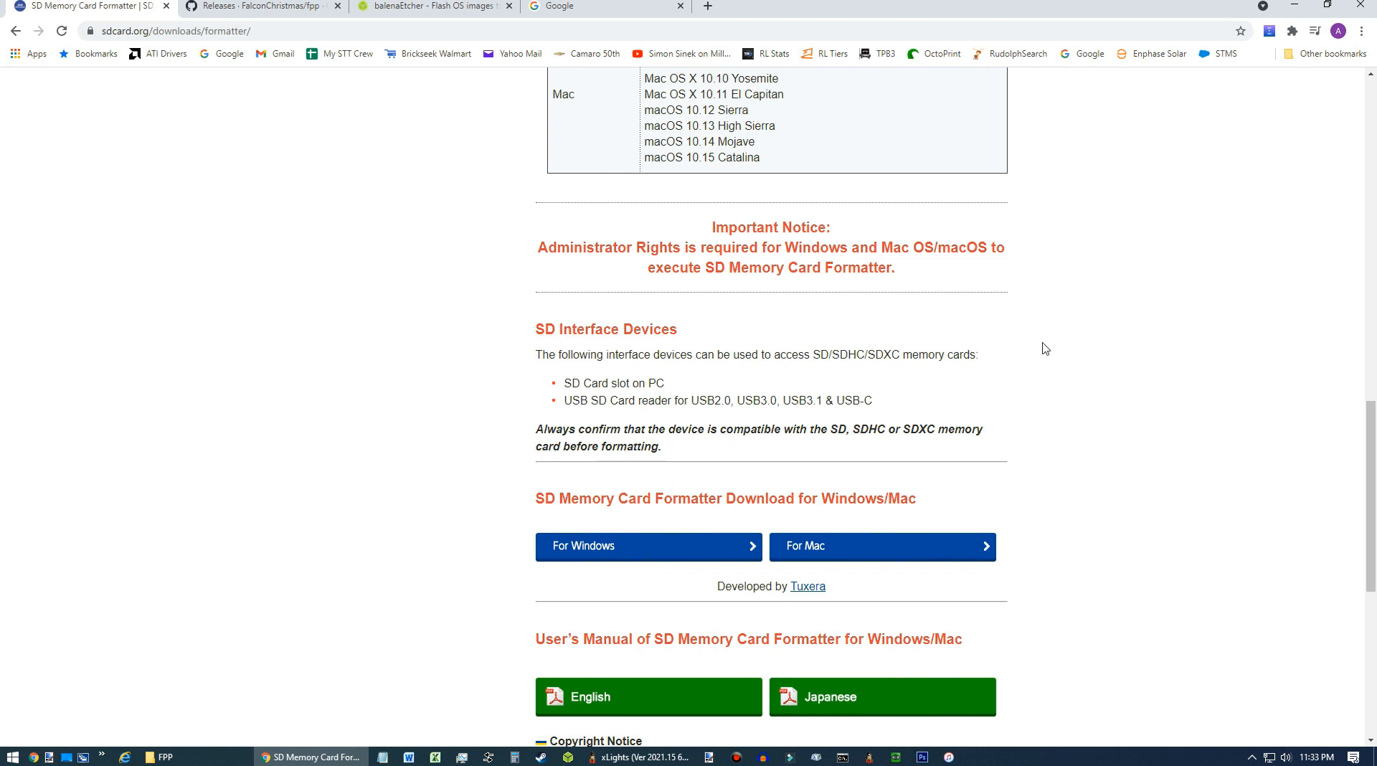
Review the download pages for SD Card Formatter, the FPP releases and balenaEtcher.
{"action": "scroll", "coordinate": [402, 240], "scroll_direction": "up", "scroll_amount": 1}
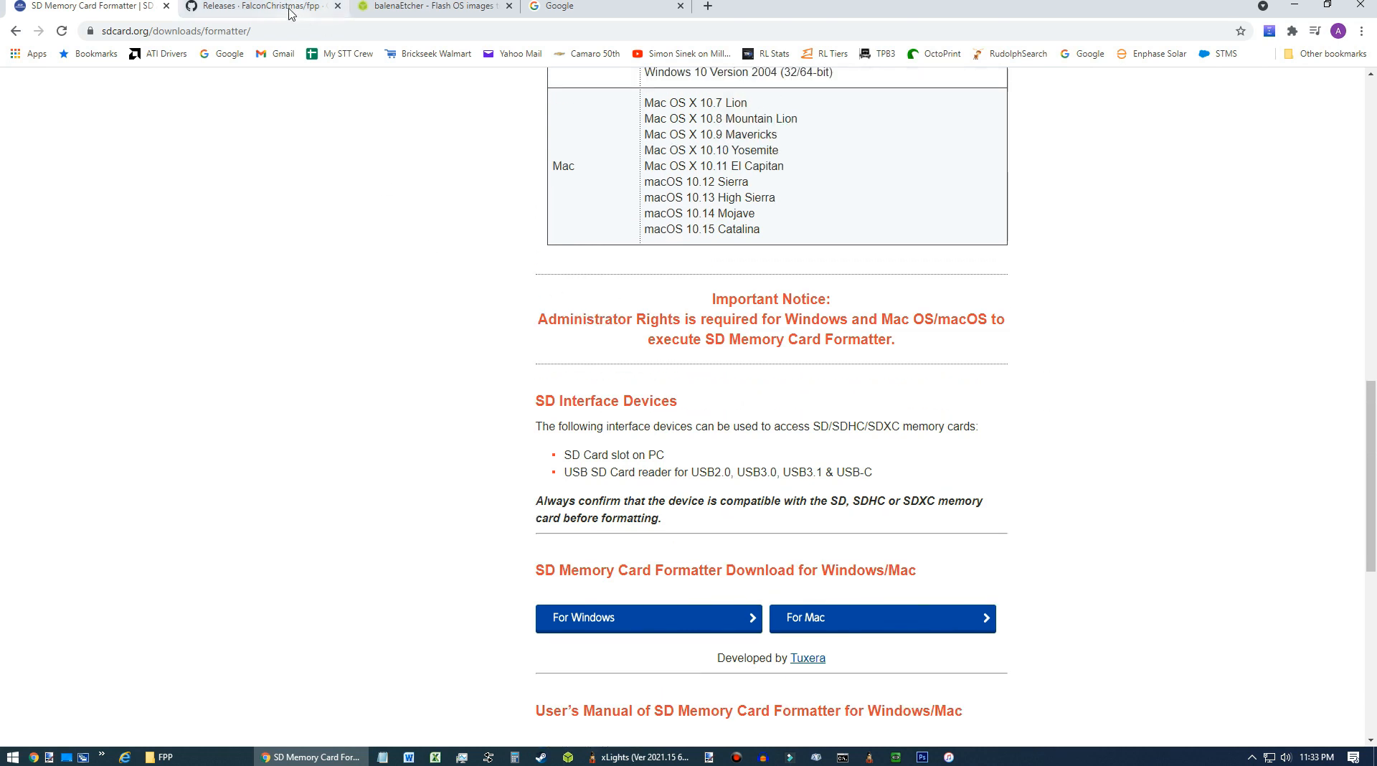
{"action": "left_click", "coordinate": [294, 10]}
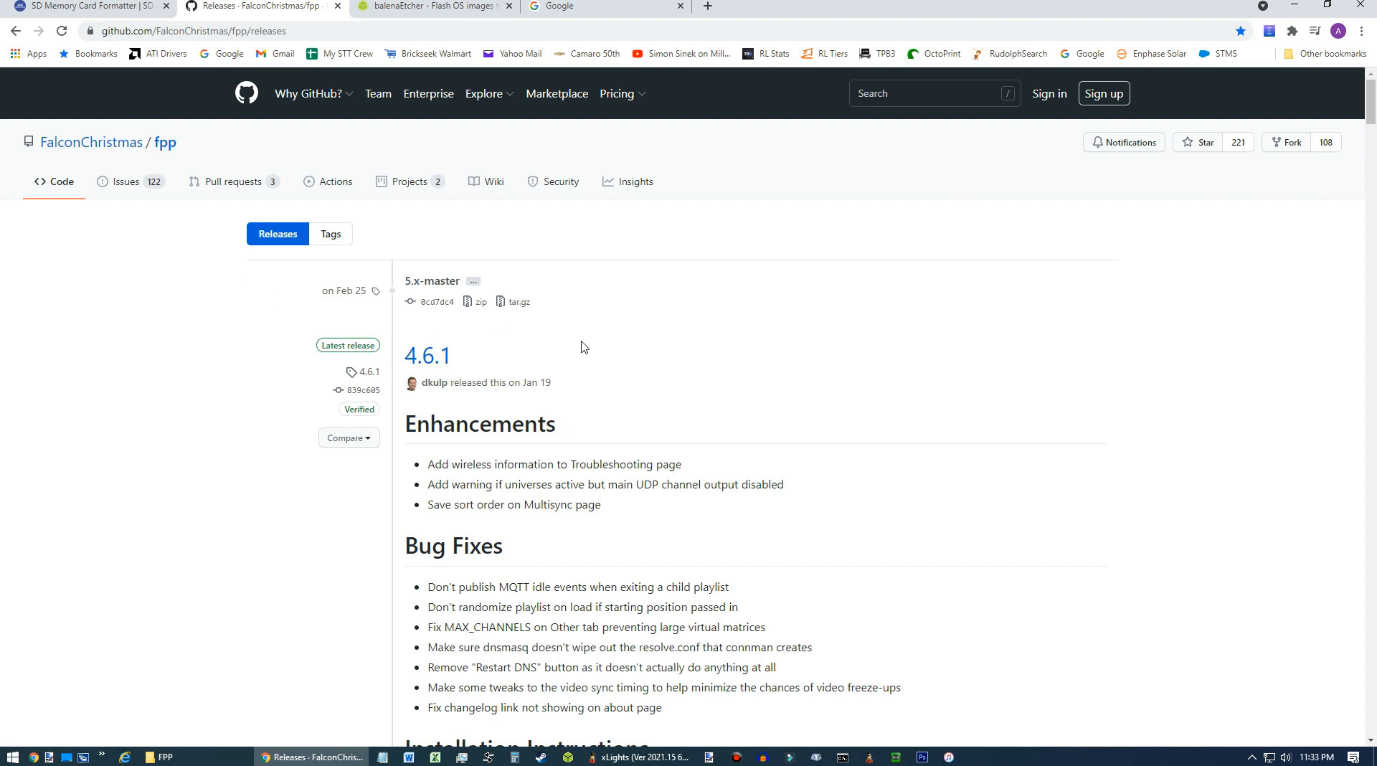
{"action": "scroll", "coordinate": [582, 348], "scroll_direction": "down", "scroll_amount": 17}
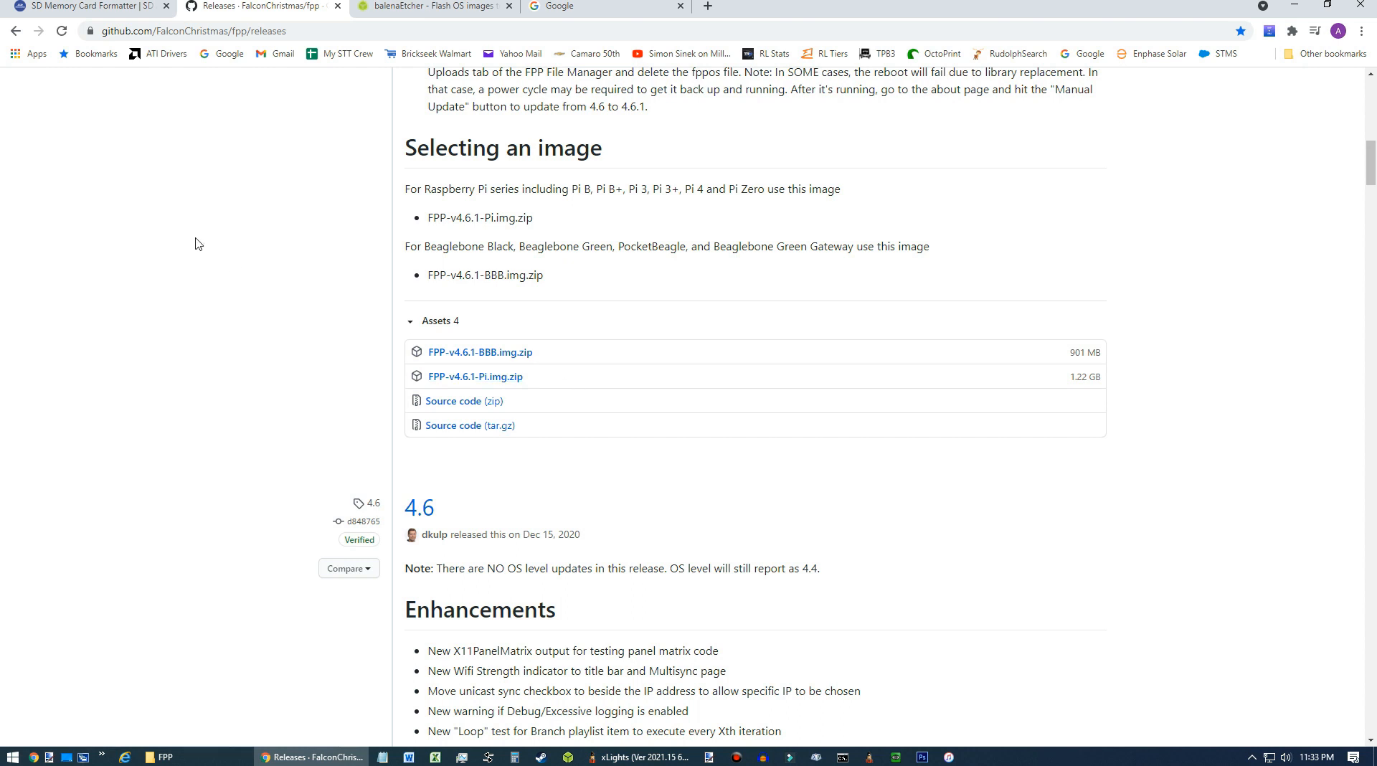
{"action": "left_click", "coordinate": [414, 16]}
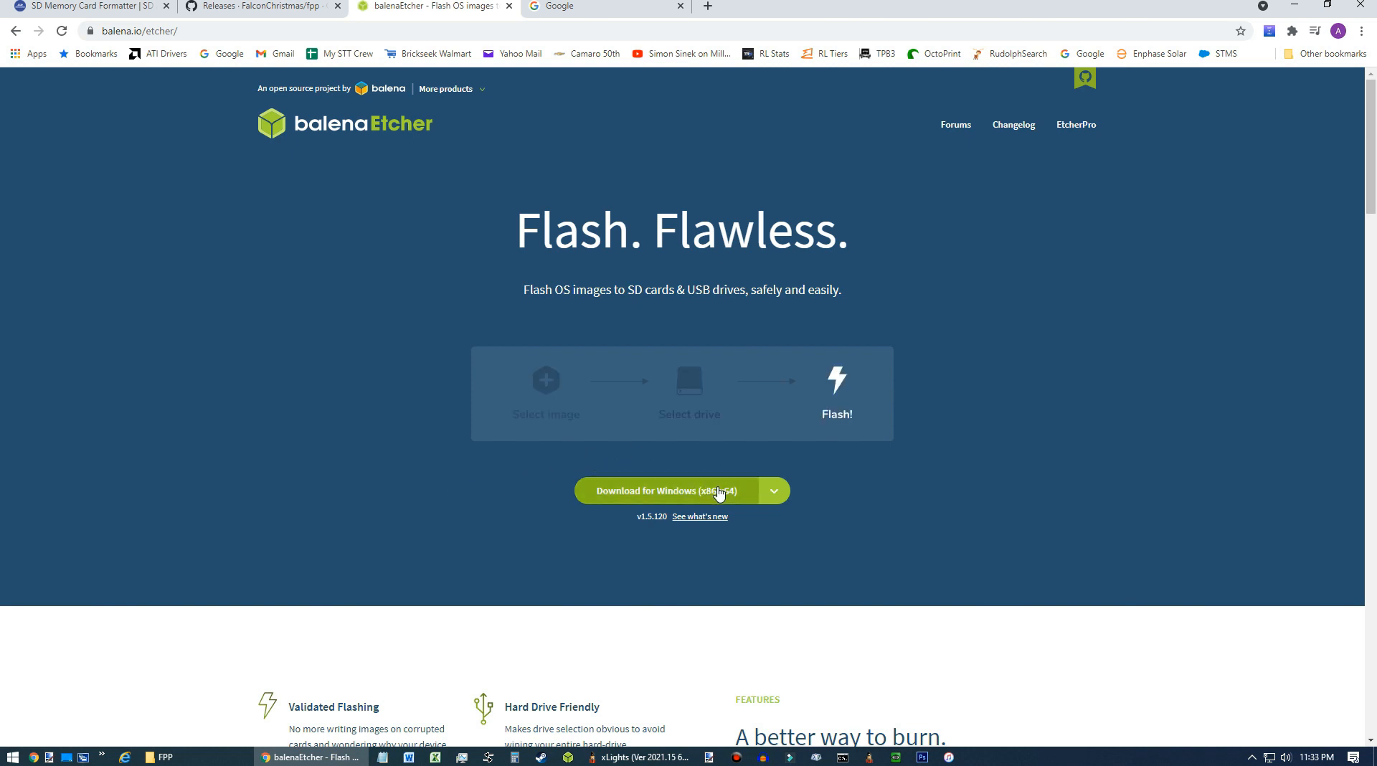
{"action": "left_click", "coordinate": [773, 494]}
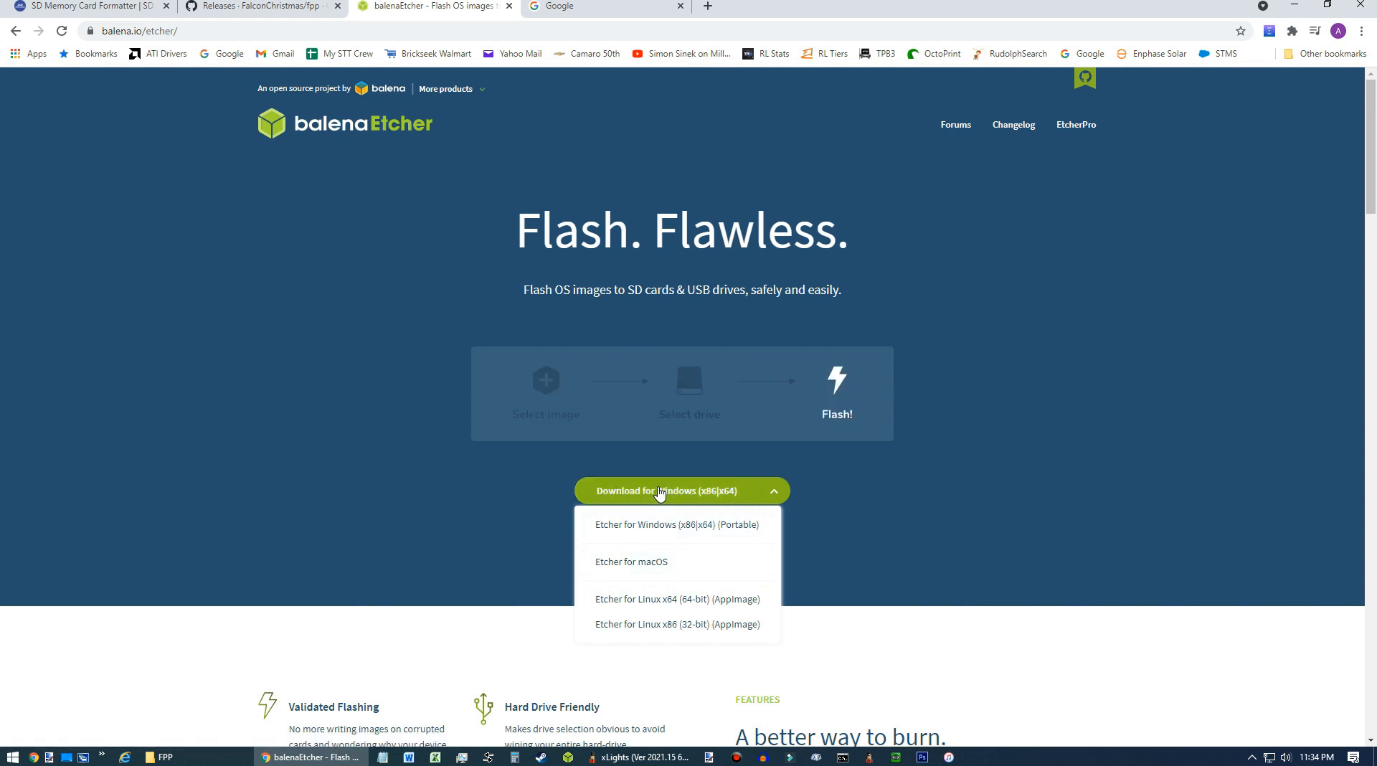
{"action": "left_click", "coordinate": [487, 493]}
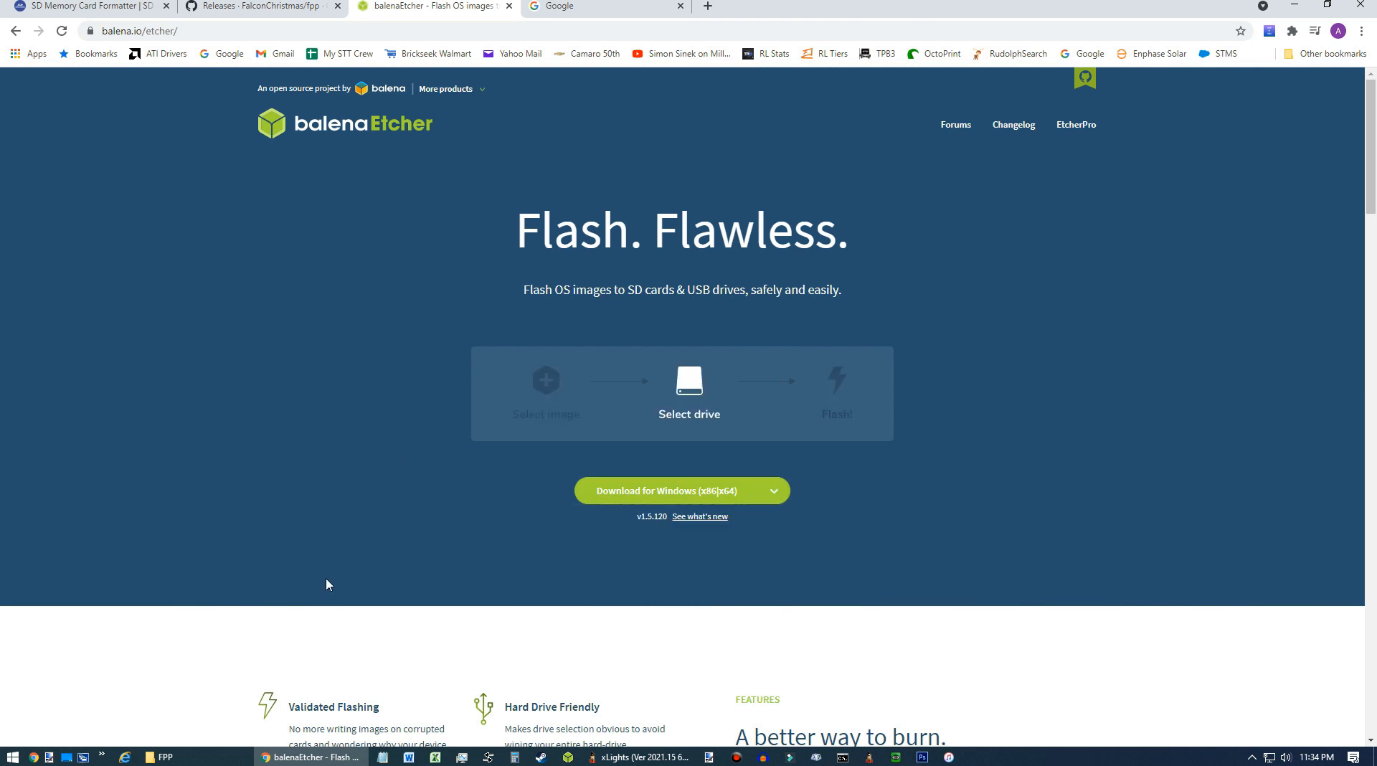
Browse the FPP folder's subfolders holding the Etcher installer, the image files and the SD Card Formatter installer.
{"action": "left_click", "coordinate": [159, 756]}
{"action": "left_click", "coordinate": [82, 377]}
{"action": "left_click", "coordinate": [56, 359]}
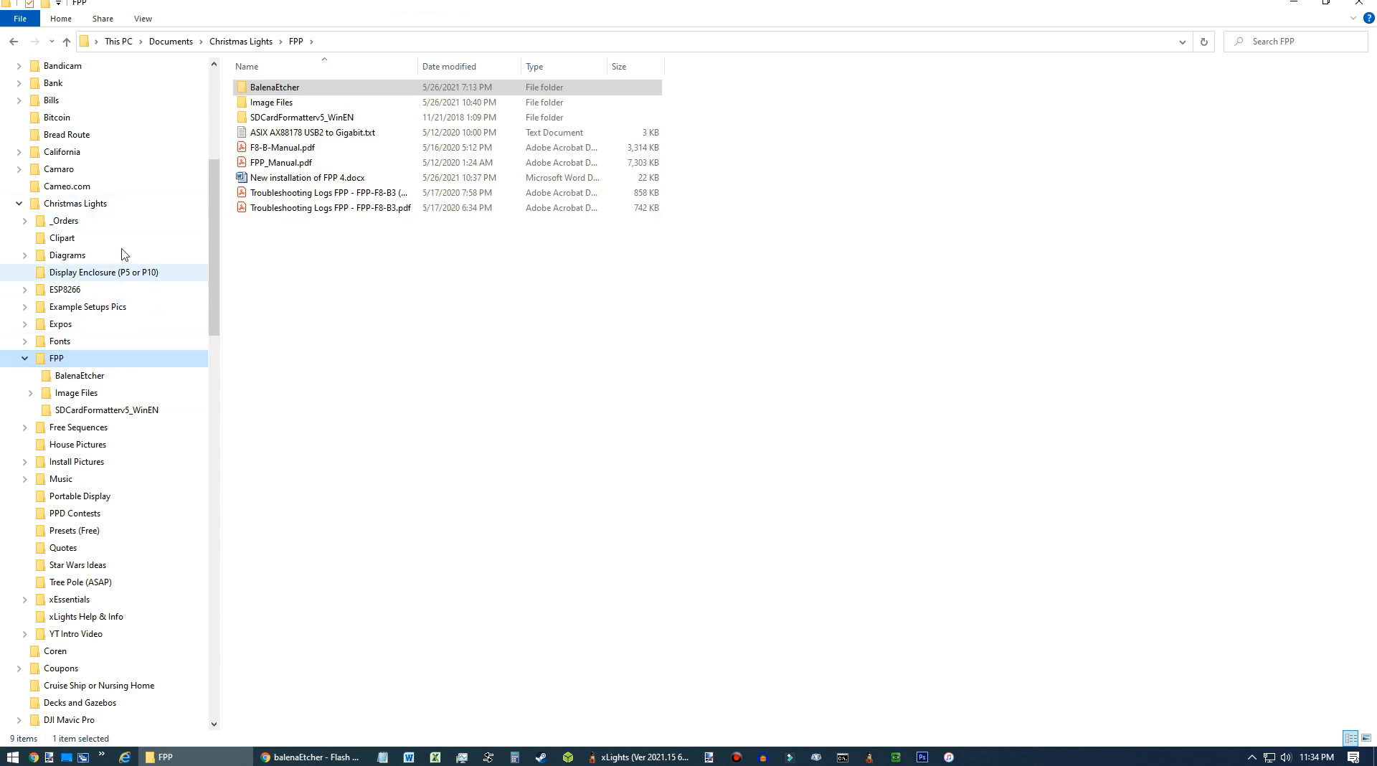
{"action": "left_click", "coordinate": [81, 378]}
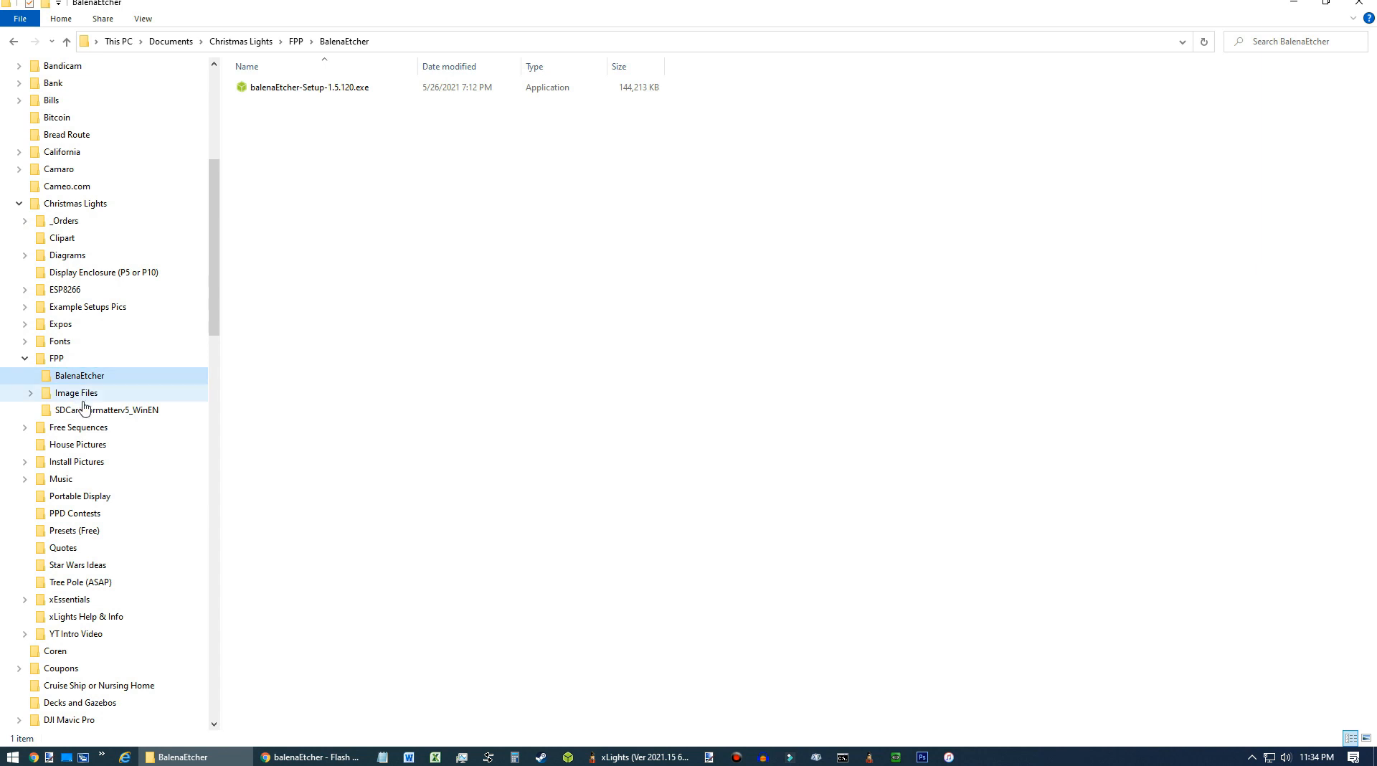
{"action": "left_click", "coordinate": [83, 411]}
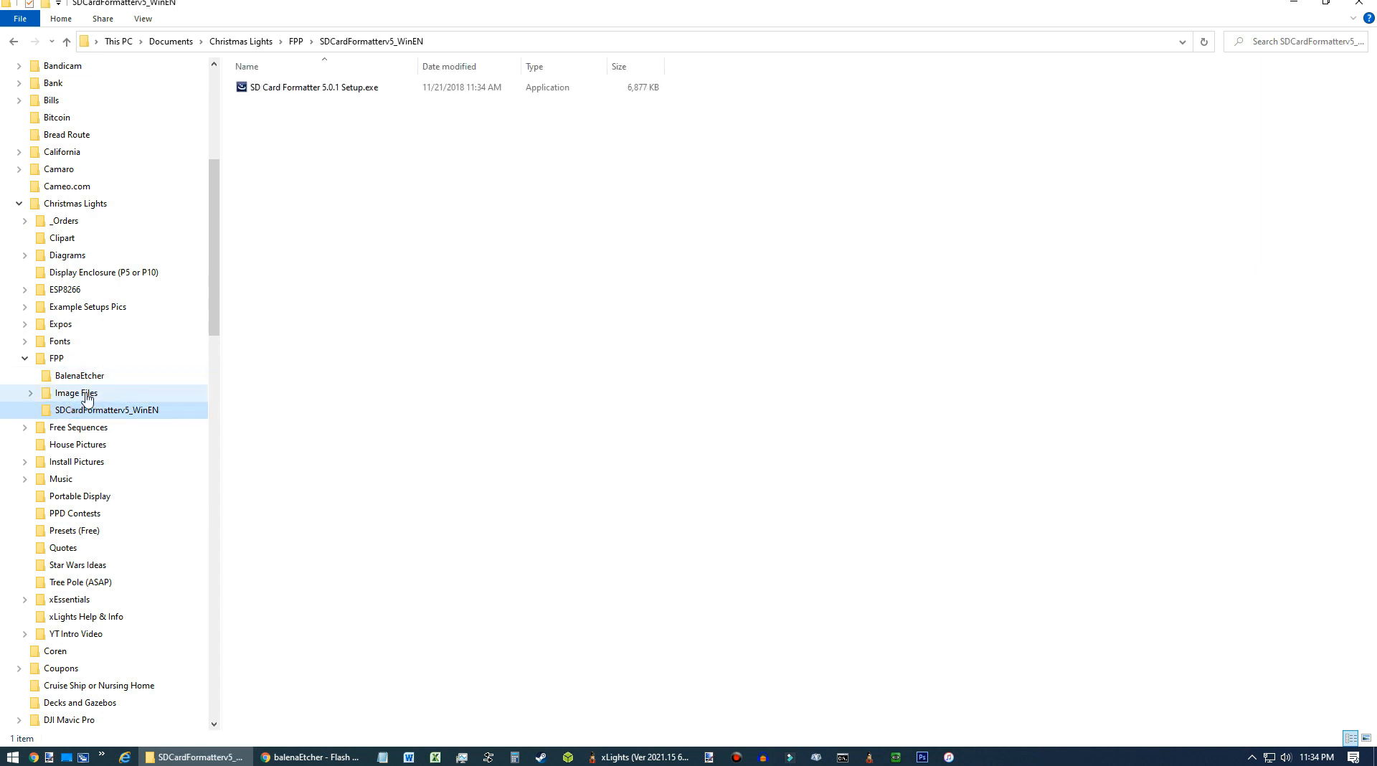
{"action": "left_click", "coordinate": [85, 394]}
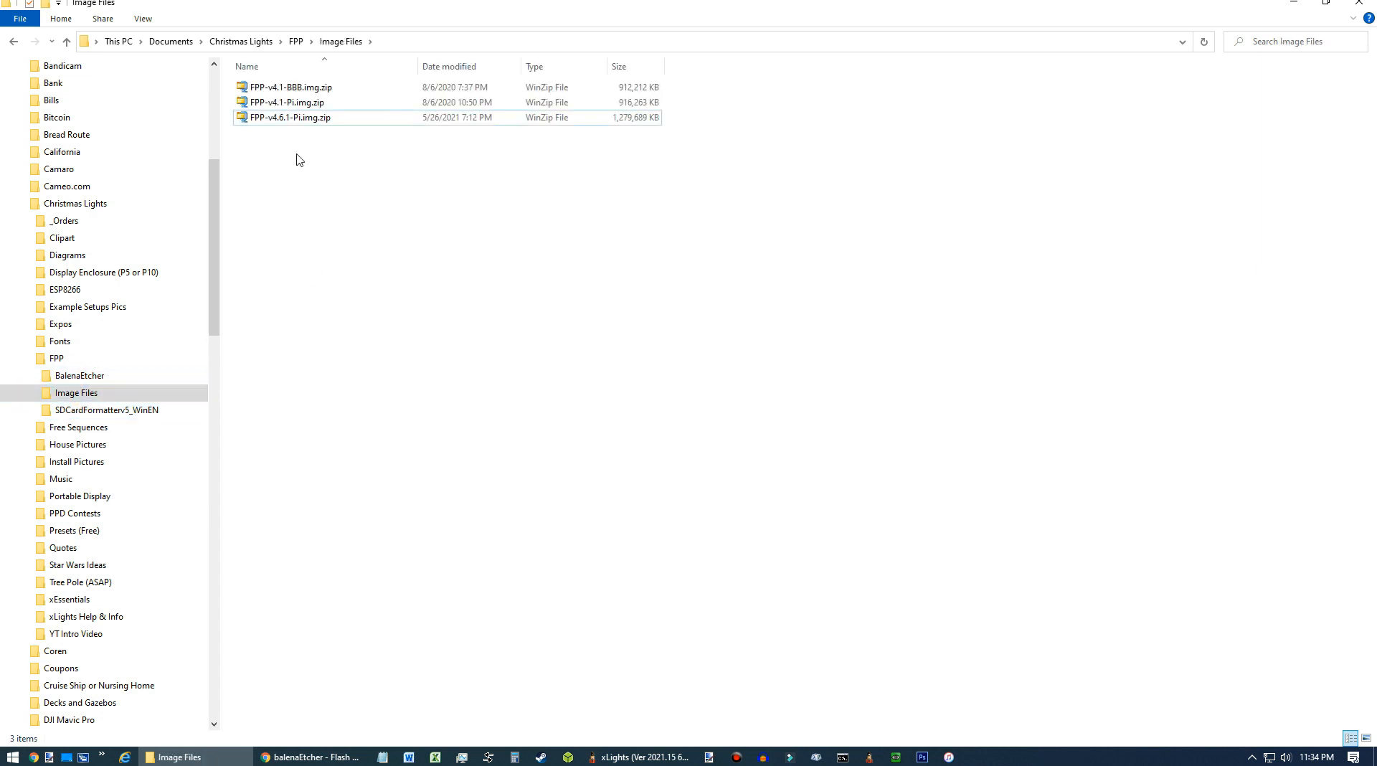
{"action": "left_click", "coordinate": [340, 206]}
{"action": "left_click", "coordinate": [294, 119]}
{"action": "left_click", "coordinate": [107, 410]}
{"action": "left_click", "coordinate": [299, 170]}
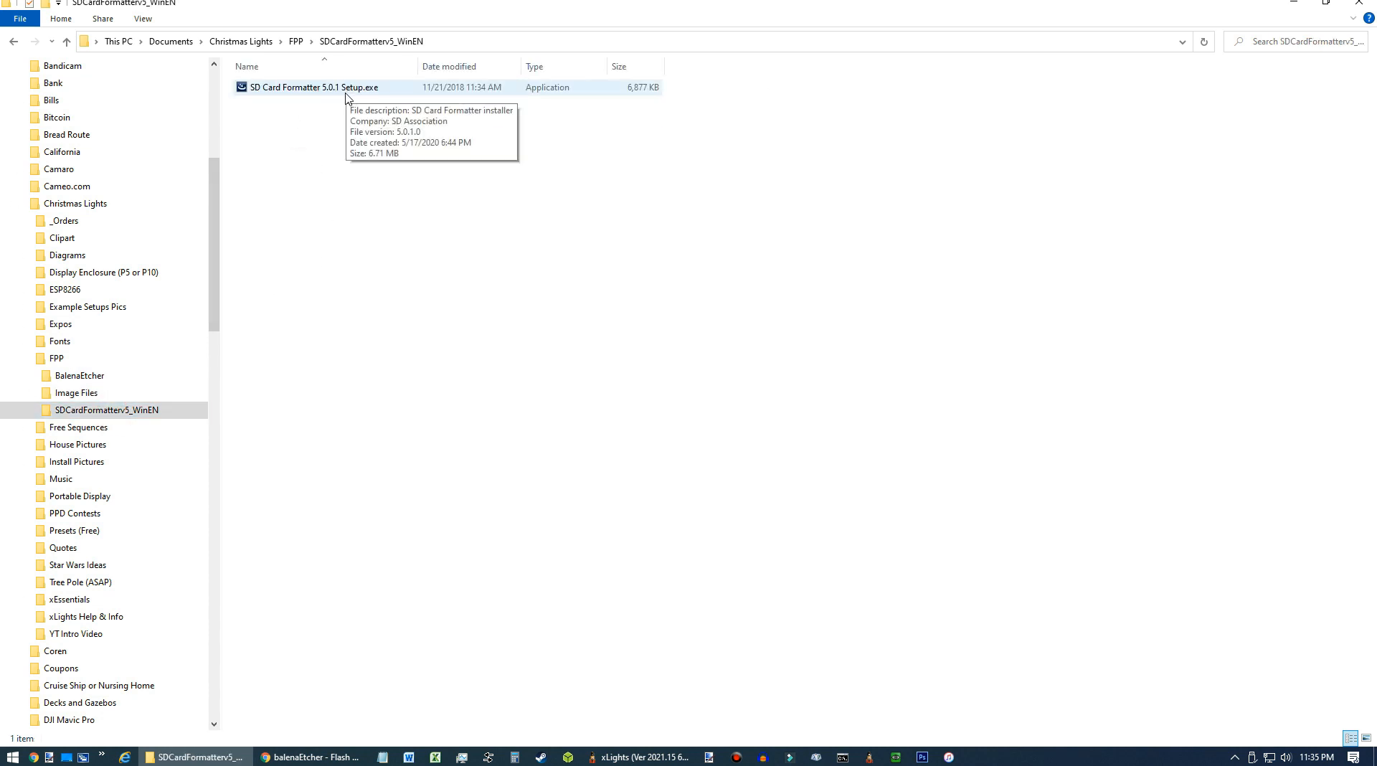
{"action": "left_click", "coordinate": [345, 124]}
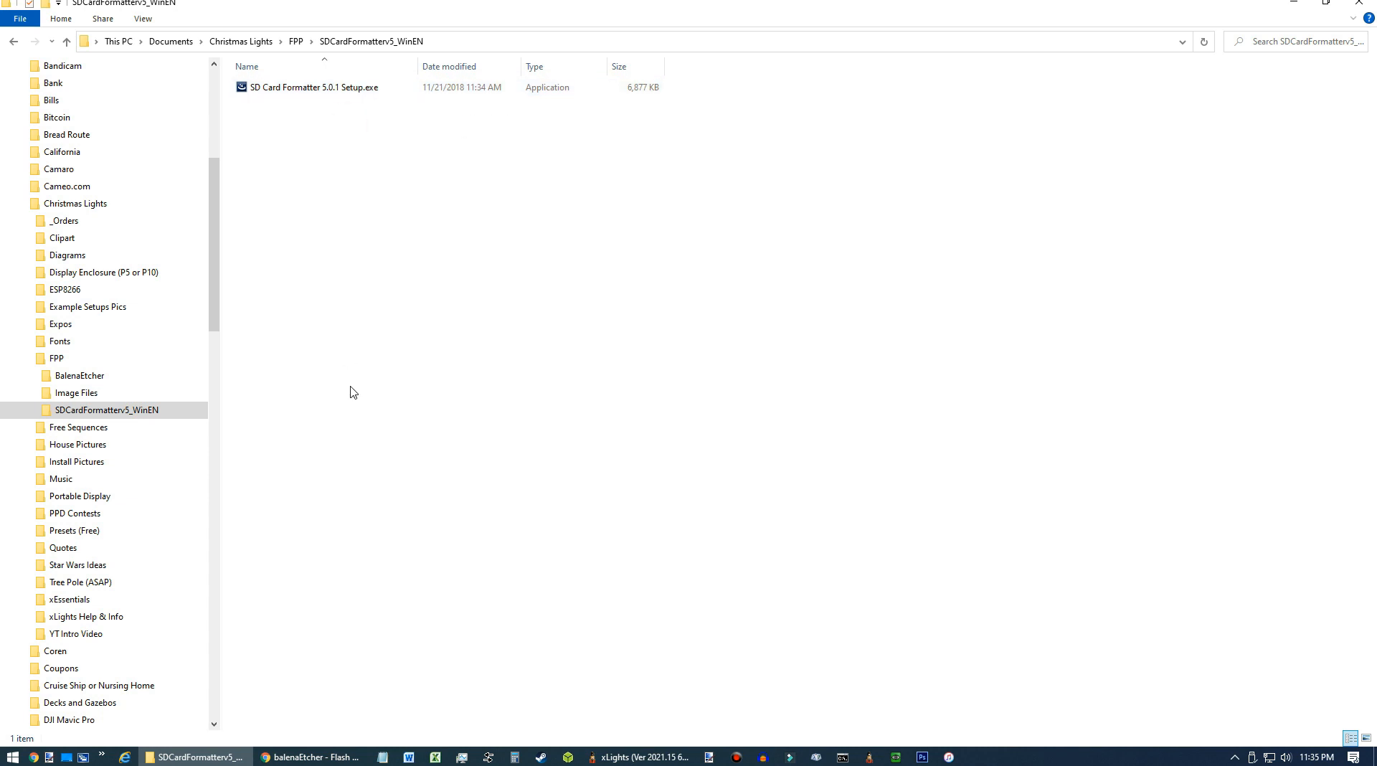
Launch SD Card Formatter from the Start menu and select the G:\ card.
{"action": "key", "text": "super"}
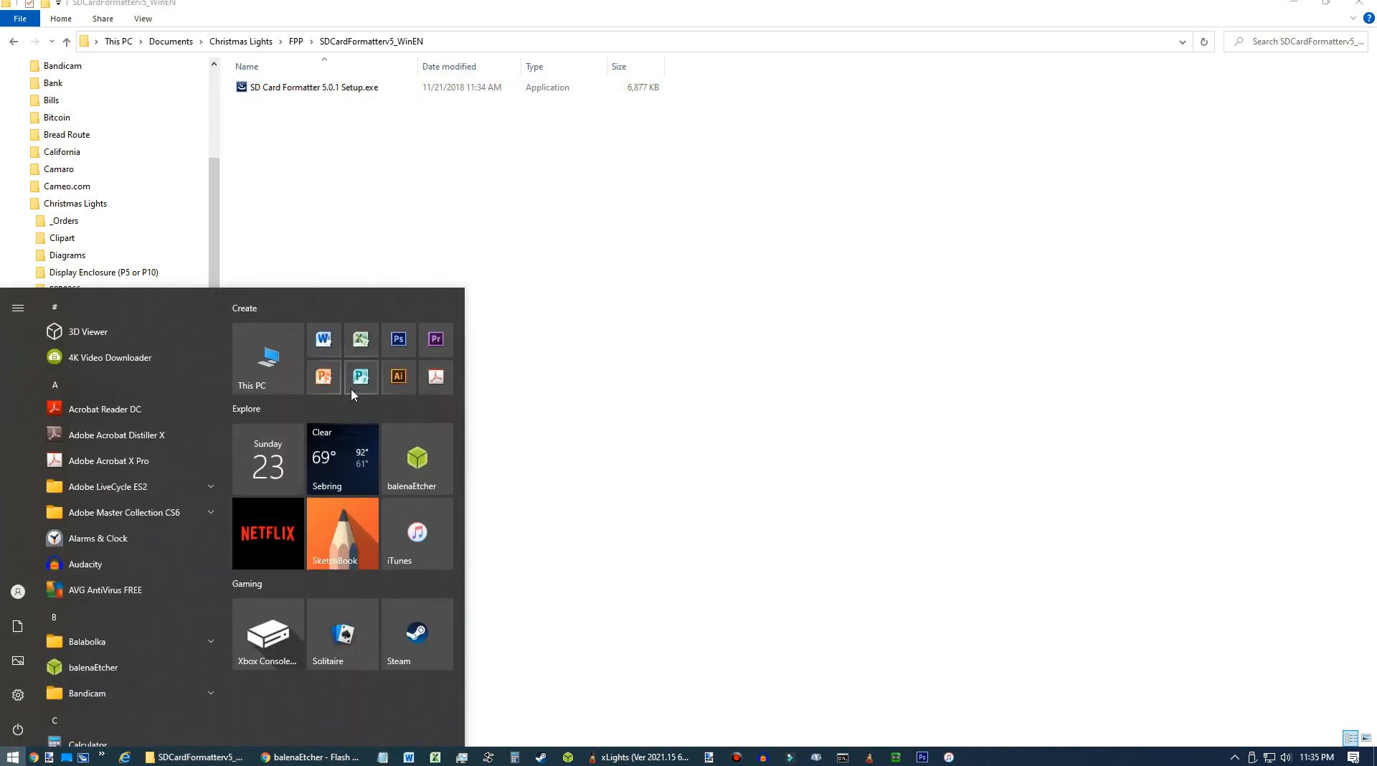
{"action": "type", "text": "sd"}
{"action": "left_click", "coordinate": [180, 364]}
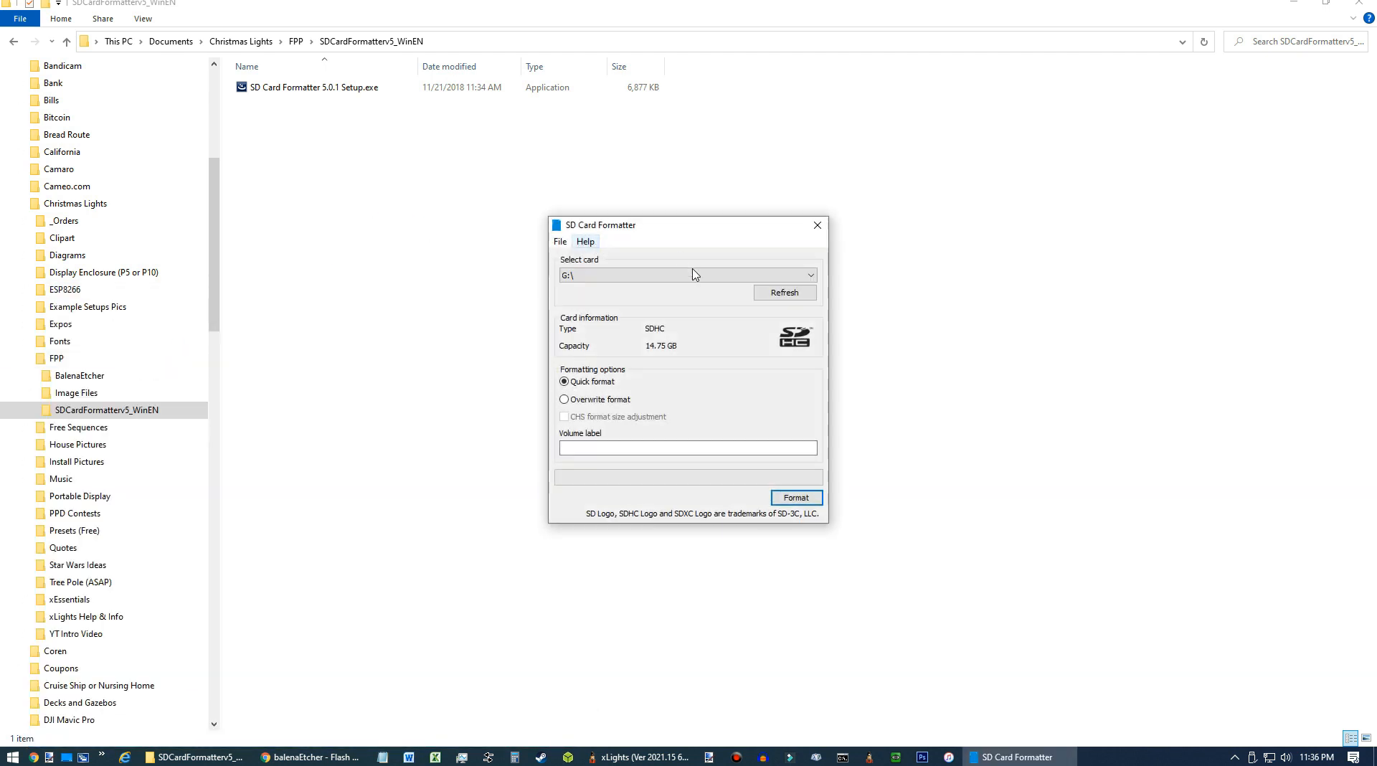
{"action": "left_click", "coordinate": [682, 277]}
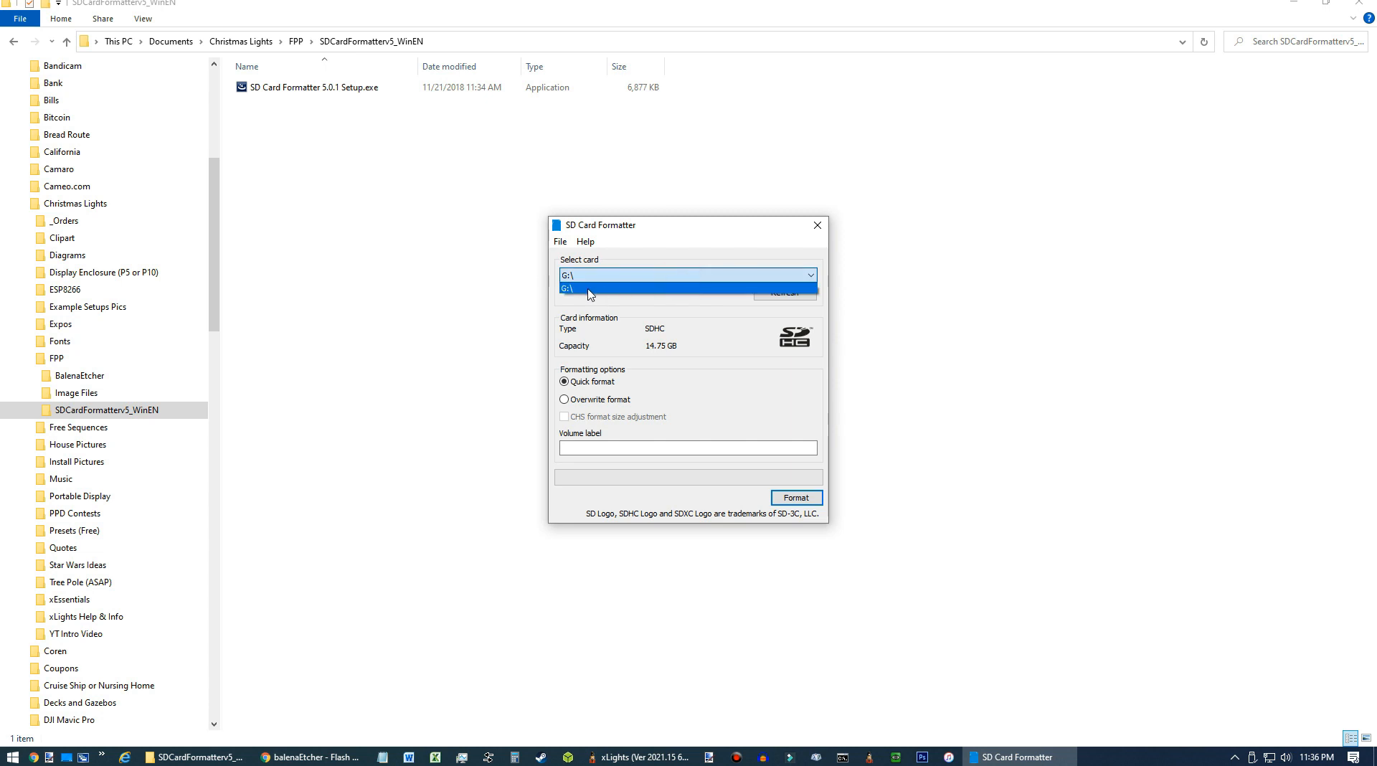
{"action": "left_click", "coordinate": [581, 287]}
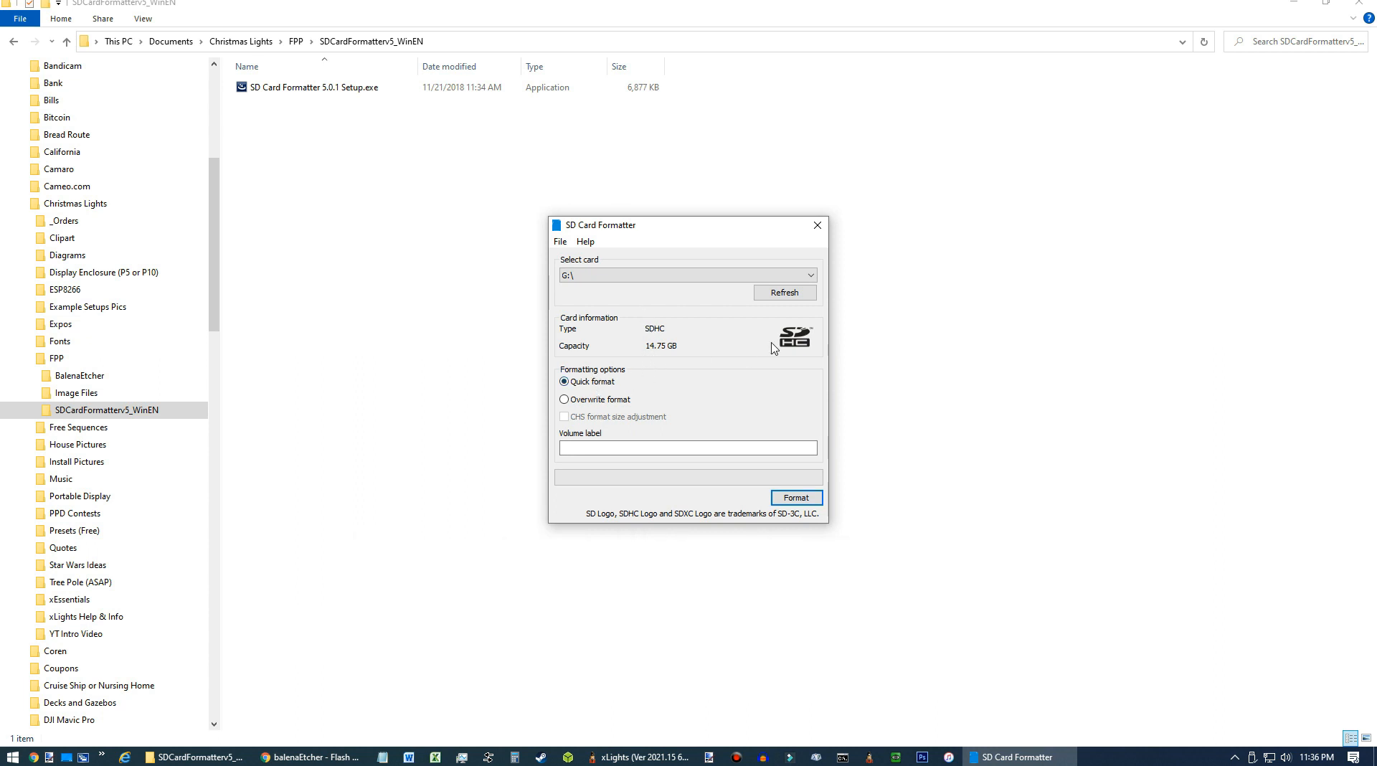
Quick-format the card, confirm erasing its data, and close SD Card Formatter.
{"action": "left_click", "coordinate": [804, 502]}
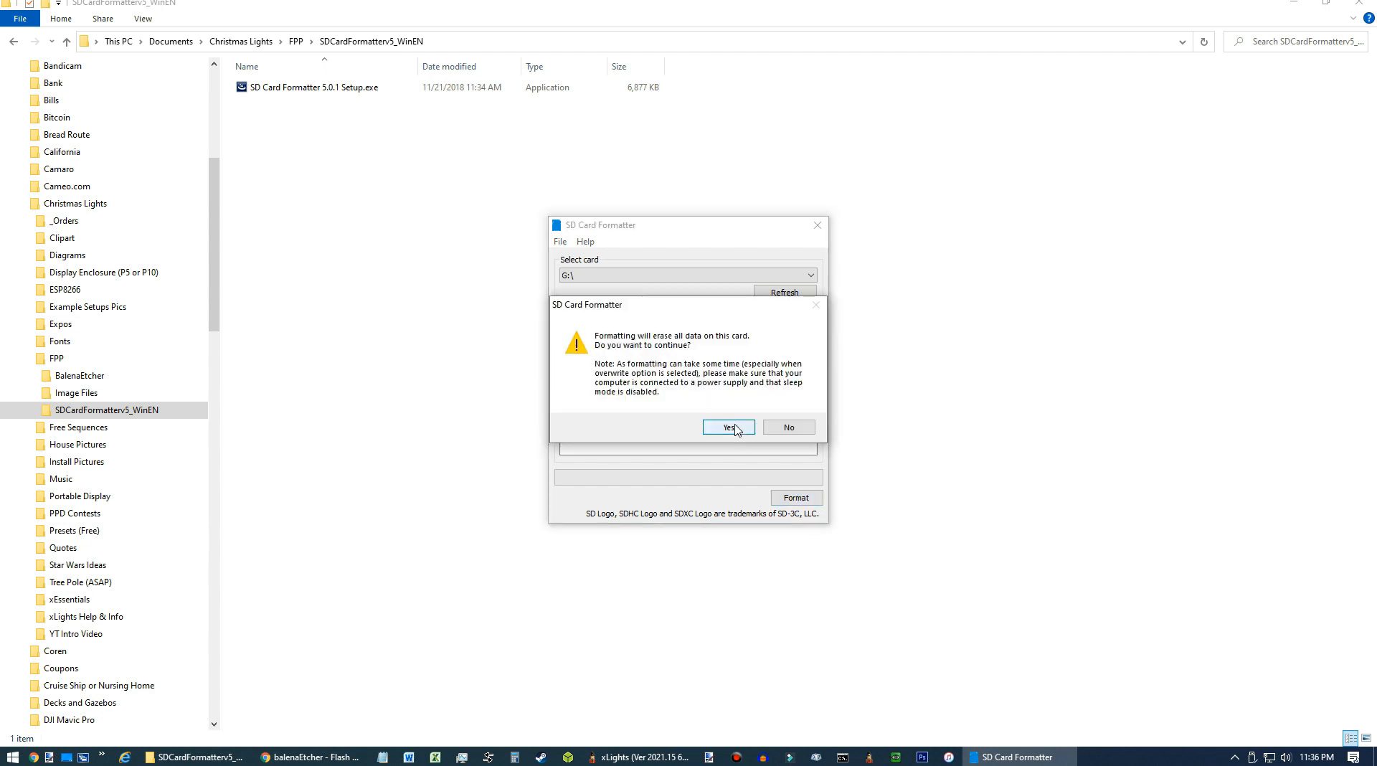
{"action": "left_click", "coordinate": [729, 428]}
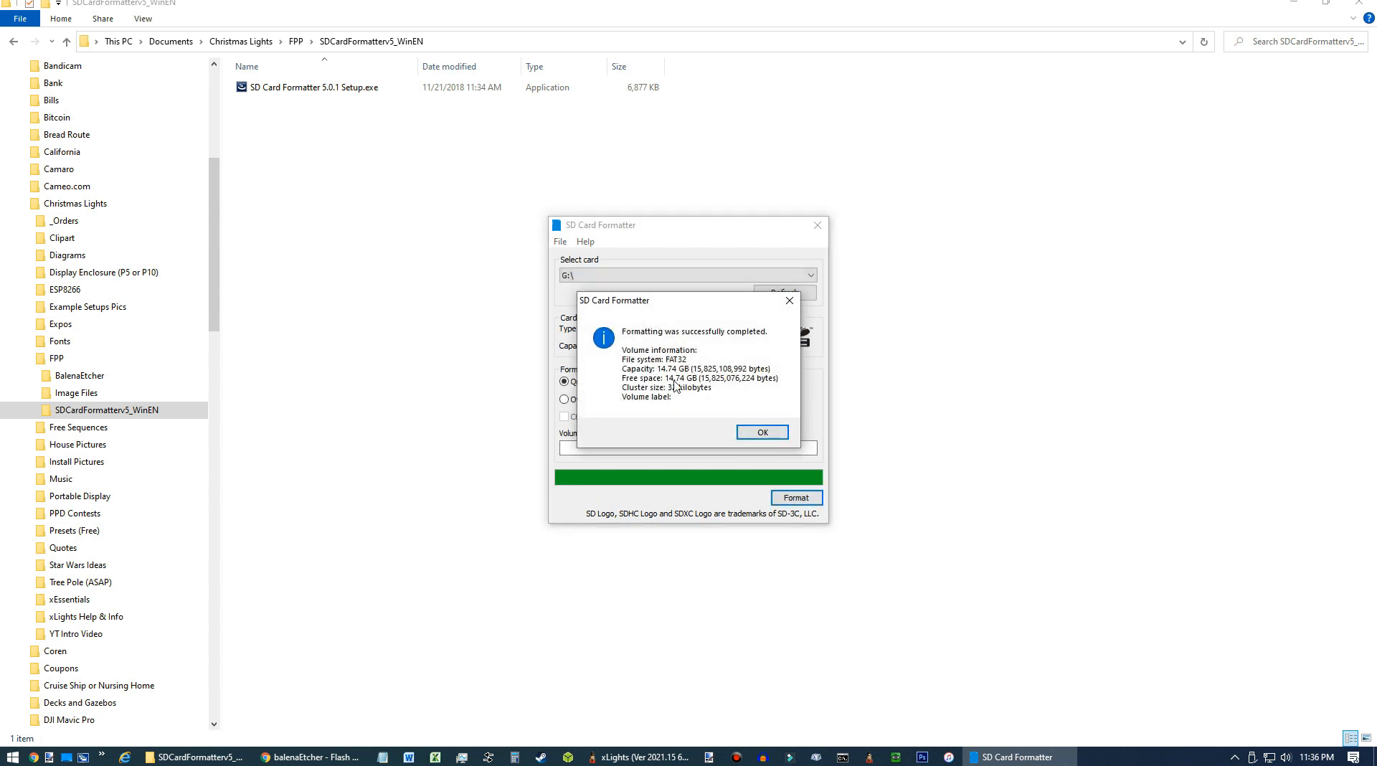
{"action": "left_click", "coordinate": [763, 432]}
{"action": "left_click", "coordinate": [816, 225]}
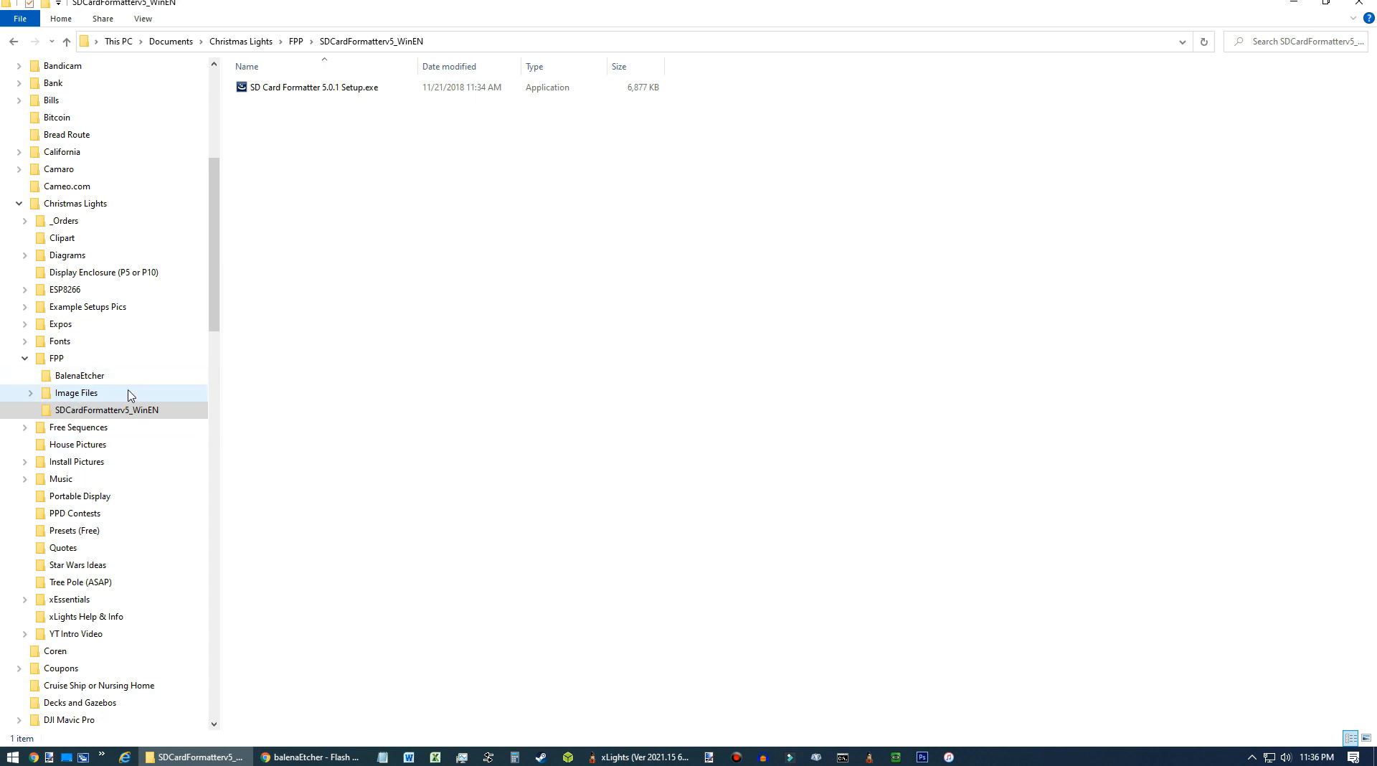
Extract FPP-v4.6.1-Pi.img.zip into the Image Files folder.
{"action": "left_click", "coordinate": [79, 393]}
{"action": "left_click", "coordinate": [291, 119]}
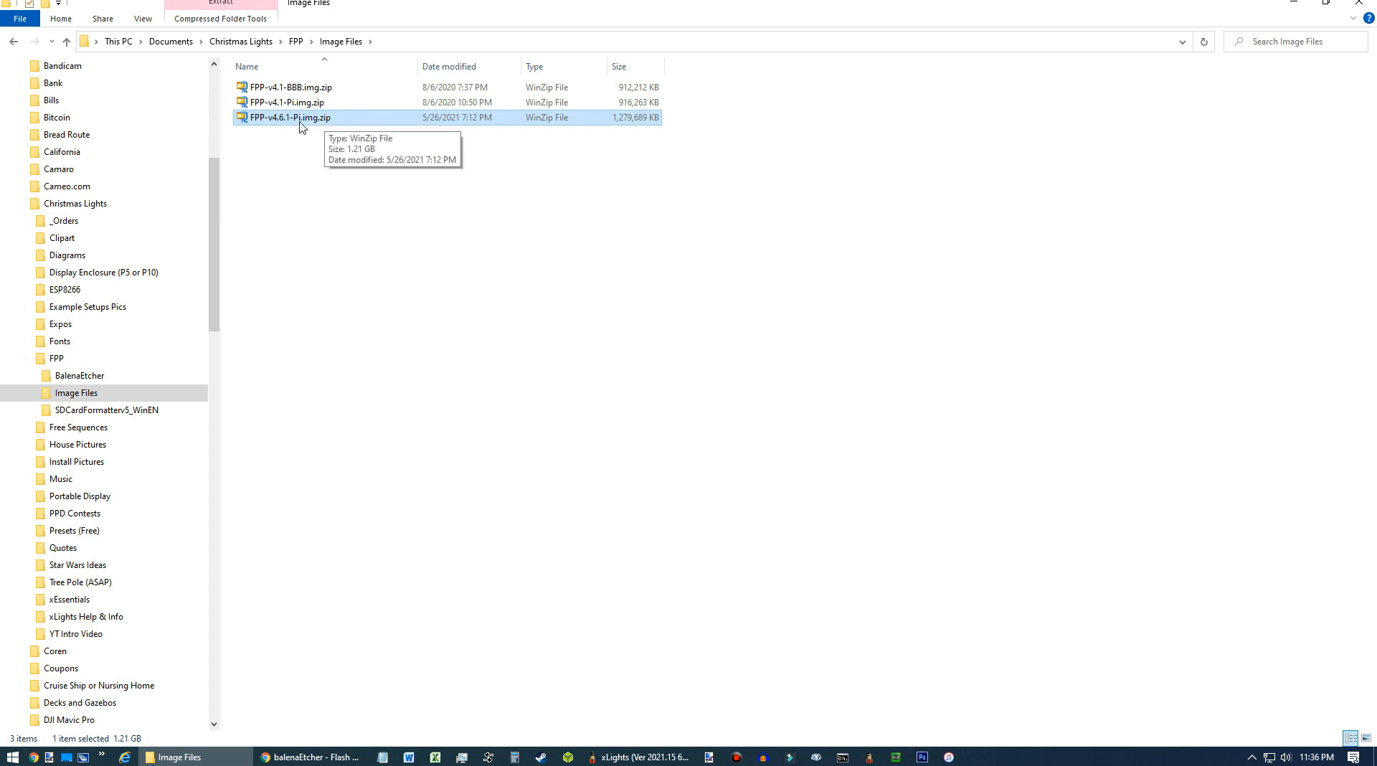
{"action": "right_click", "coordinate": [300, 119]}
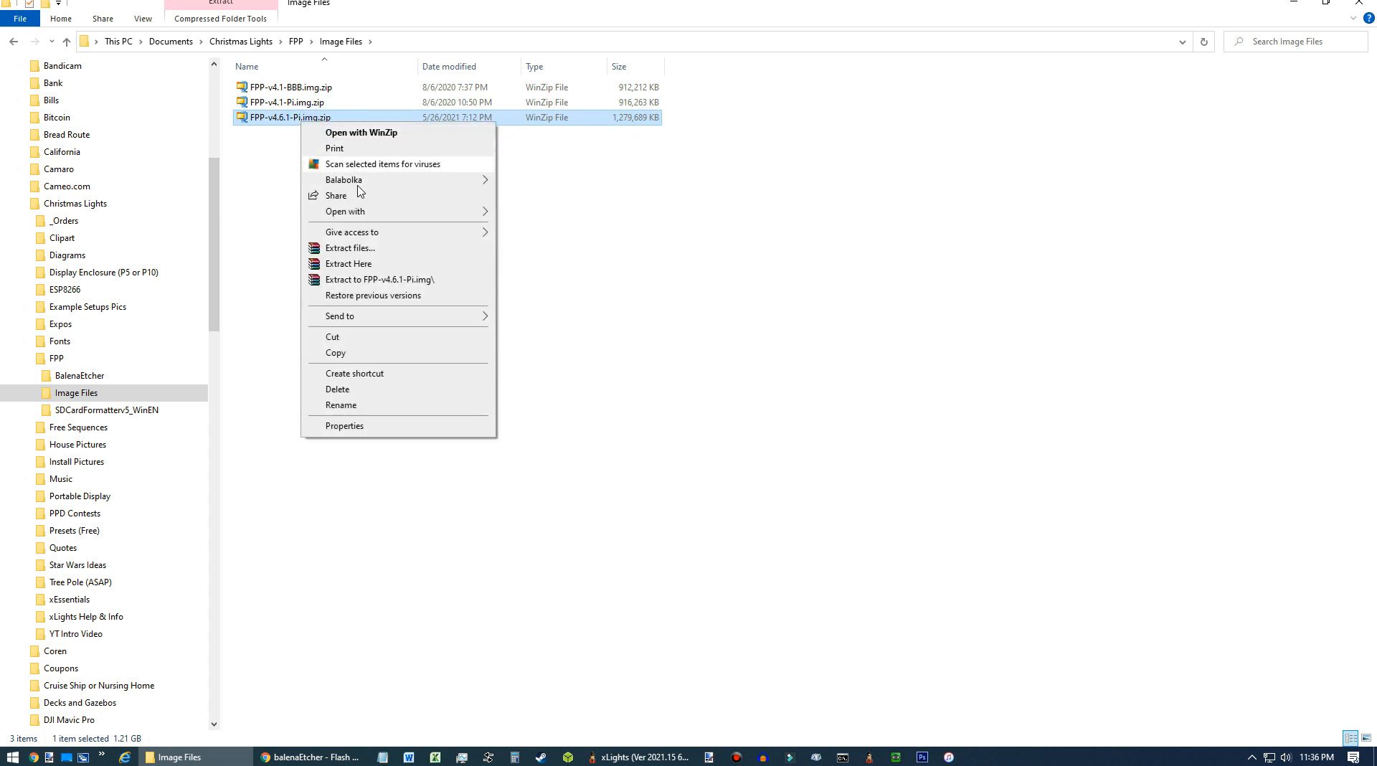
{"action": "left_click", "coordinate": [363, 265]}
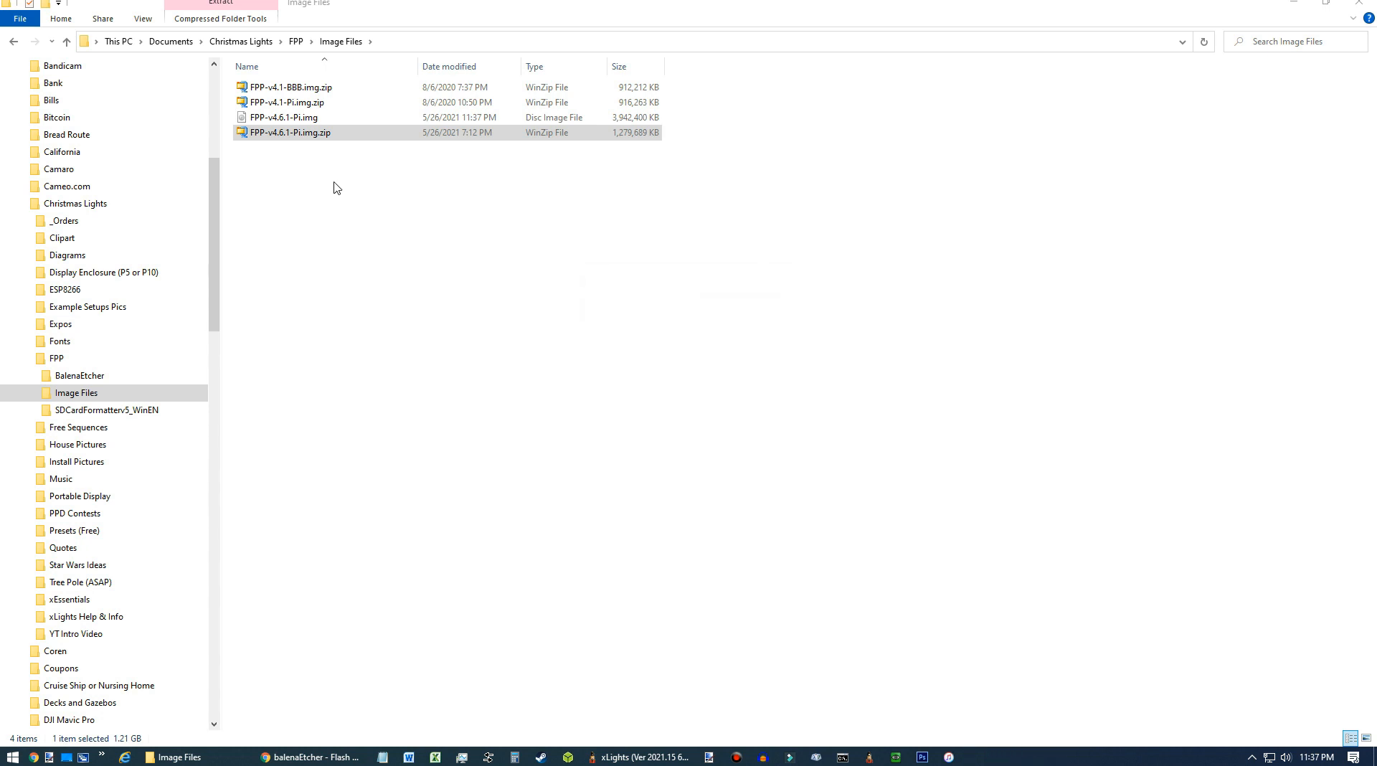
{"action": "left_click", "coordinate": [305, 118]}
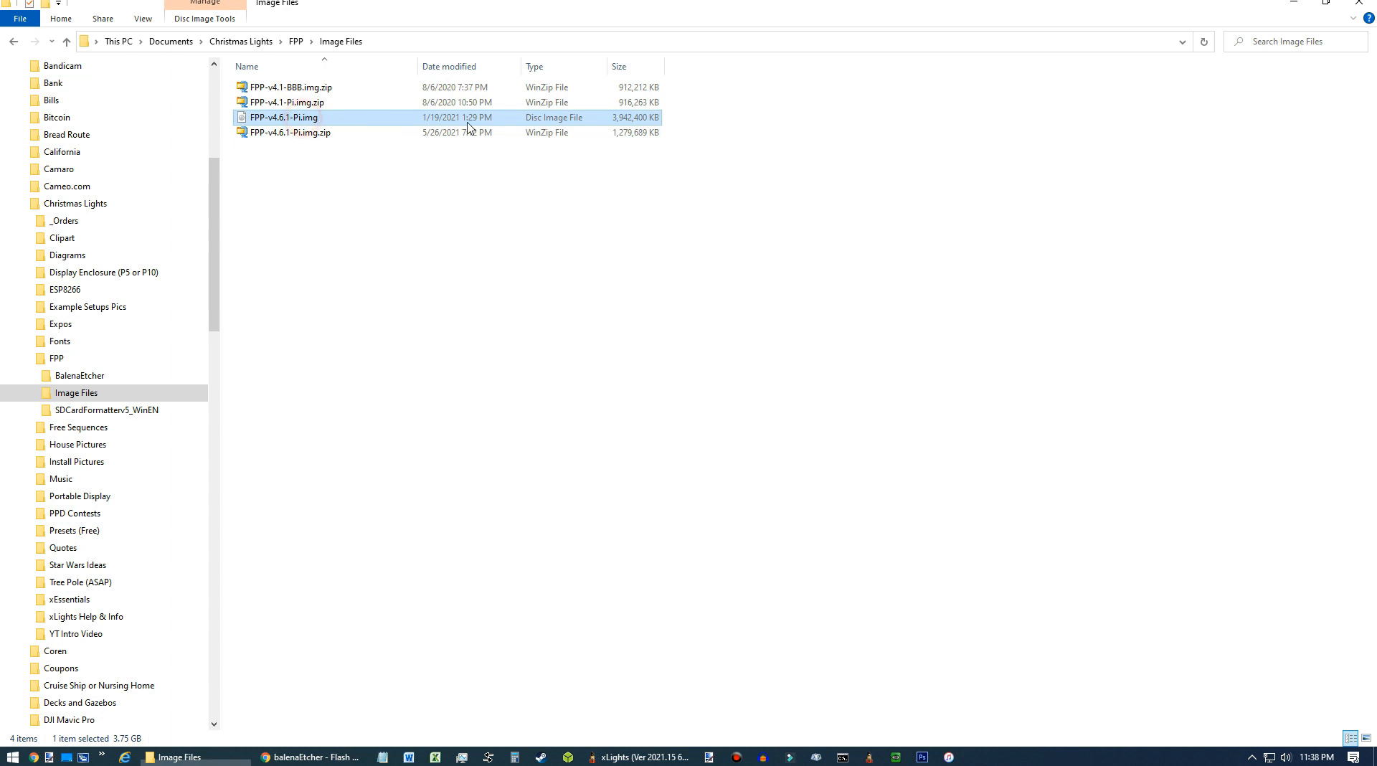
{"action": "left_click", "coordinate": [358, 206]}
Launch balenaEtcher from the BalenaEtcher folder.
{"action": "left_click", "coordinate": [85, 378]}
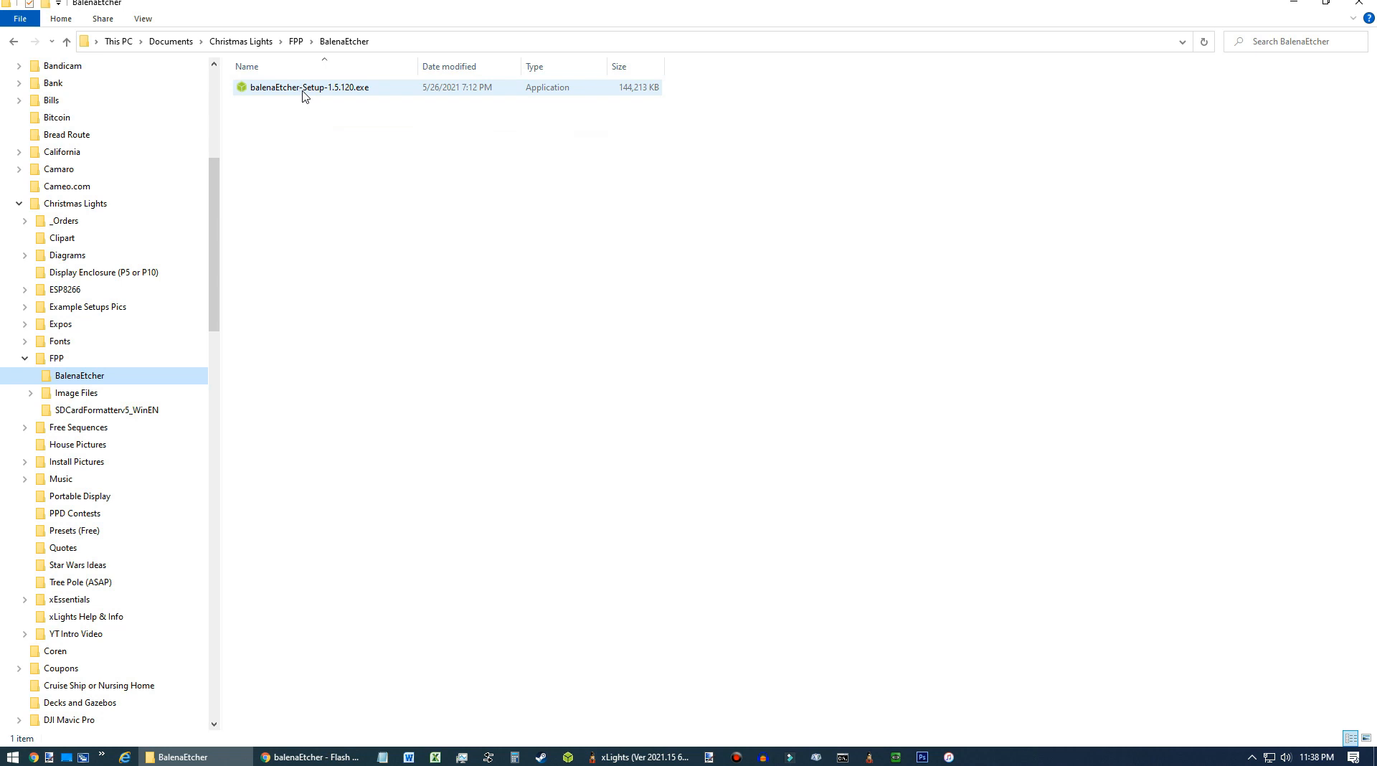
{"action": "left_click", "coordinate": [330, 96]}
{"action": "left_click", "coordinate": [334, 221]}
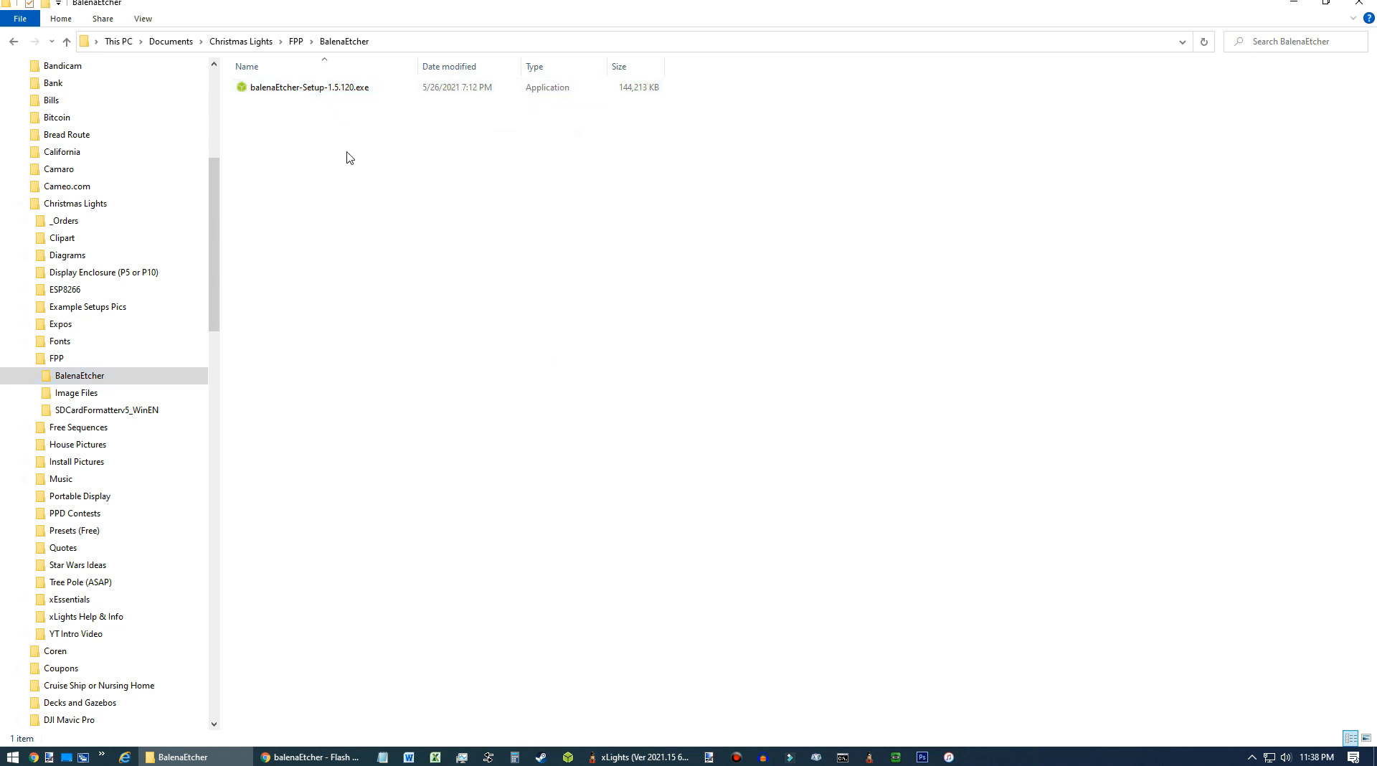
{"action": "left_click", "coordinate": [324, 95]}
{"action": "left_click", "coordinate": [569, 757]}
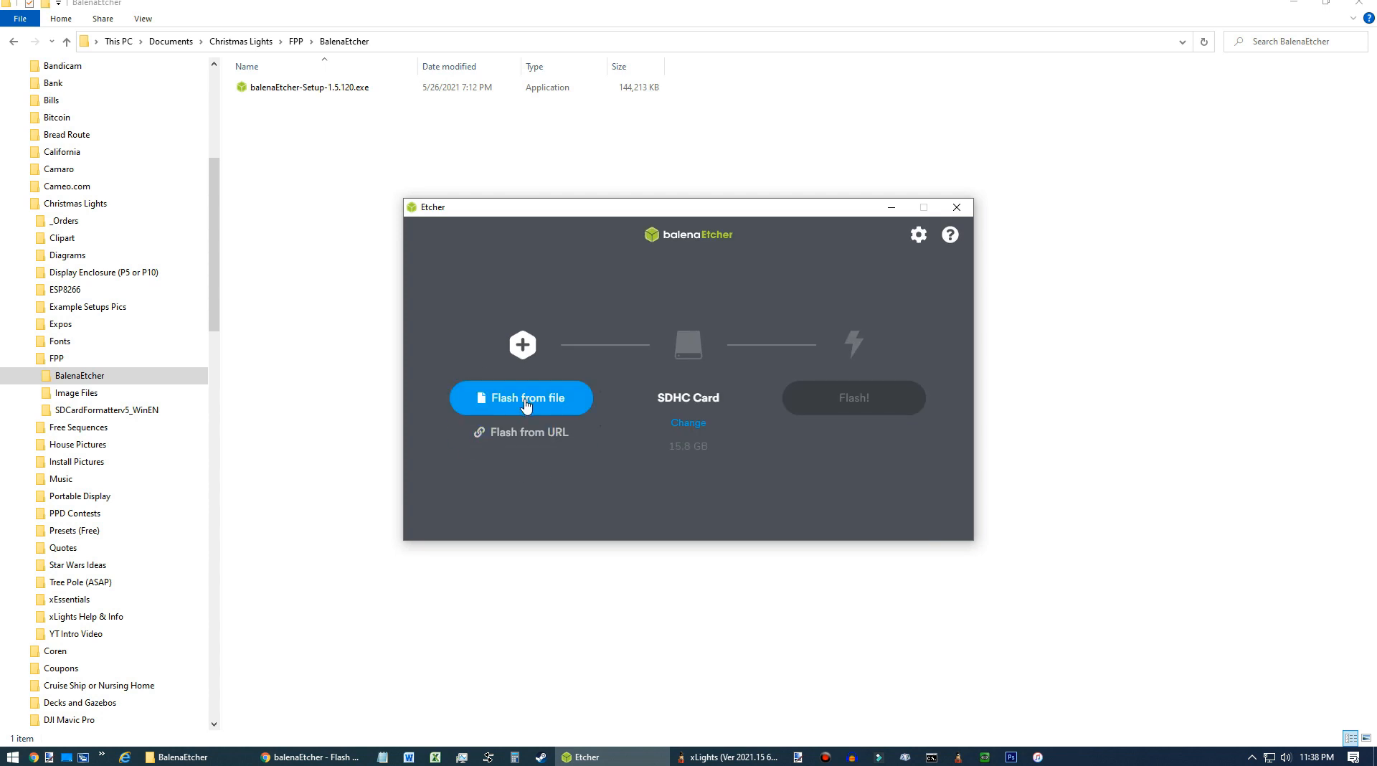
Flash FPP-v4.6.1-Pi.img from the Image Files folder onto the SDHC card, then close Etcher.
{"action": "left_click", "coordinate": [535, 400]}
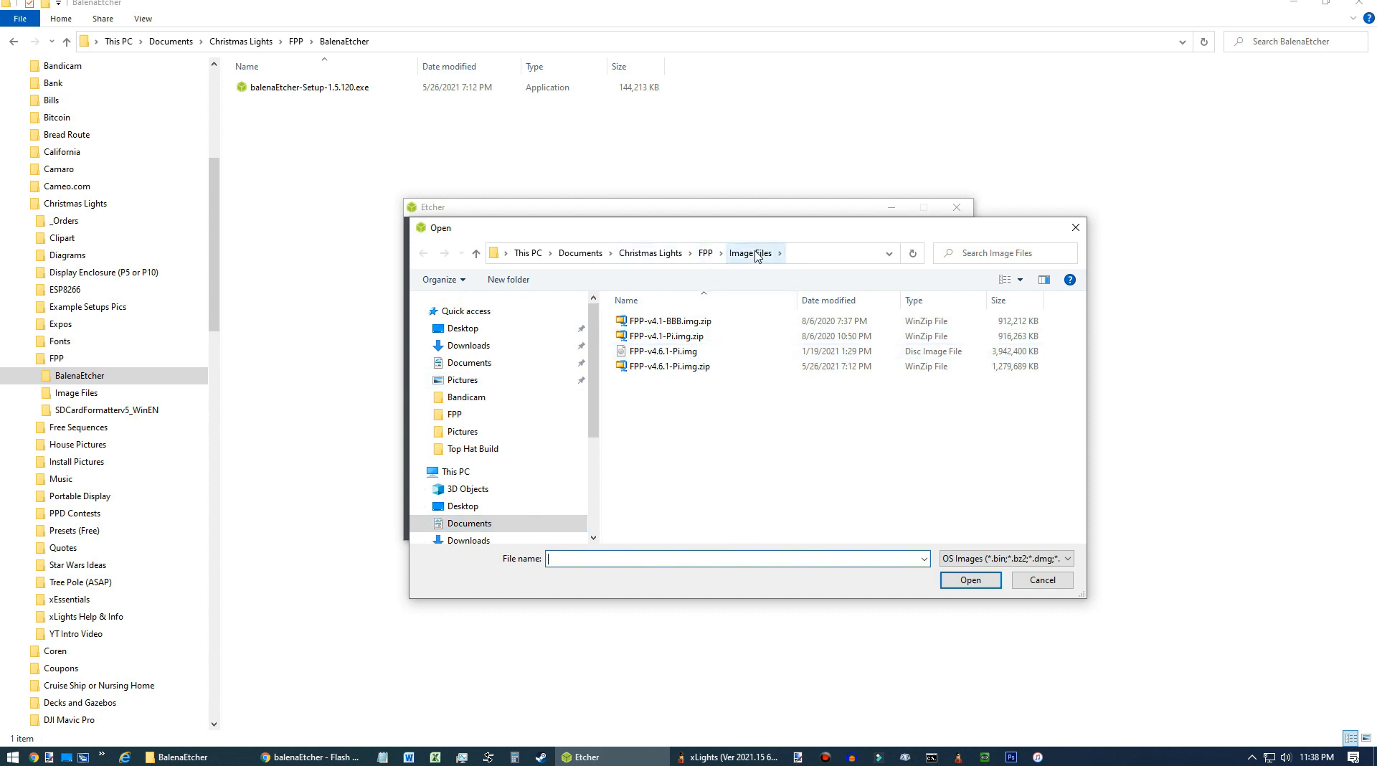
{"action": "left_click", "coordinate": [690, 355]}
{"action": "left_click", "coordinate": [969, 582]}
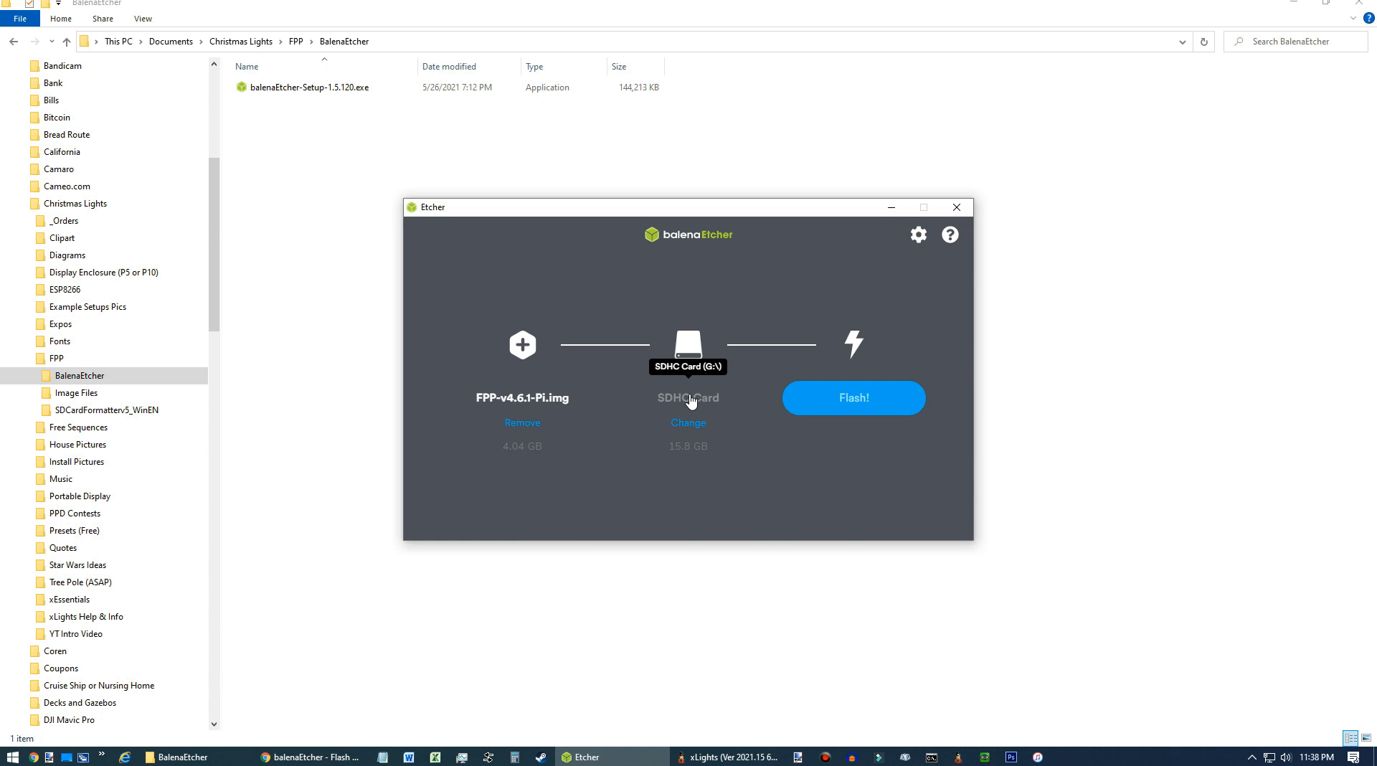
{"action": "left_click", "coordinate": [849, 407]}
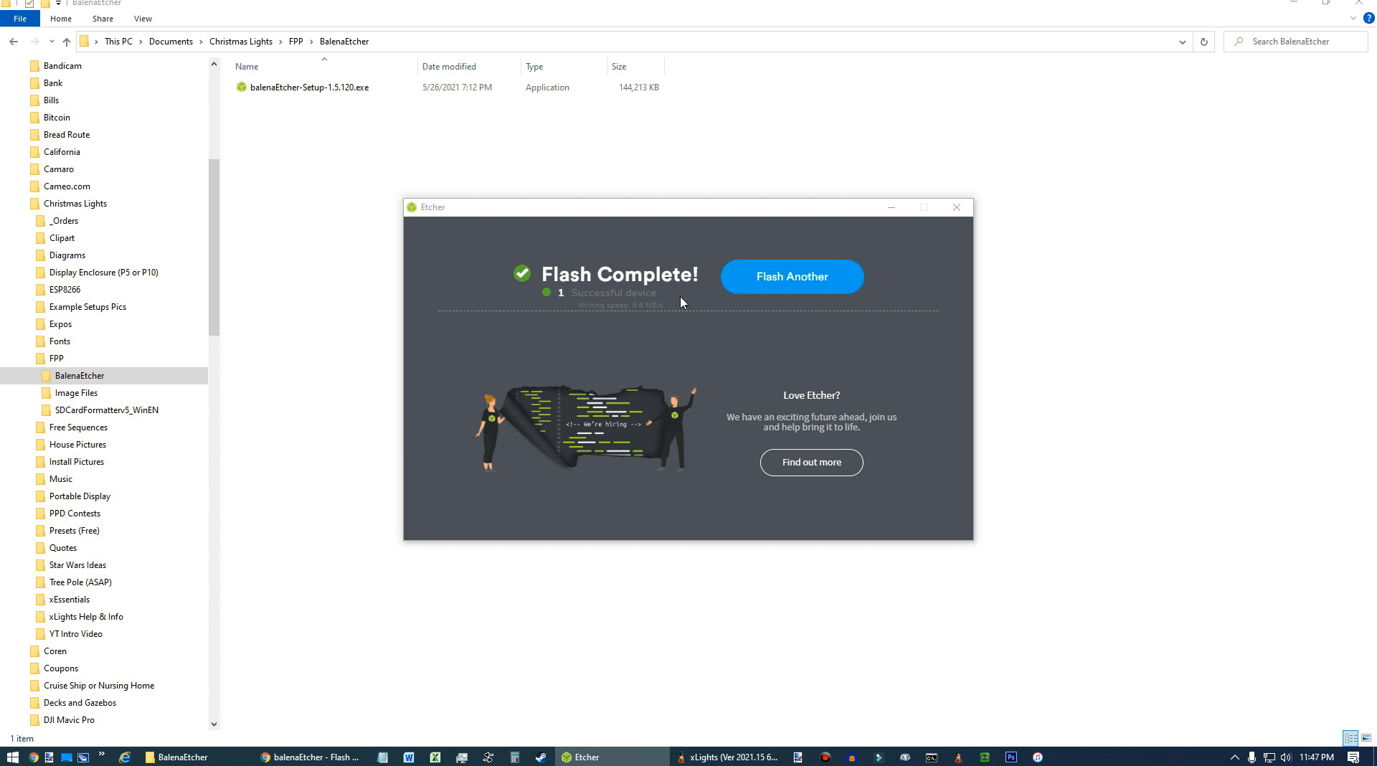
{"action": "left_click", "coordinate": [958, 208]}
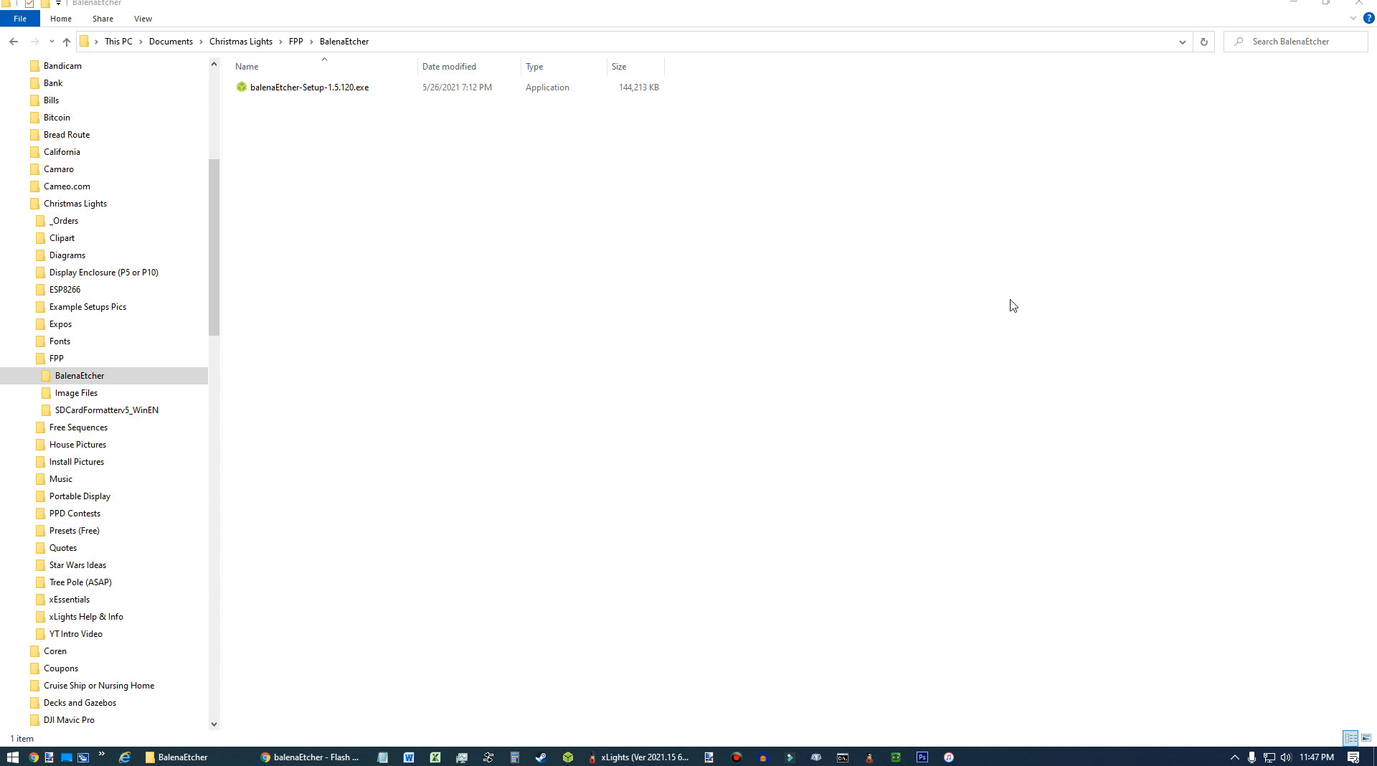
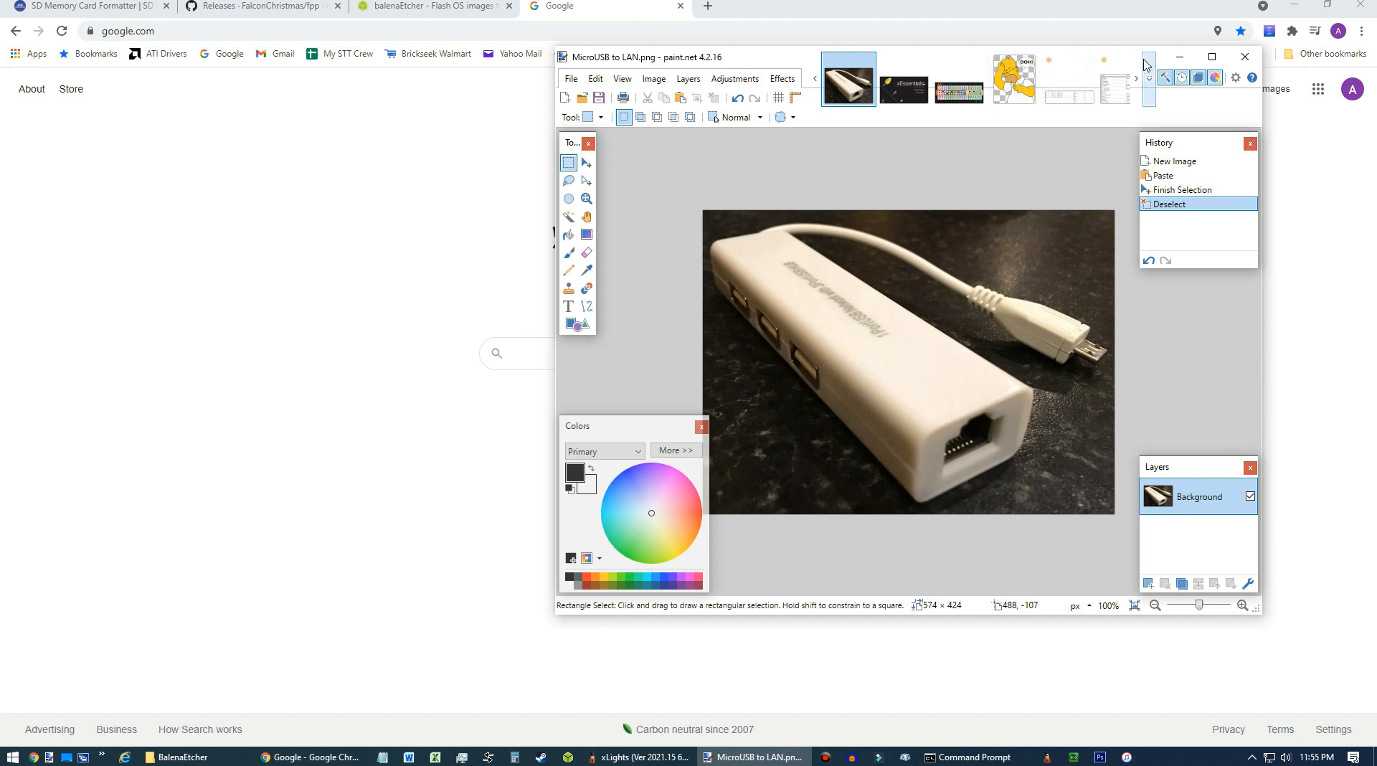
{"action": "left_click_drag", "start_coordinate": [774, 54], "coordinate": [1376, 82]}
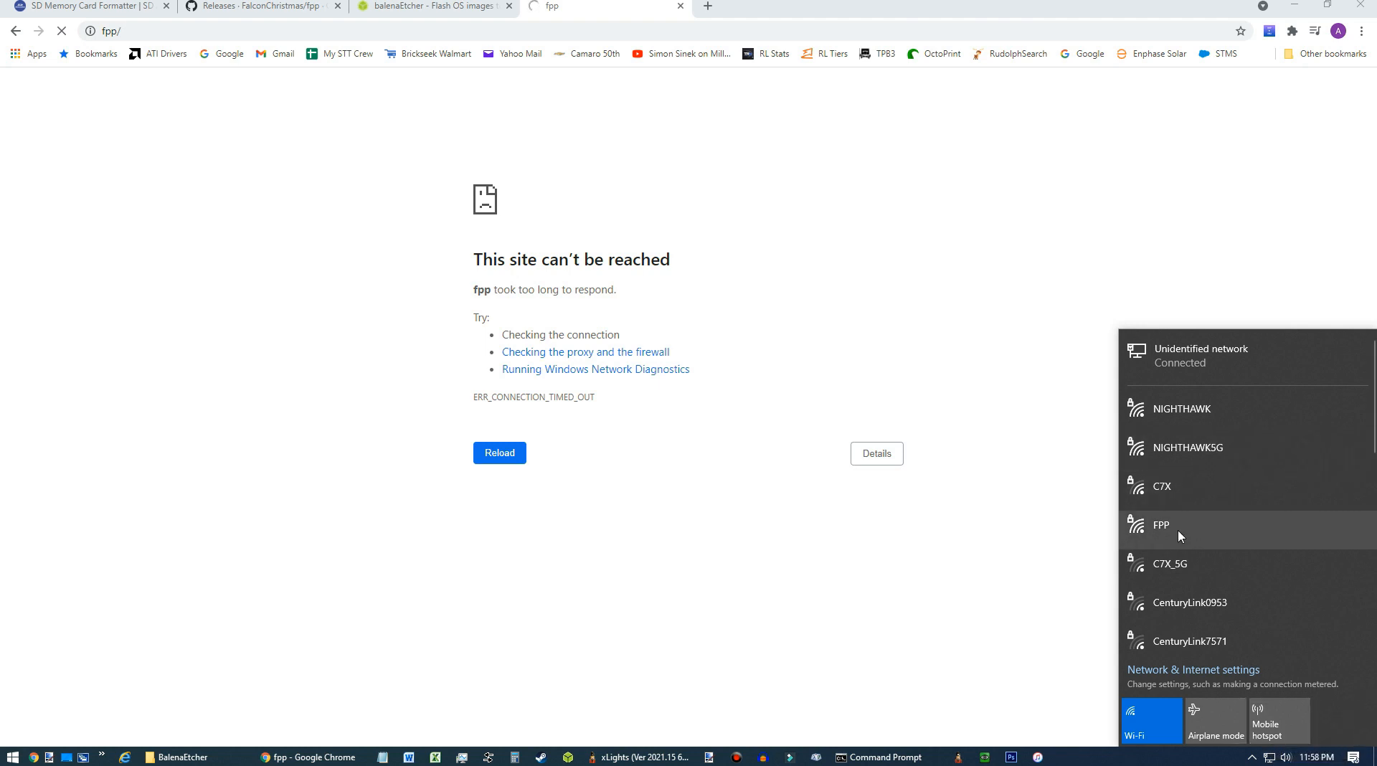
Connect the PC to the FPP Wi-Fi network, entering its network security key and declining network discoverability.
{"action": "left_click", "coordinate": [1178, 530]}
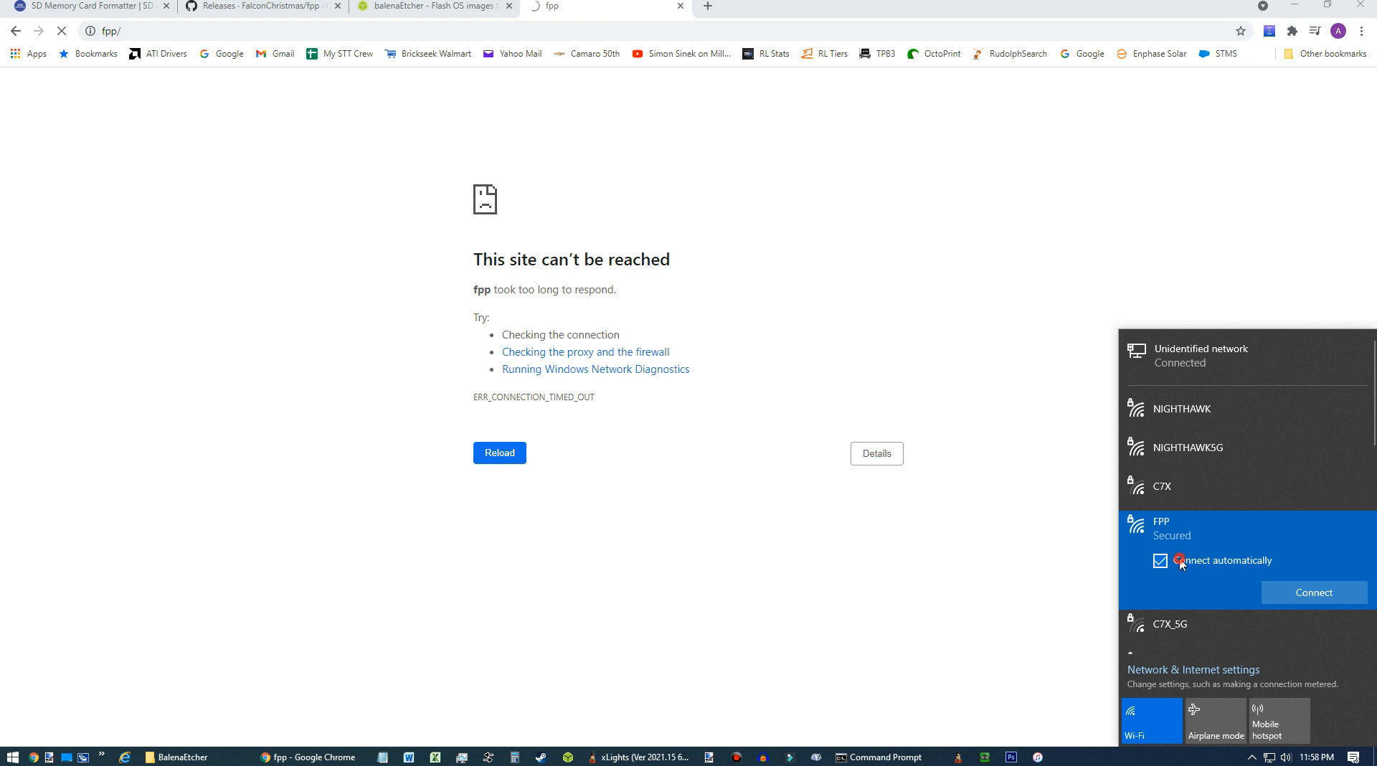
{"action": "left_click", "coordinate": [1283, 592]}
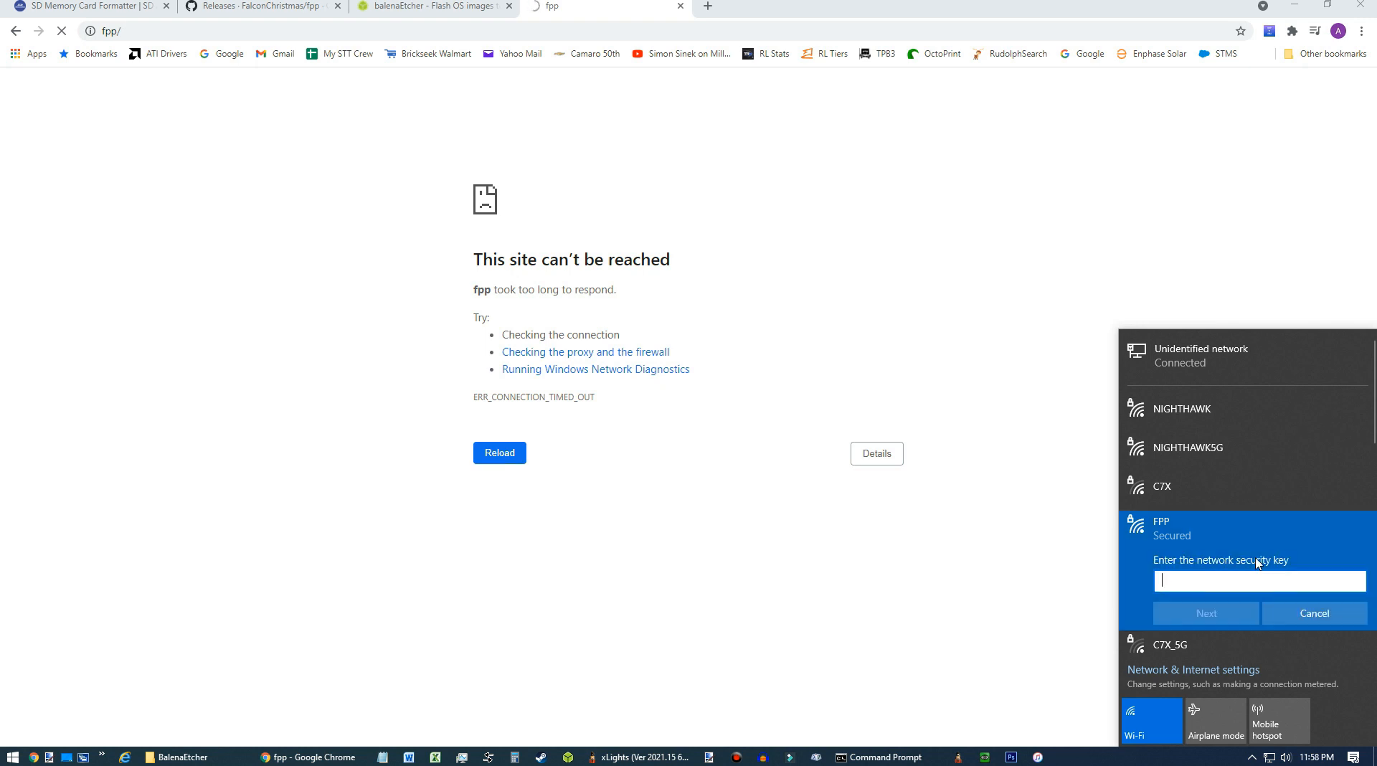
{"action": "type", "text": "Christmas"}
{"action": "left_click", "coordinate": [1358, 582]}
{"action": "left_click", "coordinate": [1357, 582]}
{"action": "left_click", "coordinate": [1194, 620]}
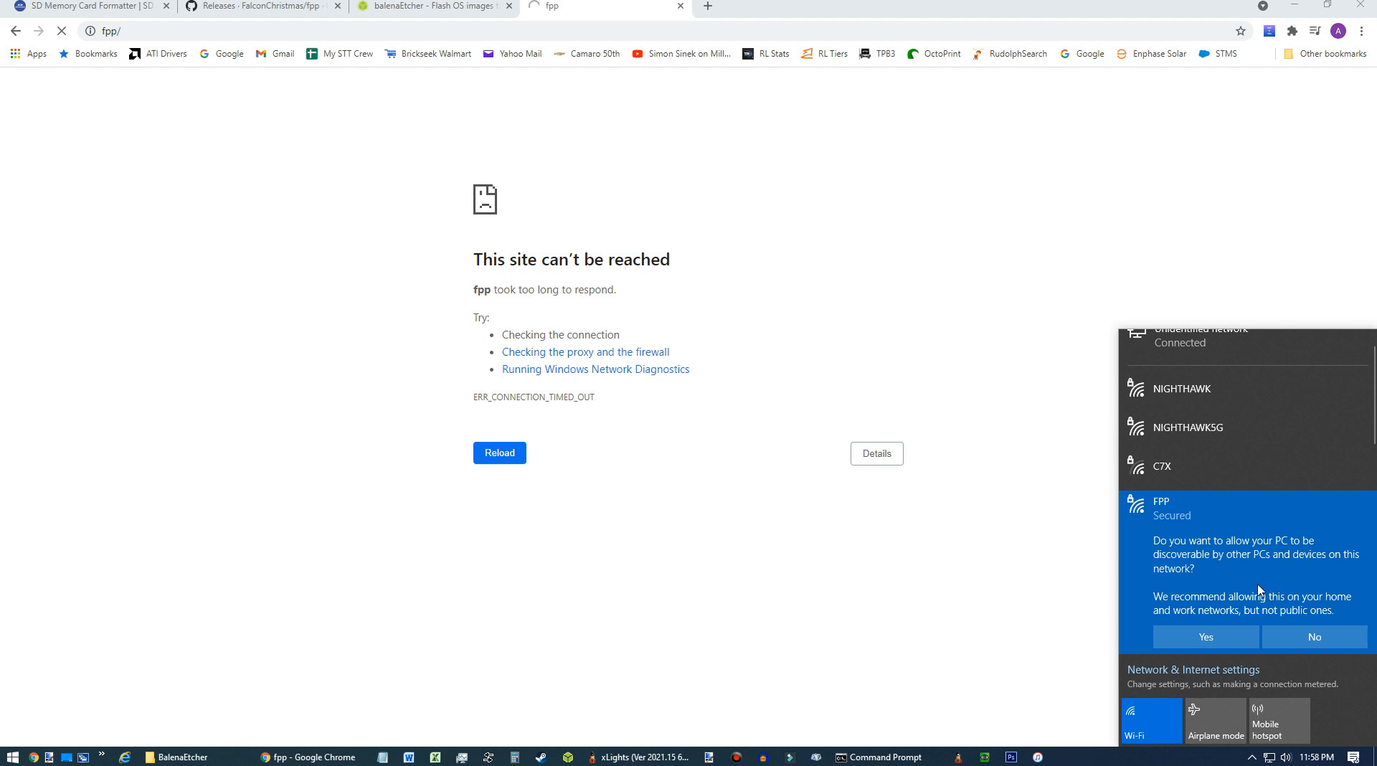
{"action": "left_click", "coordinate": [1302, 635]}
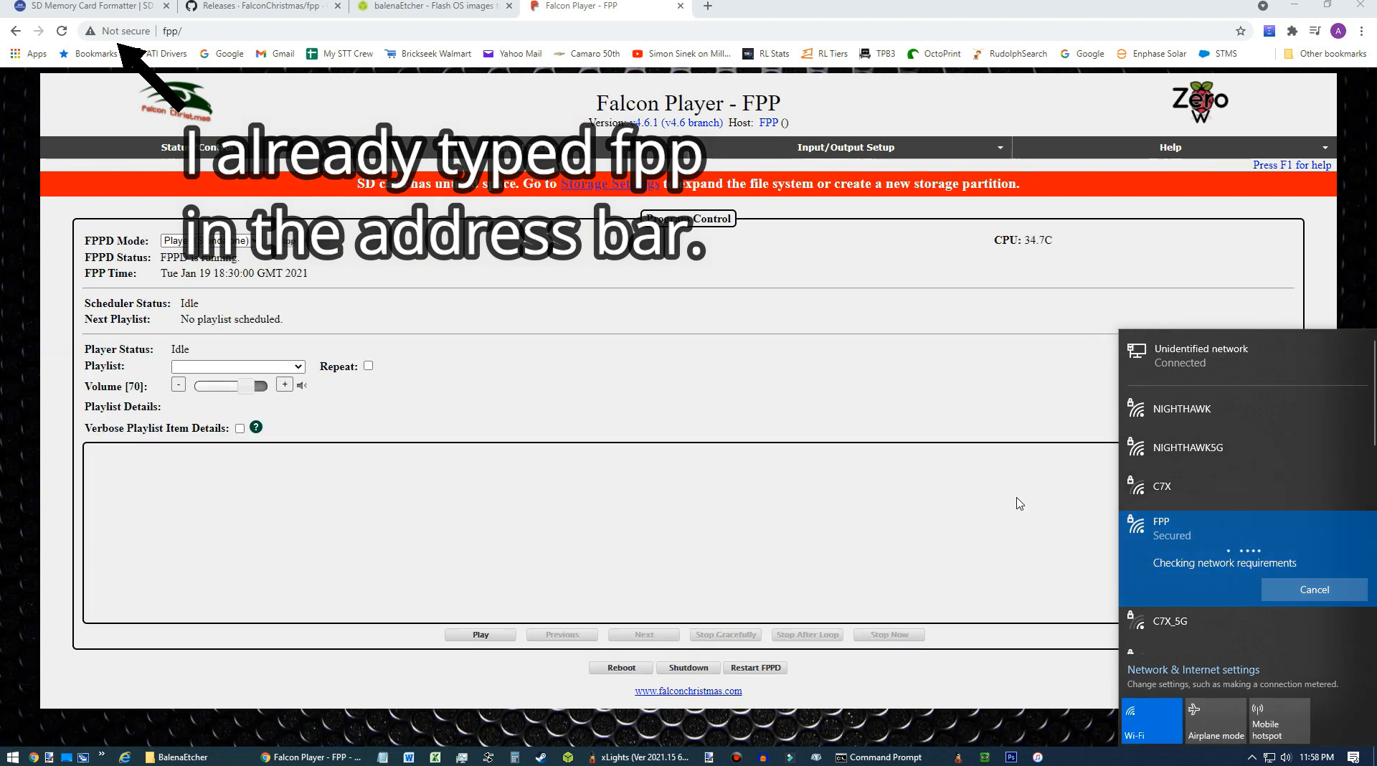
Open the FPP Network configuration page and set wlan0 to Static with IP address 192.168.1.219.
{"action": "left_click", "coordinate": [1014, 497]}
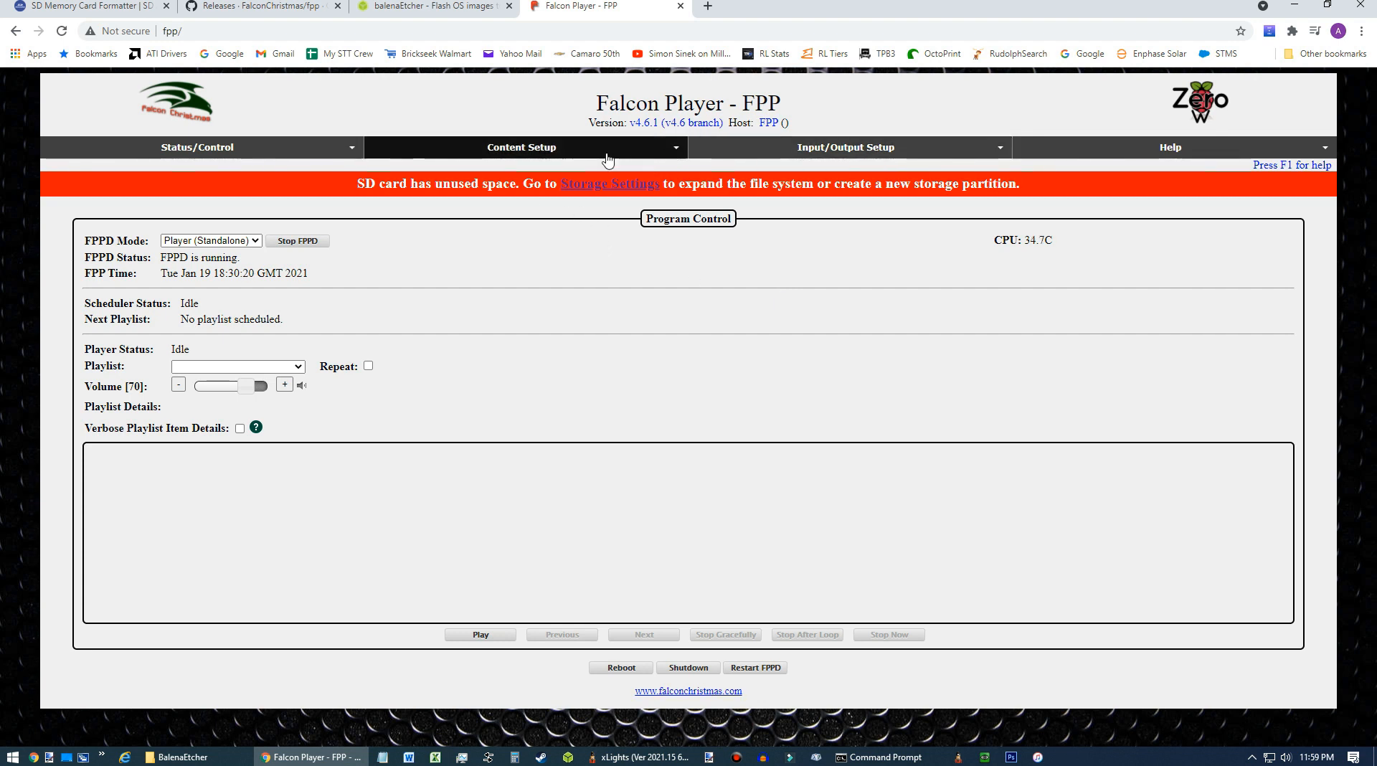
{"action": "left_click", "coordinate": [236, 149]}
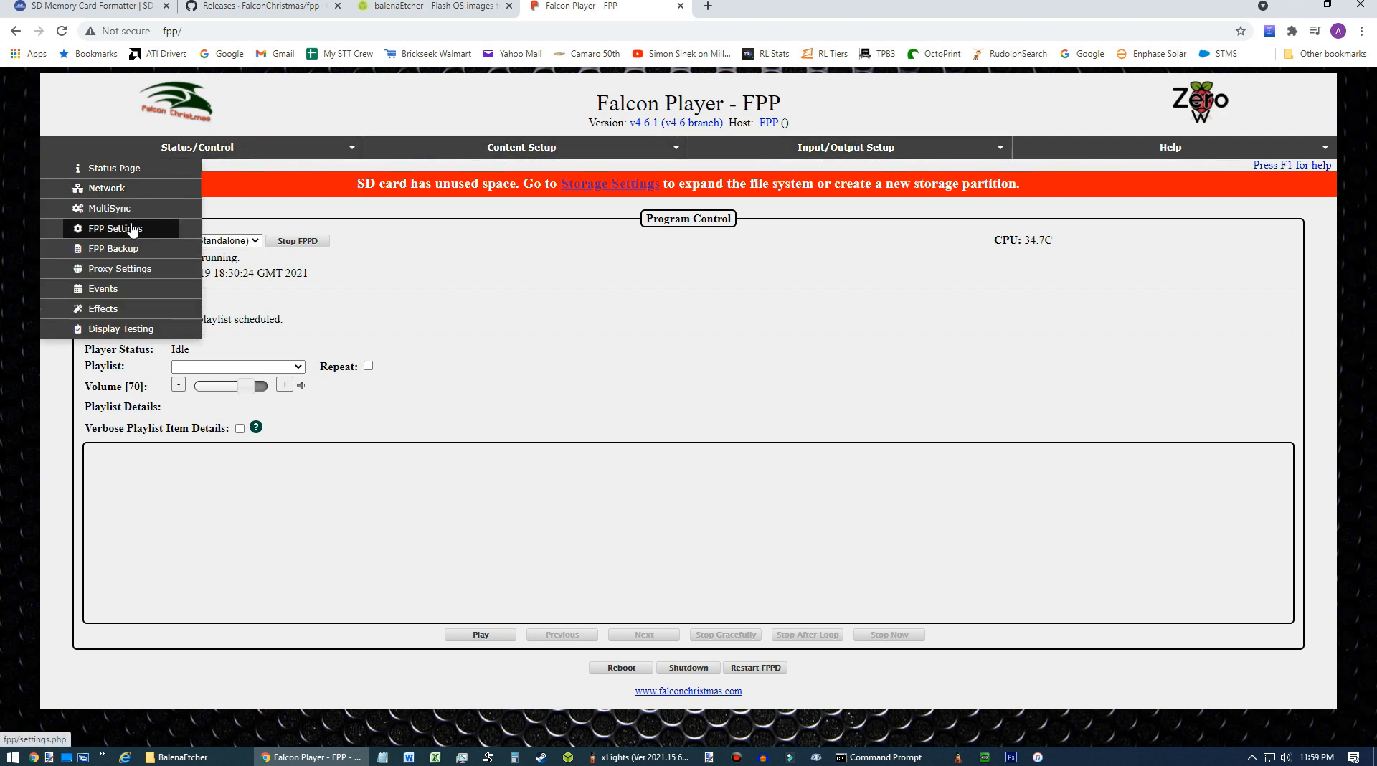
{"action": "left_click", "coordinate": [115, 192]}
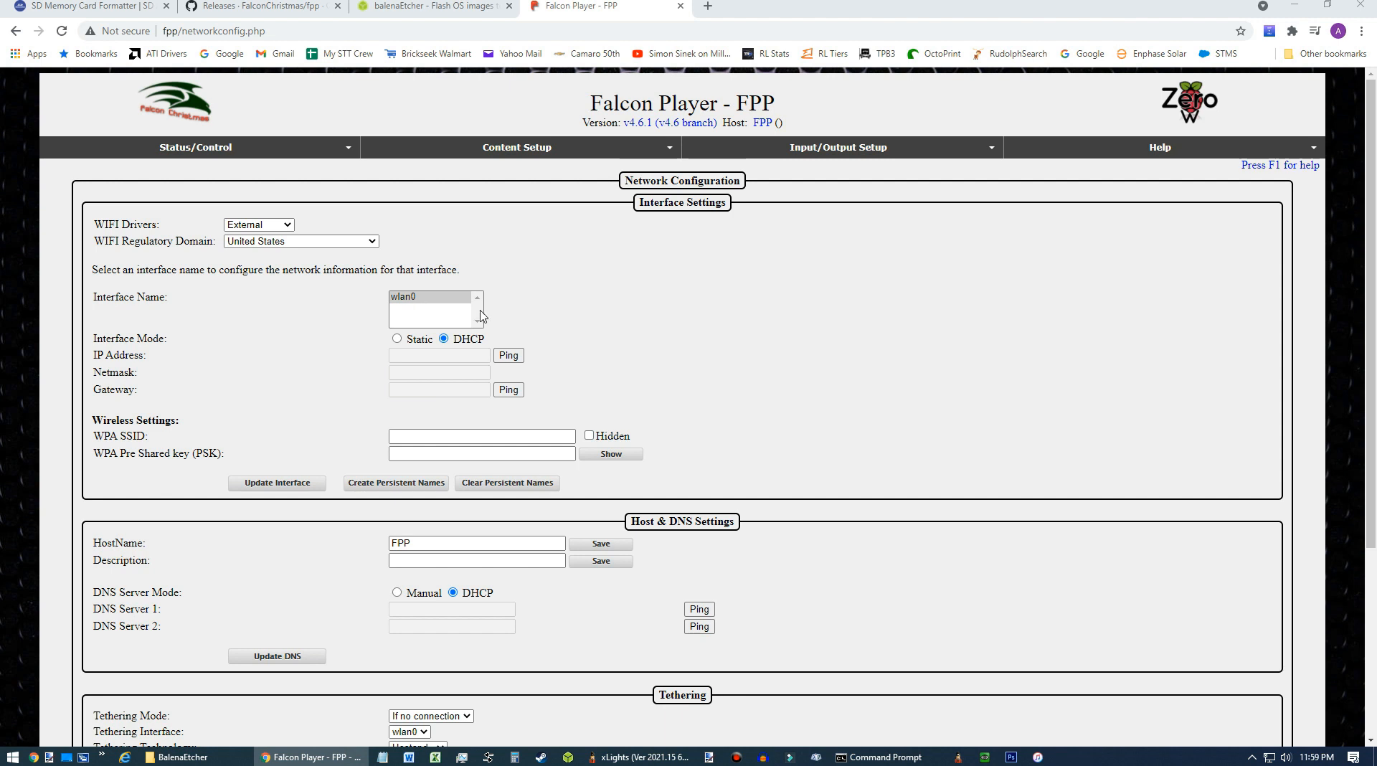
{"action": "left_click", "coordinate": [398, 339]}
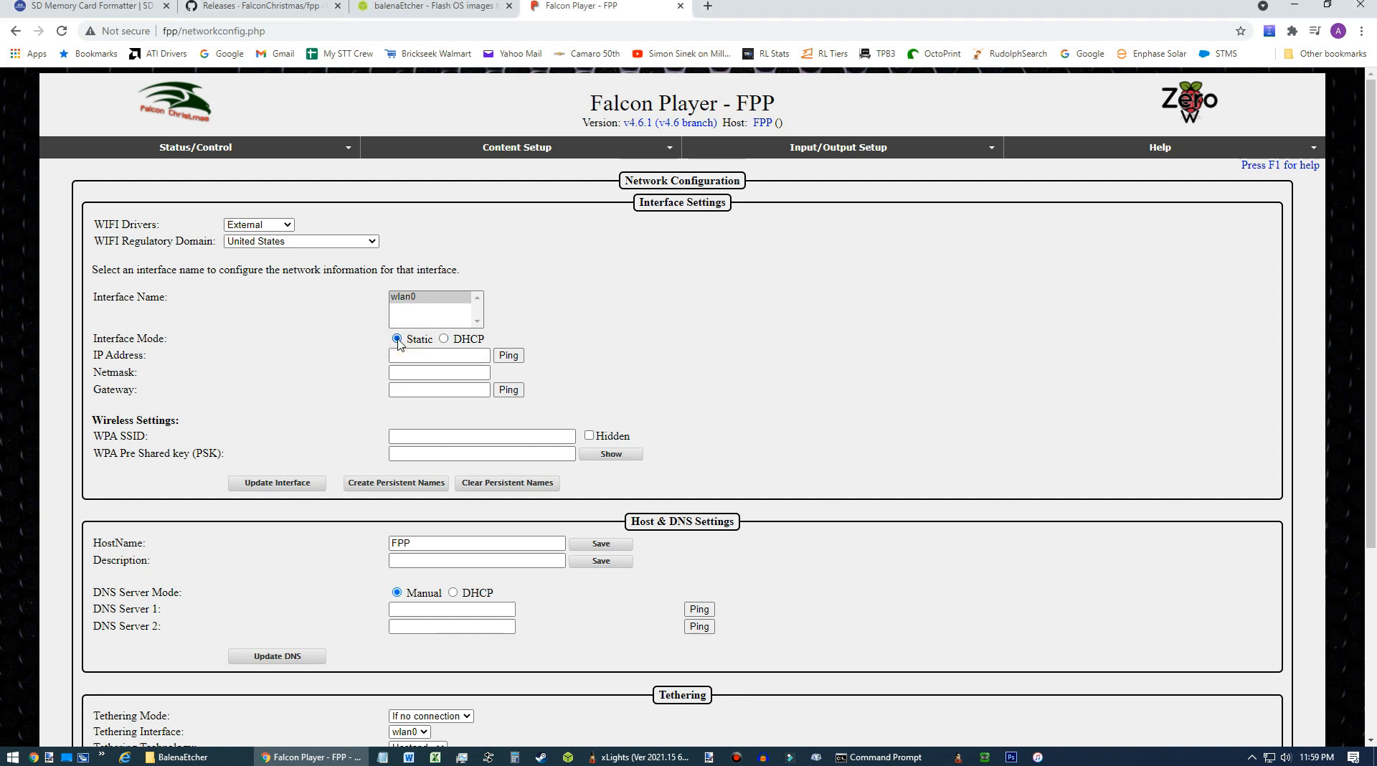
{"action": "left_click", "coordinate": [433, 355]}
{"action": "type", "text": "192.168.1.219"}
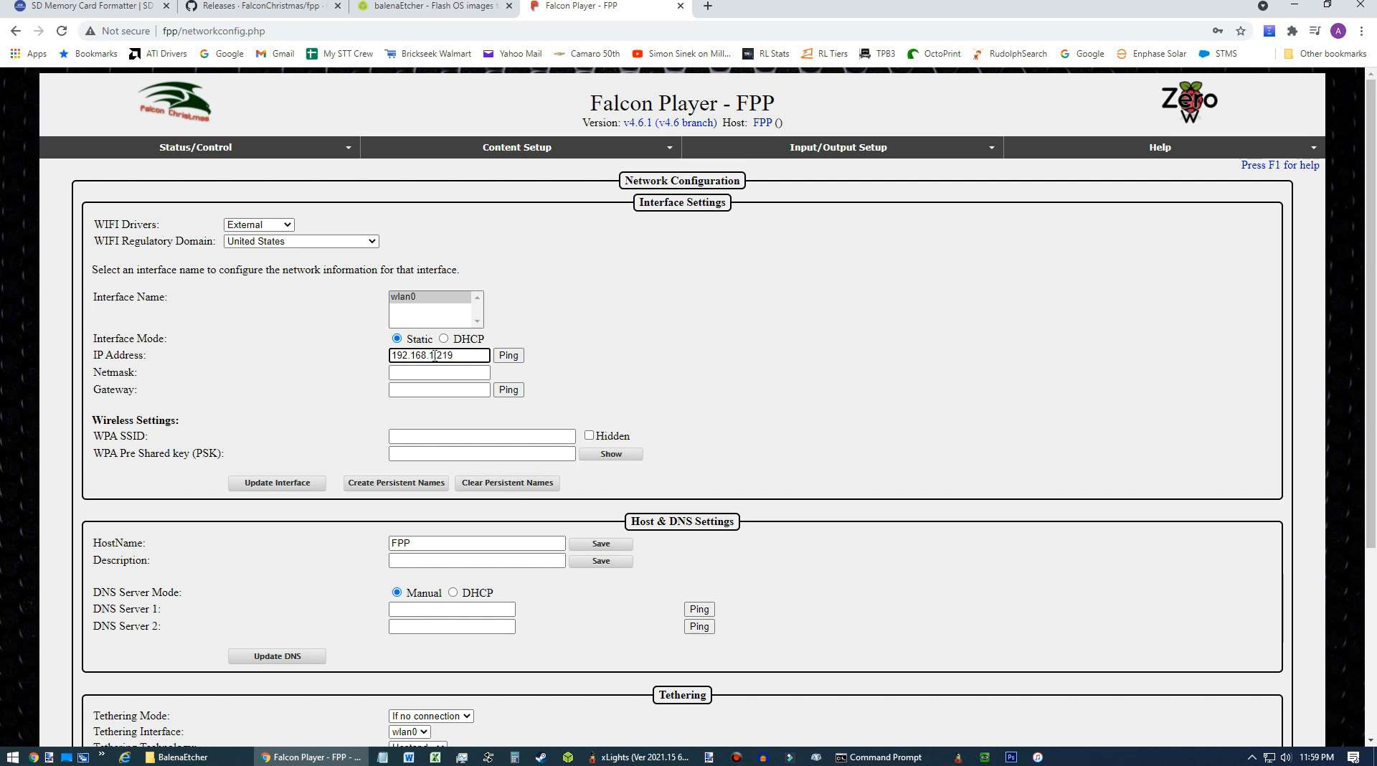
{"action": "key", "text": "Tab"}
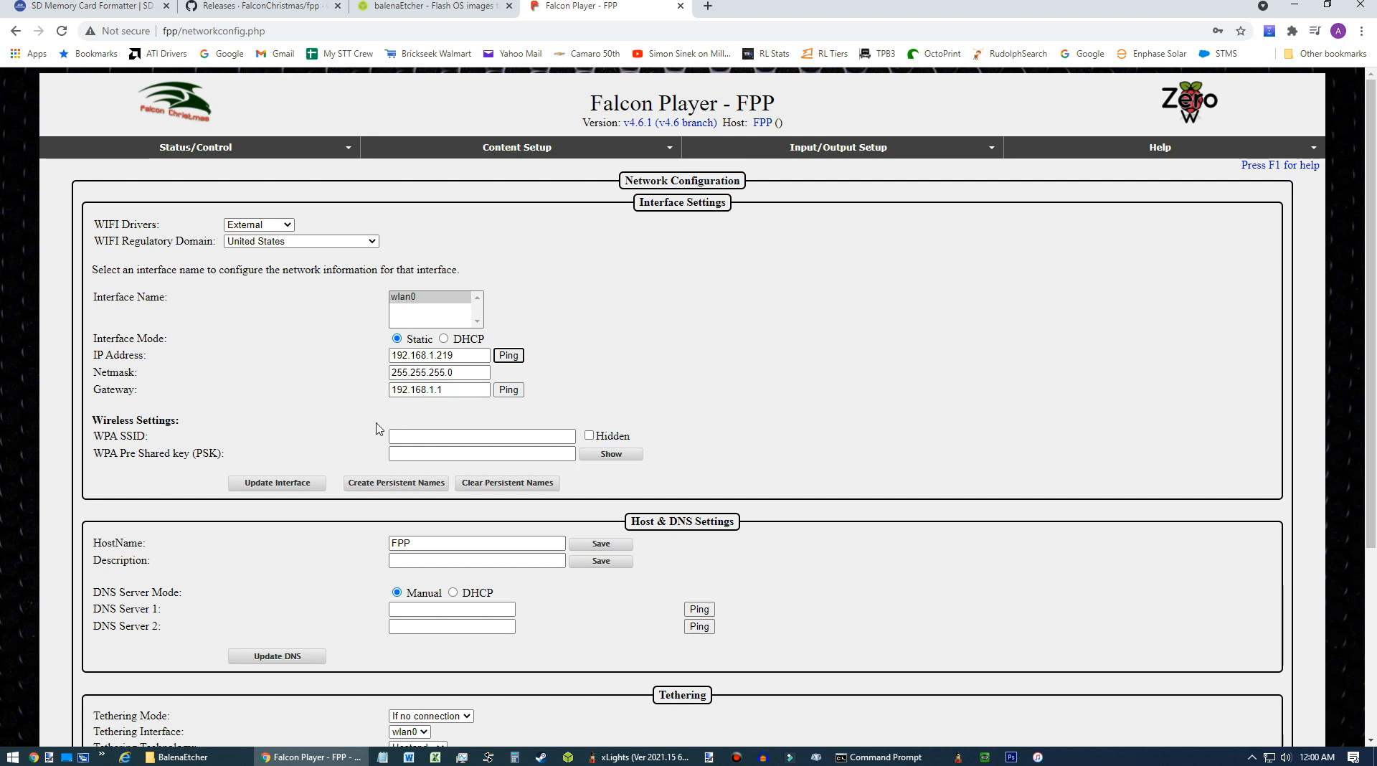
Set the WPA SSID to NIGHTHAWK, enter its pre-shared key, update the interface, and dismiss the DNS reminder.
{"action": "left_click", "coordinate": [473, 436]}
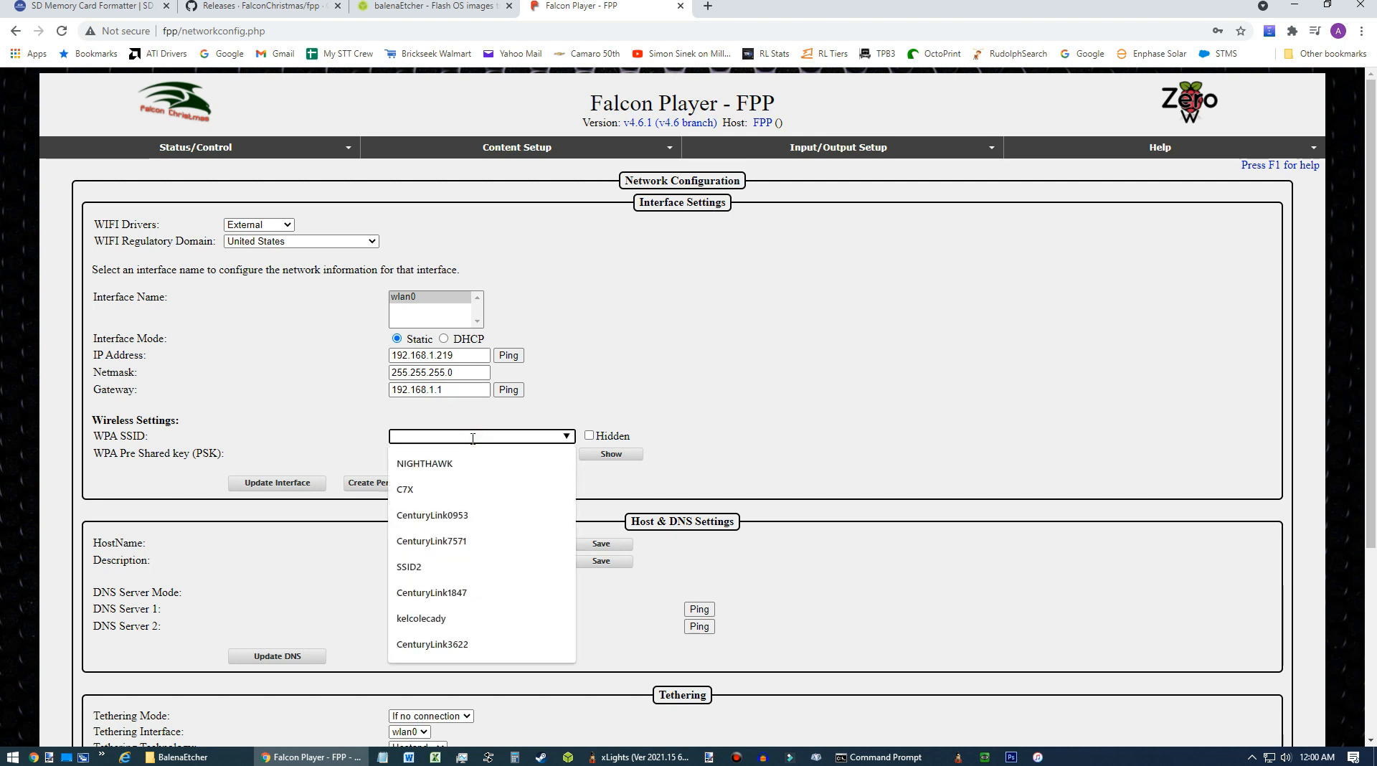
{"action": "left_click", "coordinate": [443, 466]}
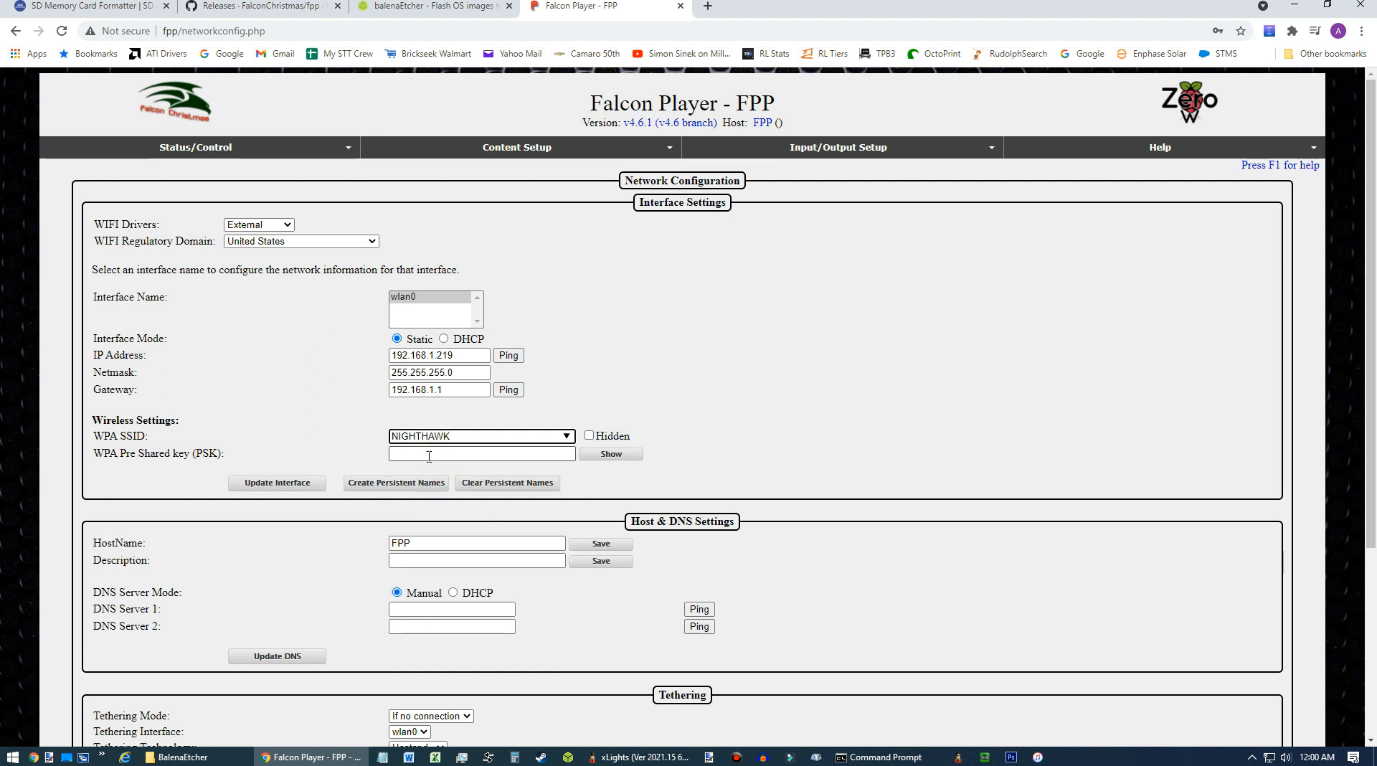
{"action": "left_click", "coordinate": [429, 454]}
{"action": "type", "text": "•"}
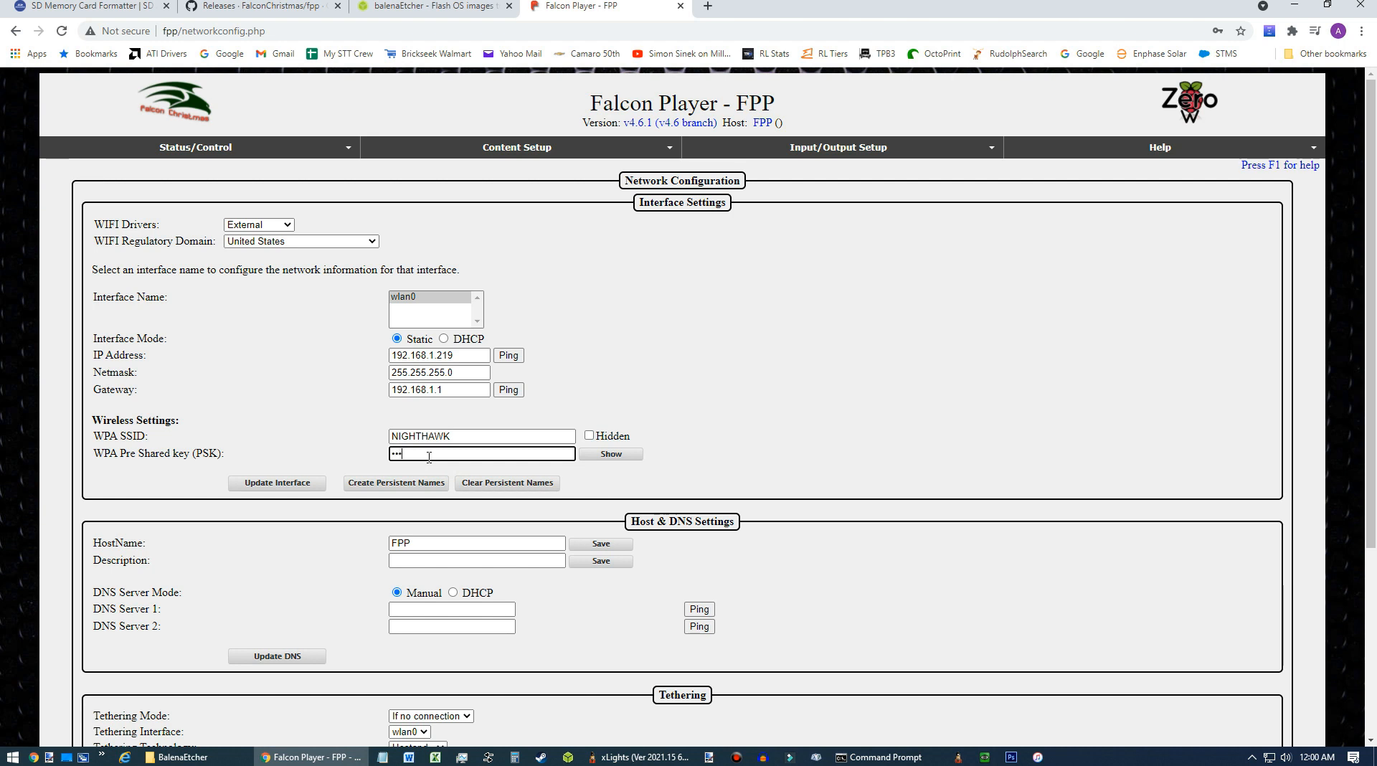
{"action": "type", "text": "•••••••••"}
{"action": "left_click", "coordinate": [294, 486]}
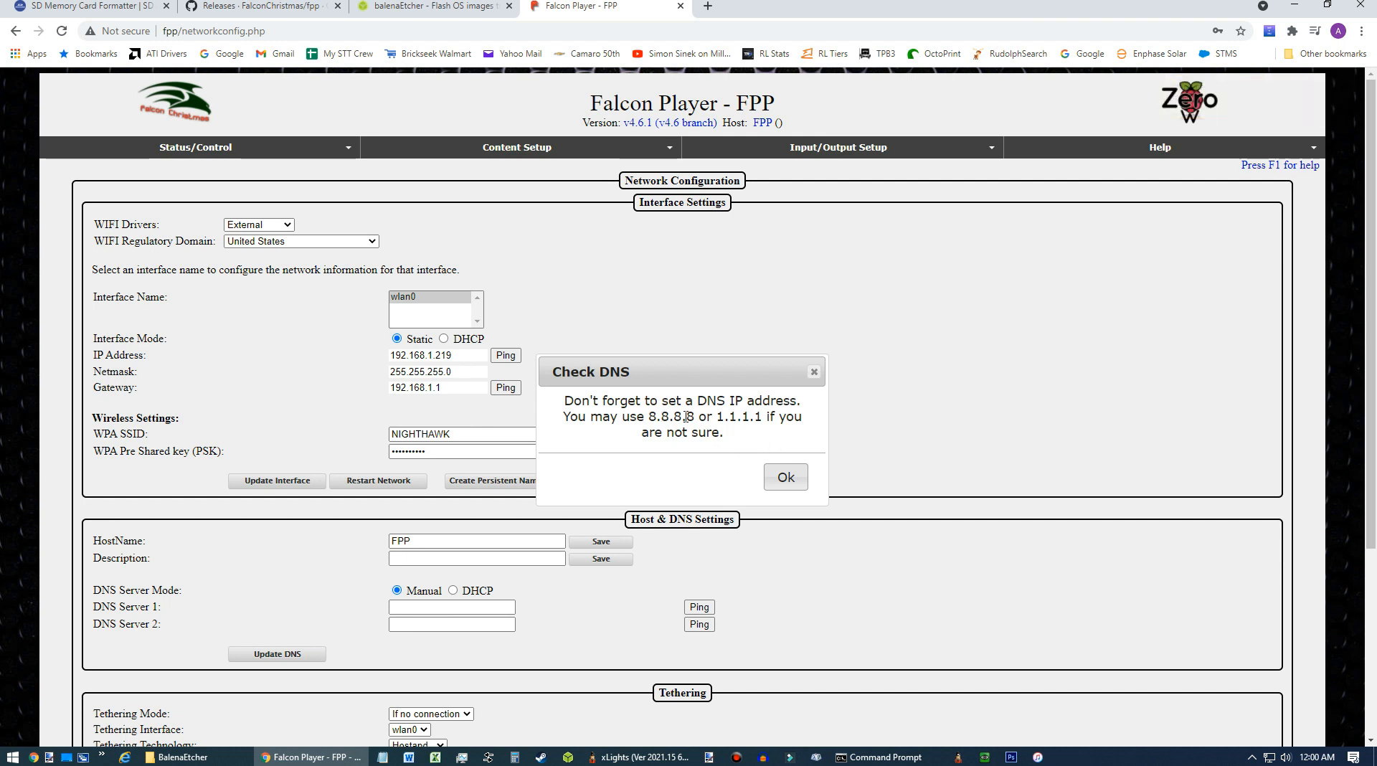
{"action": "left_click", "coordinate": [786, 482]}
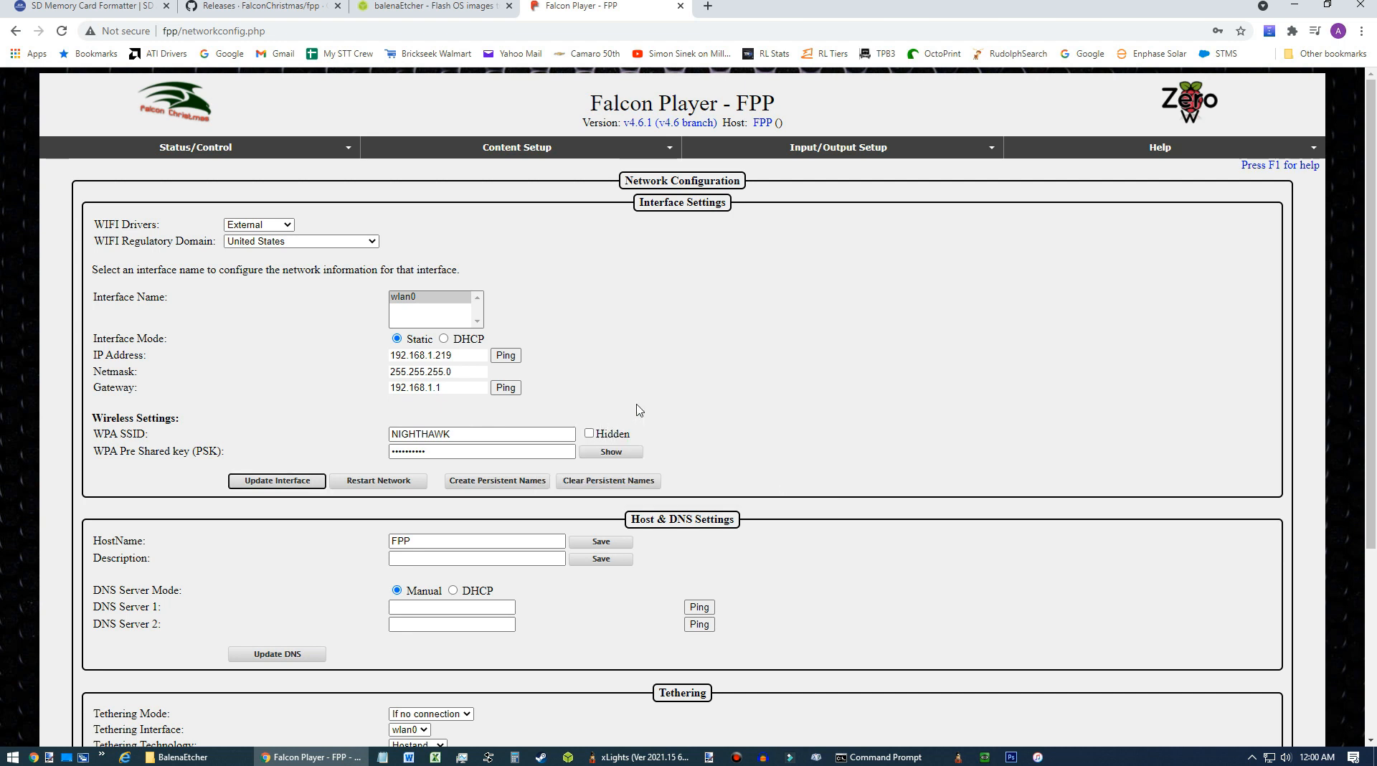
Change the host name to PZ-9W and save it.
{"action": "double_click", "coordinate": [418, 540]}
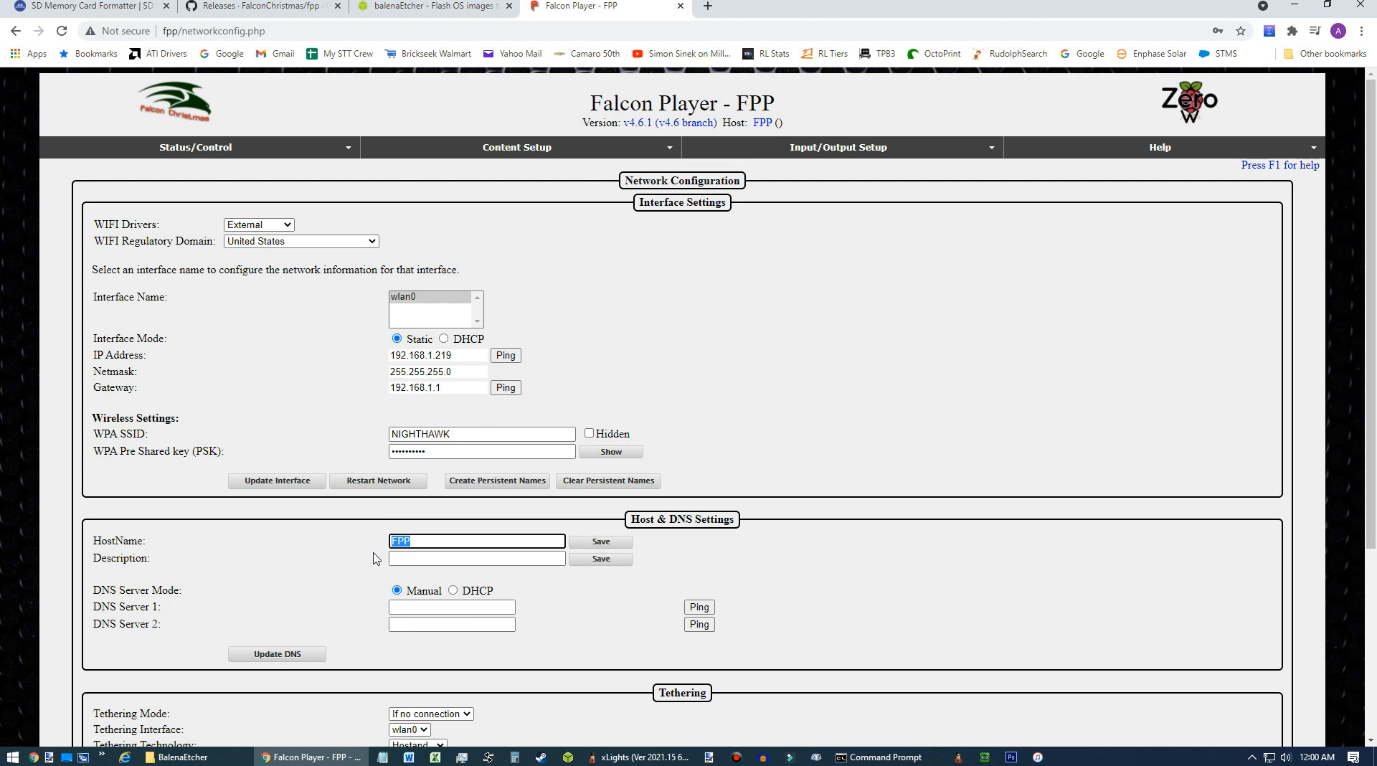
{"action": "type", "text": "PZ-9"}
{"action": "type", "text": "W"}
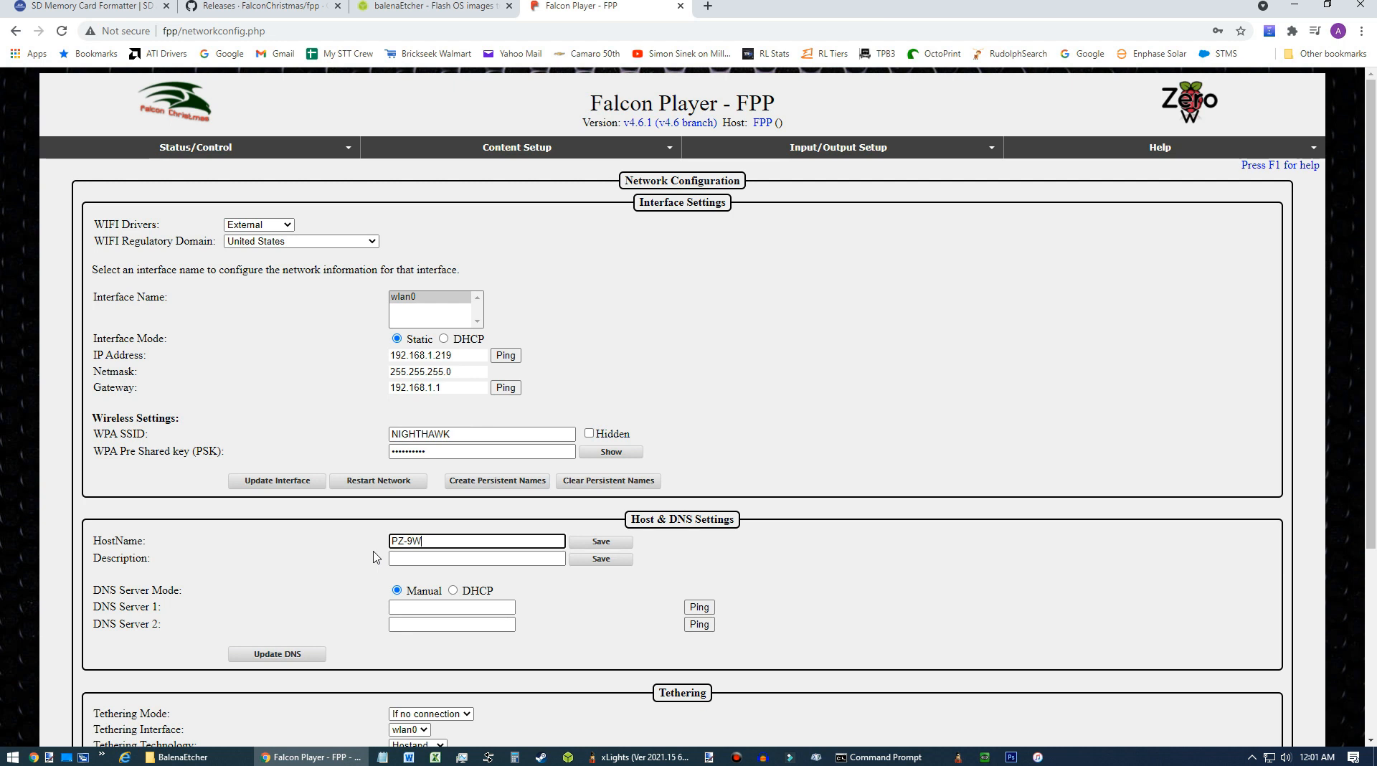
{"action": "left_click", "coordinate": [424, 557]}
{"action": "left_click", "coordinate": [480, 541]}
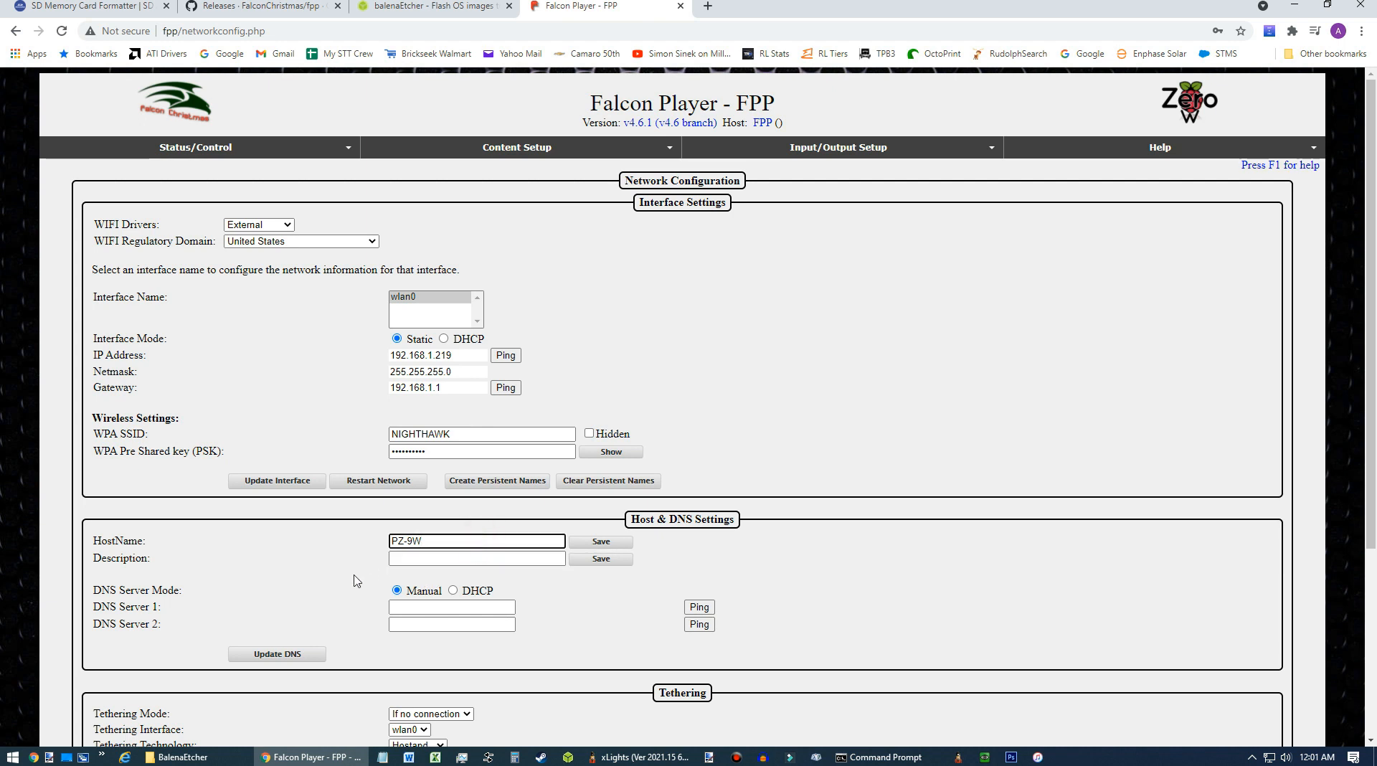
{"action": "scroll", "coordinate": [351, 580], "scroll_direction": "down", "scroll_amount": 1}
{"action": "scroll", "coordinate": [351, 581], "scroll_direction": "up", "scroll_amount": 1}
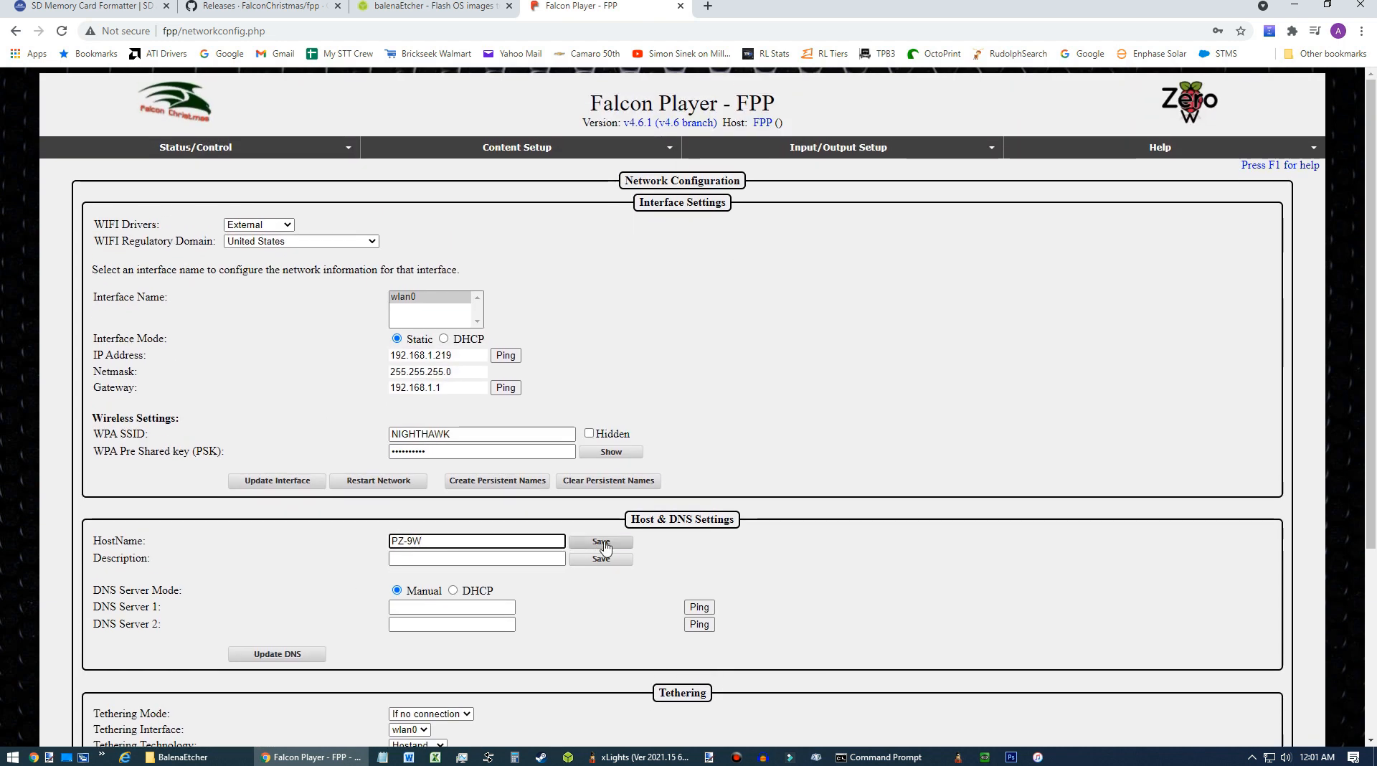
{"action": "left_click", "coordinate": [602, 544]}
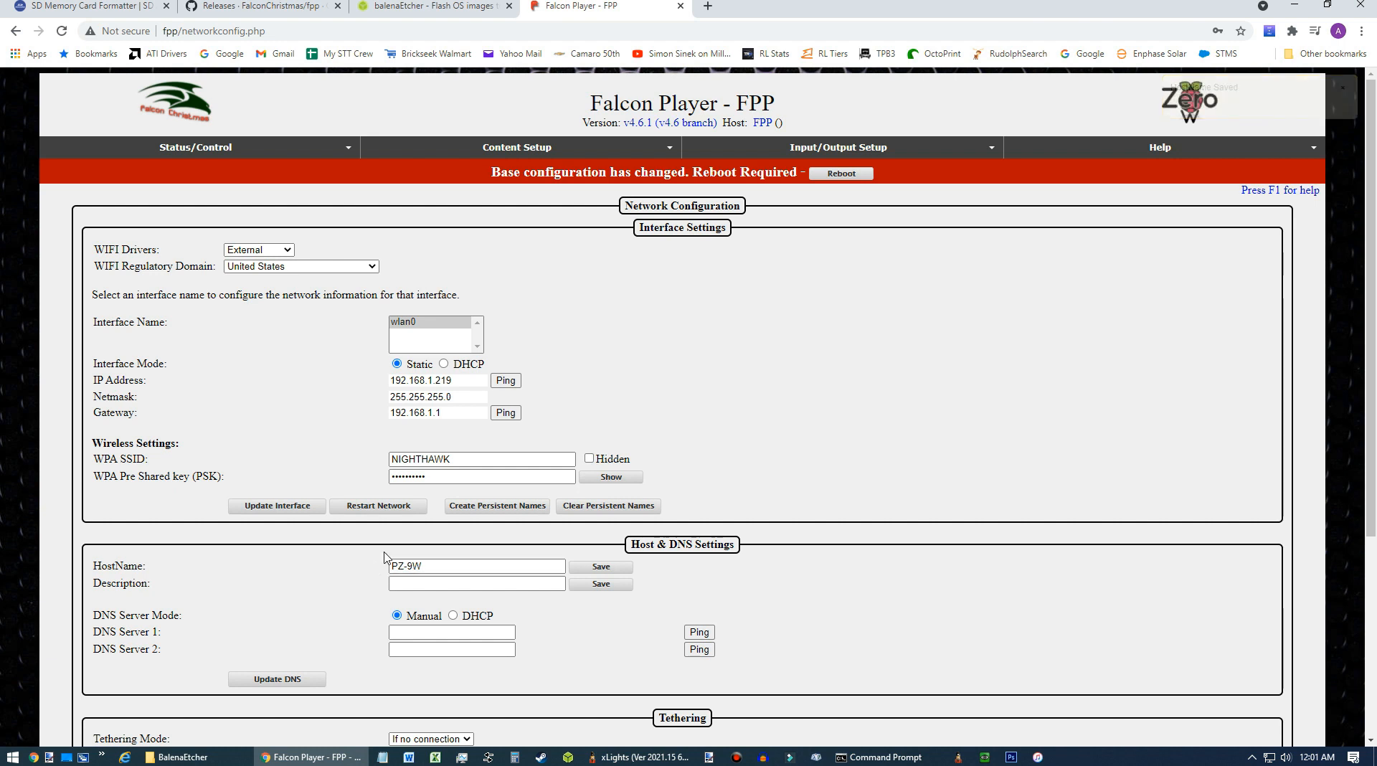
Examine the Tethering settings for SSID and pre-shared key.
{"action": "scroll", "coordinate": [380, 547], "scroll_direction": "down", "scroll_amount": 3}
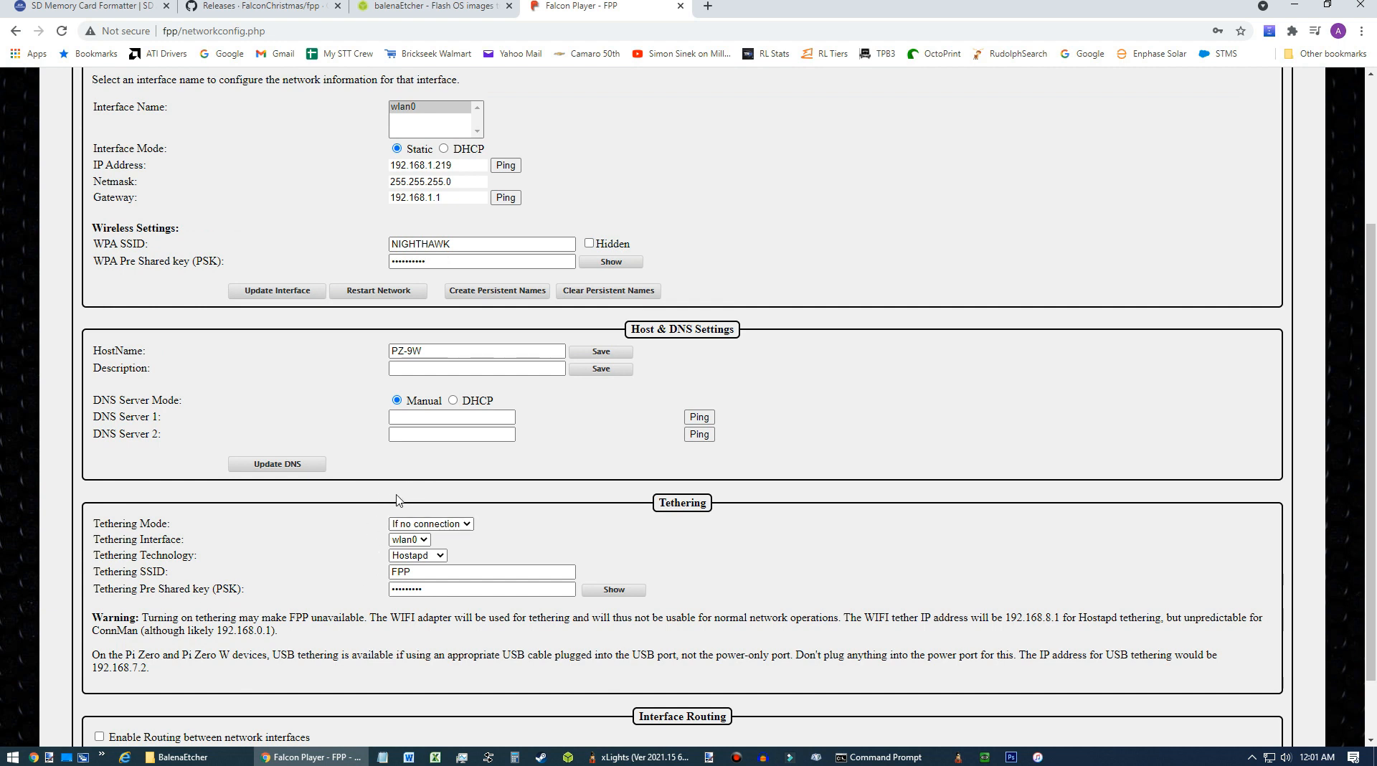
{"action": "left_click", "coordinate": [430, 571]}
{"action": "left_click", "coordinate": [419, 589]}
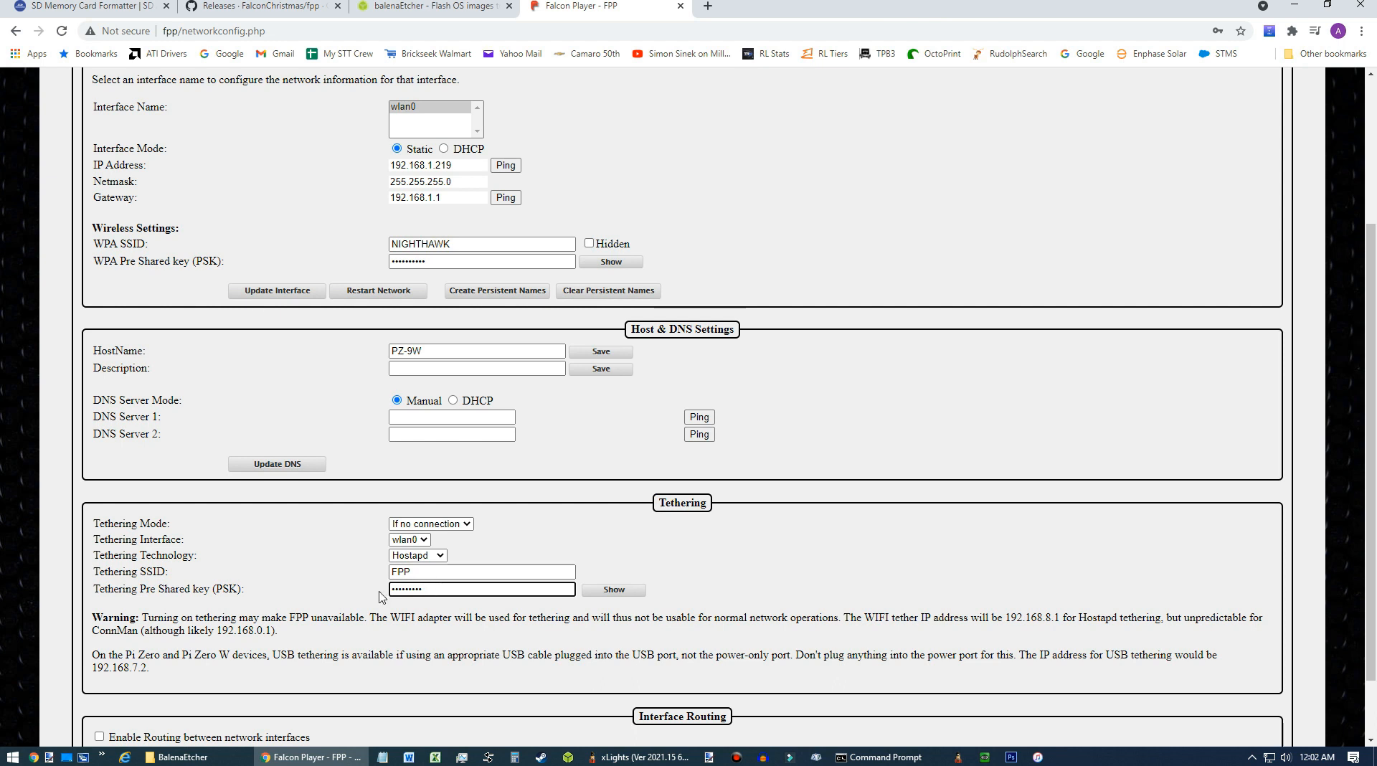
{"action": "left_click", "coordinate": [428, 573]}
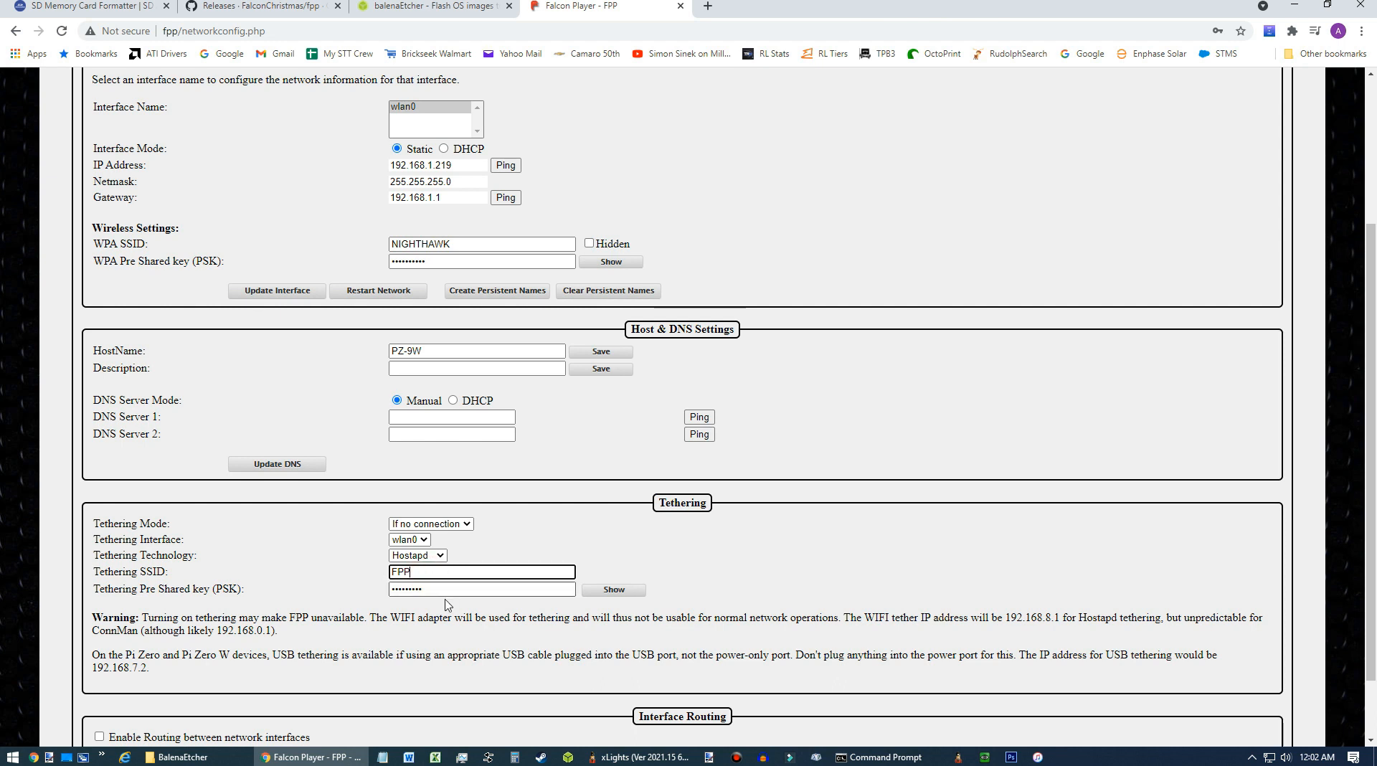
{"action": "left_click", "coordinate": [442, 593]}
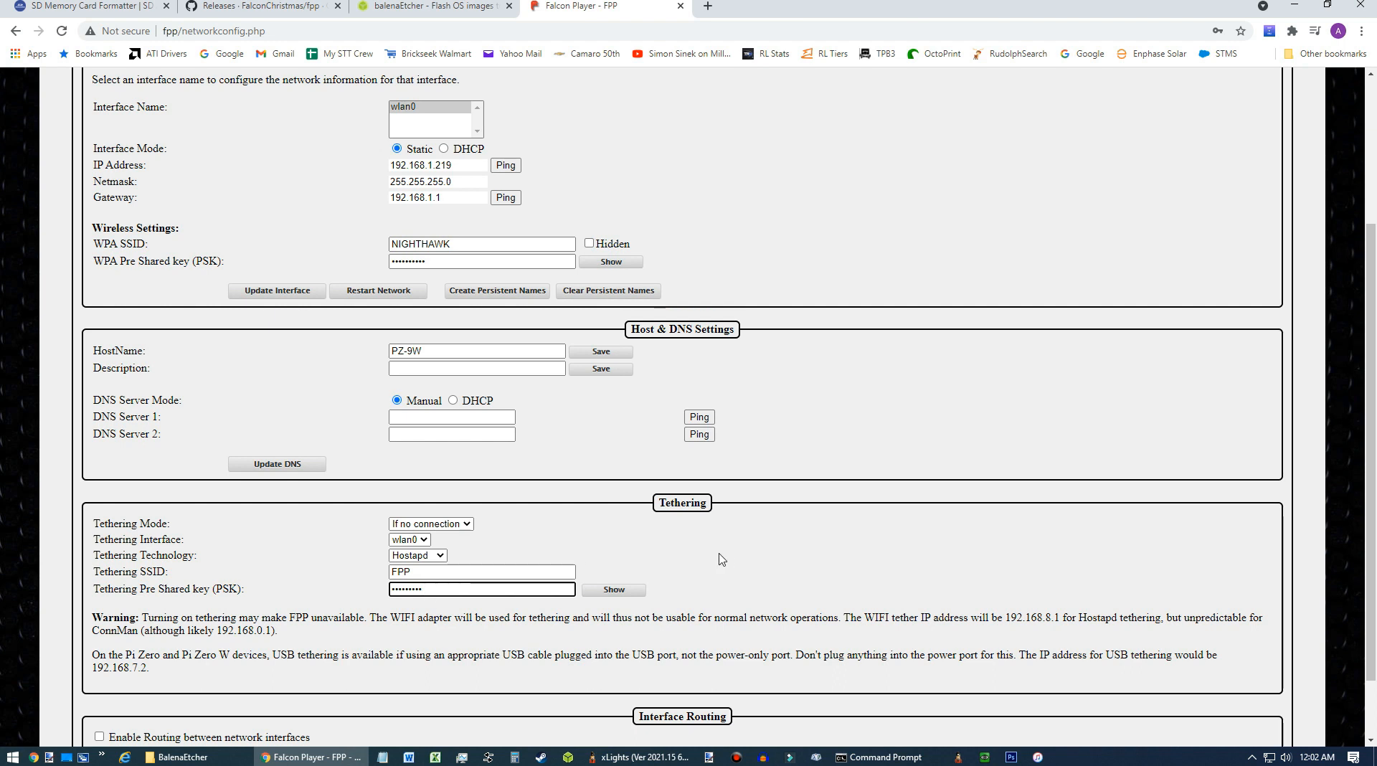
{"action": "left_click", "coordinate": [785, 547]}
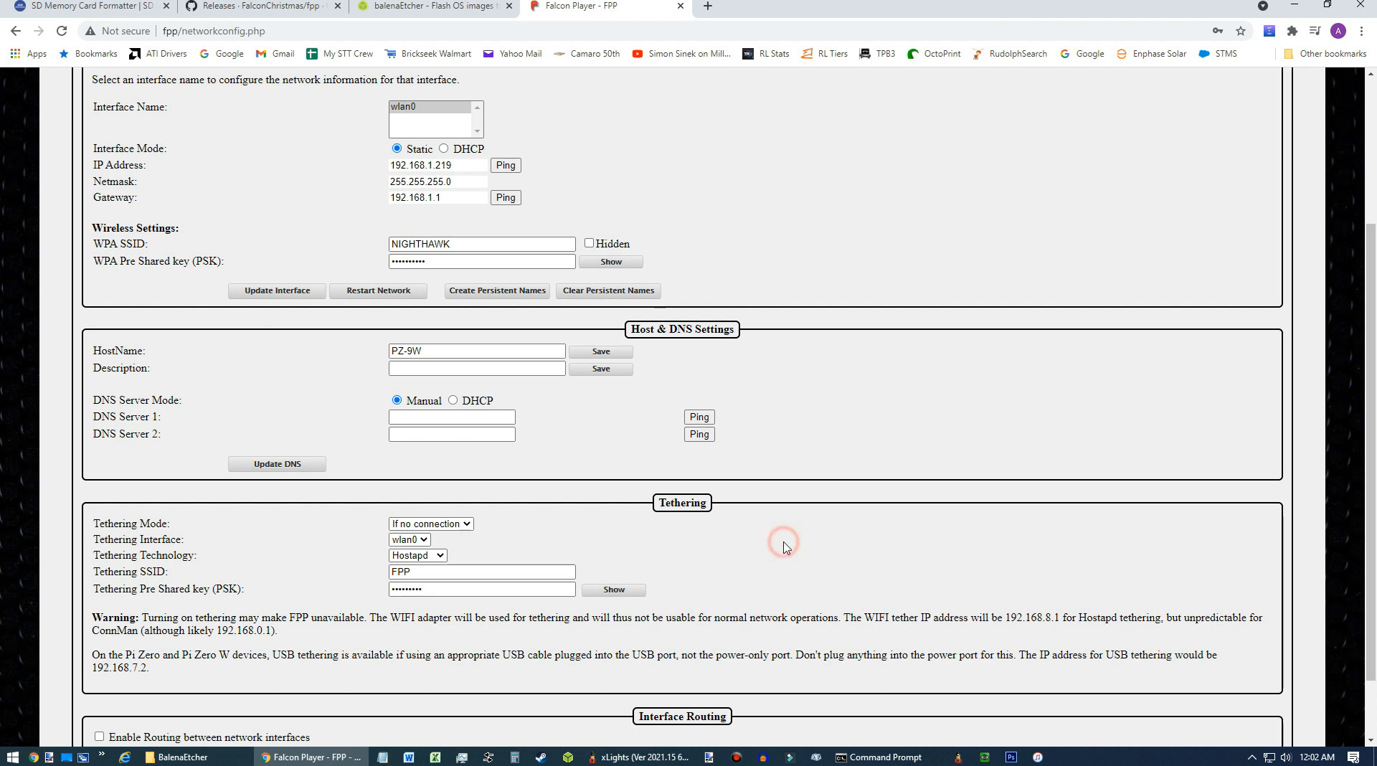
Reboot the Falcon Player to apply the new configuration.
{"action": "scroll", "coordinate": [785, 547], "scroll_direction": "up", "scroll_amount": 3}
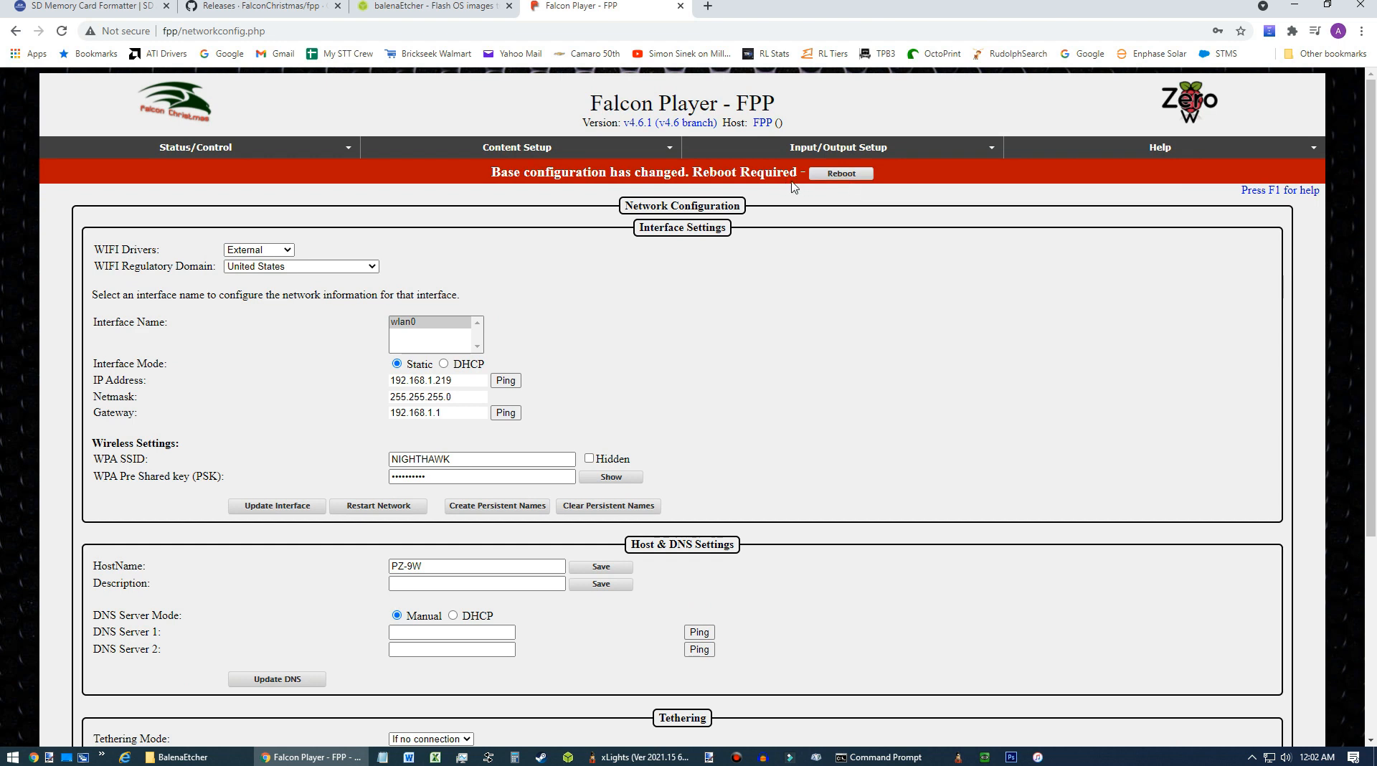
{"action": "left_click", "coordinate": [839, 176]}
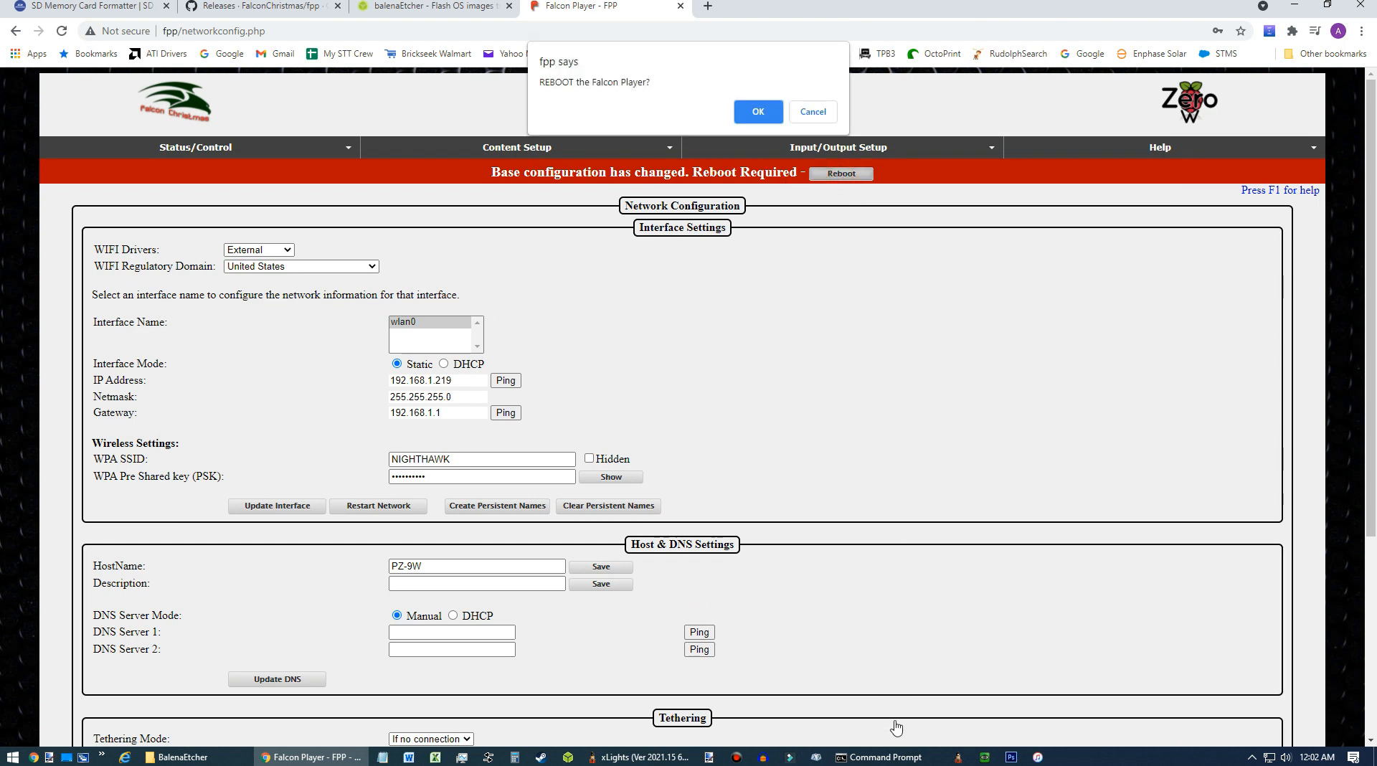
{"action": "left_click", "coordinate": [771, 113]}
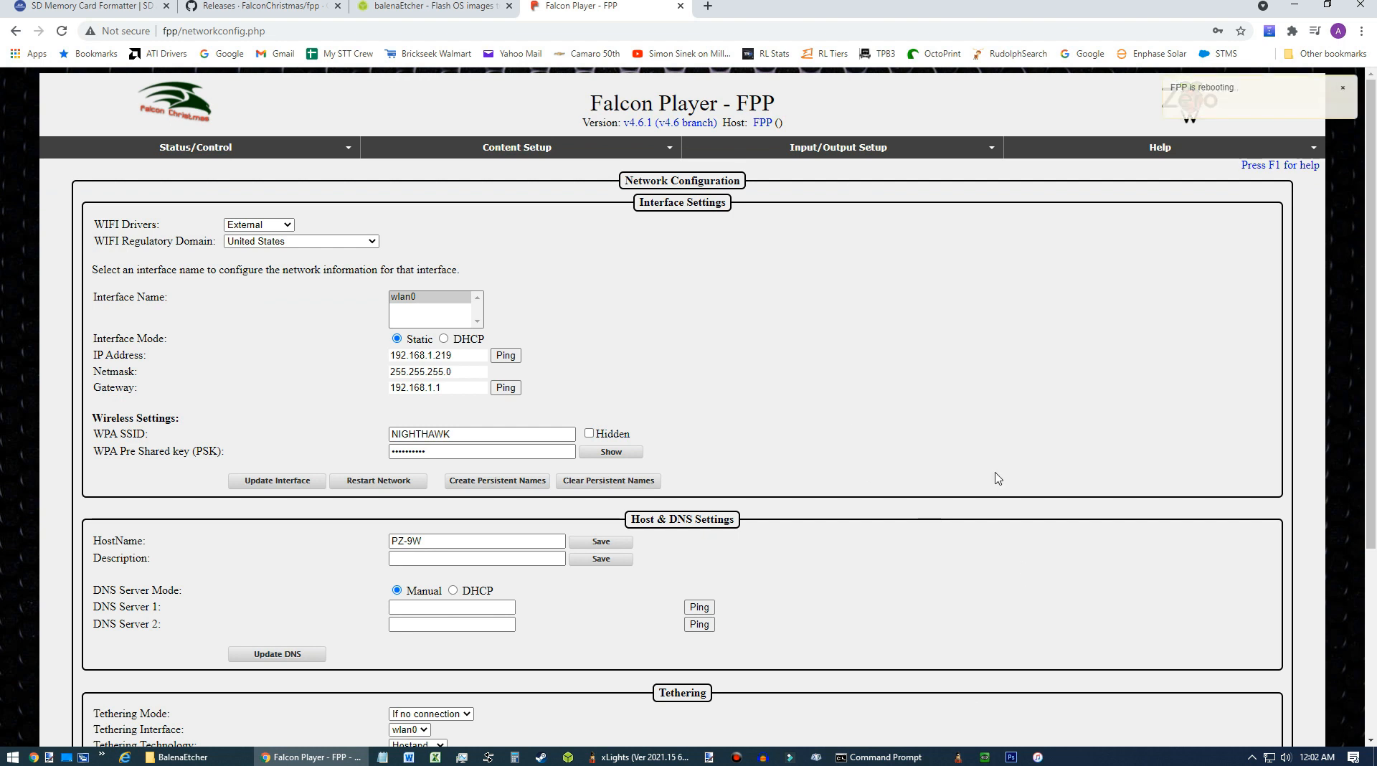
Reconnect the PC to the NIGHTHAWK Wi-Fi network.
{"action": "mouse_move", "coordinate": [1268, 758]}
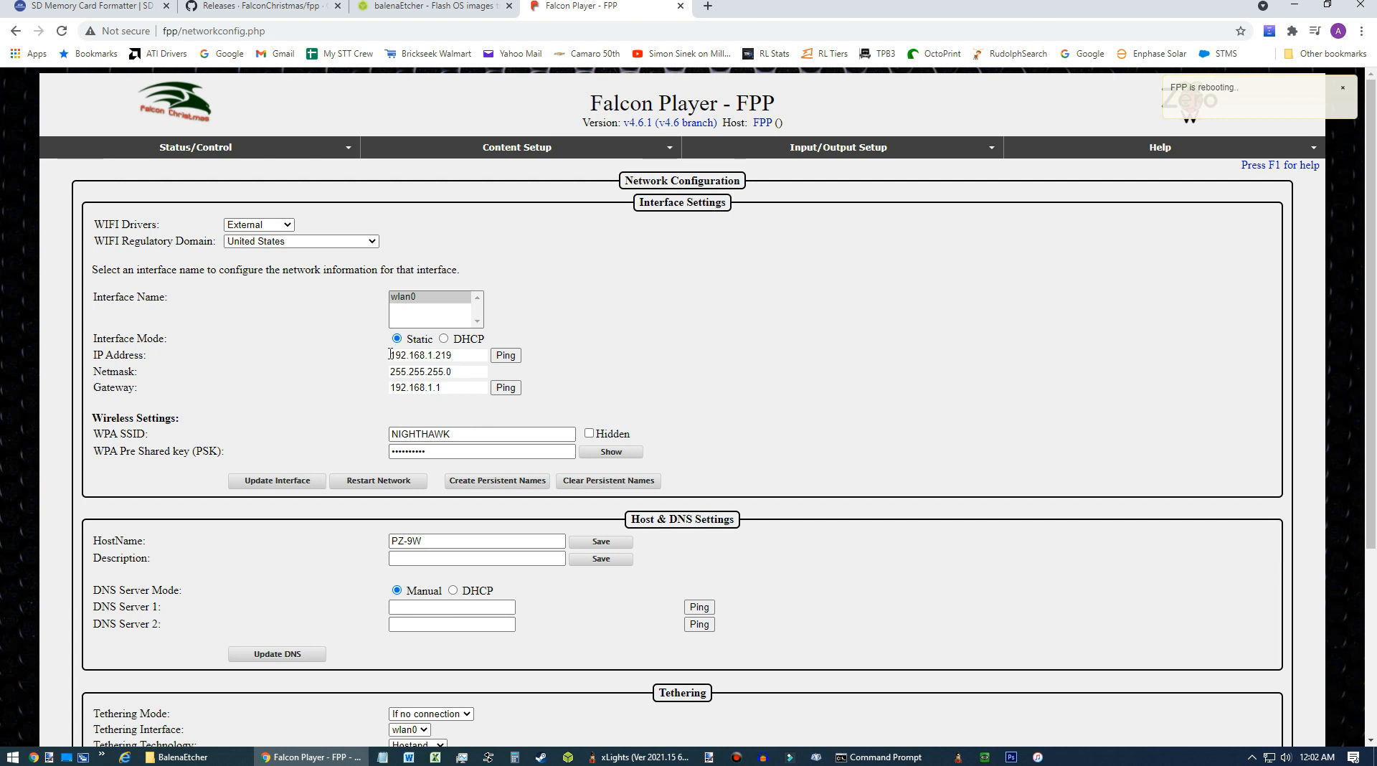
{"action": "left_click", "coordinate": [458, 355]}
{"action": "left_click", "coordinate": [1269, 758]}
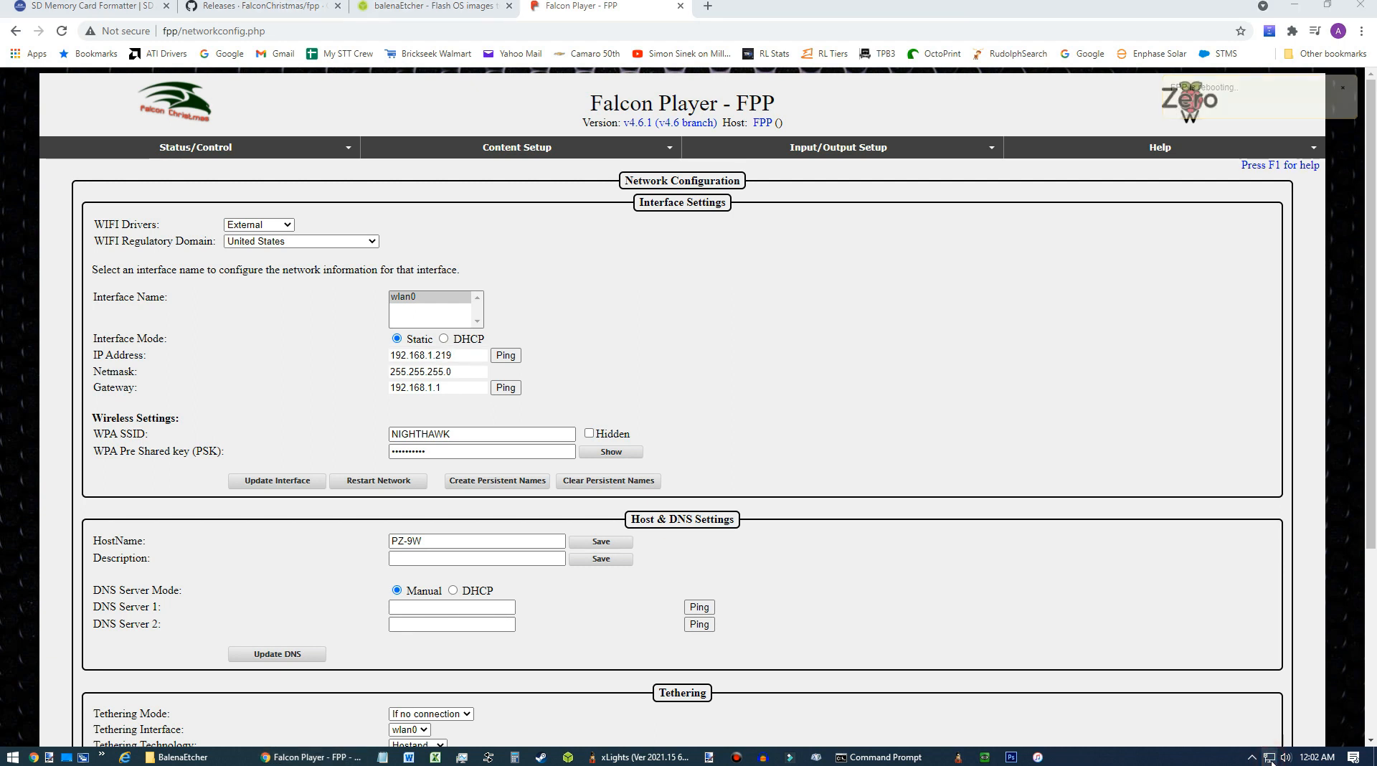
{"action": "left_click", "coordinate": [1222, 502]}
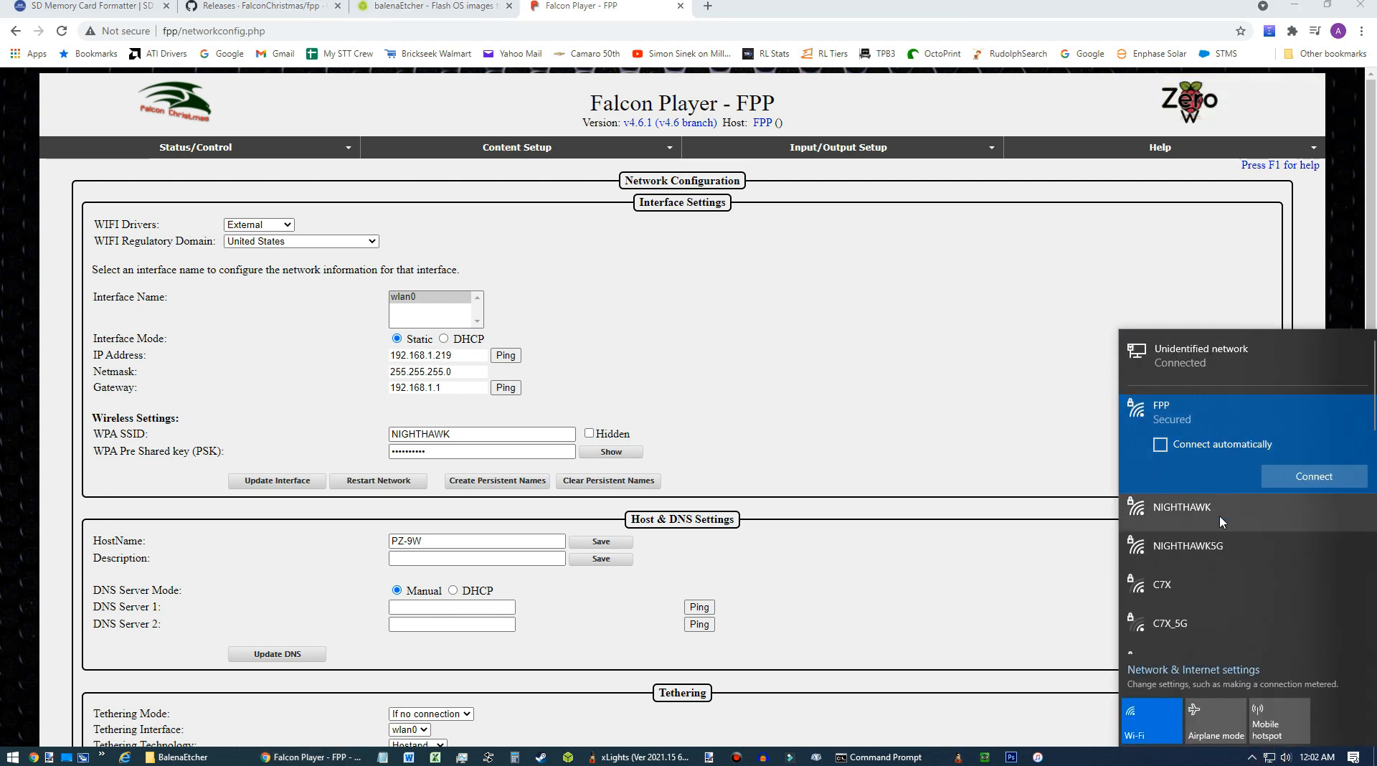
{"action": "left_click", "coordinate": [1202, 511]}
{"action": "scroll", "coordinate": [1262, 511], "scroll_direction": "down", "scroll_amount": 1}
{"action": "left_click", "coordinate": [1302, 487]}
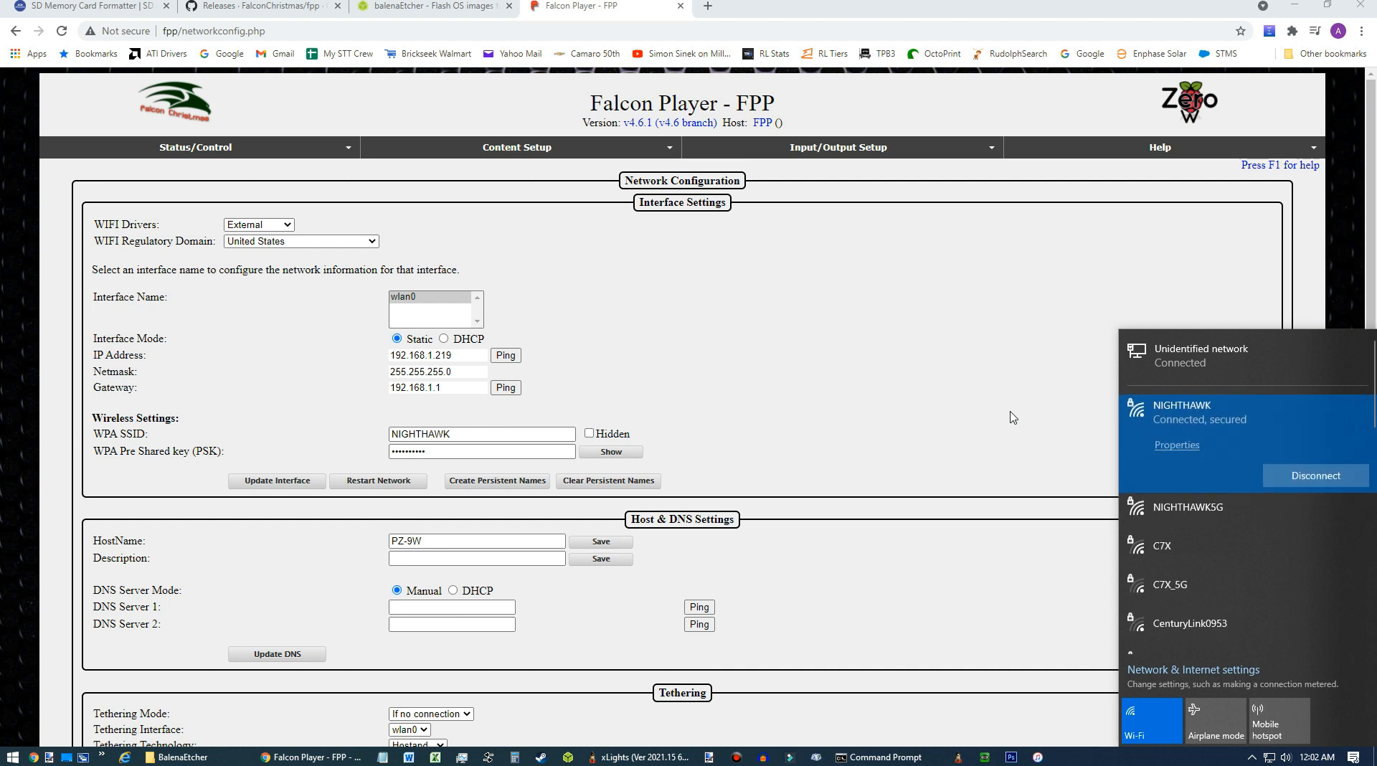
{"action": "left_click", "coordinate": [1052, 316]}
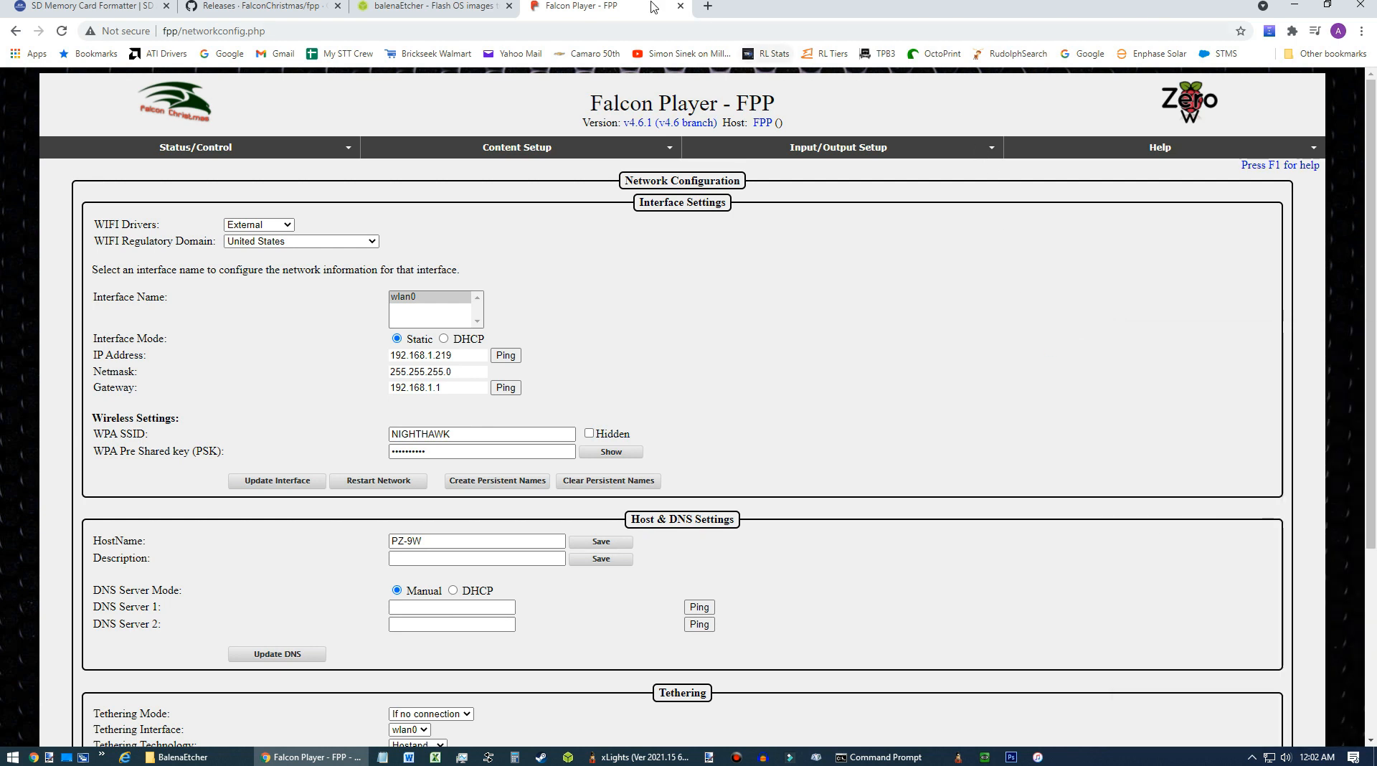
{"action": "left_click", "coordinate": [707, 6]}
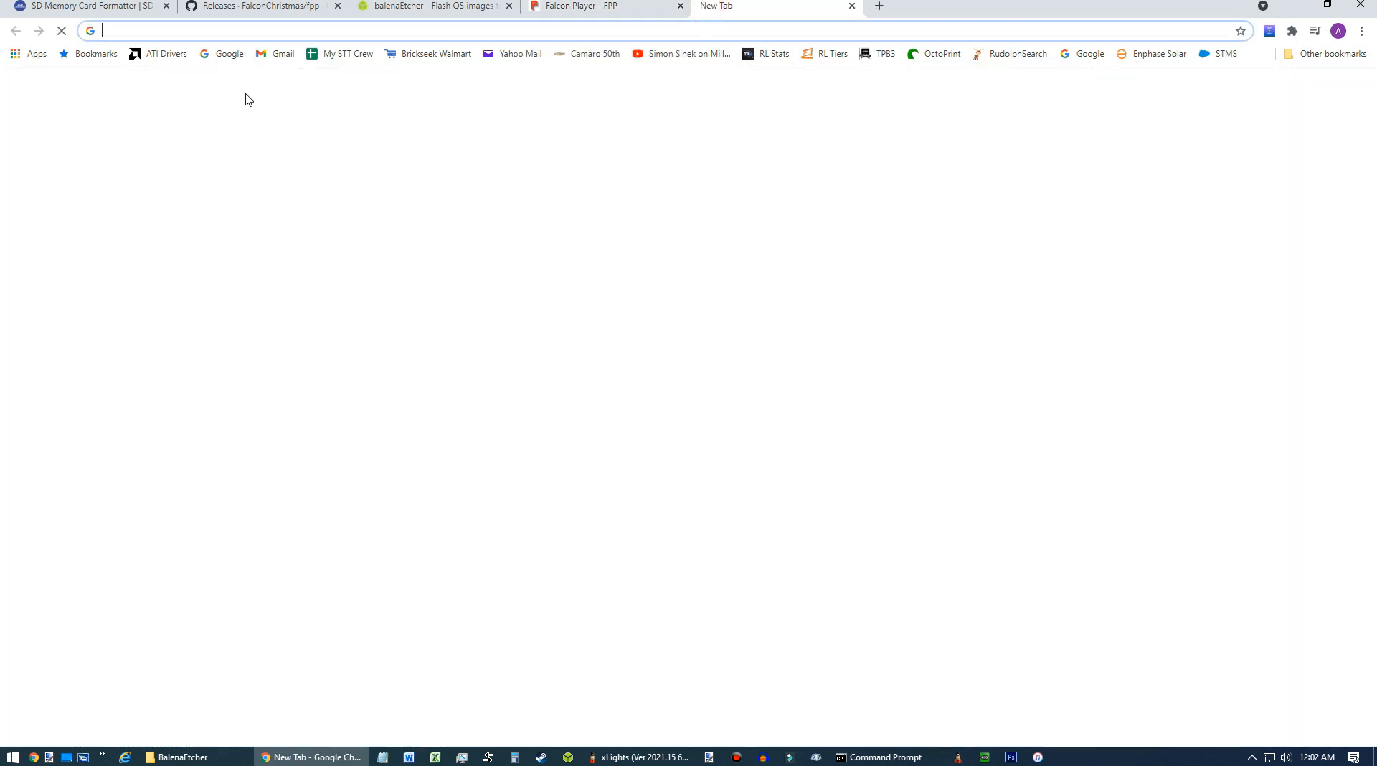
{"action": "left_click", "coordinate": [219, 54]}
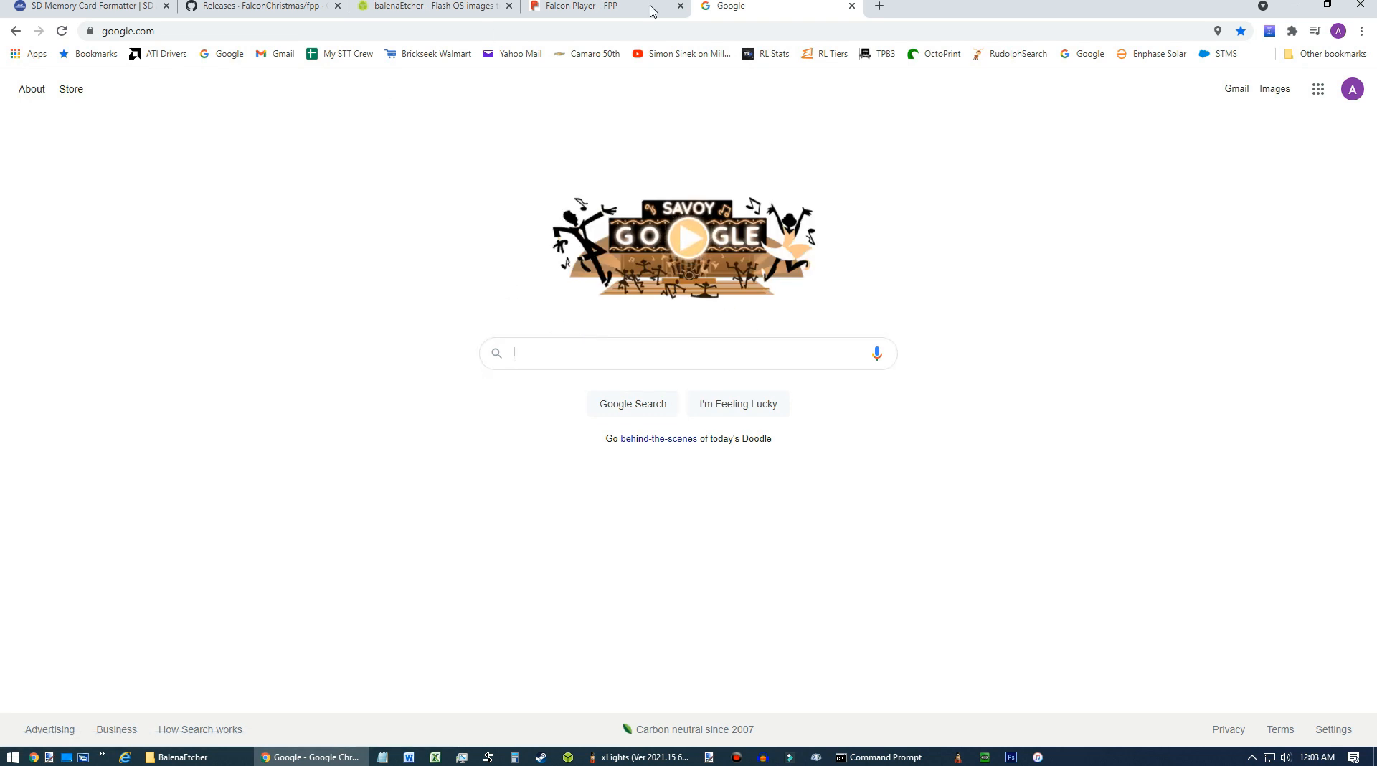
{"action": "left_click", "coordinate": [852, 6]}
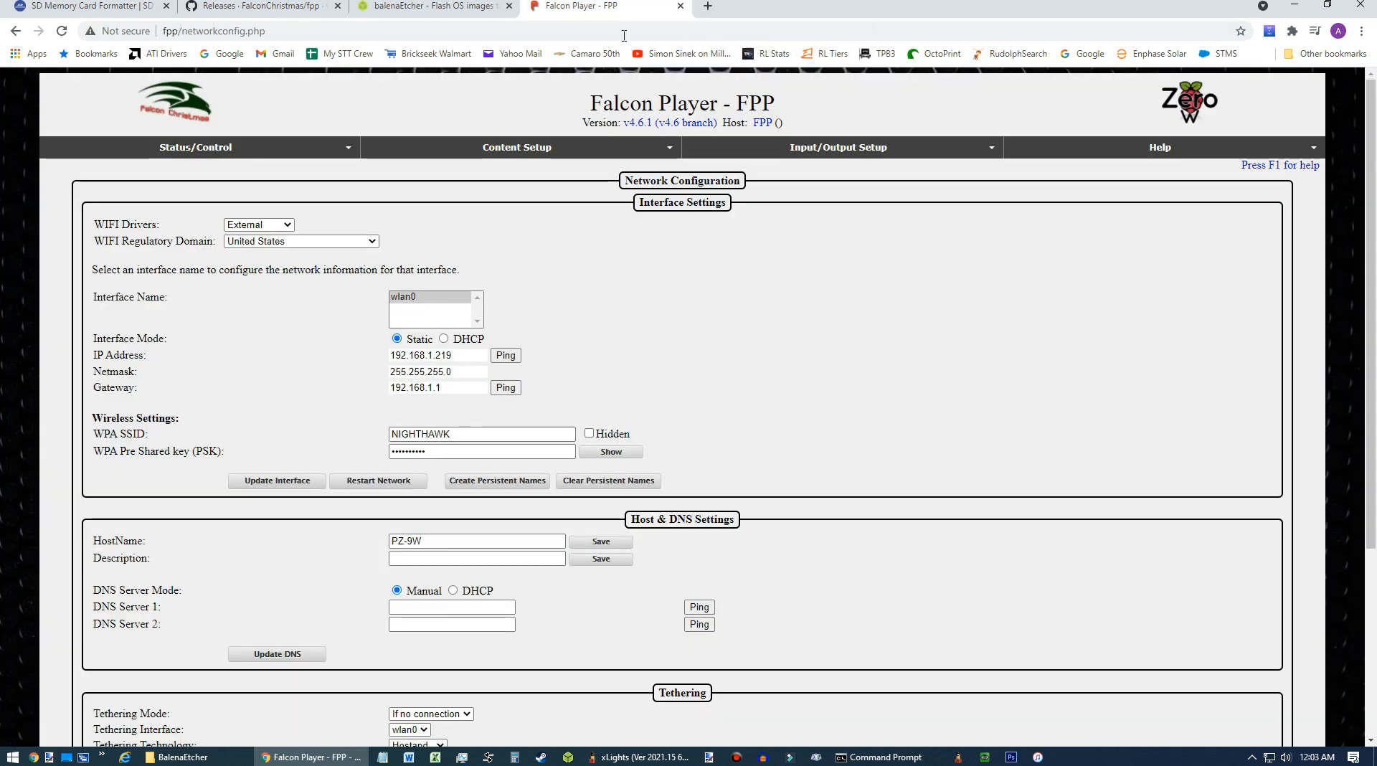
Start a continuous ping to 192.168.1.219 in Command Prompt.
{"action": "left_click", "coordinate": [895, 758]}
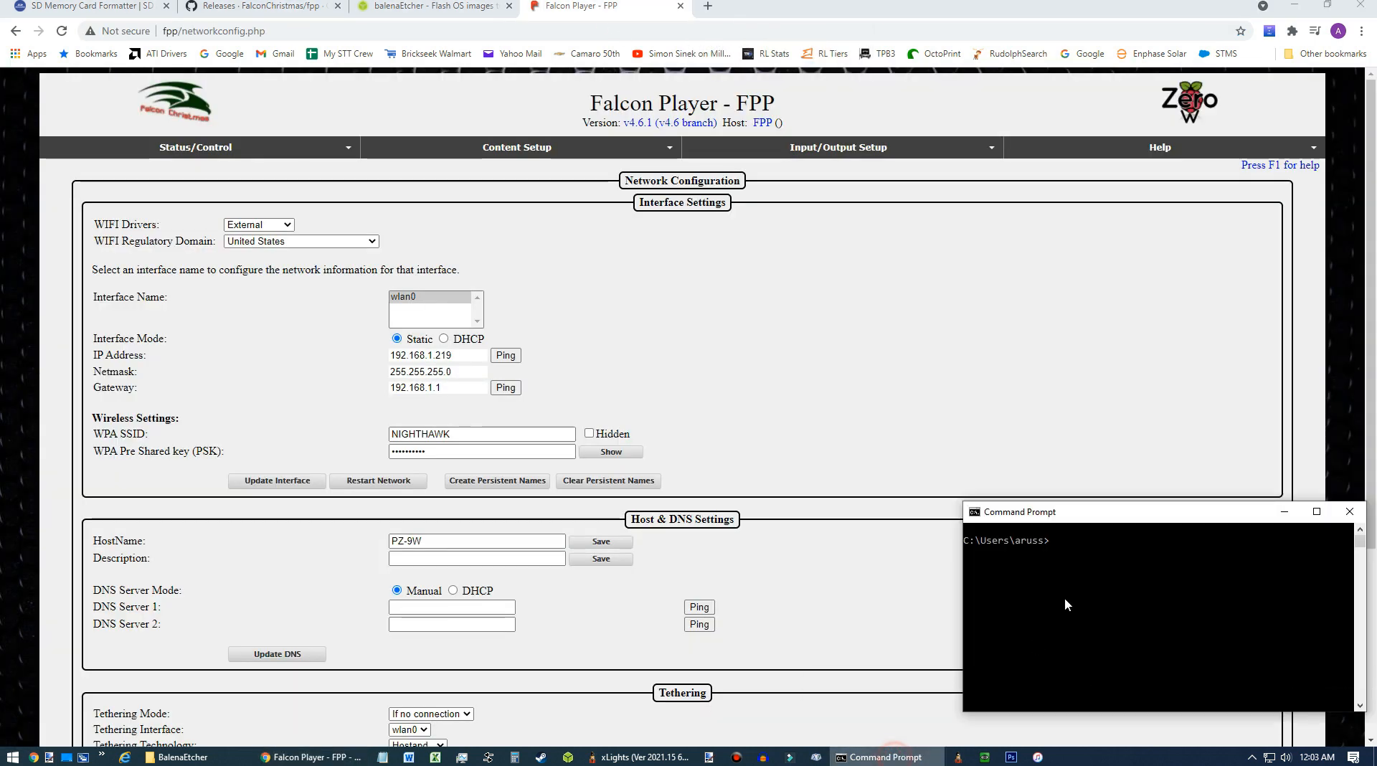
{"action": "type", "text": "pi"}
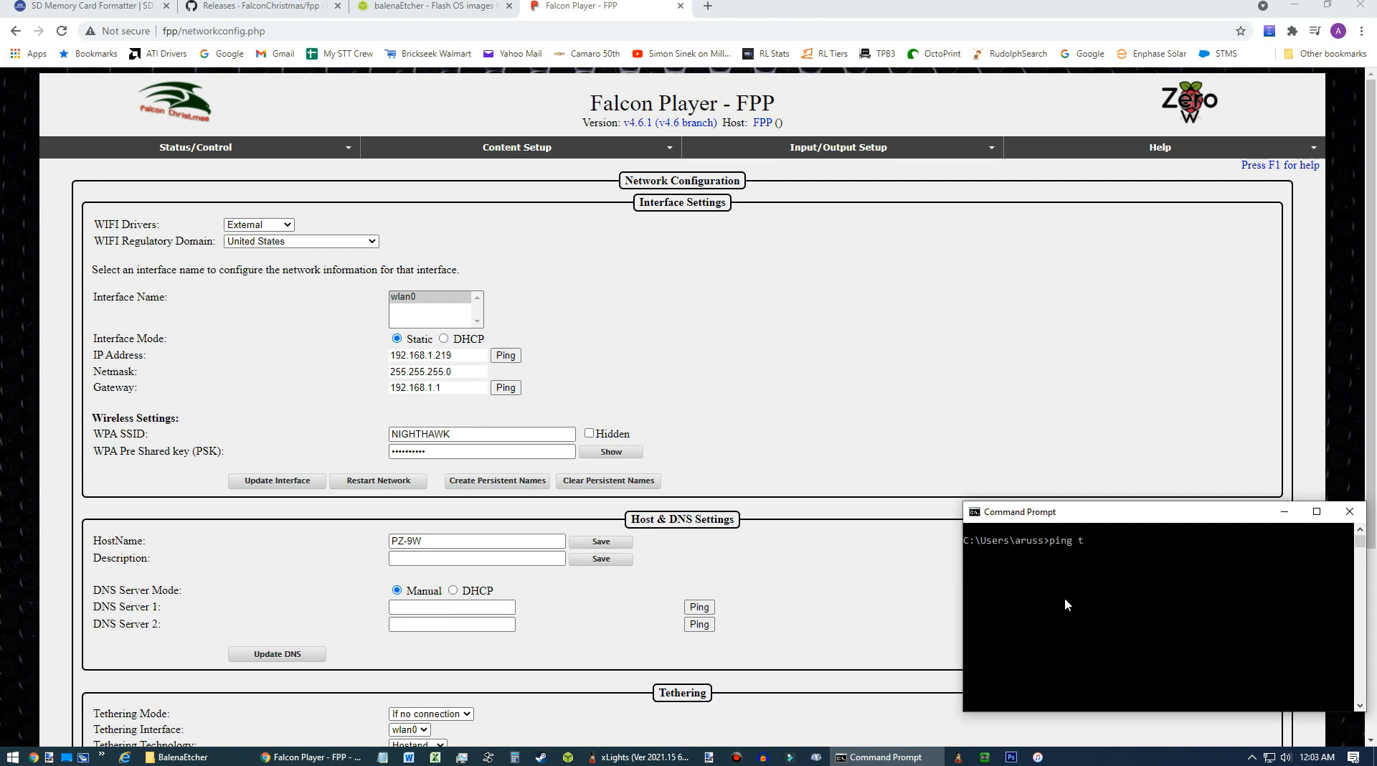
{"action": "type", "text": "ng -tr"}
{"action": "key", "text": "BackSpace"}
{"action": "key", "text": "Return"}
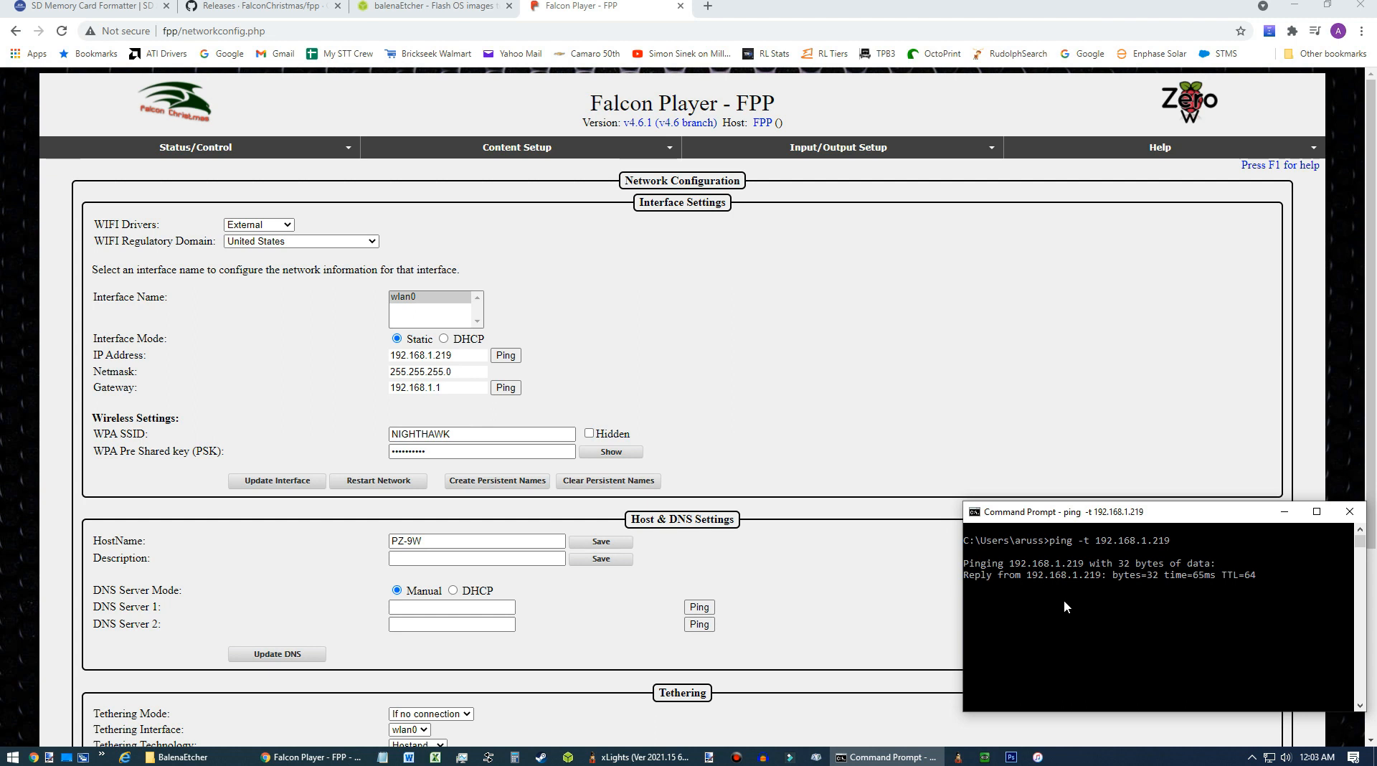
Open the Falcon Player web interface at 192.168.1.219 in the browser.
{"action": "left_click", "coordinate": [938, 359]}
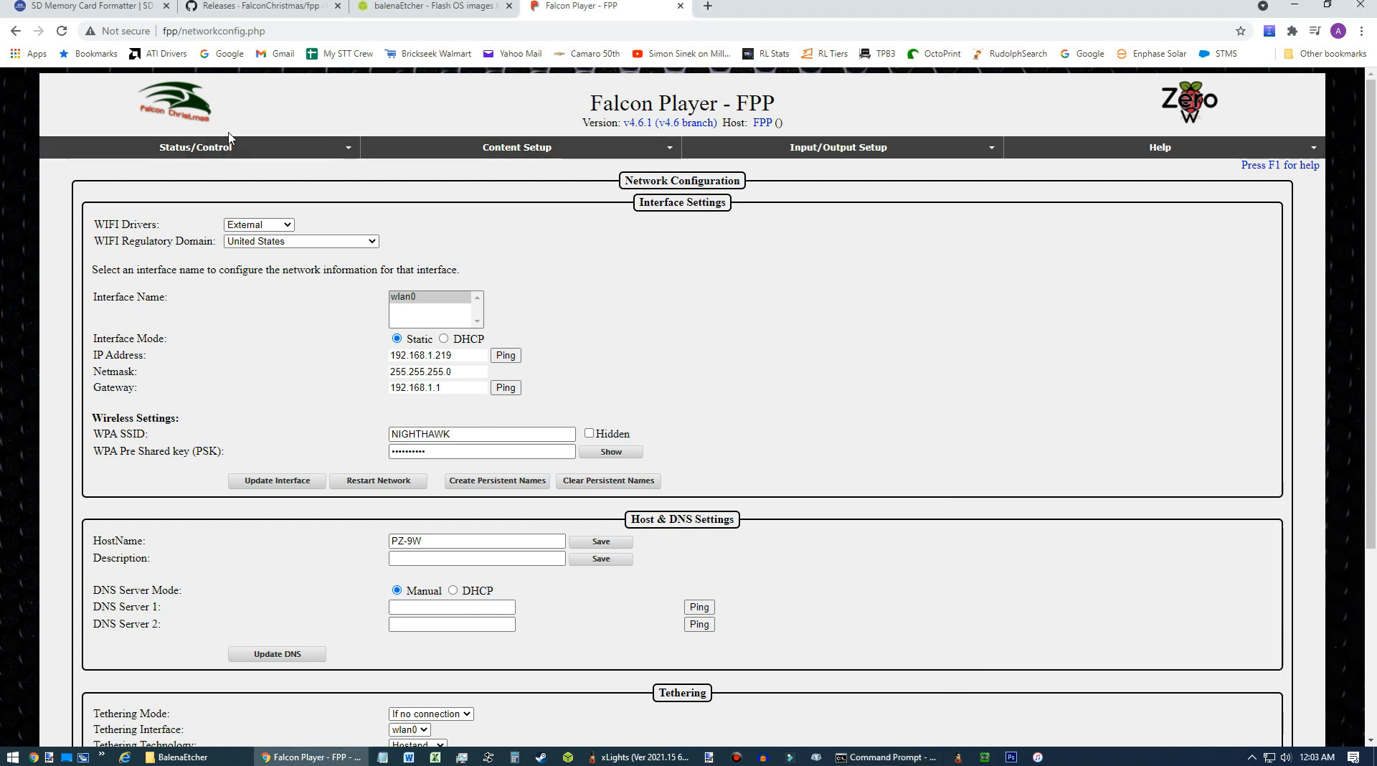
{"action": "left_click", "coordinate": [213, 149]}
{"action": "left_click", "coordinate": [129, 168]}
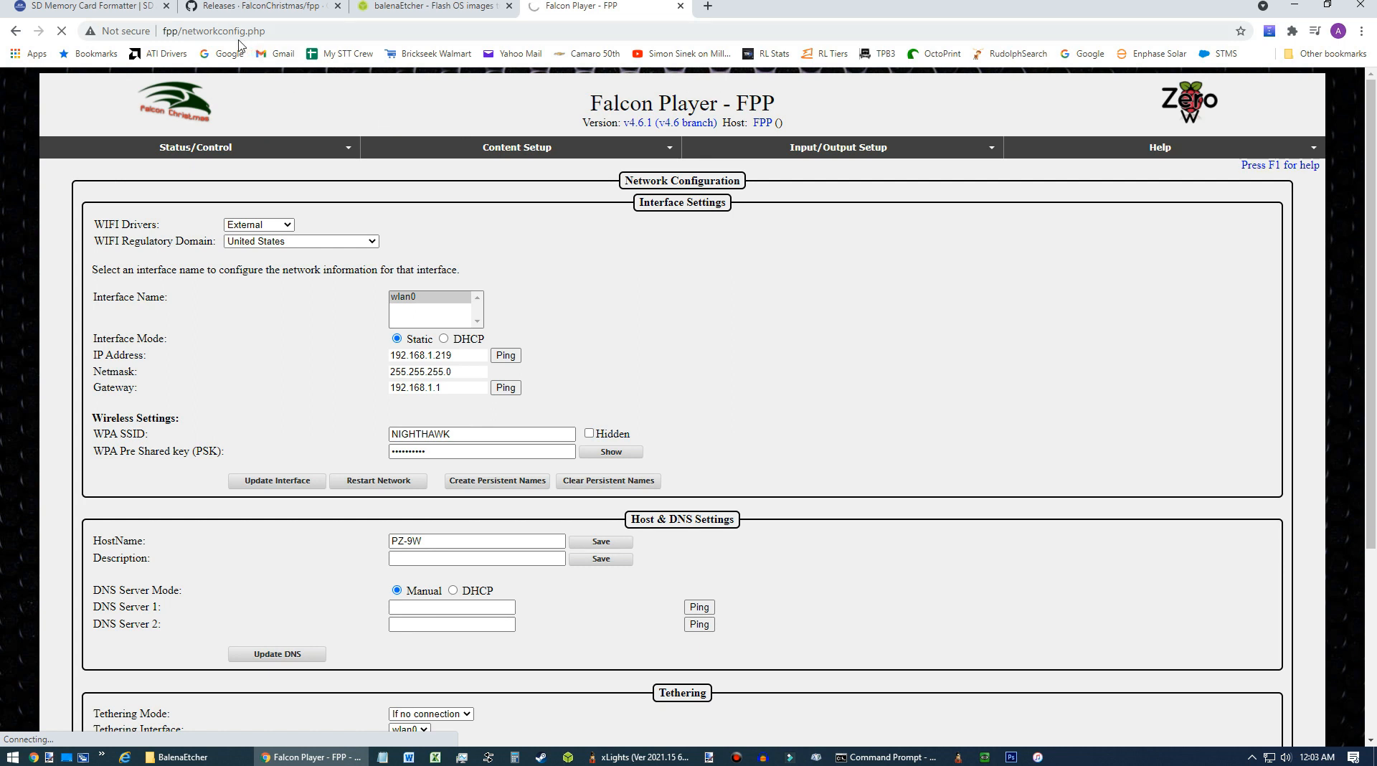
{"action": "left_click", "coordinate": [298, 35]}
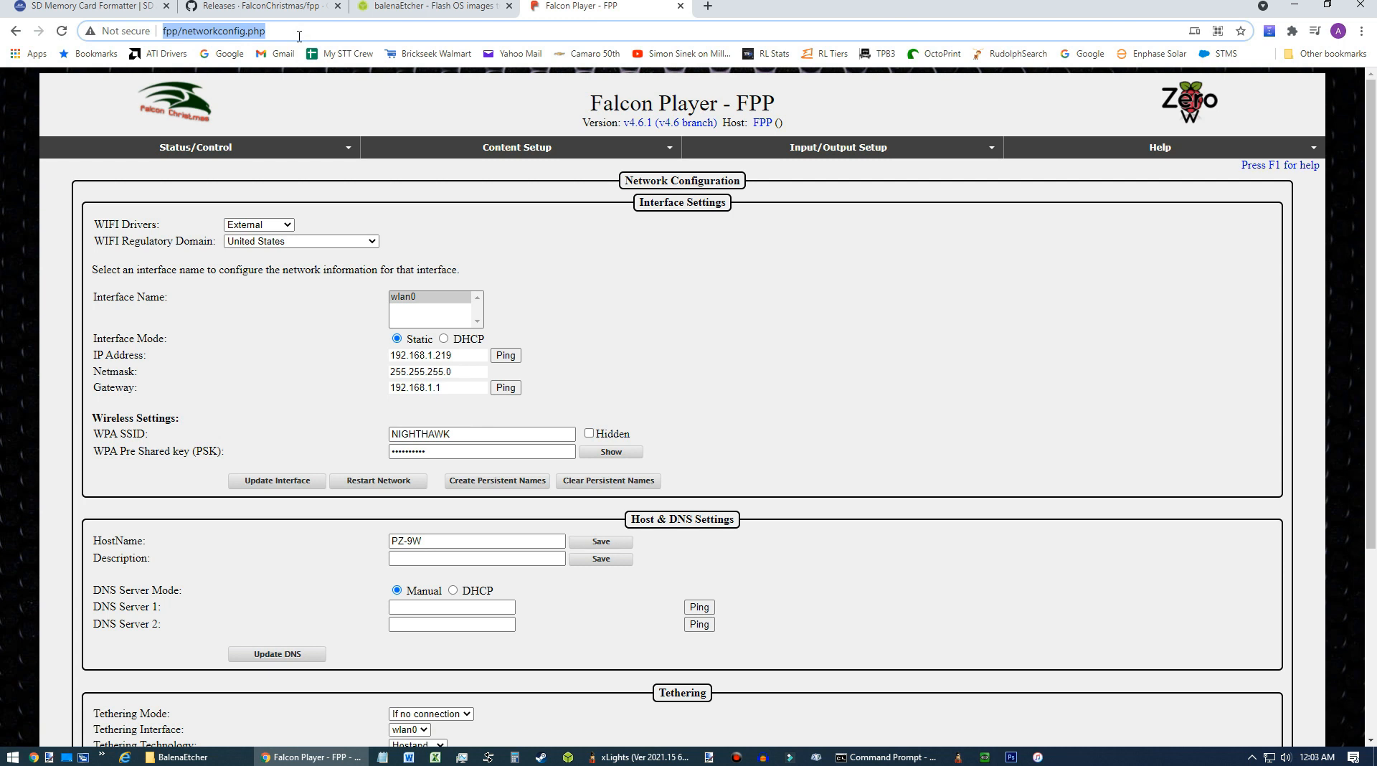
{"action": "type", "text": "192.16"}
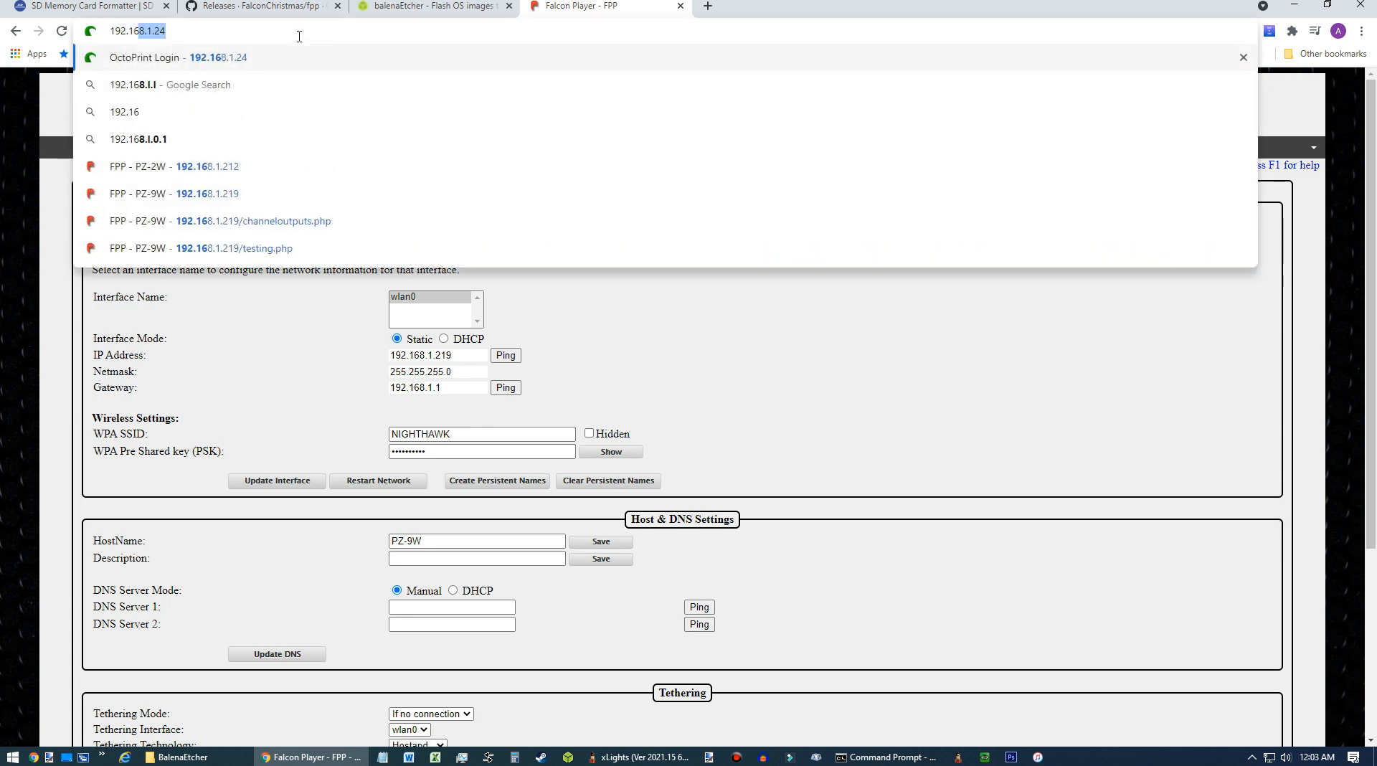
{"action": "type", "text": "8.1.219"}
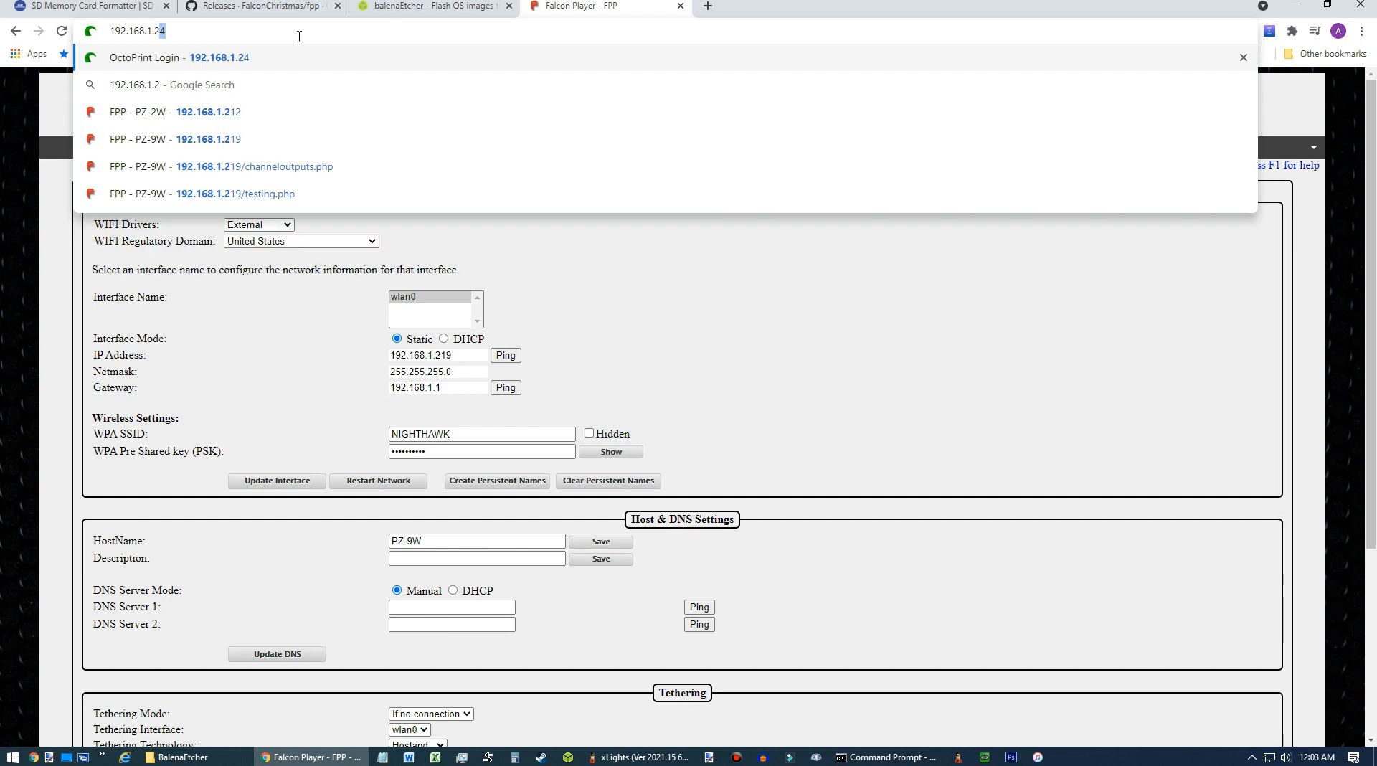
{"action": "key", "text": "Return"}
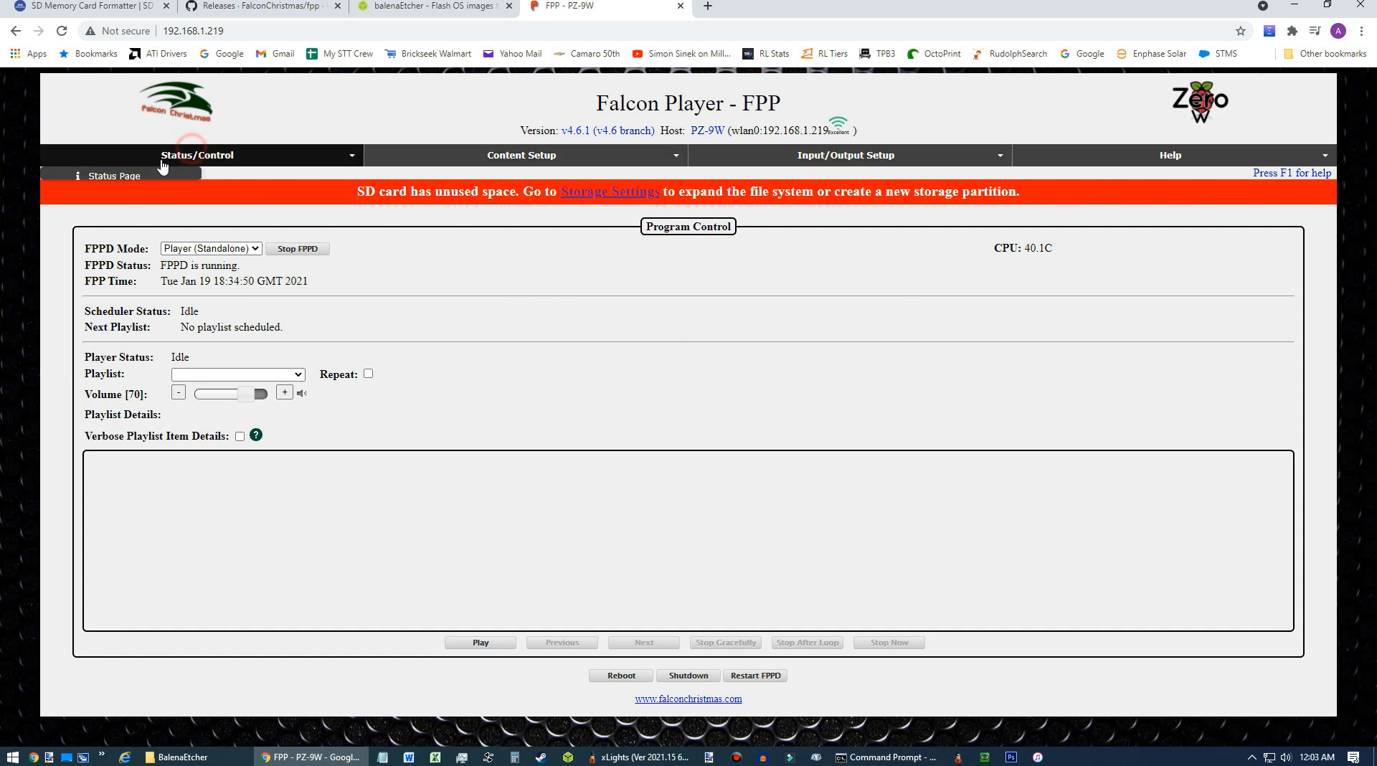
Open the Network Configuration page and review its interface, DNS and tethering settings.
{"action": "left_click", "coordinate": [192, 156]}
{"action": "left_click", "coordinate": [104, 196]}
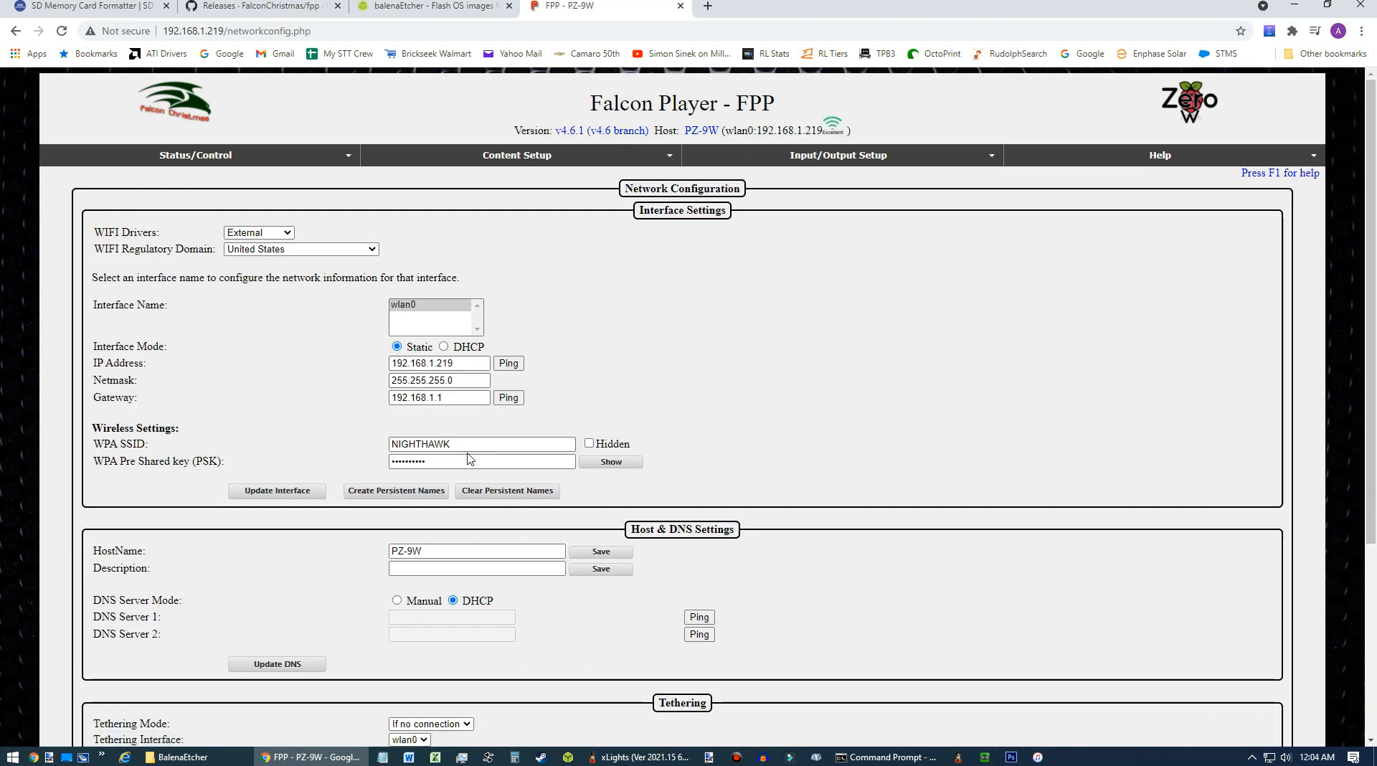
{"action": "scroll", "coordinate": [685, 406], "scroll_direction": "down", "scroll_amount": 3}
{"action": "scroll", "coordinate": [664, 400], "scroll_direction": "up", "scroll_amount": 3}
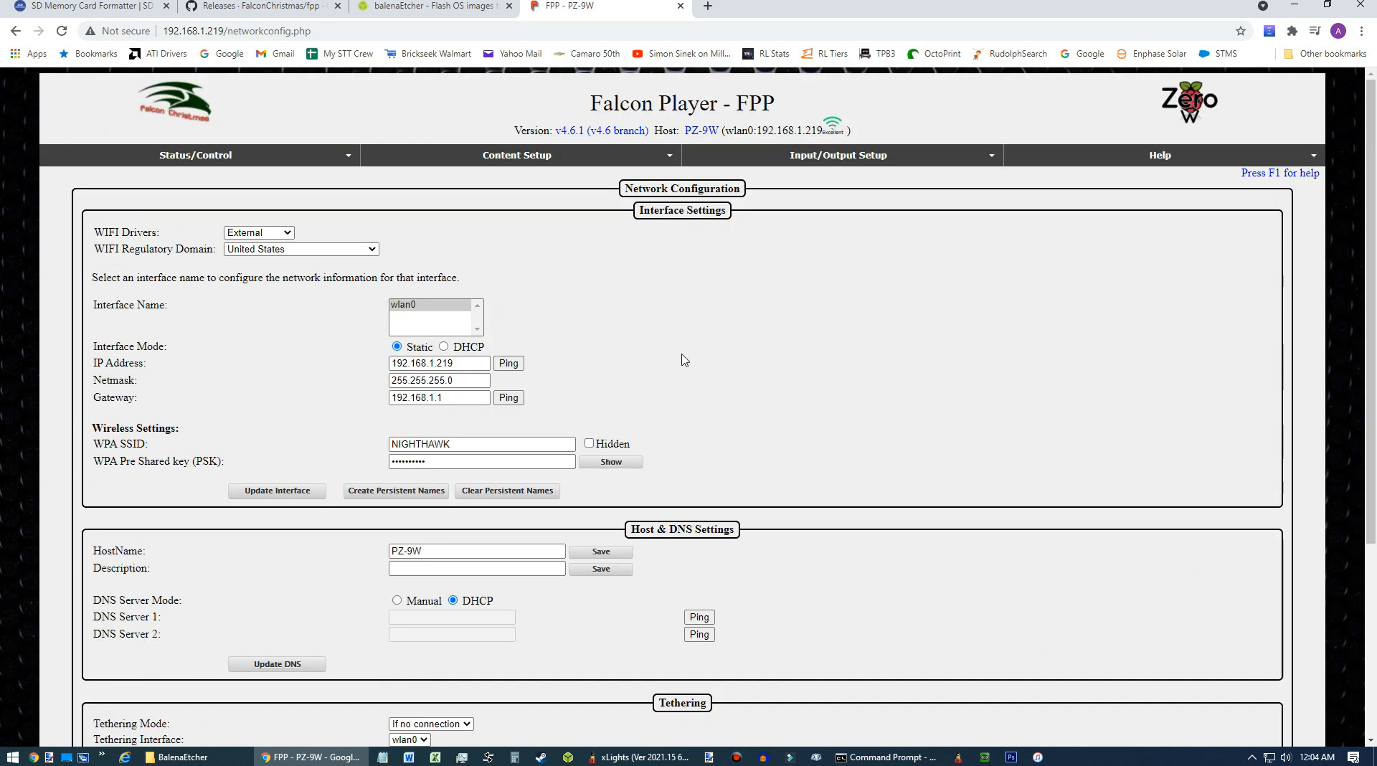
{"action": "scroll", "coordinate": [851, 391], "scroll_direction": "down", "scroll_amount": 4}
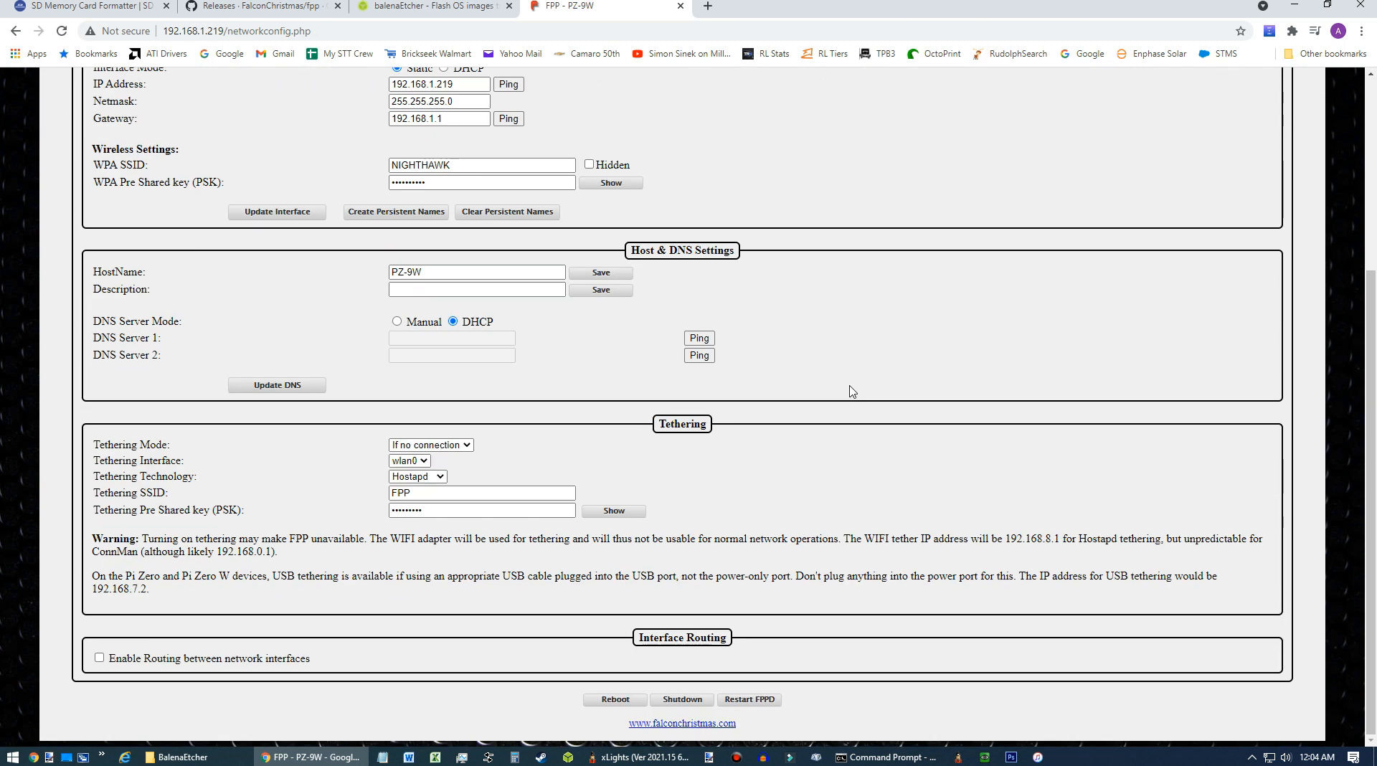
{"action": "scroll", "coordinate": [852, 391], "scroll_direction": "up", "scroll_amount": 4}
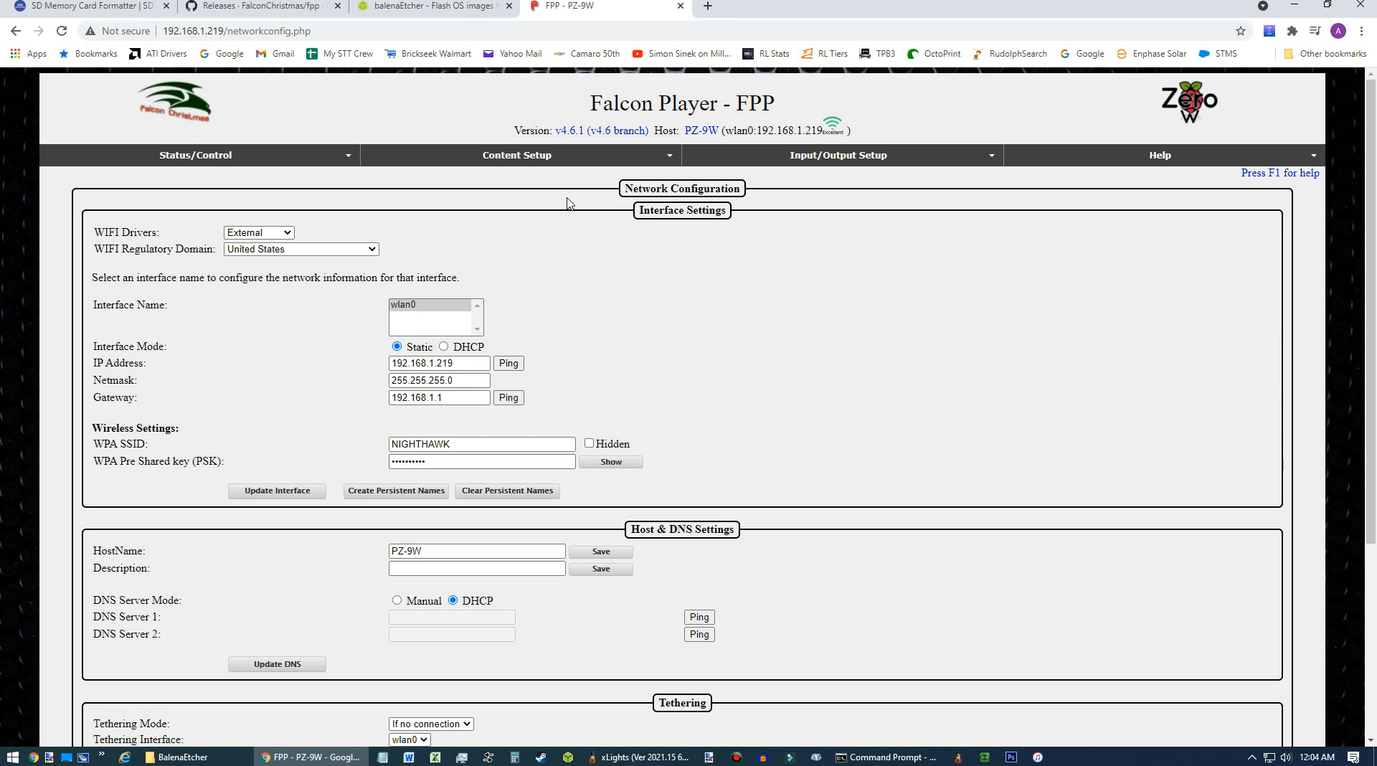
Go to the Storage settings and grow the file system to use the entire SD card.
{"action": "left_click", "coordinate": [232, 159]}
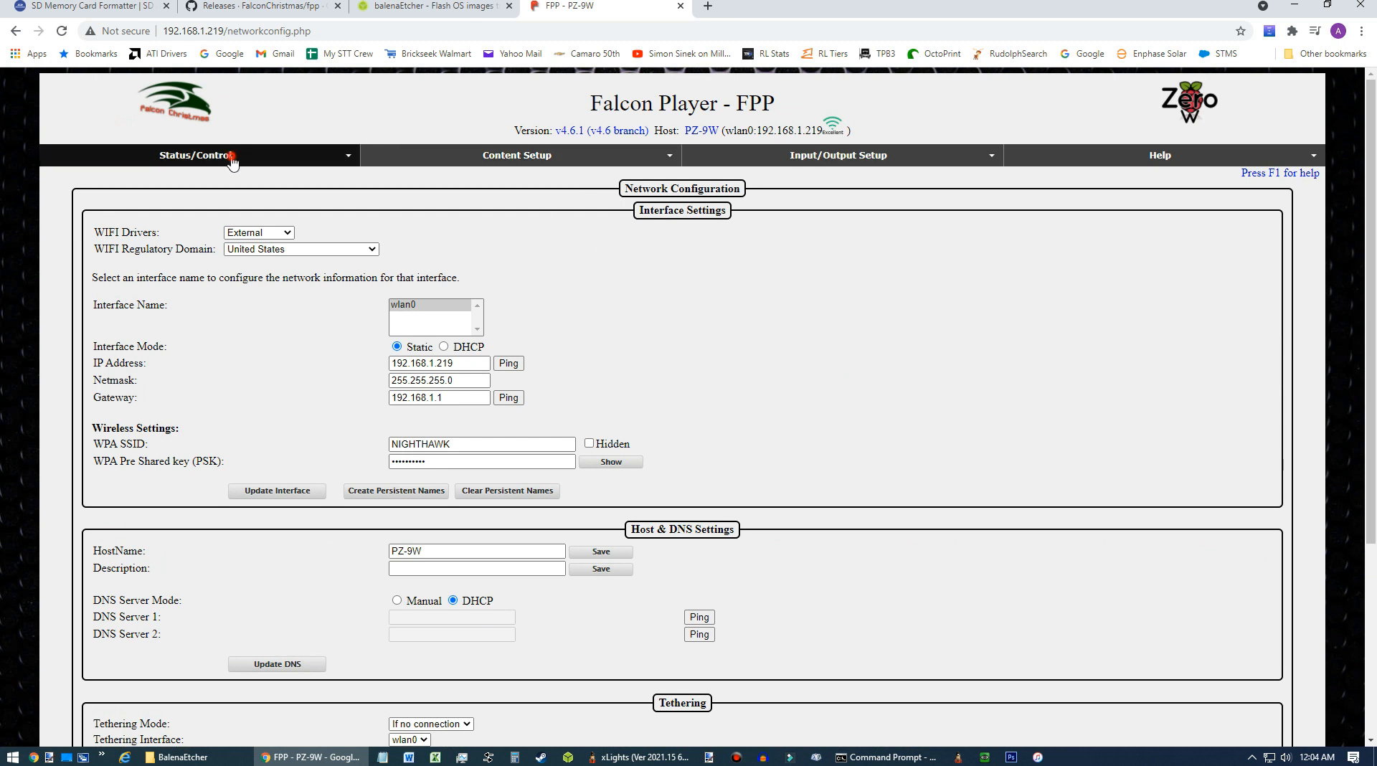
{"action": "left_click", "coordinate": [118, 176]}
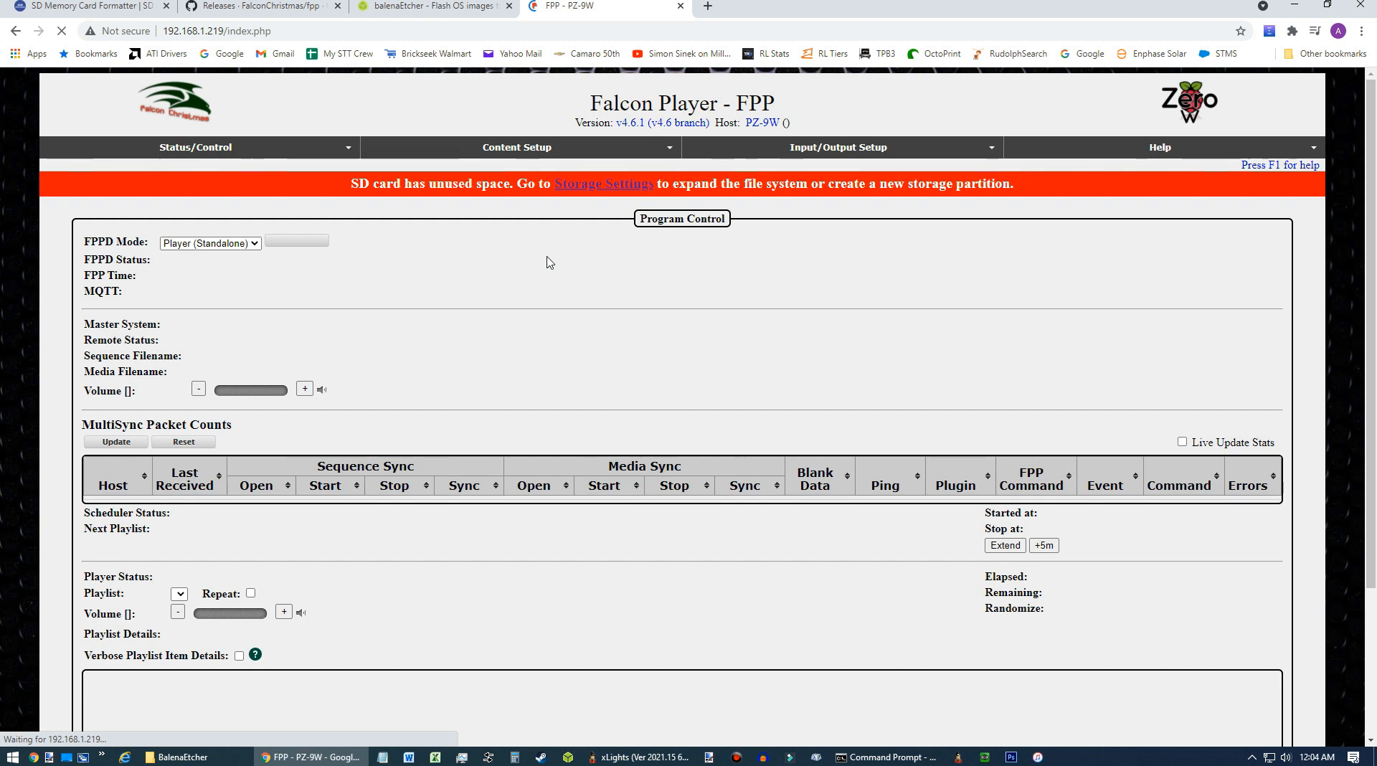
{"action": "left_click", "coordinate": [622, 198]}
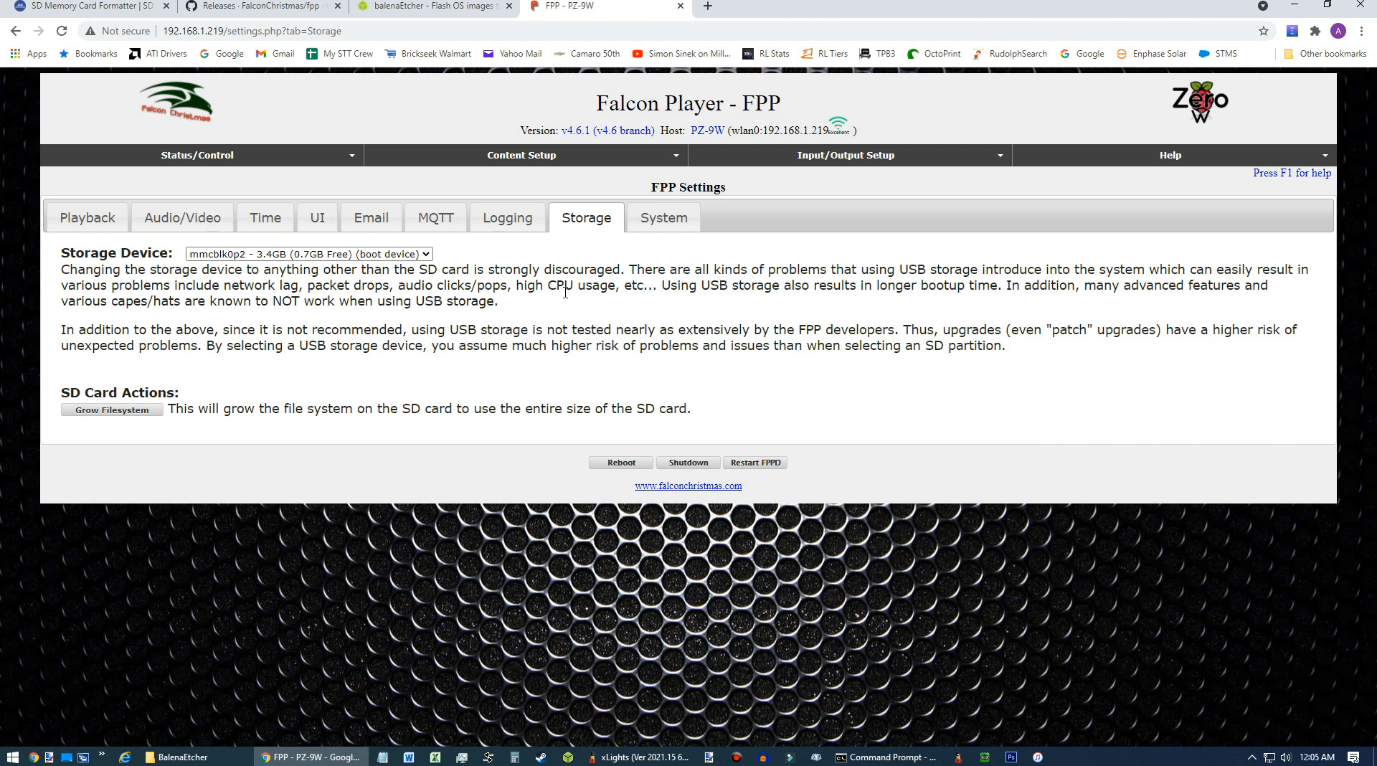
{"action": "left_click", "coordinate": [126, 412]}
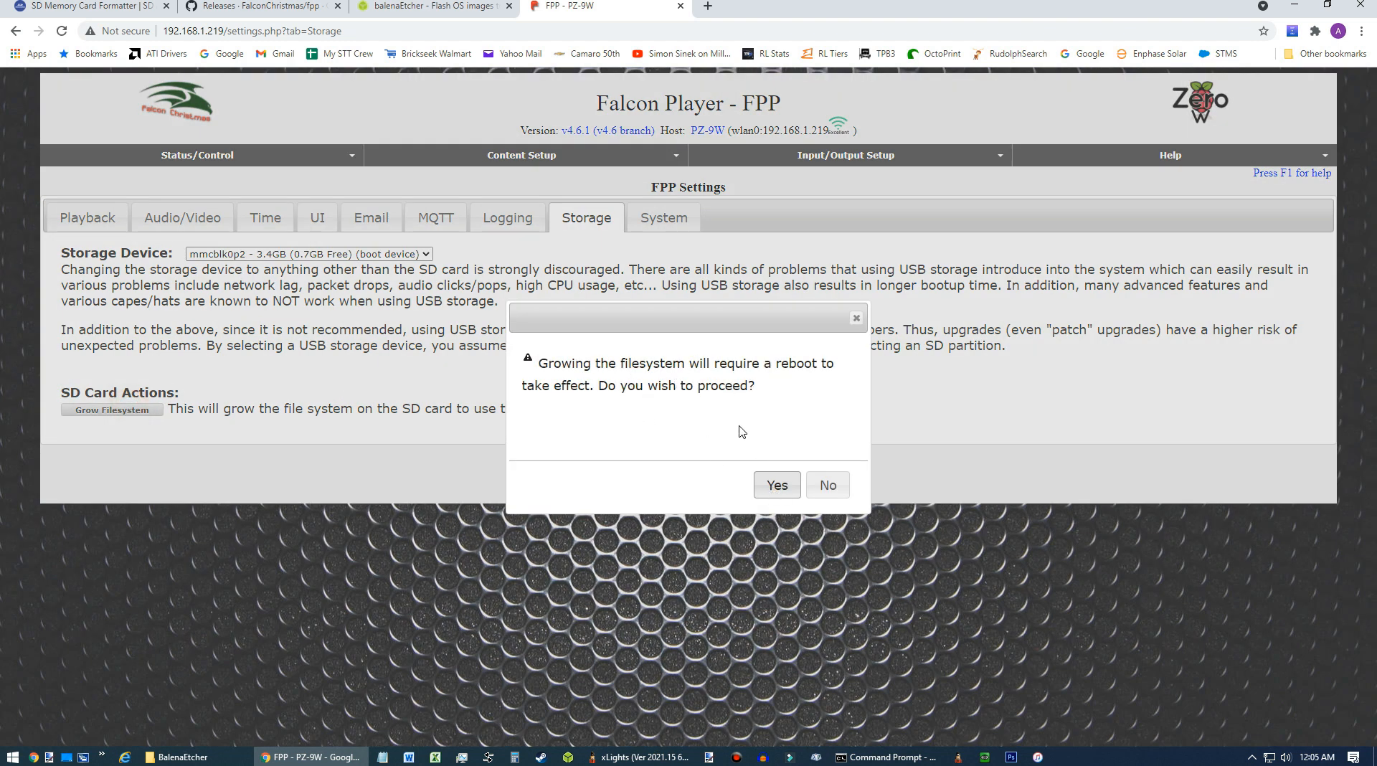
{"action": "left_click", "coordinate": [777, 486]}
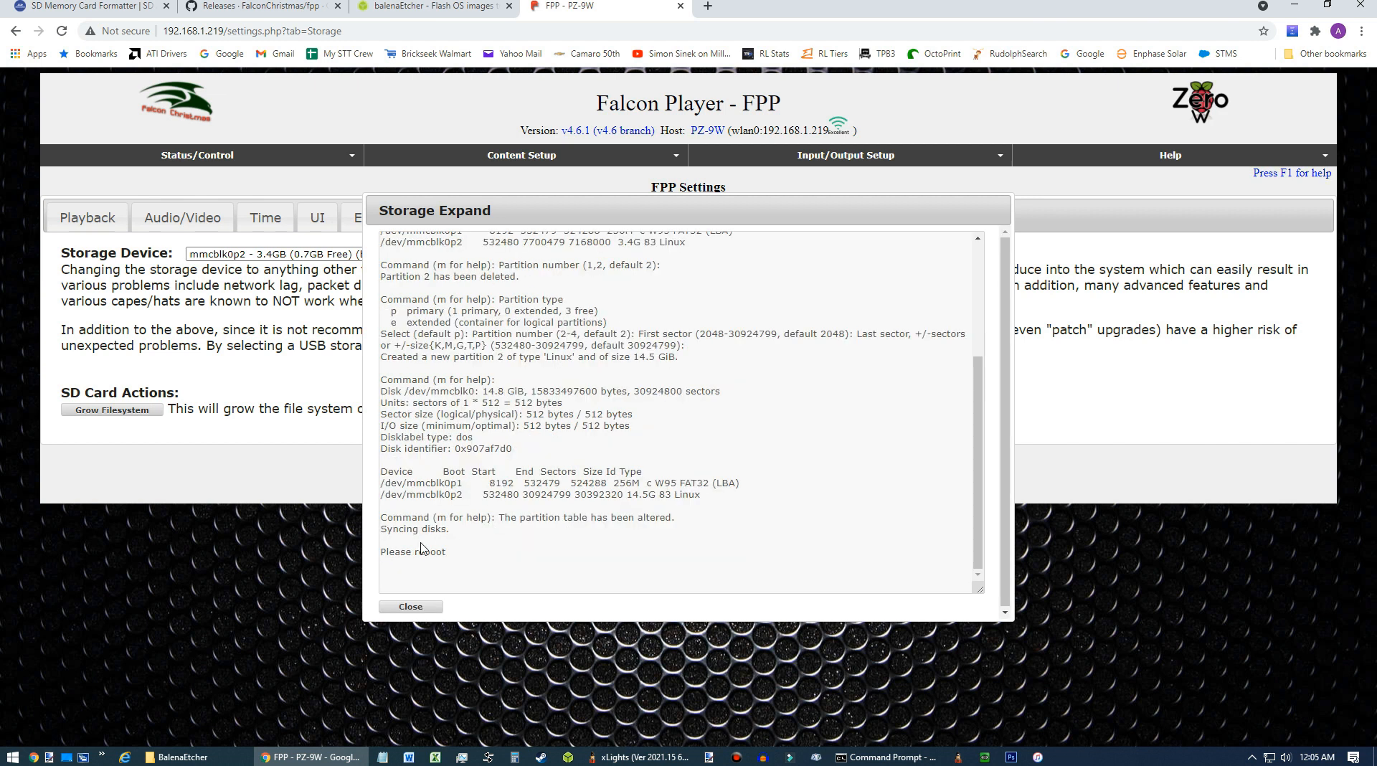
{"action": "left_click", "coordinate": [435, 606]}
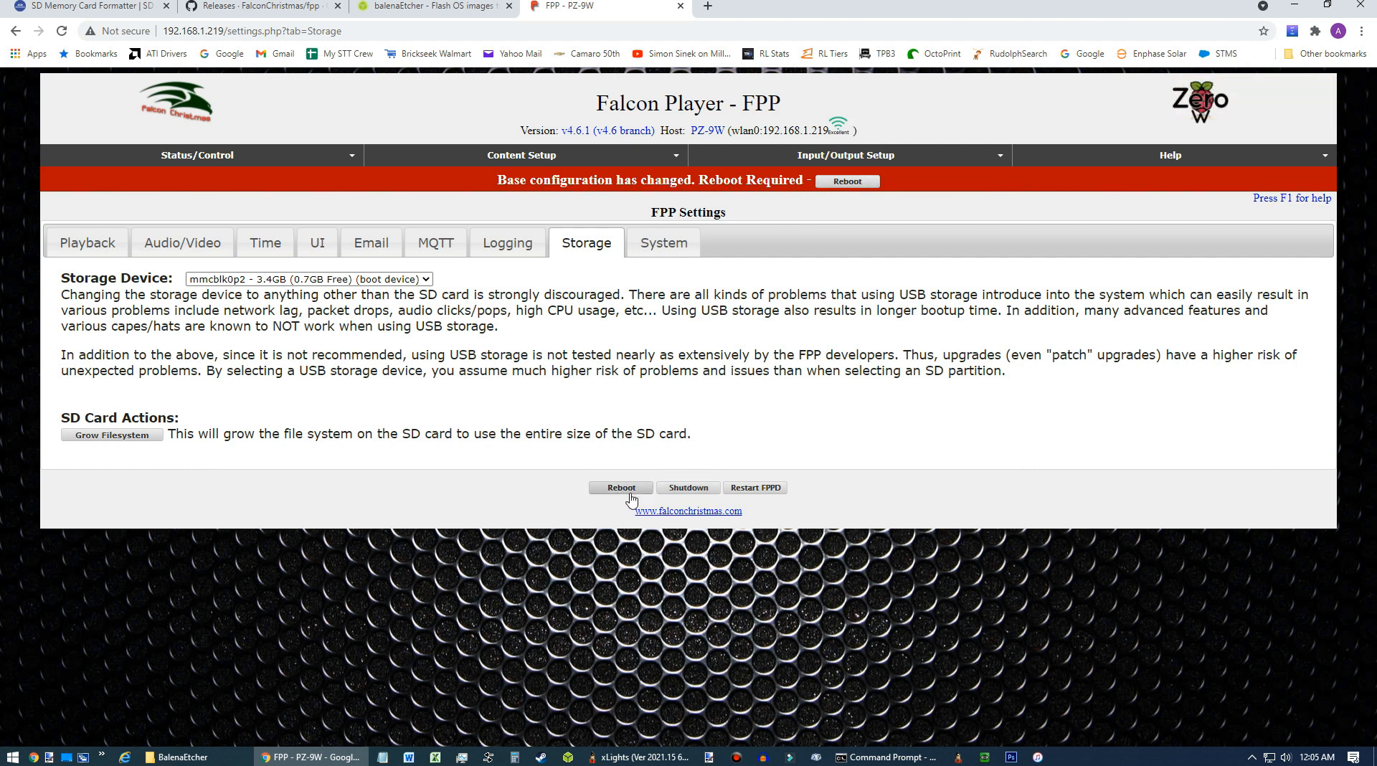
Reboot the Falcon Player and watch the ping window until the device responds again.
{"action": "left_click", "coordinate": [854, 188]}
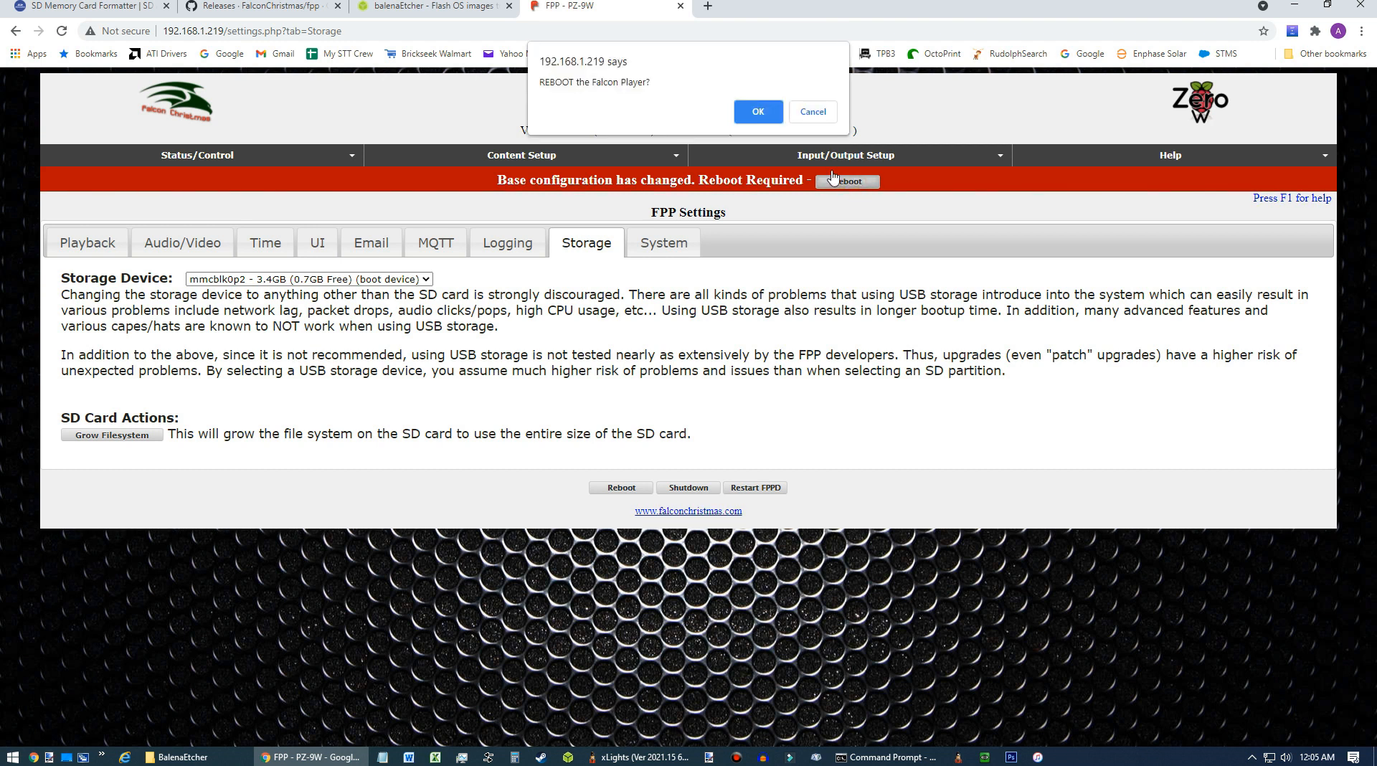
{"action": "left_click", "coordinate": [754, 109]}
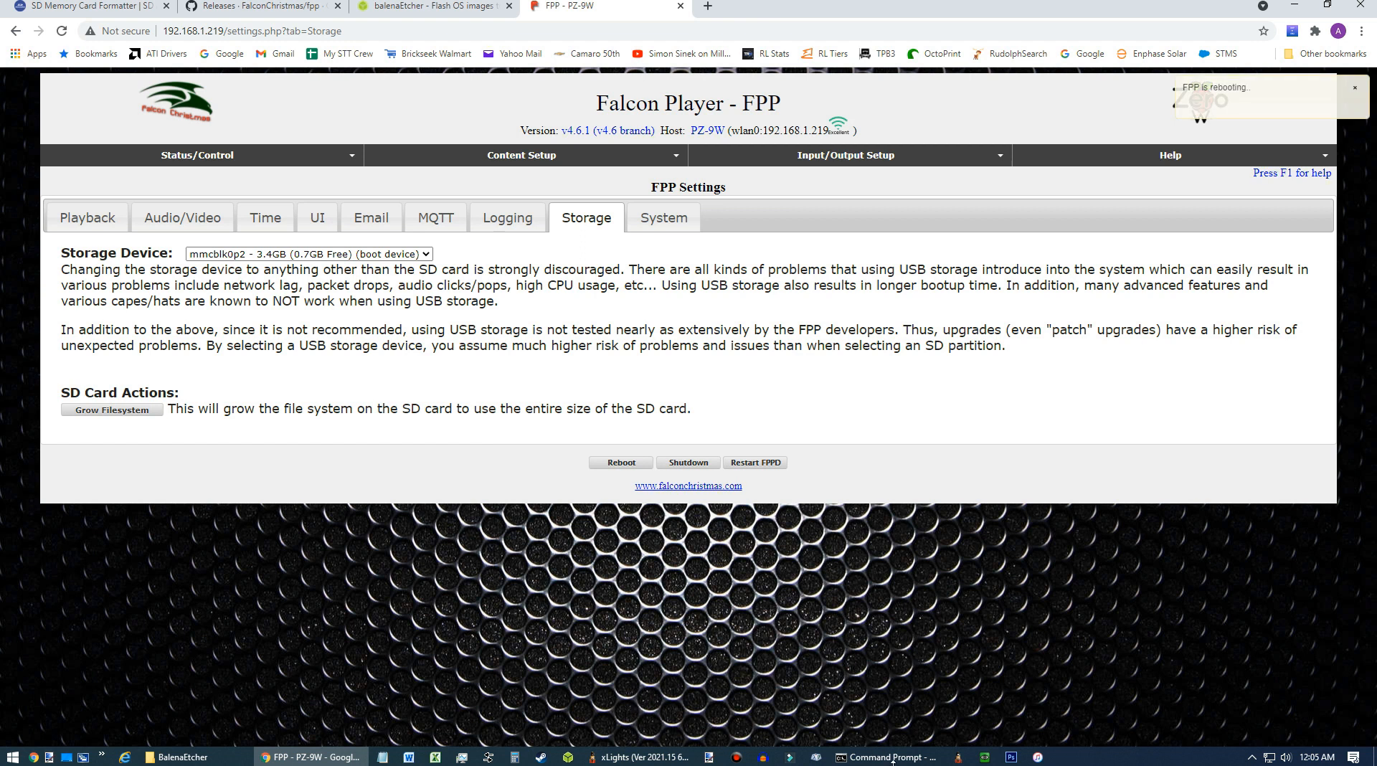
{"action": "left_click", "coordinate": [860, 756]}
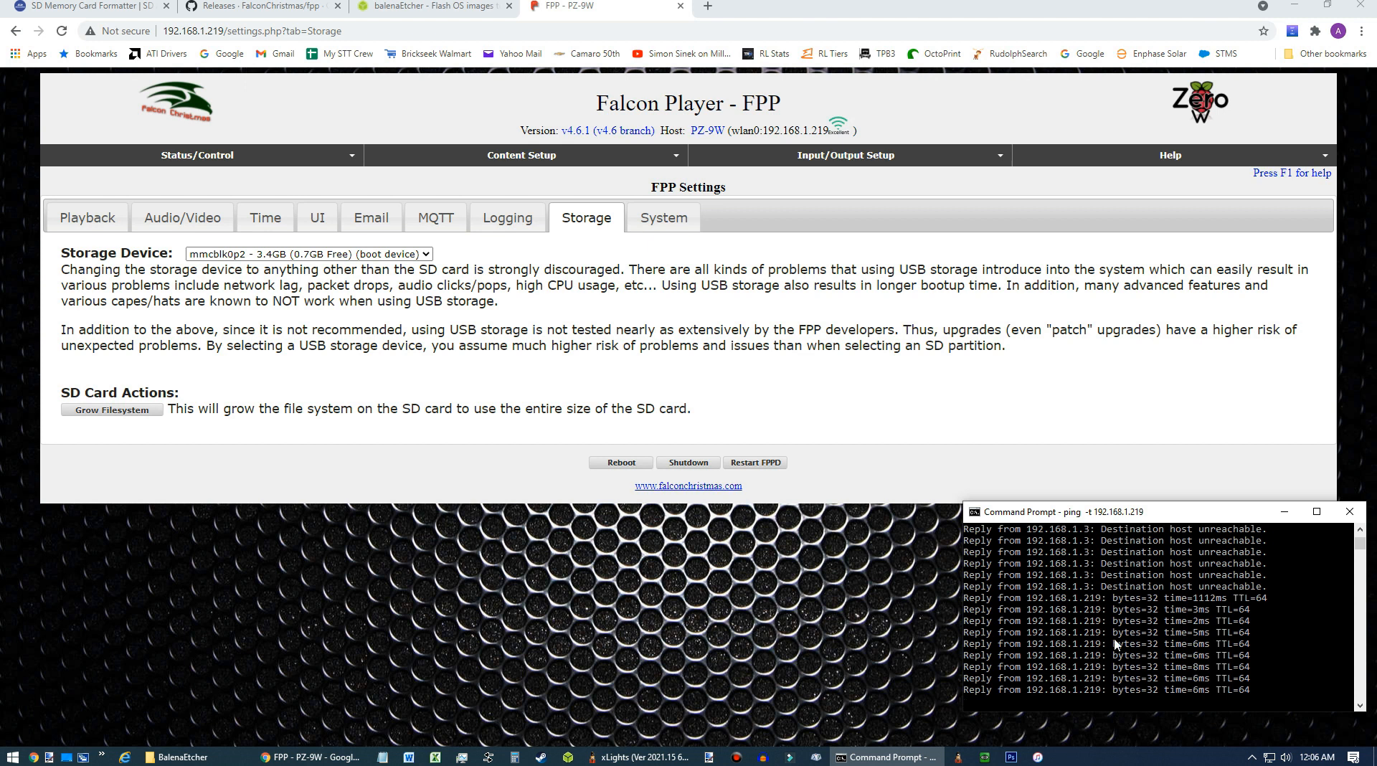
In the Time settings, set the date to 2021-05-27 and the time to 00:07:00.
{"action": "left_click", "coordinate": [198, 159]}
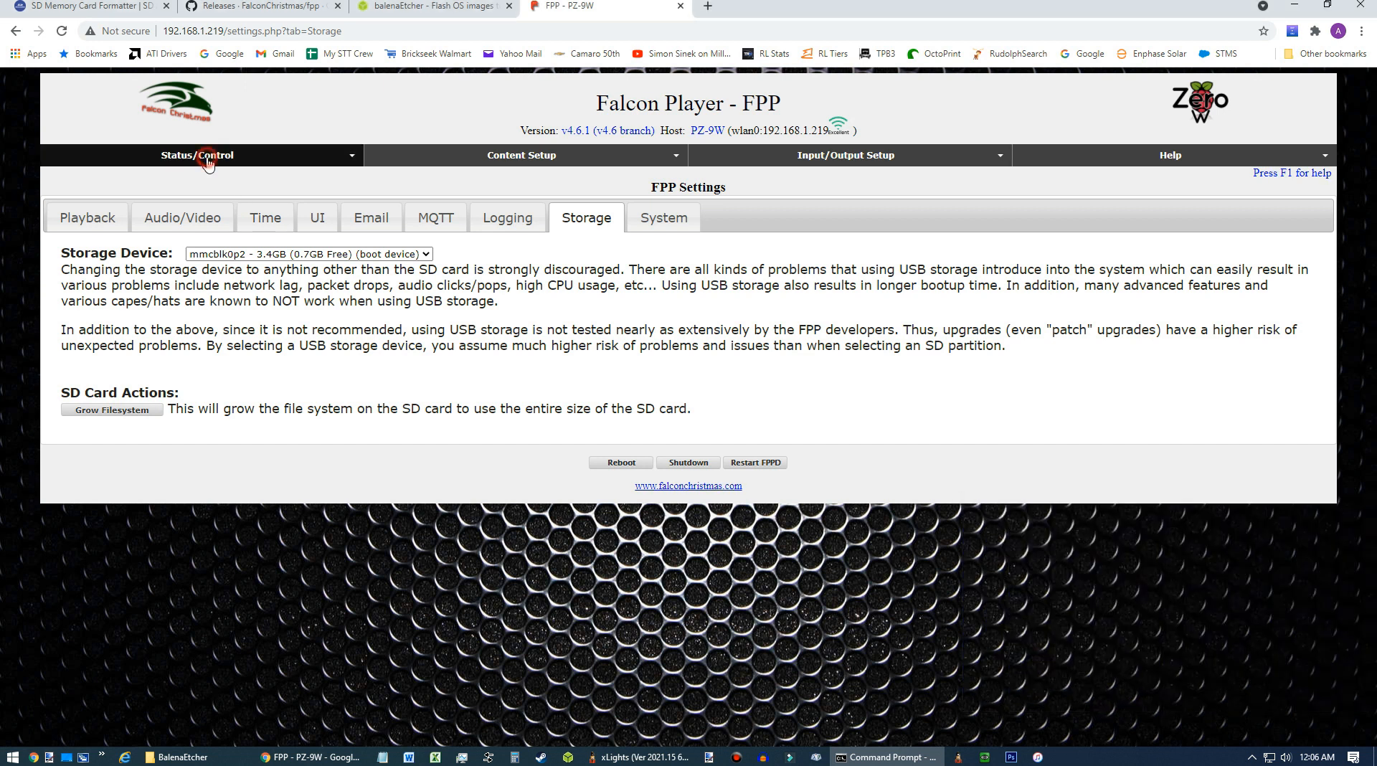
{"action": "left_click", "coordinate": [136, 179]}
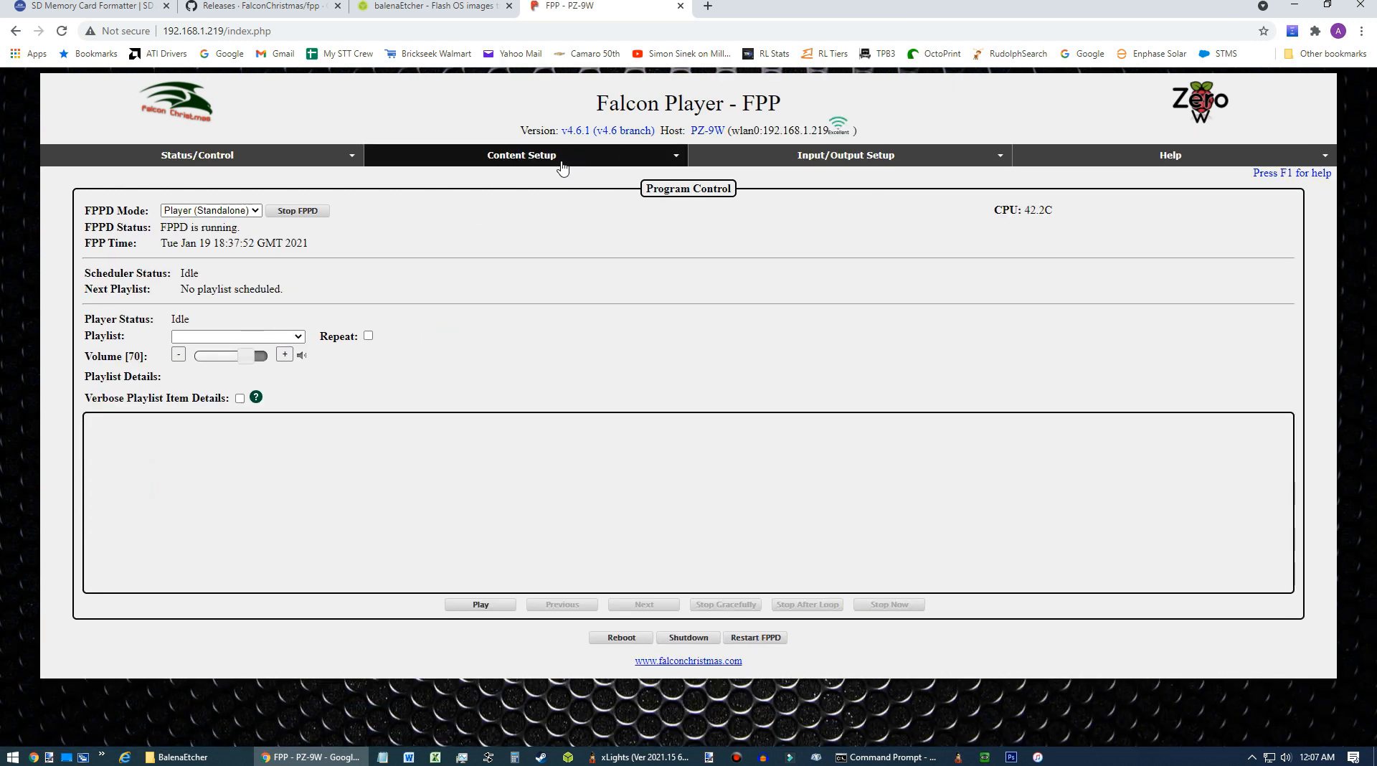
{"action": "left_click", "coordinate": [204, 151]}
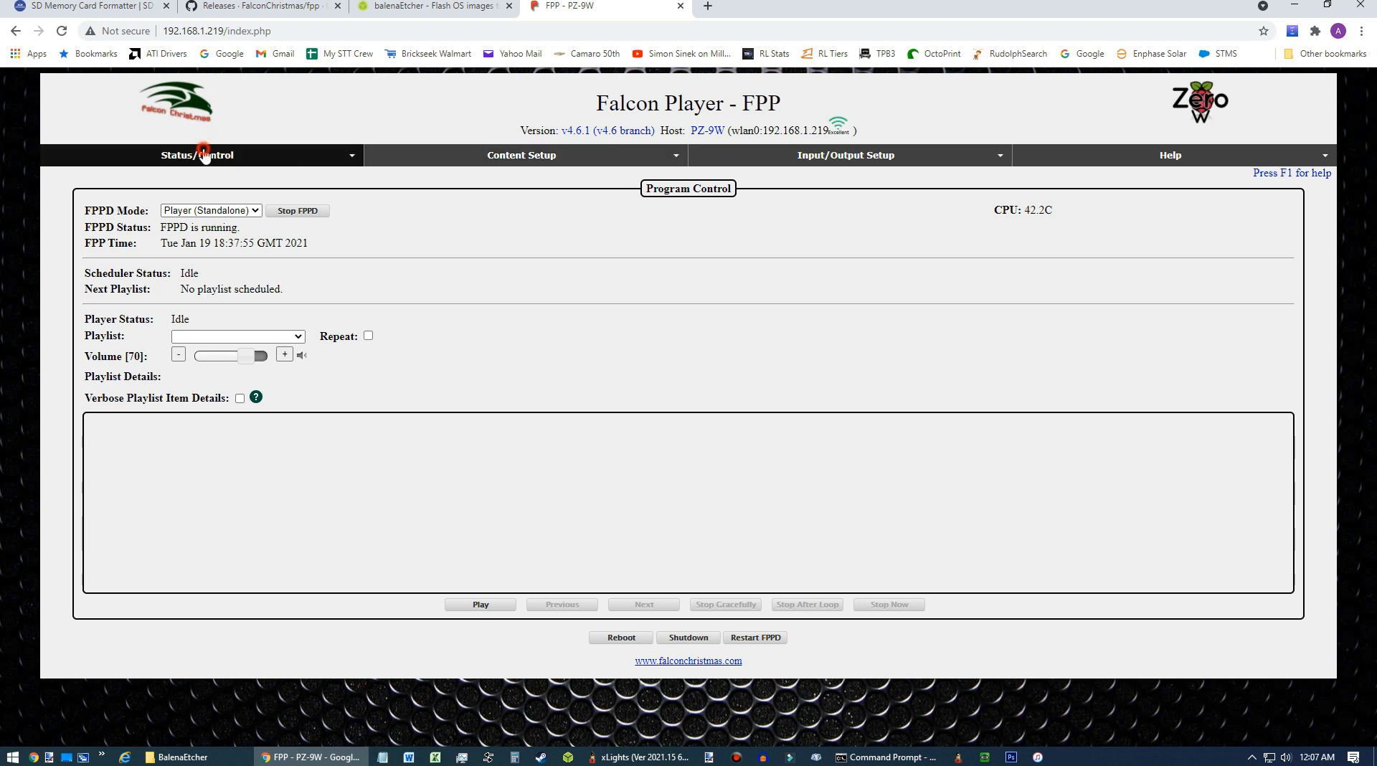
{"action": "left_click", "coordinate": [129, 238]}
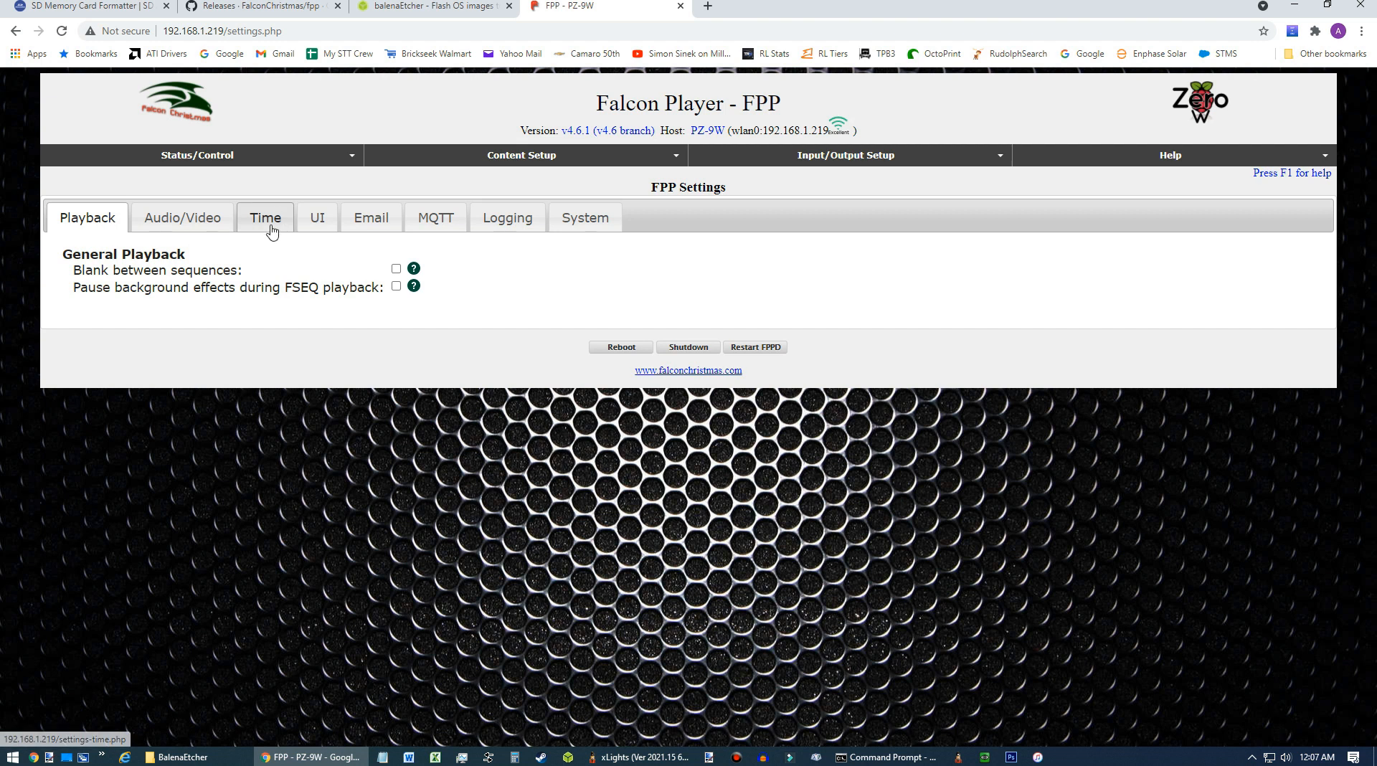
{"action": "left_click", "coordinate": [267, 222]}
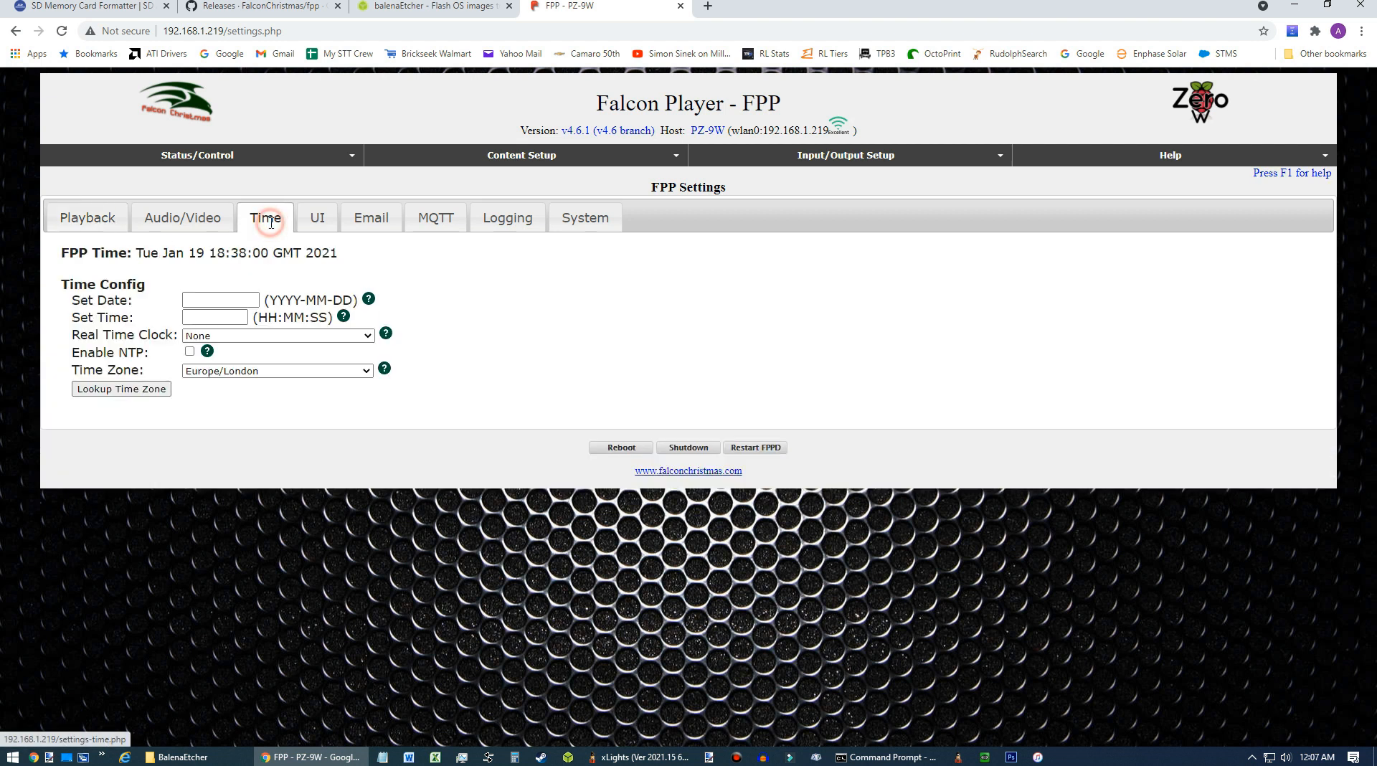
{"action": "left_click", "coordinate": [235, 298]}
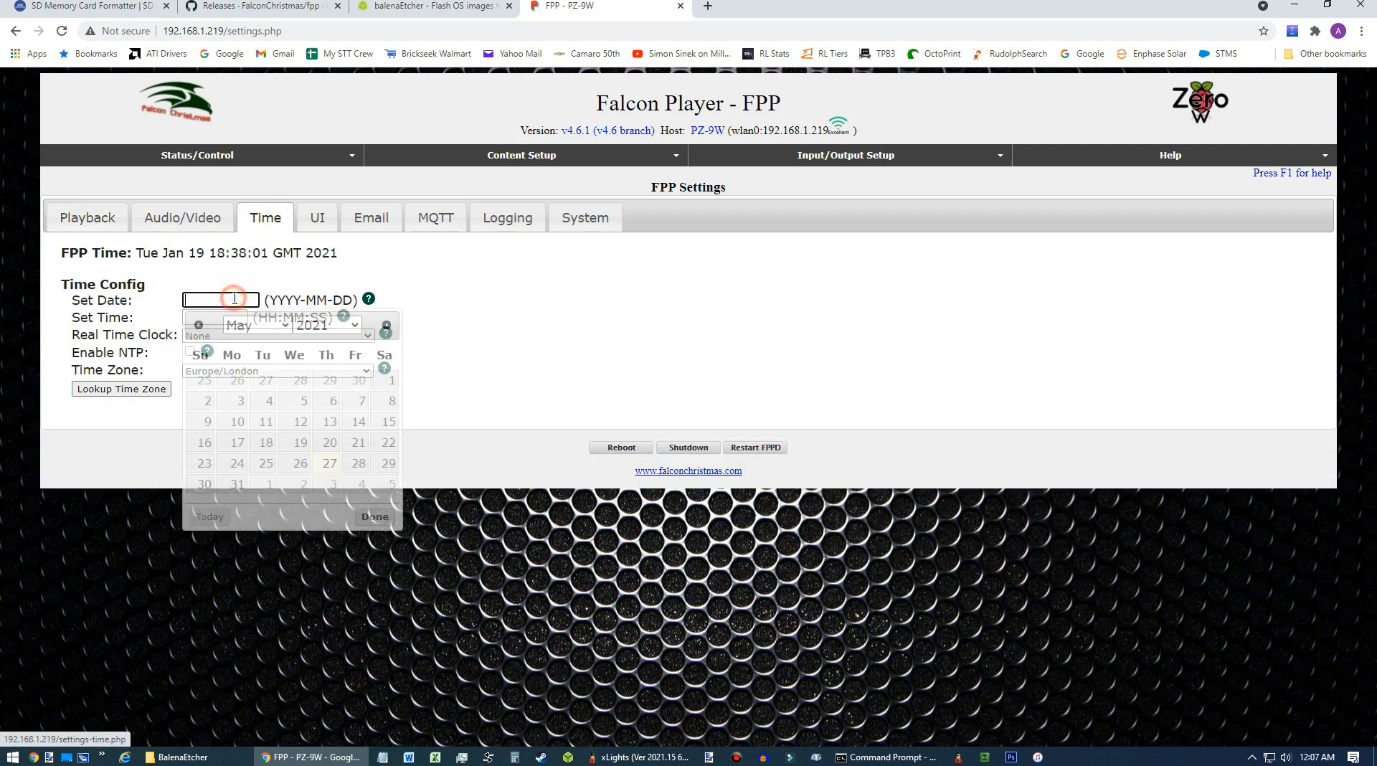
{"action": "left_click", "coordinate": [330, 469]}
{"action": "left_click", "coordinate": [221, 316]}
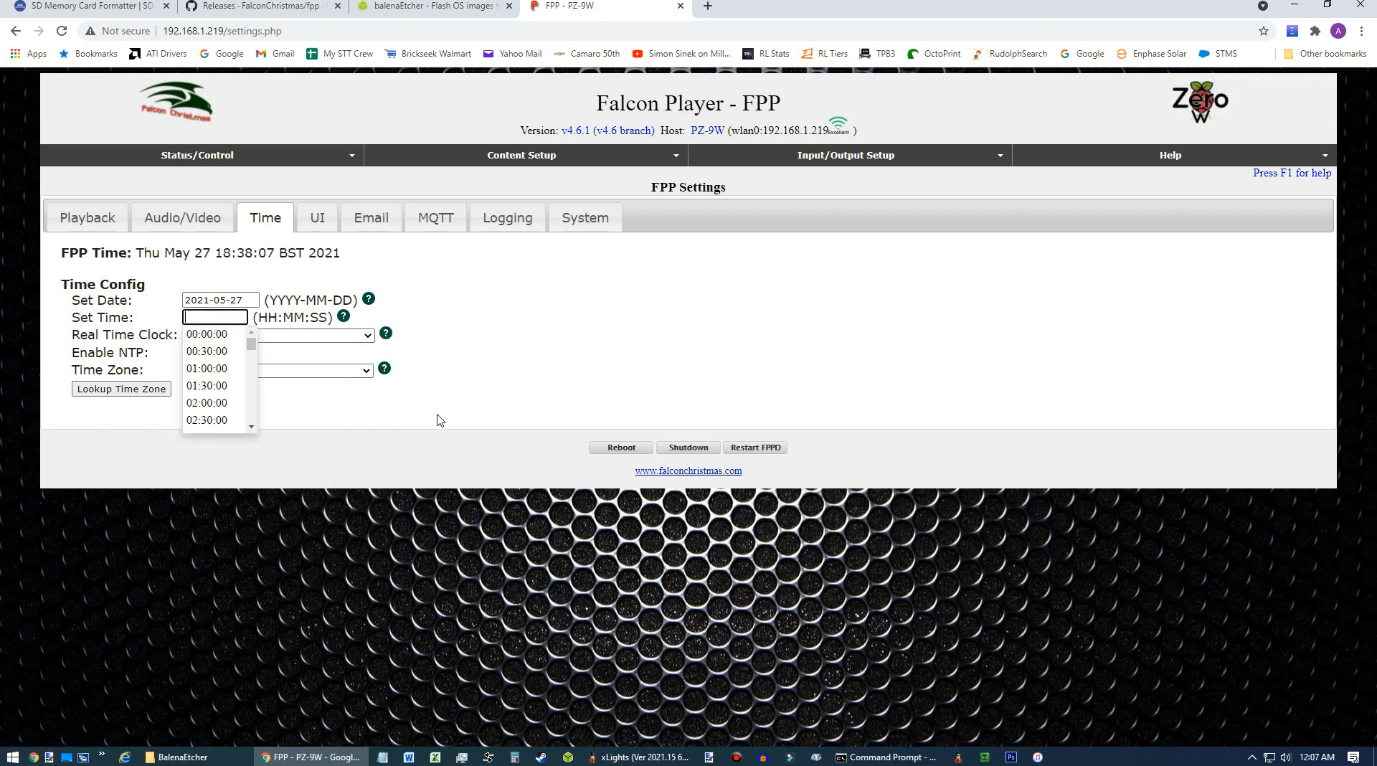
{"action": "type", "text": "00"}
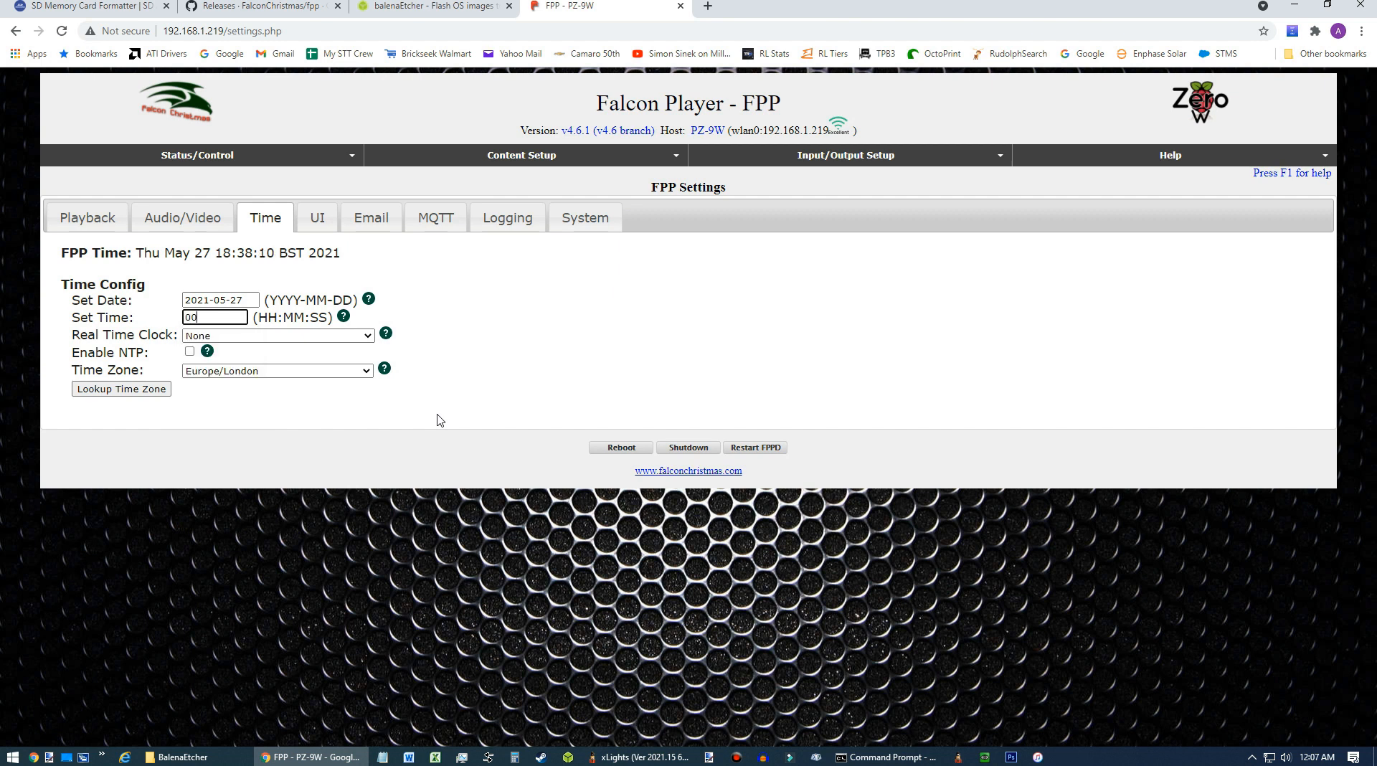
{"action": "type", "text": ":07:00"}
{"action": "key", "text": "Tab"}
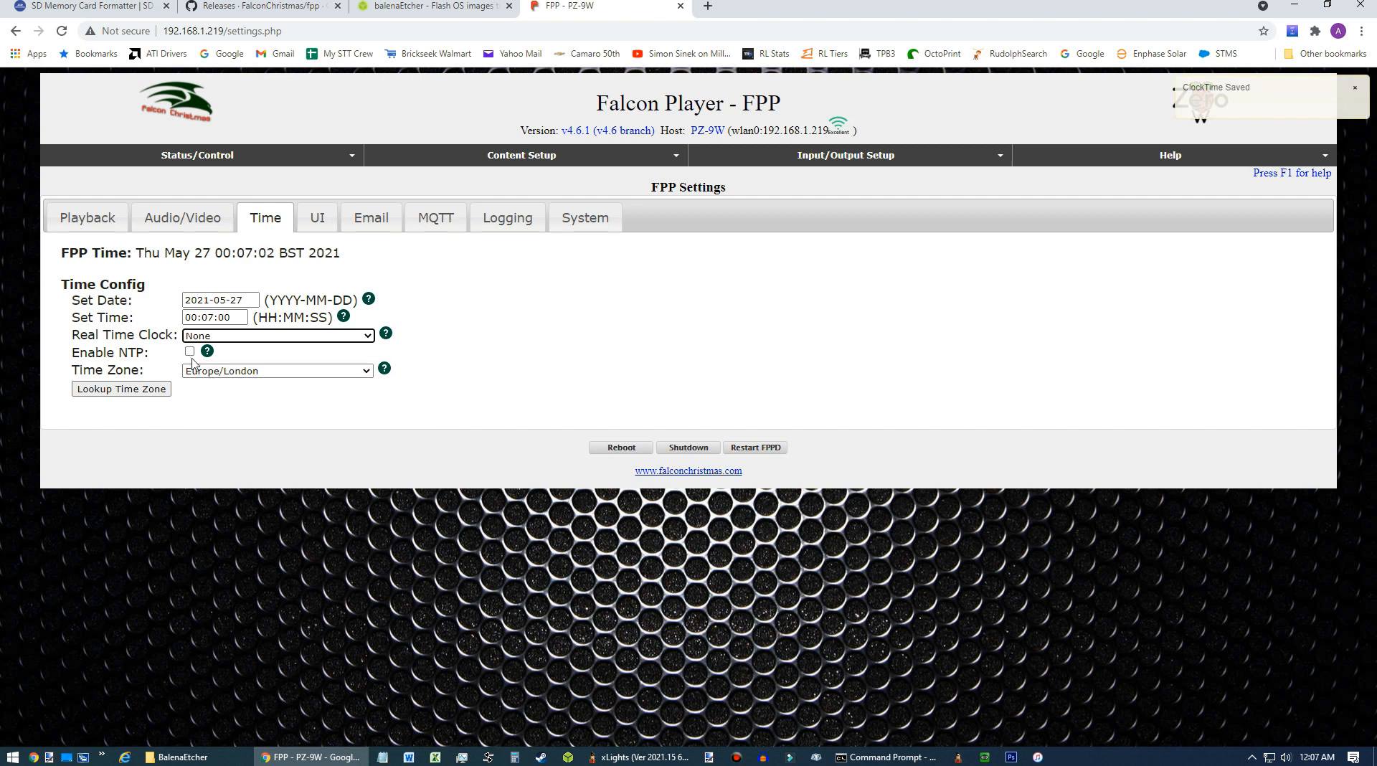
Change the time zone to America/New_York and restart FPPD.
{"action": "left_click", "coordinate": [277, 371]}
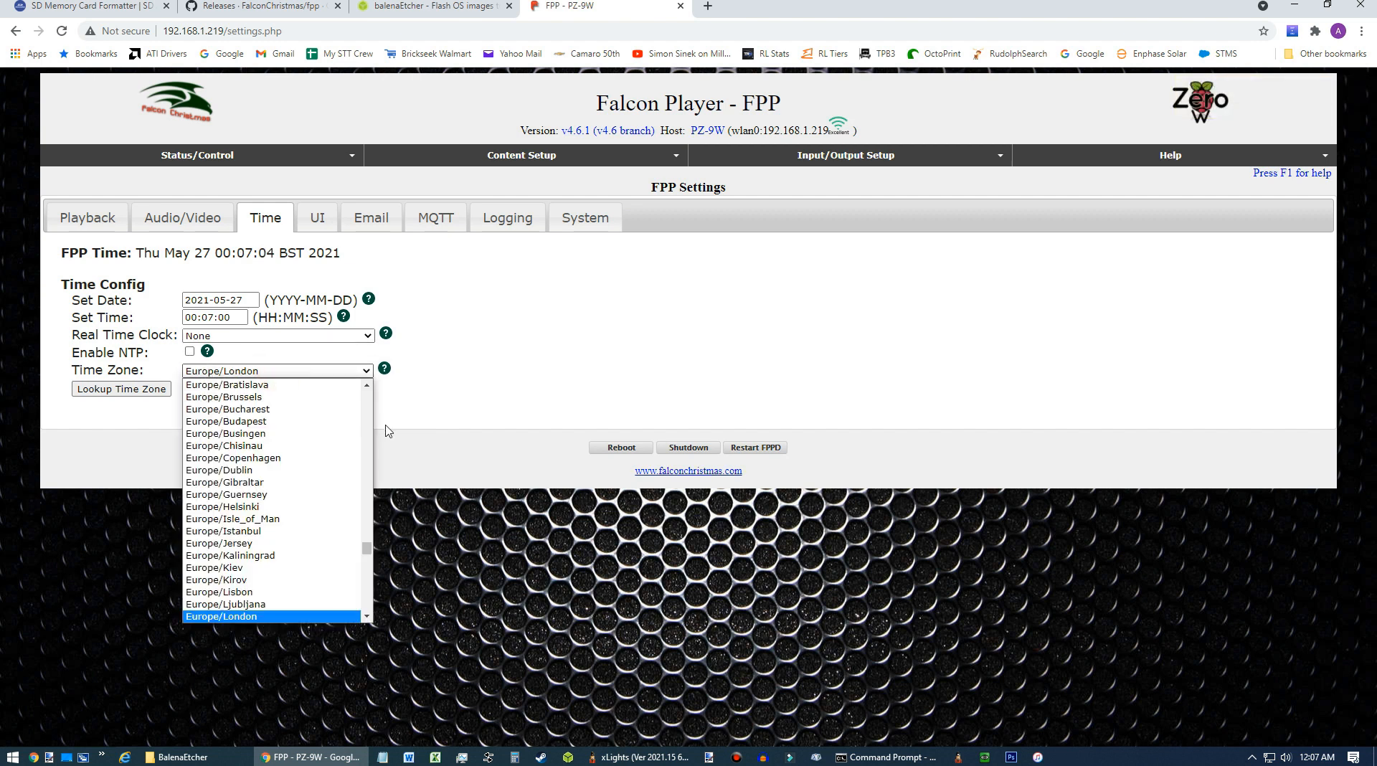
{"action": "left_click_drag", "start_coordinate": [365, 546], "coordinate": [396, 455]}
{"action": "left_click", "coordinate": [269, 522]}
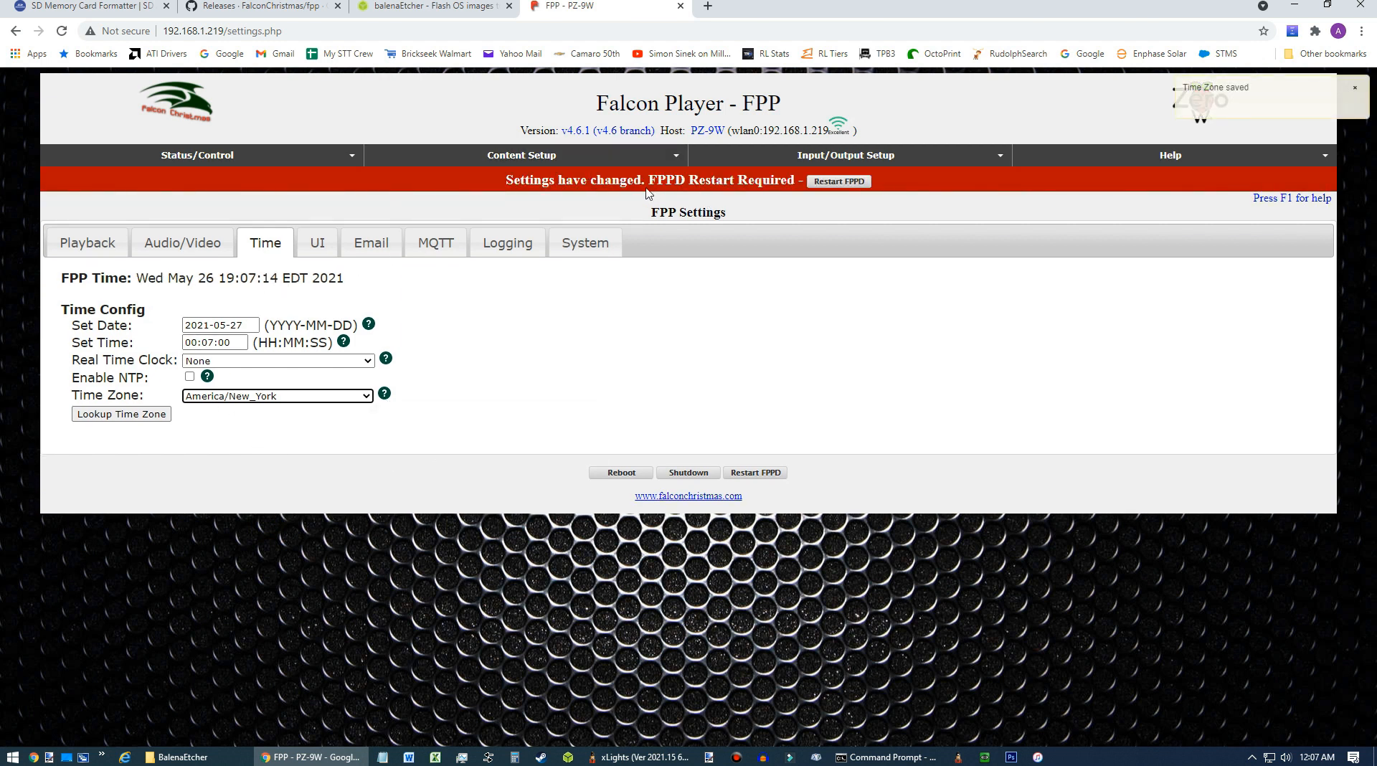
{"action": "left_click", "coordinate": [840, 184]}
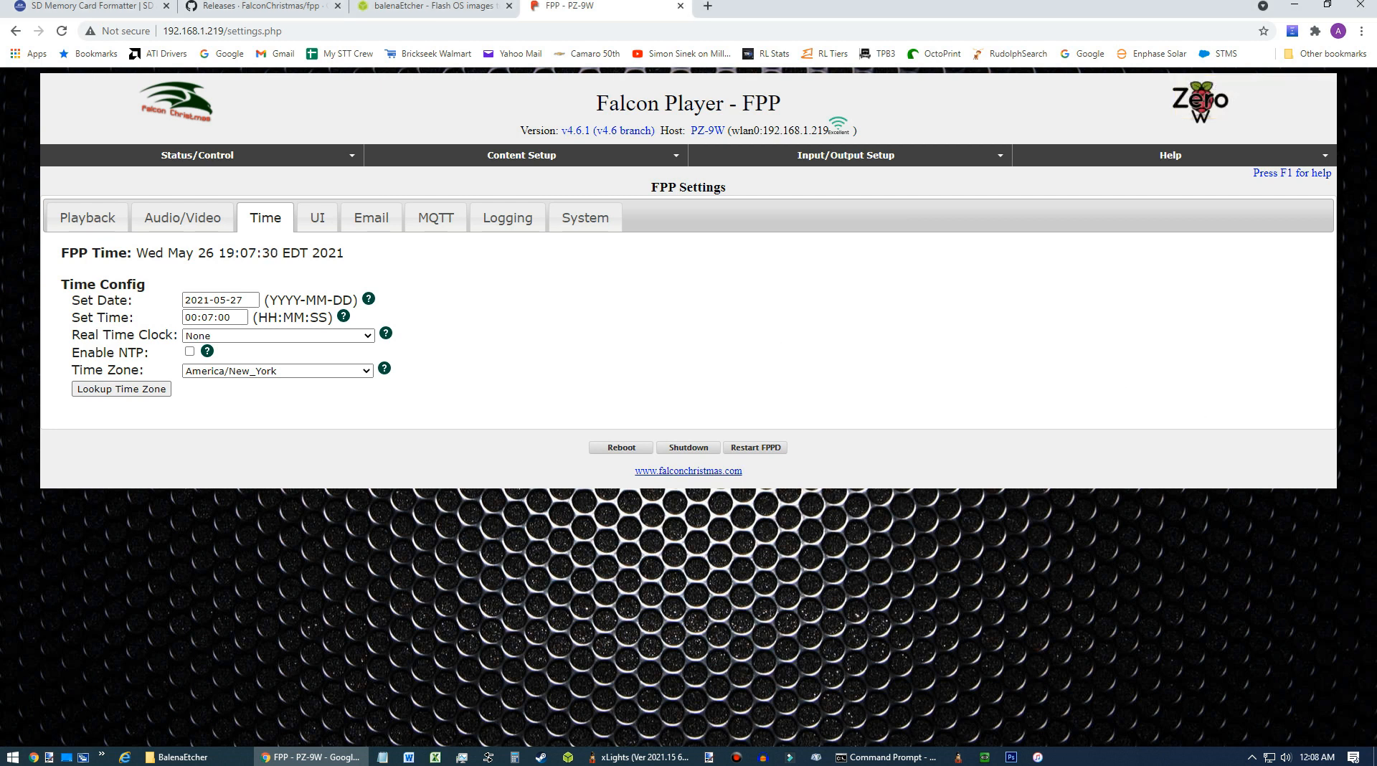
Compare the displayed FPP time with the computer's clock.
{"action": "left_click", "coordinate": [175, 253]}
{"action": "left_click_drag", "start_coordinate": [237, 249], "coordinate": [257, 248]}
{"action": "left_click", "coordinate": [238, 299]}
{"action": "left_click", "coordinate": [502, 365]}
{"action": "mouse_move", "coordinate": [1319, 760]}
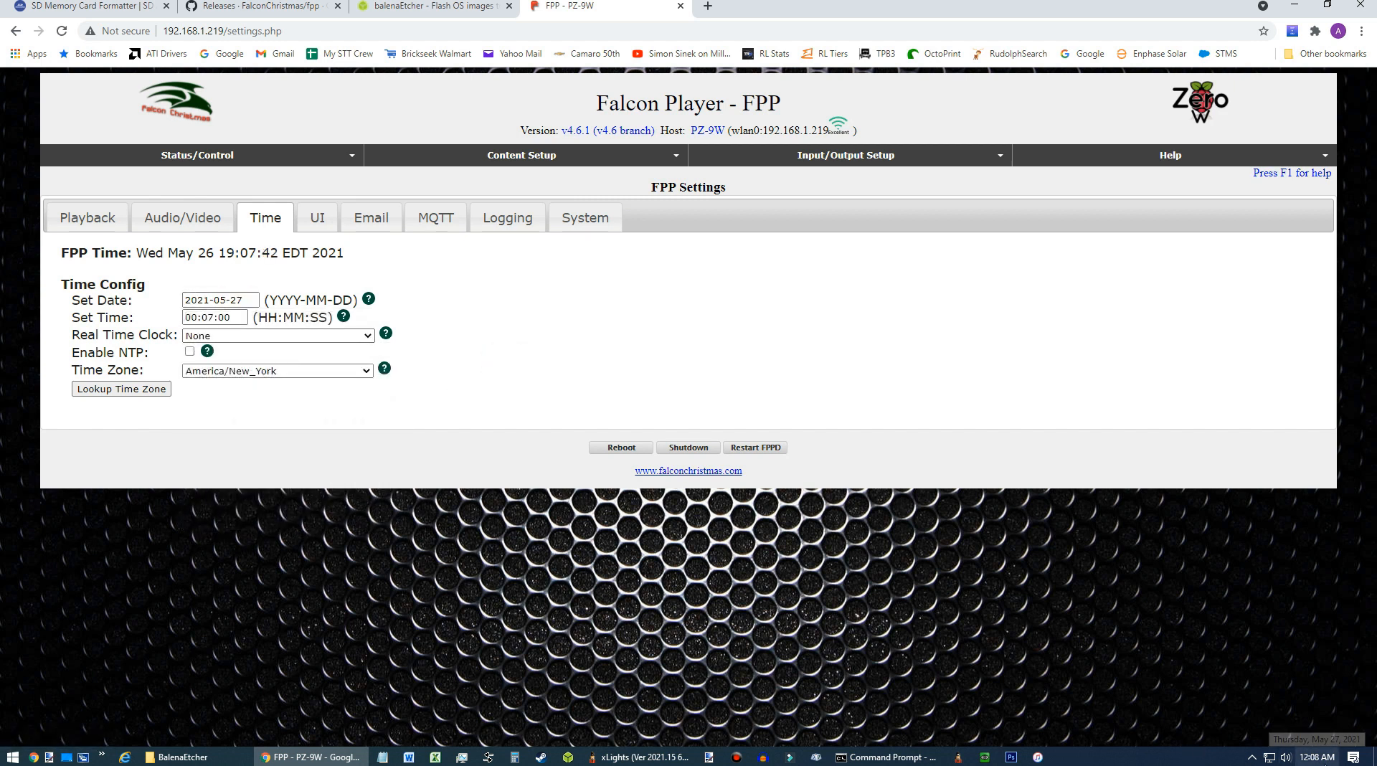
Turn on the Enable NTP option in the time configuration.
{"action": "left_click", "coordinate": [235, 314]}
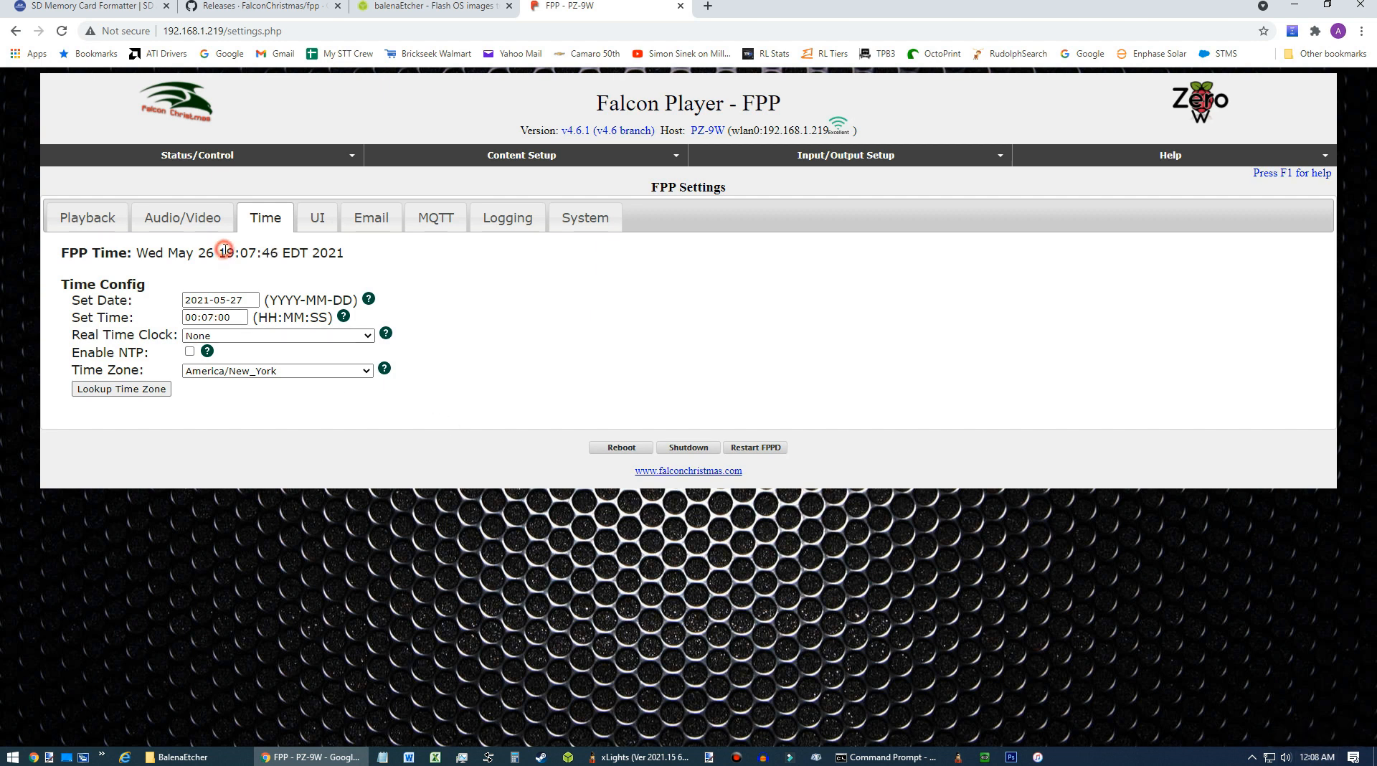
{"action": "left_click", "coordinate": [200, 319]}
{"action": "left_click", "coordinate": [507, 334]}
{"action": "left_click", "coordinate": [189, 351]}
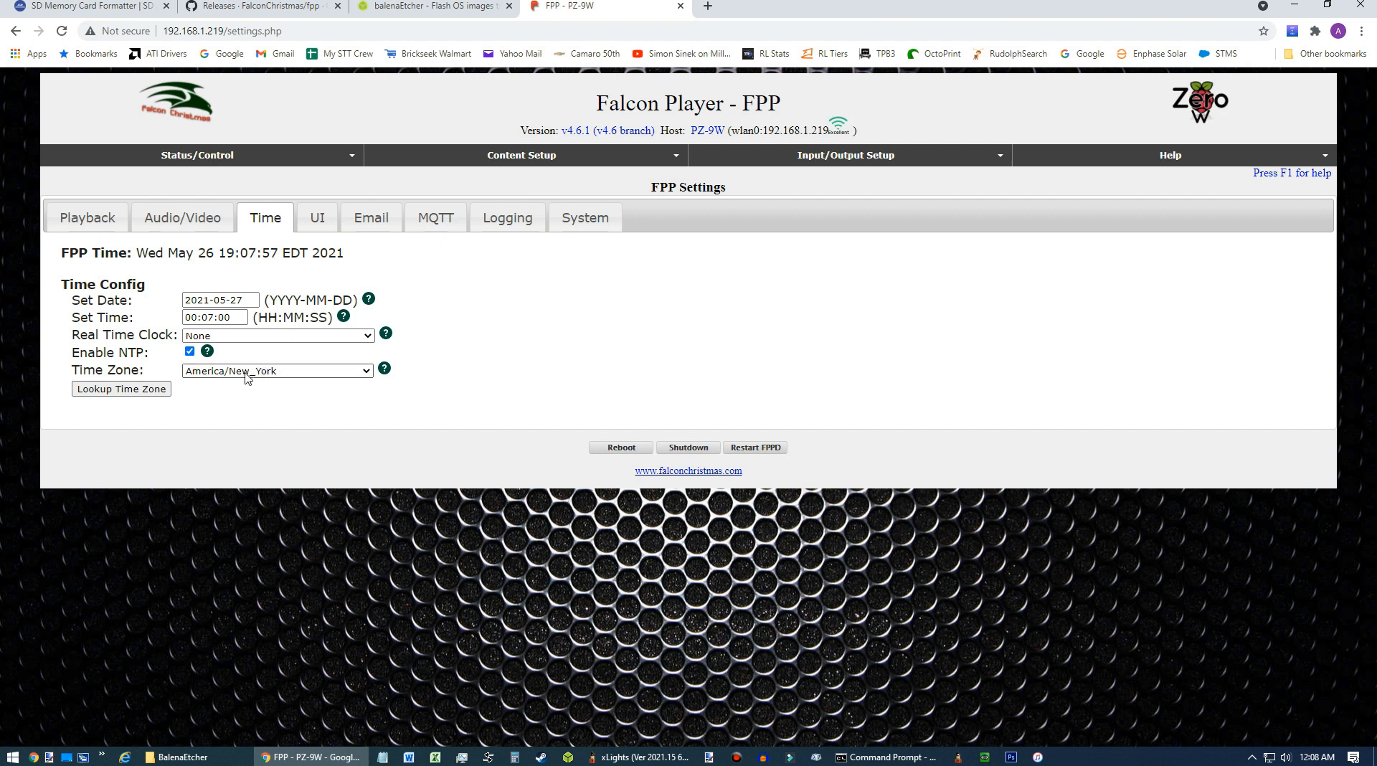
Keep the America/New_York time zone and set the time to 00:08:00.
{"action": "left_click", "coordinate": [291, 372]}
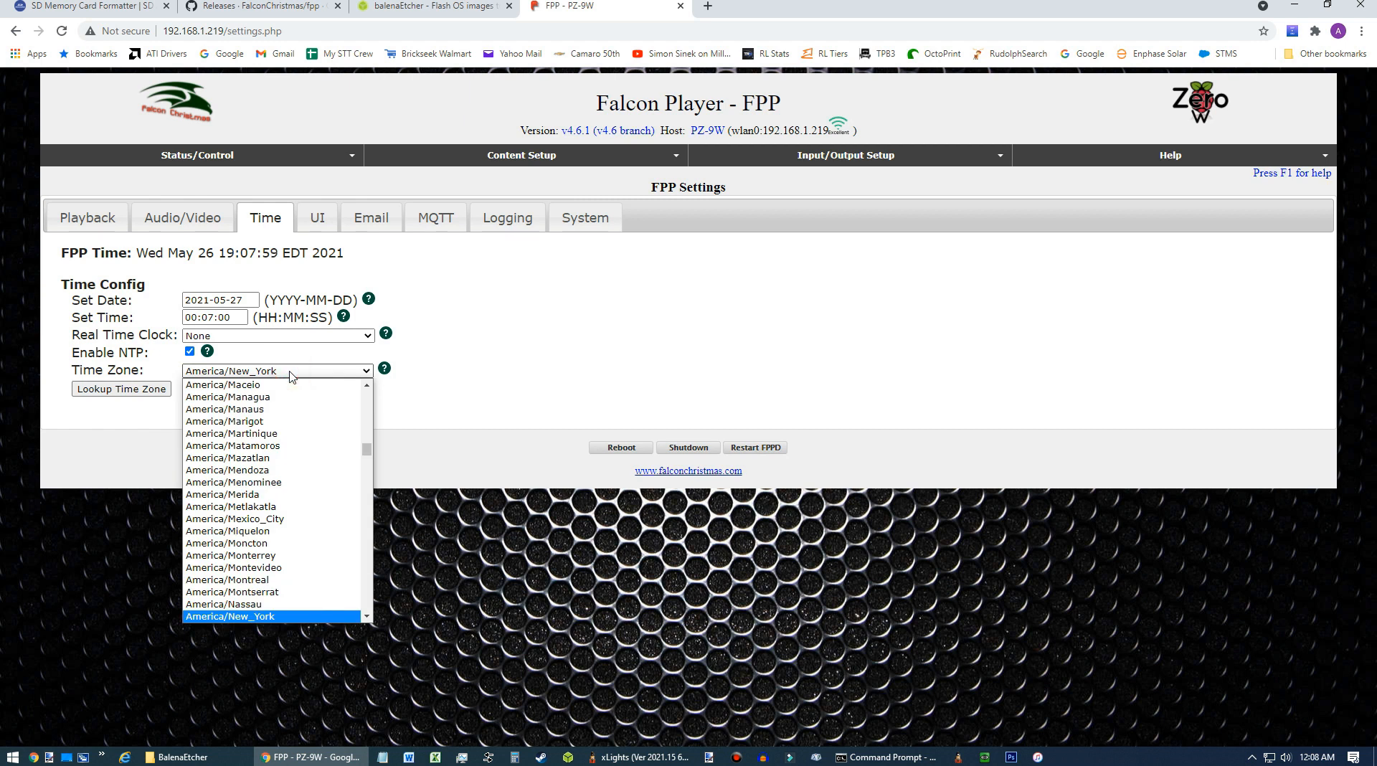
{"action": "left_click", "coordinate": [315, 616]}
{"action": "left_click", "coordinate": [222, 316]}
{"action": "left_click_drag", "start_coordinate": [235, 317], "coordinate": [168, 320]}
{"action": "type", "text": "00:07:00"}
{"action": "key", "text": "Return"}
{"action": "left_click_drag", "start_coordinate": [231, 338], "coordinate": [113, 337]}
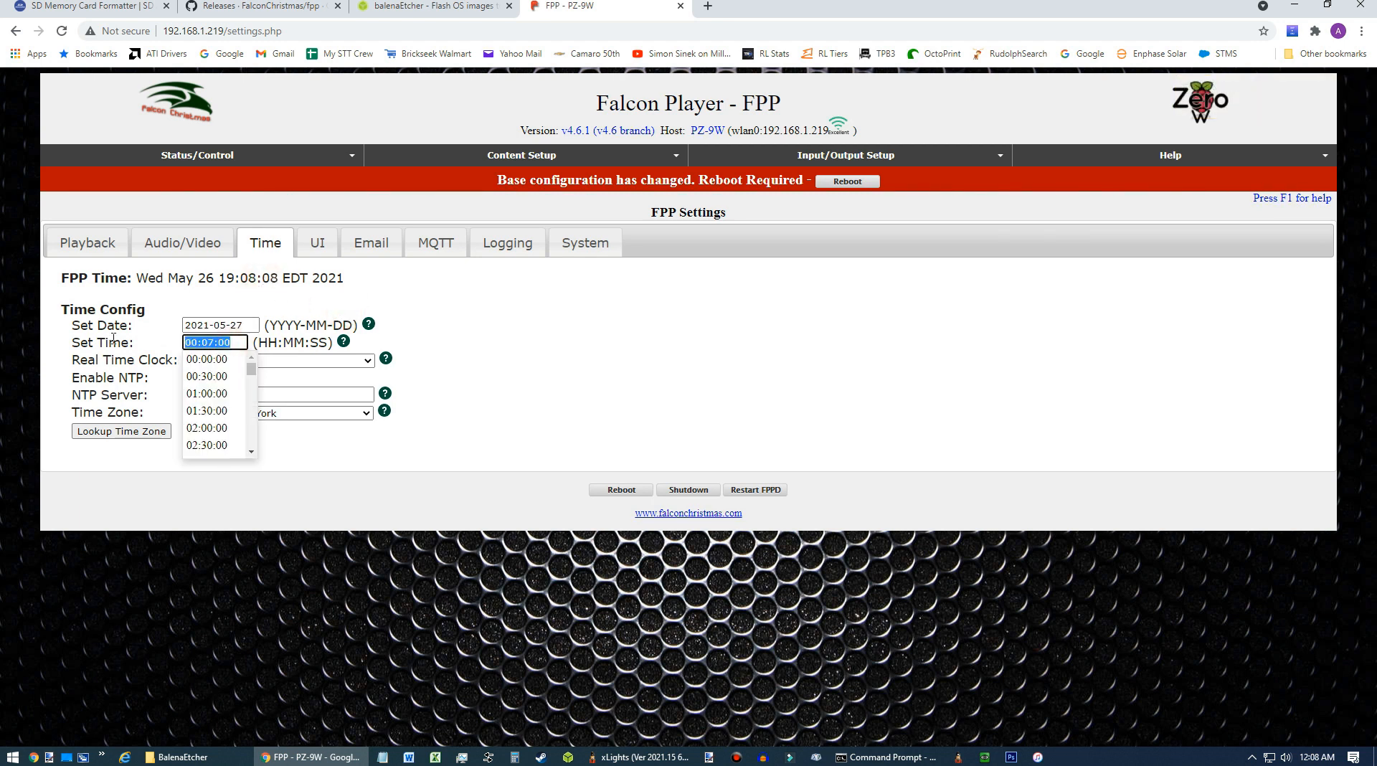
{"action": "type", "text": "00:"}
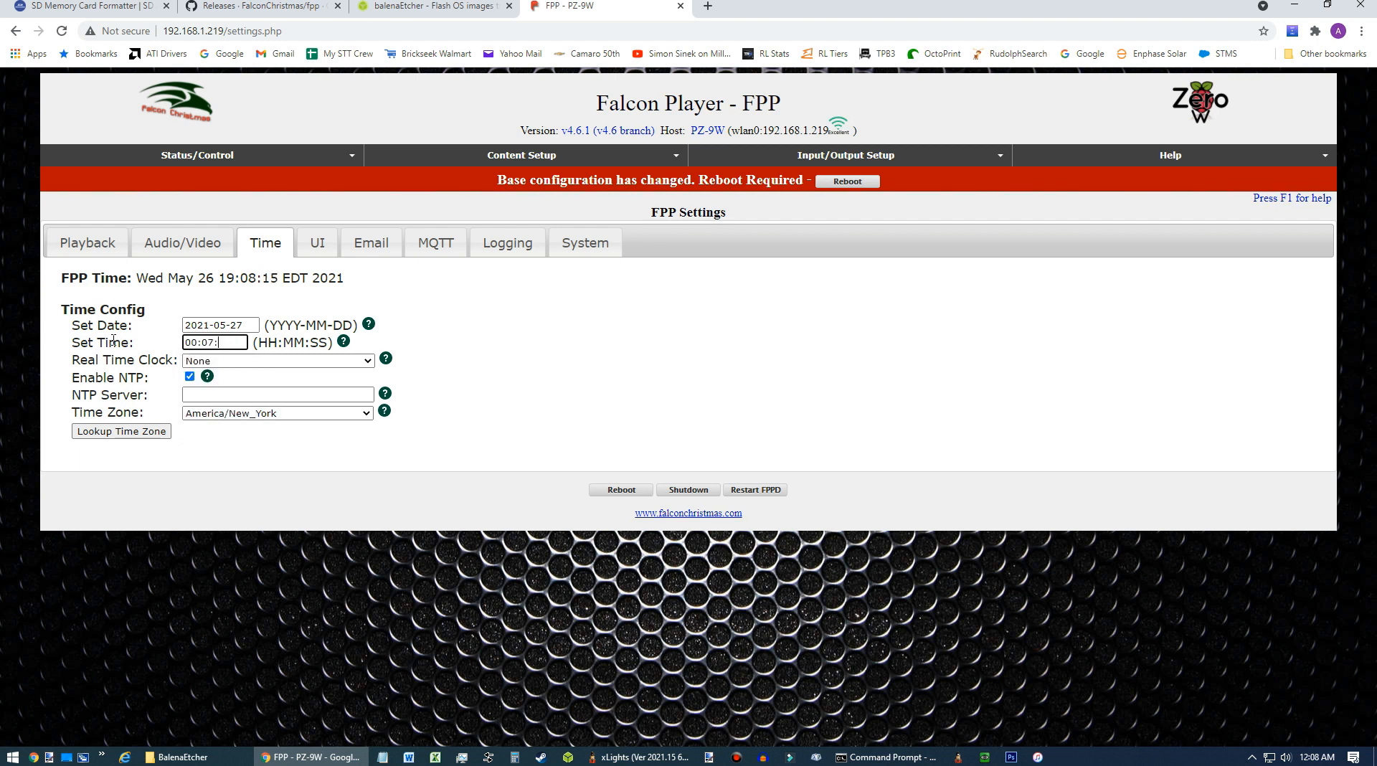
{"action": "left_click", "coordinate": [219, 342]}
{"action": "key", "text": "BackSpace"}
{"action": "type", "text": "8"}
{"action": "key", "text": "Tab"}
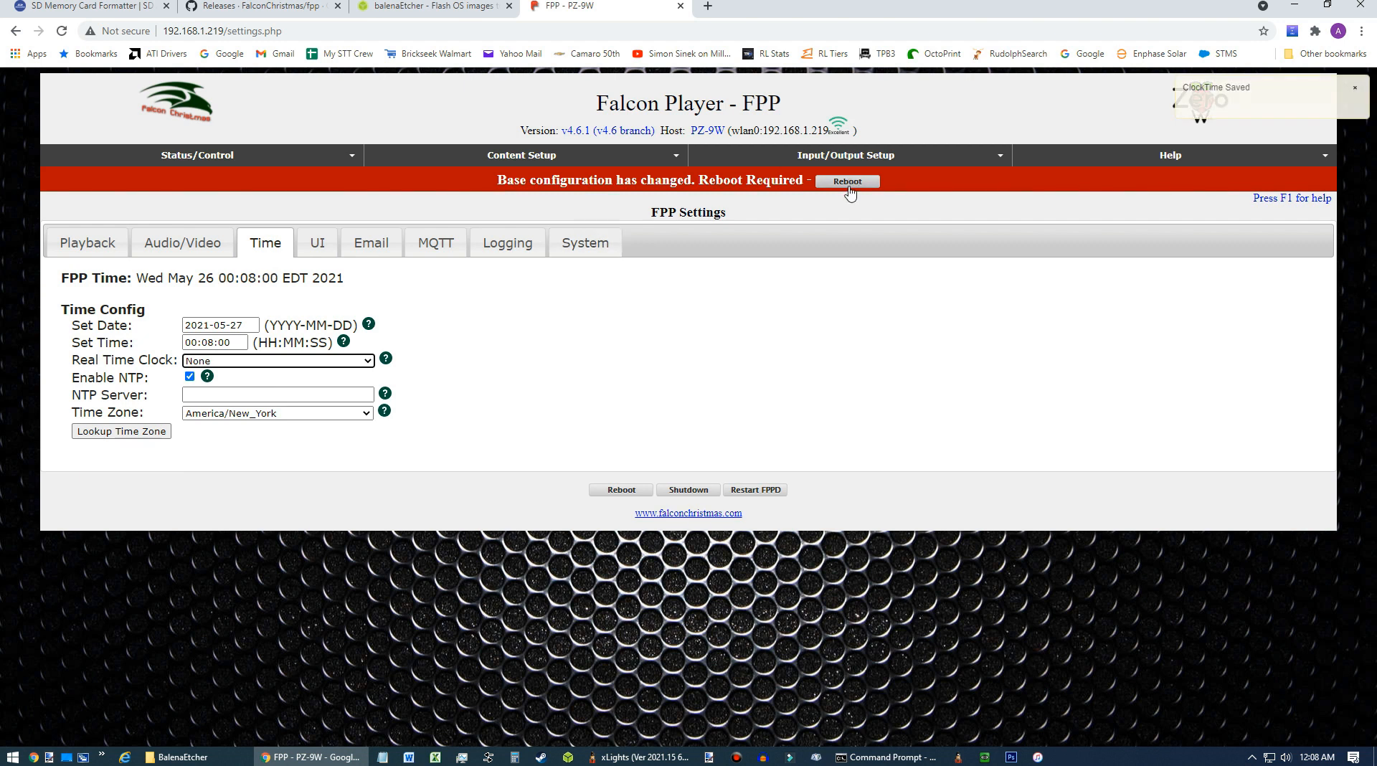
Reboot the player to apply the base configuration change and switch to the ping window.
{"action": "left_click", "coordinate": [847, 181]}
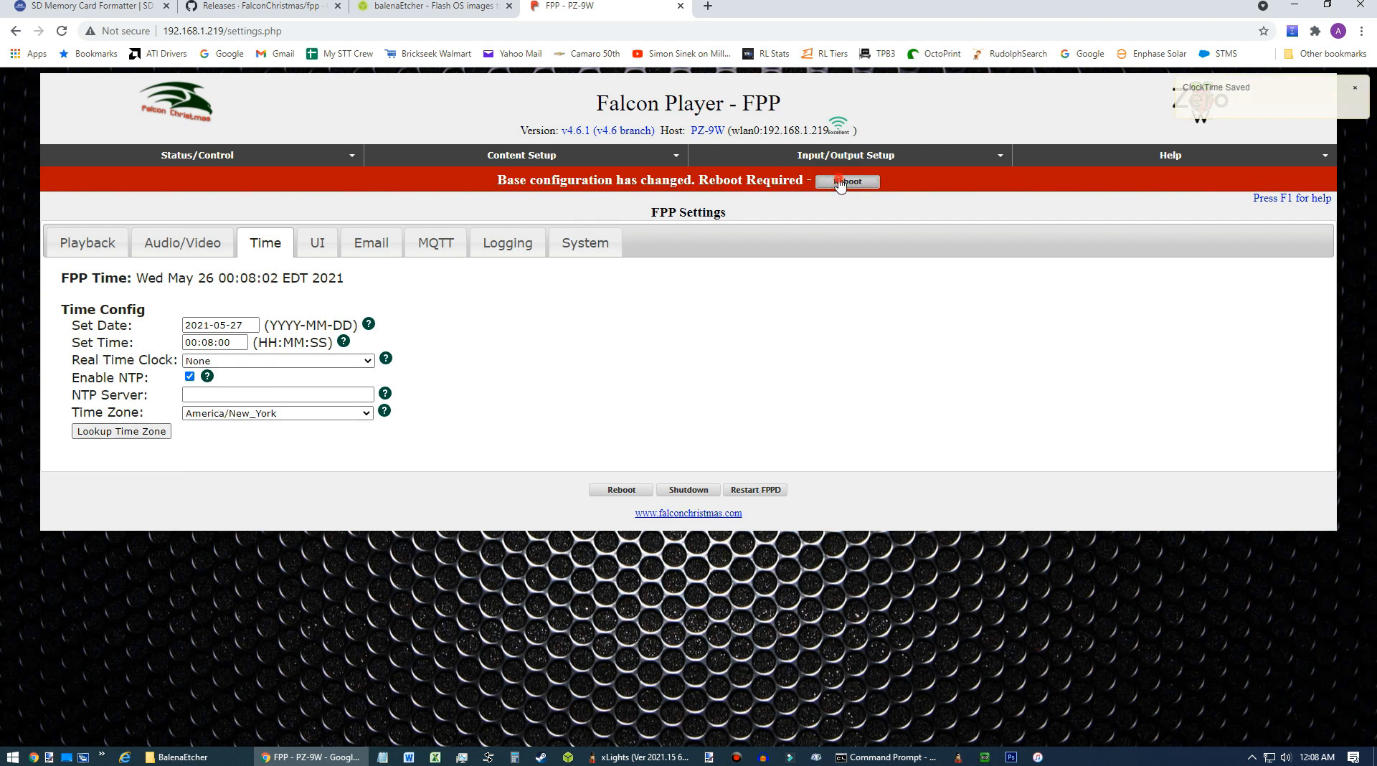
{"action": "left_click", "coordinate": [758, 112]}
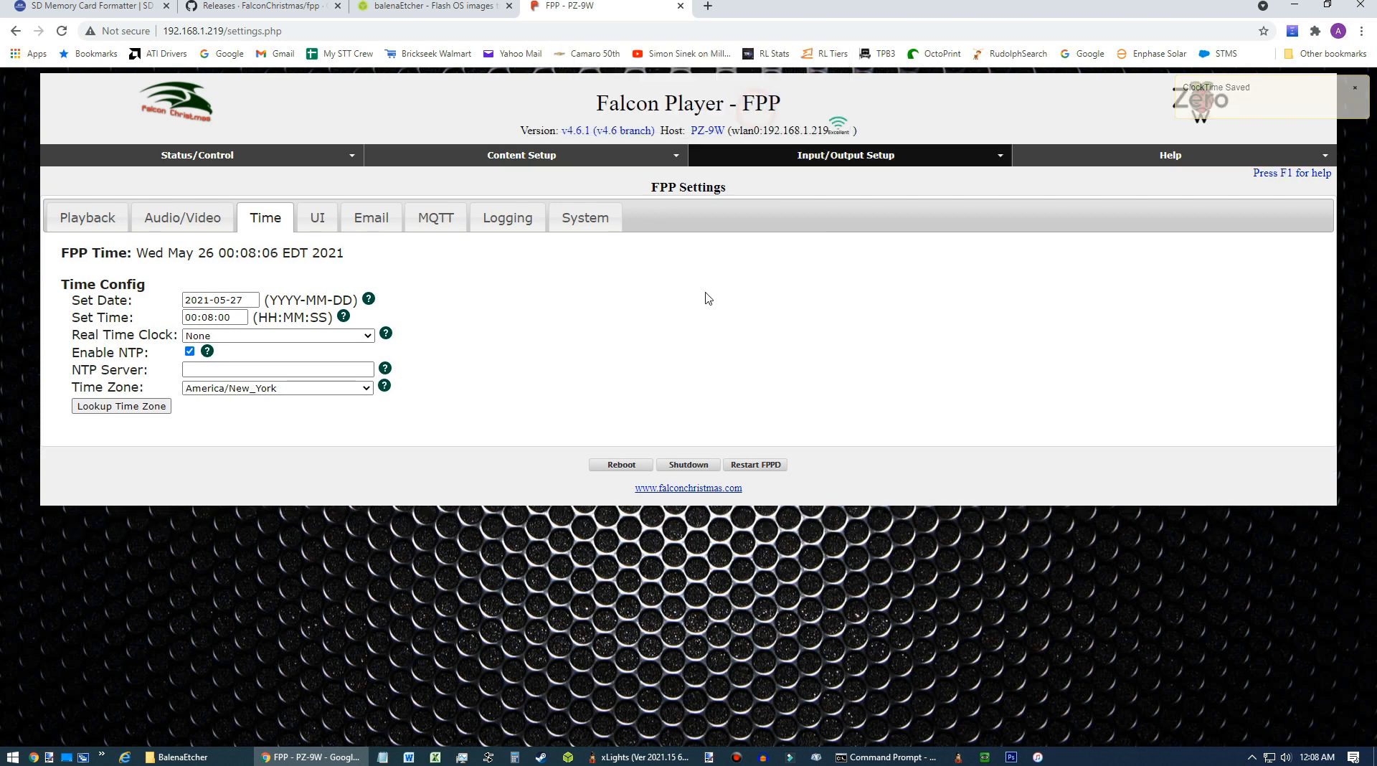
{"action": "left_click", "coordinate": [913, 762]}
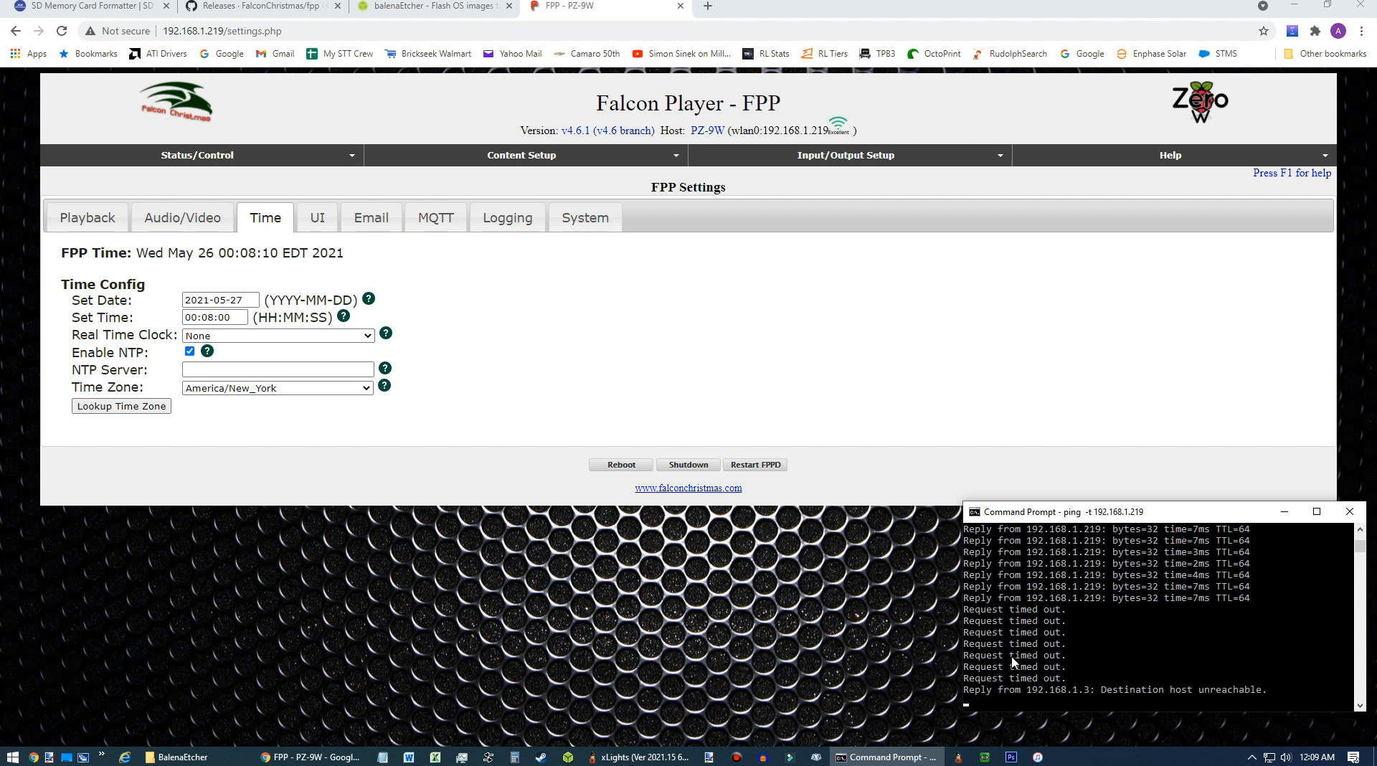
Return to the Time settings and pick 27 May 2021 as the date from the calendar.
{"action": "left_click", "coordinate": [172, 155]}
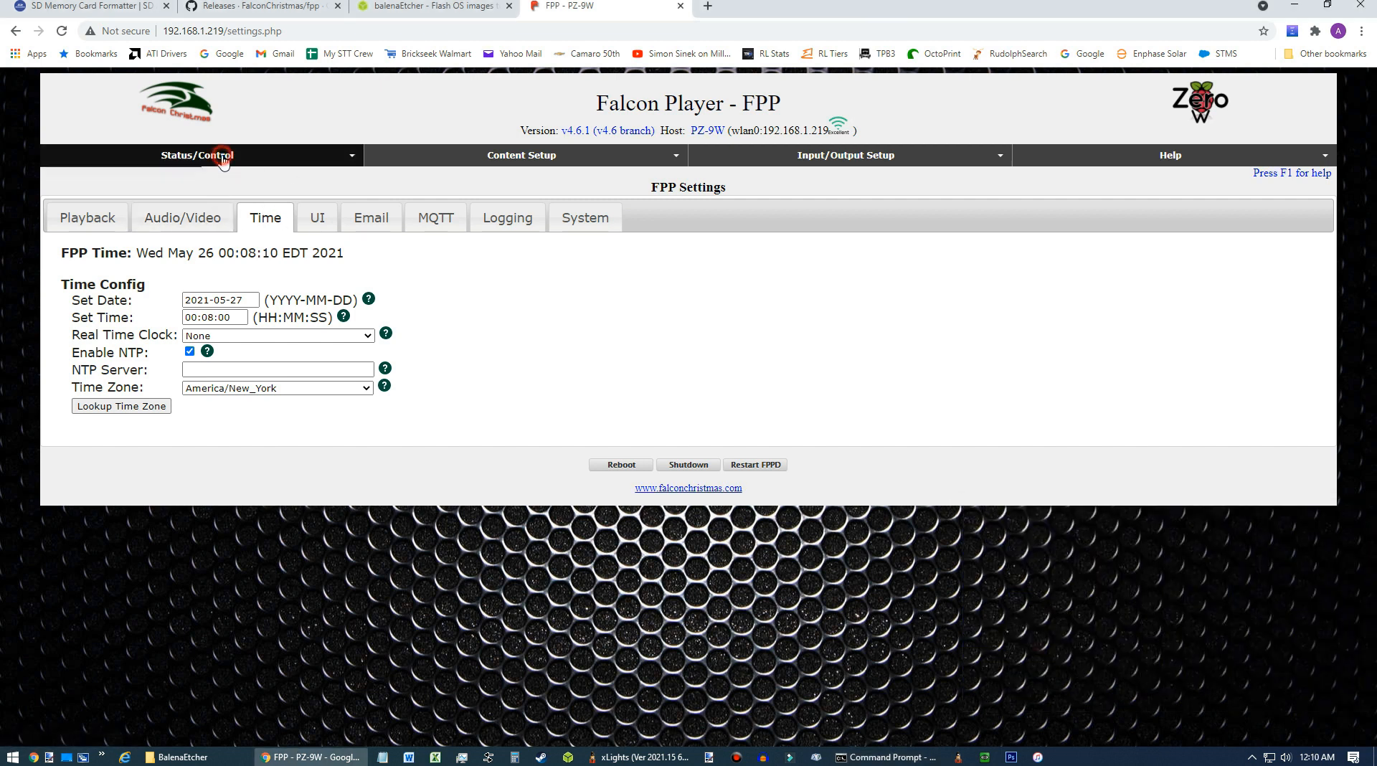
{"action": "left_click", "coordinate": [113, 175]}
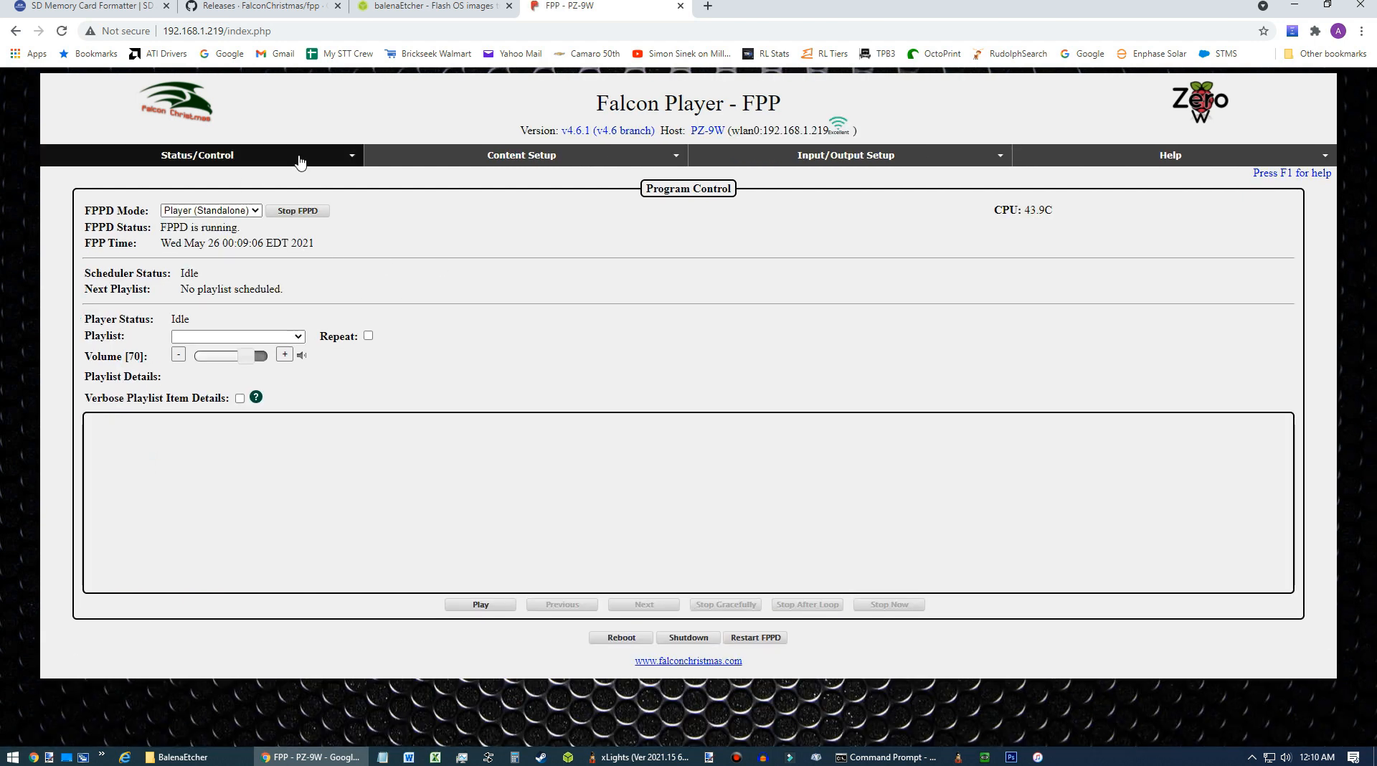
{"action": "left_click", "coordinate": [216, 156]}
{"action": "left_click", "coordinate": [121, 237]}
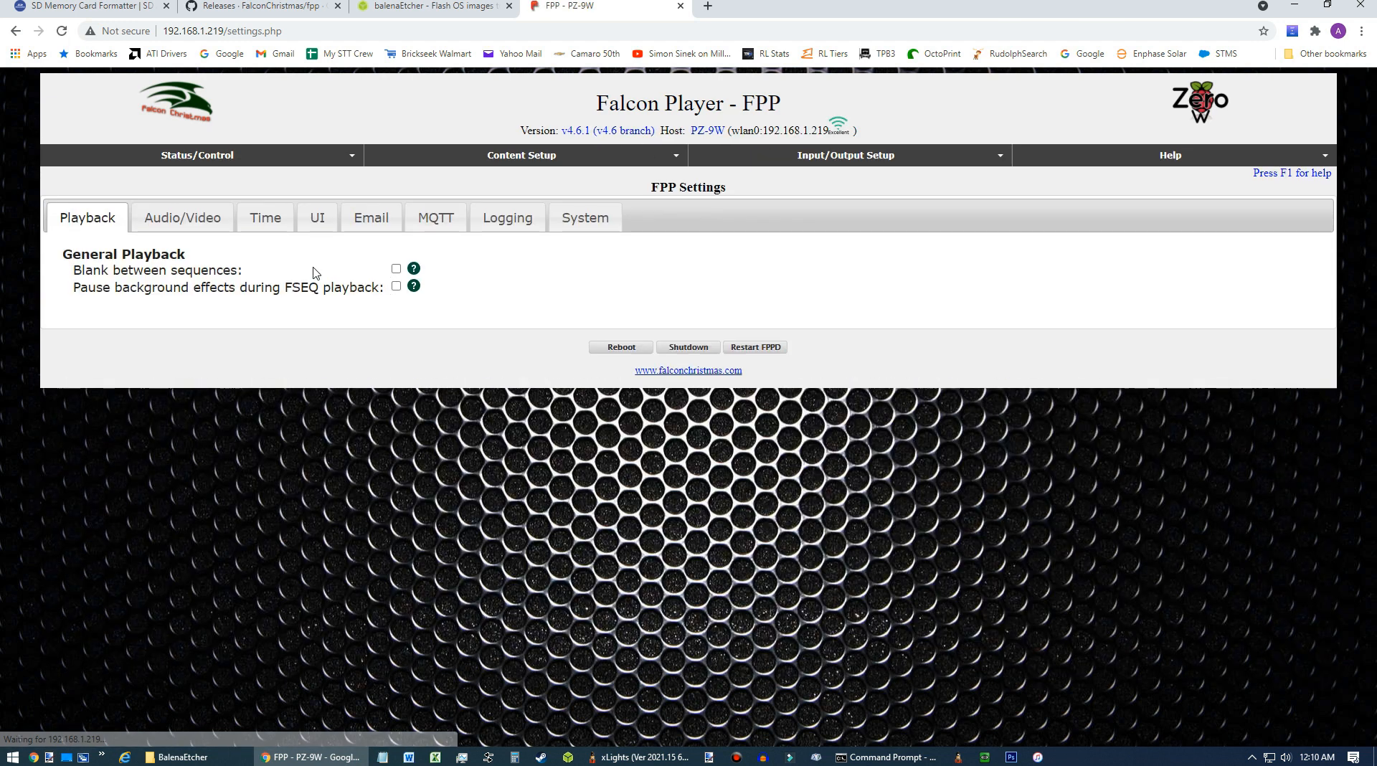
{"action": "left_click", "coordinate": [267, 214]}
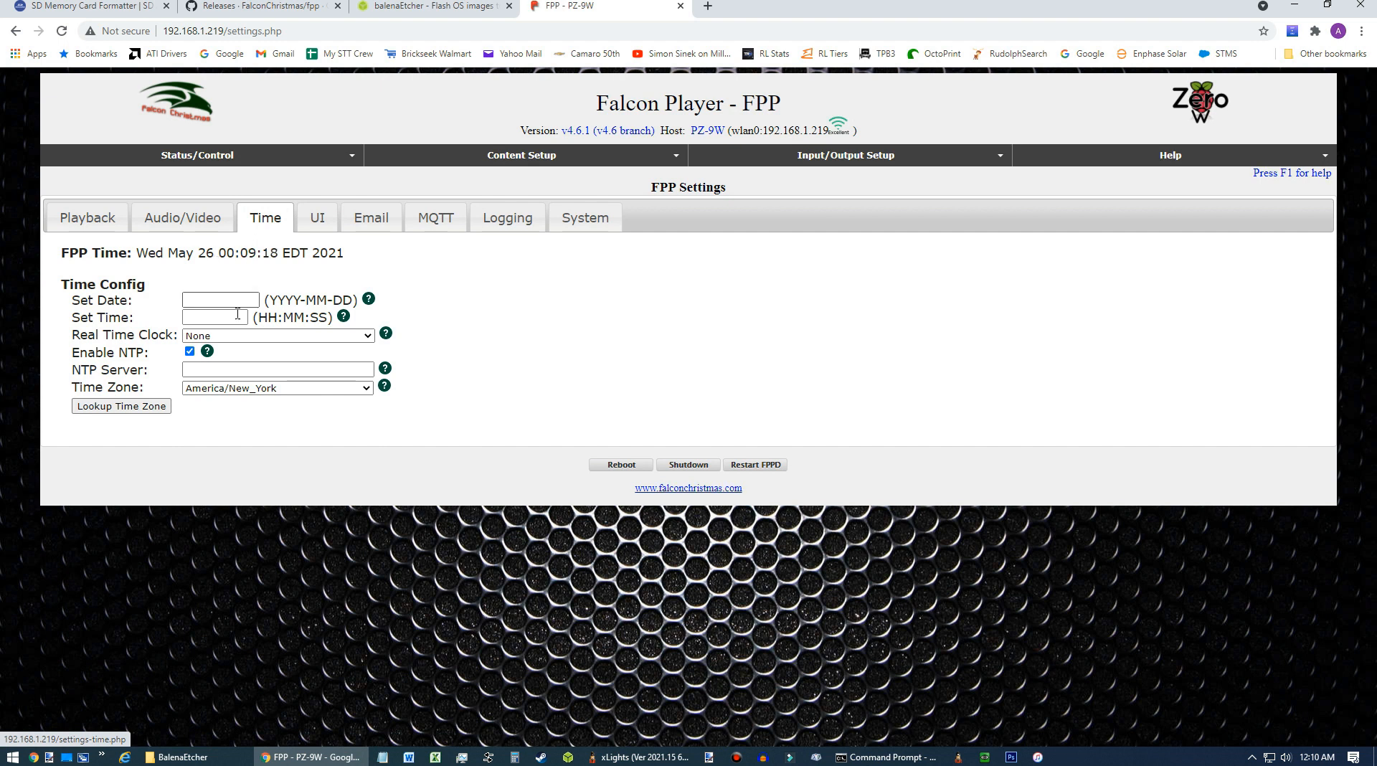
{"action": "left_click", "coordinate": [218, 301]}
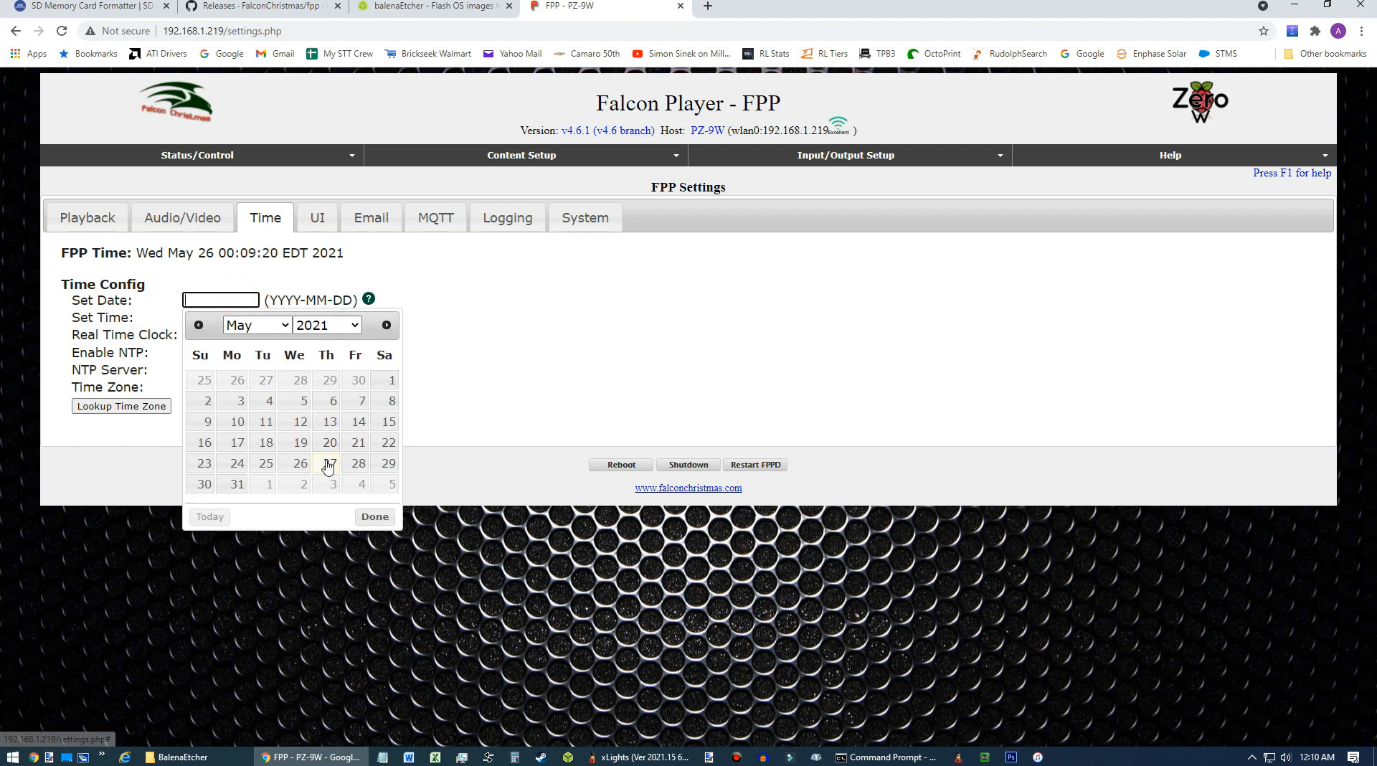
{"action": "left_click", "coordinate": [329, 465]}
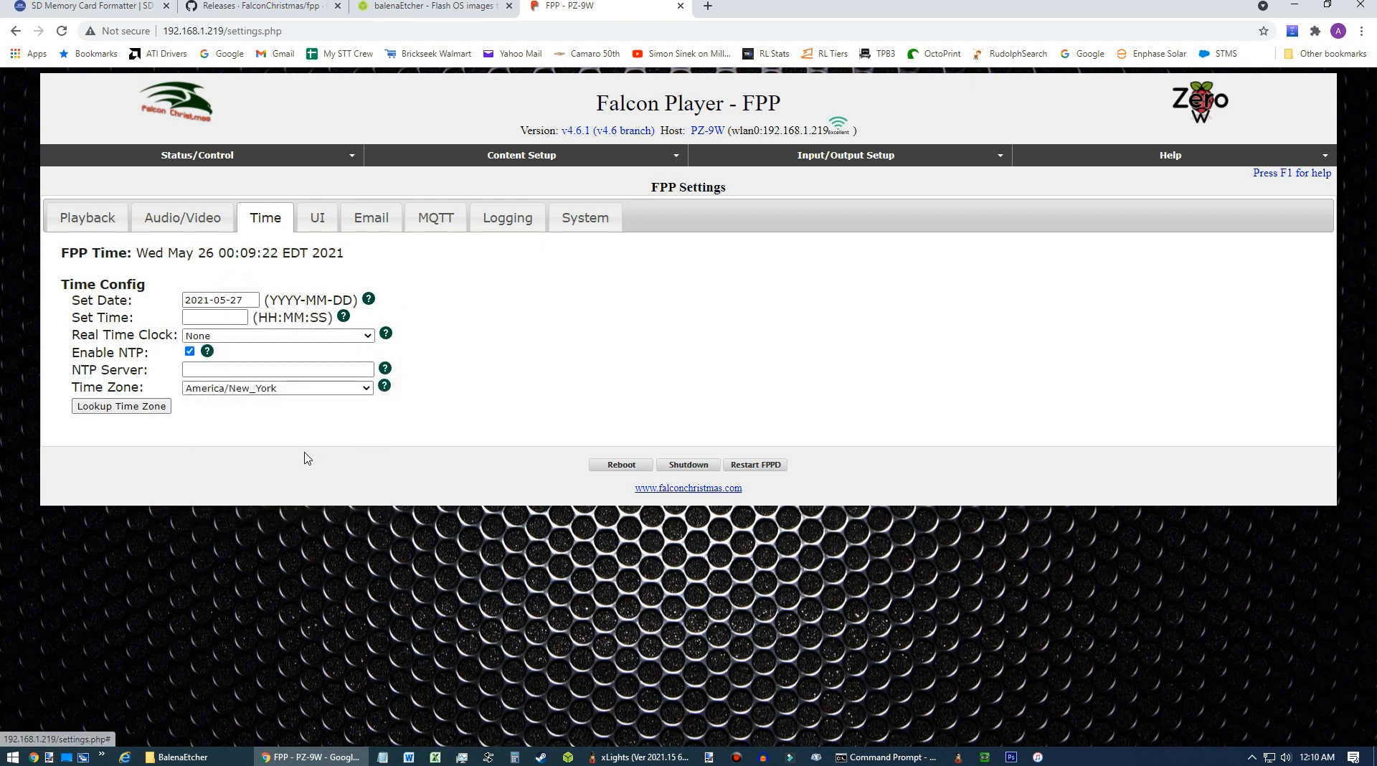
{"action": "left_click", "coordinate": [218, 314]}
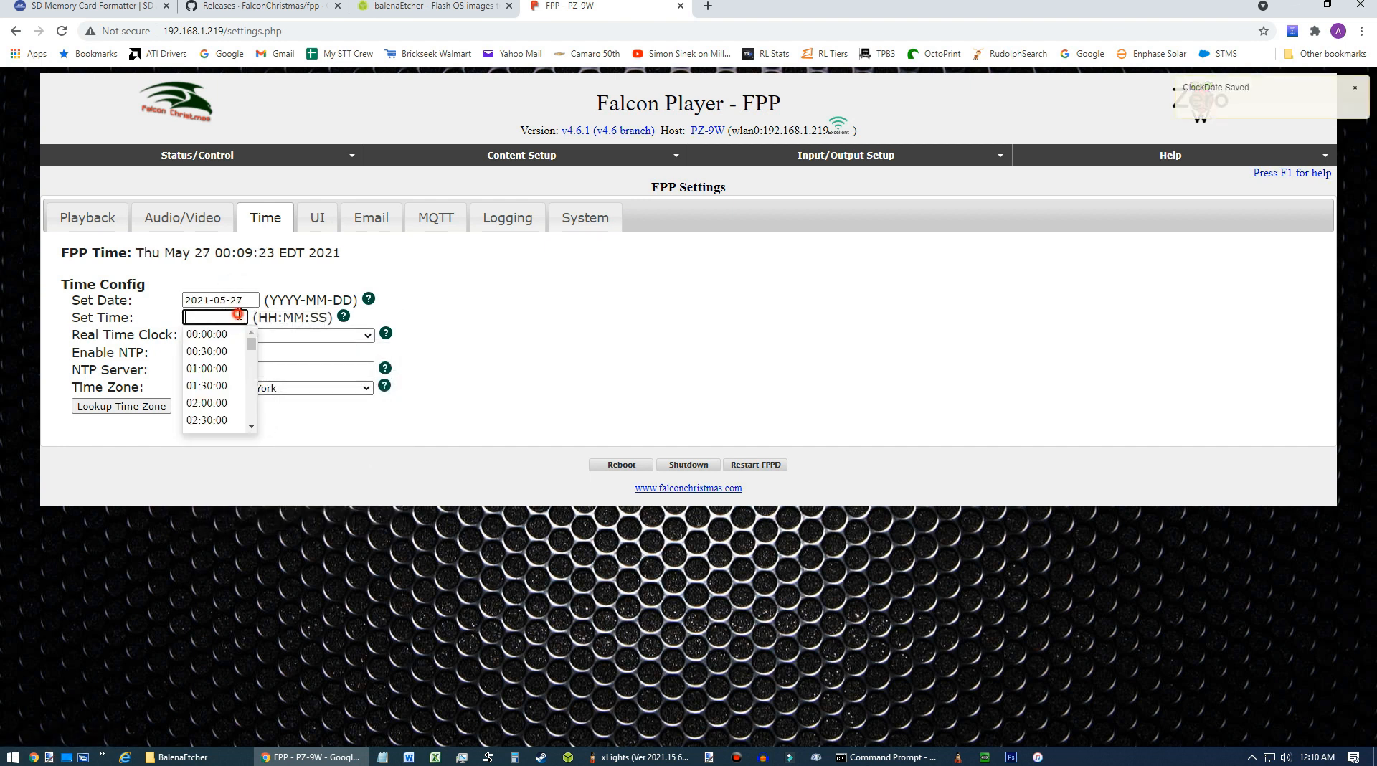
{"action": "left_click", "coordinate": [408, 273]}
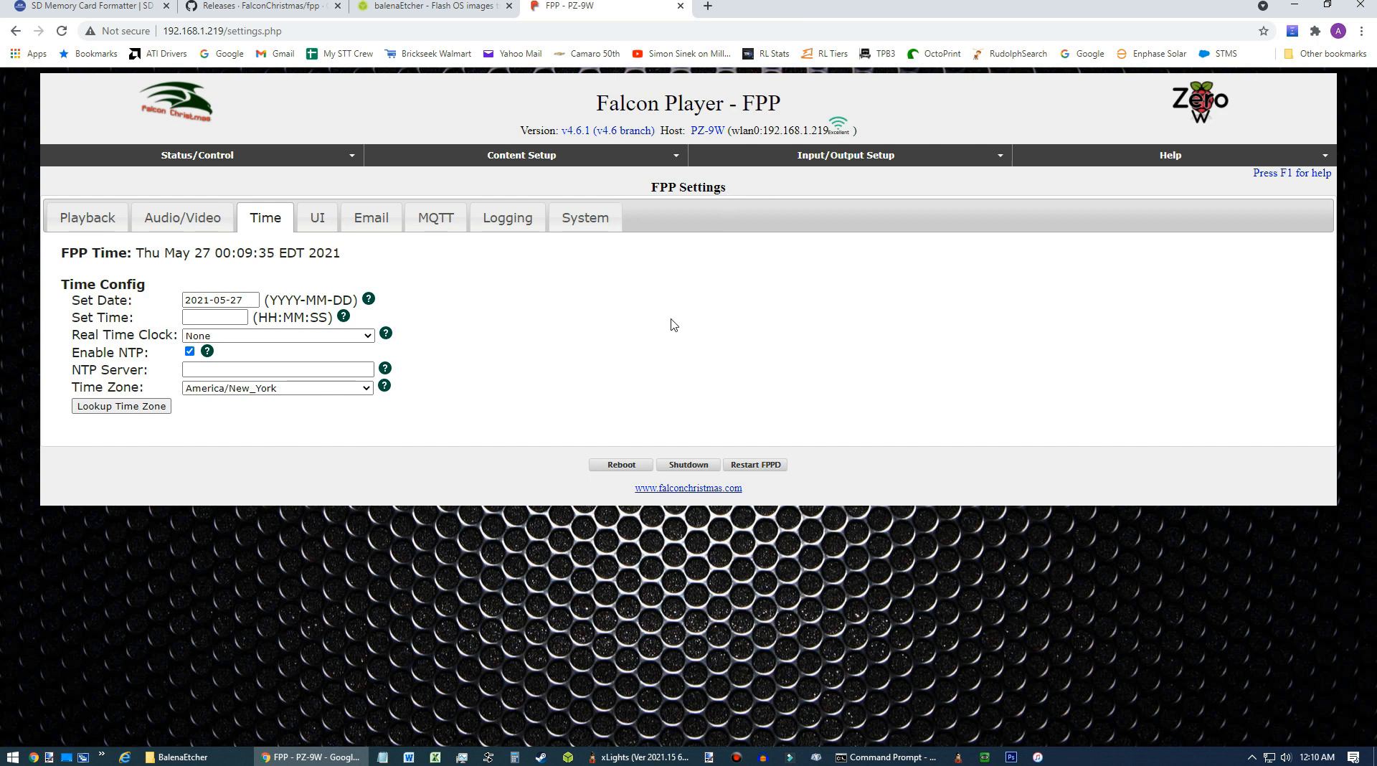
Open the status page and examine the FPP time shown there.
{"action": "left_click", "coordinate": [333, 161]}
{"action": "left_click", "coordinate": [118, 176]}
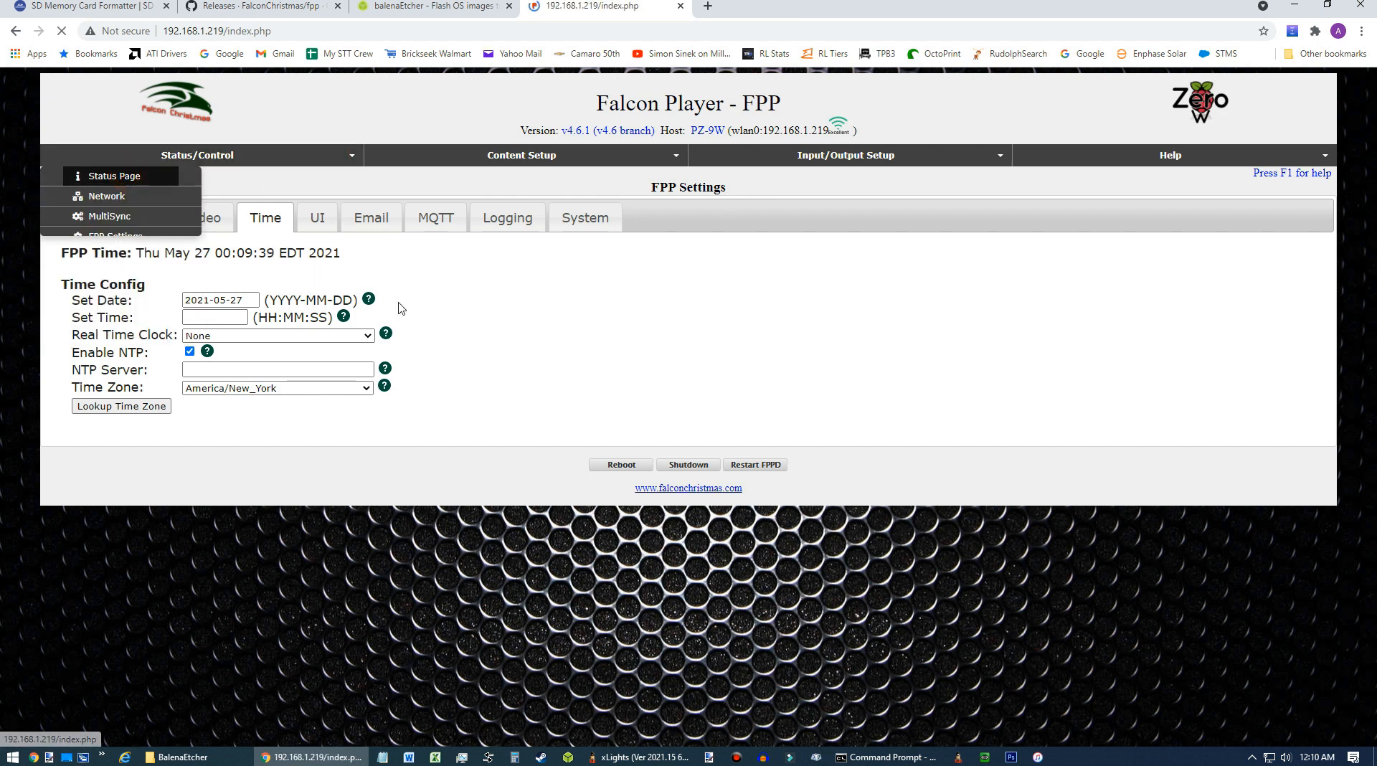
{"action": "left_click_drag", "start_coordinate": [164, 243], "coordinate": [259, 240]}
{"action": "left_click", "coordinate": [247, 242]}
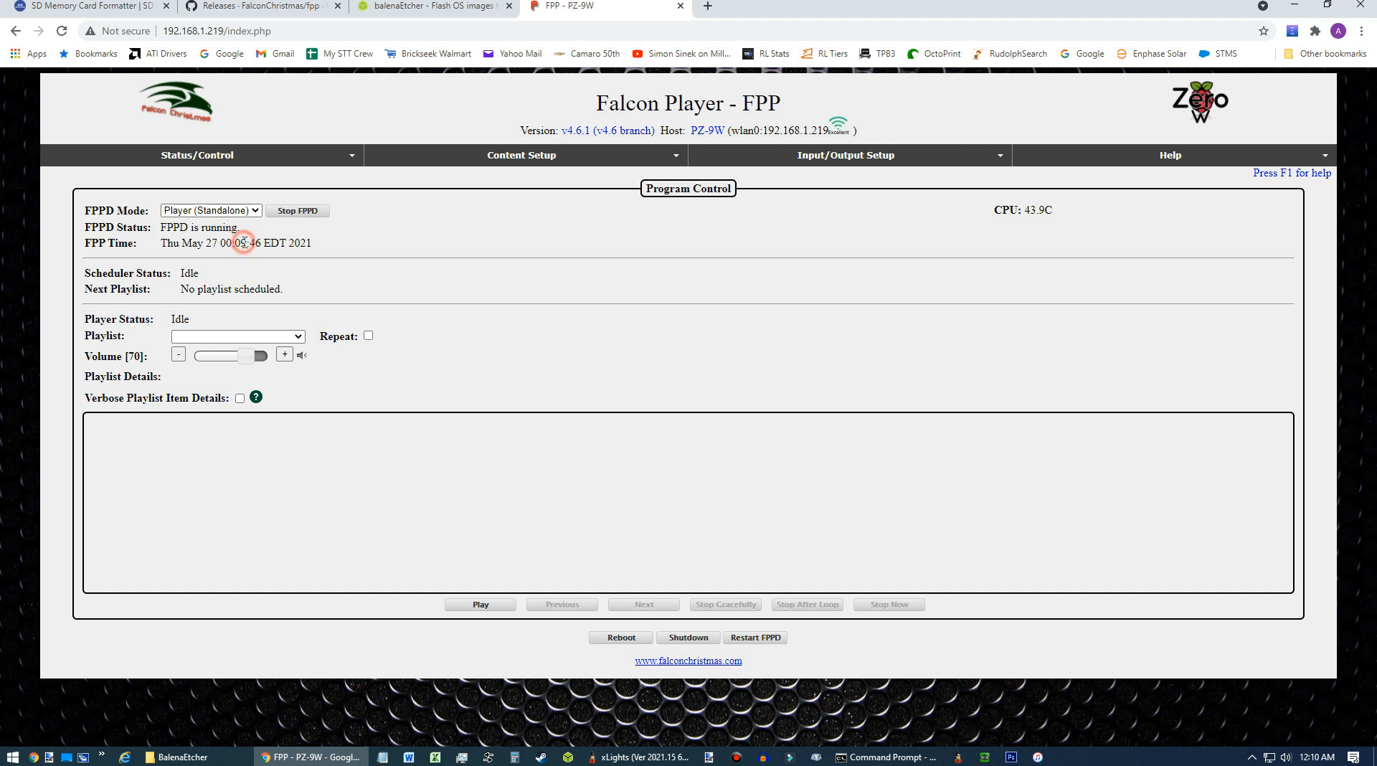
{"action": "left_click_drag", "start_coordinate": [264, 244], "coordinate": [286, 243]}
{"action": "left_click", "coordinate": [323, 243]}
{"action": "left_click", "coordinate": [269, 266]}
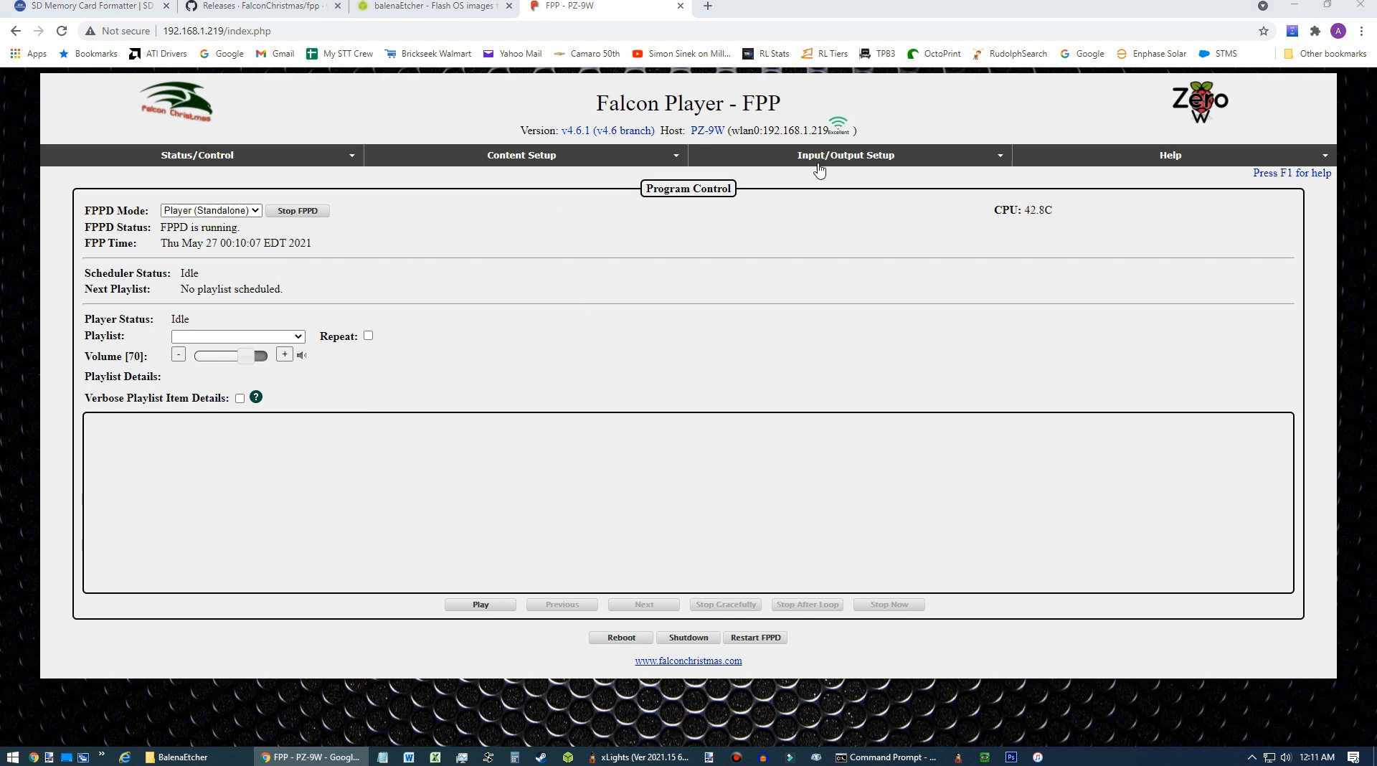
Open Channel Outputs and add an RPIWS281X output on the Pi Pixel Strings tab.
{"action": "left_click", "coordinate": [852, 166]}
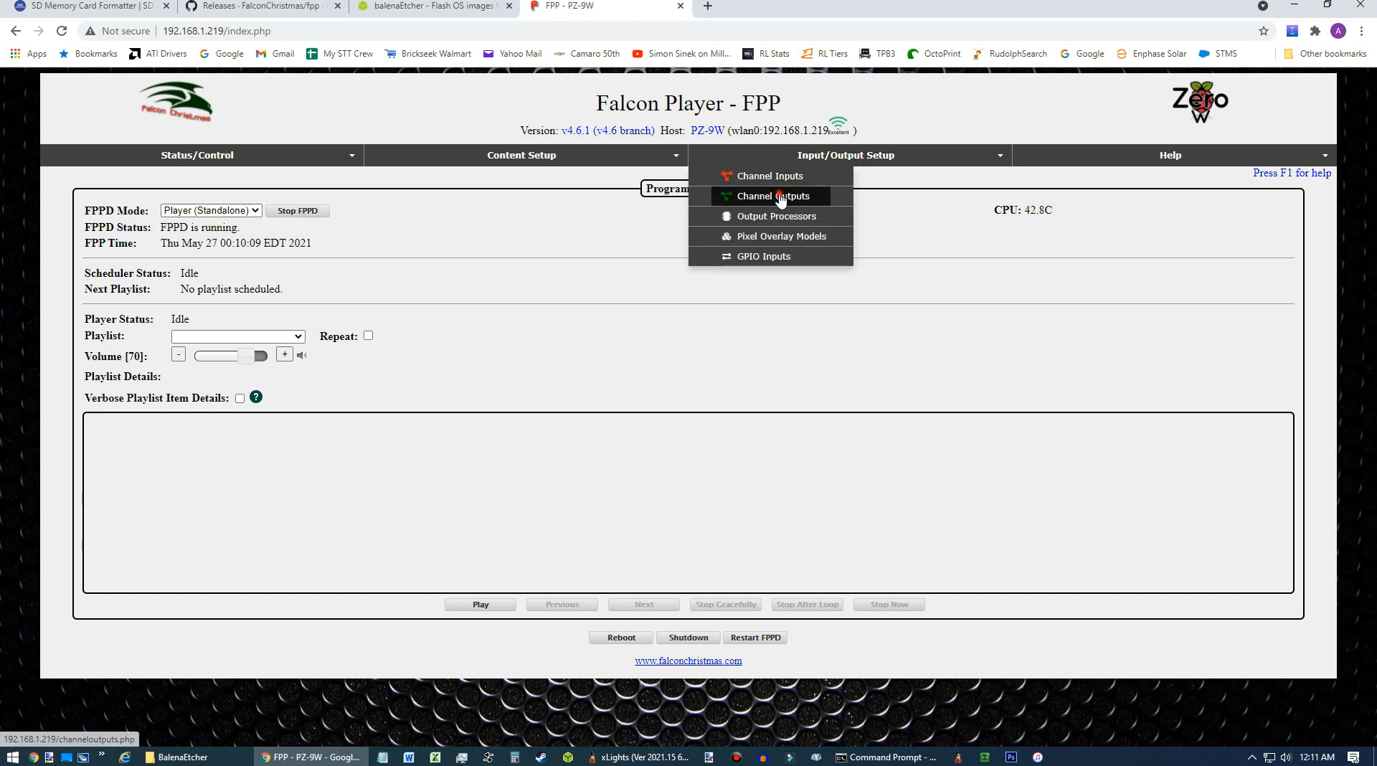
{"action": "left_click", "coordinate": [782, 196]}
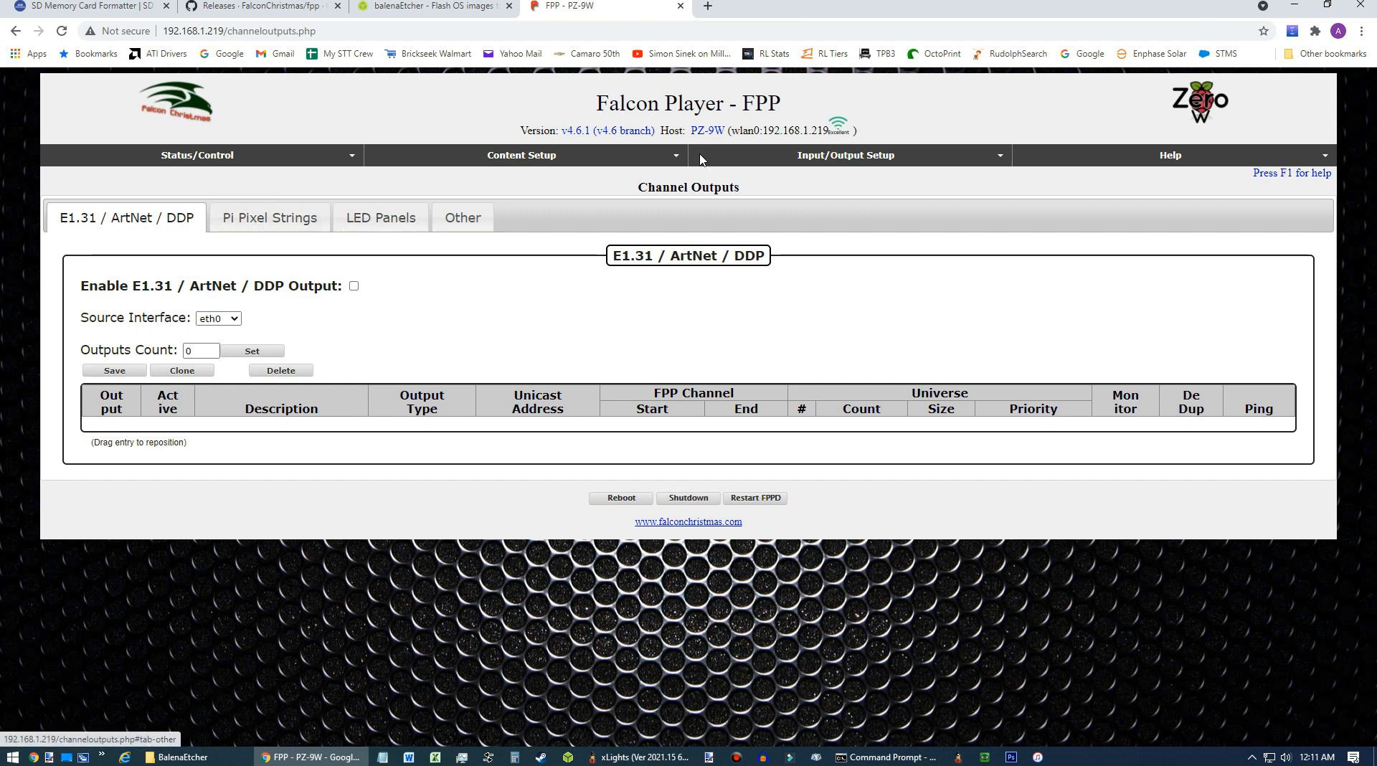
{"action": "left_click", "coordinate": [853, 160]}
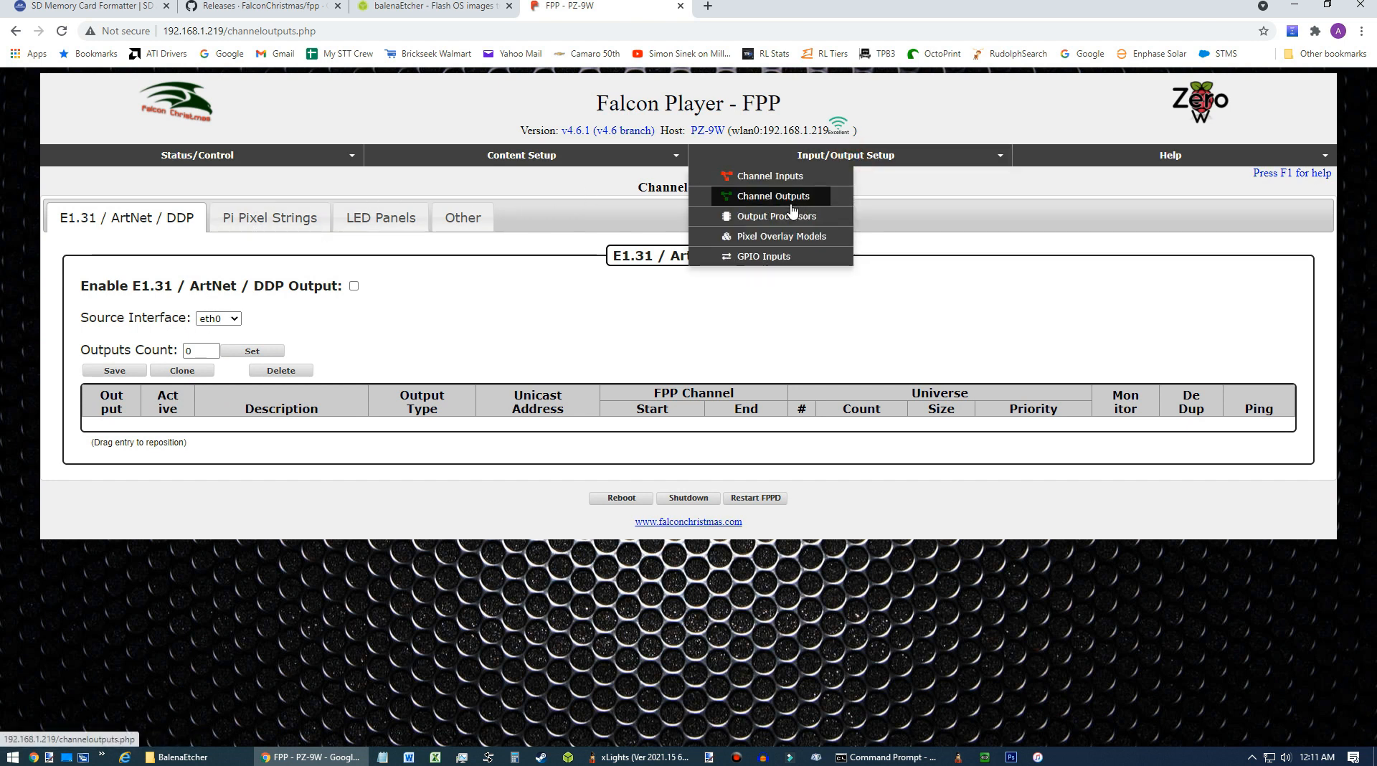
{"action": "left_click", "coordinate": [252, 215]}
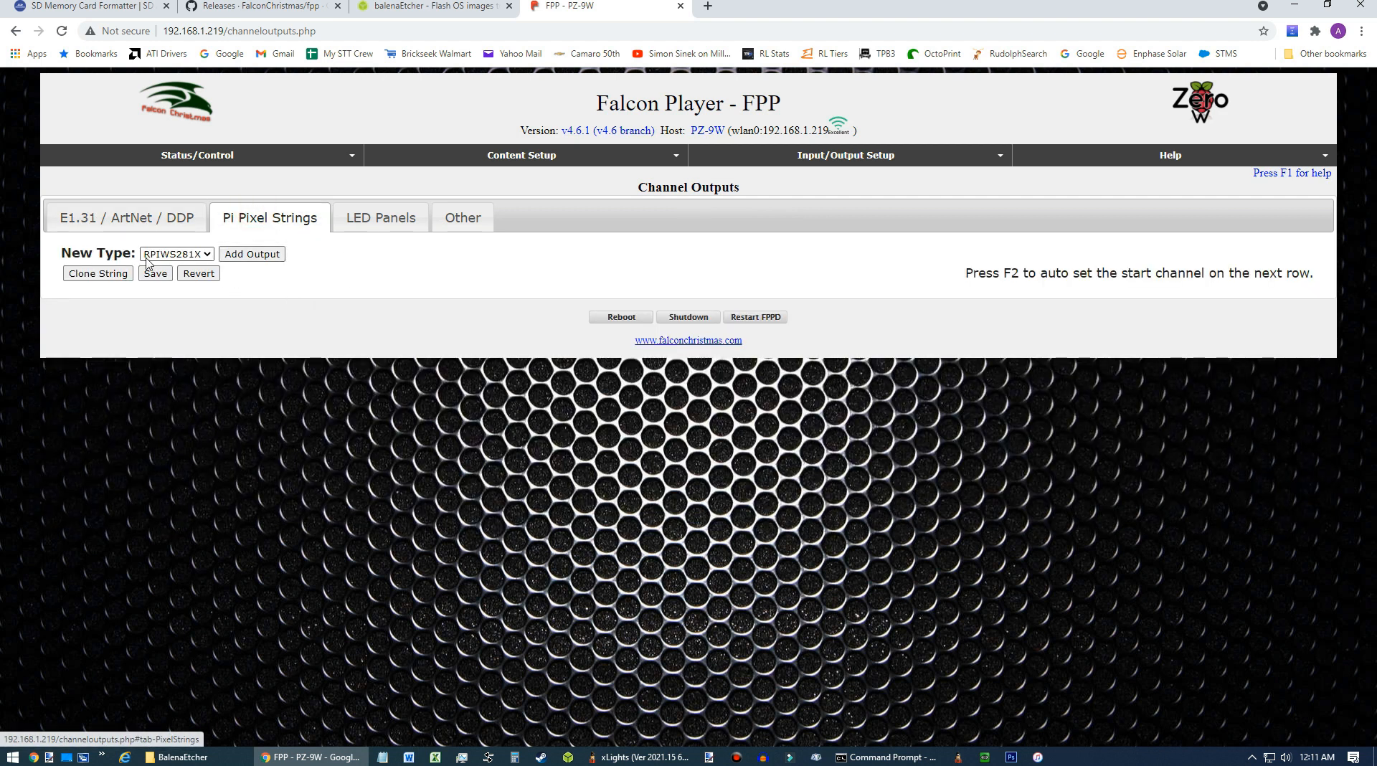
{"action": "left_click", "coordinate": [242, 255]}
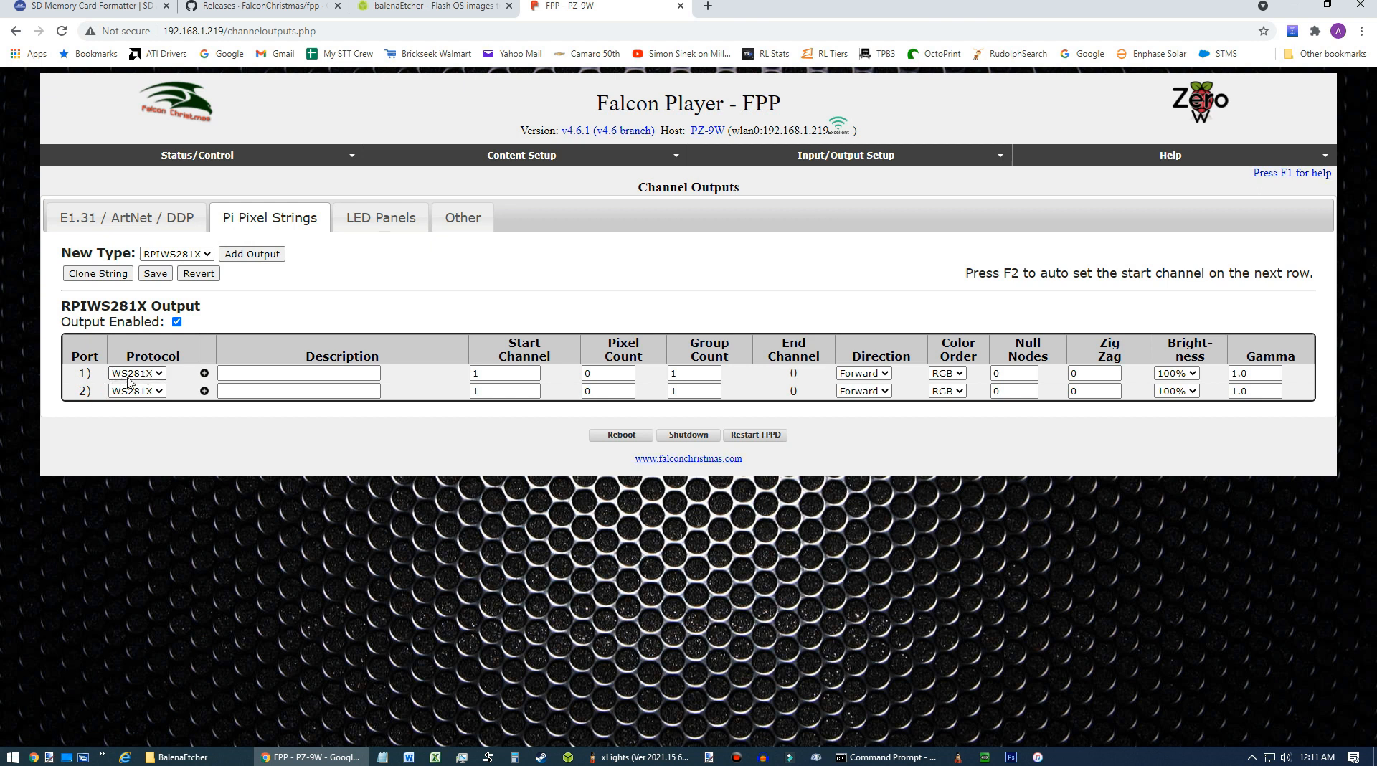
Name the two pixel ports HatTop and HatBot.
{"action": "left_click", "coordinate": [318, 372]}
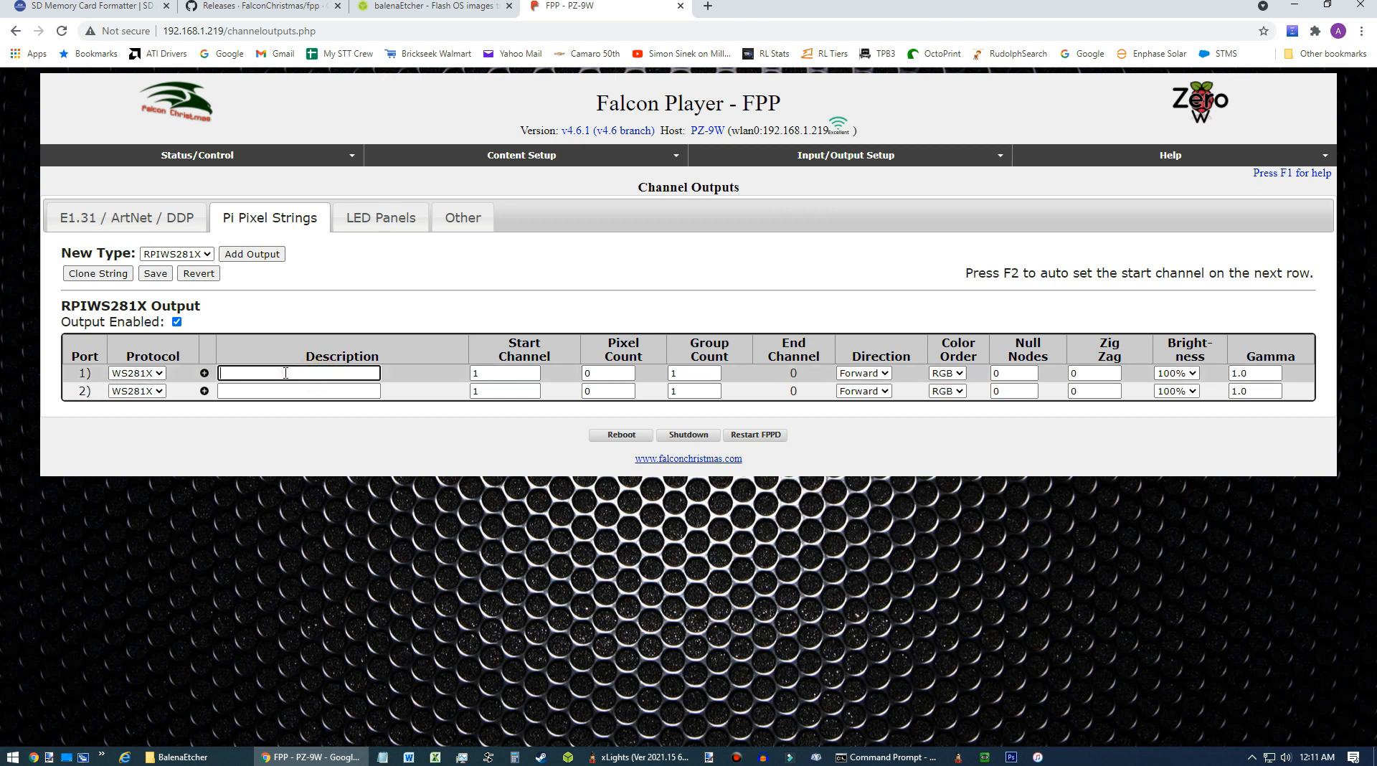
{"action": "type", "text": "HatTop"}
{"action": "left_click", "coordinate": [255, 392]}
{"action": "type", "text": "HatBot"}
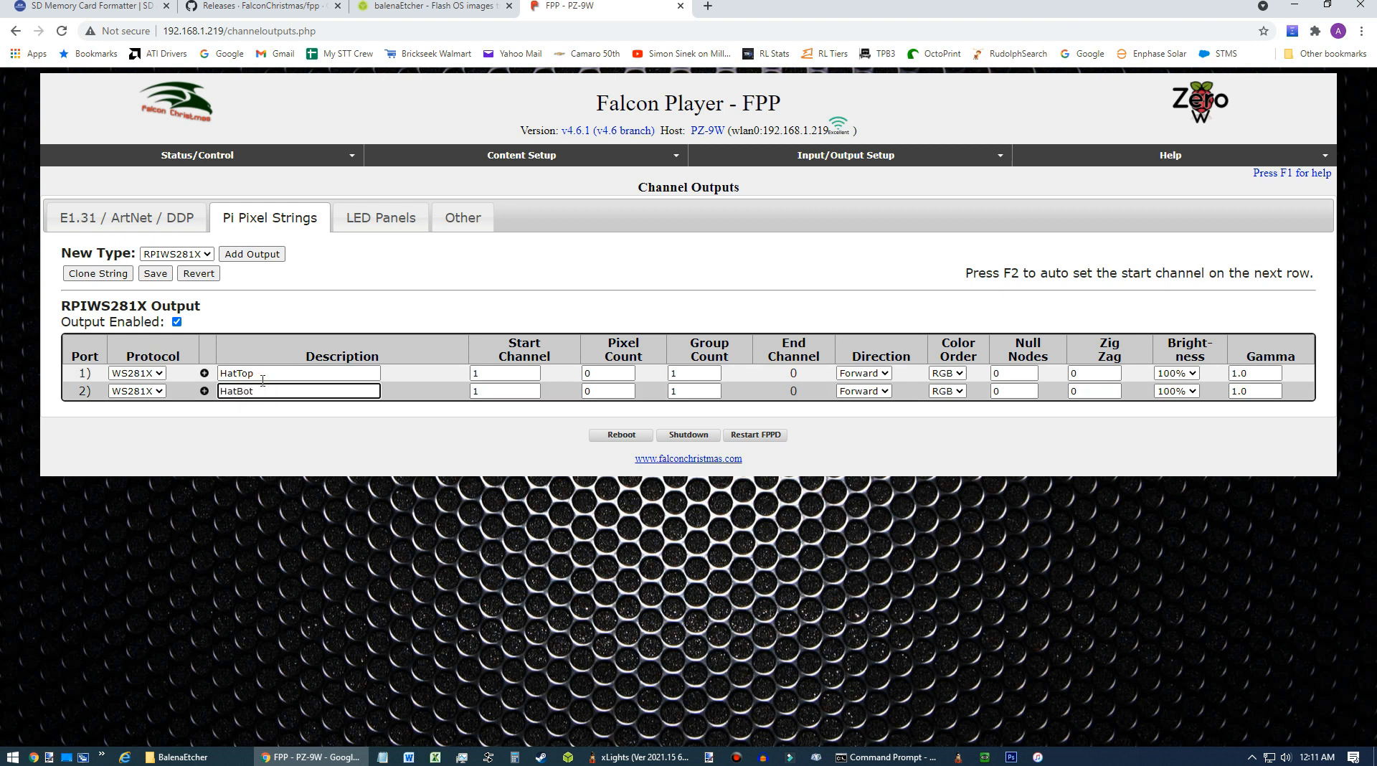
Set both ports' pixel counts to 512, with port 2 starting at channel 1537.
{"action": "left_click", "coordinate": [509, 374]}
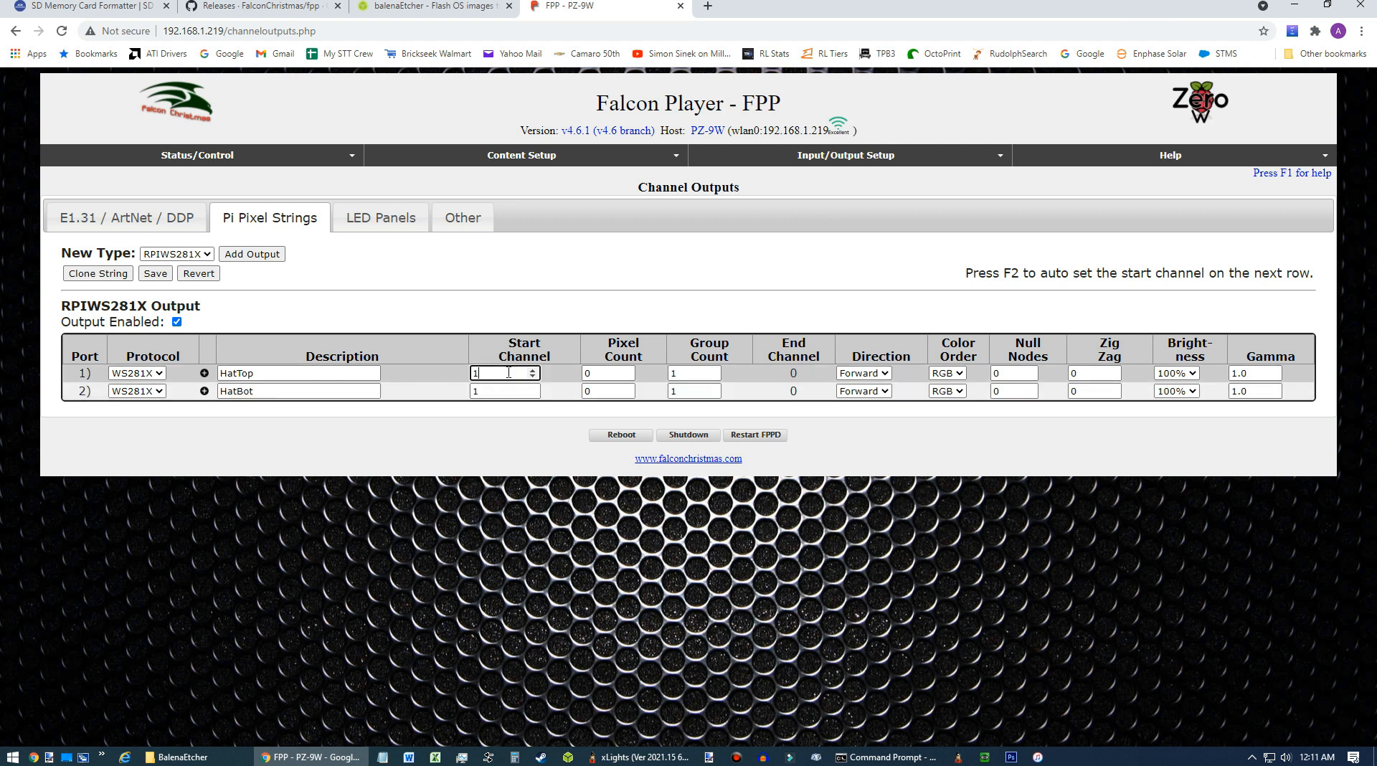
{"action": "key", "text": "Tab"}
{"action": "type", "text": "512"}
{"action": "key", "text": "Tab"}
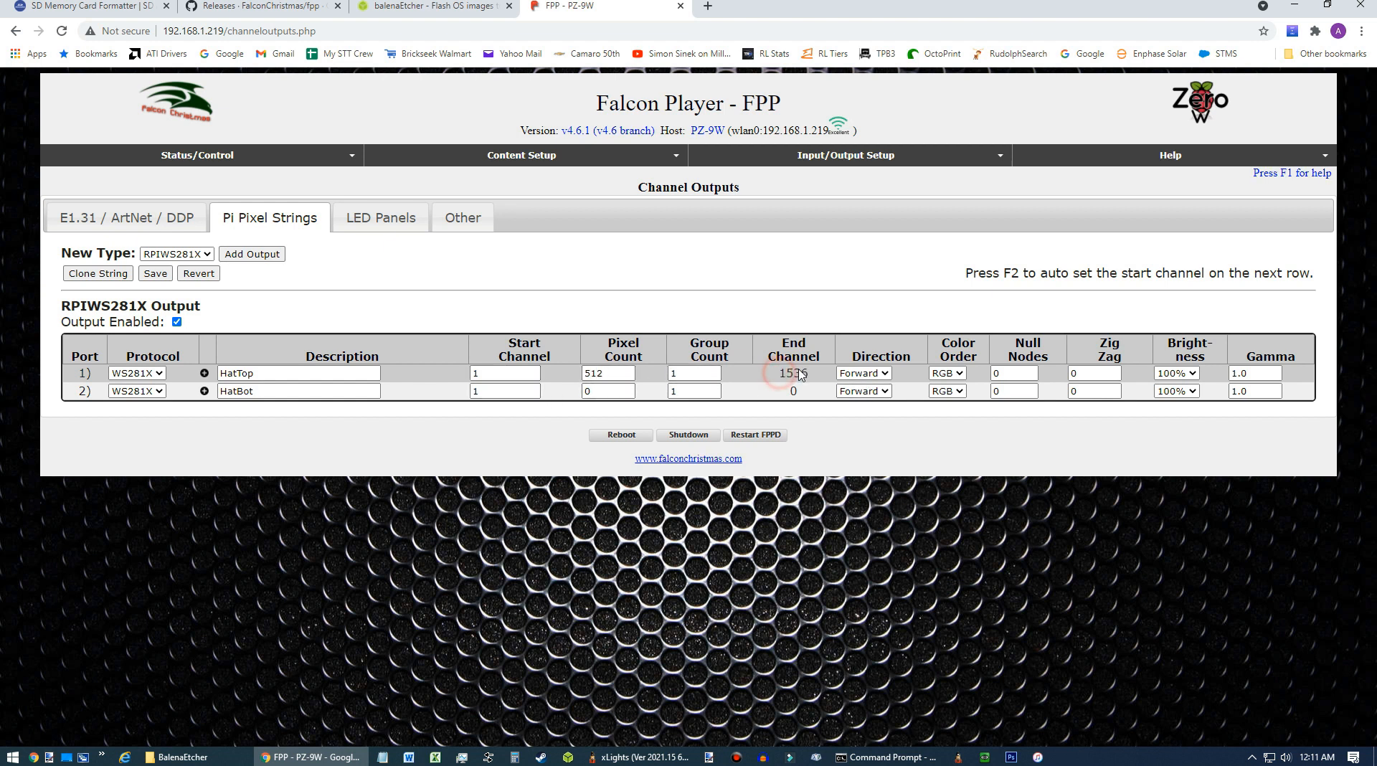
{"action": "left_click", "coordinate": [504, 391]}
{"action": "left_click_drag", "start_coordinate": [504, 391], "coordinate": [450, 402]}
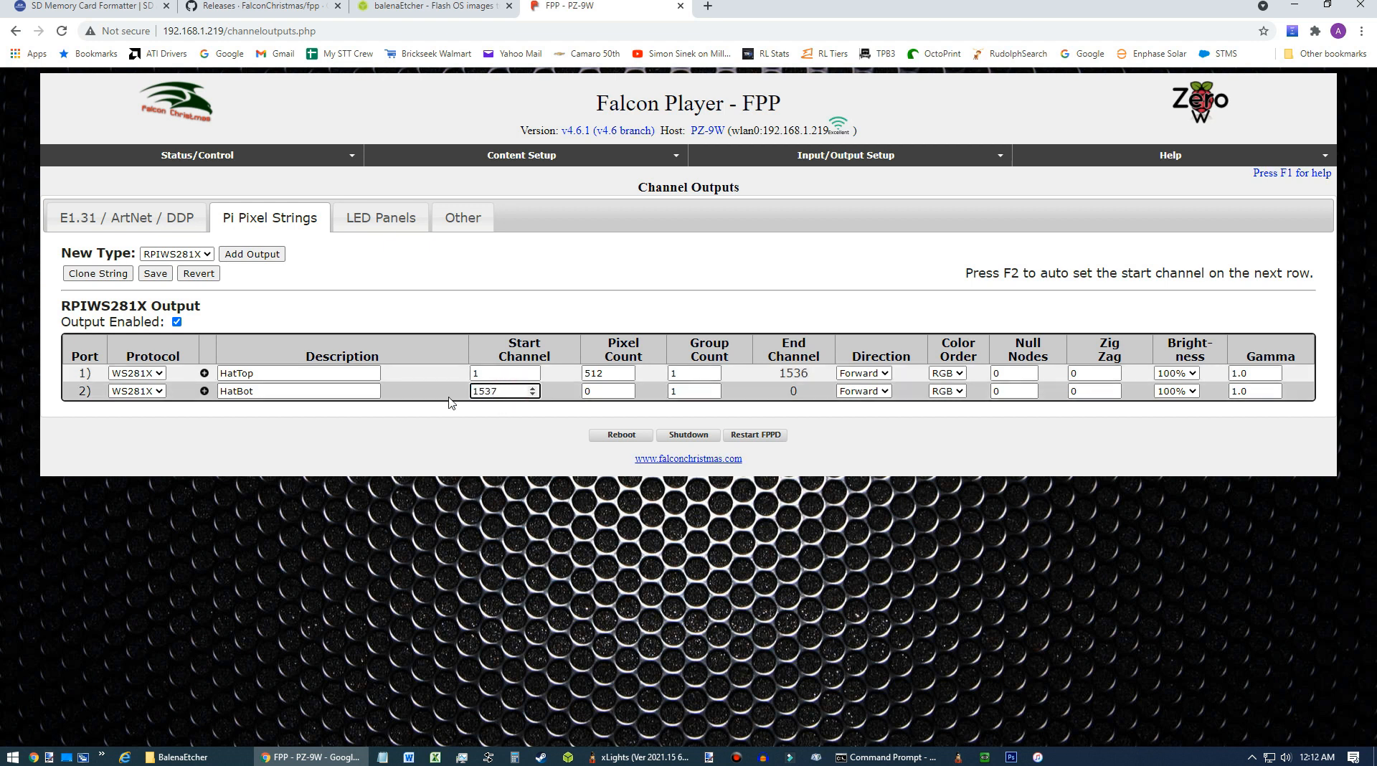
{"action": "left_click", "coordinate": [623, 393]}
{"action": "type", "text": "512"}
{"action": "key", "text": "Tab"}
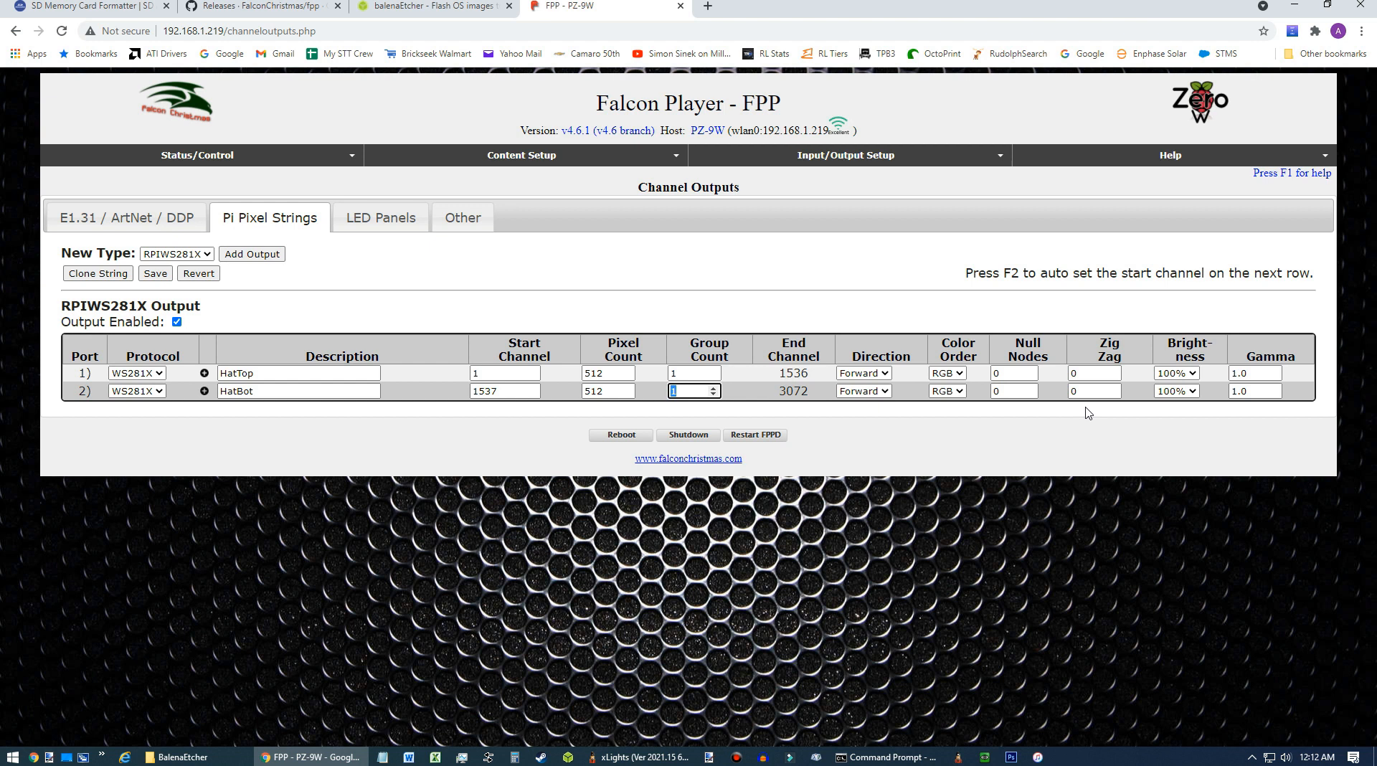
Set the color order of both pixel ports to GRB.
{"action": "left_click", "coordinate": [961, 373]}
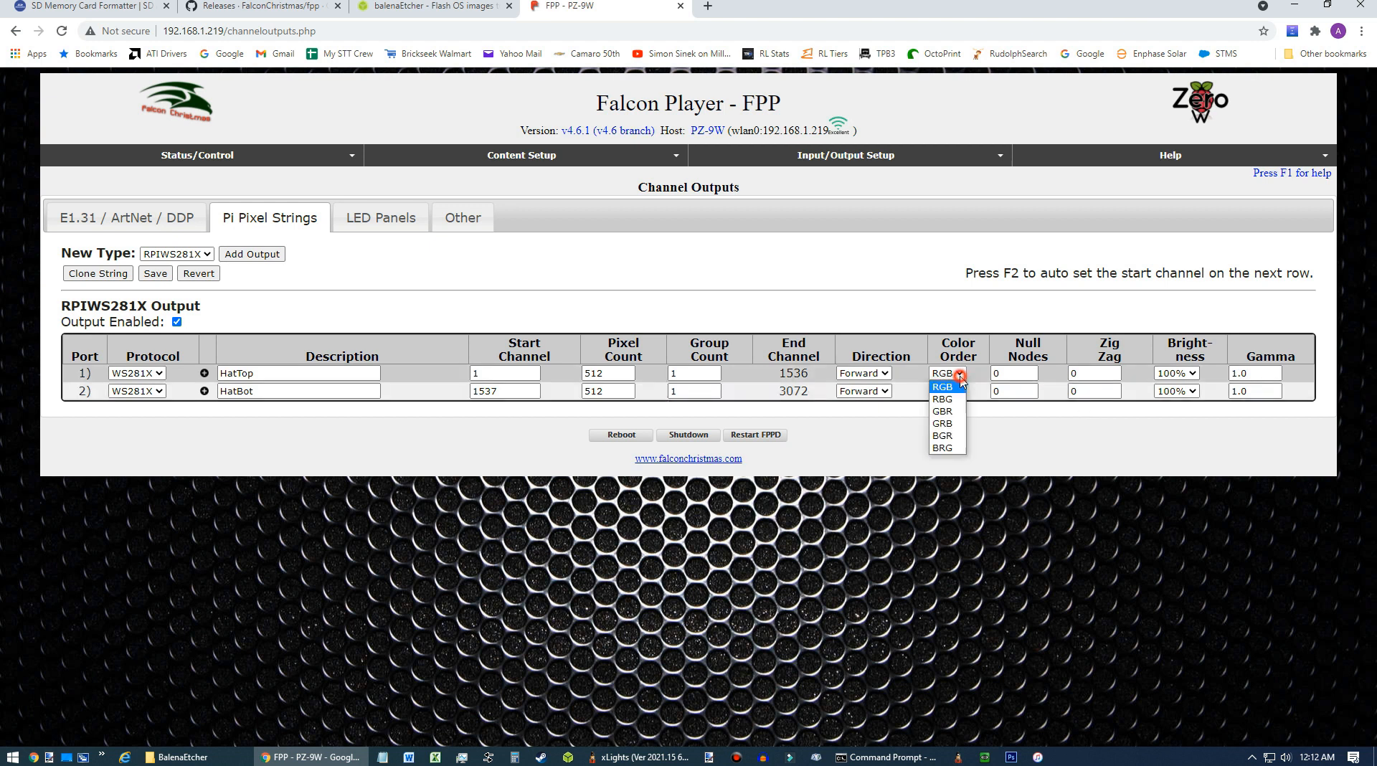
{"action": "left_click", "coordinate": [954, 423]}
{"action": "left_click", "coordinate": [948, 391]}
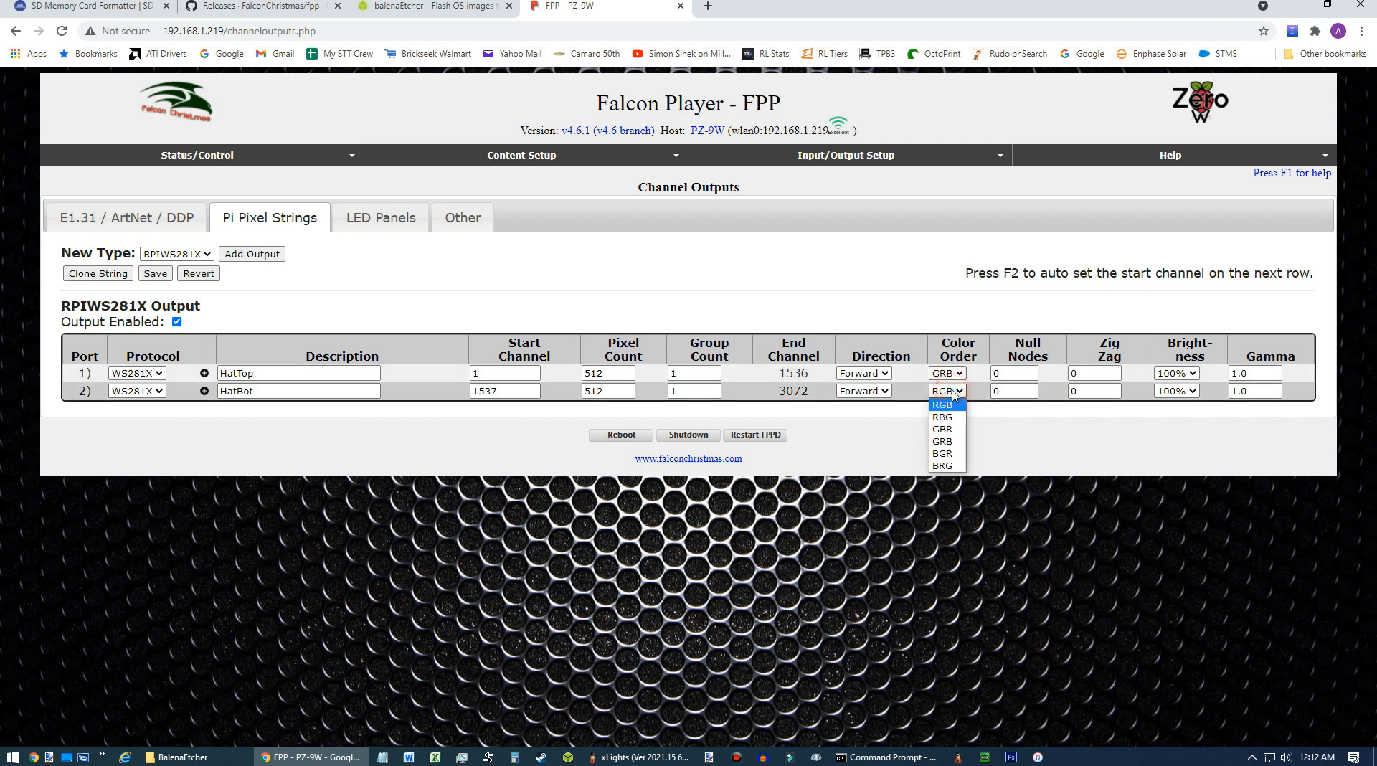
{"action": "left_click", "coordinate": [948, 442]}
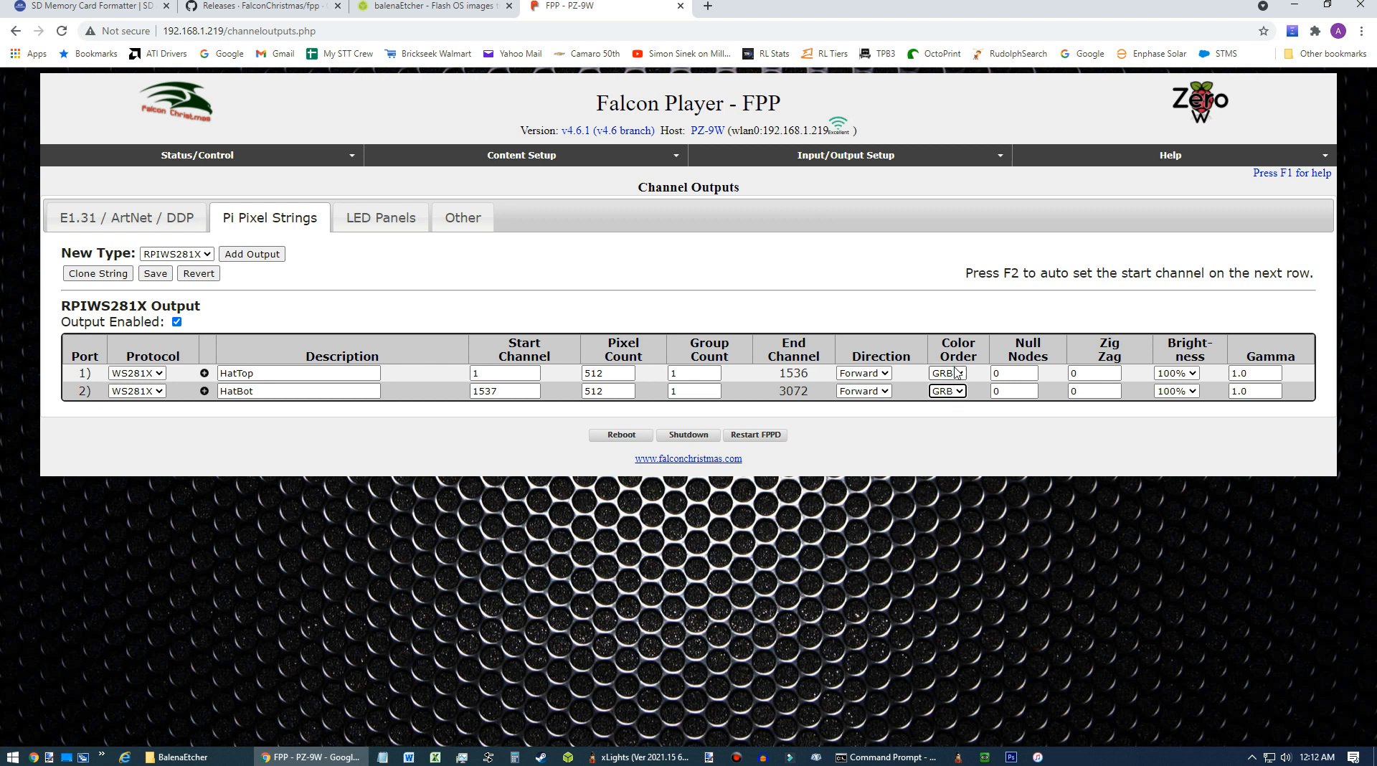
Set the brightness of both pixel ports to 5% and save the channel outputs.
{"action": "left_click", "coordinate": [1176, 372]}
{"action": "left_click", "coordinate": [1167, 618]}
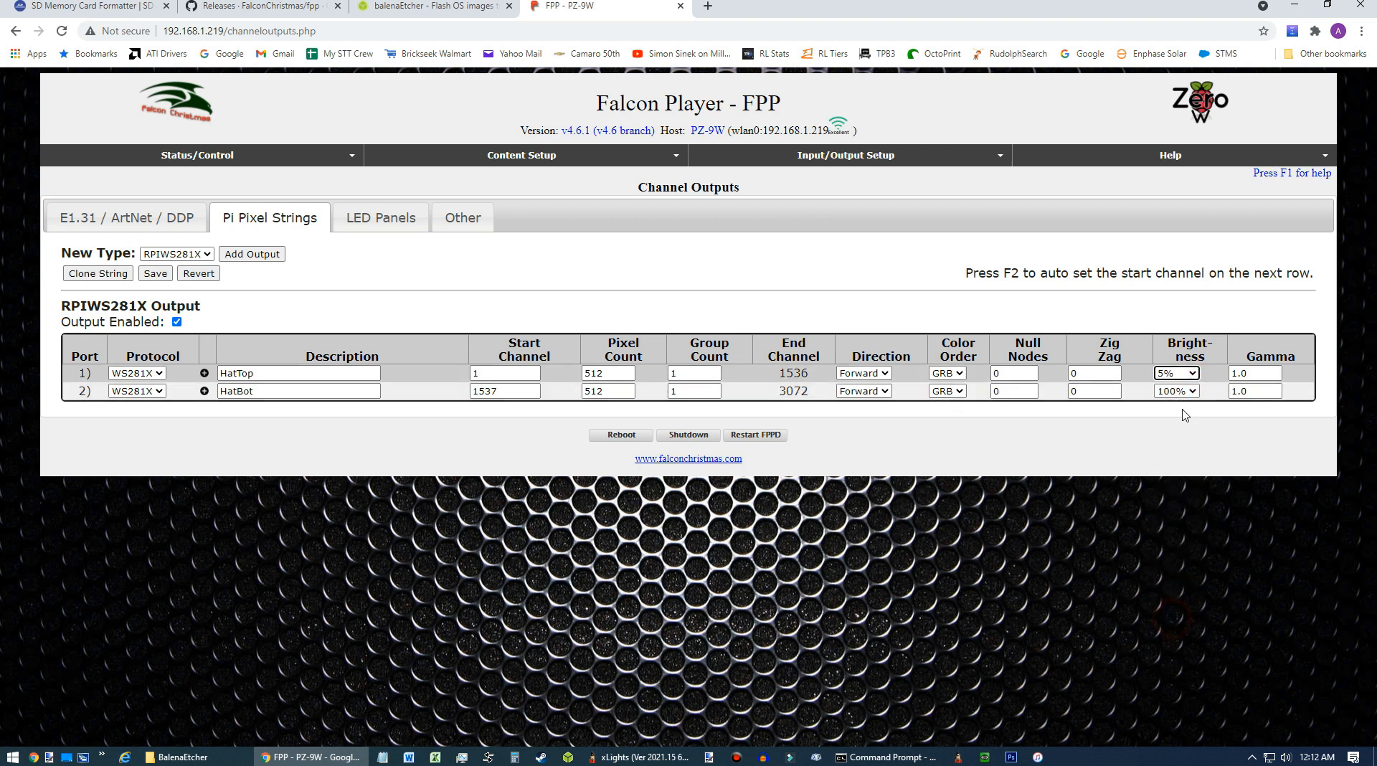
{"action": "left_click", "coordinate": [1177, 391]}
{"action": "left_click", "coordinate": [1163, 636]}
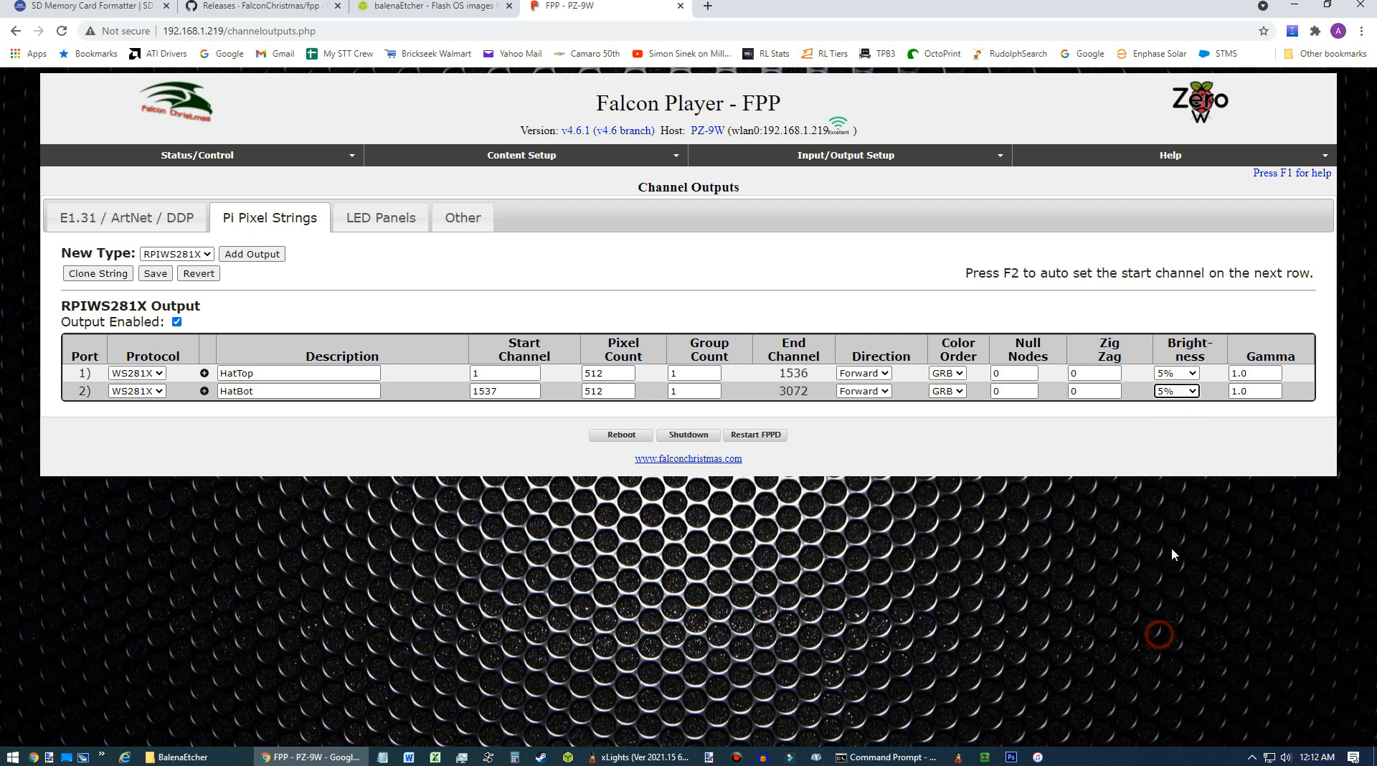
{"action": "left_click", "coordinate": [1159, 413]}
{"action": "left_click", "coordinate": [155, 273]}
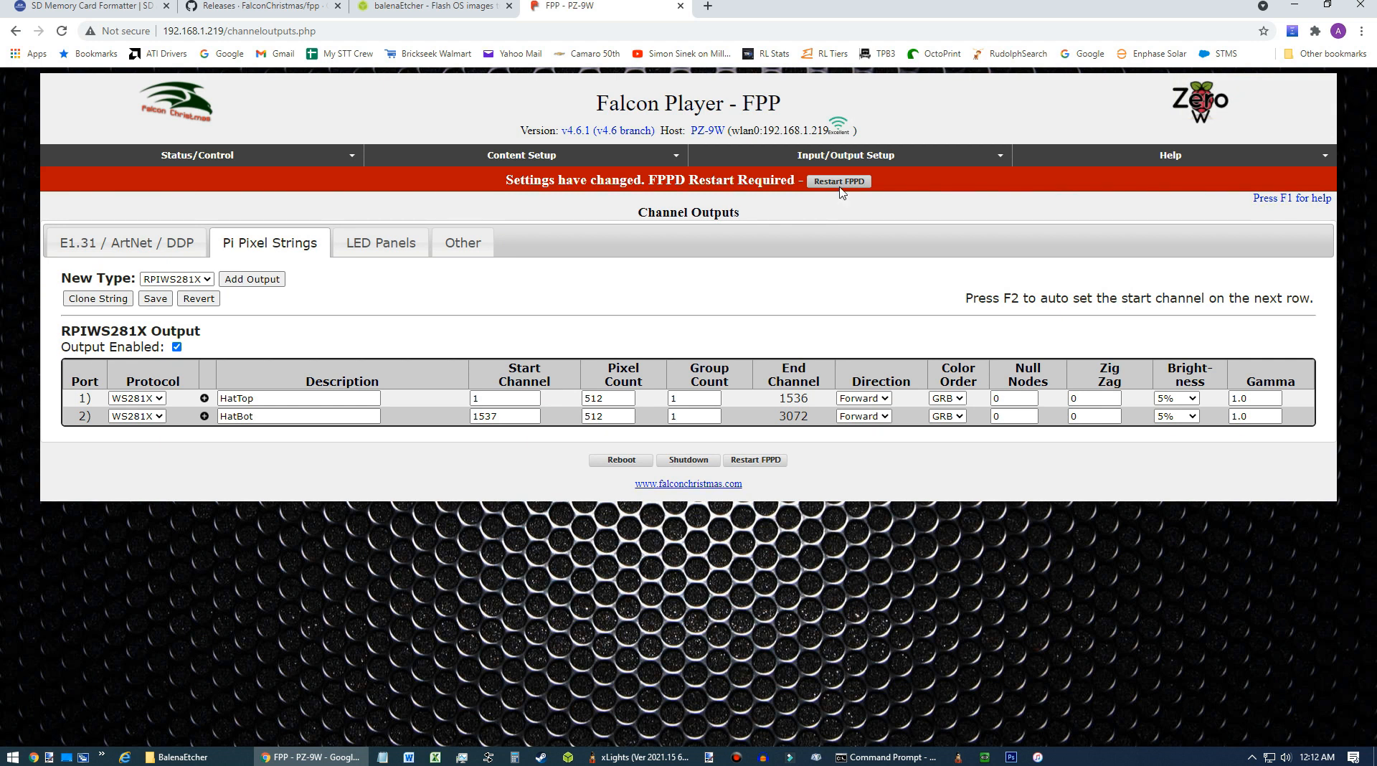
Restart FPPD to apply the changed output settings.
{"action": "left_click", "coordinate": [839, 183]}
{"action": "left_click", "coordinate": [213, 160]}
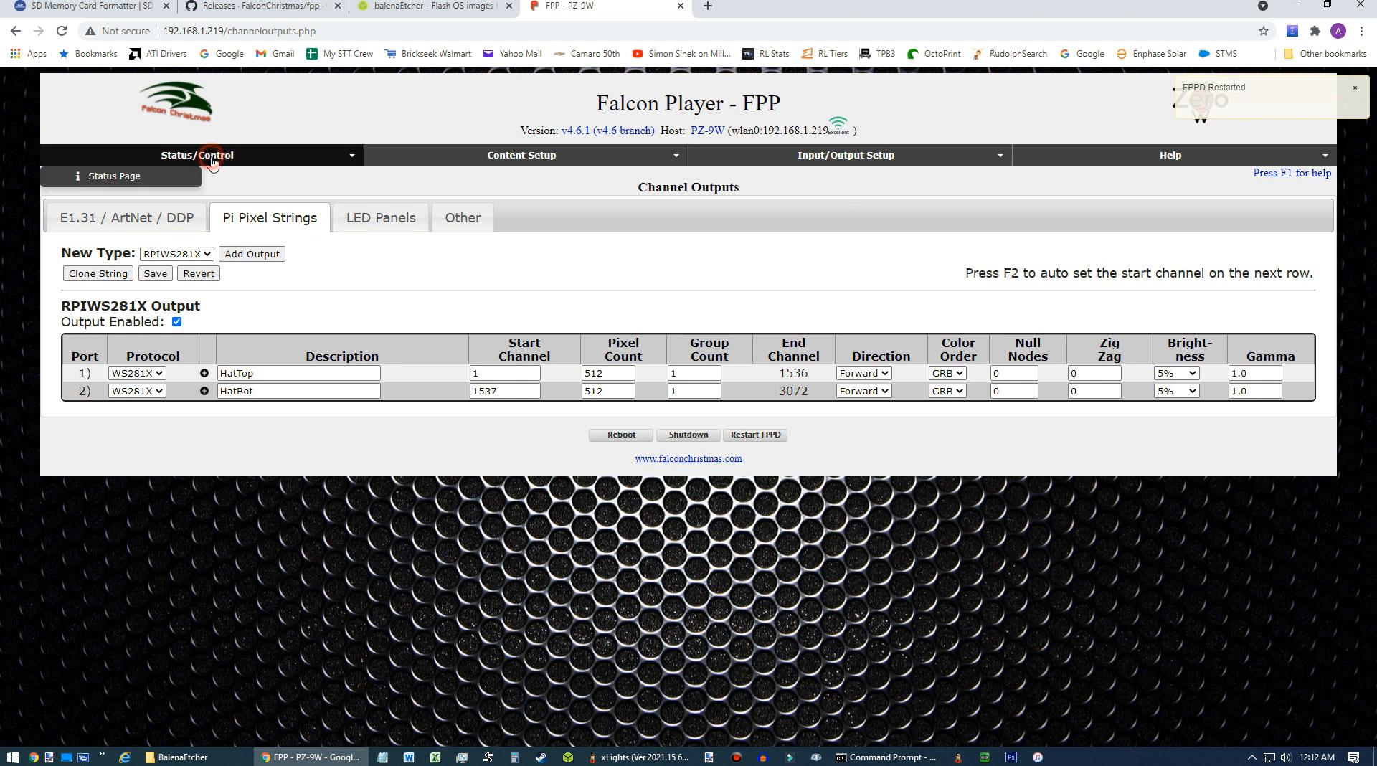
{"action": "left_click", "coordinate": [115, 337]}
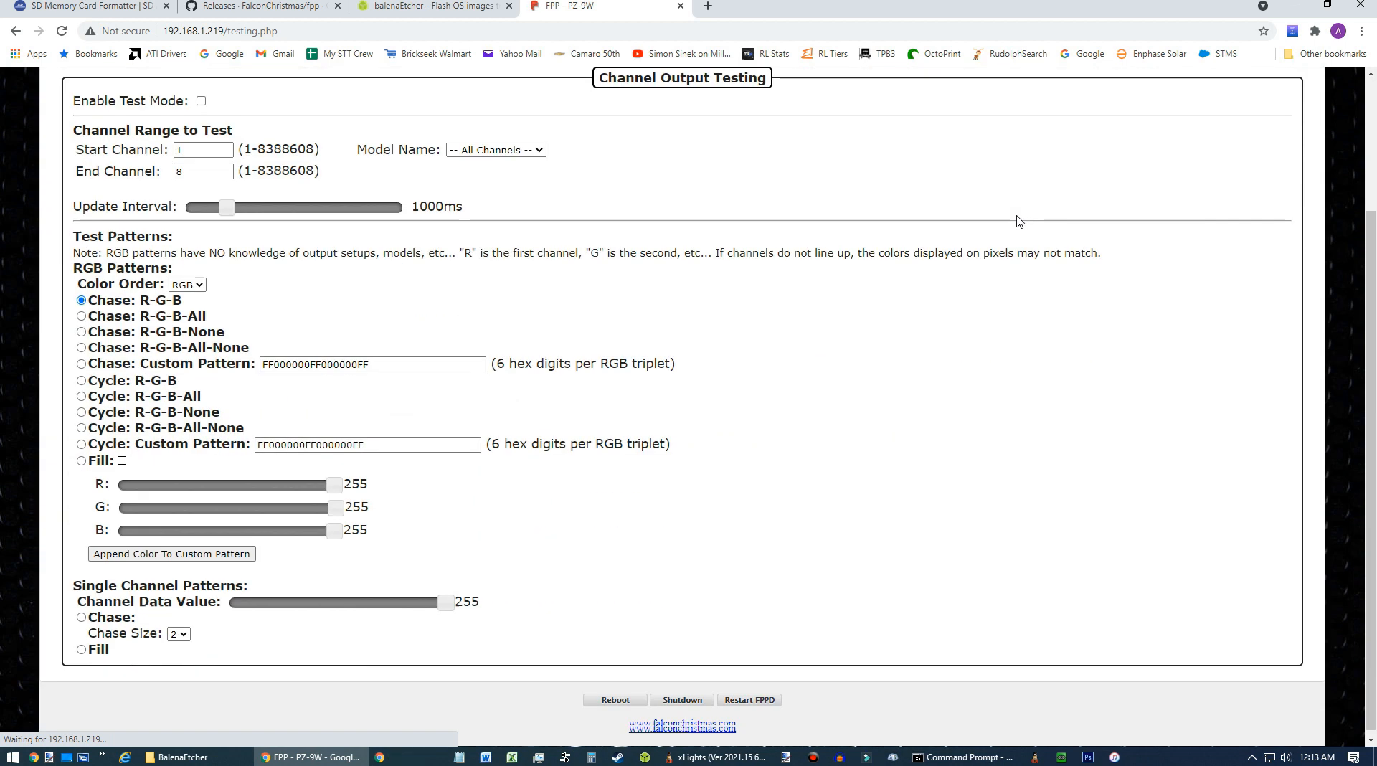
Return to the status page and check the ping replies from the Pi in the command prompt.
{"action": "scroll", "coordinate": [616, 289], "scroll_direction": "up", "scroll_amount": 3}
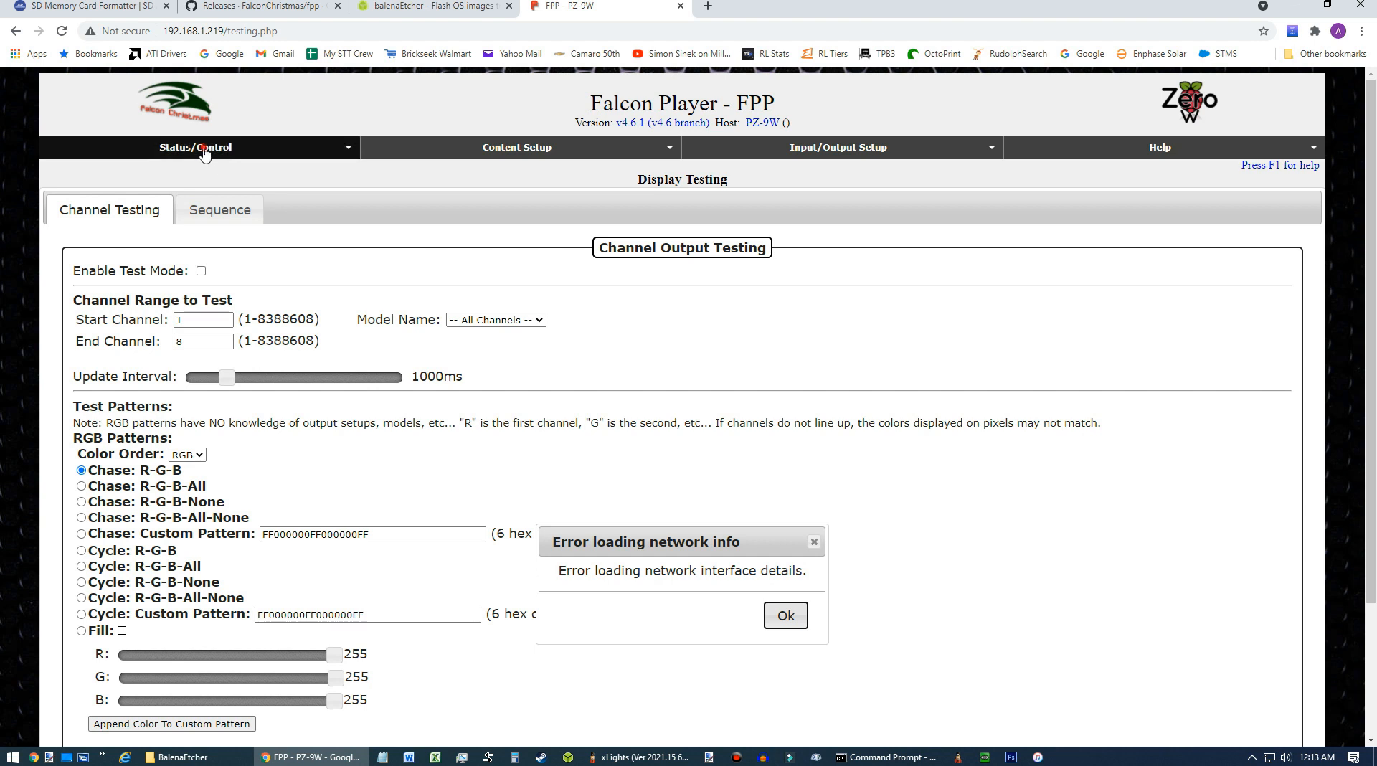
{"action": "left_click", "coordinate": [201, 148]}
{"action": "left_click", "coordinate": [129, 171]}
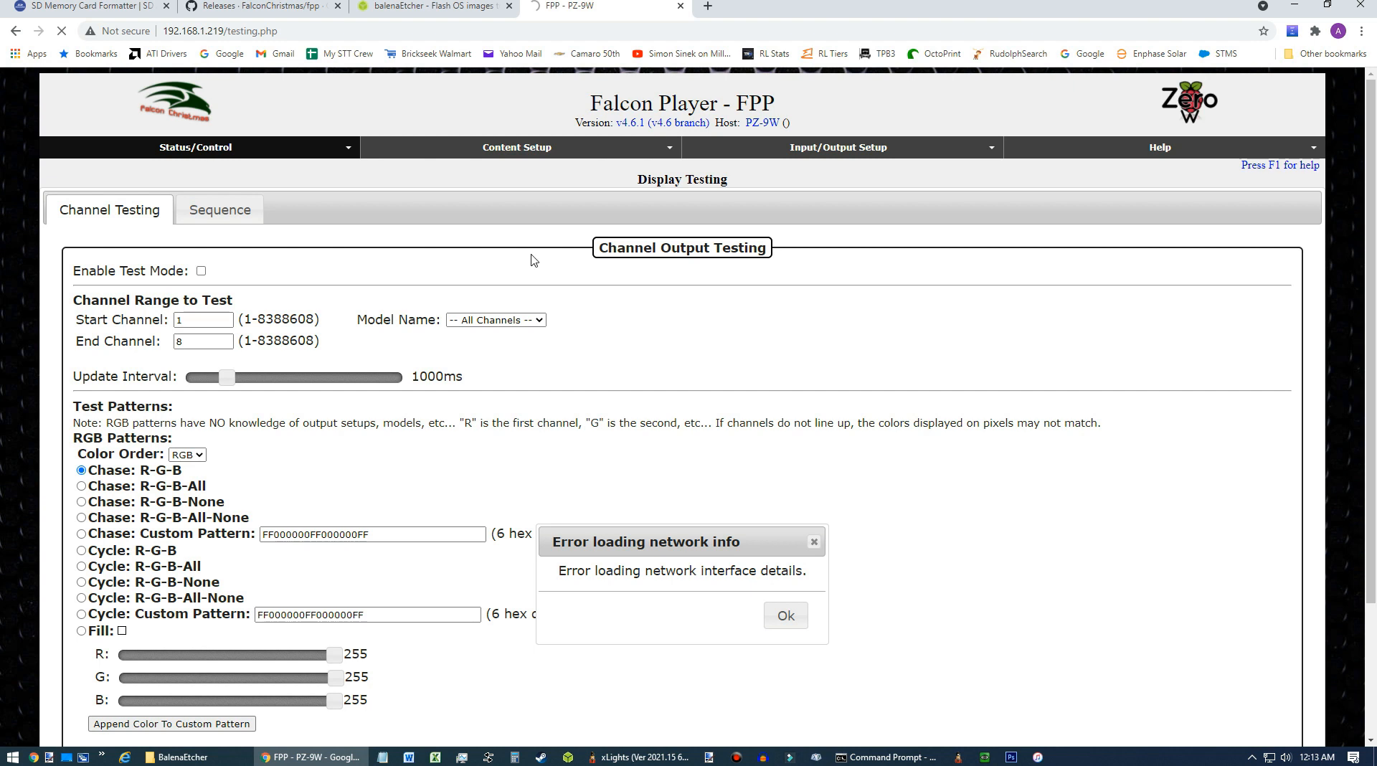
{"action": "left_click", "coordinate": [901, 759]}
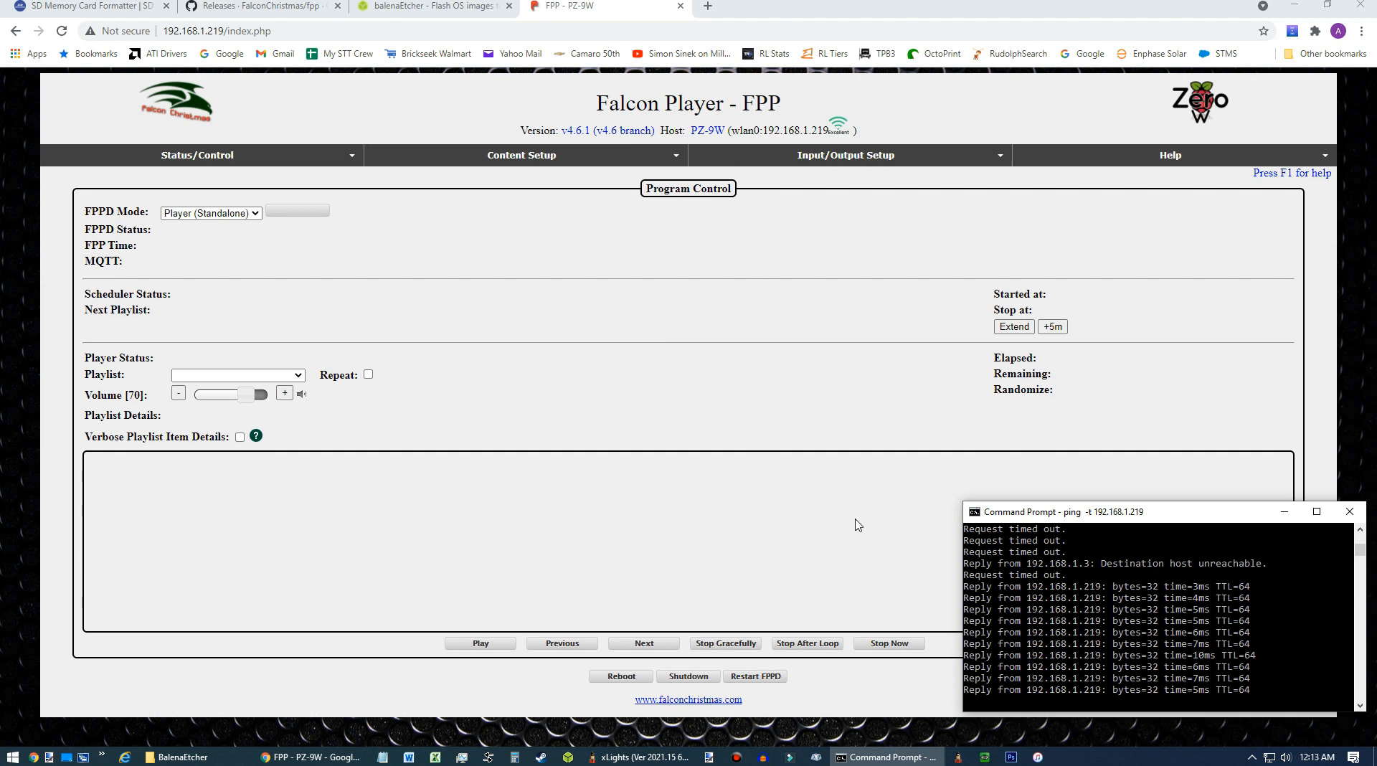
{"action": "left_click", "coordinate": [542, 281]}
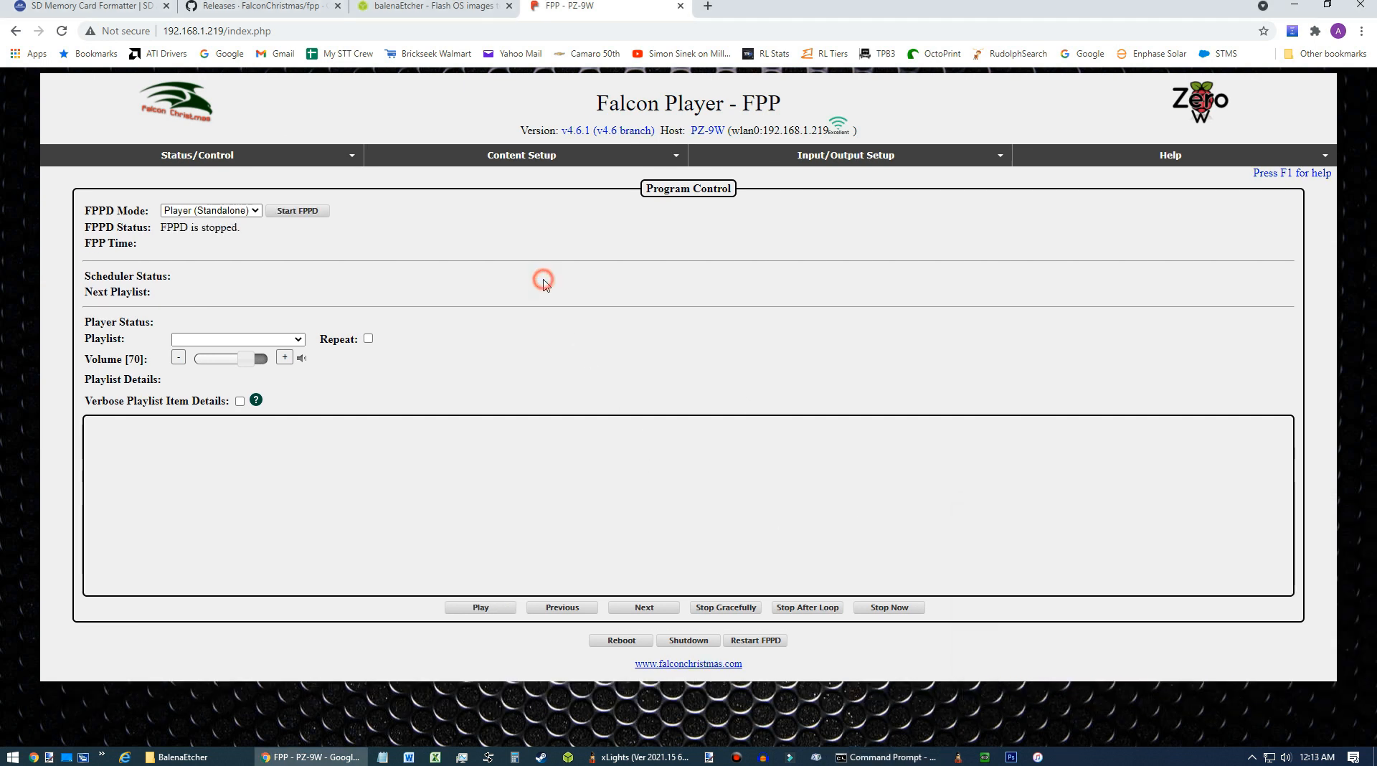
Set the FPPD mode to Bridge.
{"action": "left_click", "coordinate": [255, 211]}
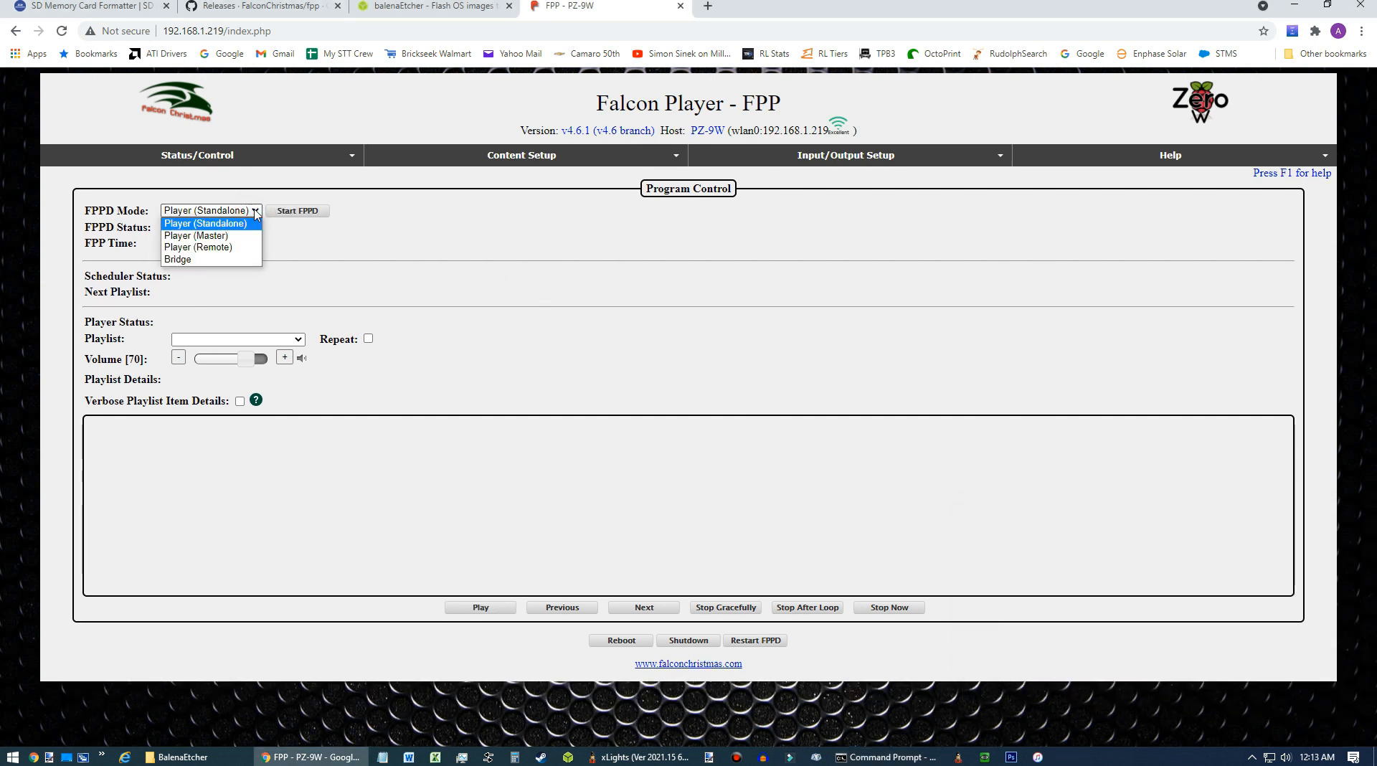
{"action": "left_click", "coordinate": [229, 259]}
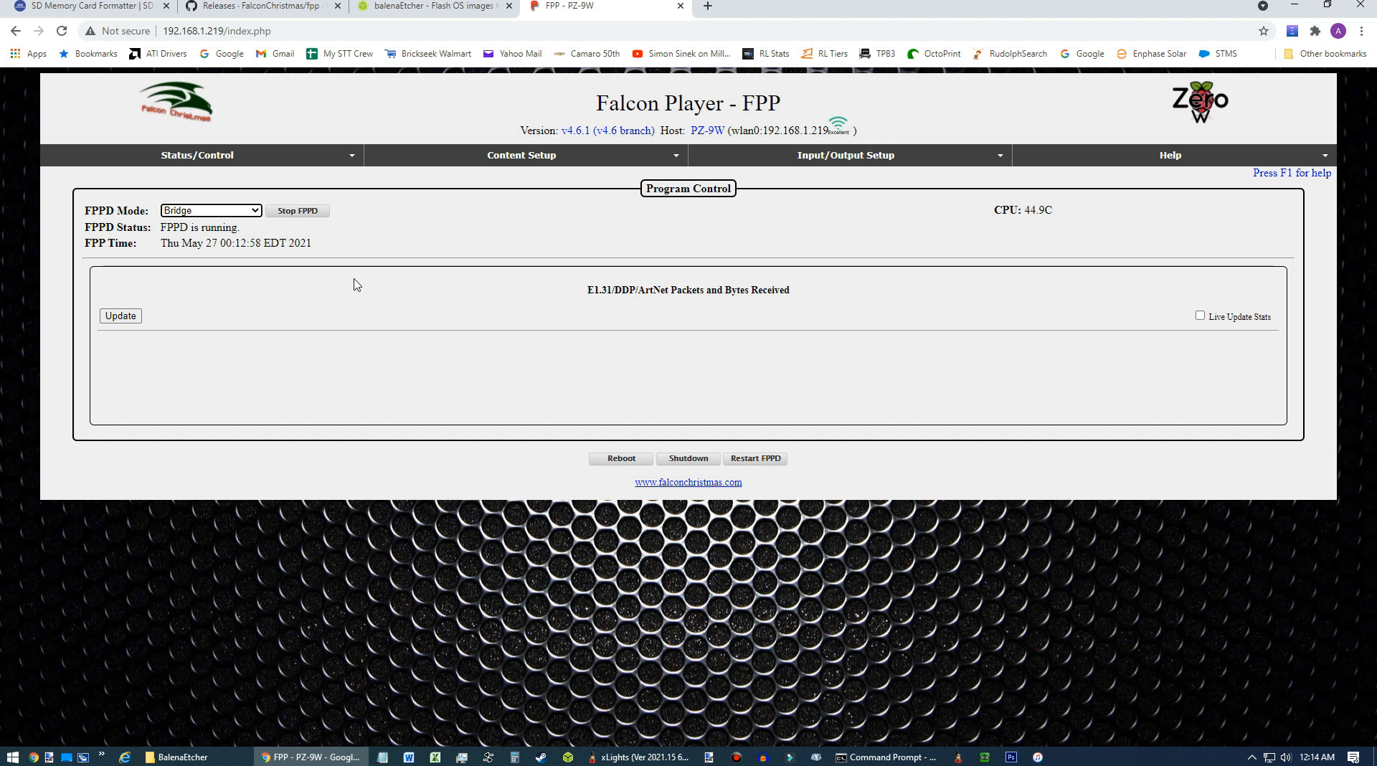
{"action": "left_click", "coordinate": [255, 210]}
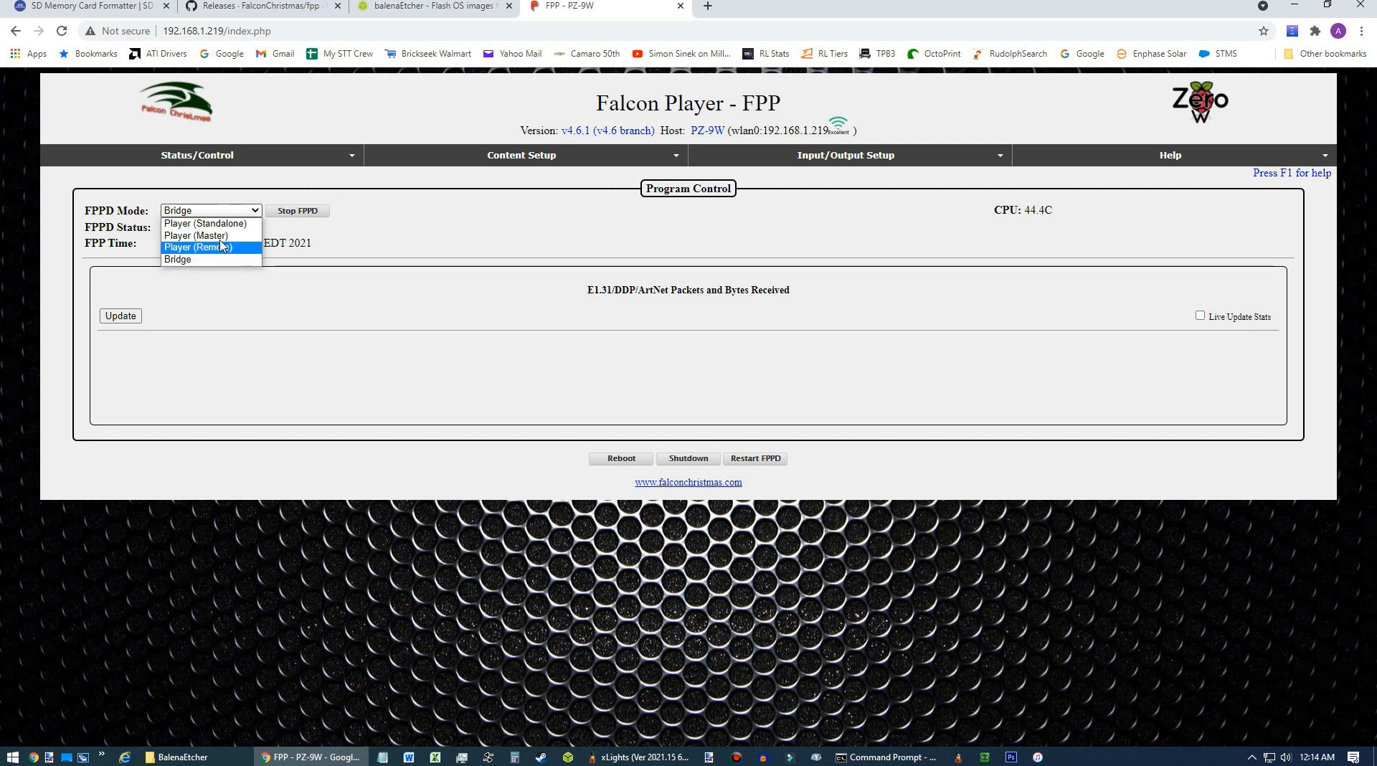
{"action": "left_click", "coordinate": [405, 237]}
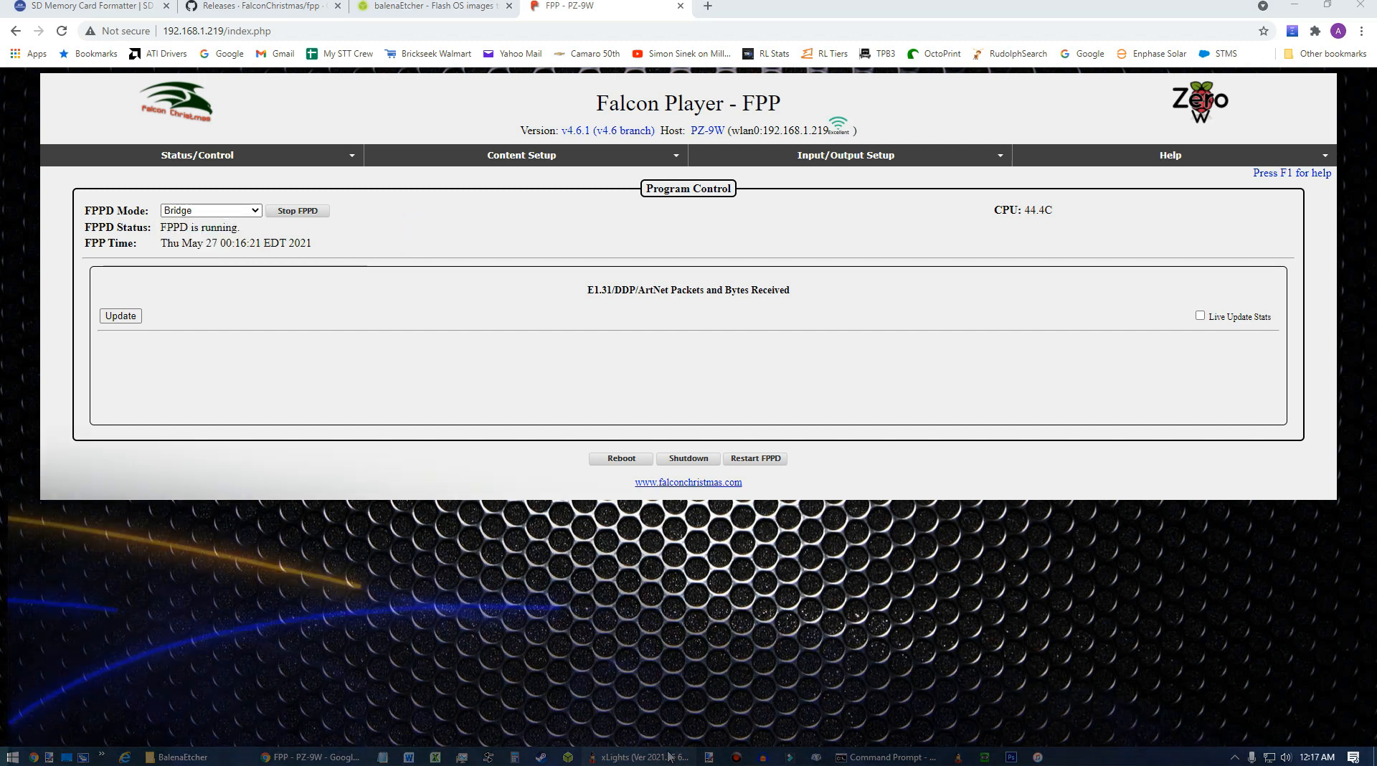
Switch to xLights and inspect the Matrix-HatTop and Matrix-HatBot models in the layout.
{"action": "left_click", "coordinate": [638, 756]}
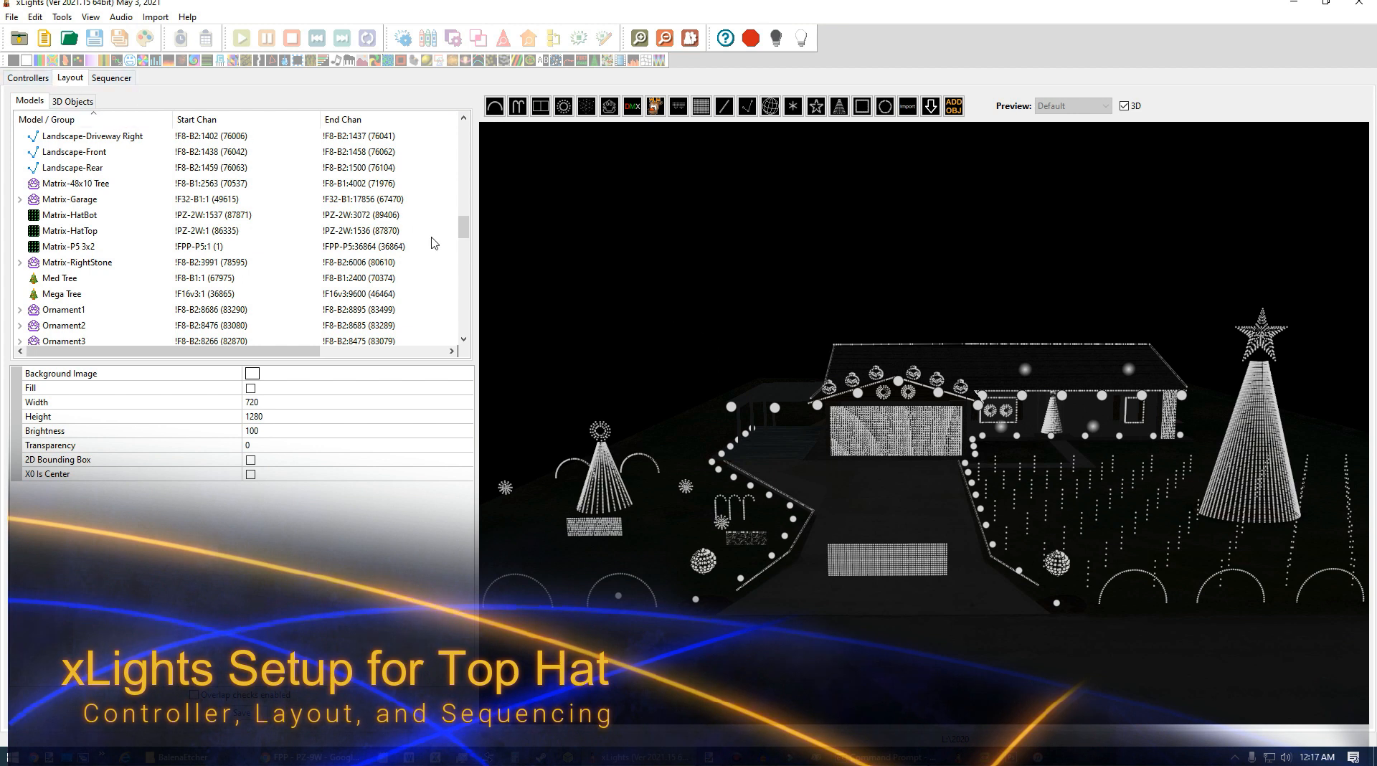
{"action": "left_click", "coordinate": [890, 556]}
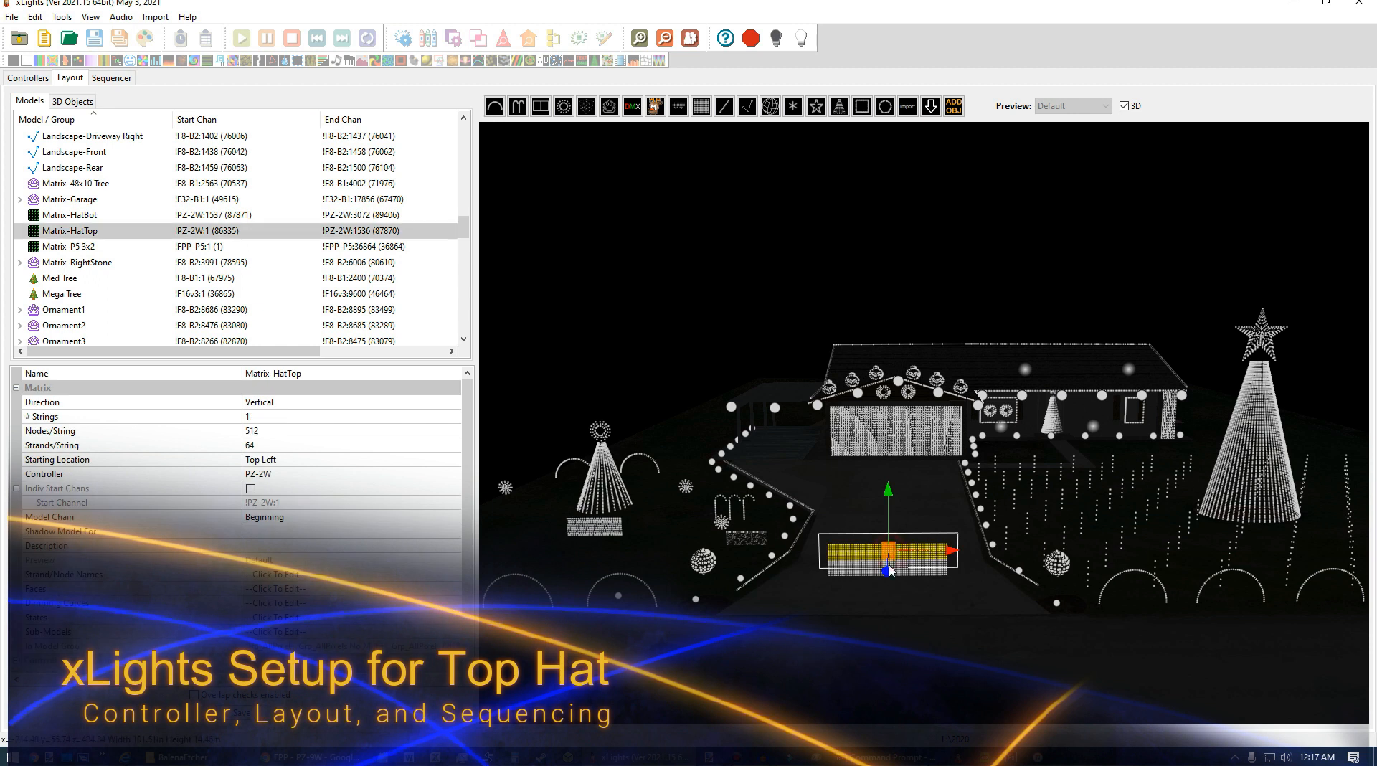
{"action": "left_click", "coordinate": [858, 597]}
{"action": "left_click", "coordinate": [847, 574]}
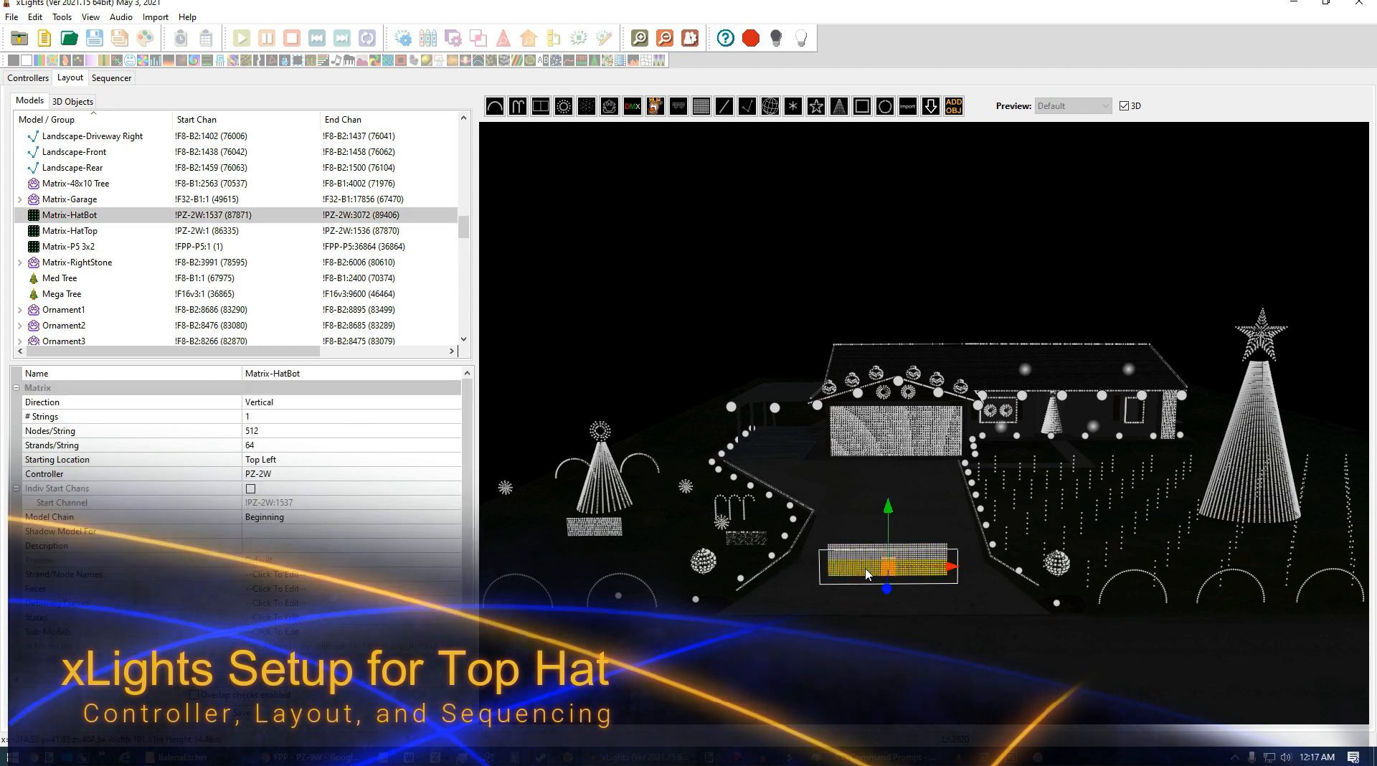
{"action": "left_click", "coordinate": [818, 602]}
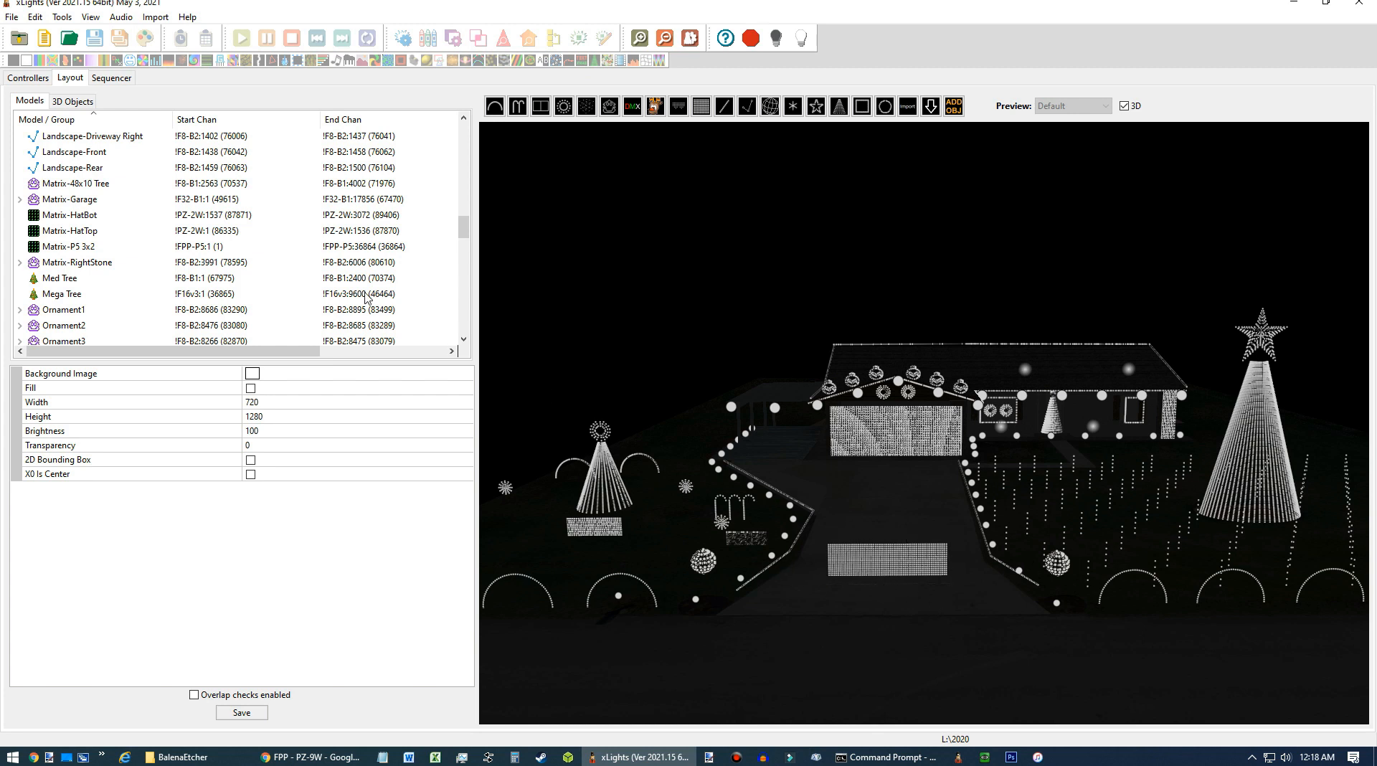
Add a new Ethernet controller and name it PZ-9W.
{"action": "left_click", "coordinate": [30, 77]}
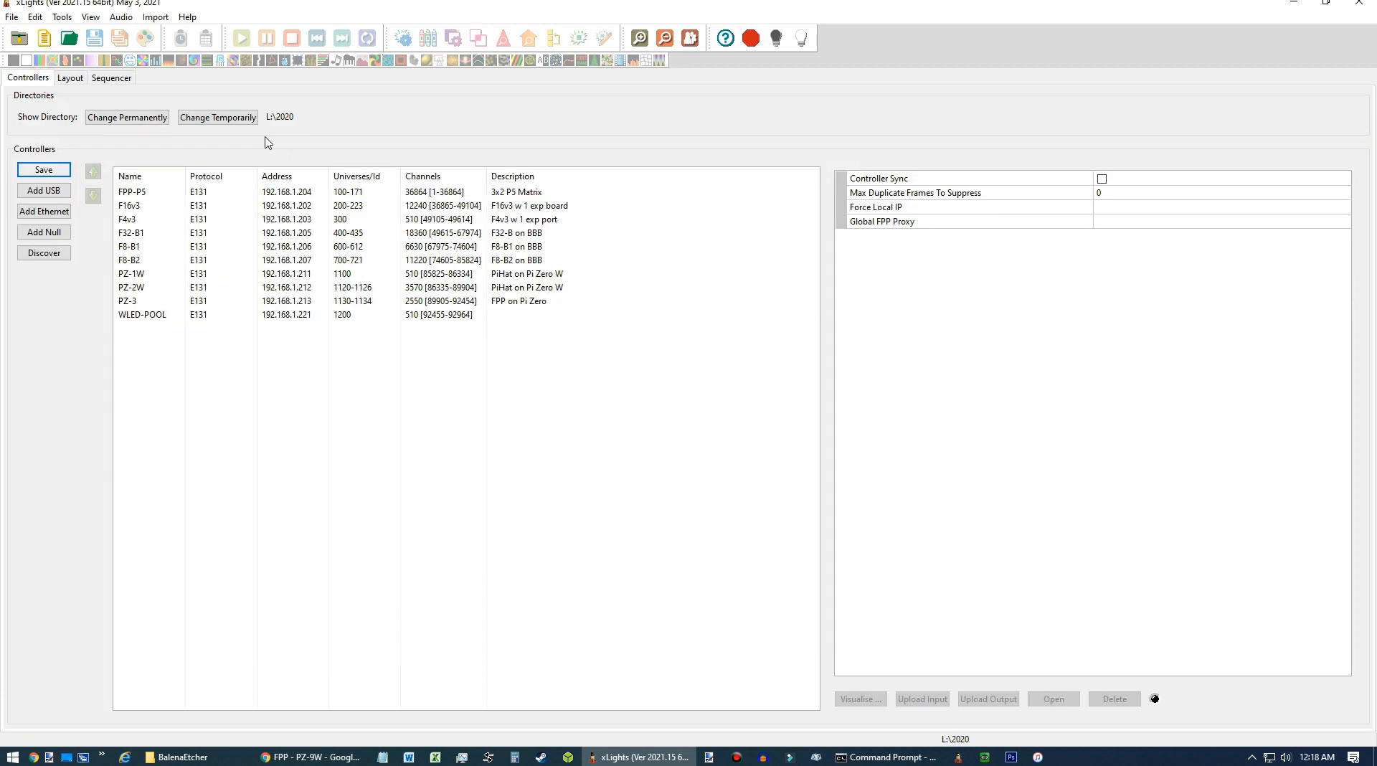
{"action": "left_click", "coordinate": [58, 214]}
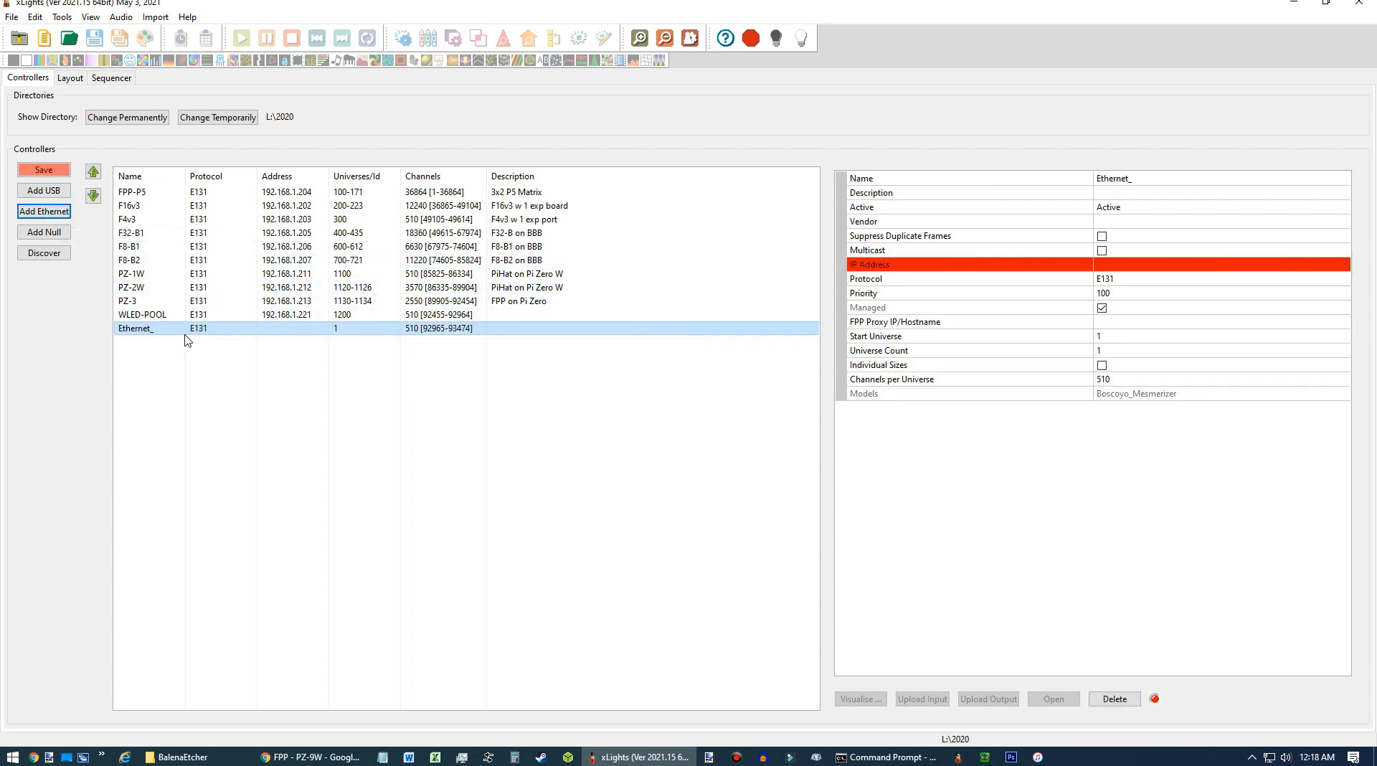
{"action": "left_click", "coordinate": [1146, 181]}
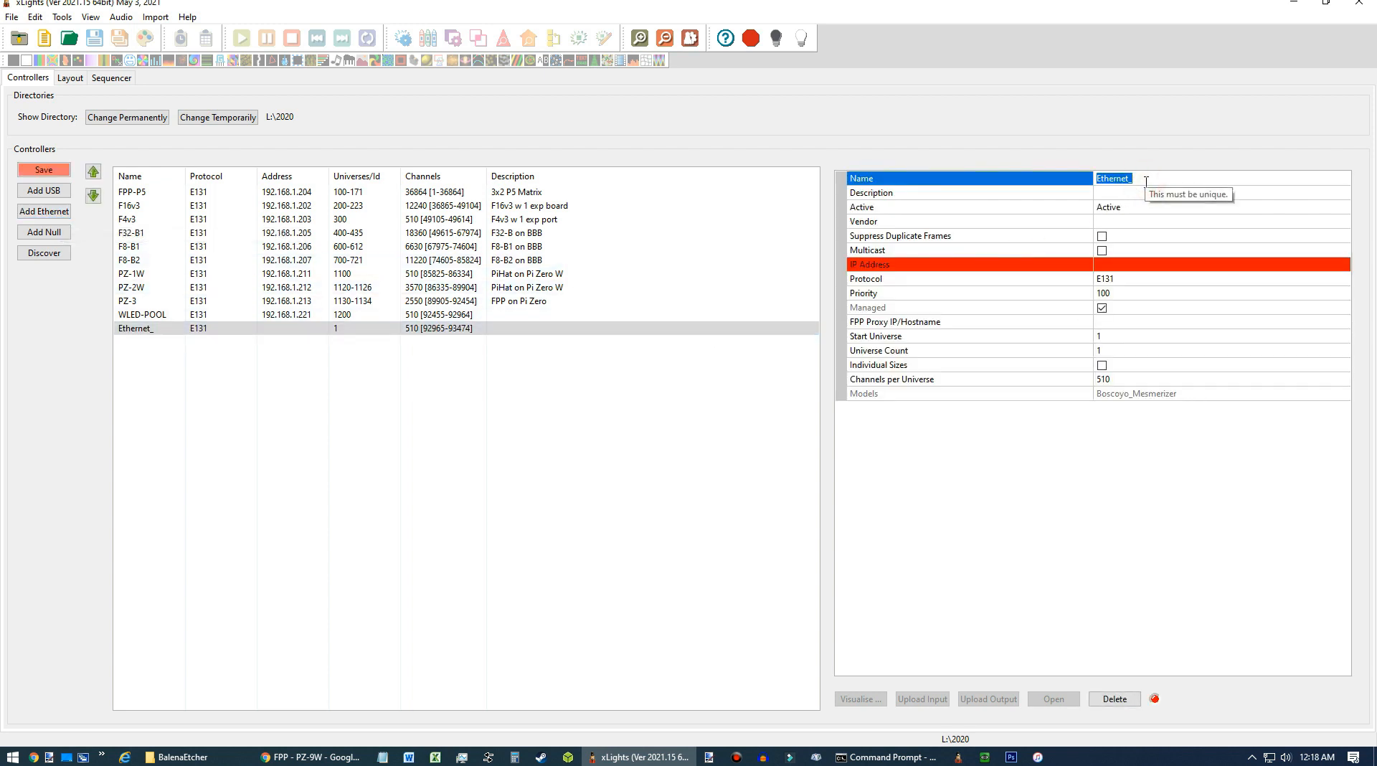
{"action": "type", "text": "PZ"}
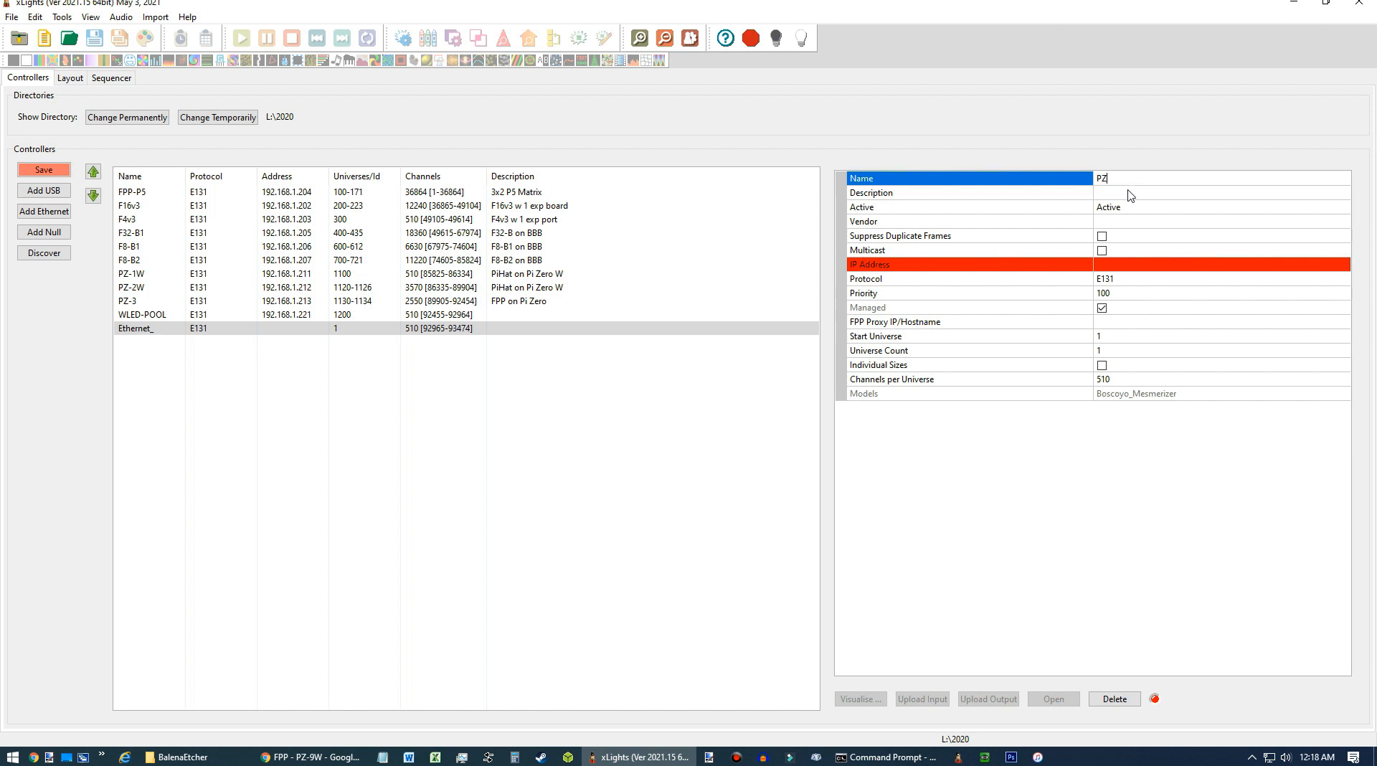
{"action": "type", "text": "-9W"}
{"action": "key", "text": "Return"}
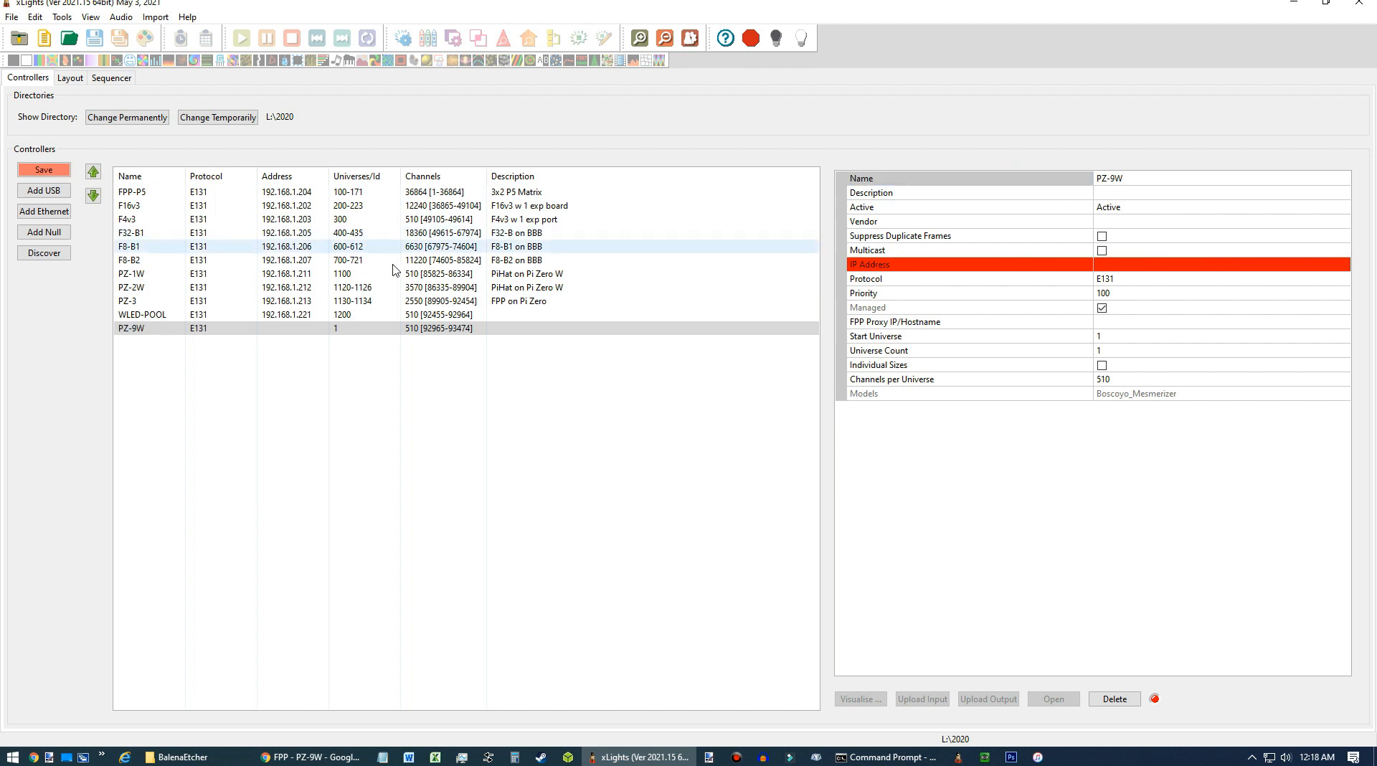
Review the settings of the existing PZ-1W, PZ-2W and PZ-3 controllers.
{"action": "left_click", "coordinate": [161, 276]}
{"action": "left_click", "coordinate": [164, 290]}
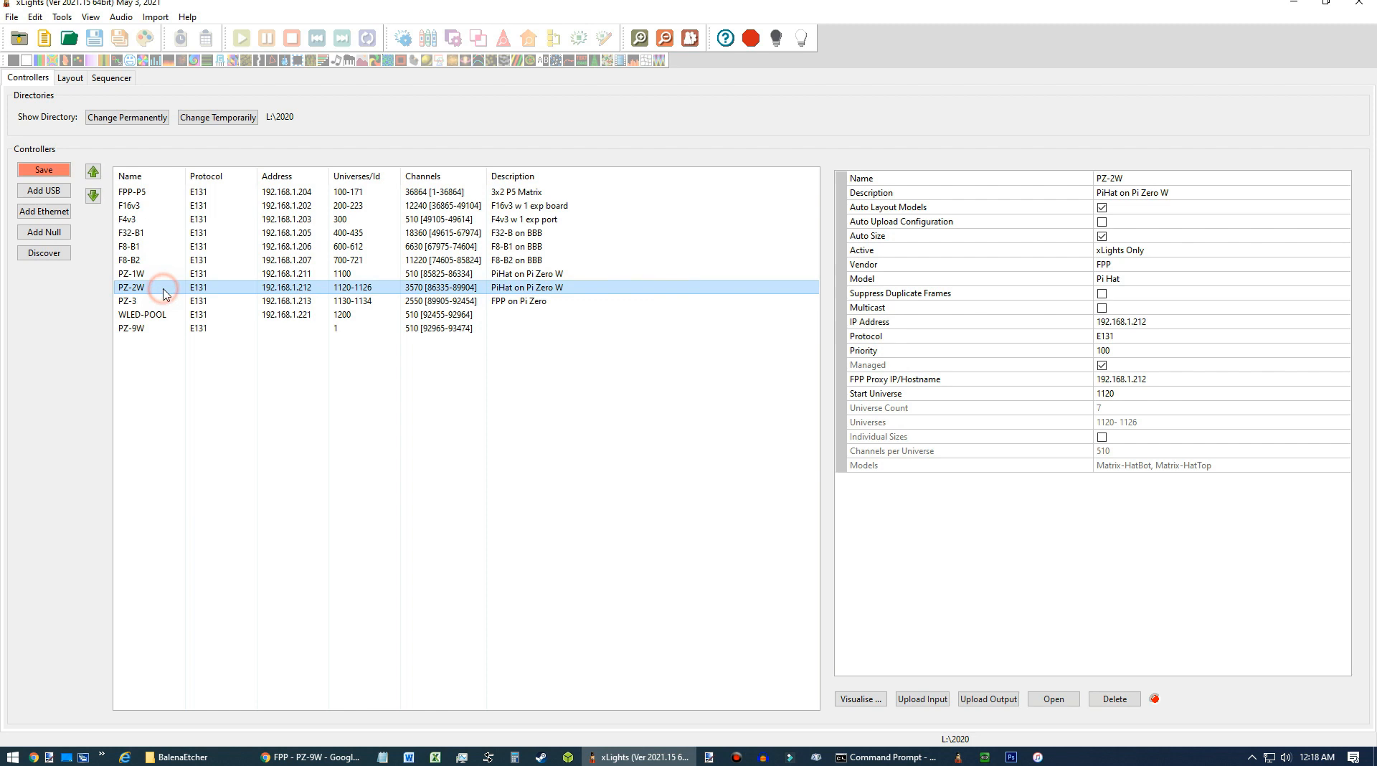
{"action": "left_click", "coordinate": [164, 304]}
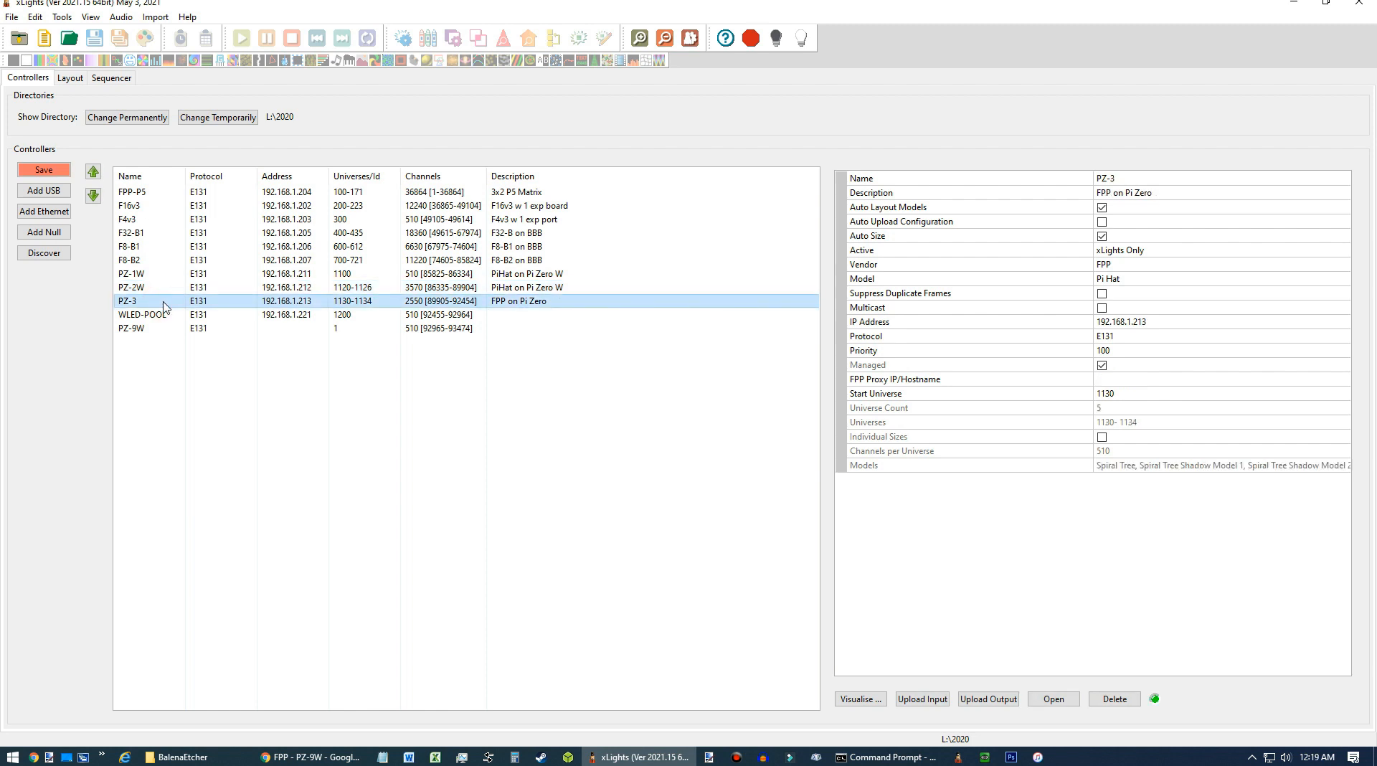
Move the PZ-9W controller up one place, above WLED-POOL.
{"action": "left_click", "coordinate": [165, 329]}
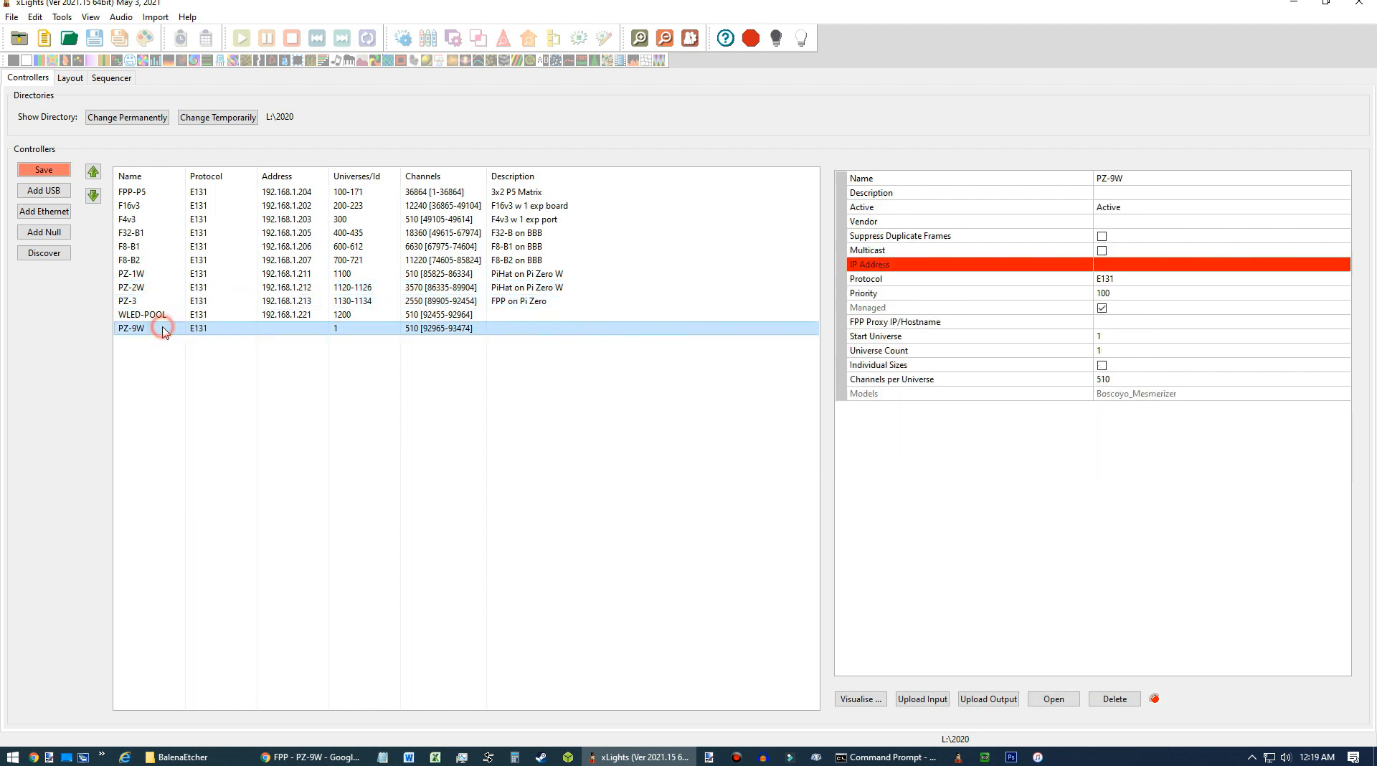
{"action": "left_click", "coordinate": [93, 172]}
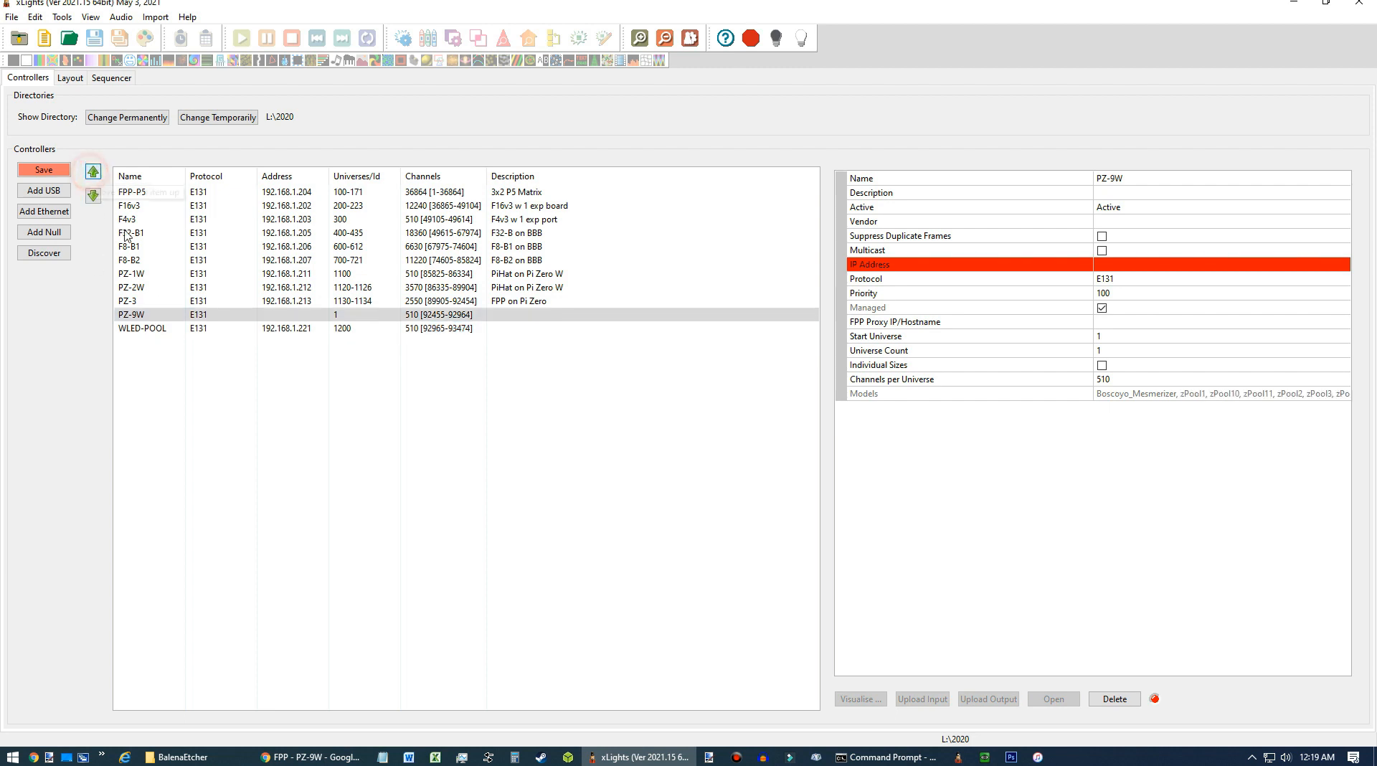
{"action": "left_click", "coordinate": [153, 316]}
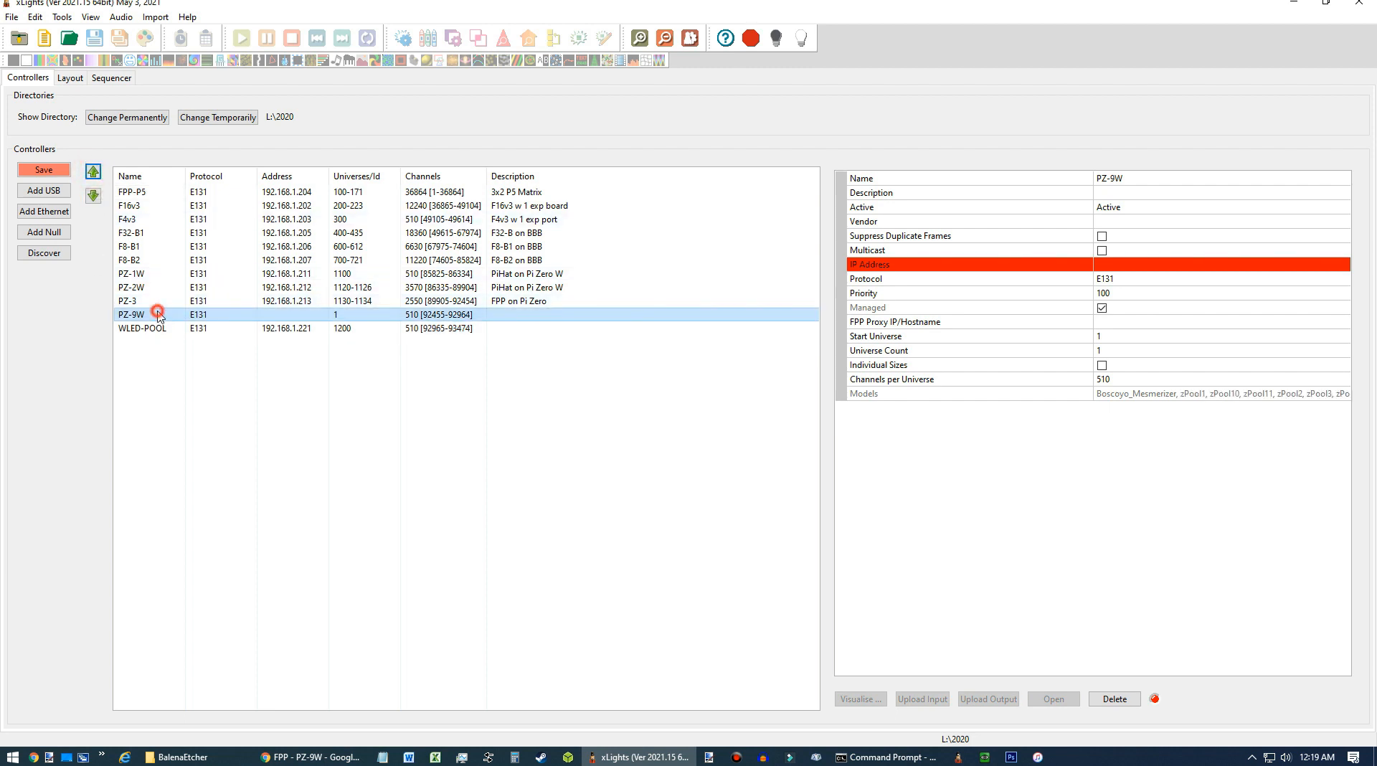
Set the PZ-9W controller's description to FPP on PiZeroW TopHat.
{"action": "left_click", "coordinate": [1120, 192]}
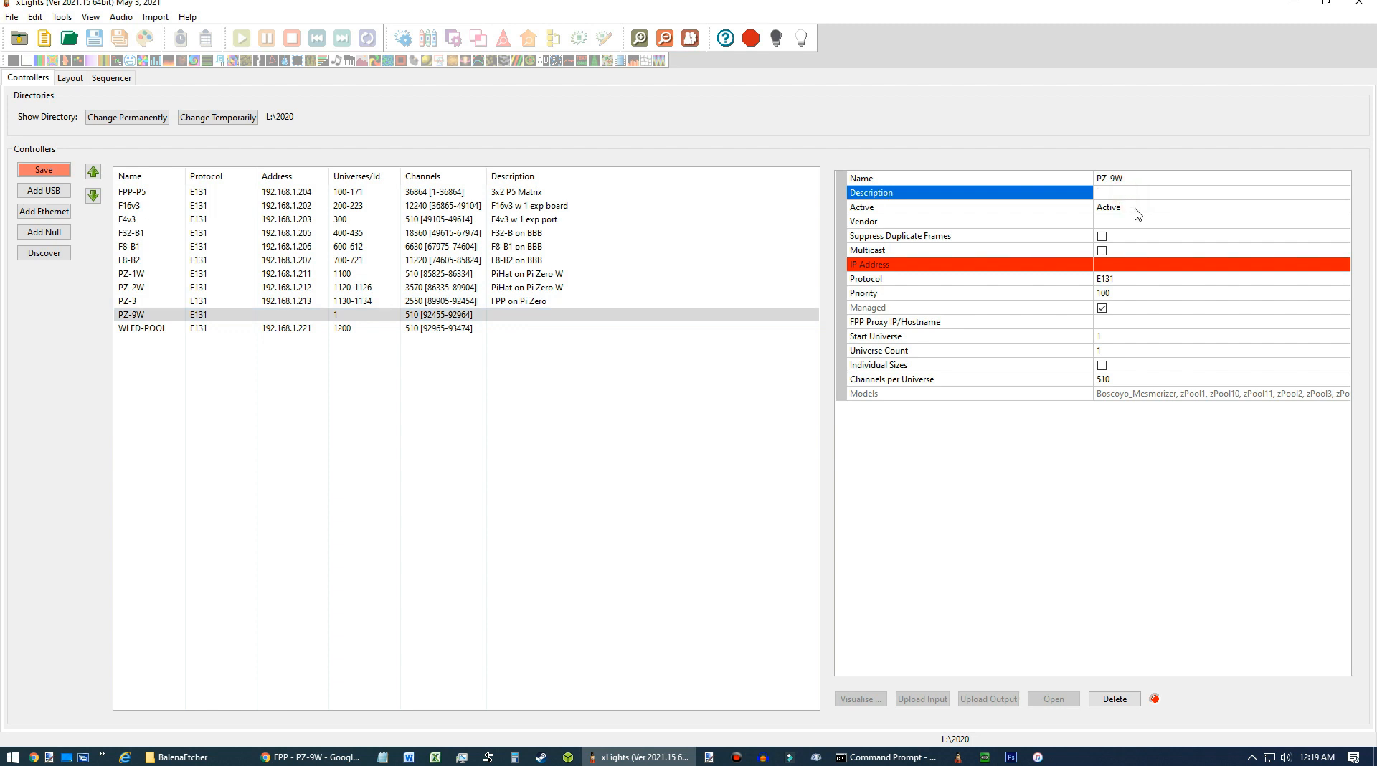
{"action": "type", "text": "P"}
{"action": "type", "text": "F"}
{"action": "type", "text": "PP on P"}
{"action": "type", "text": "i"}
{"action": "type", "text": "Zeo"}
{"action": "key", "text": "BackSpace"}
{"action": "type", "text": "roW TopHat"}
{"action": "left_click", "coordinate": [1142, 213]}
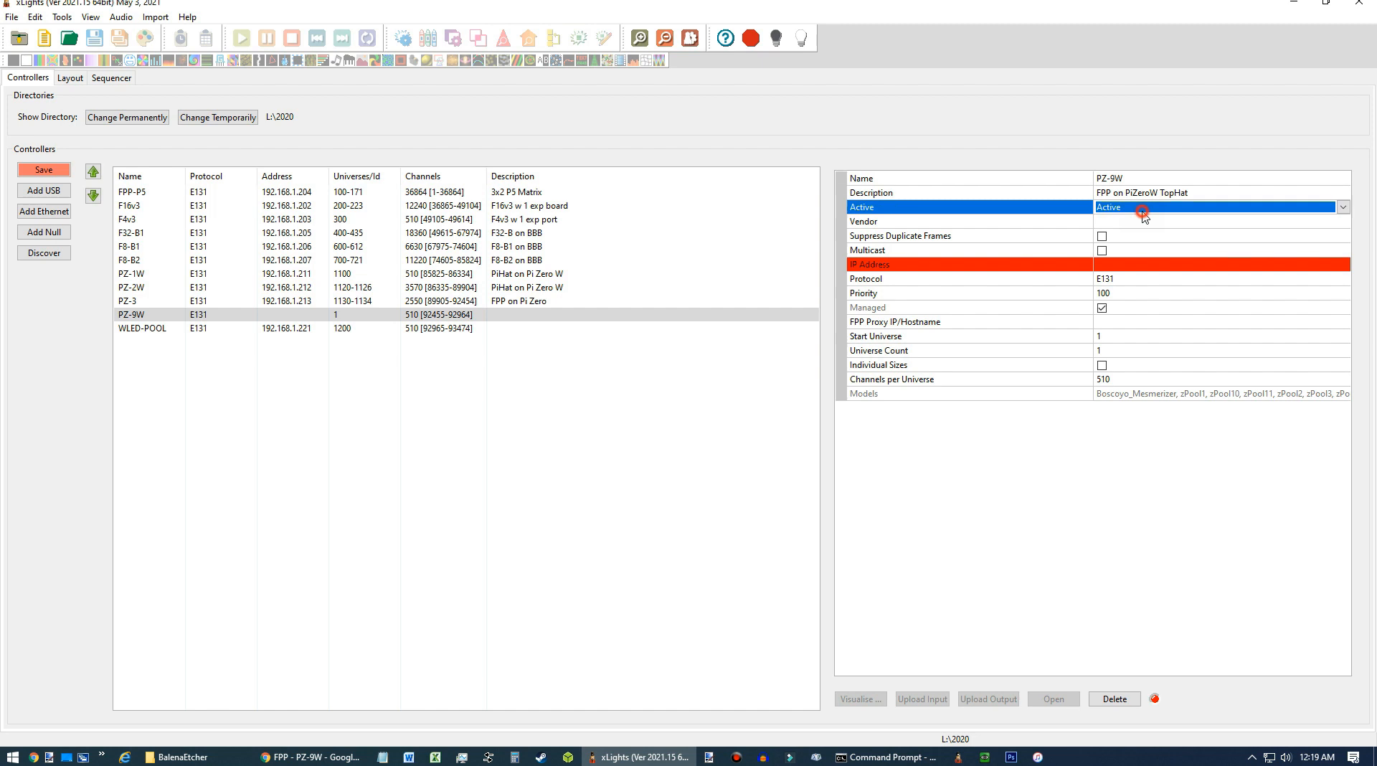
Keep the PZ-9W controller Active and set its vendor to FPP.
{"action": "left_click", "coordinate": [1212, 224]}
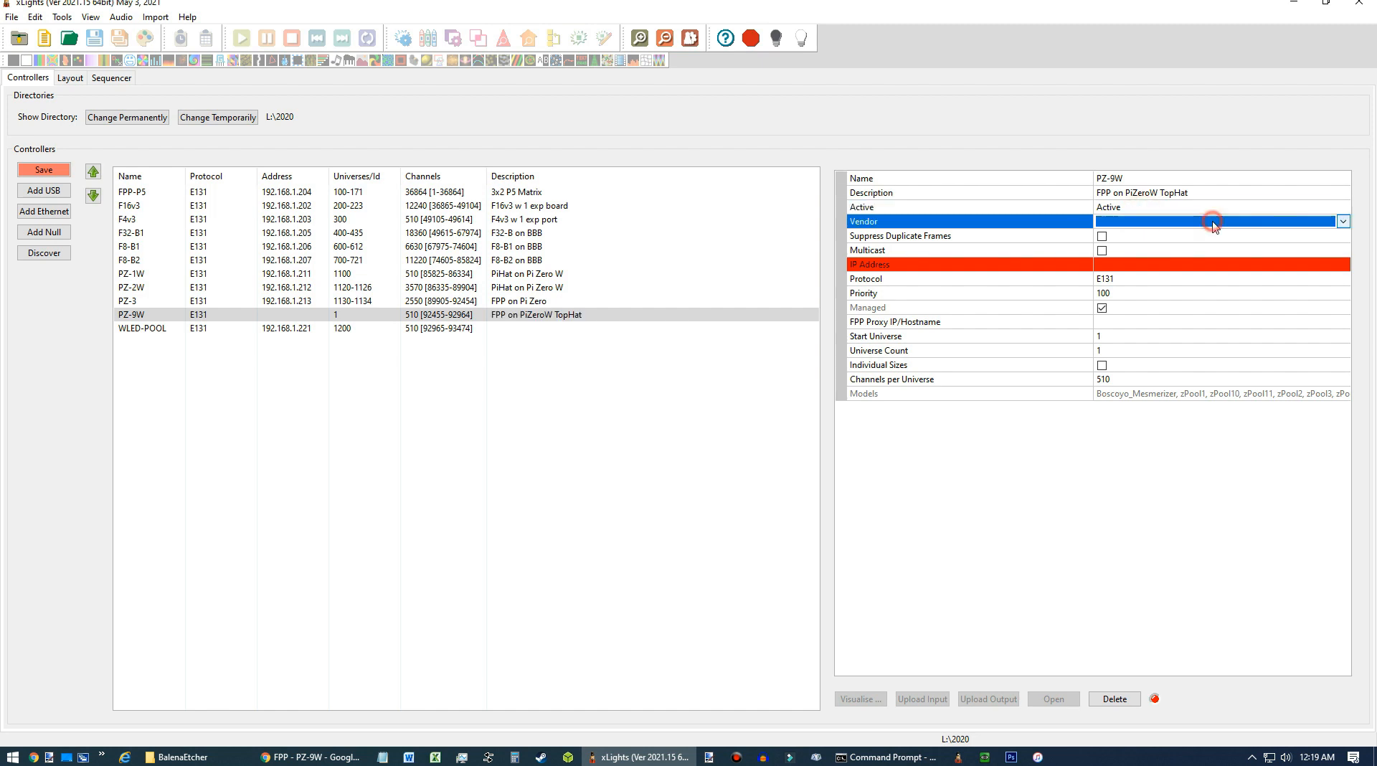
{"action": "left_click", "coordinate": [1342, 222]}
{"action": "left_click", "coordinate": [1202, 280]}
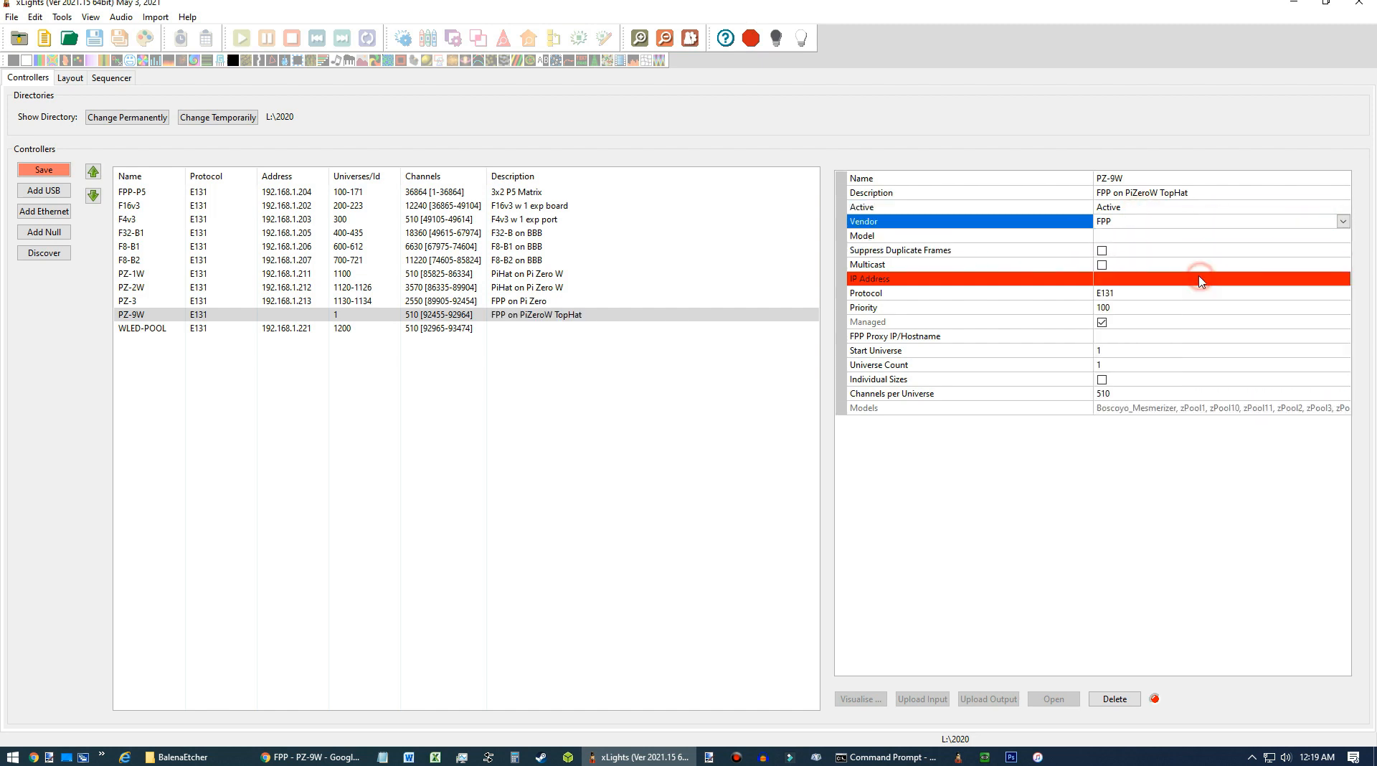
Set the controller model to Pi Hat.
{"action": "left_click", "coordinate": [1344, 238]}
{"action": "left_click", "coordinate": [1345, 237]}
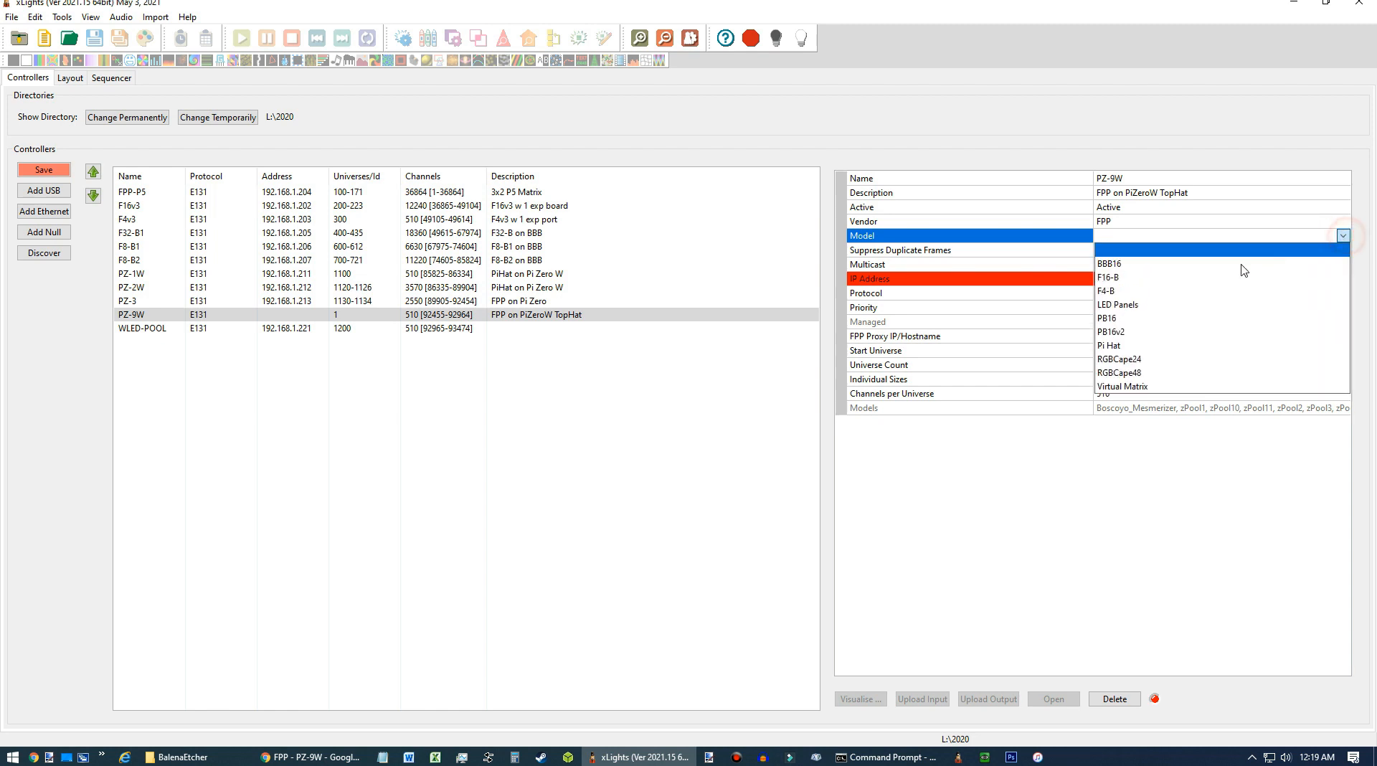
{"action": "left_click", "coordinate": [1194, 346]}
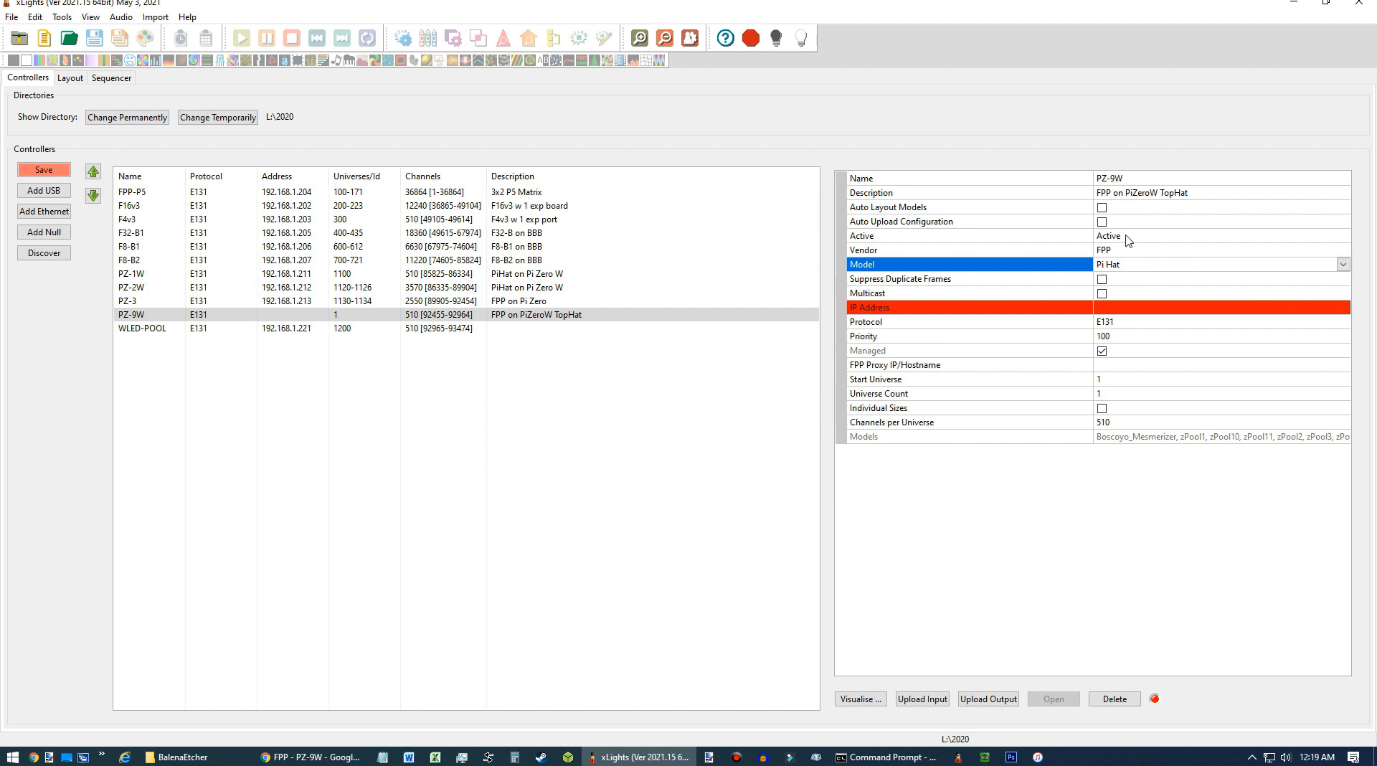
Enable Auto Layout Models and Auto Size for the PZ-9W controller.
{"action": "left_click", "coordinate": [1107, 209]}
{"action": "left_click", "coordinate": [1105, 210]}
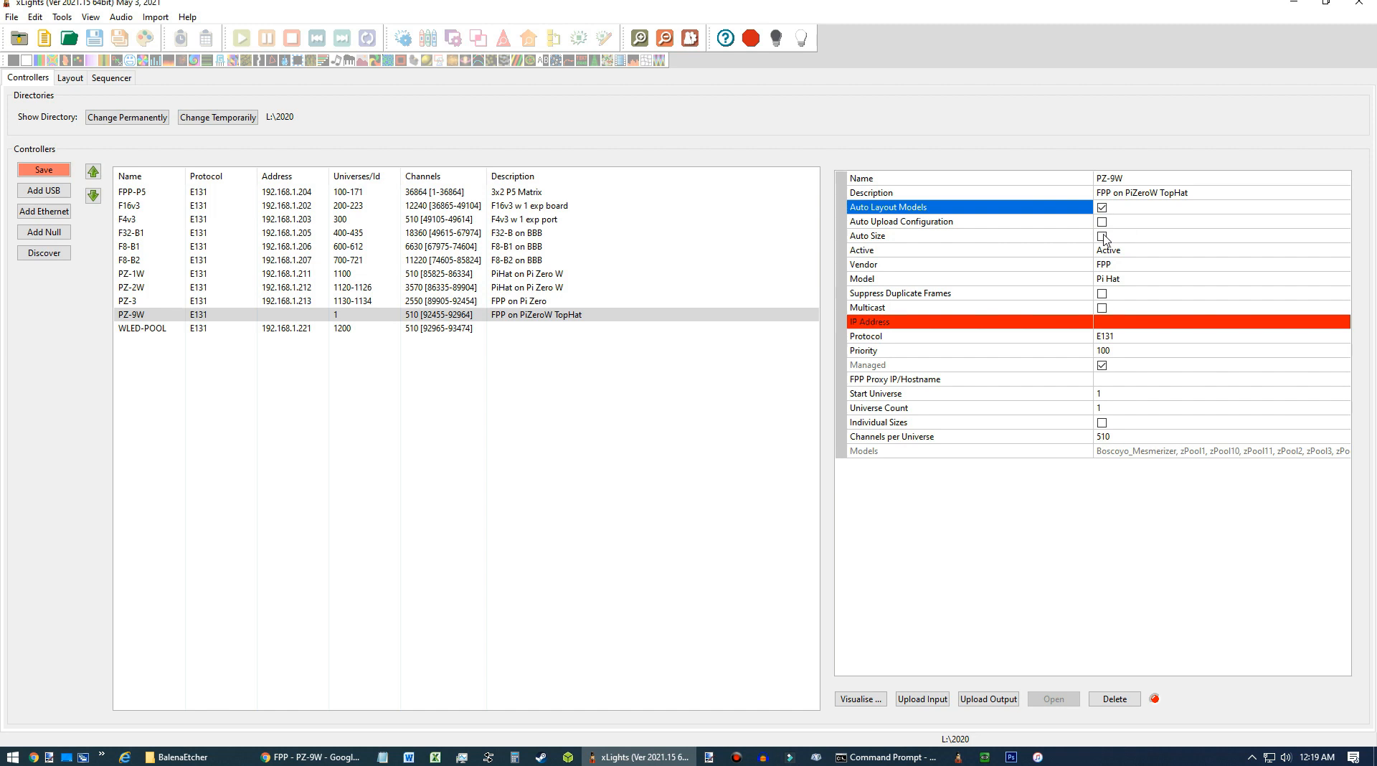
{"action": "left_click", "coordinate": [1102, 237]}
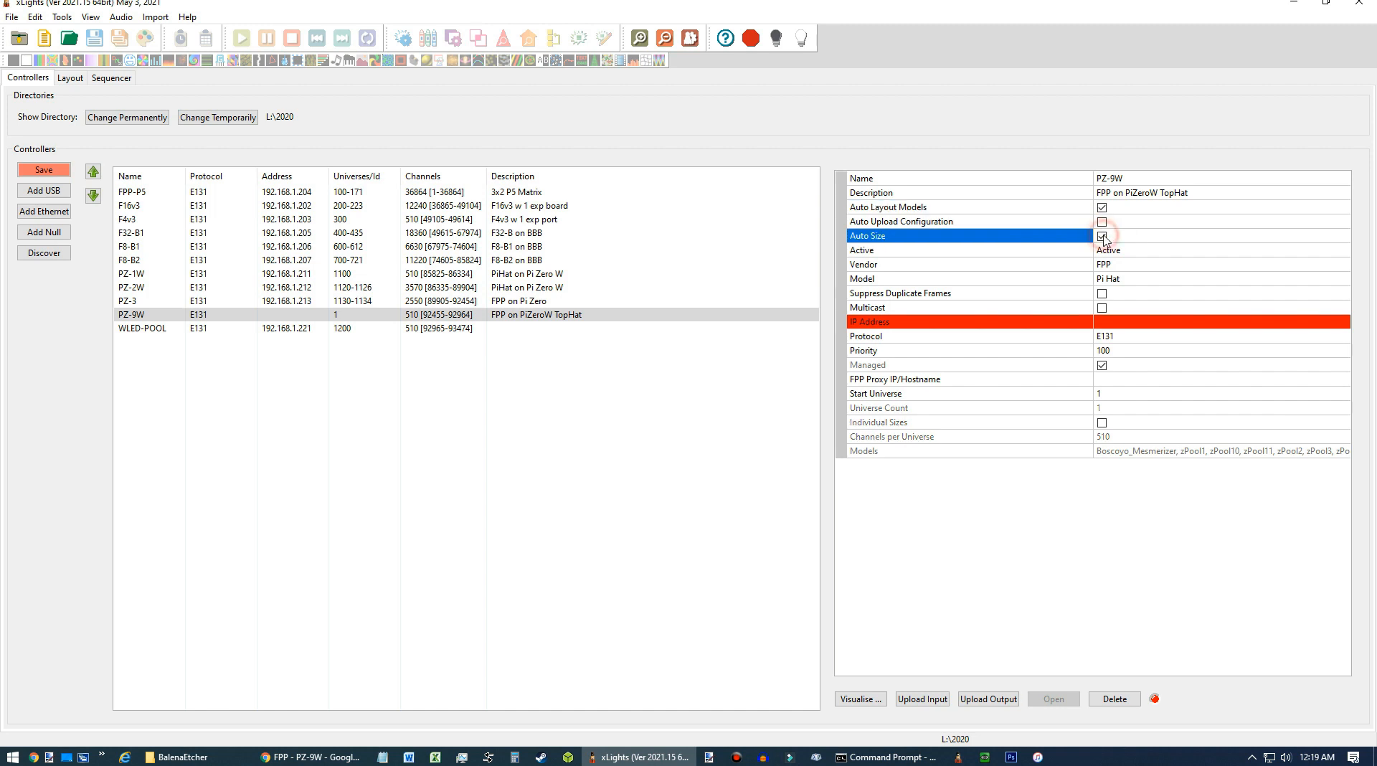
Set the controller's IP address to 192.168.1.219.
{"action": "left_click", "coordinate": [1124, 322]}
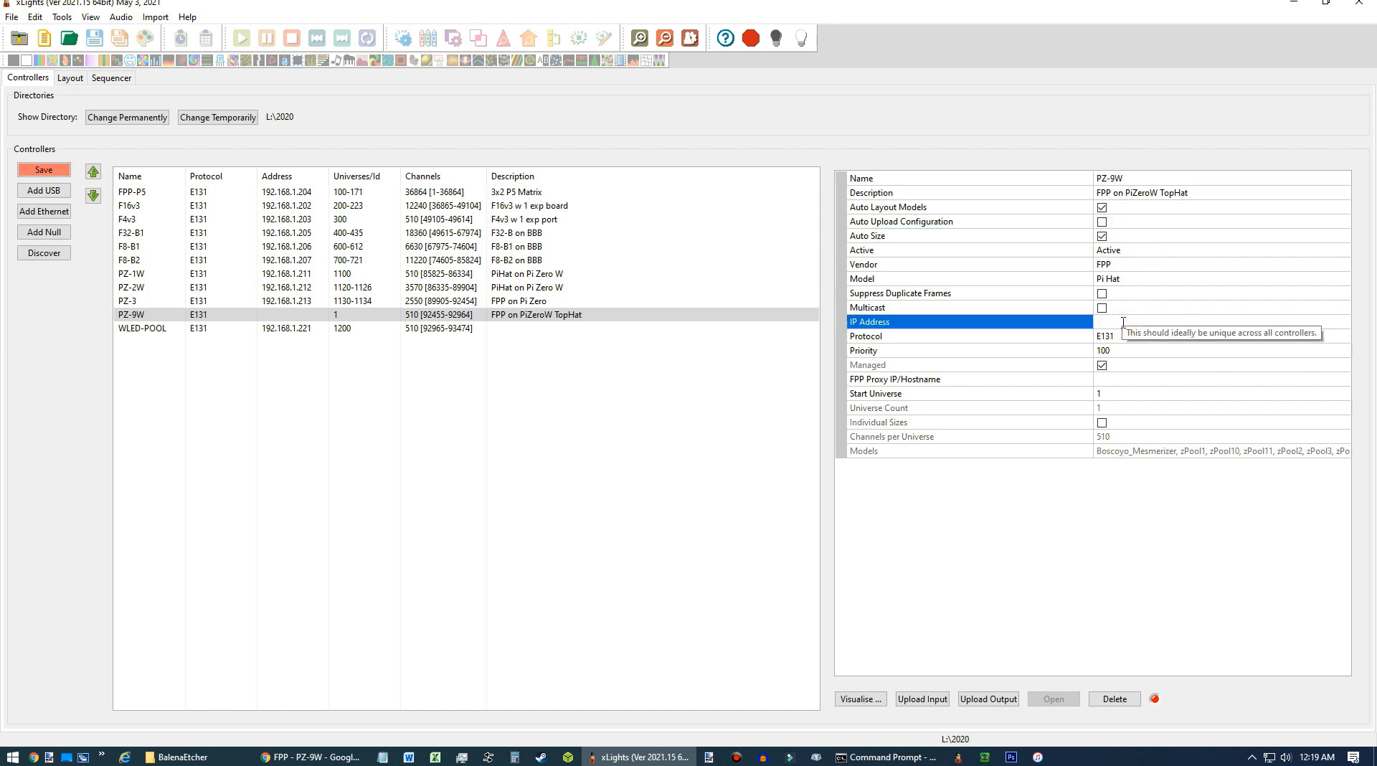
{"action": "type", "text": "192.168.1.219"}
Set the FPP Proxy IP/Hostname to 192.168.1.219.
{"action": "left_click", "coordinate": [1113, 382]}
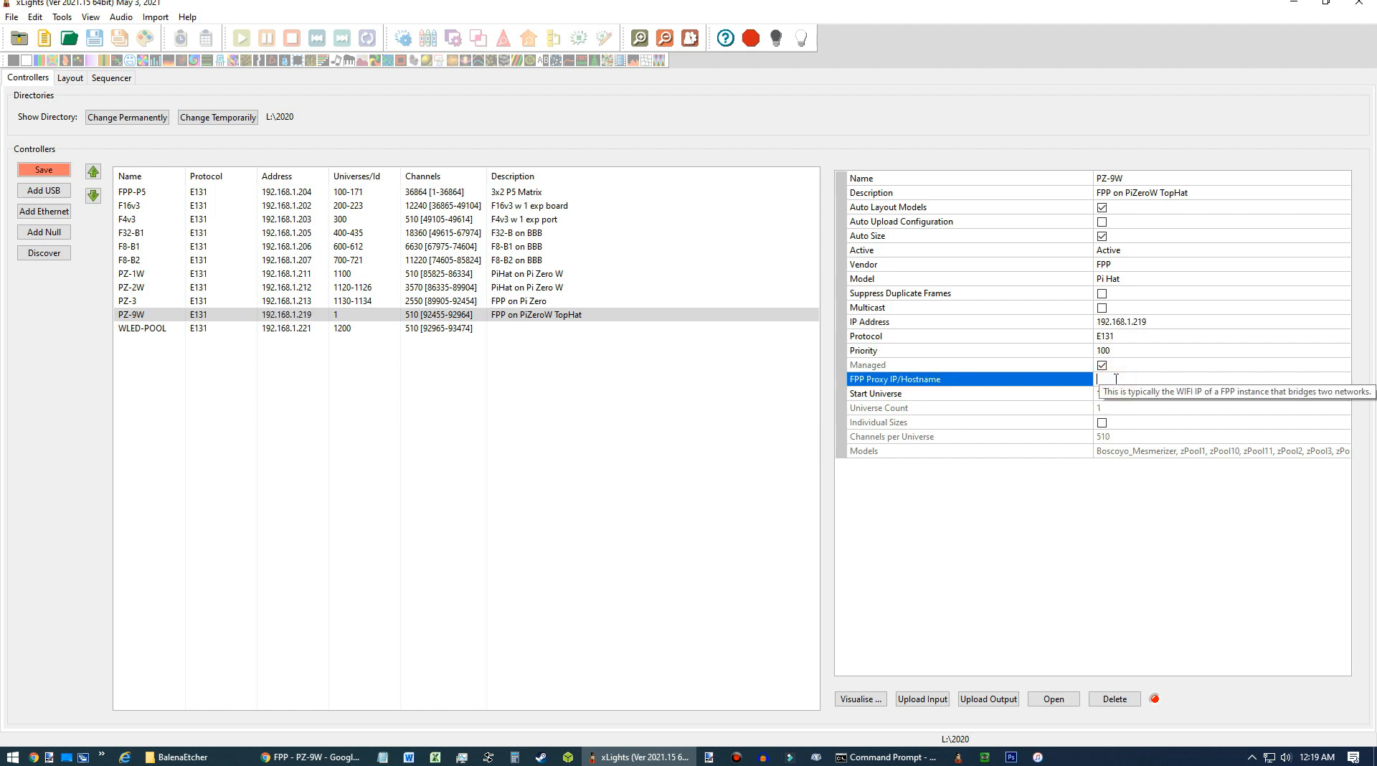
{"action": "type", "text": "192.168.1.219"}
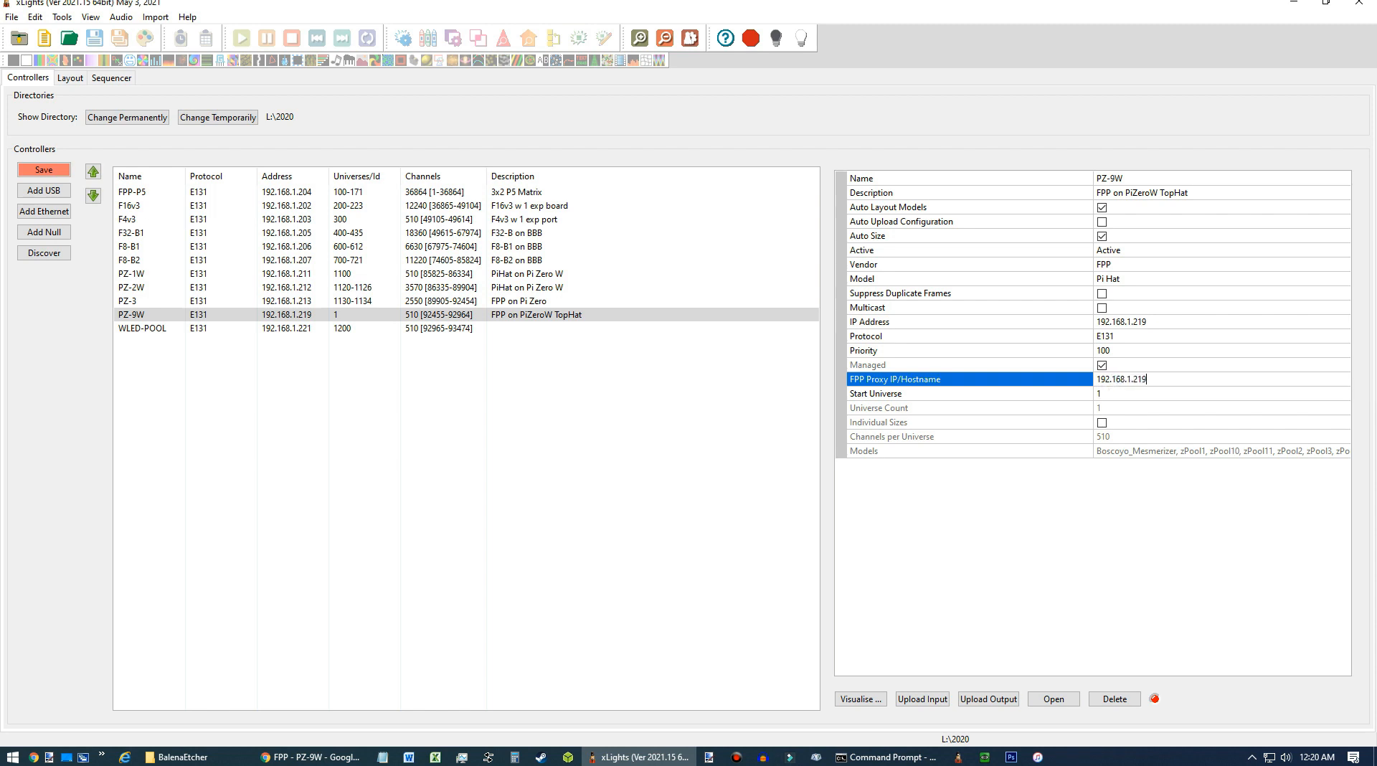
Check the PZ-1W controller's start universe, then set PZ-9W's start universe to 1190.
{"action": "left_click", "coordinate": [1124, 394]}
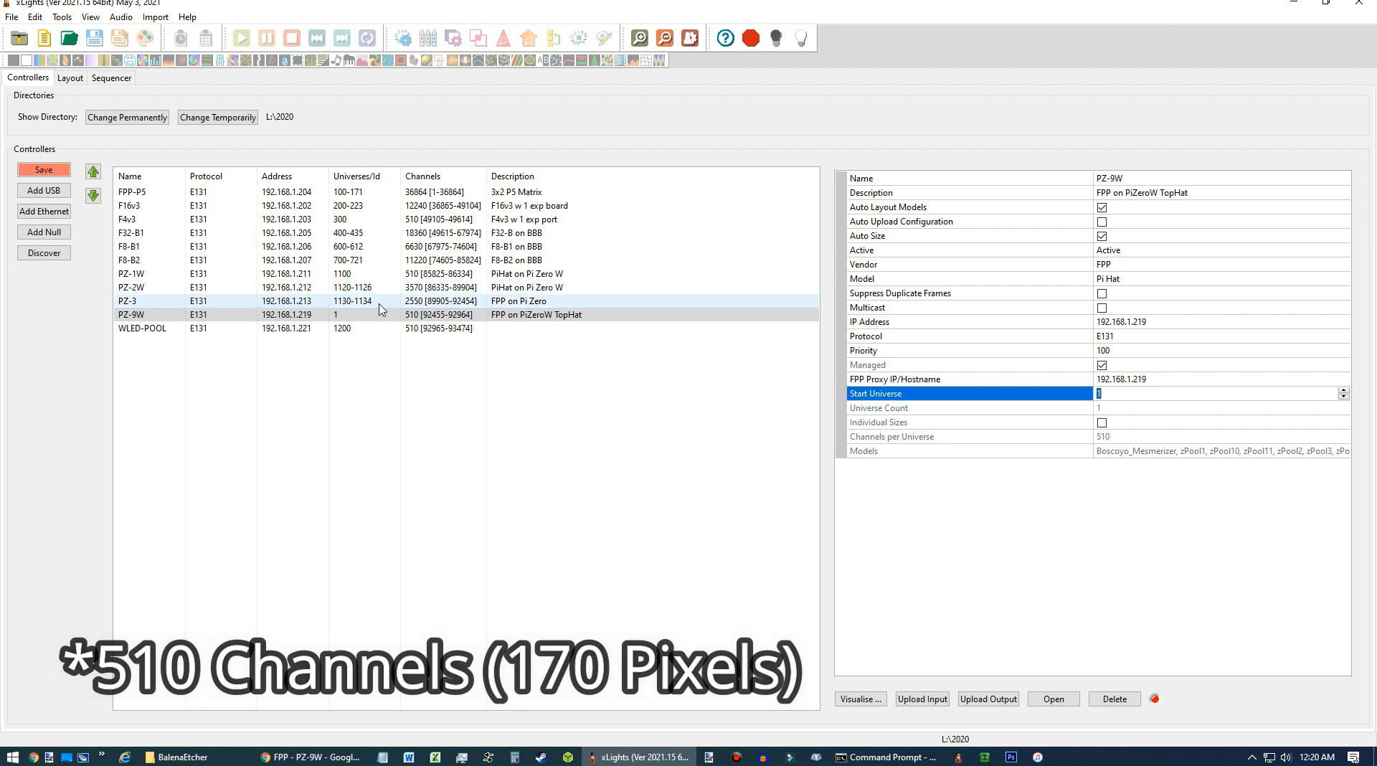
{"action": "left_click", "coordinate": [309, 277]}
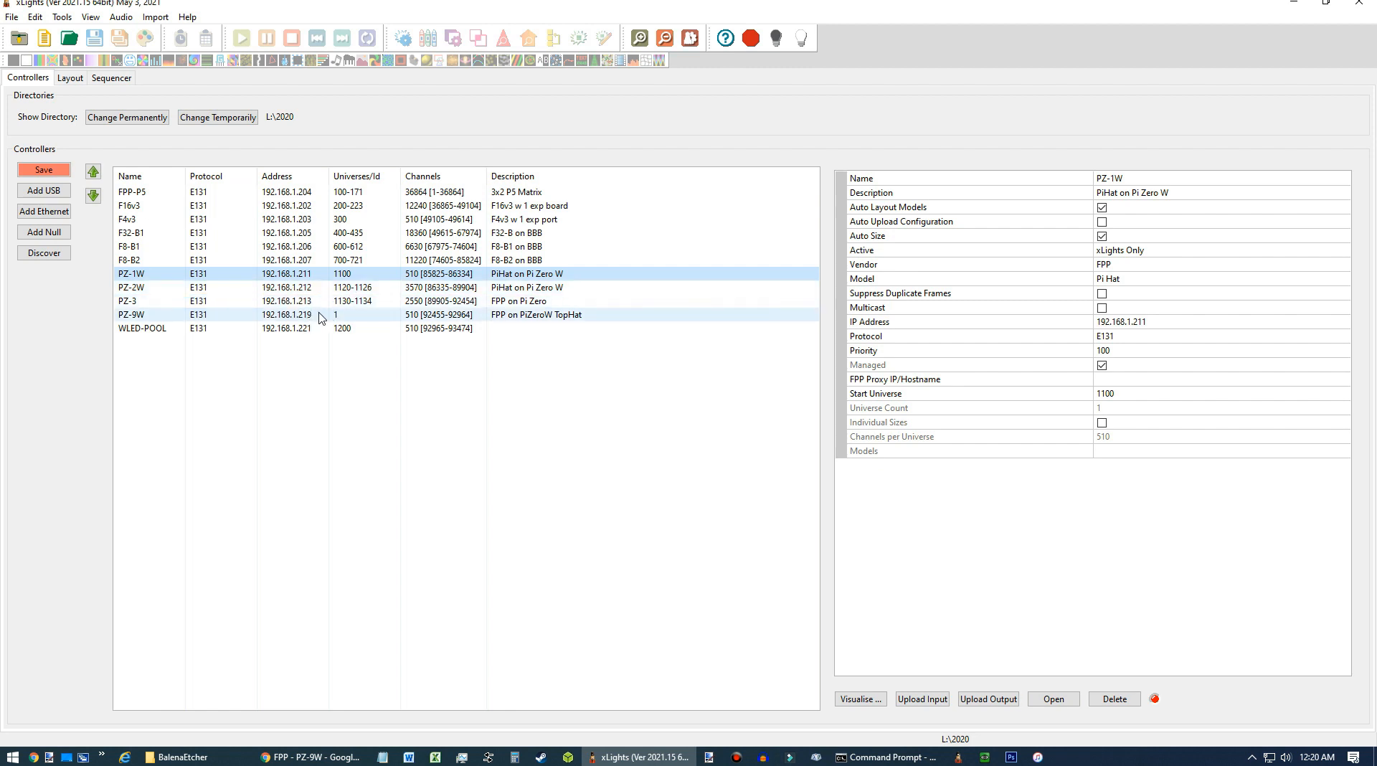
{"action": "left_click", "coordinate": [346, 318]}
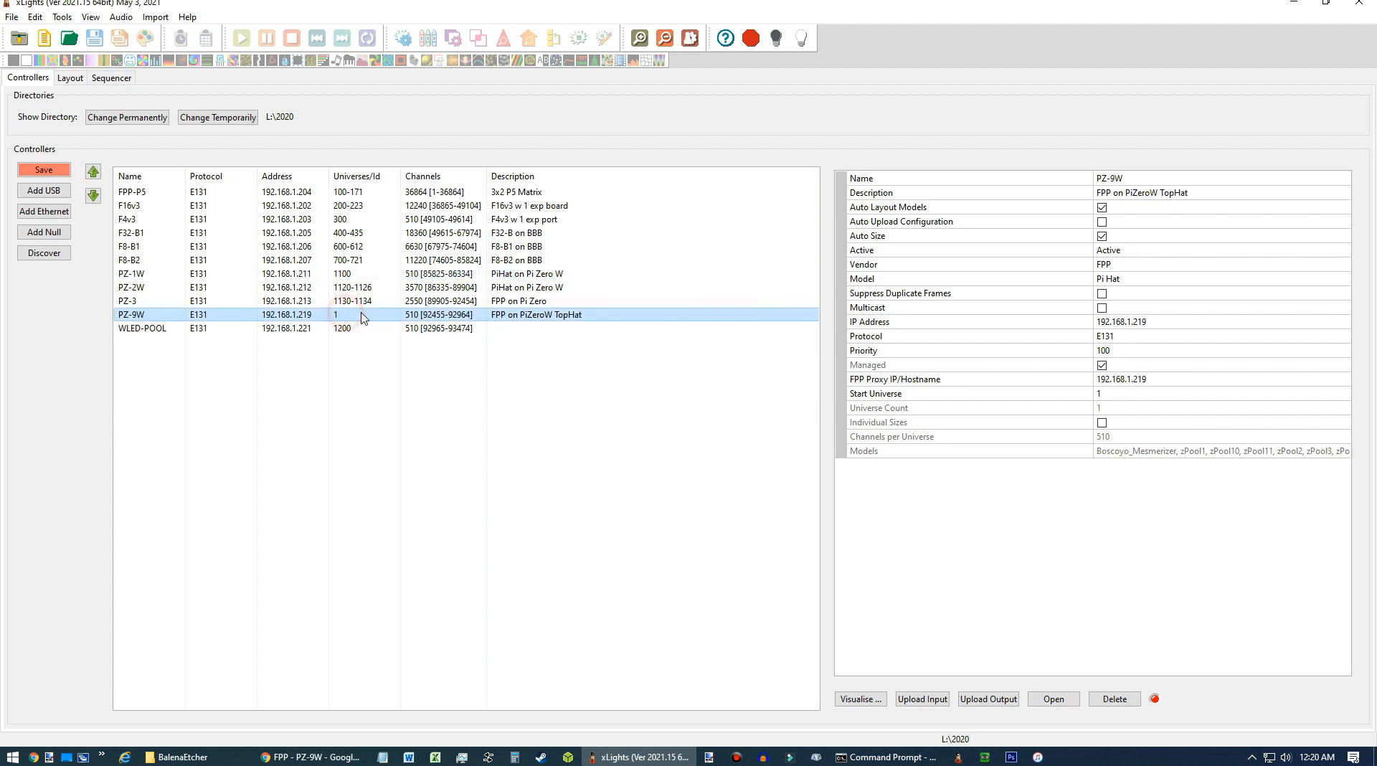
{"action": "left_click", "coordinate": [1108, 391]}
{"action": "type", "text": "119"}
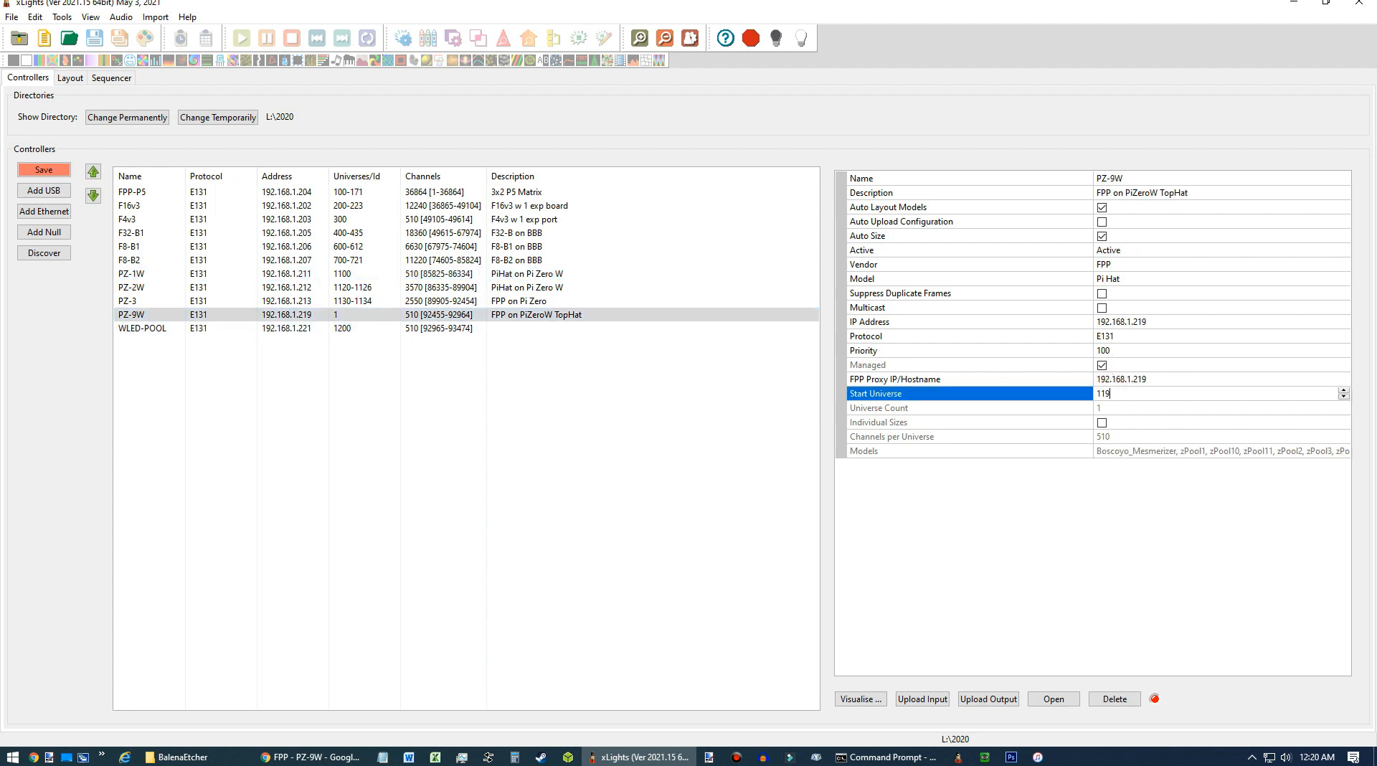
{"action": "type", "text": "0"}
{"action": "key", "text": "Return"}
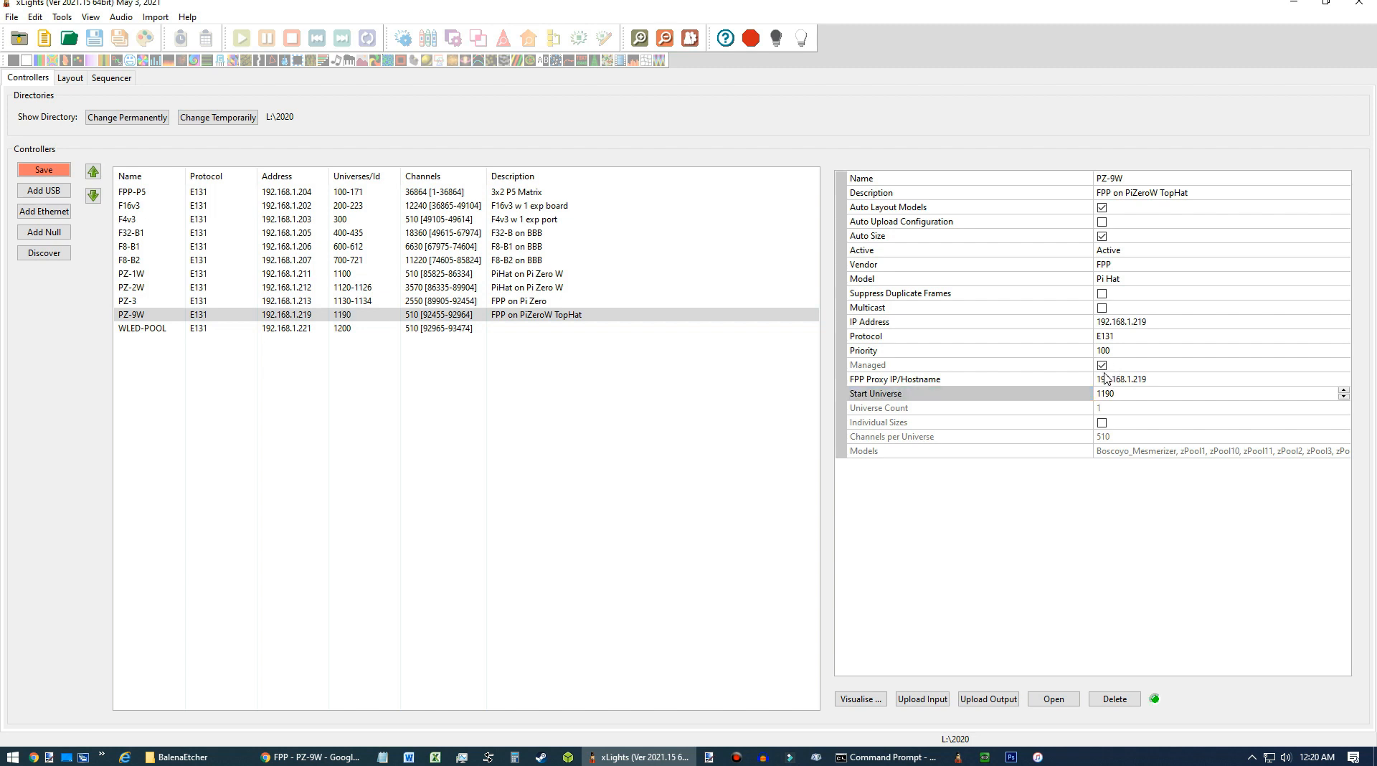
Save the controller configuration.
{"action": "left_click", "coordinate": [60, 171]}
{"action": "left_click", "coordinate": [56, 168]}
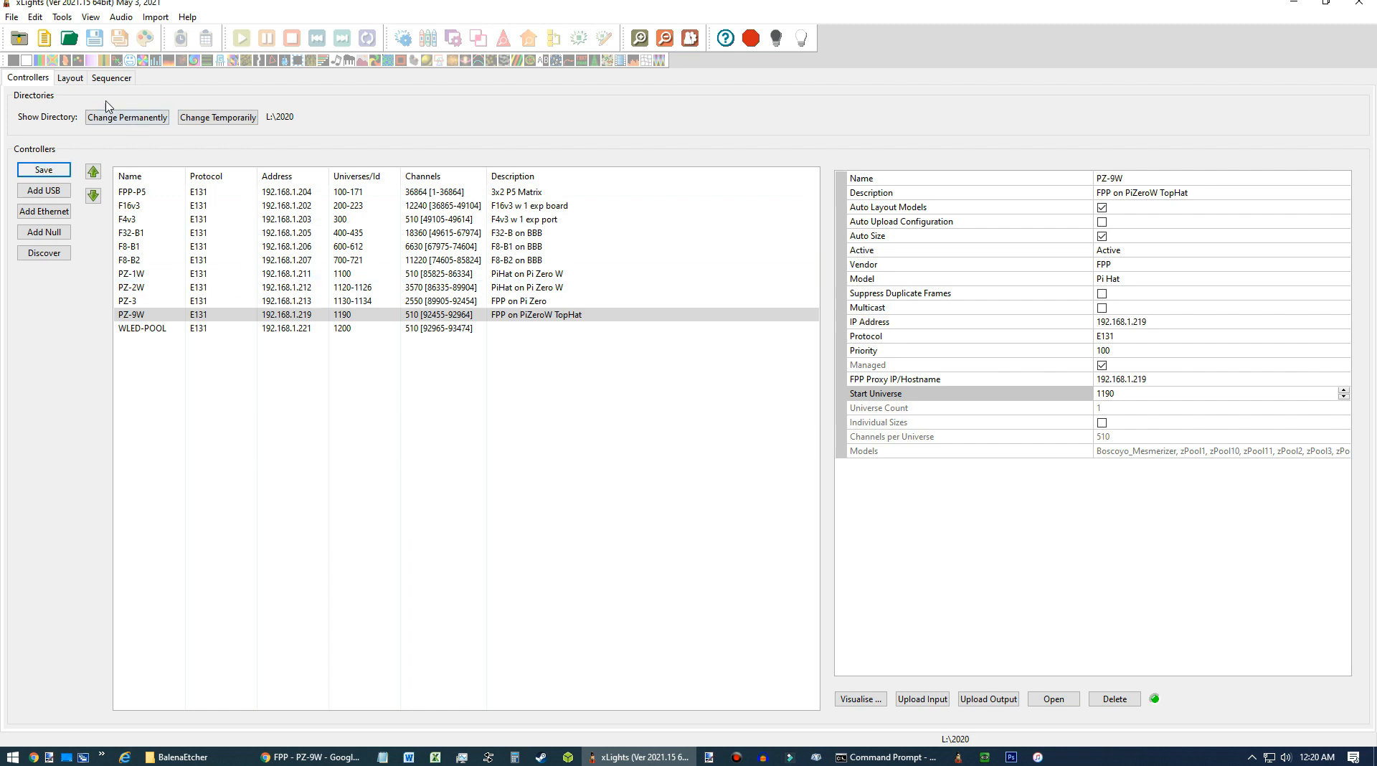
Open the layout and inspect the existing Matrix-HatTop model's properties.
{"action": "left_click", "coordinate": [71, 78]}
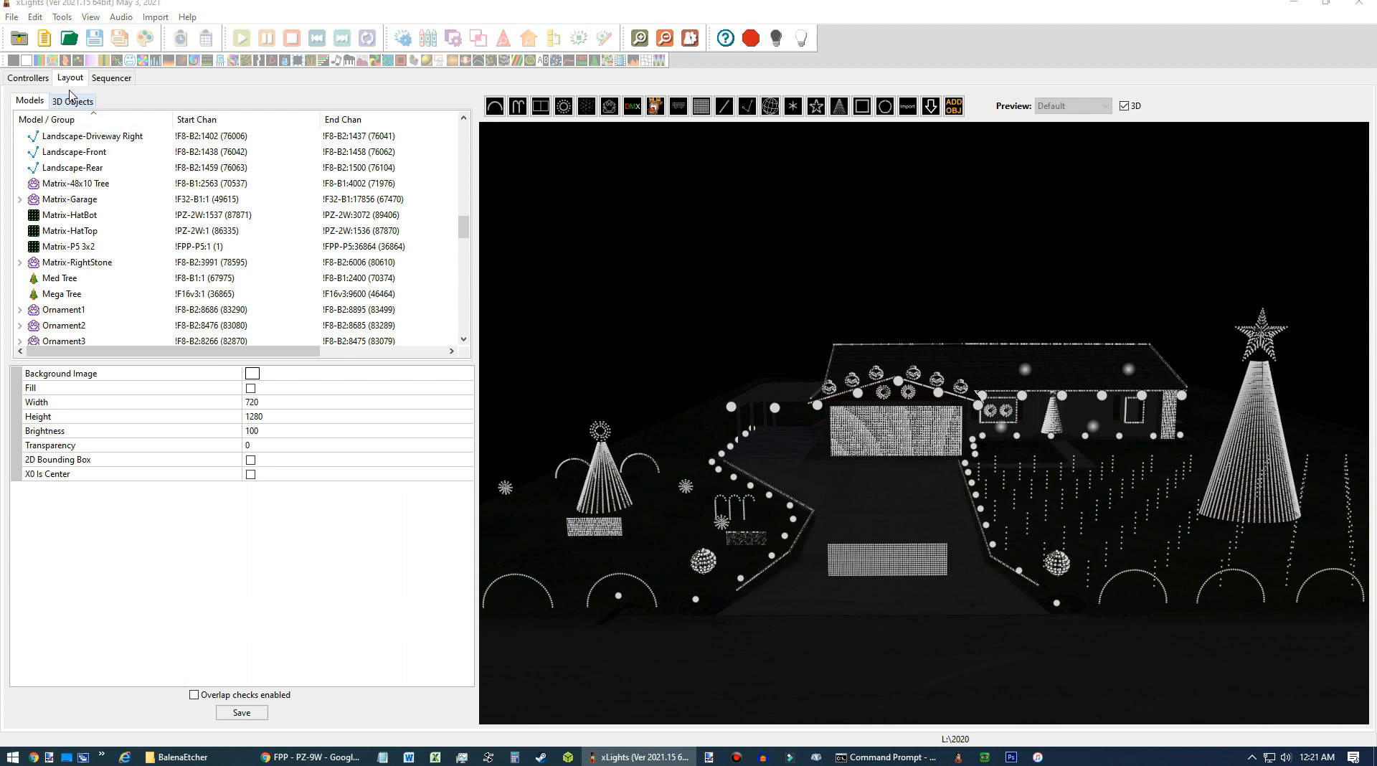
{"action": "left_click", "coordinate": [891, 561]}
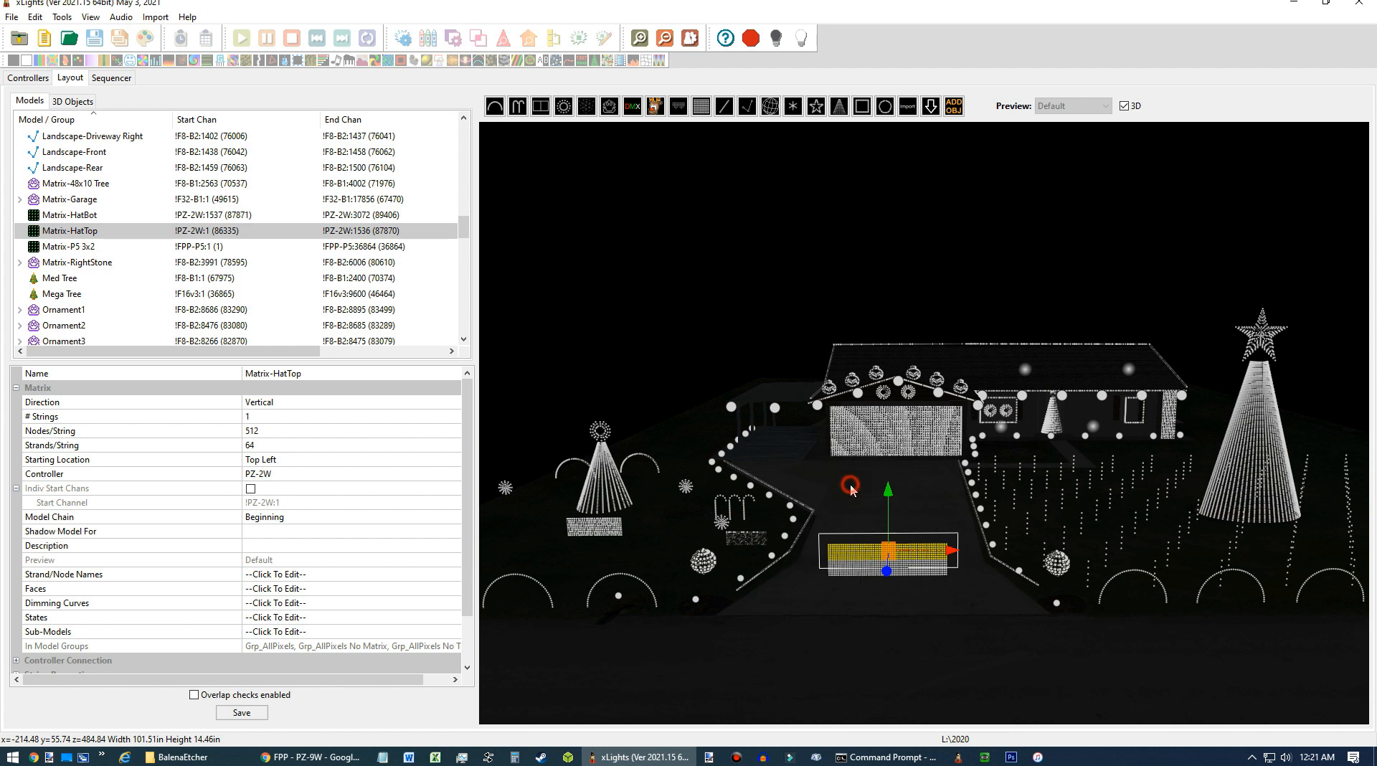
{"action": "left_click", "coordinate": [854, 616]}
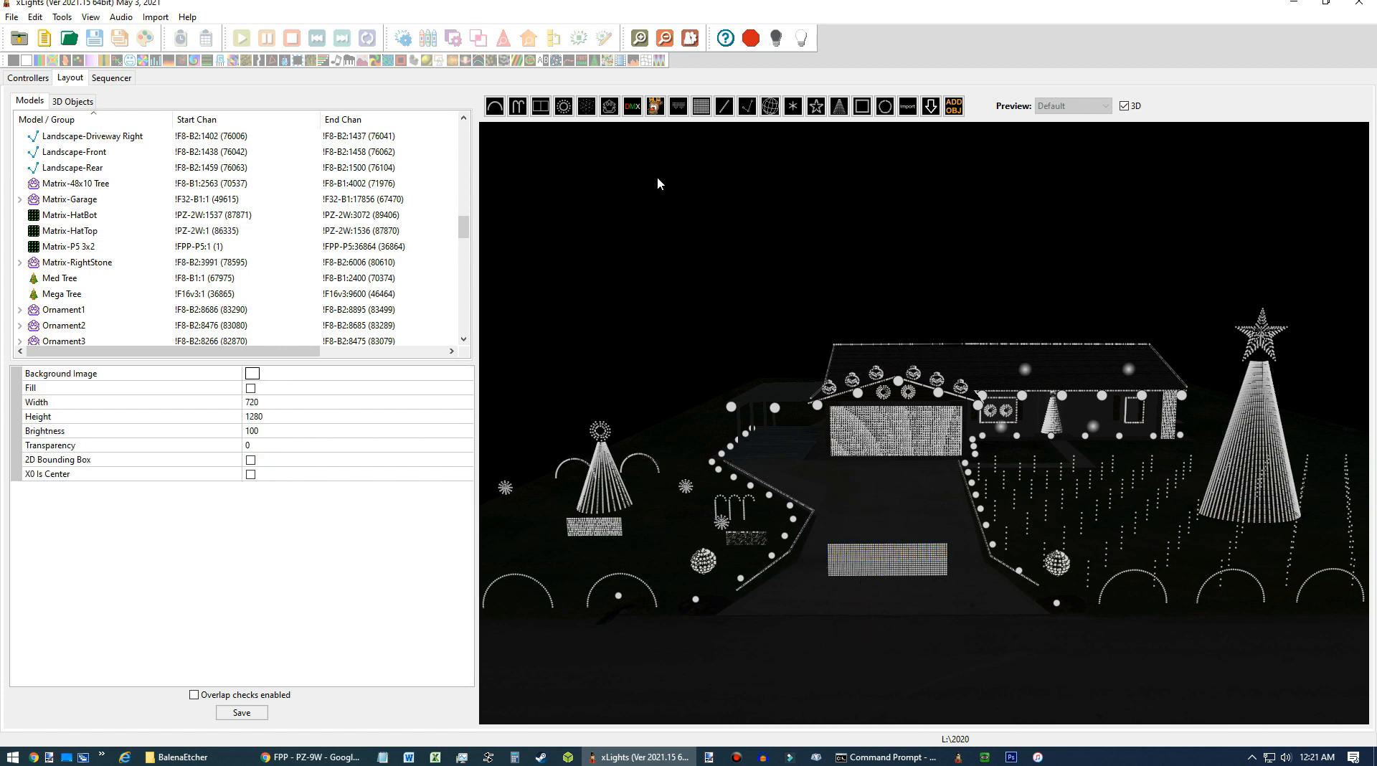
Create a new matrix model above the house and name it Matrix-HatTop-2.
{"action": "left_click", "coordinate": [700, 108]}
{"action": "left_click", "coordinate": [838, 214]}
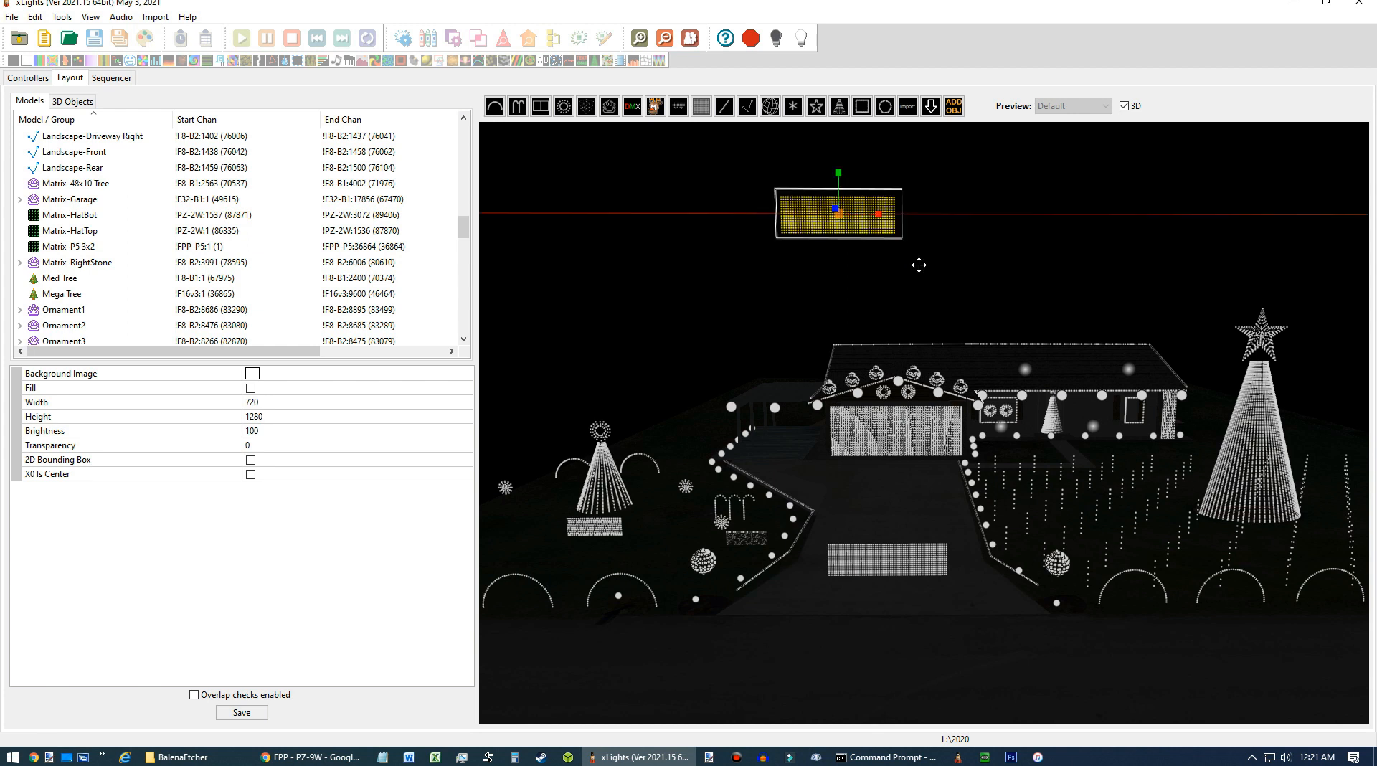
{"action": "left_click_drag", "start_coordinate": [917, 255], "coordinate": [898, 238]}
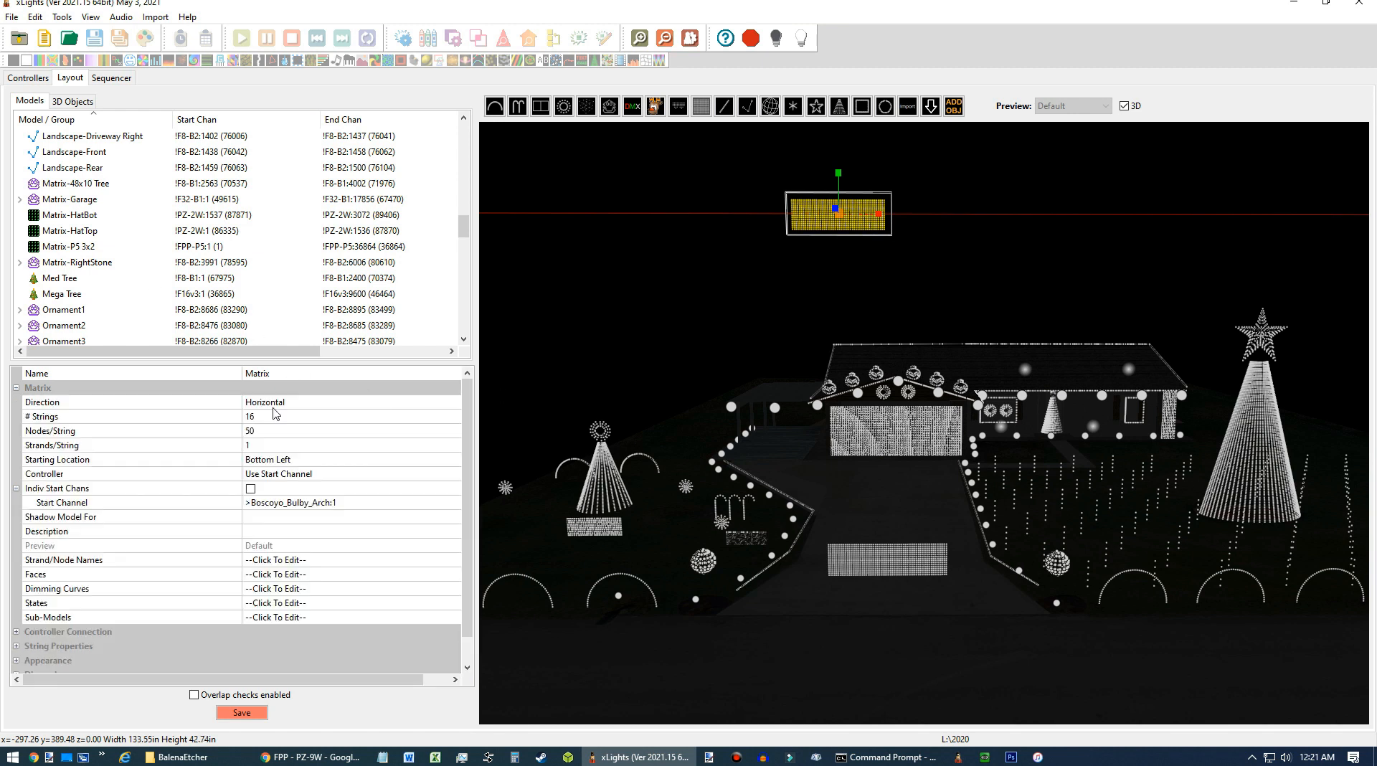
{"action": "left_click", "coordinate": [294, 377]}
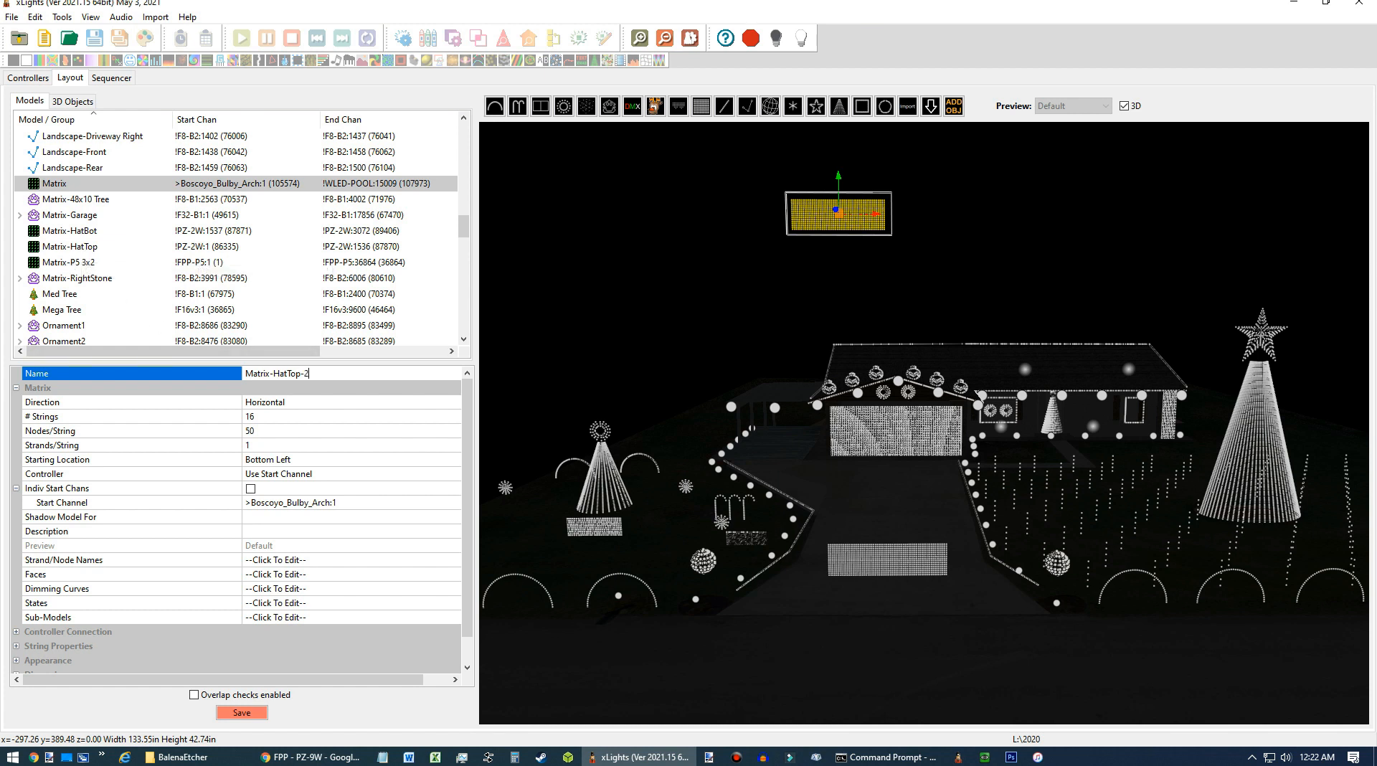
{"action": "key", "text": "Return"}
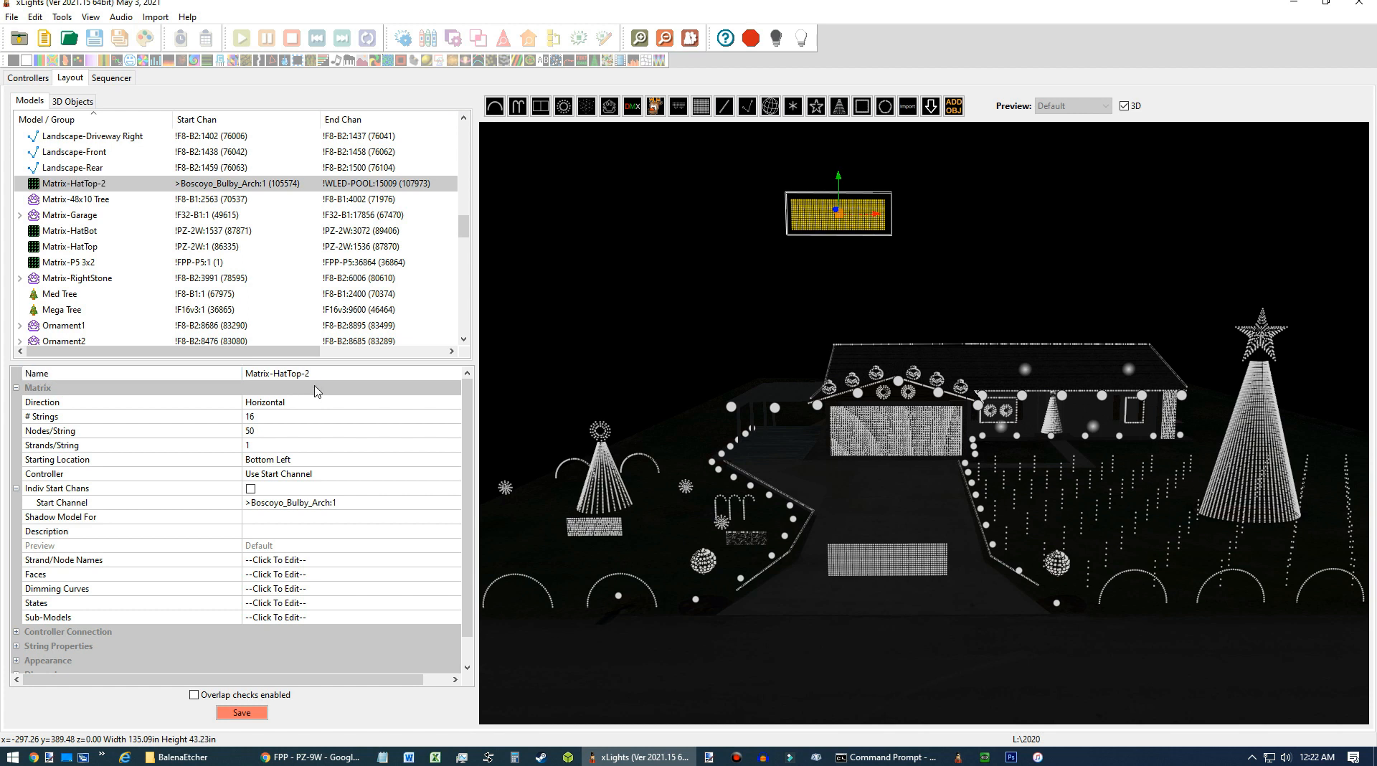
Set the new matrix's direction to Vertical and its number of strings to 1.
{"action": "left_click", "coordinate": [298, 403]}
{"action": "left_click", "coordinate": [454, 402]}
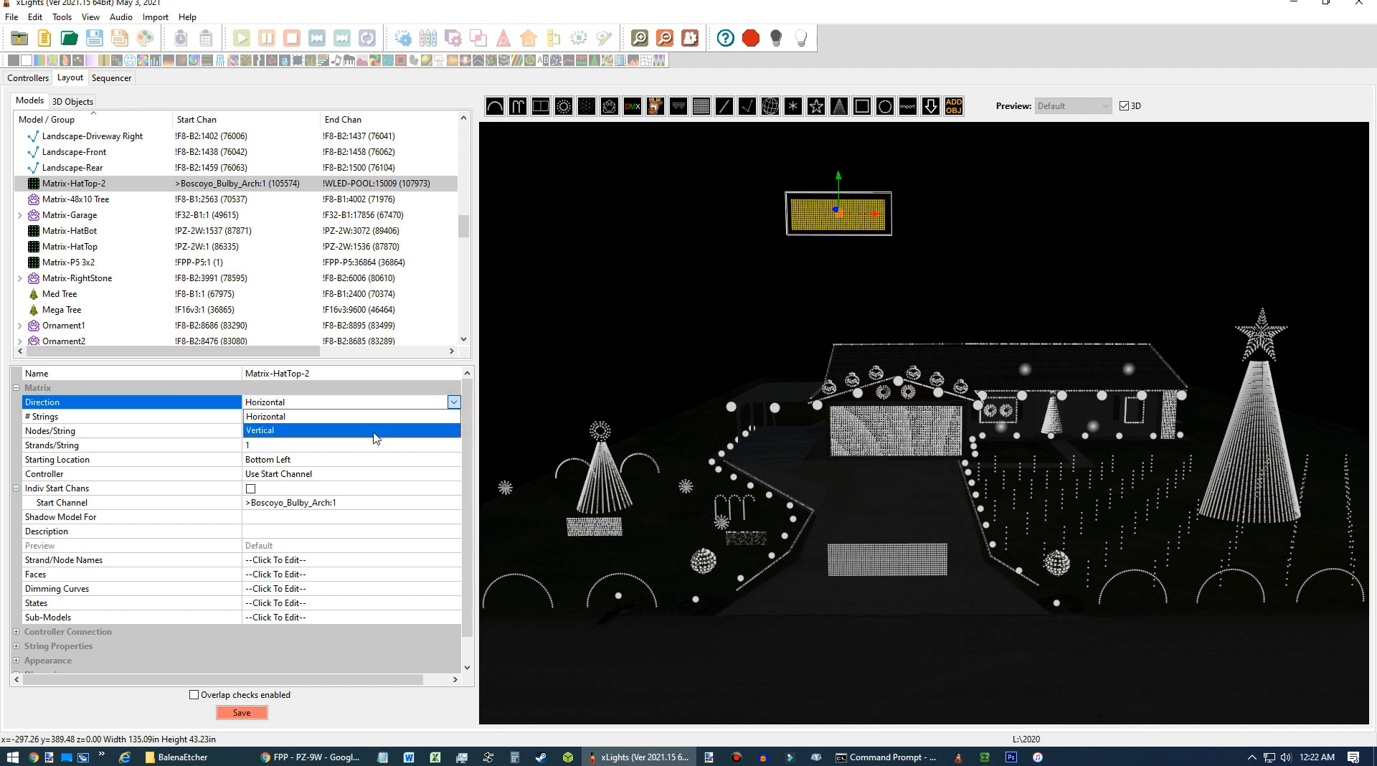
{"action": "left_click", "coordinate": [373, 432]}
{"action": "left_click", "coordinate": [265, 417]}
{"action": "key", "text": "BackSpace"}
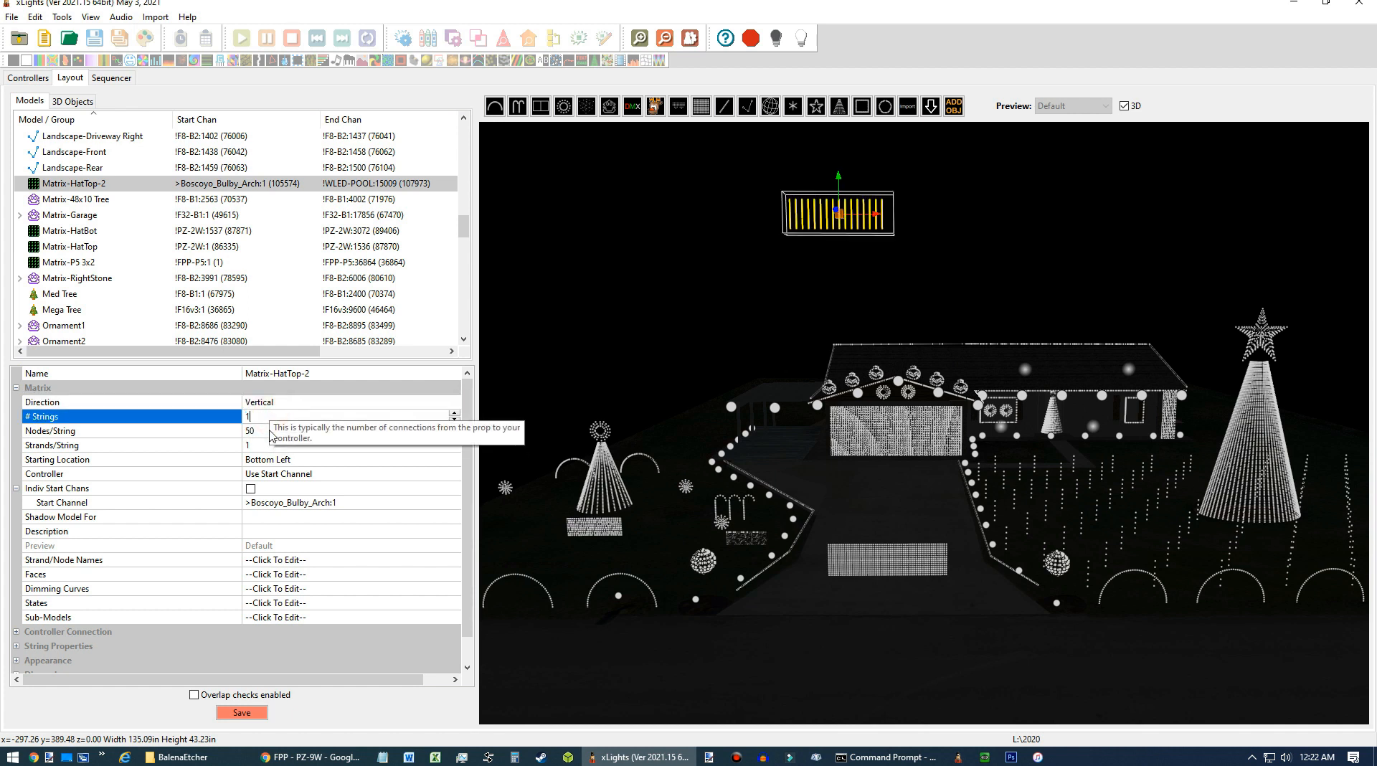
Set the matrix to 512 nodes per string and 64 strands per string.
{"action": "left_click", "coordinate": [266, 434]}
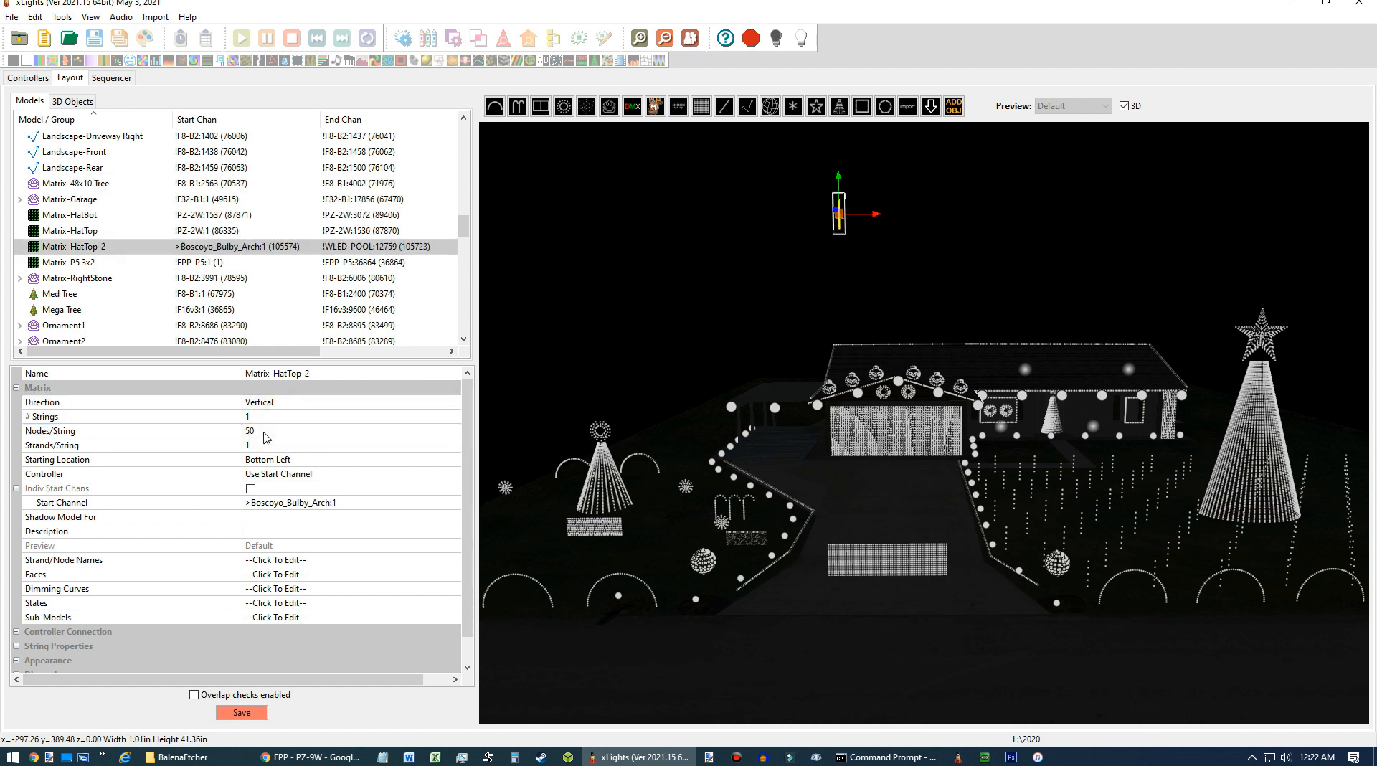
{"action": "left_click", "coordinate": [265, 432]}
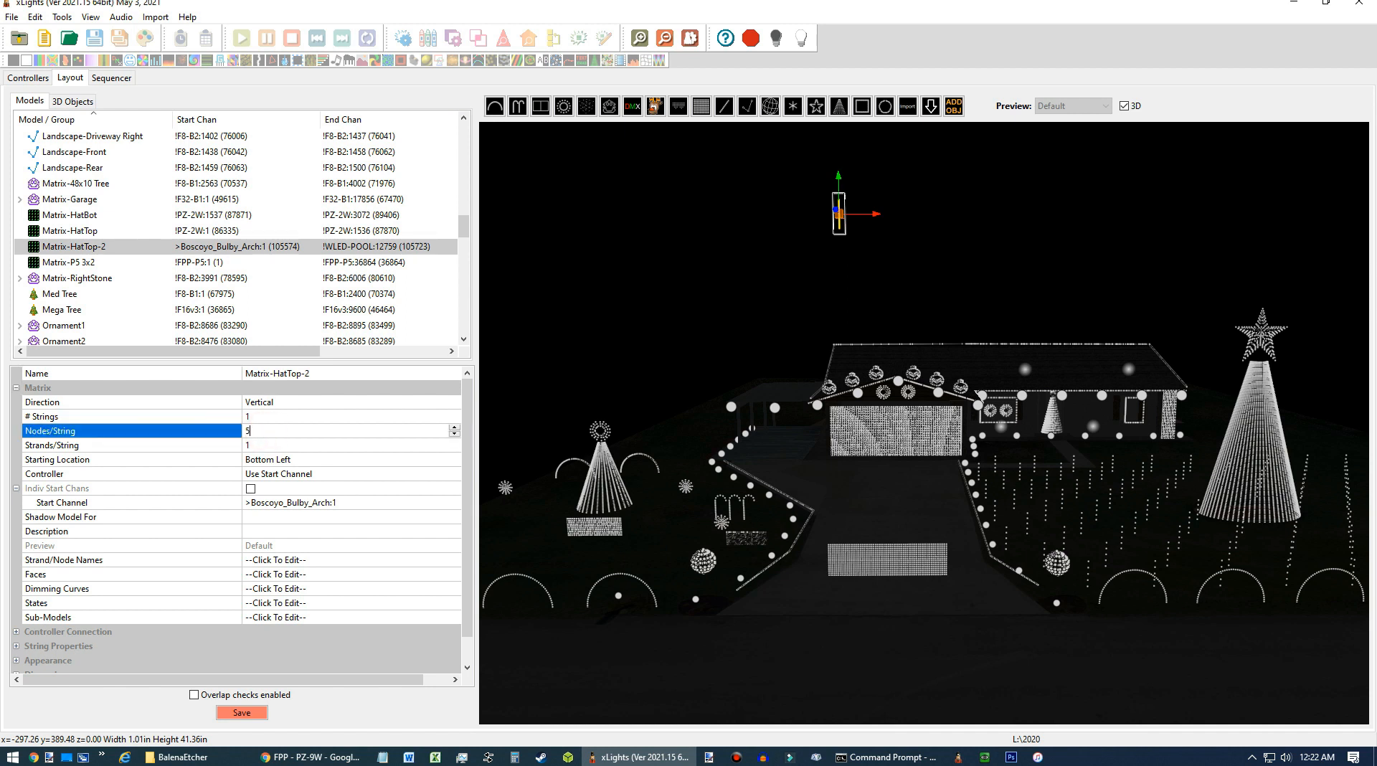
{"action": "type", "text": "512"}
{"action": "left_click", "coordinate": [267, 450]}
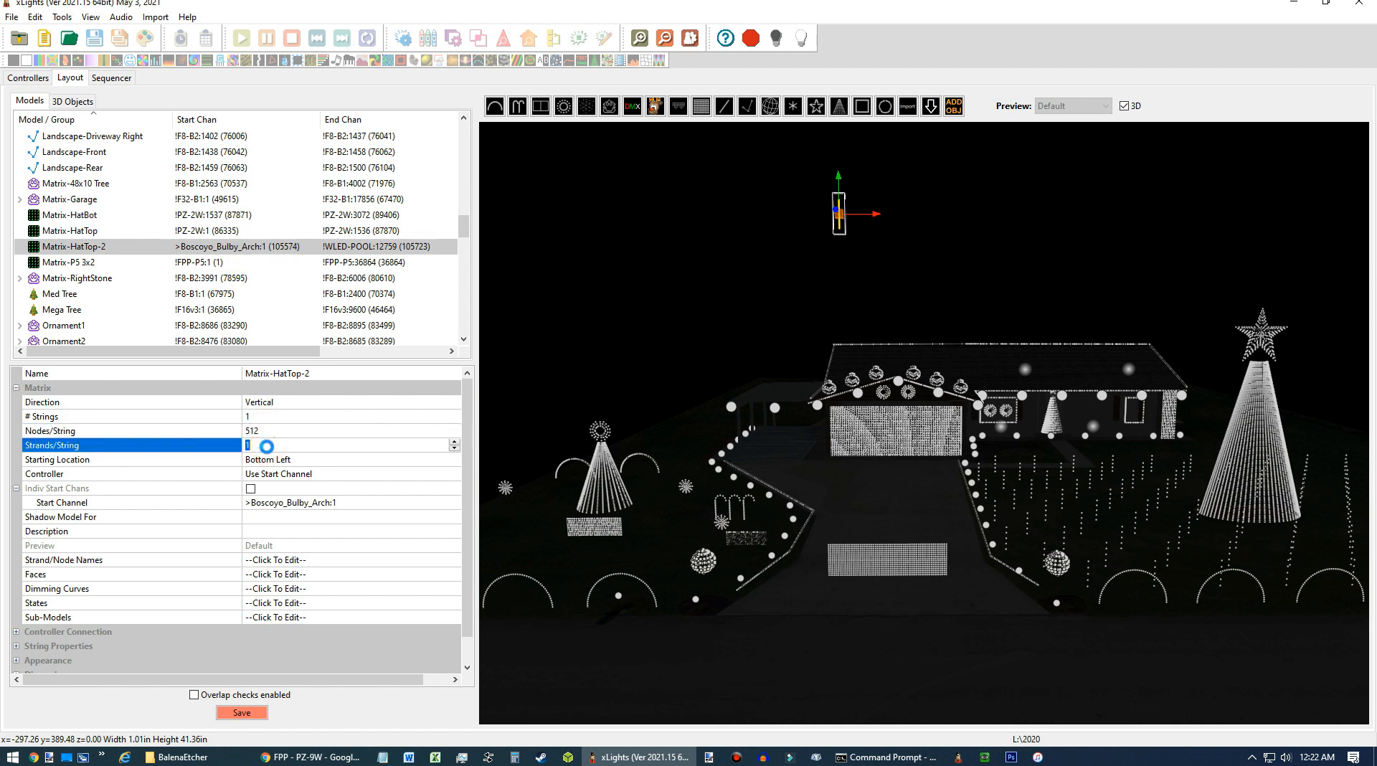
{"action": "left_click", "coordinate": [268, 450]}
{"action": "type", "text": "64"}
{"action": "key", "text": "Return"}
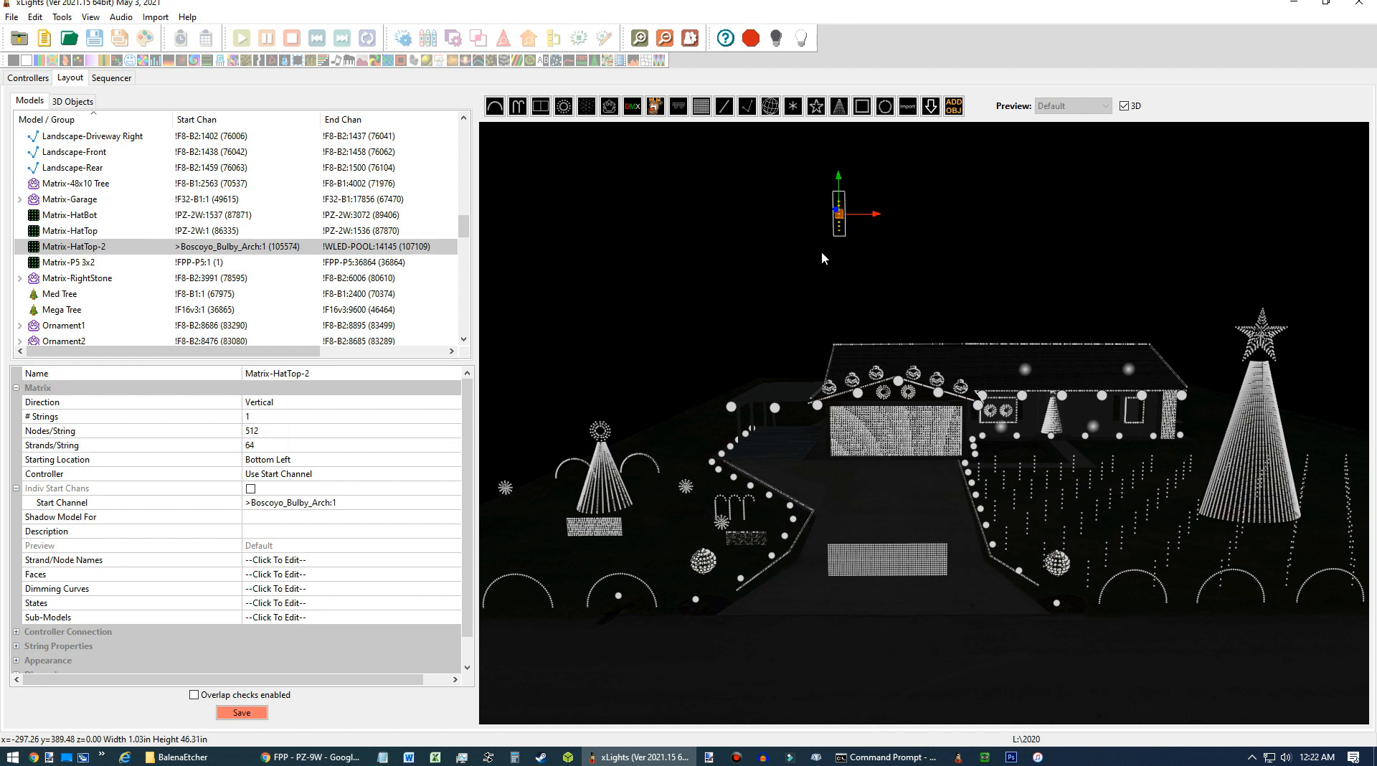
Rotate the new matrix so it lies horizontally.
{"action": "scroll", "coordinate": [847, 250], "scroll_direction": "up", "scroll_amount": 2}
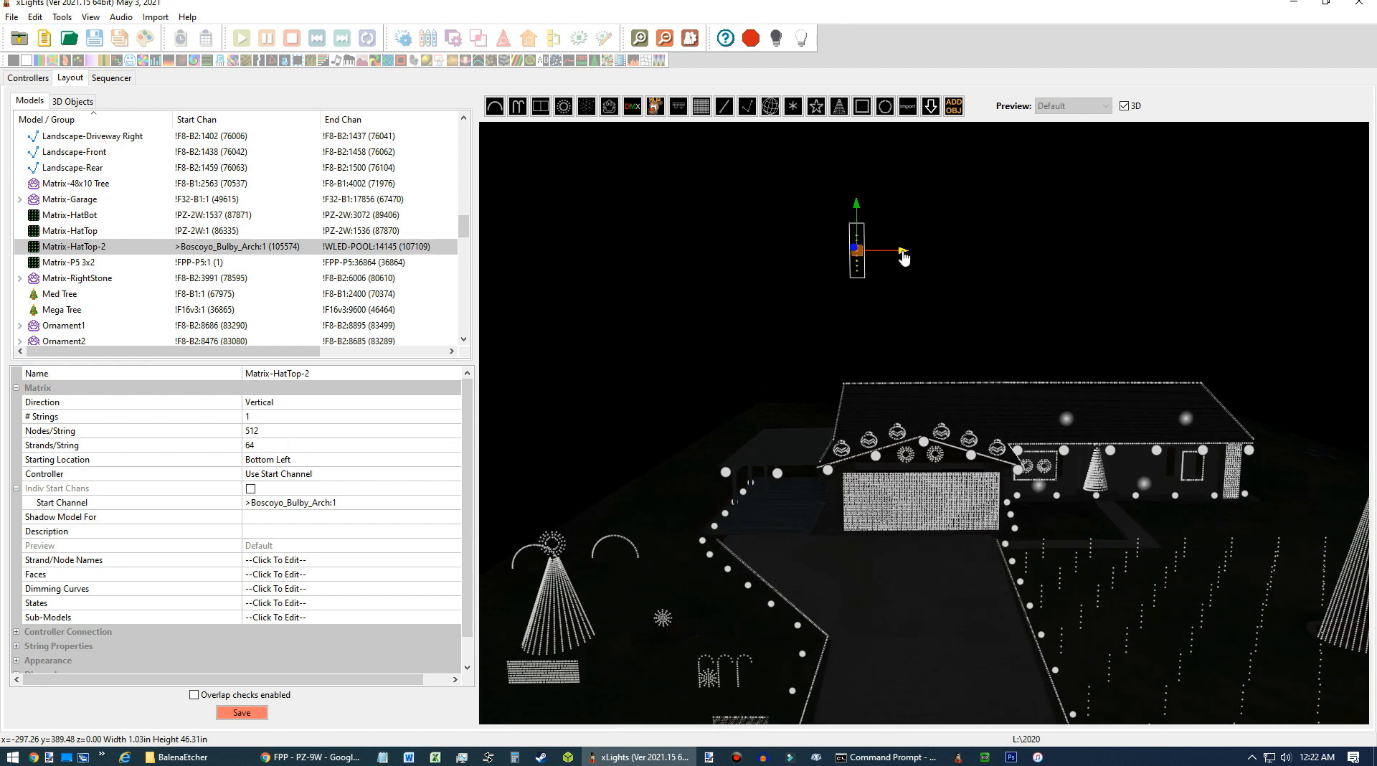
{"action": "left_click", "coordinate": [866, 255]}
{"action": "left_click_drag", "start_coordinate": [906, 252], "coordinate": [858, 220]}
{"action": "left_click", "coordinate": [855, 261]}
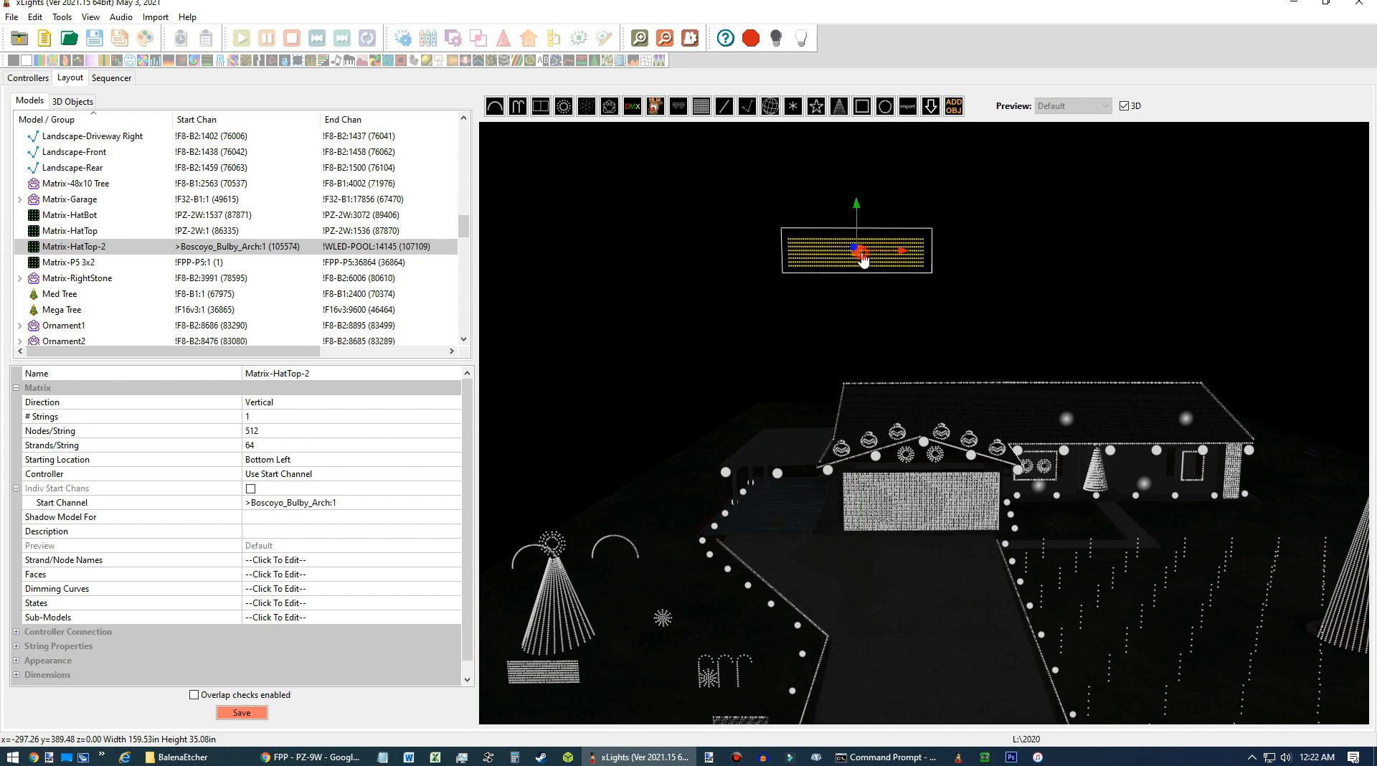
Move the Matrix-HatTop-2 model onto the house roof above the garage.
{"action": "left_click_drag", "start_coordinate": [857, 203], "coordinate": [860, 497]}
{"action": "left_click_drag", "start_coordinate": [966, 584], "coordinate": [517, 579]}
{"action": "left_click_drag", "start_coordinate": [613, 437], "coordinate": [775, 419]}
{"action": "scroll", "coordinate": [627, 451], "scroll_direction": "down", "scroll_amount": 3}
{"action": "scroll", "coordinate": [840, 475], "scroll_direction": "down", "scroll_amount": 1}
{"action": "mouse_move", "coordinate": [732, 459]}
{"action": "left_mouse_down"}
{"action": "mouse_move", "coordinate": [711, 468]}
{"action": "mouse_move", "coordinate": [731, 461]}
{"action": "left_mouse_up"}
{"action": "left_click_drag", "start_coordinate": [760, 400], "coordinate": [760, 528]}
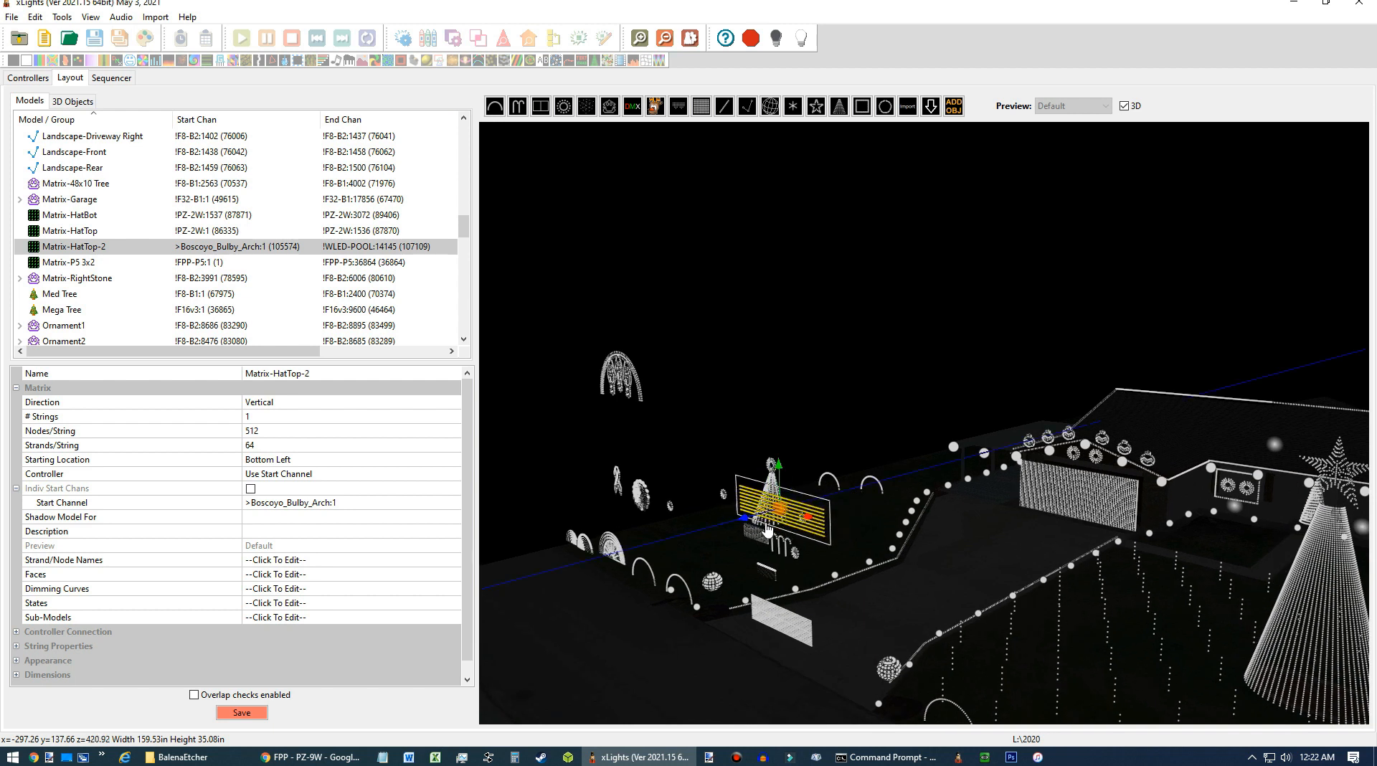
{"action": "left_click_drag", "start_coordinate": [762, 384], "coordinate": [1038, 364]}
{"action": "left_click_drag", "start_coordinate": [993, 466], "coordinate": [1052, 467]}
{"action": "left_click", "coordinate": [998, 469]}
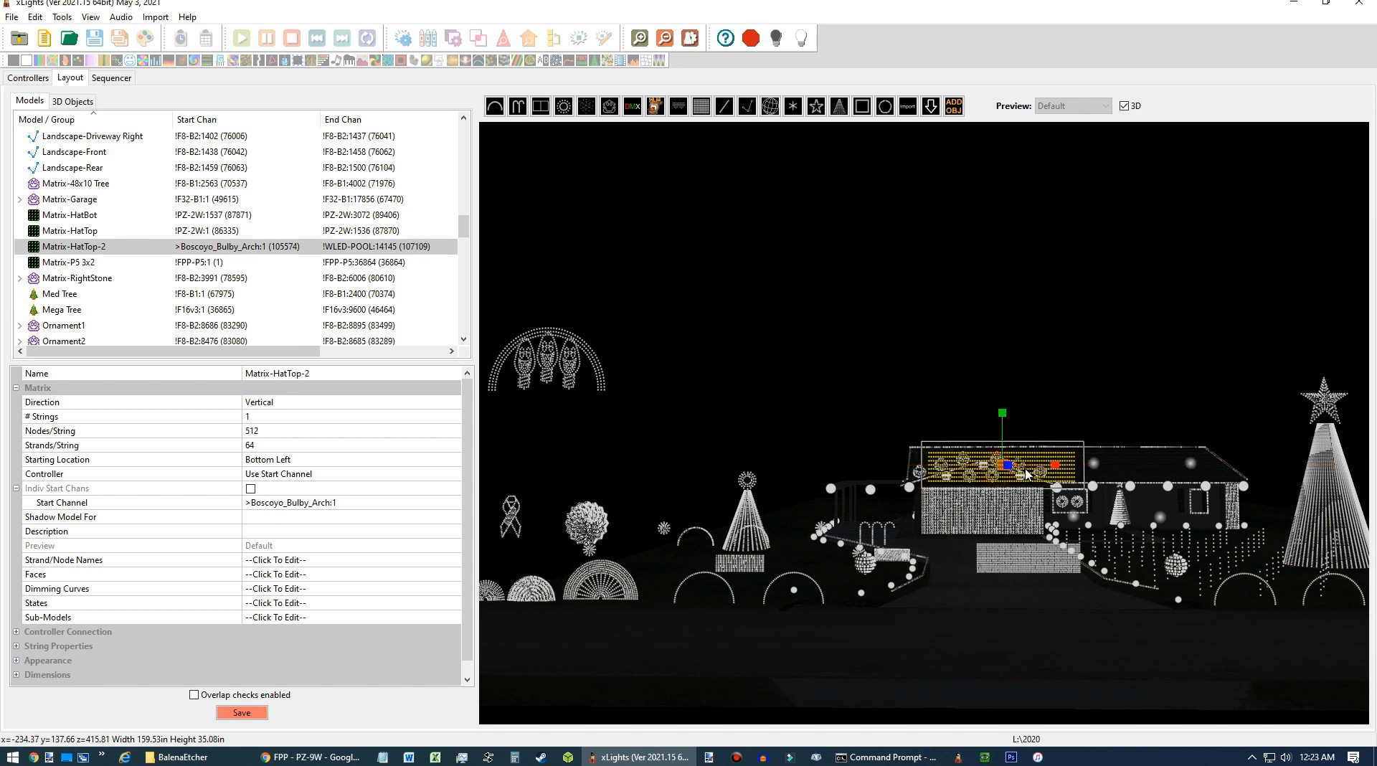
{"action": "left_click_drag", "start_coordinate": [1054, 468], "coordinate": [1036, 475]}
{"action": "left_click_drag", "start_coordinate": [1001, 413], "coordinate": [1004, 428]}
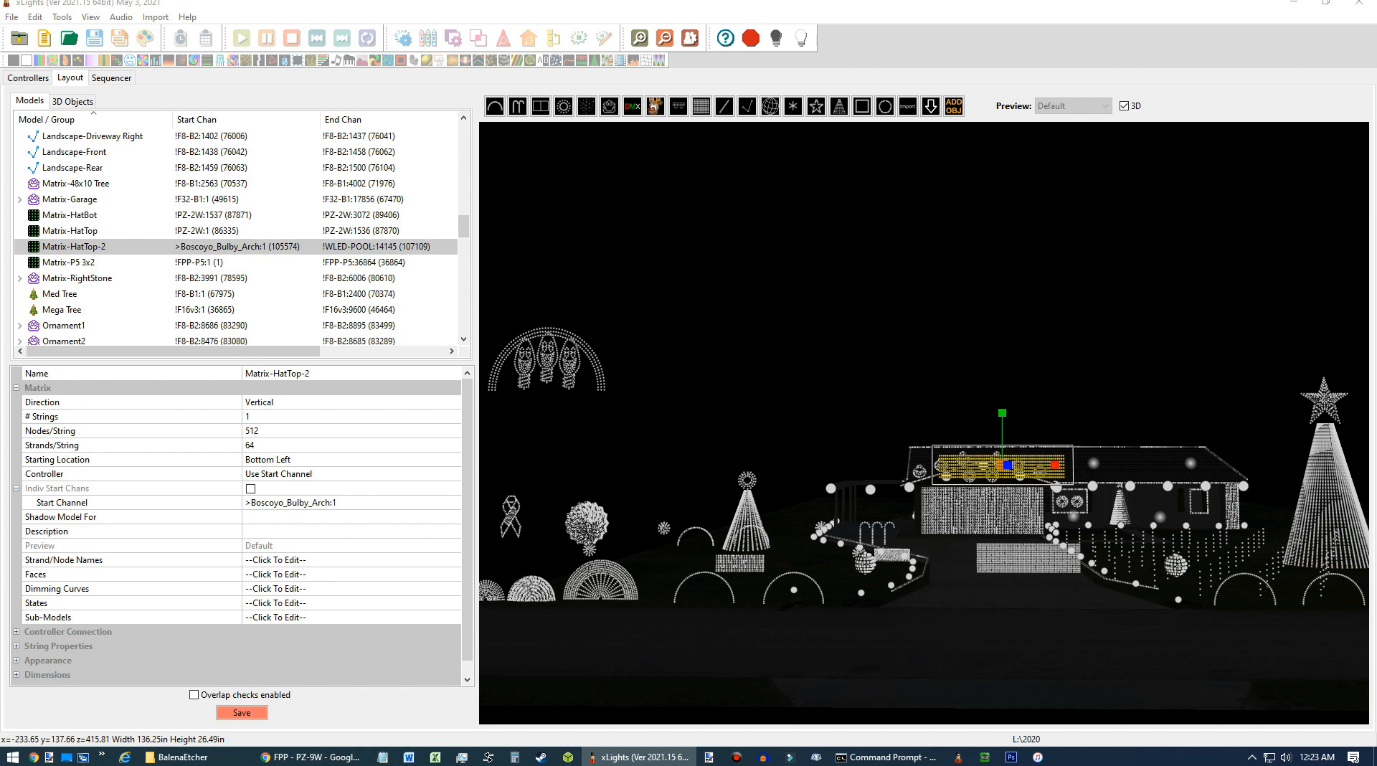
Set the matrix's starting location to Top Left.
{"action": "left_click", "coordinate": [324, 459]}
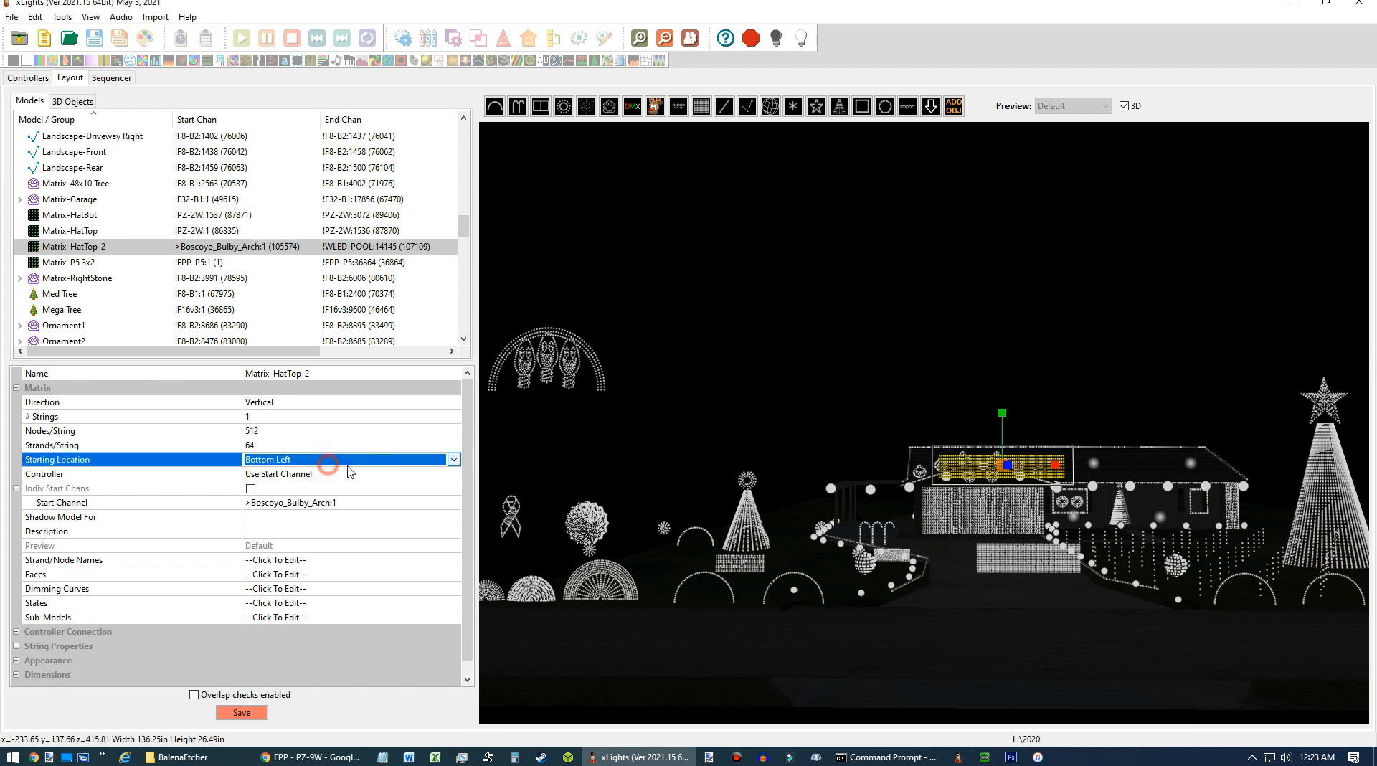
{"action": "left_click", "coordinate": [454, 459]}
{"action": "left_click", "coordinate": [330, 473]}
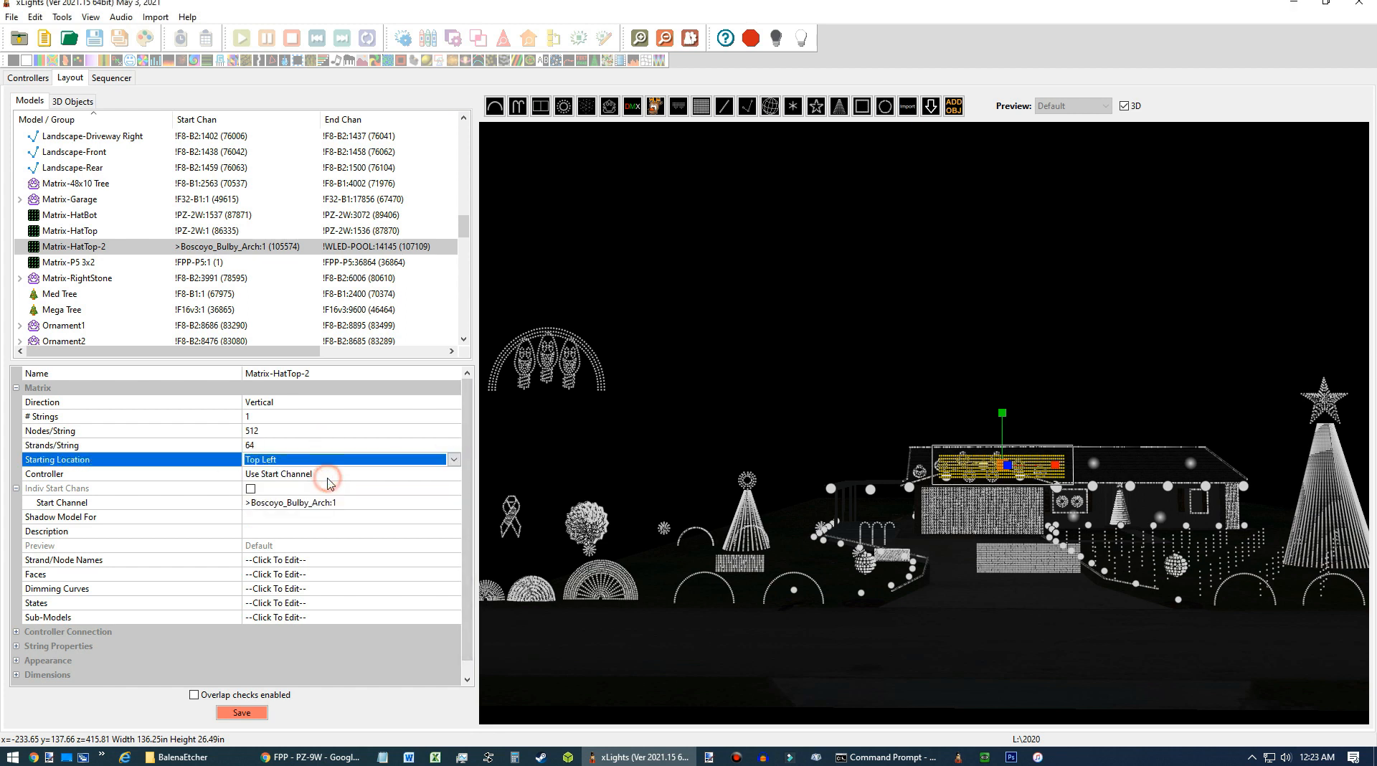
Move the Matrix-HatTop-2 model up so it sits above the roofline.
{"action": "scroll", "coordinate": [1027, 410], "scroll_direction": "up", "scroll_amount": 2}
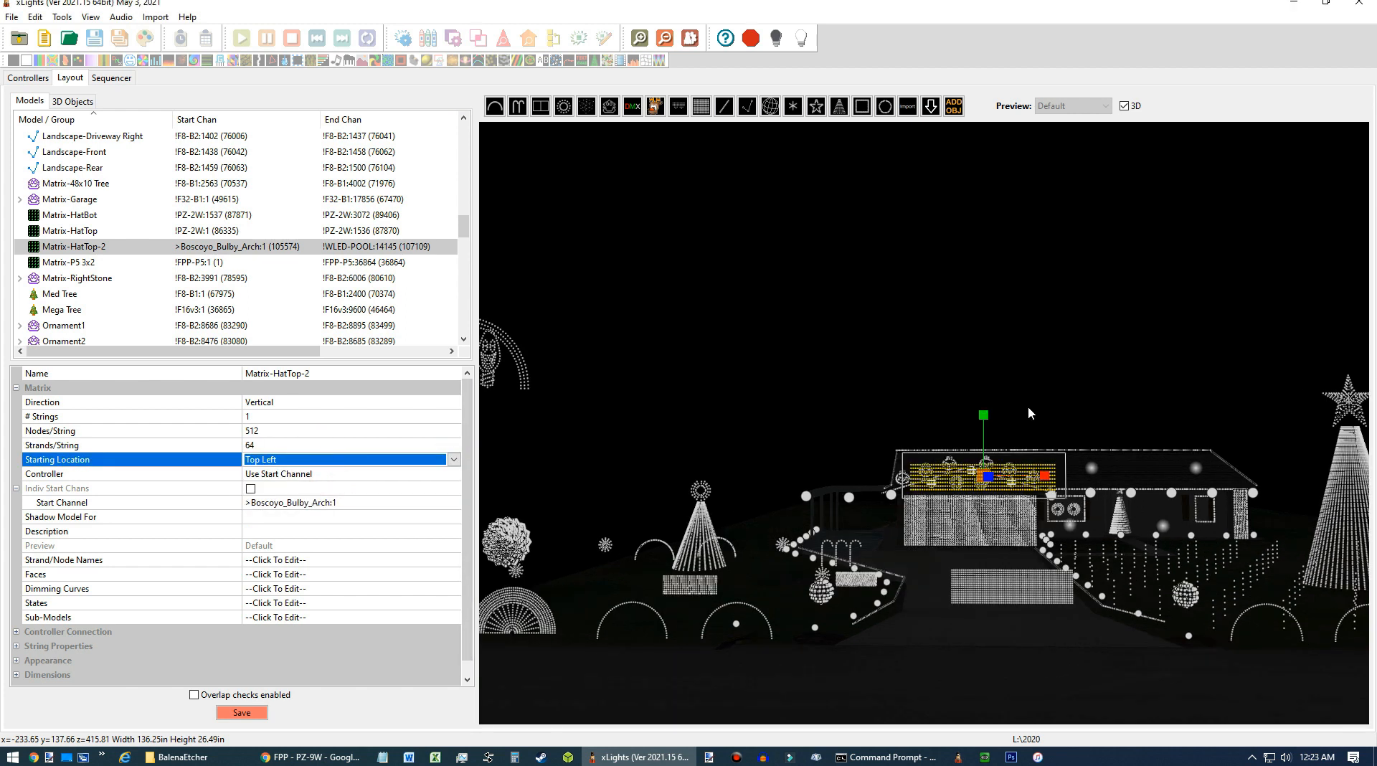
{"action": "left_click", "coordinate": [980, 479]}
{"action": "left_click", "coordinate": [980, 479]}
{"action": "left_click_drag", "start_coordinate": [984, 421], "coordinate": [984, 290]}
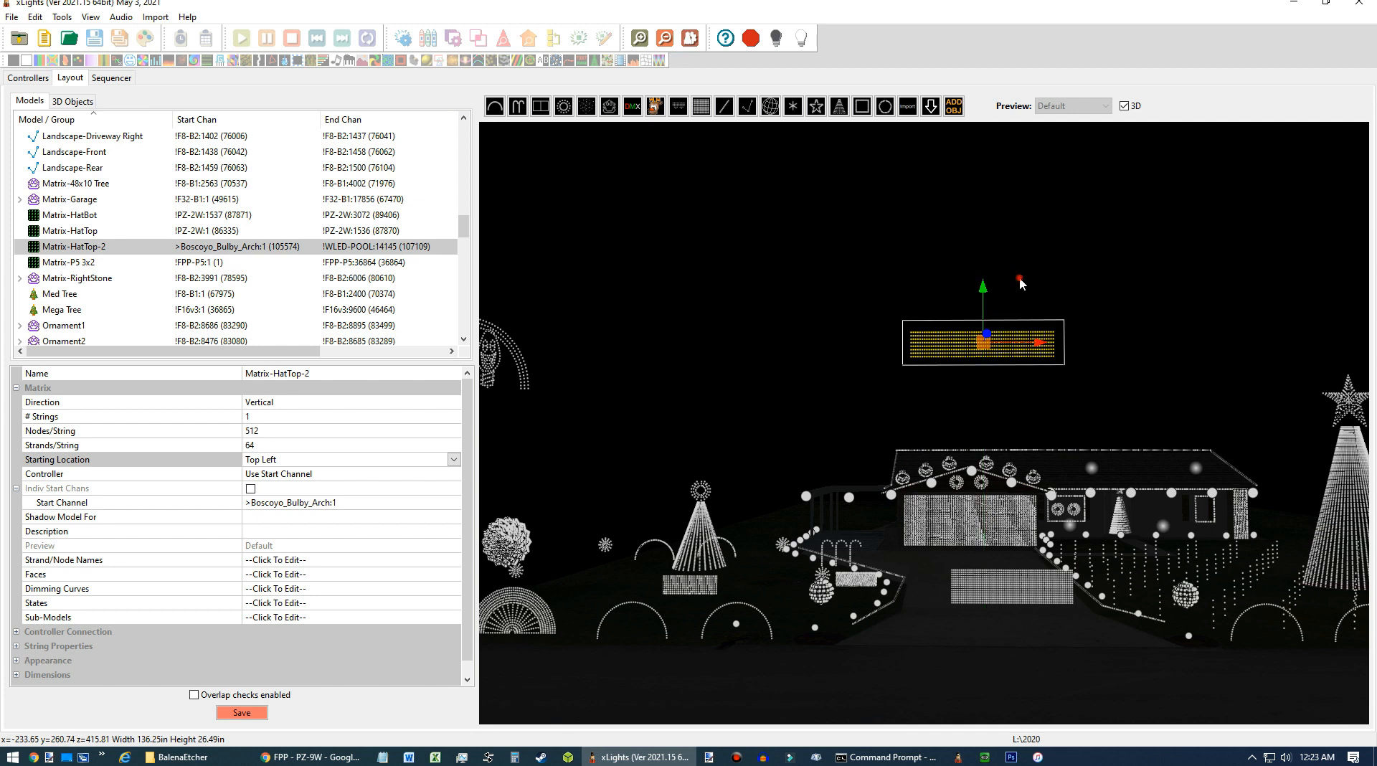
{"action": "left_click", "coordinate": [1042, 274]}
{"action": "left_click", "coordinate": [968, 396]}
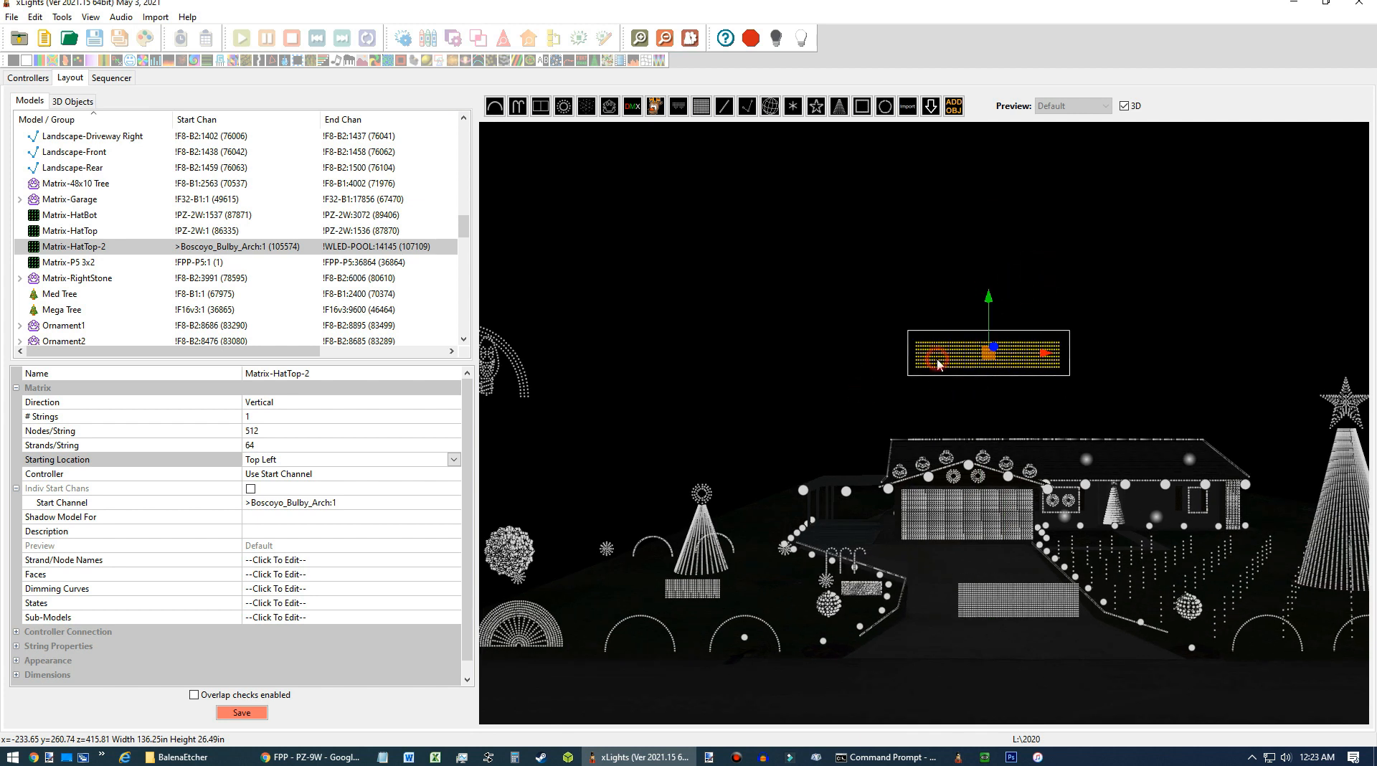
Paste a copy of the matrix and position it just below the original above the roof.
{"action": "scroll", "coordinate": [932, 366], "scroll_direction": "up", "scroll_amount": 3}
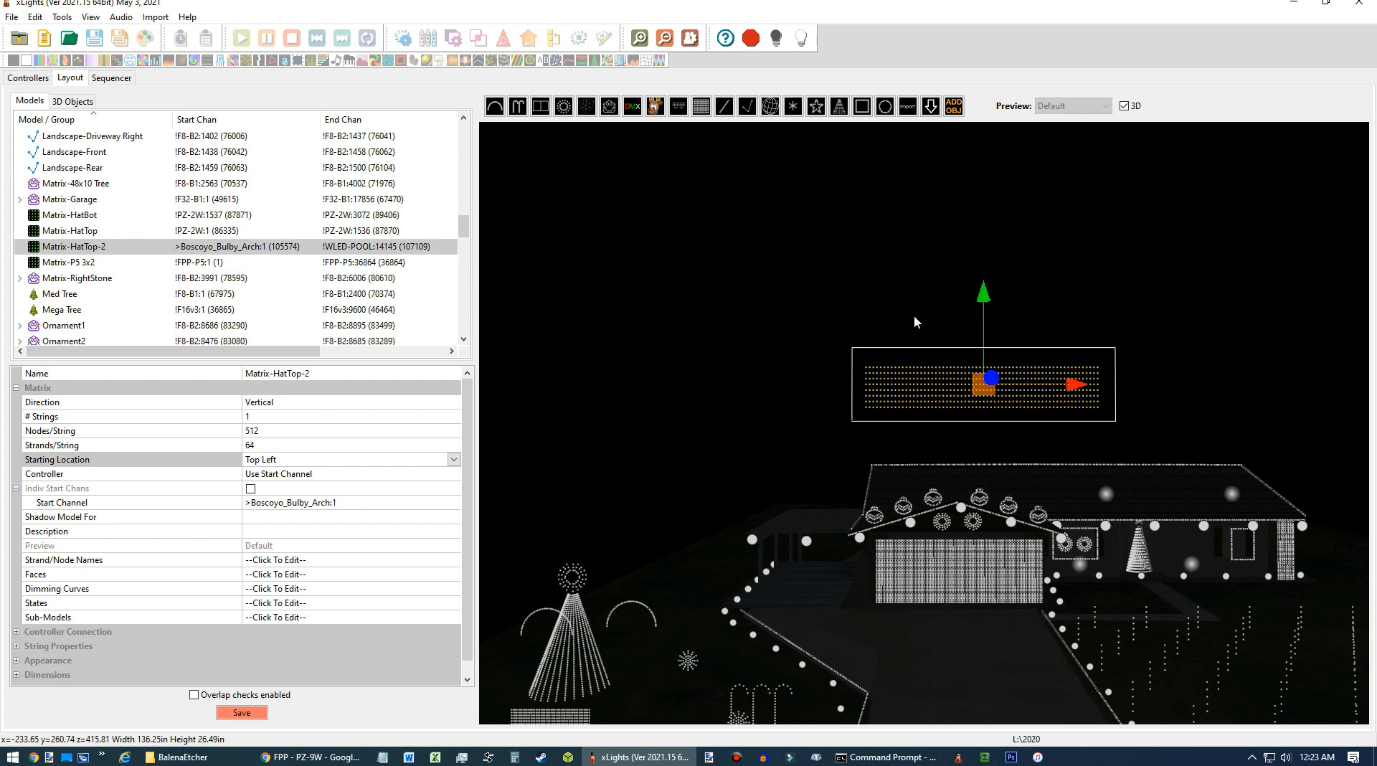
{"action": "left_click", "coordinate": [924, 281]}
{"action": "left_click", "coordinate": [925, 375]}
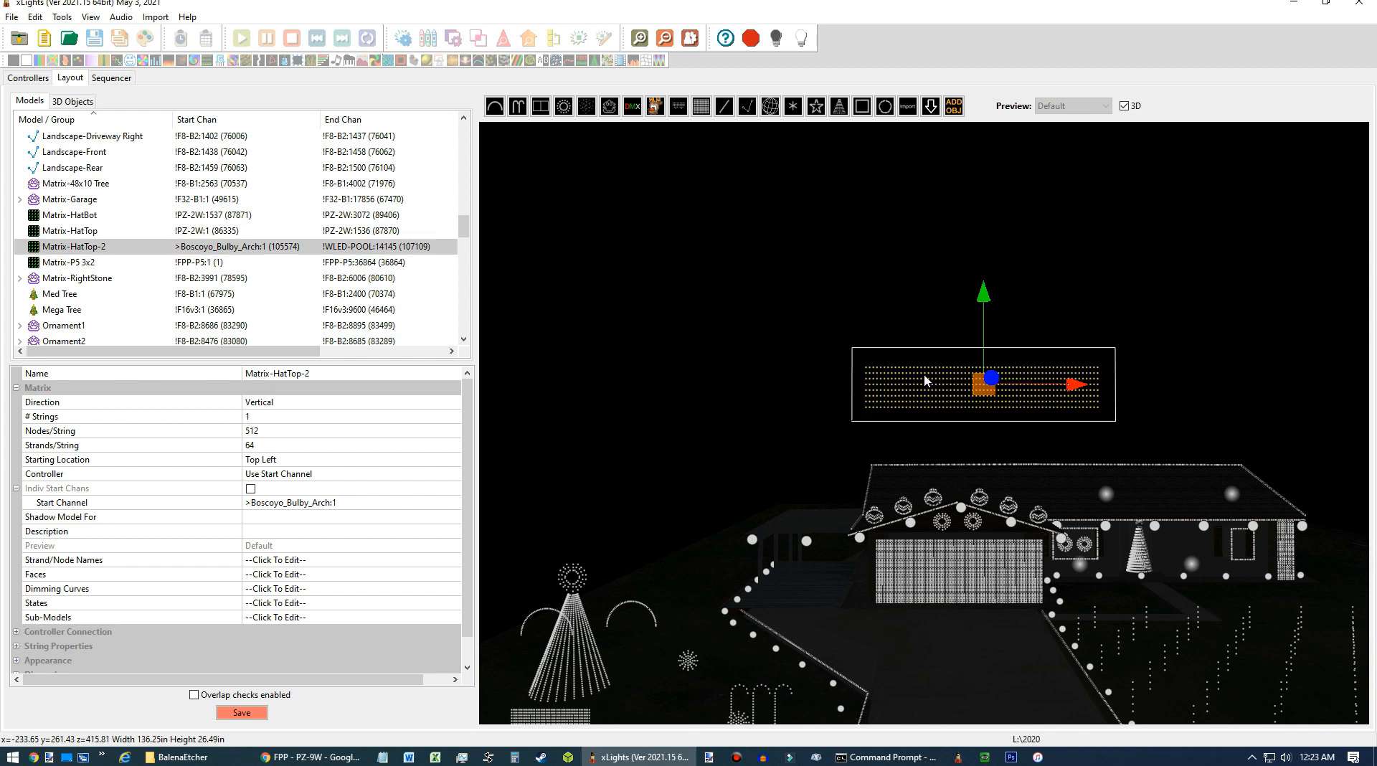
{"action": "left_click", "coordinate": [924, 380]}
{"action": "key", "text": "ctrl+v"}
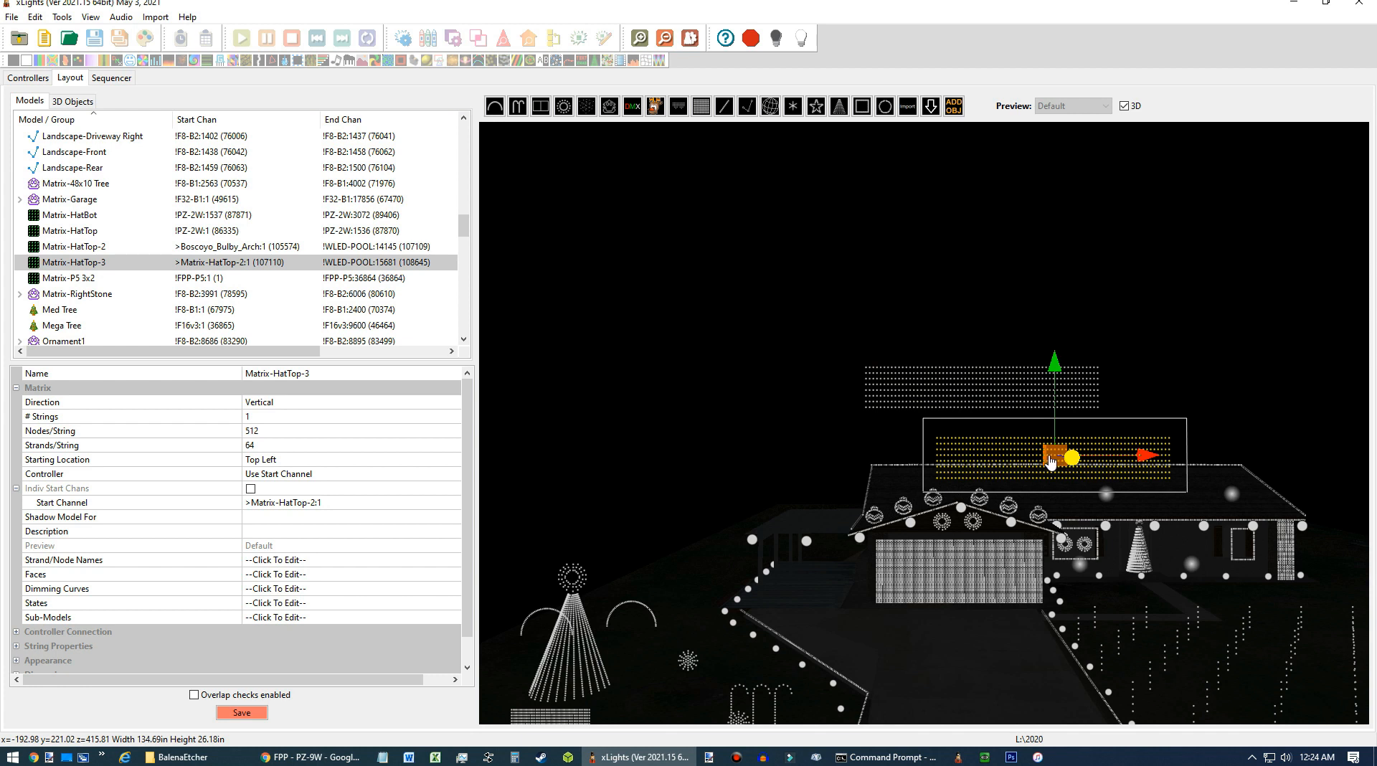
{"action": "left_click_drag", "start_coordinate": [1147, 456], "coordinate": [1053, 465]}
{"action": "left_click_drag", "start_coordinate": [987, 369], "coordinate": [984, 342]}
{"action": "left_click_drag", "start_coordinate": [1077, 431], "coordinate": [1078, 430]}
Rename the copied matrix Matrix-HatBot-2.
{"action": "left_click", "coordinate": [317, 374]}
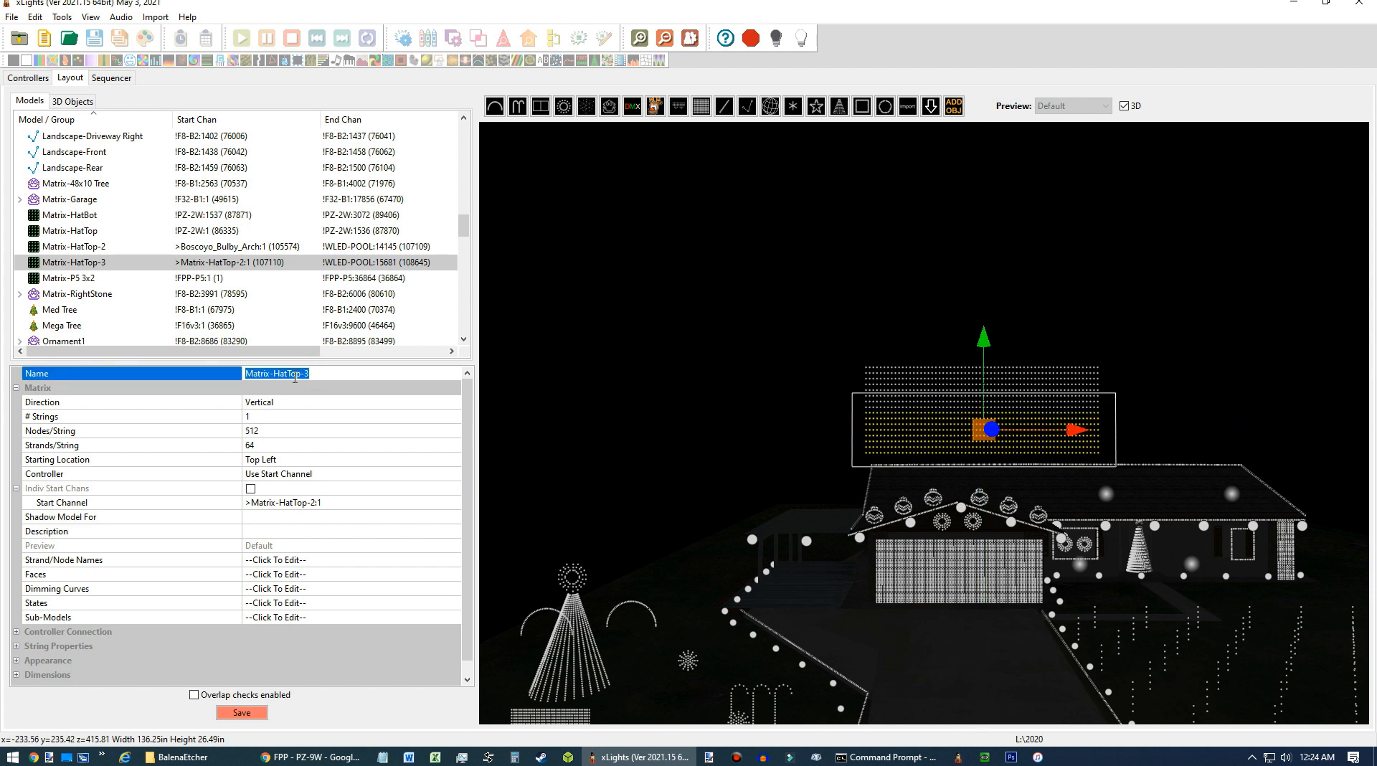
{"action": "left_click_drag", "start_coordinate": [287, 377], "coordinate": [331, 372]}
{"action": "type", "text": "Bot"}
{"action": "key", "text": "Return"}
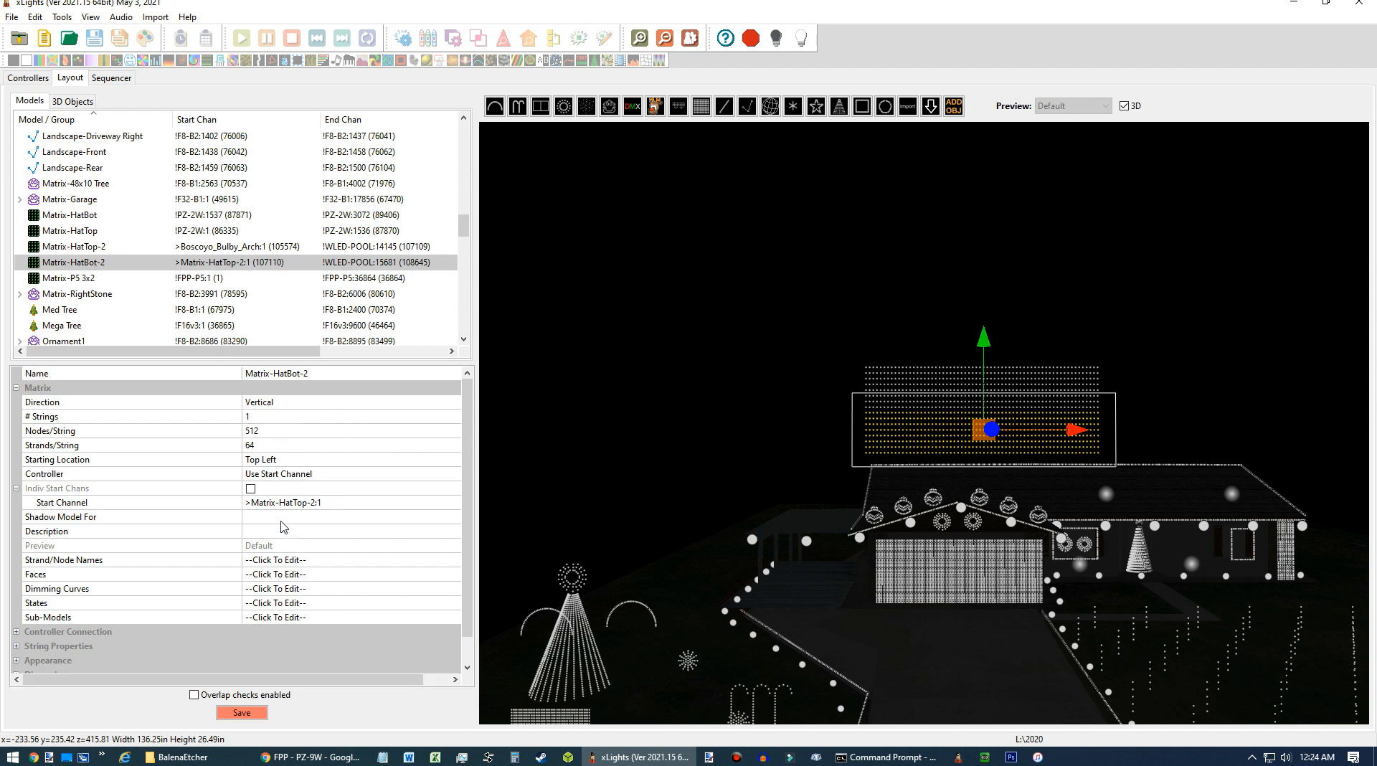
Save the layout and deselect the models.
{"action": "left_click", "coordinate": [259, 716]}
{"action": "left_click", "coordinate": [260, 714]}
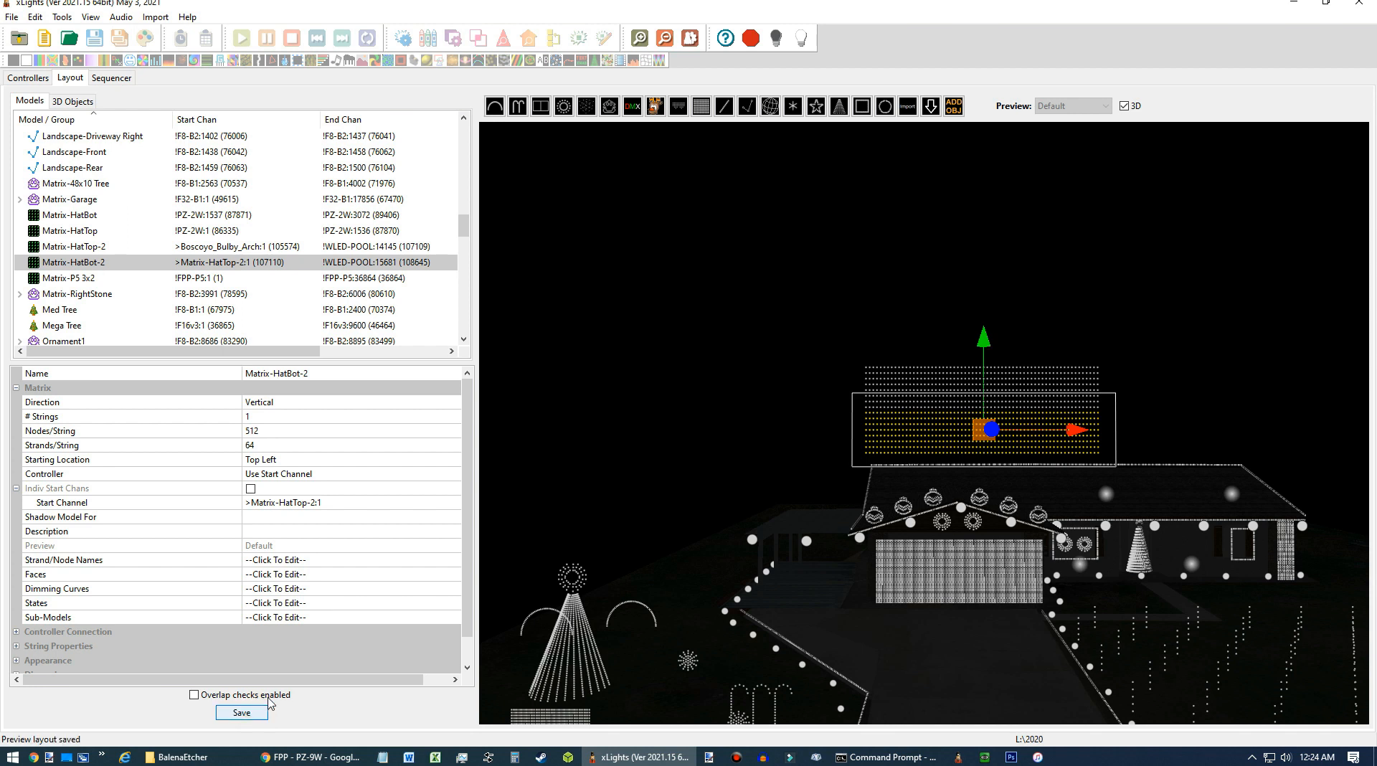
{"action": "left_click", "coordinate": [764, 349]}
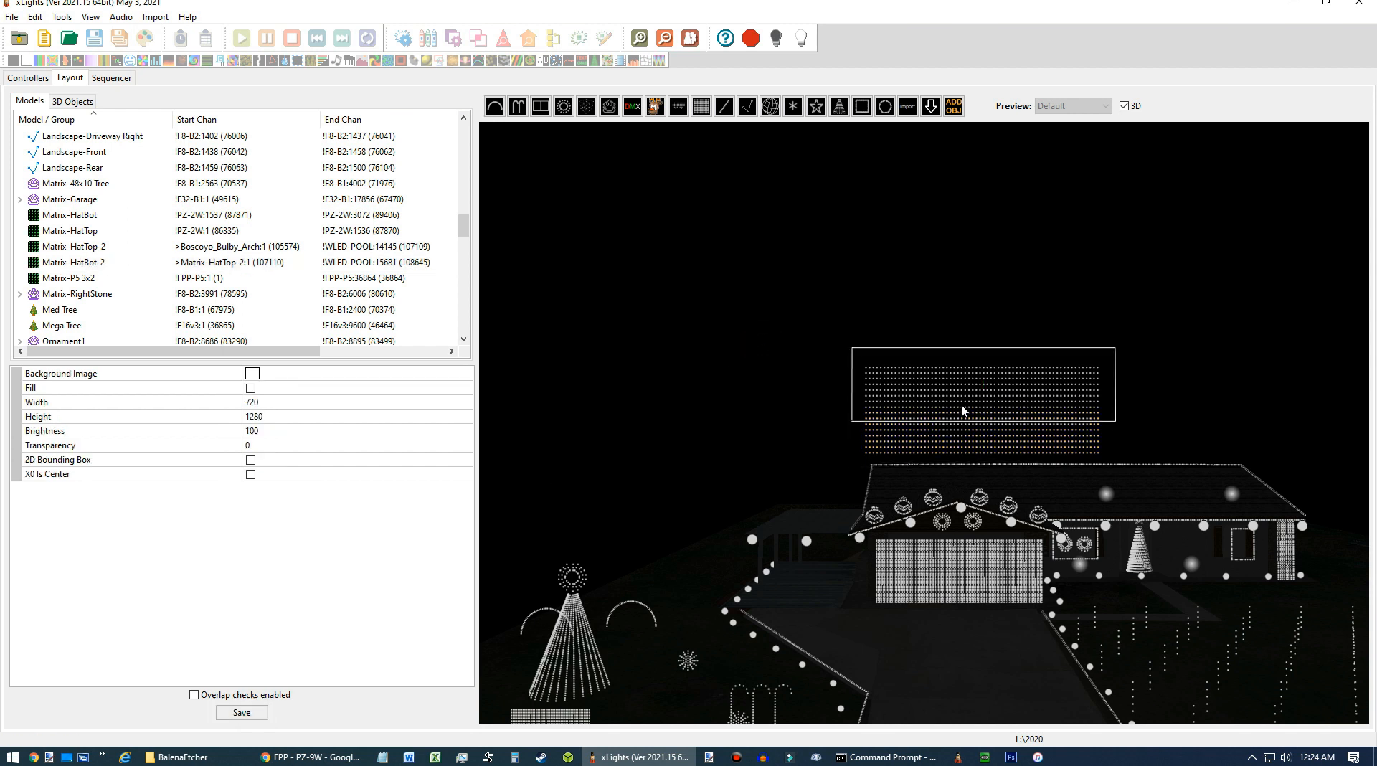
{"action": "left_click", "coordinate": [773, 351]}
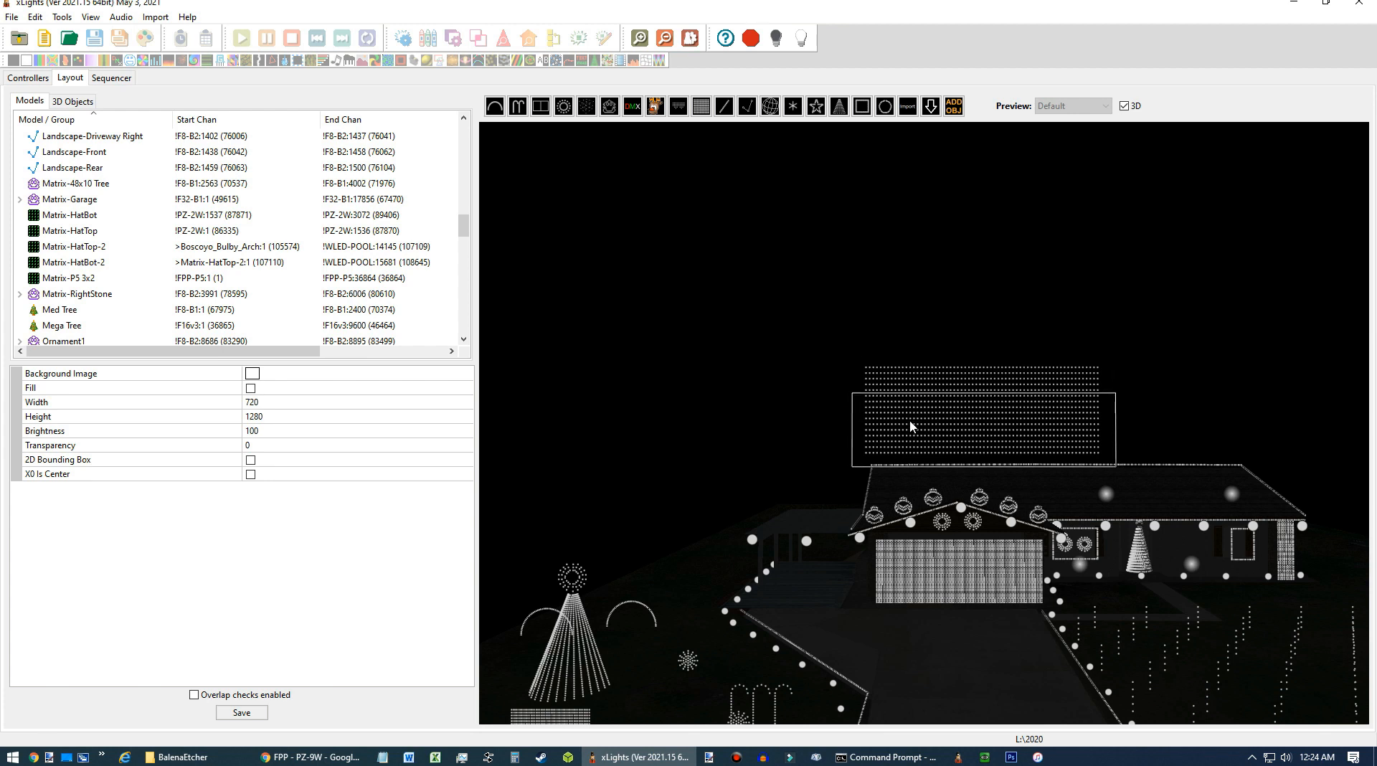
{"action": "left_click_drag", "start_coordinate": [776, 370], "coordinate": [781, 374]}
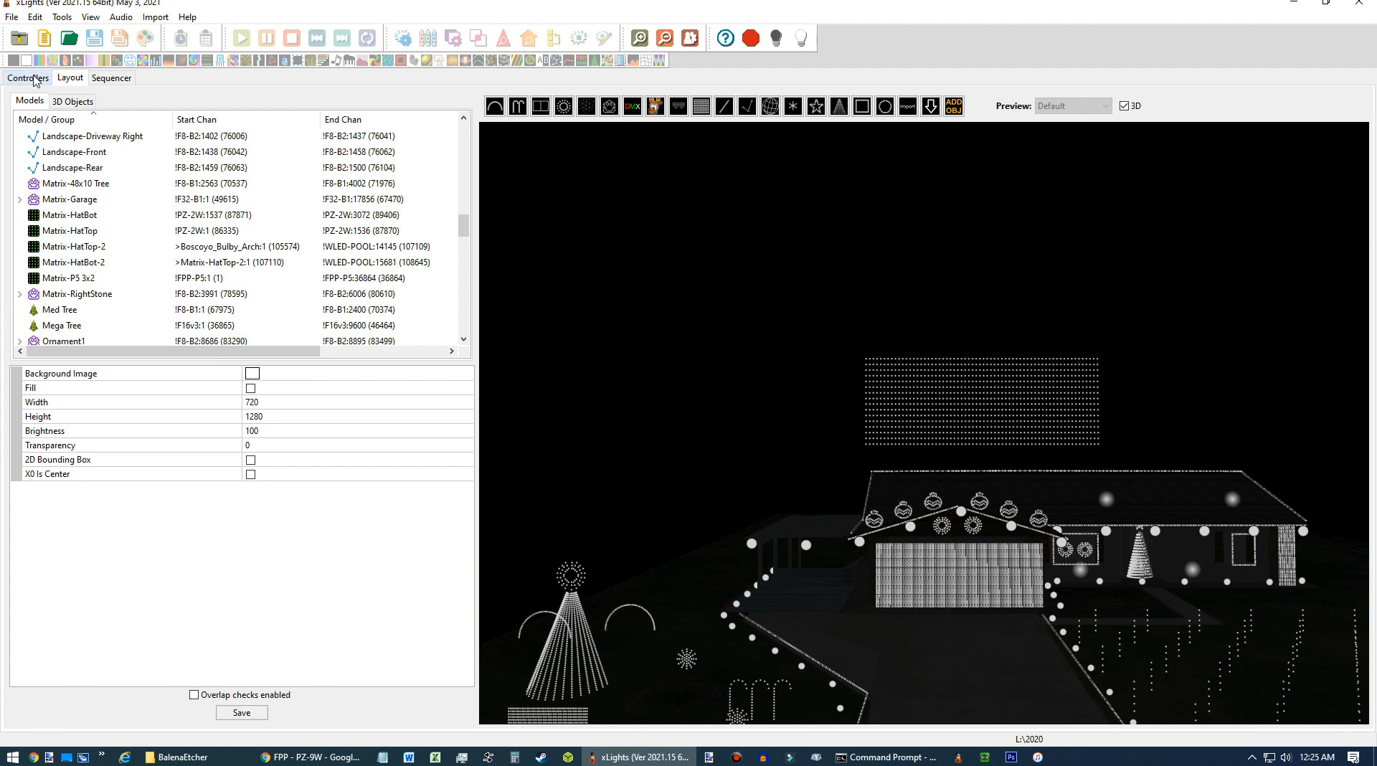
Open the PZ-9W controller's visualiser and assign Matrix-HatTop-2 to Pixel Port 1.
{"action": "left_click", "coordinate": [34, 78]}
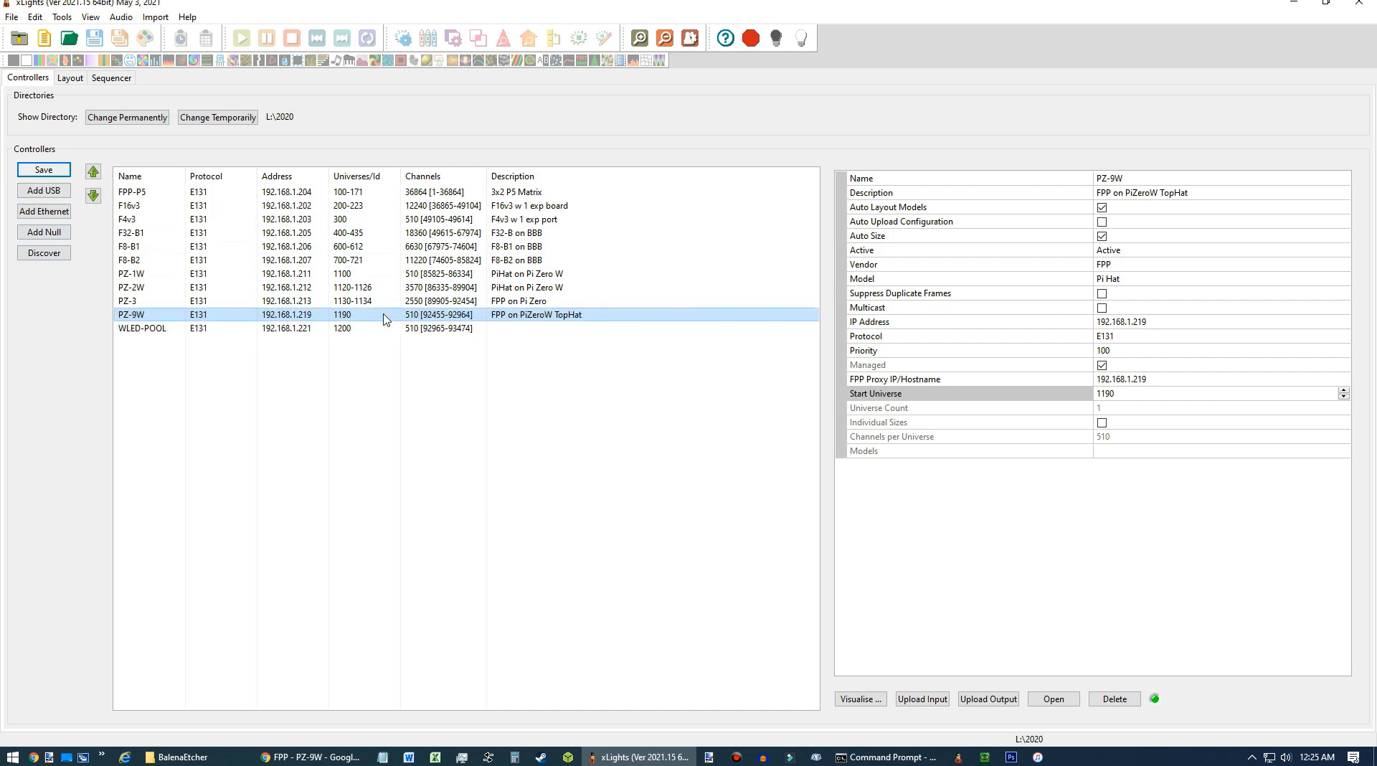
{"action": "left_click", "coordinate": [230, 313]}
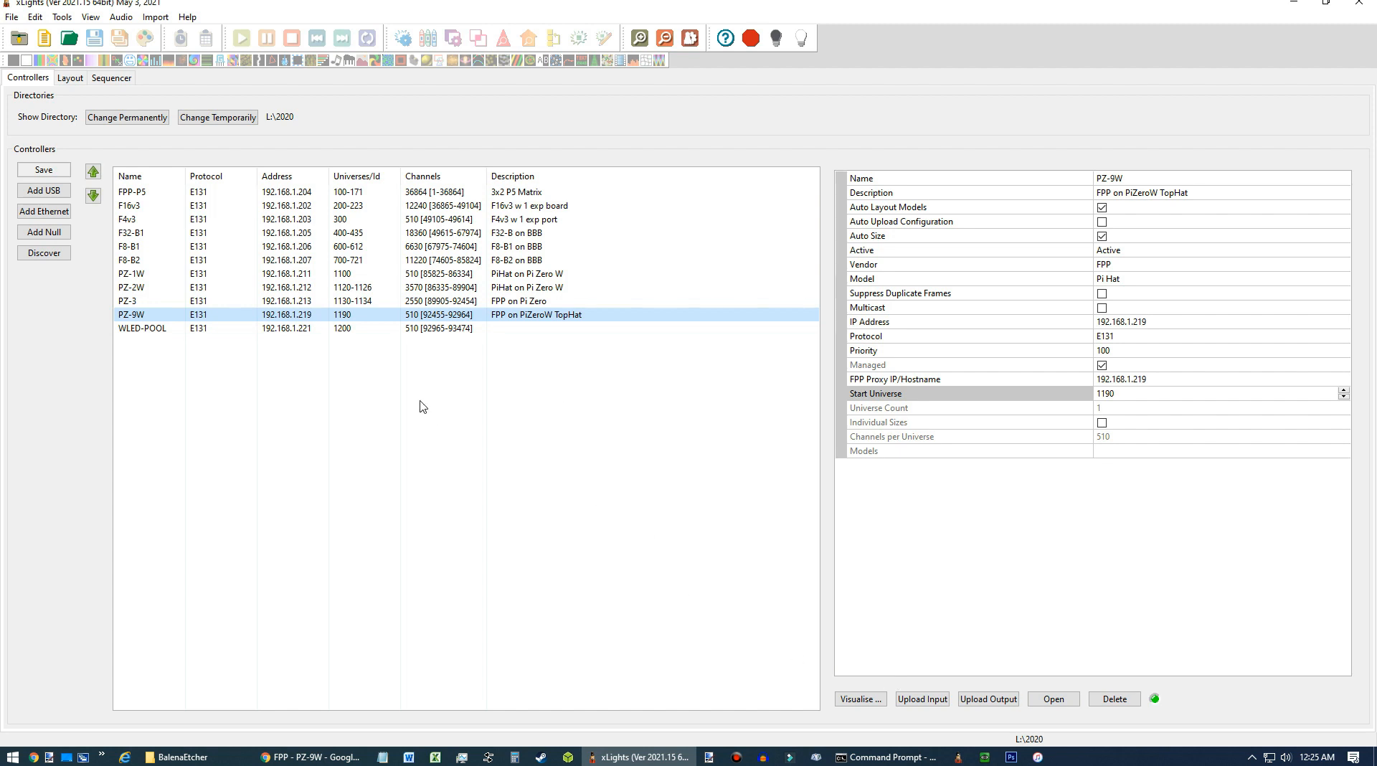
{"action": "left_click", "coordinate": [861, 700]}
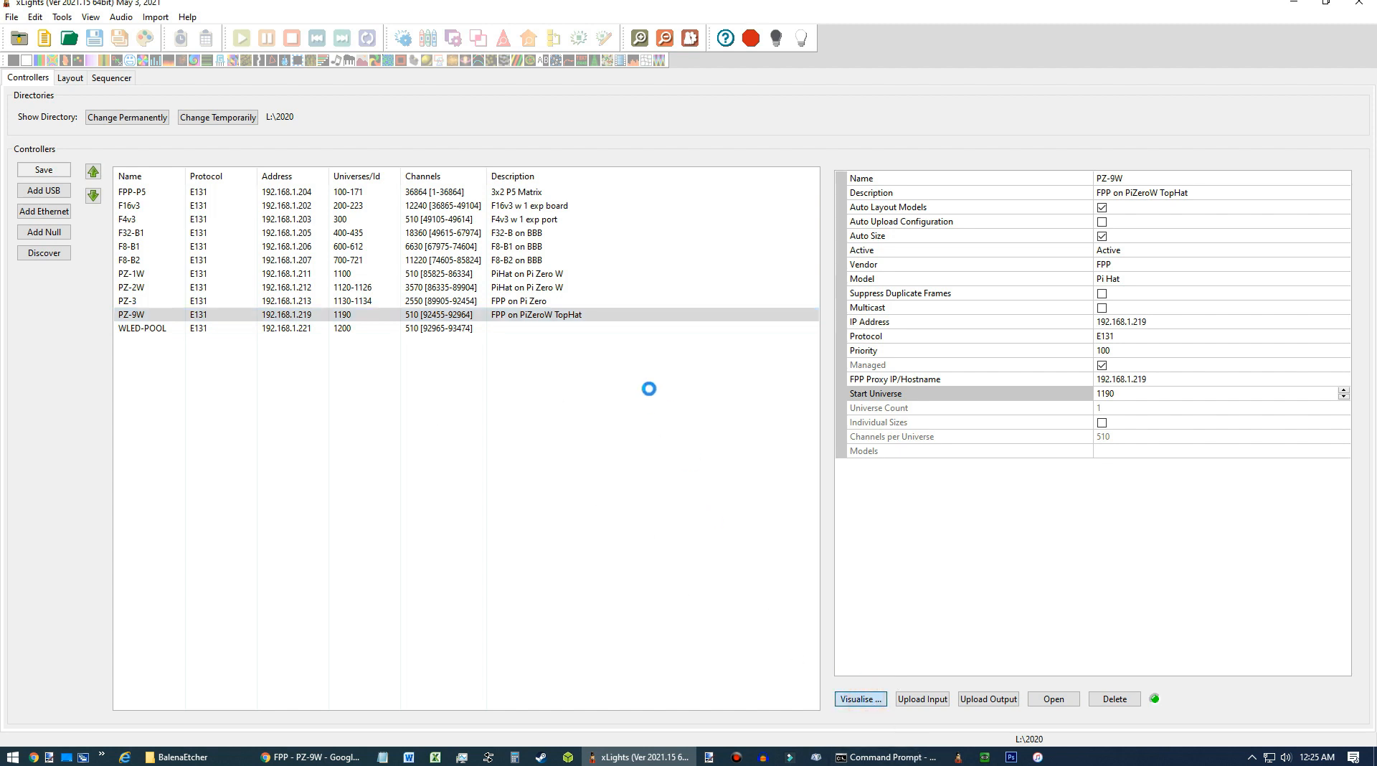
{"action": "left_click_drag", "start_coordinate": [1300, 205], "coordinate": [1300, 315]}
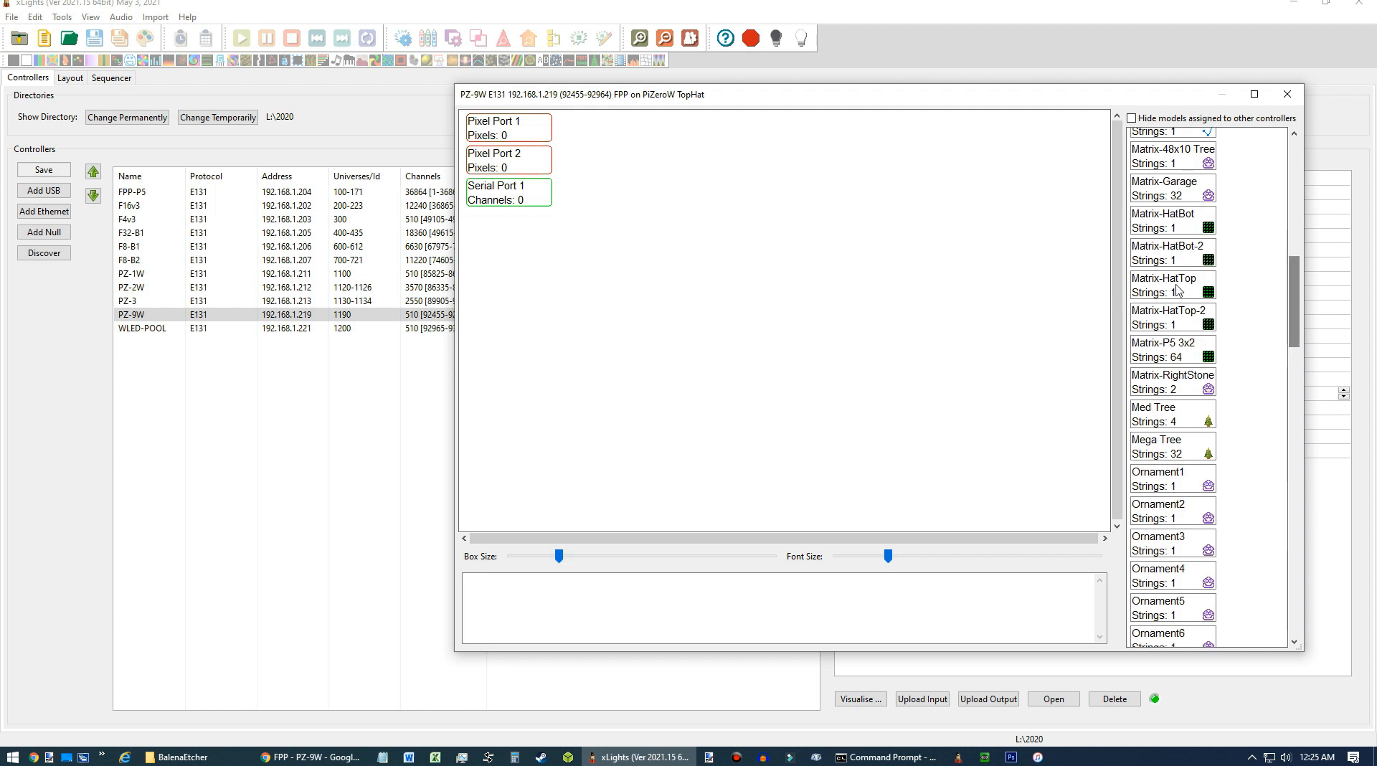
{"action": "left_click", "coordinate": [1177, 316]}
{"action": "left_click_drag", "start_coordinate": [1177, 315], "coordinate": [547, 123]}
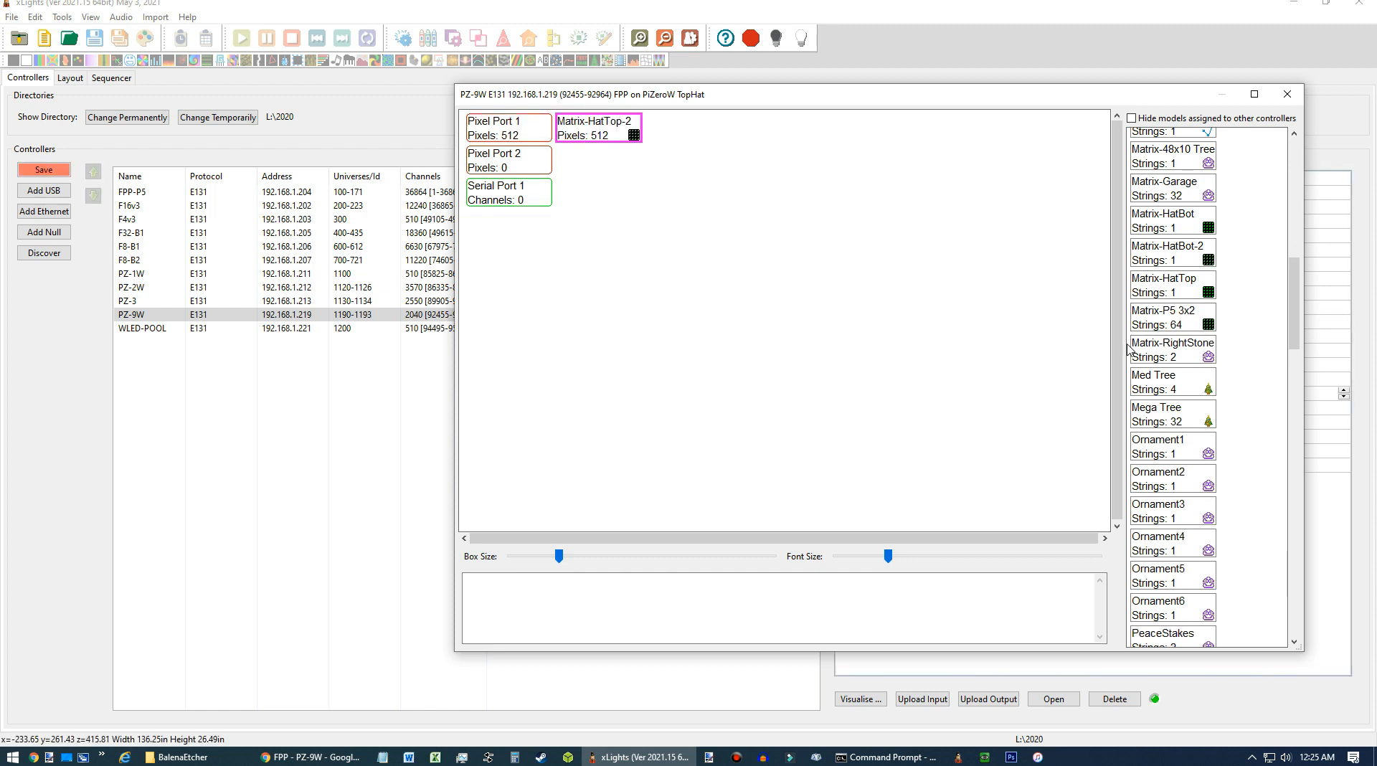
Assign Matrix-HatBot-2 to Pixel Port 2, close the visualiser and save the controllers.
{"action": "left_click_drag", "start_coordinate": [1177, 252], "coordinate": [563, 160]}
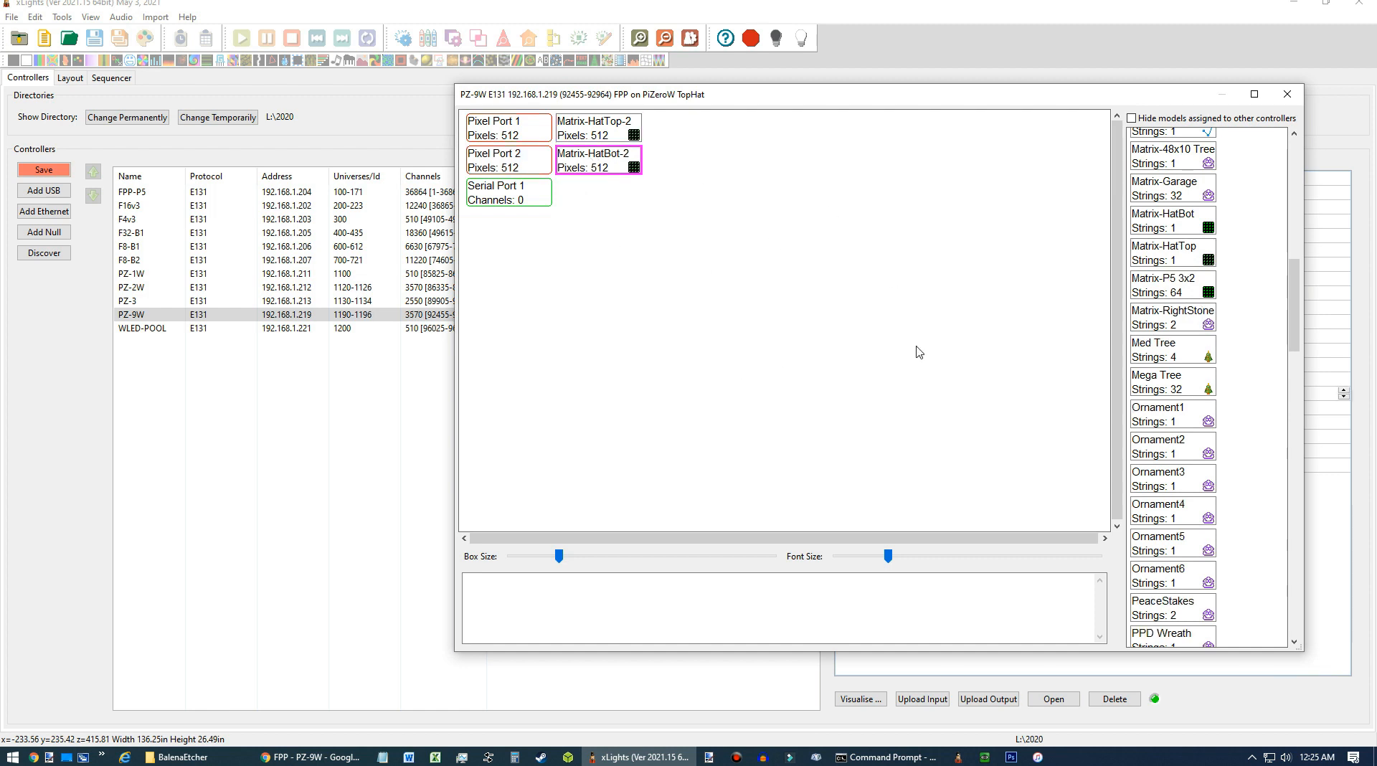
{"action": "left_click", "coordinate": [1293, 99]}
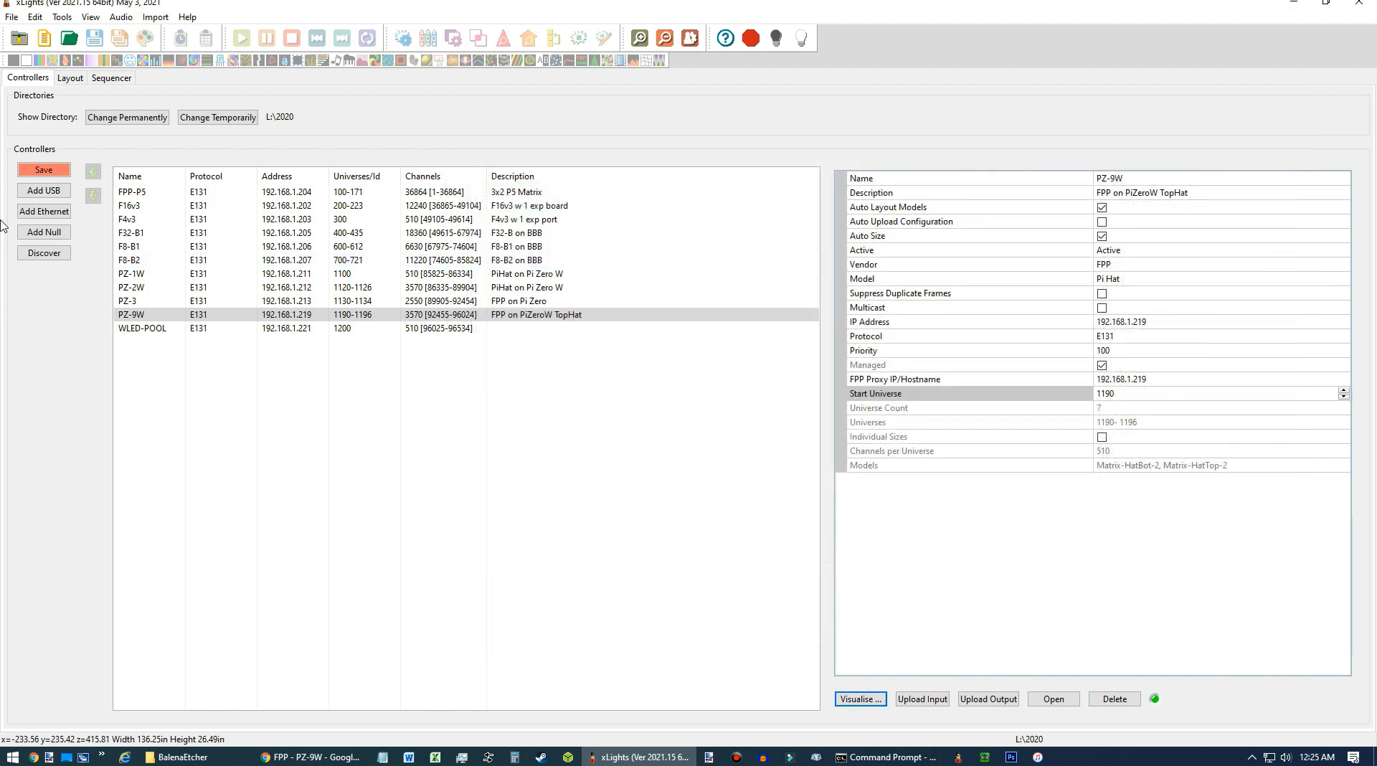
{"action": "key", "text": "ctrl+s"}
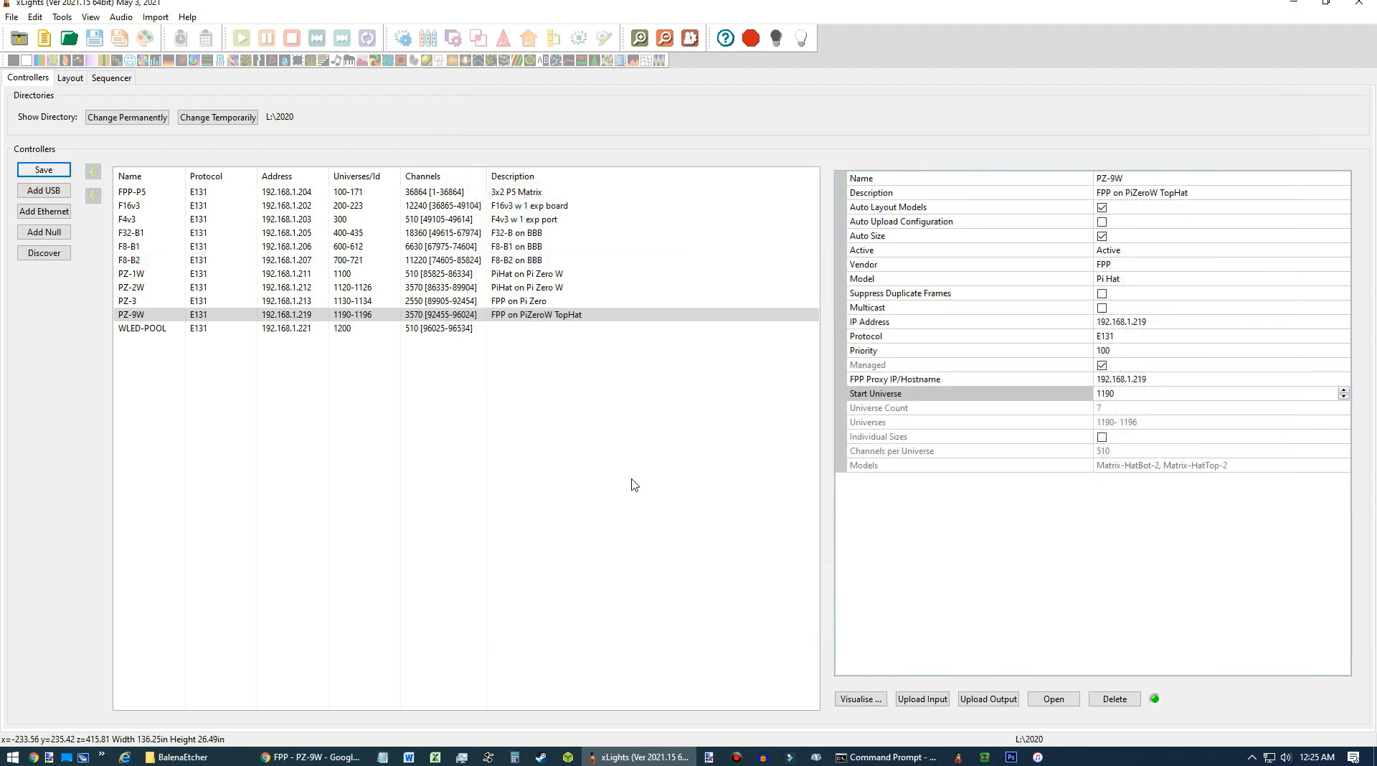
Try to upload the configuration to the PZ-9W controller.
{"action": "left_click", "coordinate": [299, 316]}
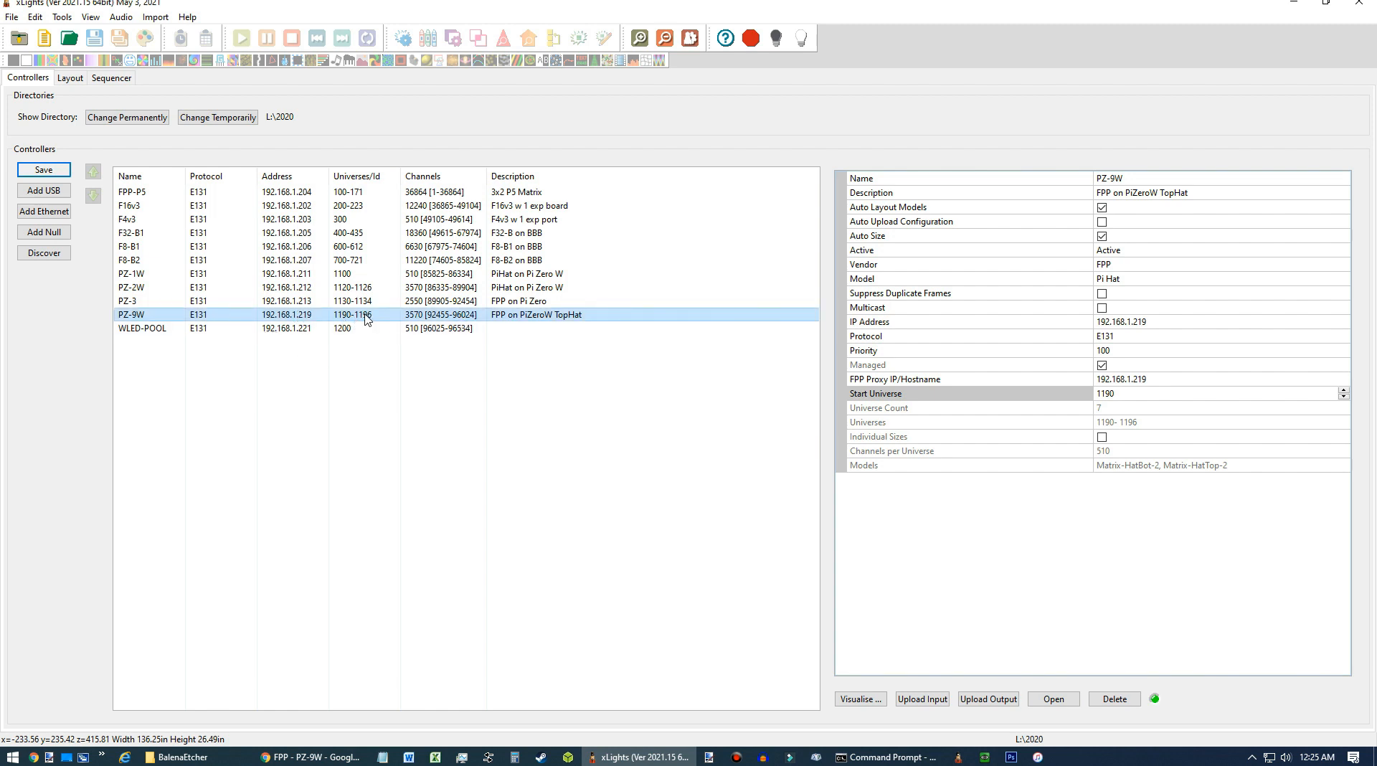
{"action": "left_click", "coordinate": [926, 692]}
{"action": "left_click", "coordinate": [992, 685]}
{"action": "left_click", "coordinate": [527, 316]}
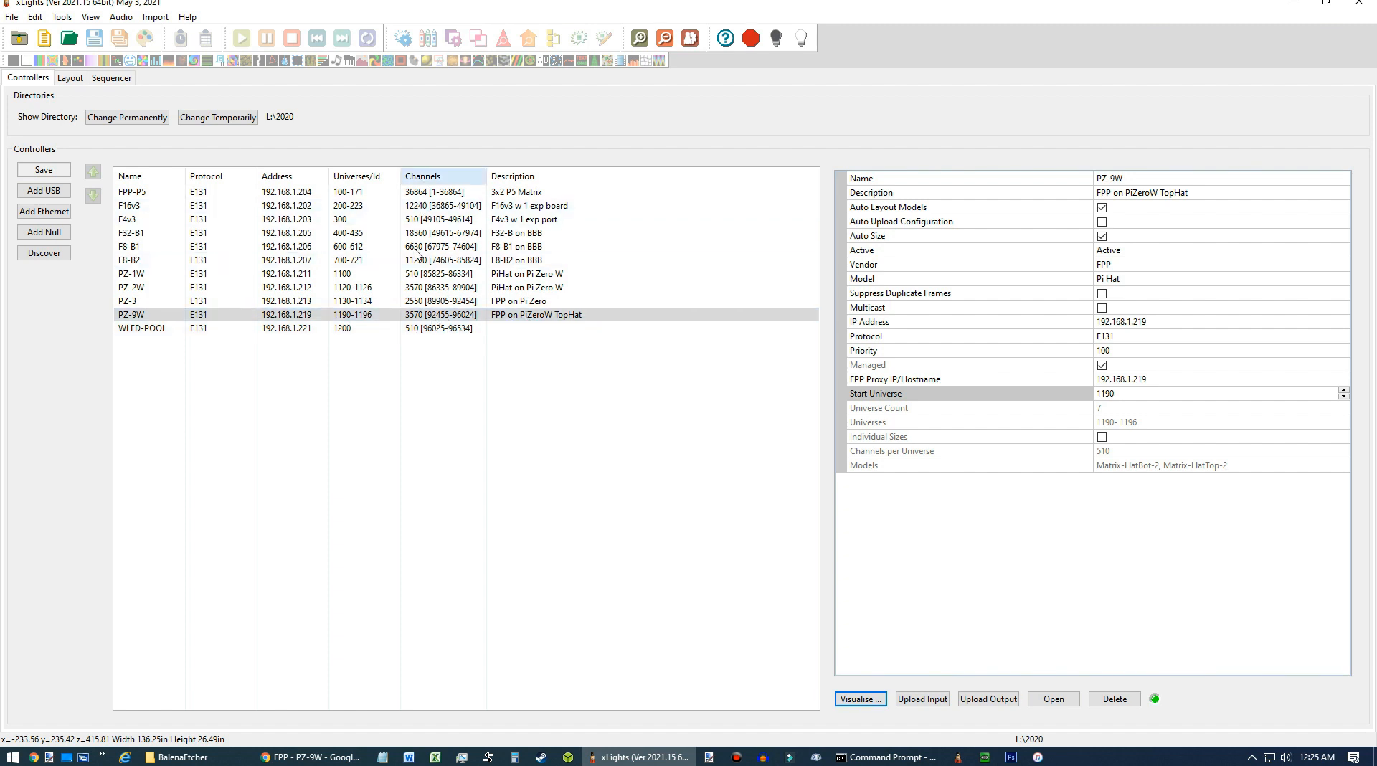
{"action": "left_click", "coordinate": [425, 316]}
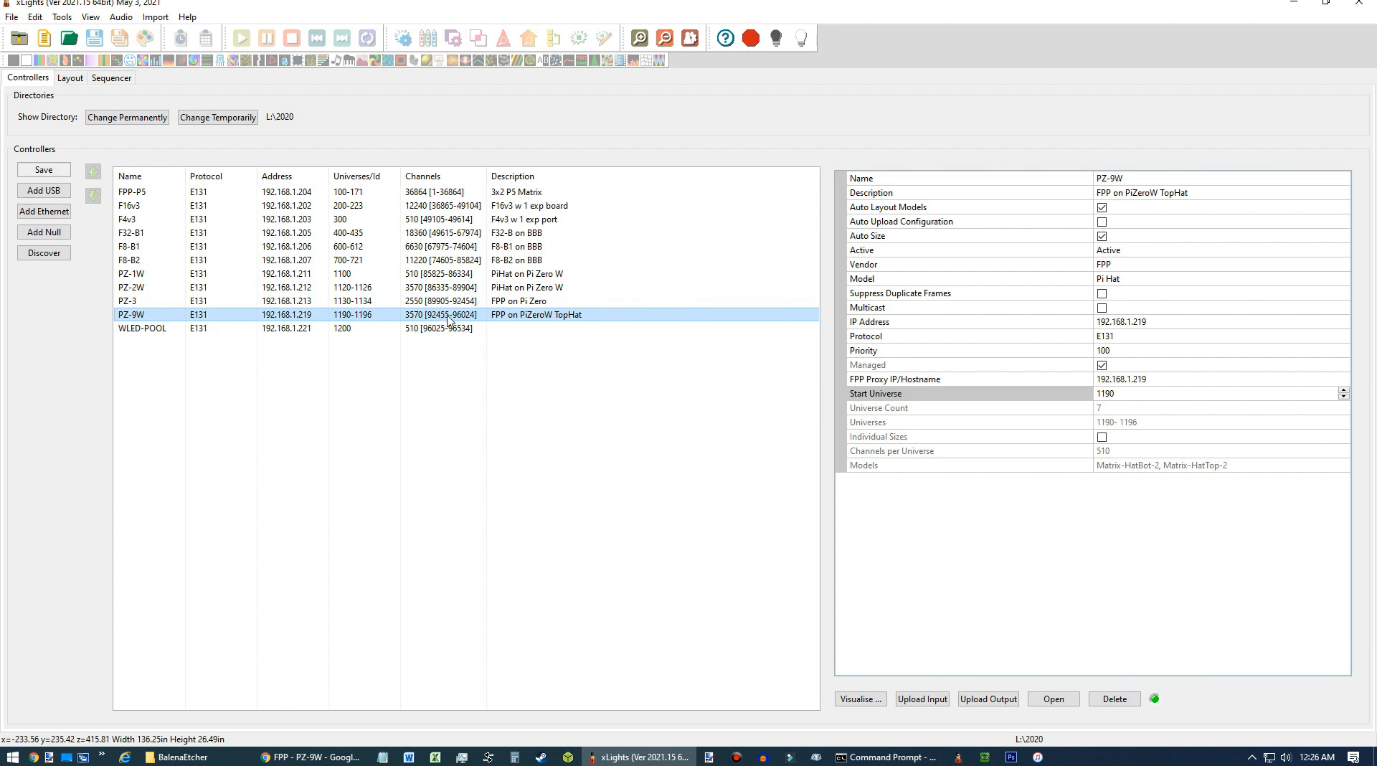
In the FPP web interface, open the Pi Pixel Strings channel outputs.
{"action": "left_click", "coordinate": [349, 759]}
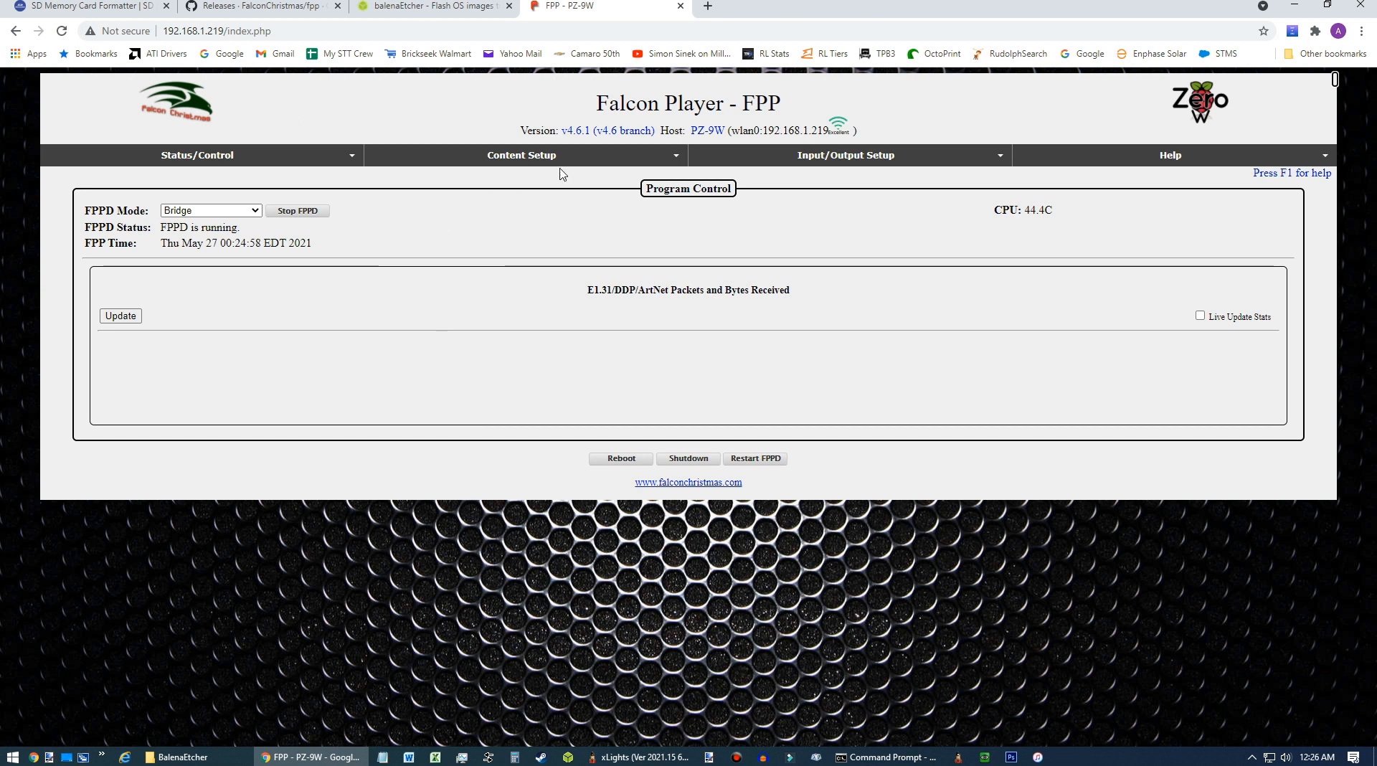
{"action": "mouse_move", "coordinate": [843, 163]}
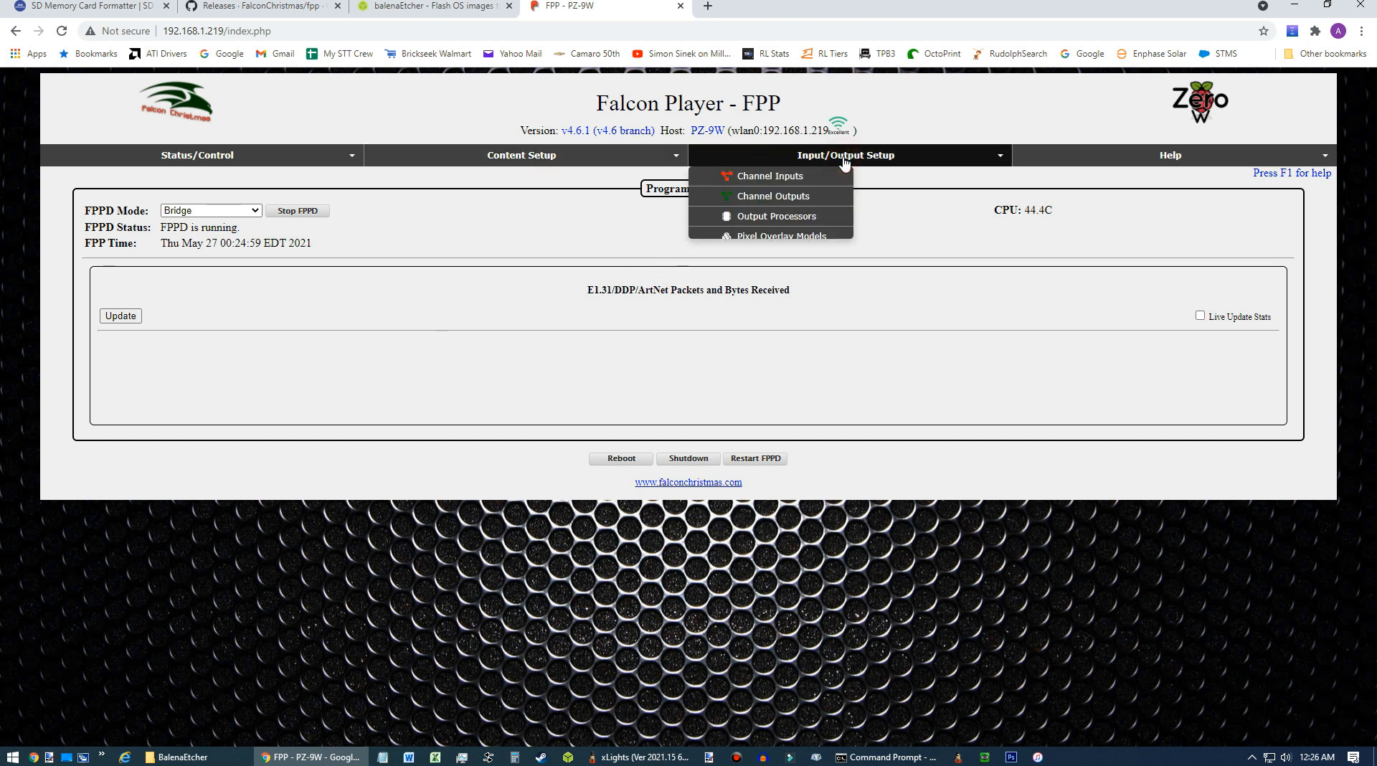
{"action": "left_click", "coordinate": [801, 198]}
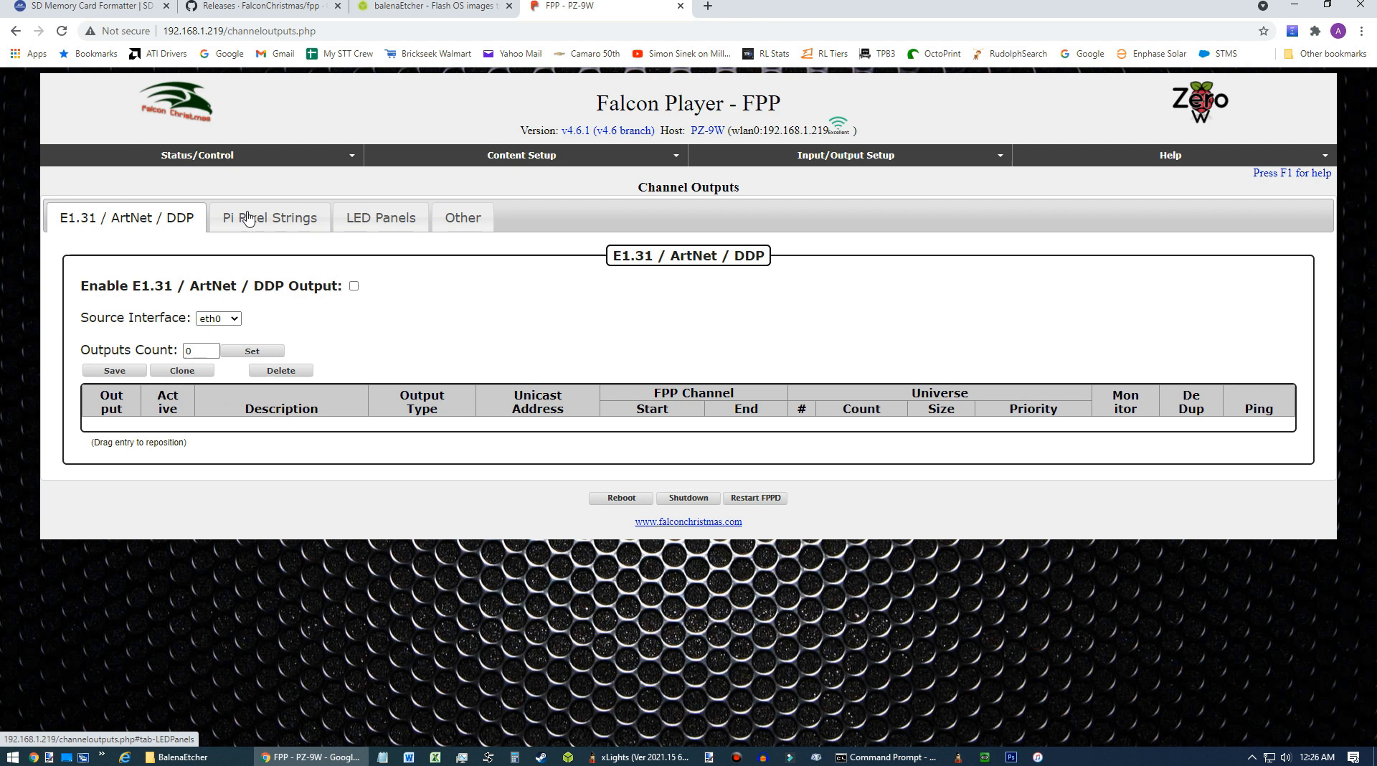
{"action": "left_click", "coordinate": [248, 219]}
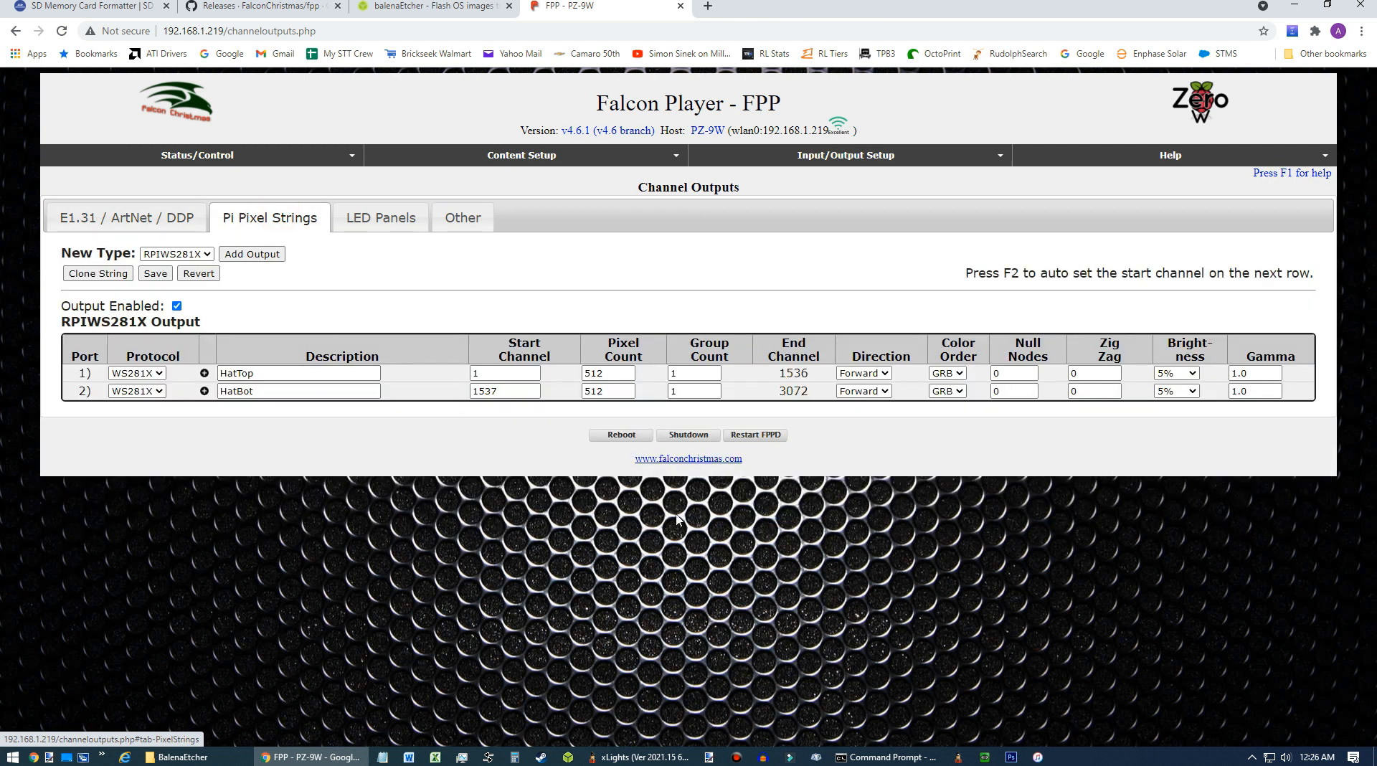
Check the PZ-9W channel range in xLights and set FPP port 1's start channel to 92455.
{"action": "left_click", "coordinate": [630, 757]}
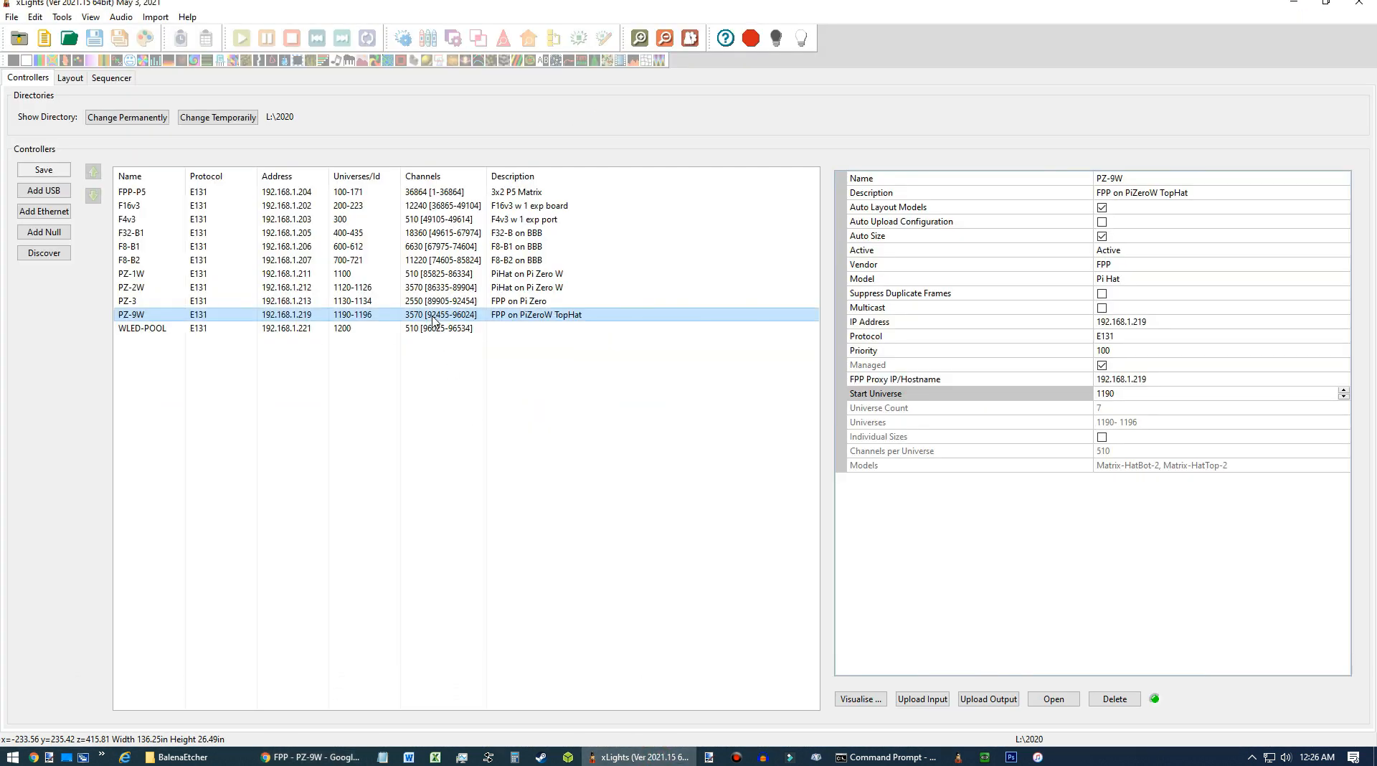
{"action": "left_click", "coordinate": [312, 757]}
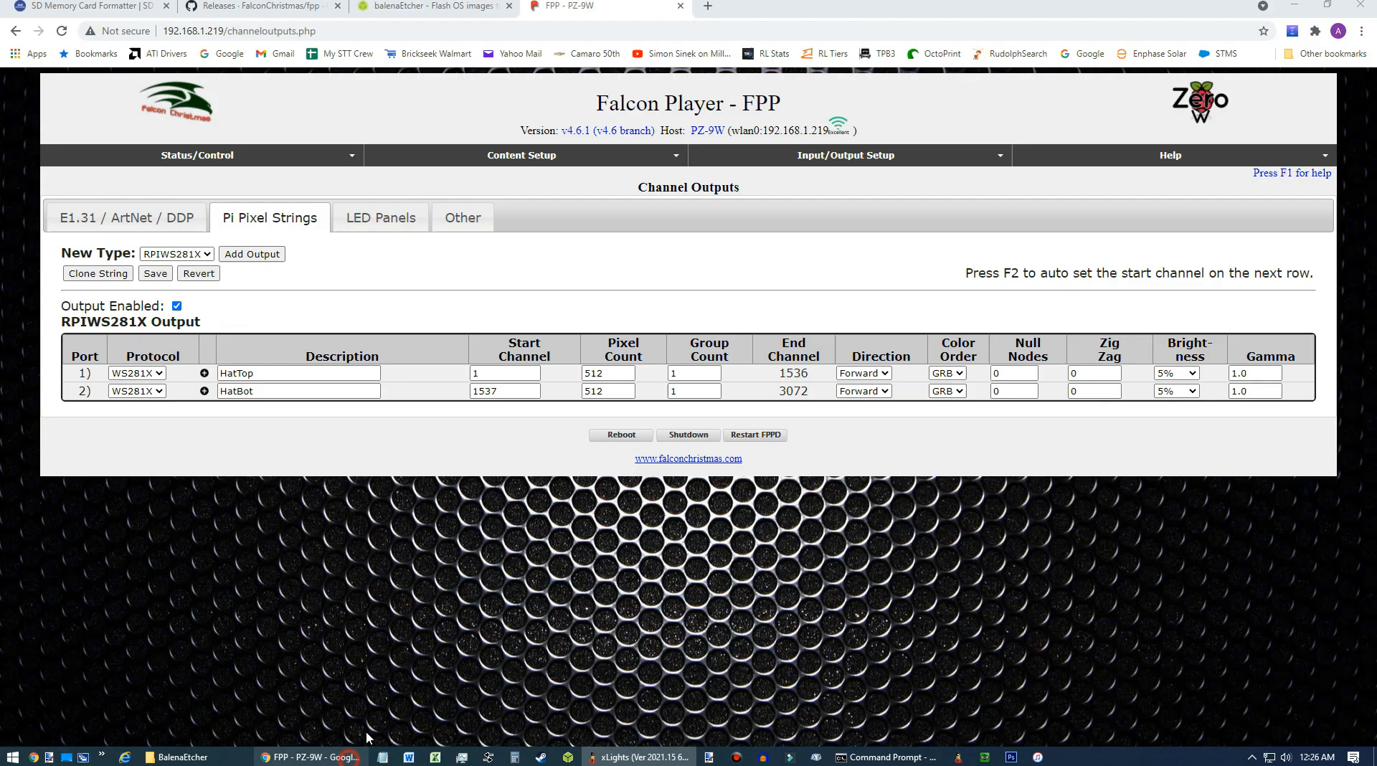
{"action": "left_click", "coordinate": [502, 373]}
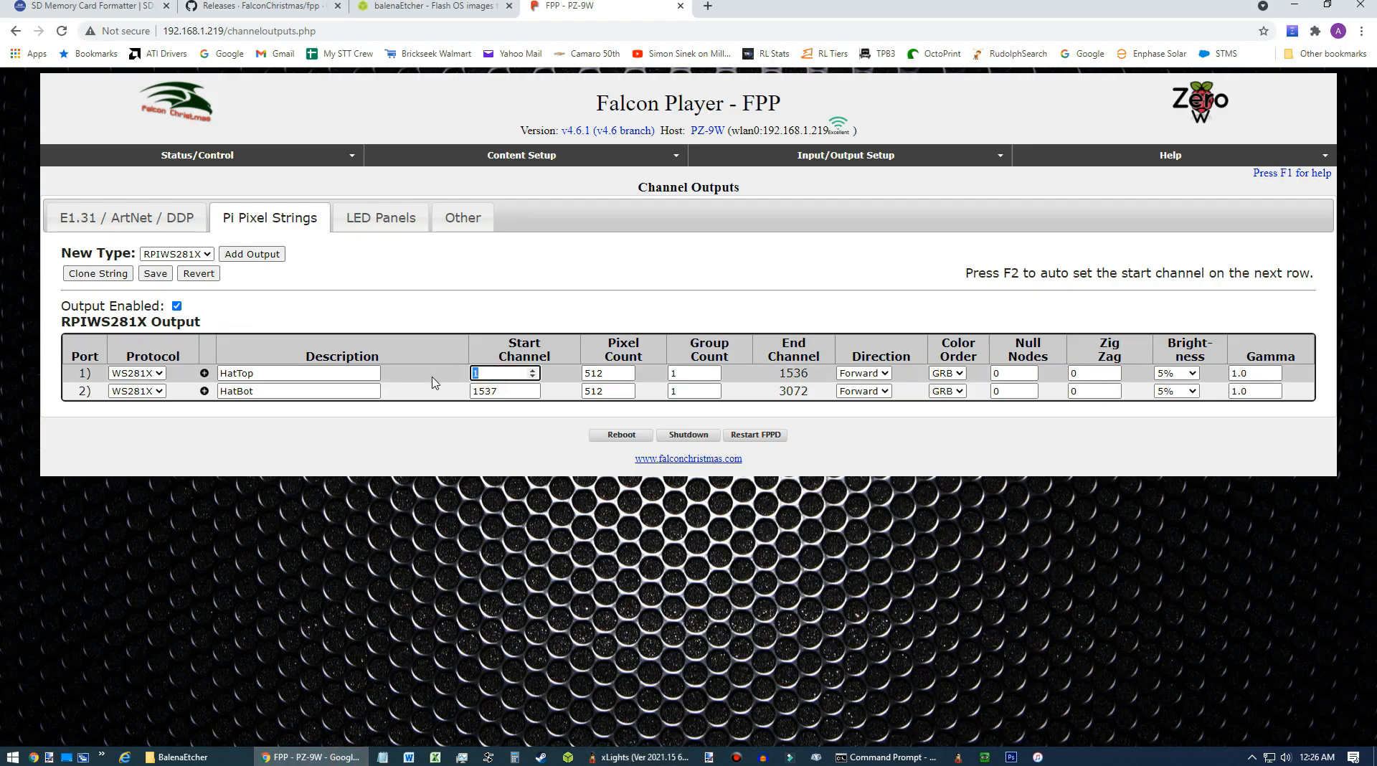
{"action": "type", "text": "92455"}
{"action": "key", "text": "Tab"}
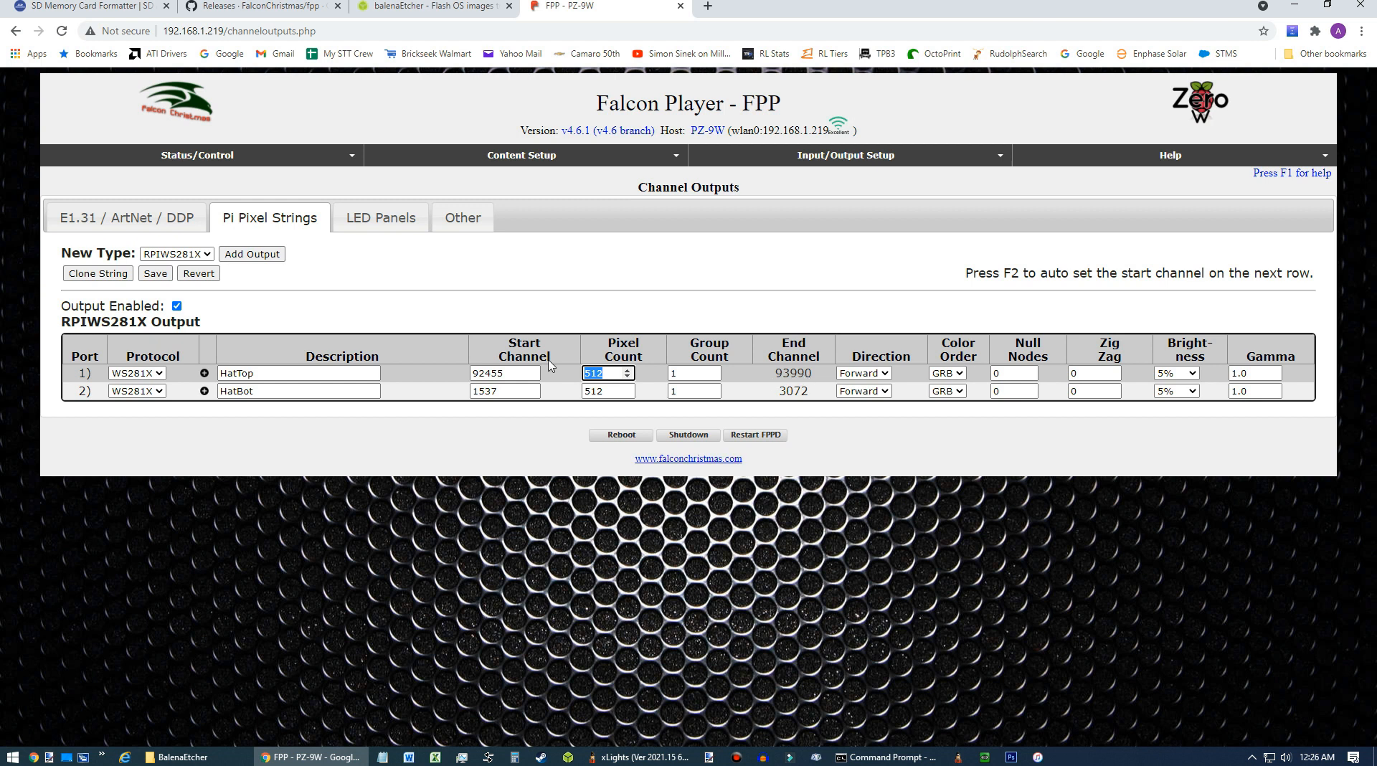
Set FPP port 2's start channel to 93991 and return to xLights.
{"action": "left_click", "coordinate": [509, 392]}
{"action": "key", "text": "ctrl+a"}
{"action": "left_click_drag", "start_coordinate": [502, 392], "coordinate": [387, 388]}
{"action": "type", "text": "93991"}
{"action": "key", "text": "Tab"}
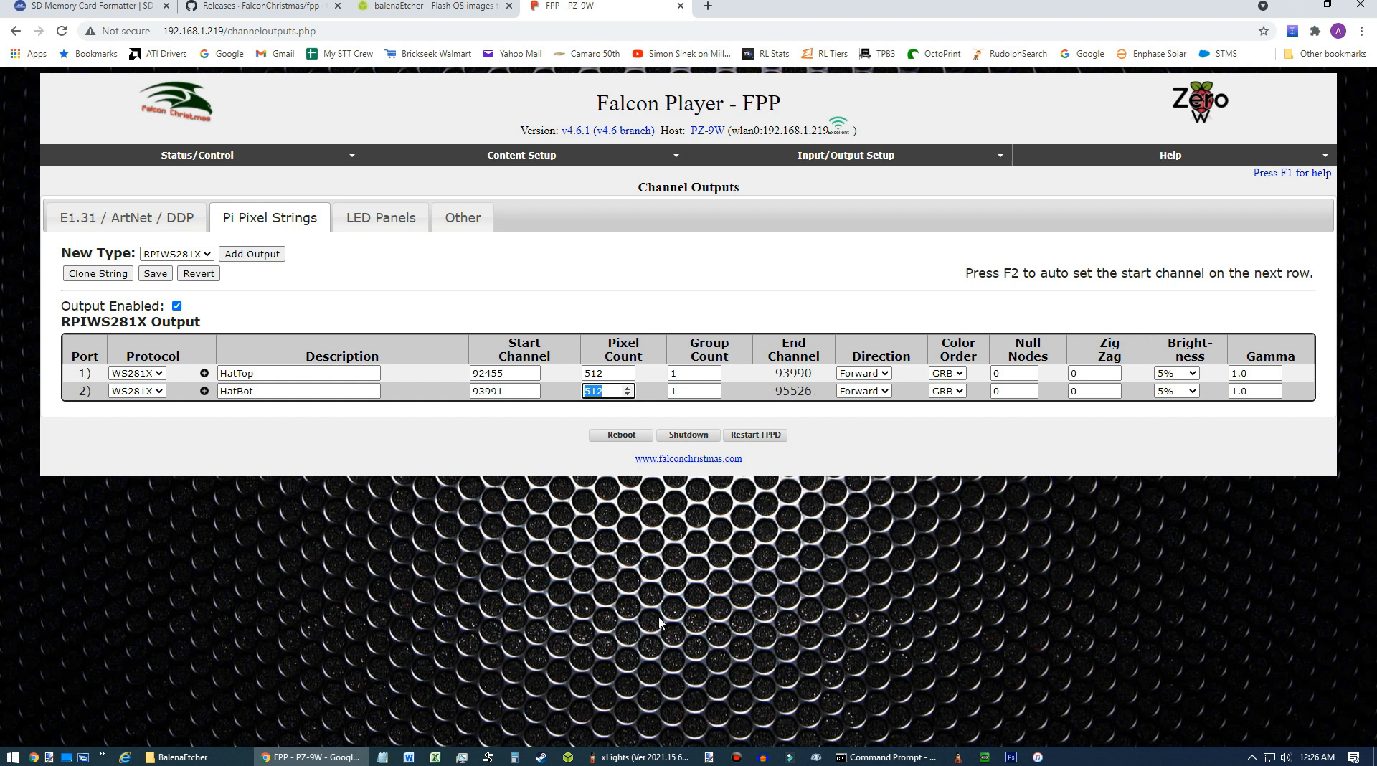
{"action": "left_click", "coordinate": [656, 753]}
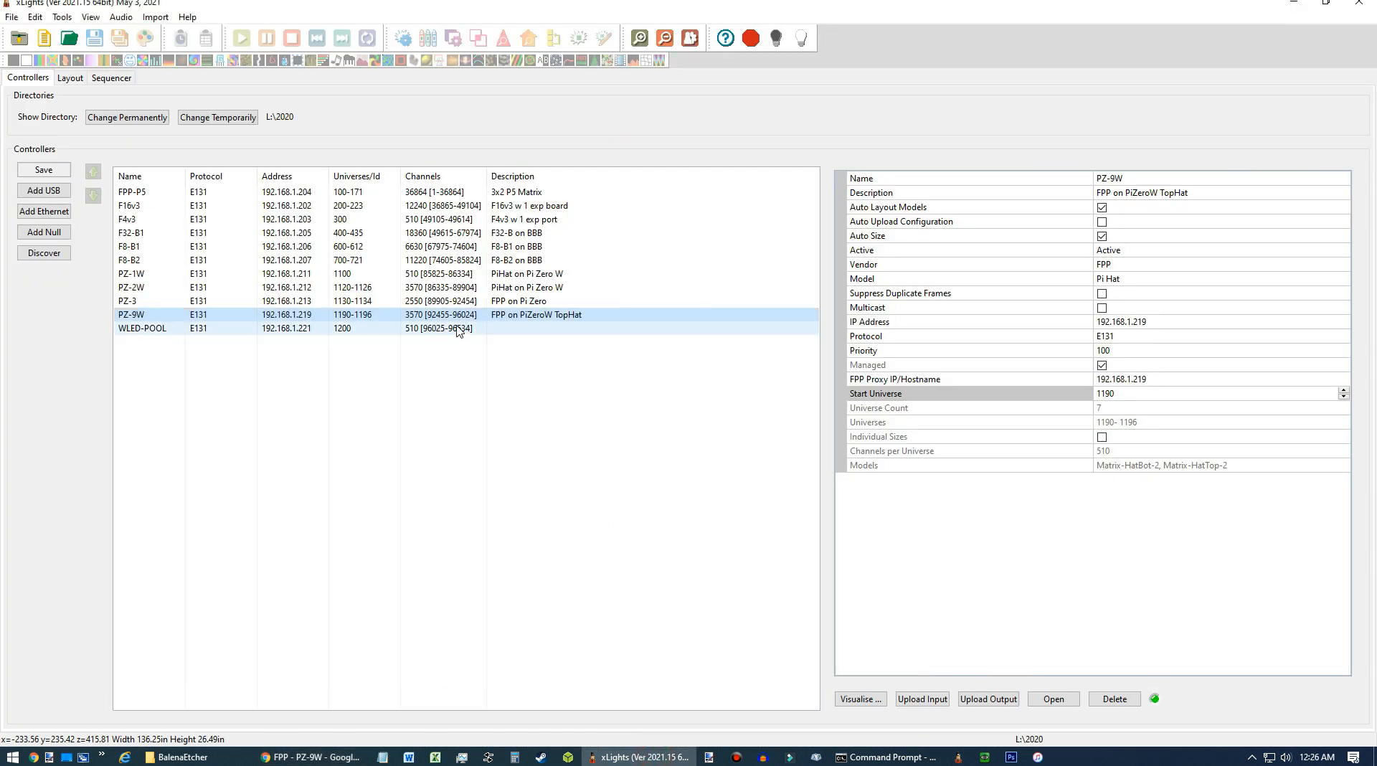
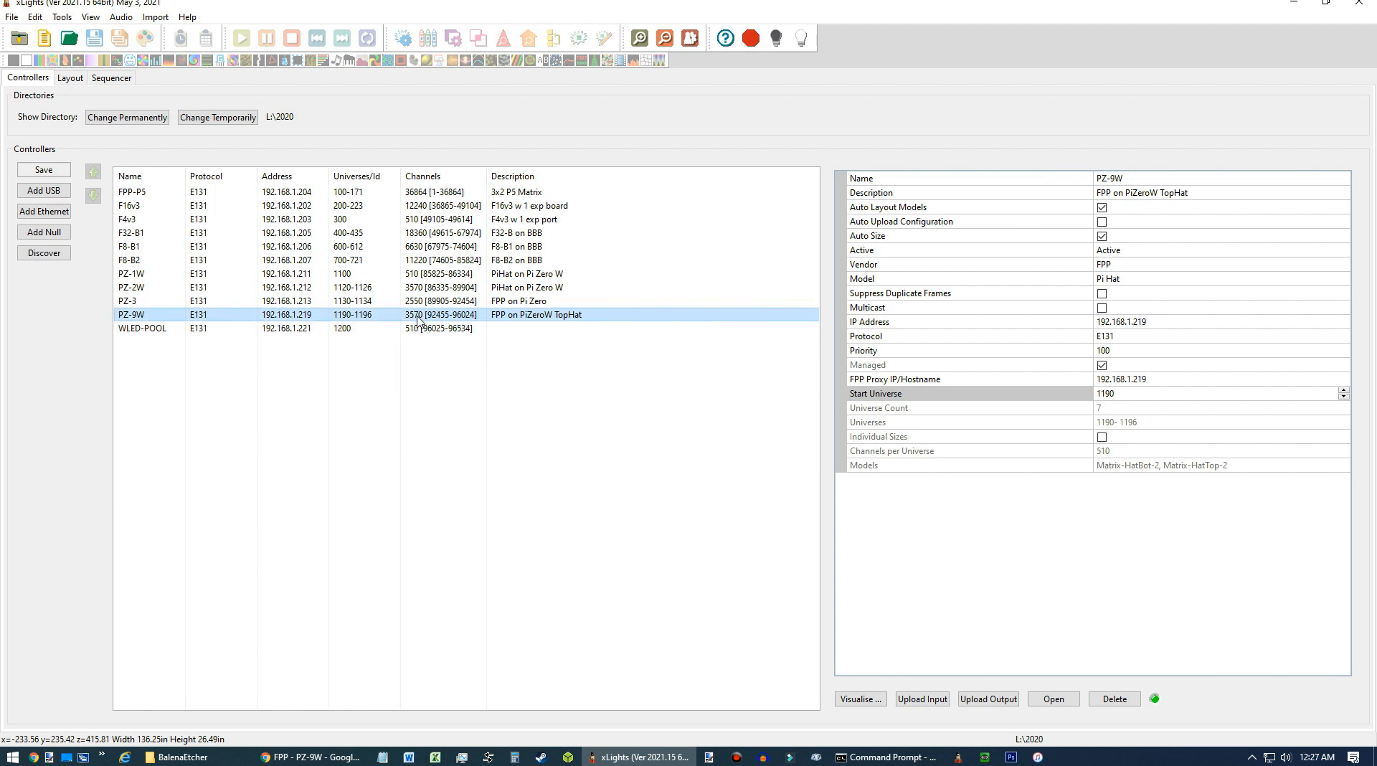
Return to the layout and save it.
{"action": "left_click", "coordinate": [70, 78]}
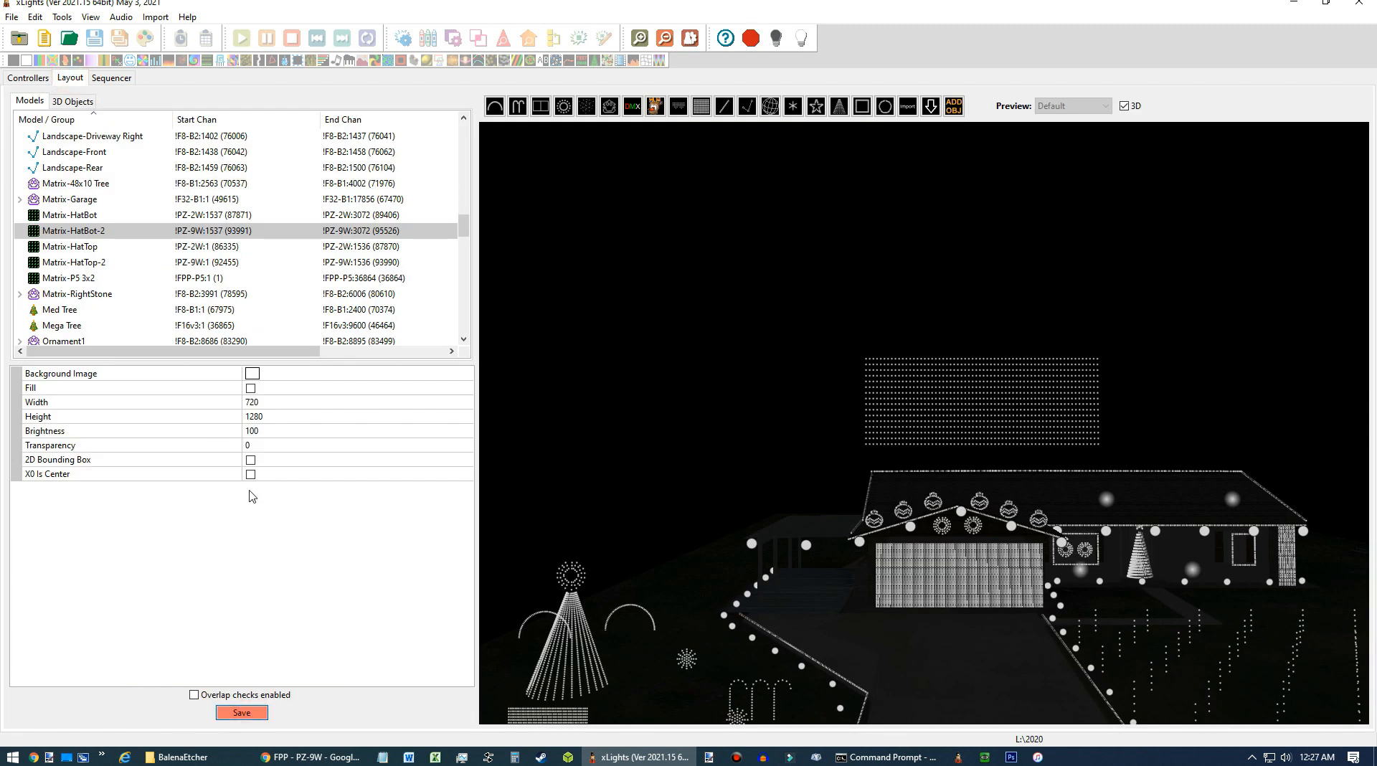
{"action": "key", "text": "ctrl+s"}
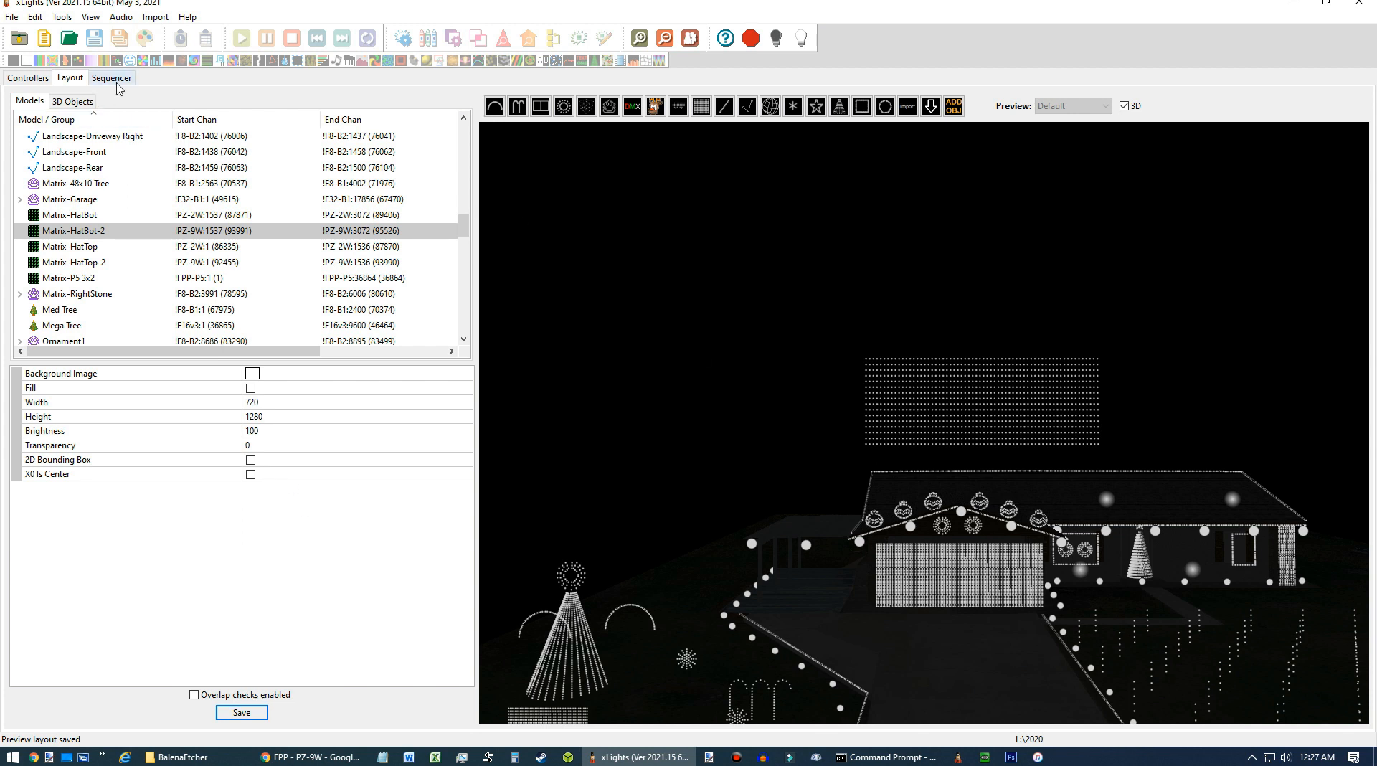
Create a new Animation sequence using the All Models view.
{"action": "left_click", "coordinate": [113, 79]}
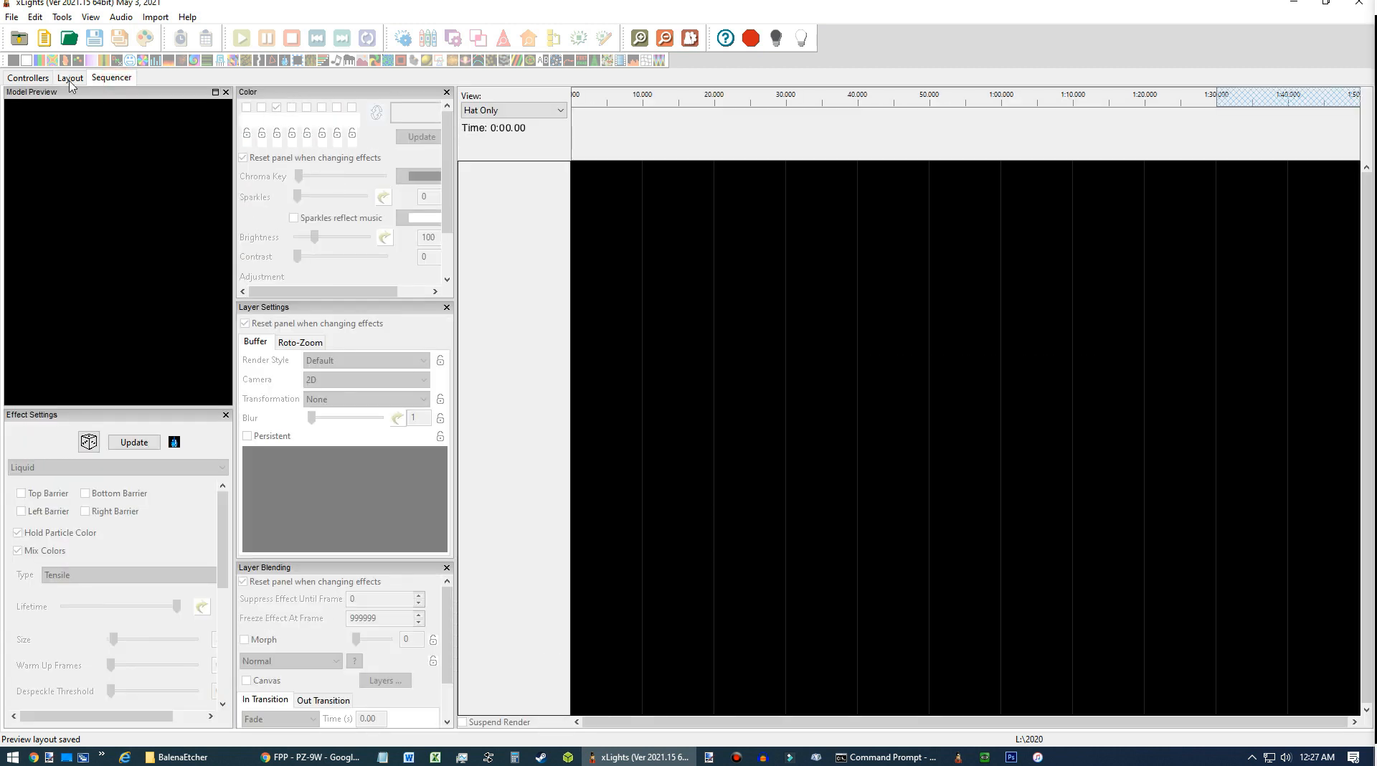
{"action": "left_click", "coordinate": [12, 16]}
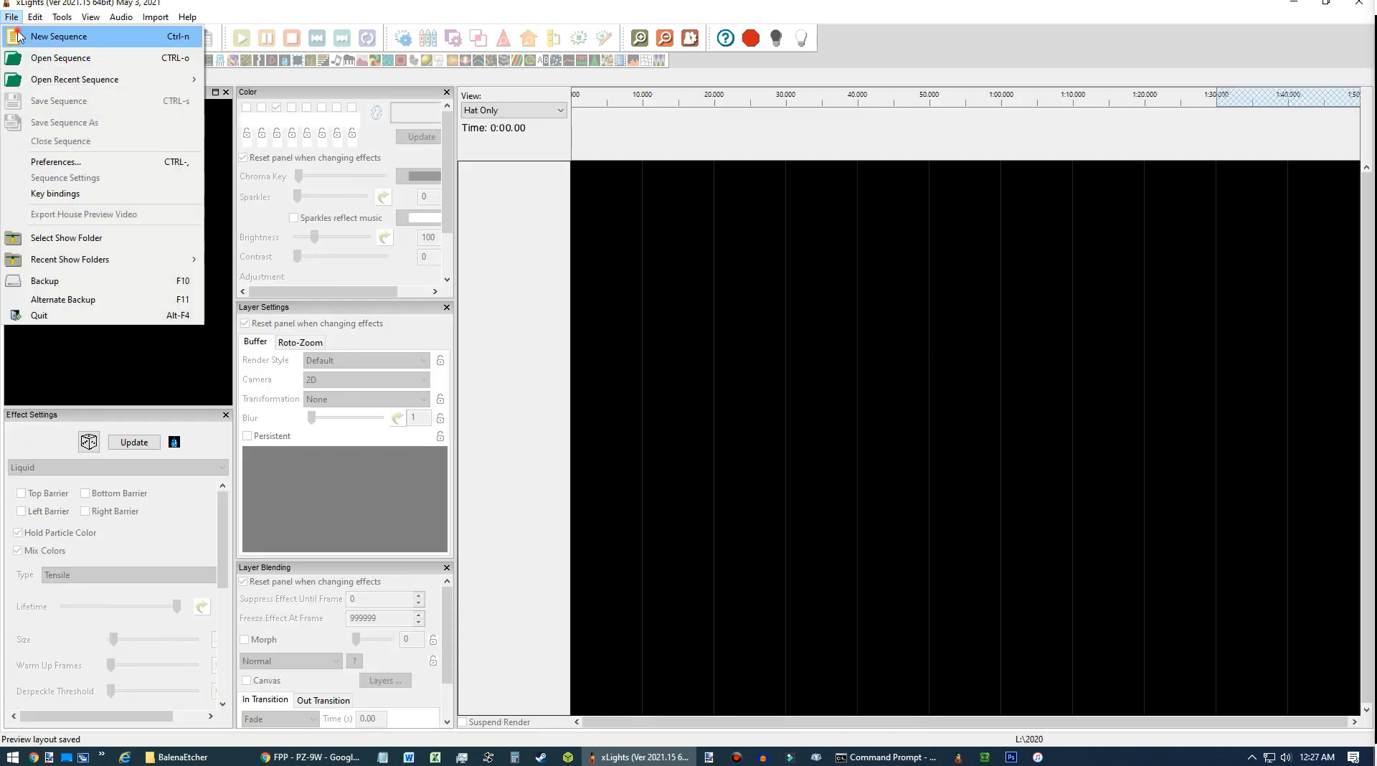
{"action": "left_click", "coordinate": [59, 36]}
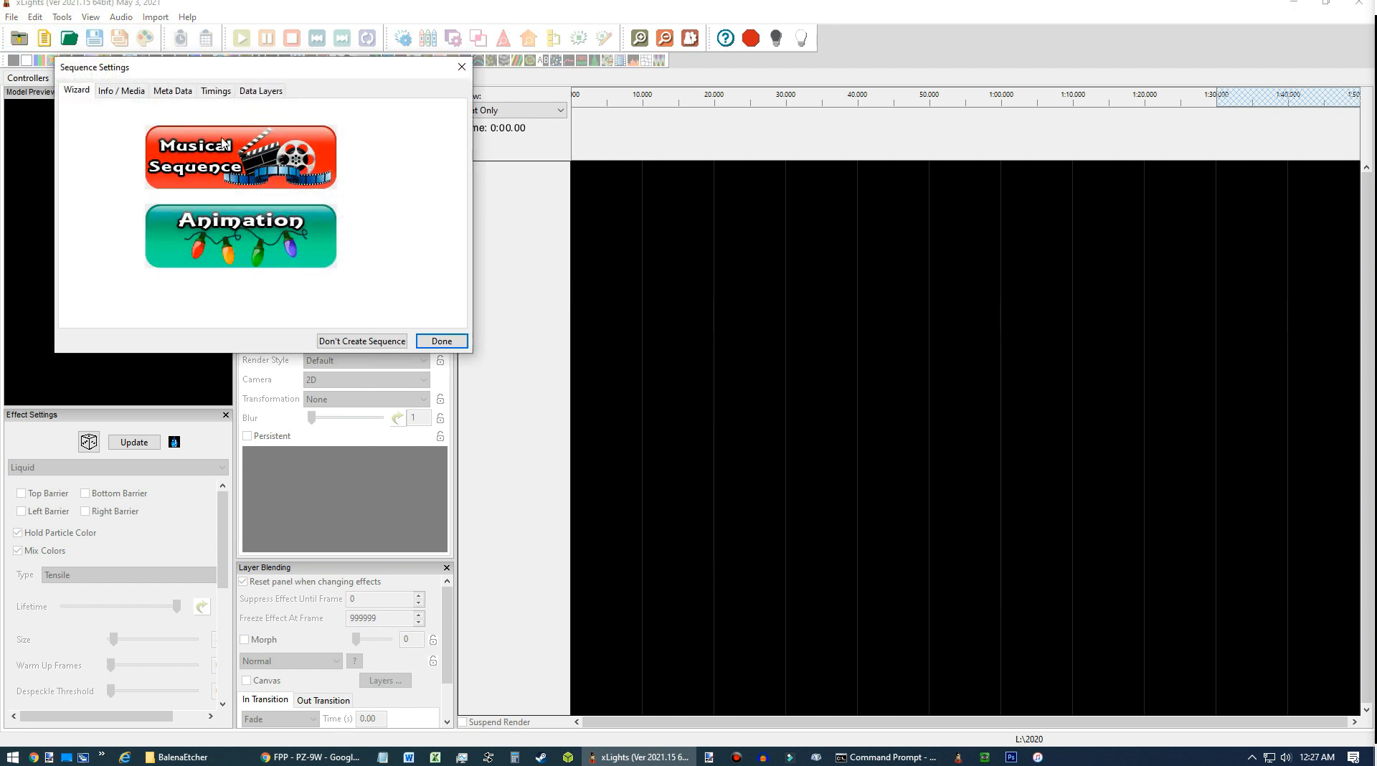
{"action": "left_click", "coordinate": [268, 233]}
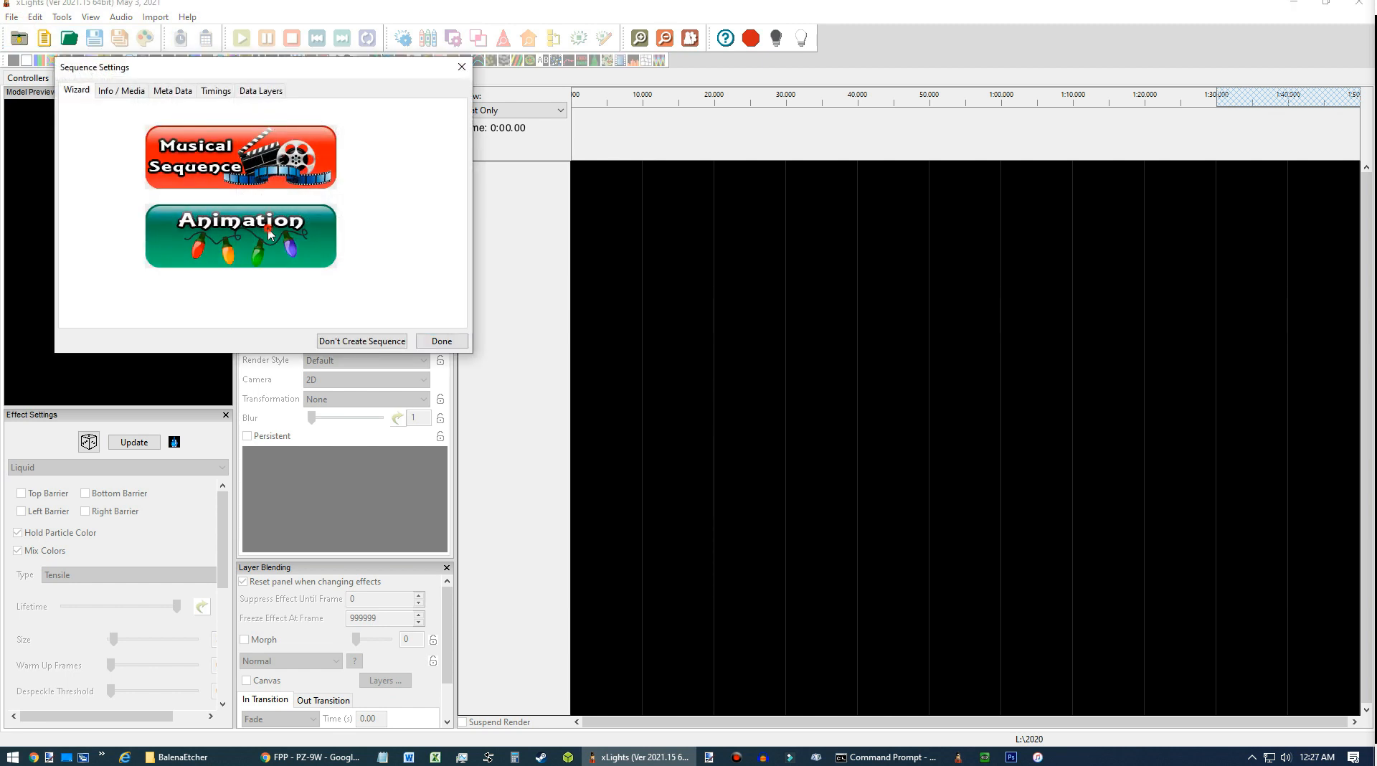
{"action": "left_click", "coordinate": [252, 149]}
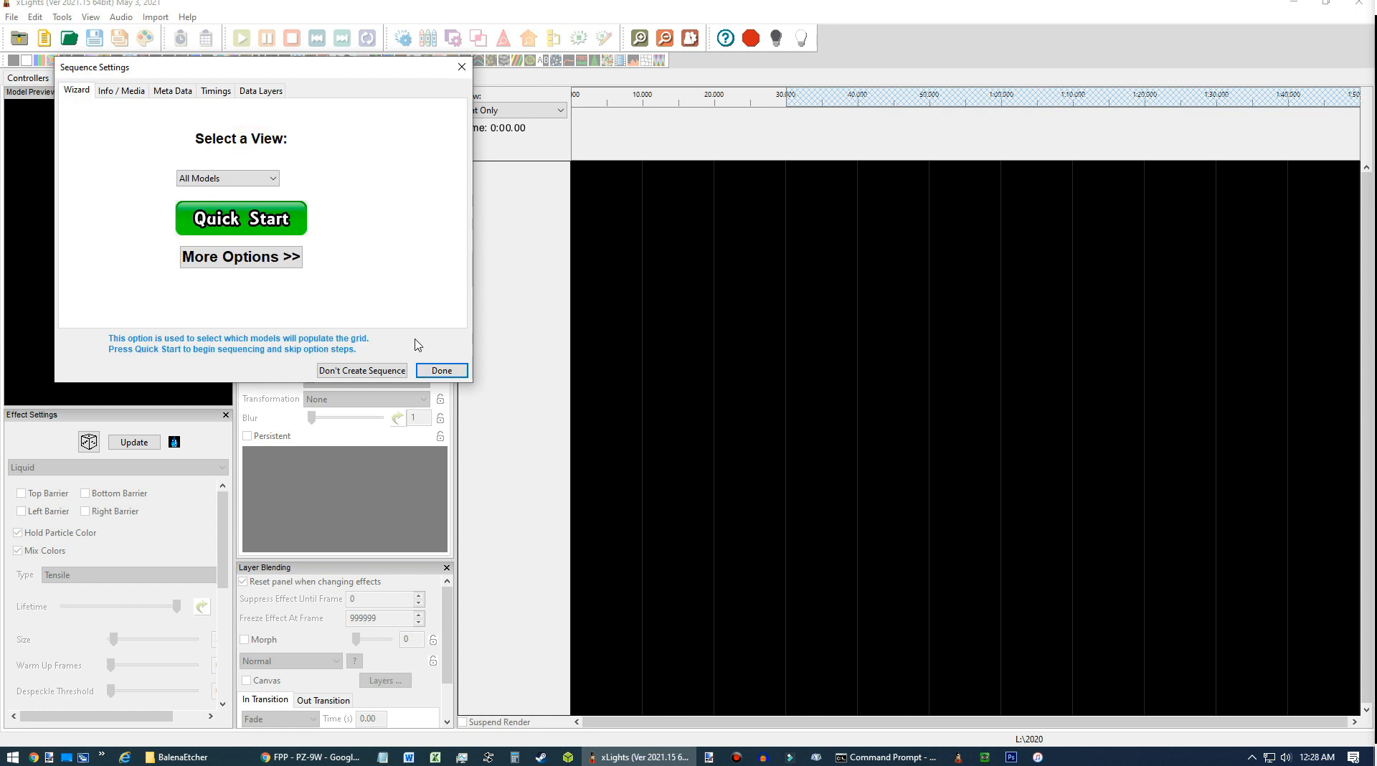
{"action": "left_click", "coordinate": [442, 370]}
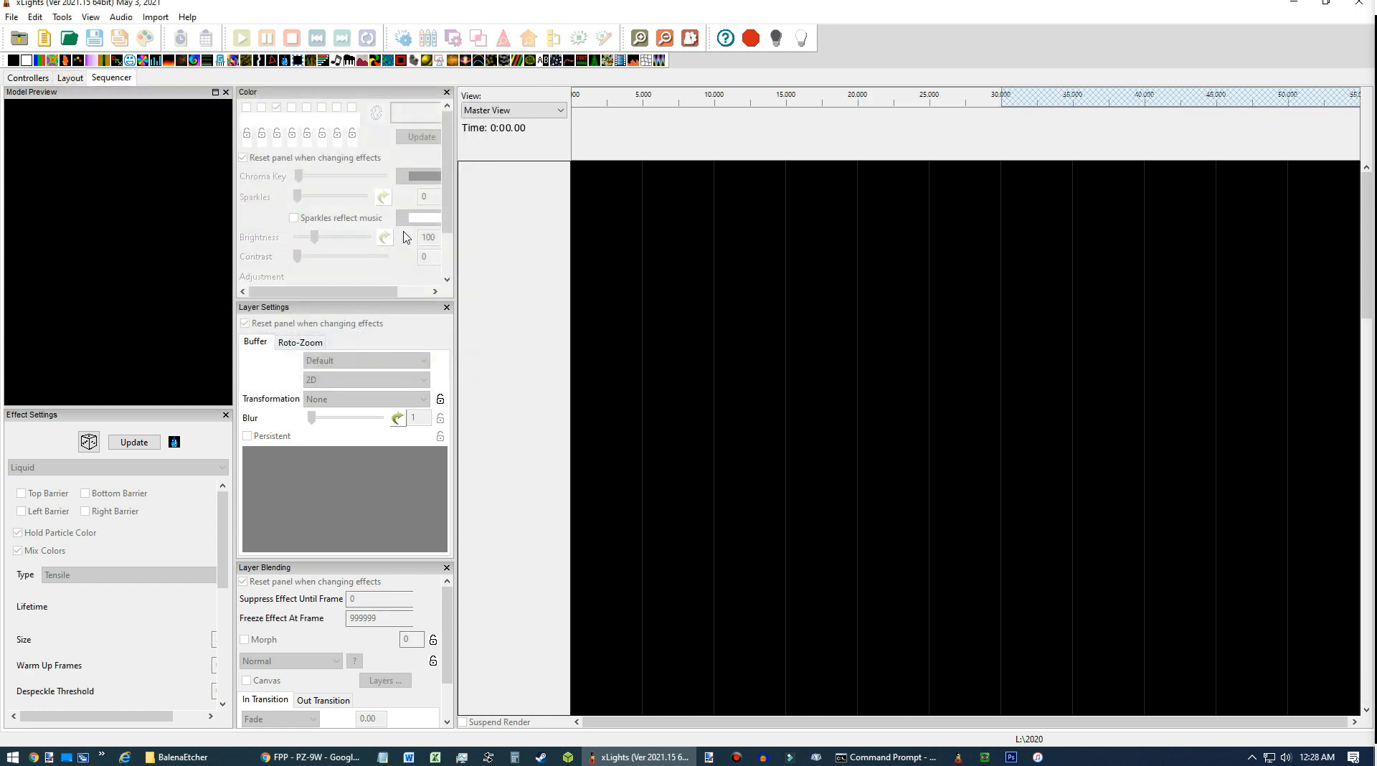
Create a model group named Grp_Matrix-TopHat from Matrix-HatTop-2 and Matrix-HatBot-2.
{"action": "left_click", "coordinate": [68, 78]}
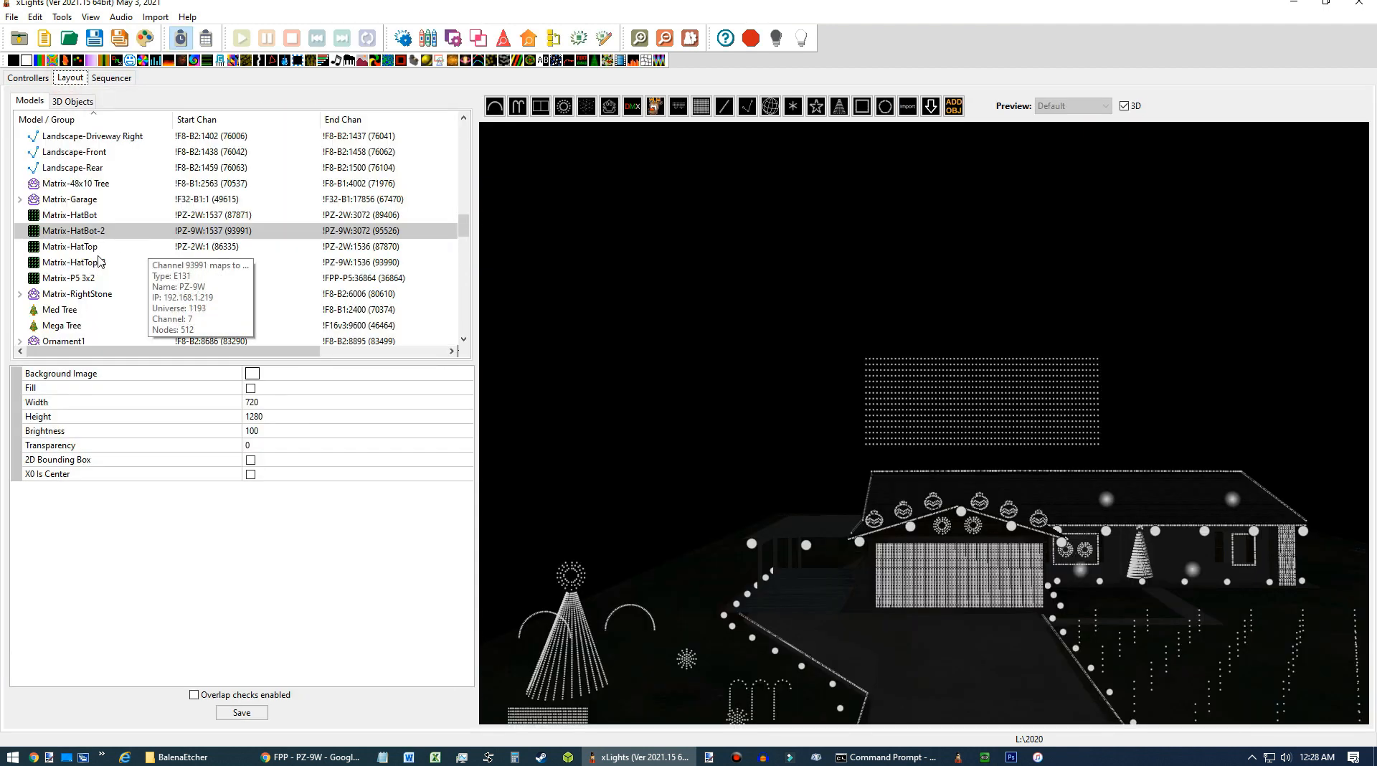
{"action": "left_click", "coordinate": [101, 263]}
{"action": "left_click", "coordinate": [94, 232], "text": "ctrl"}
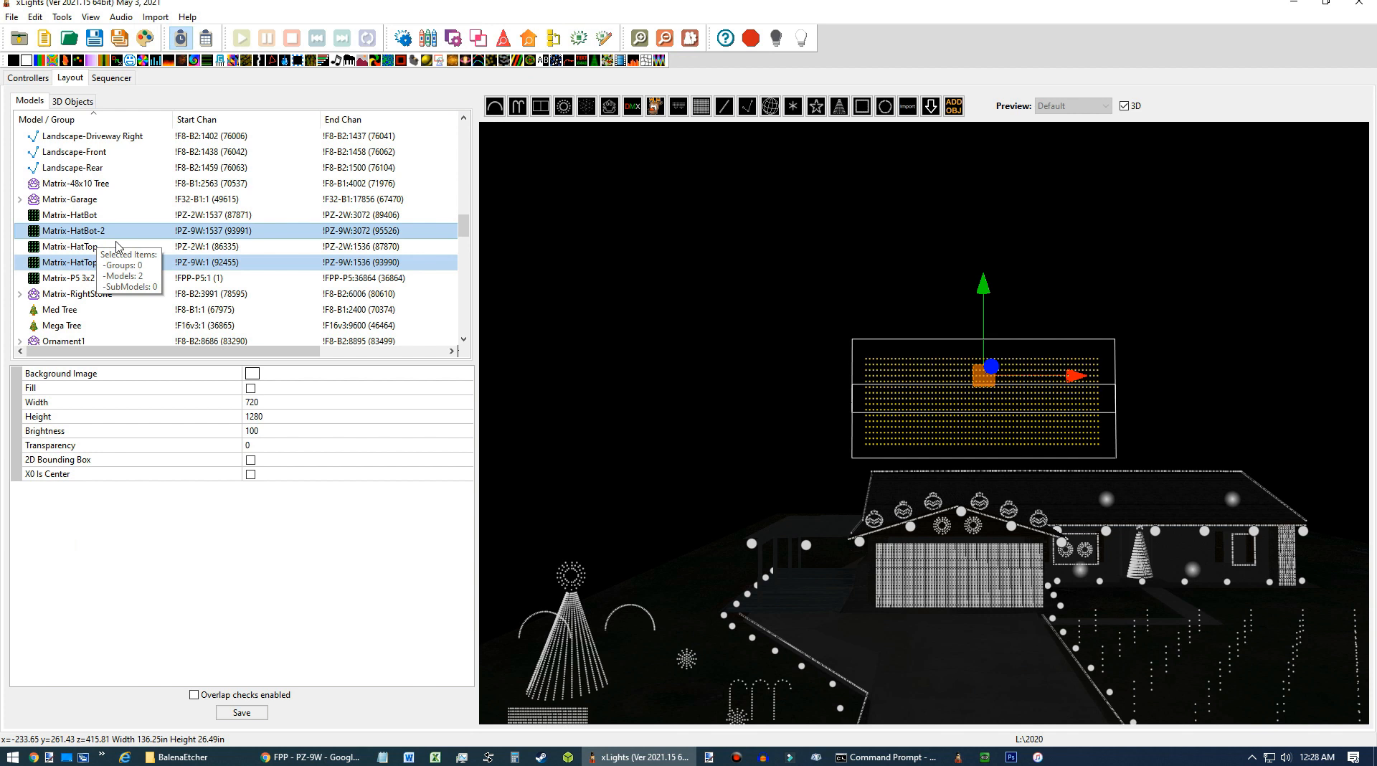
{"action": "right_click", "coordinate": [96, 237]}
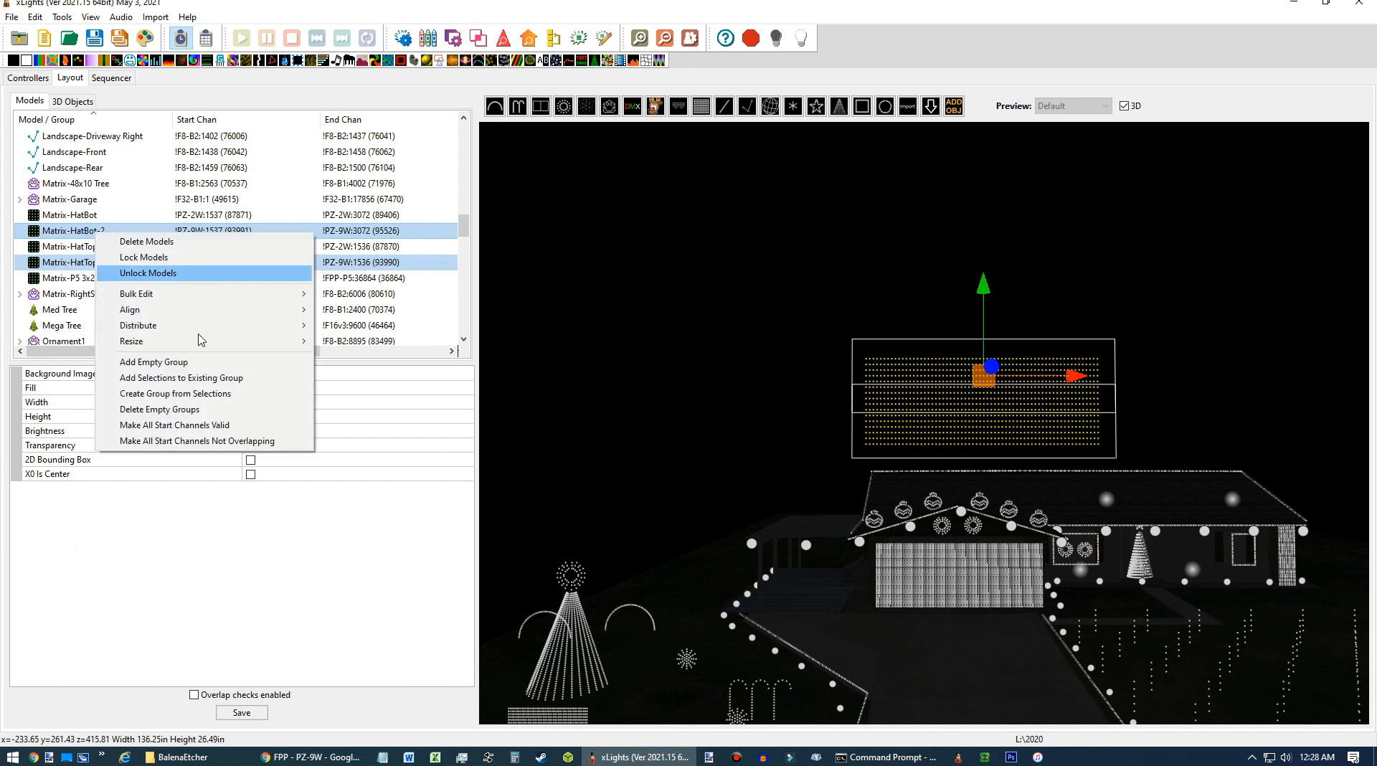
{"action": "left_click", "coordinate": [231, 399]}
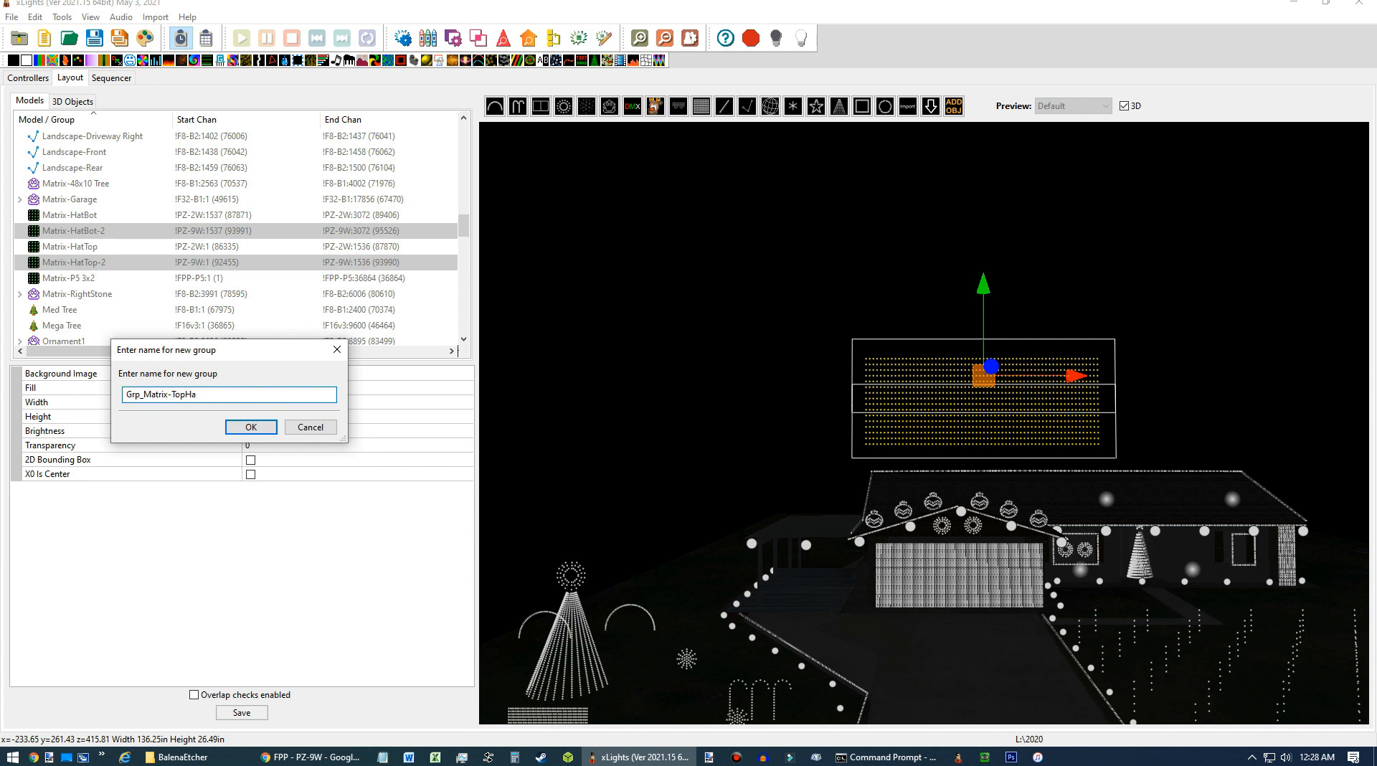
{"action": "left_click", "coordinate": [245, 427]}
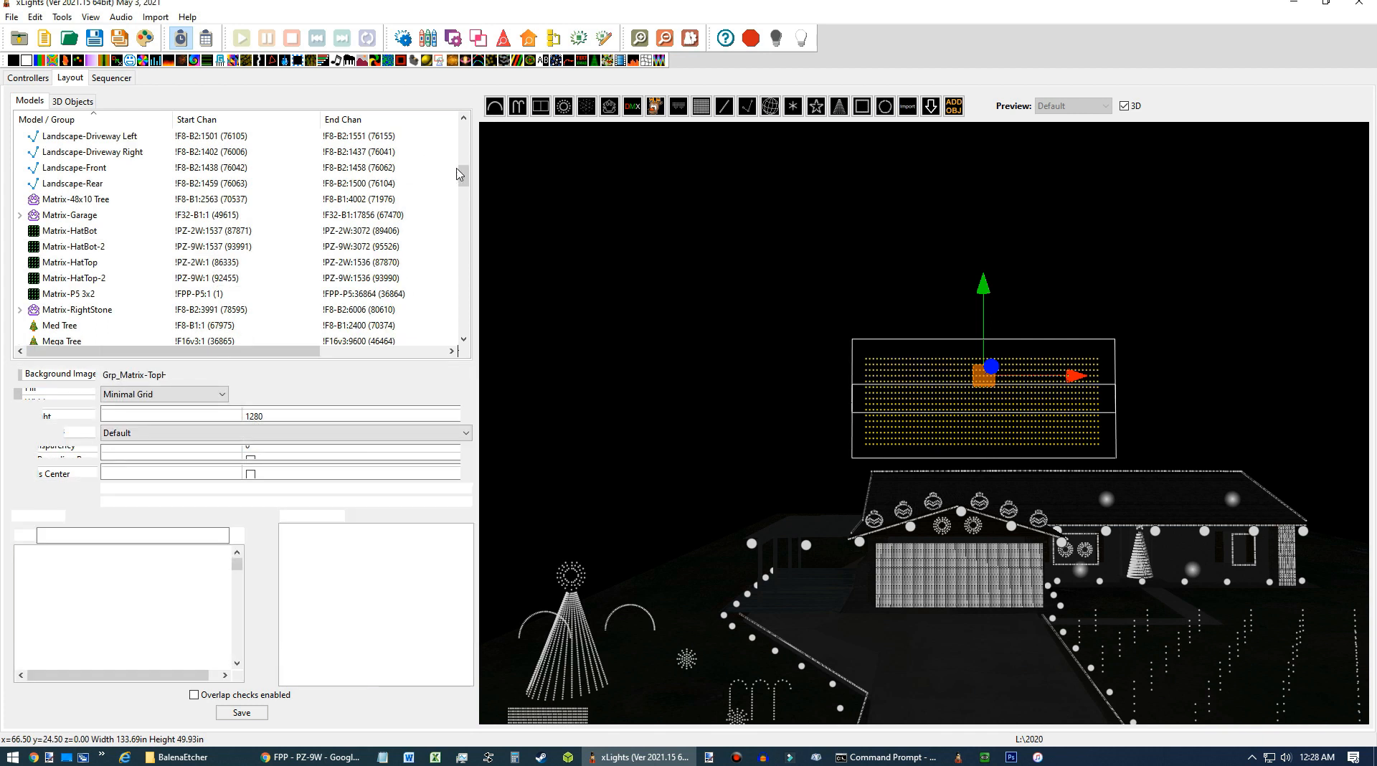
Move Matrix-HatTop-2 to the top of the Grp_Matrix-TopHat group's model order and save the layout.
{"action": "left_click", "coordinate": [467, 142]}
{"action": "left_click", "coordinate": [467, 142]}
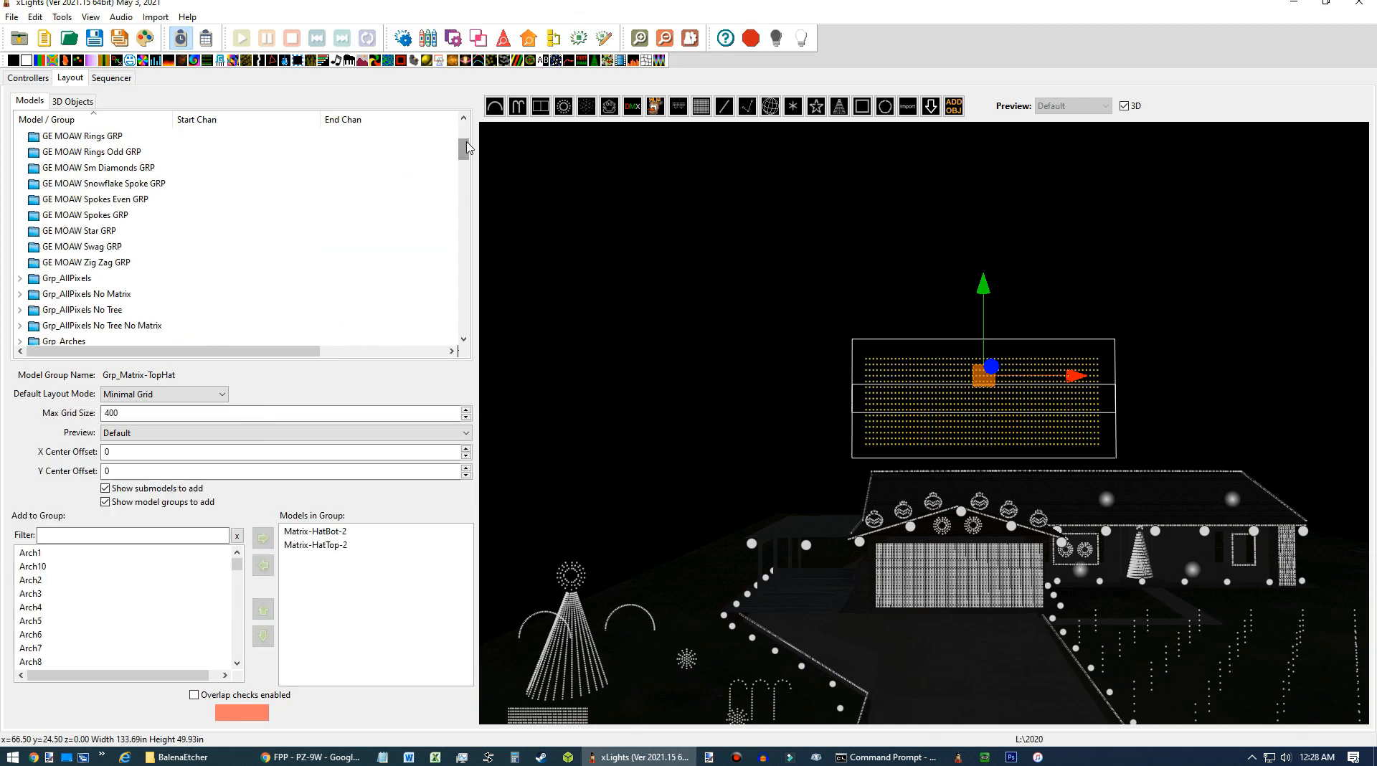
{"action": "left_click", "coordinate": [467, 142]}
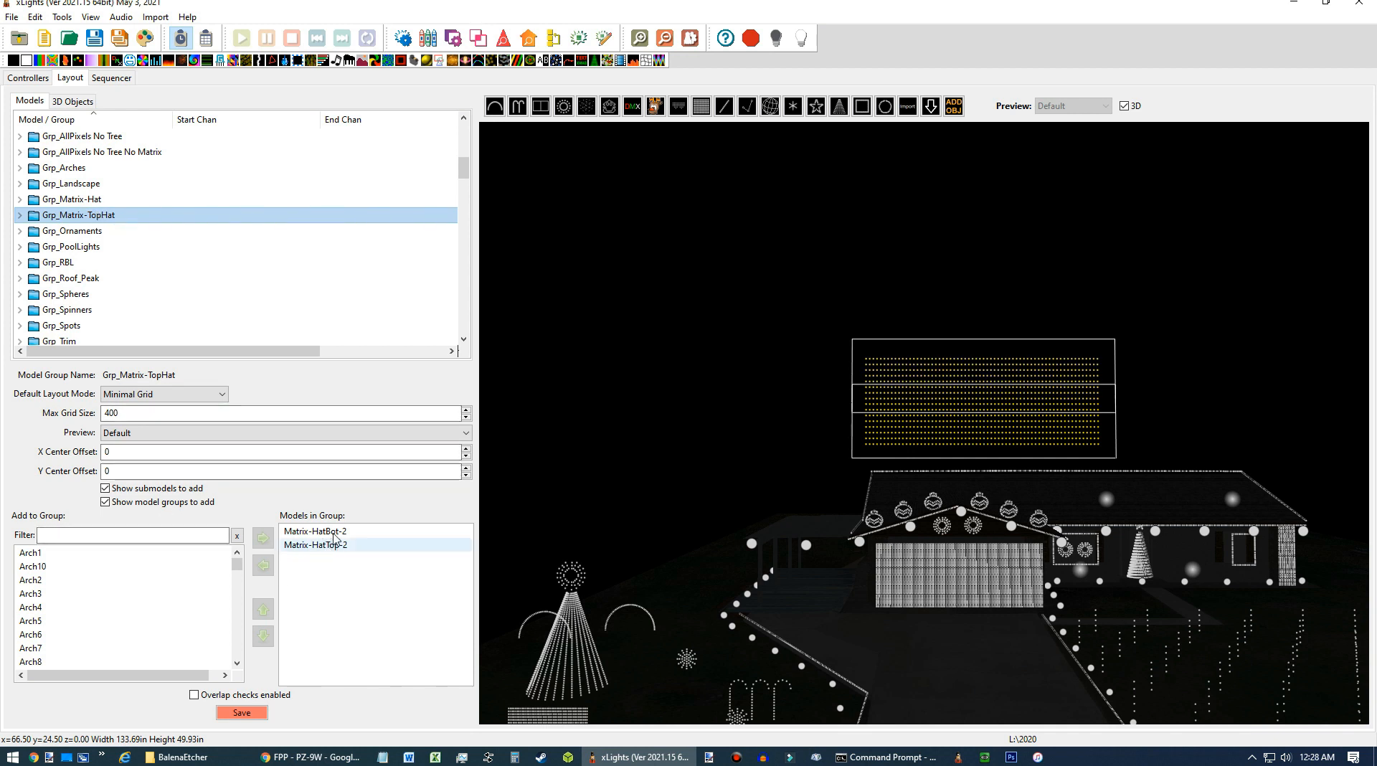
{"action": "left_click", "coordinate": [331, 548]}
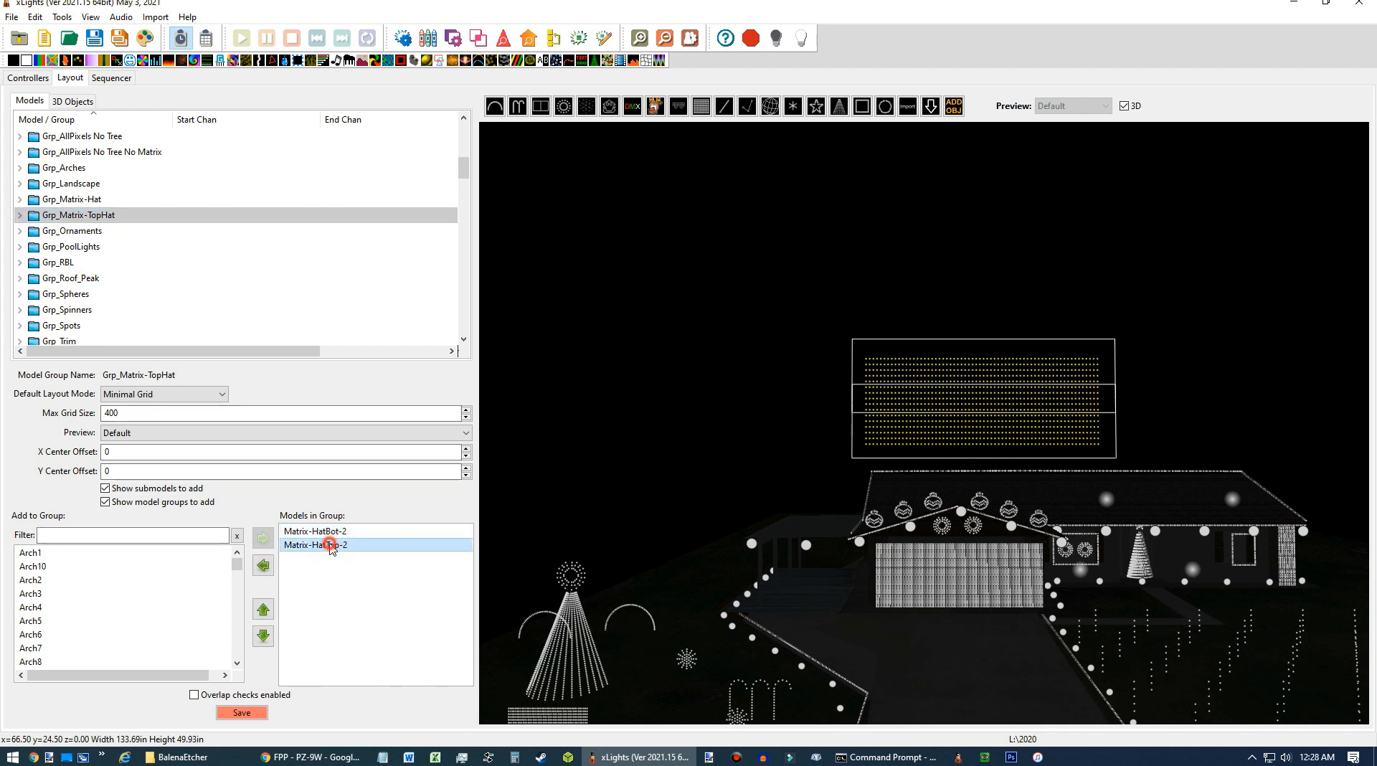
{"action": "left_click", "coordinate": [263, 610]}
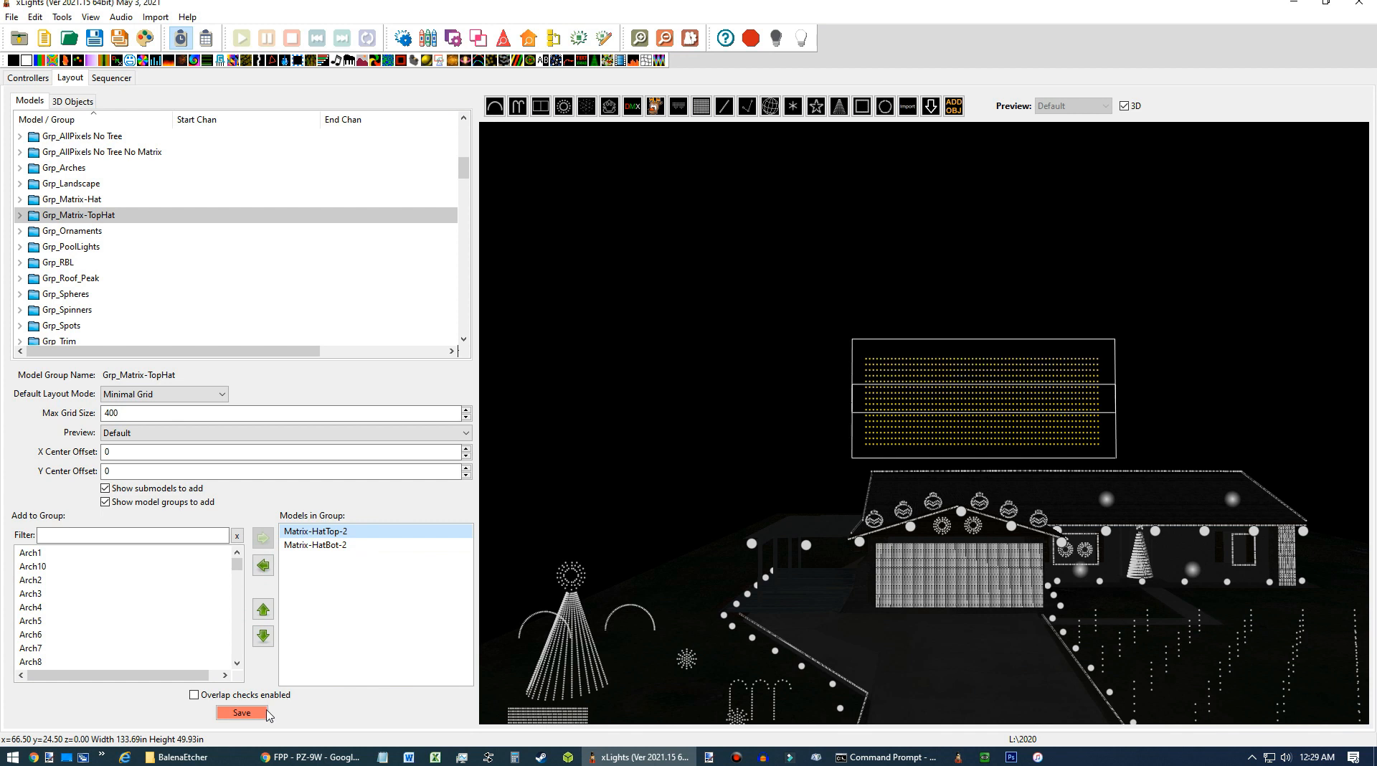
{"action": "left_click", "coordinate": [245, 712]}
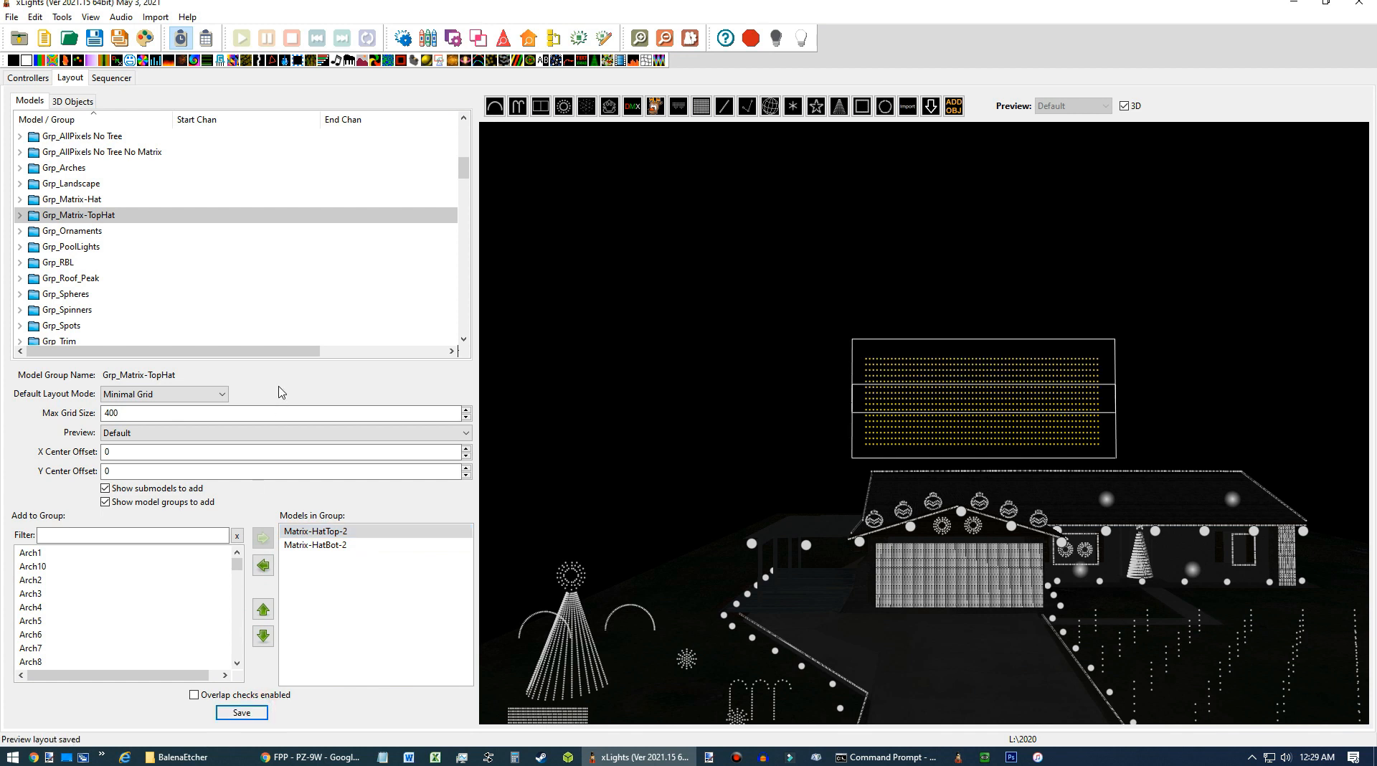
In the sequencer's display elements, add Grp_Matrix-TopHat to the Hat Only view.
{"action": "left_click", "coordinate": [111, 77]}
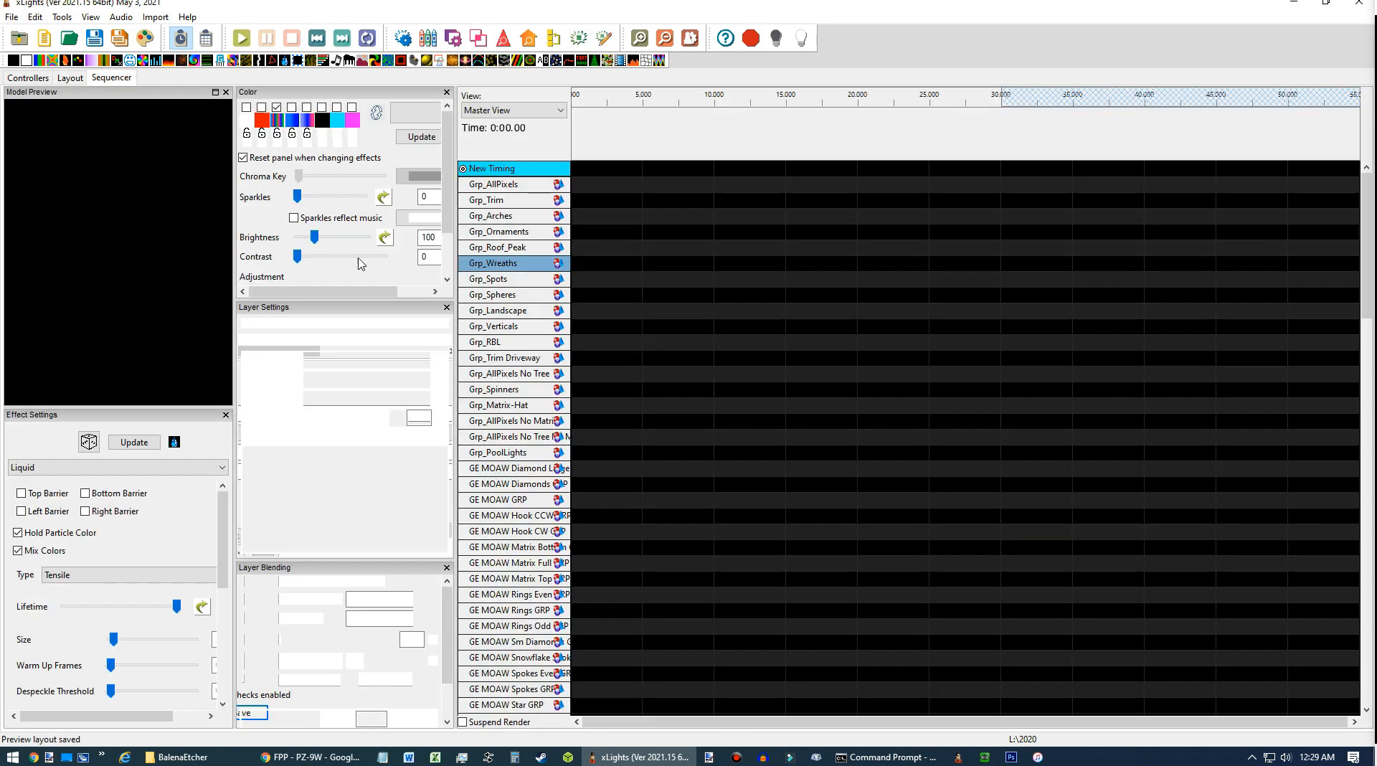
{"action": "right_click", "coordinate": [510, 231]}
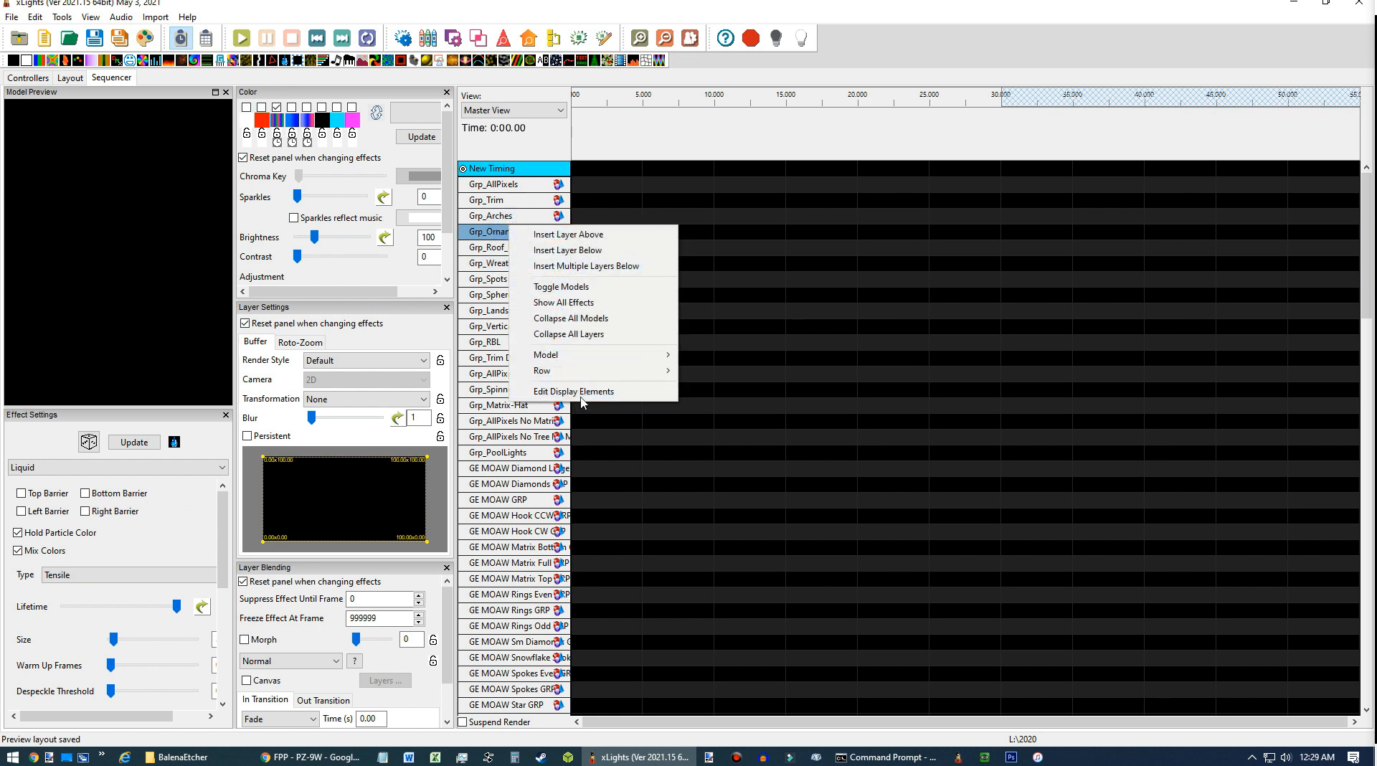
{"action": "left_click", "coordinate": [605, 395]}
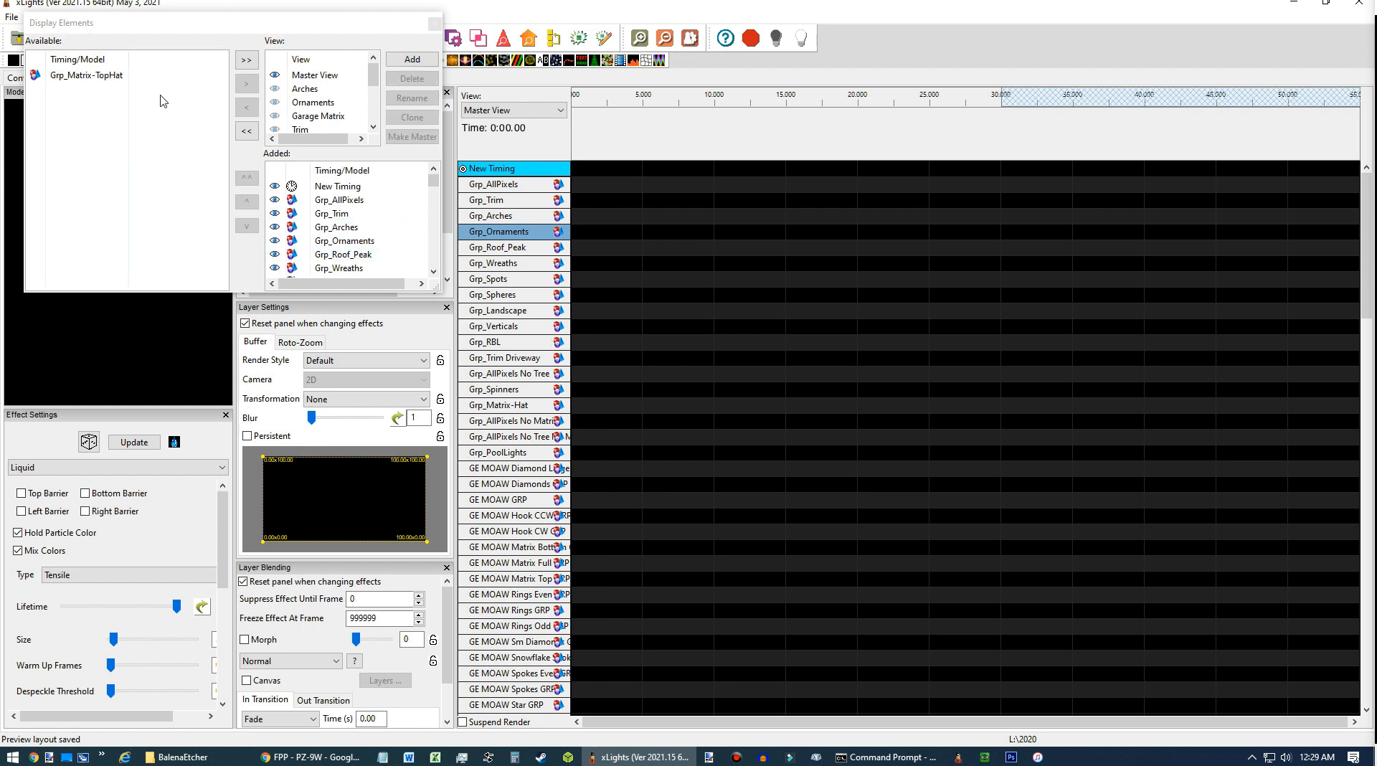
{"action": "scroll", "coordinate": [323, 101], "scroll_direction": "down", "scroll_amount": 5}
{"action": "left_click", "coordinate": [373, 111]}
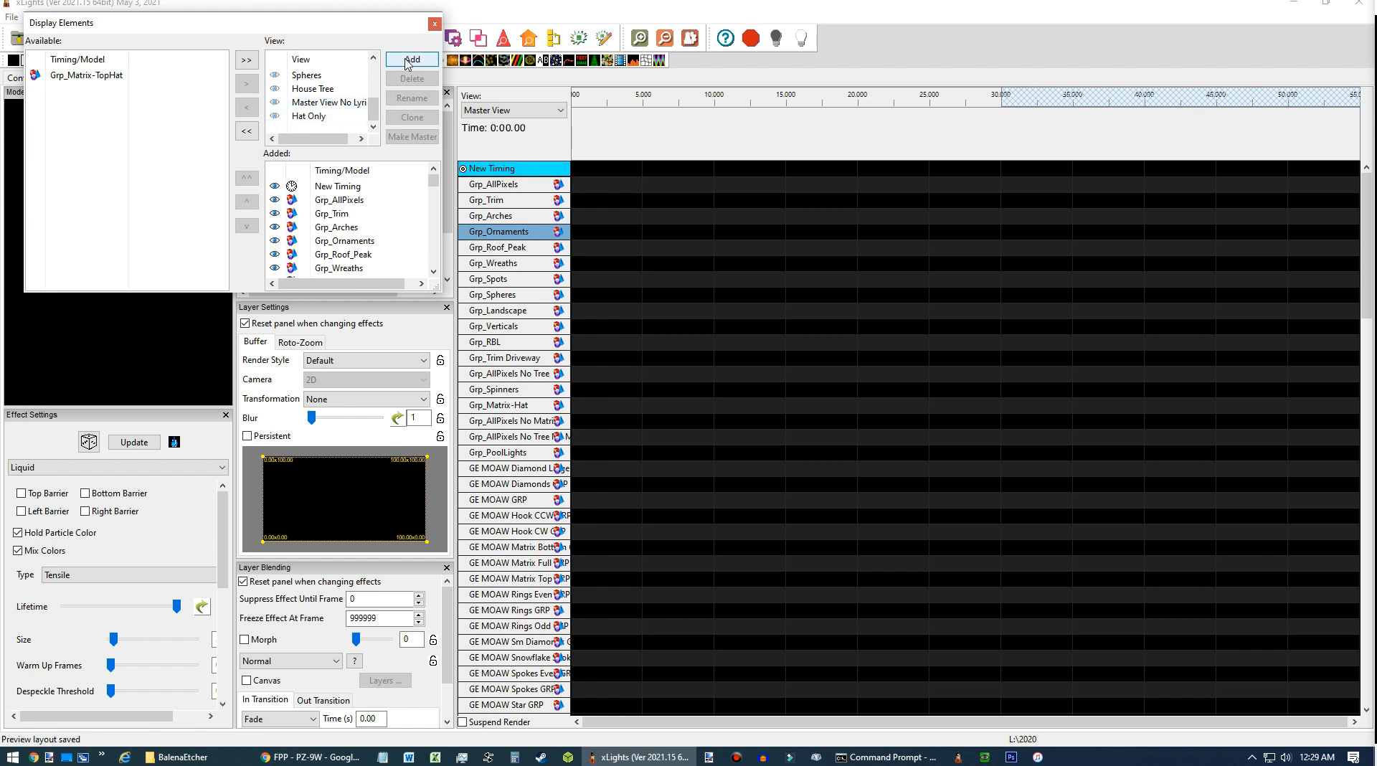
{"action": "left_click", "coordinate": [327, 117]}
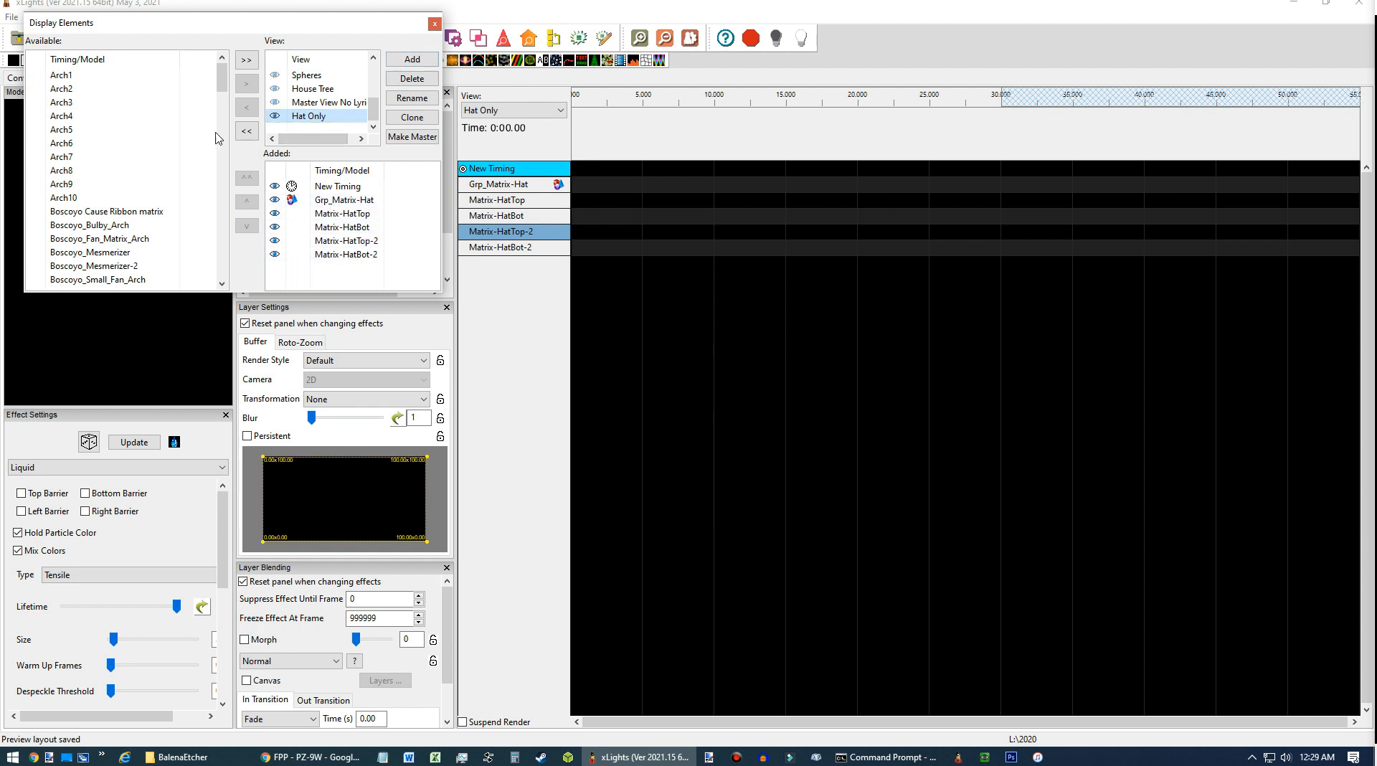
{"action": "left_click_drag", "start_coordinate": [223, 80], "coordinate": [221, 149]}
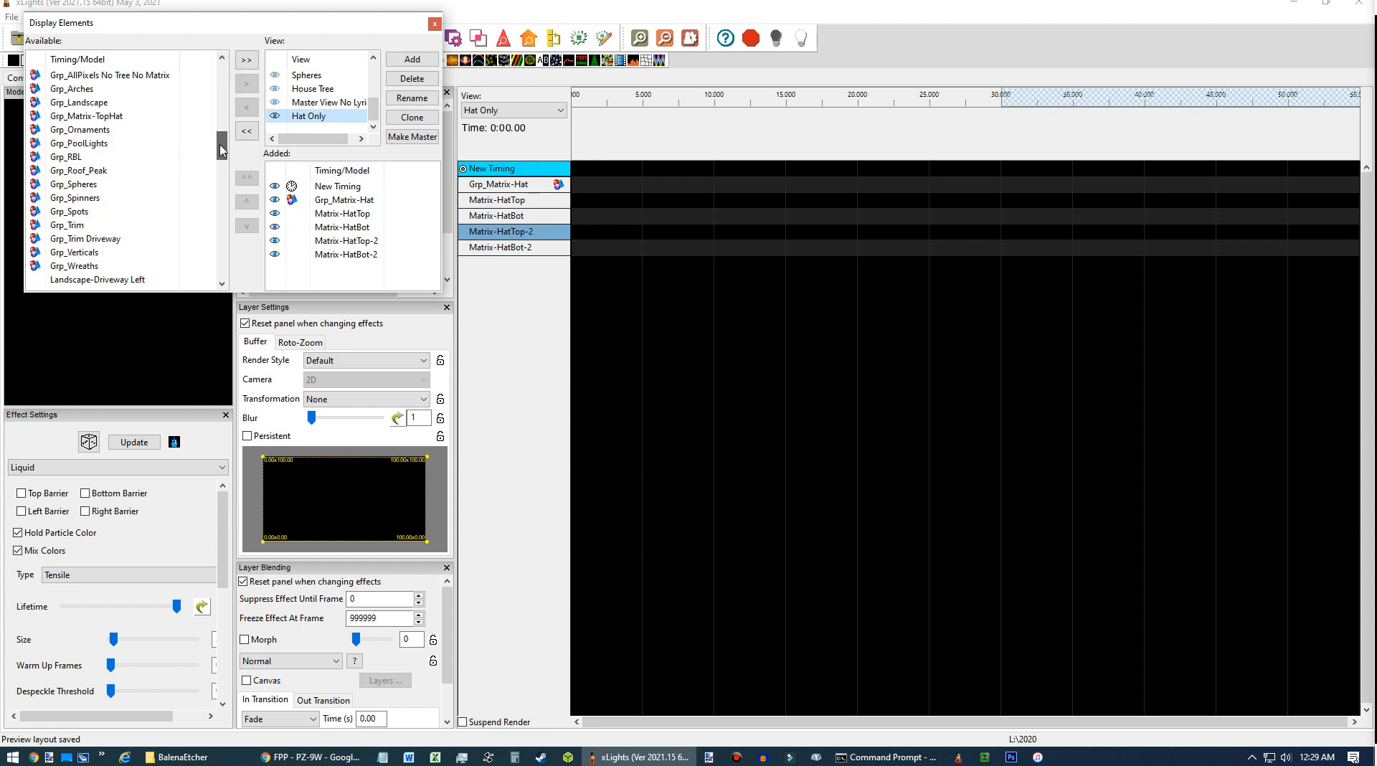
{"action": "left_click", "coordinate": [119, 119]}
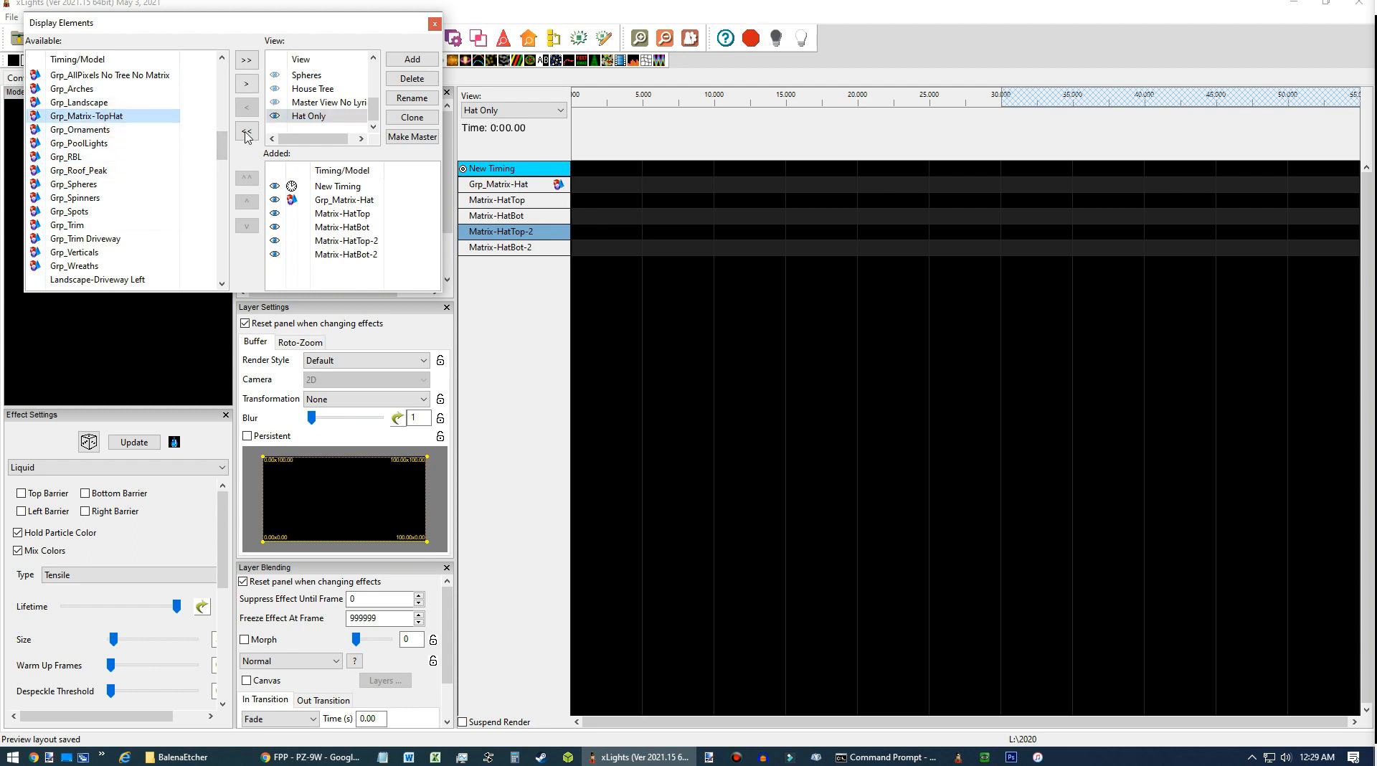
{"action": "left_click", "coordinate": [246, 83]}
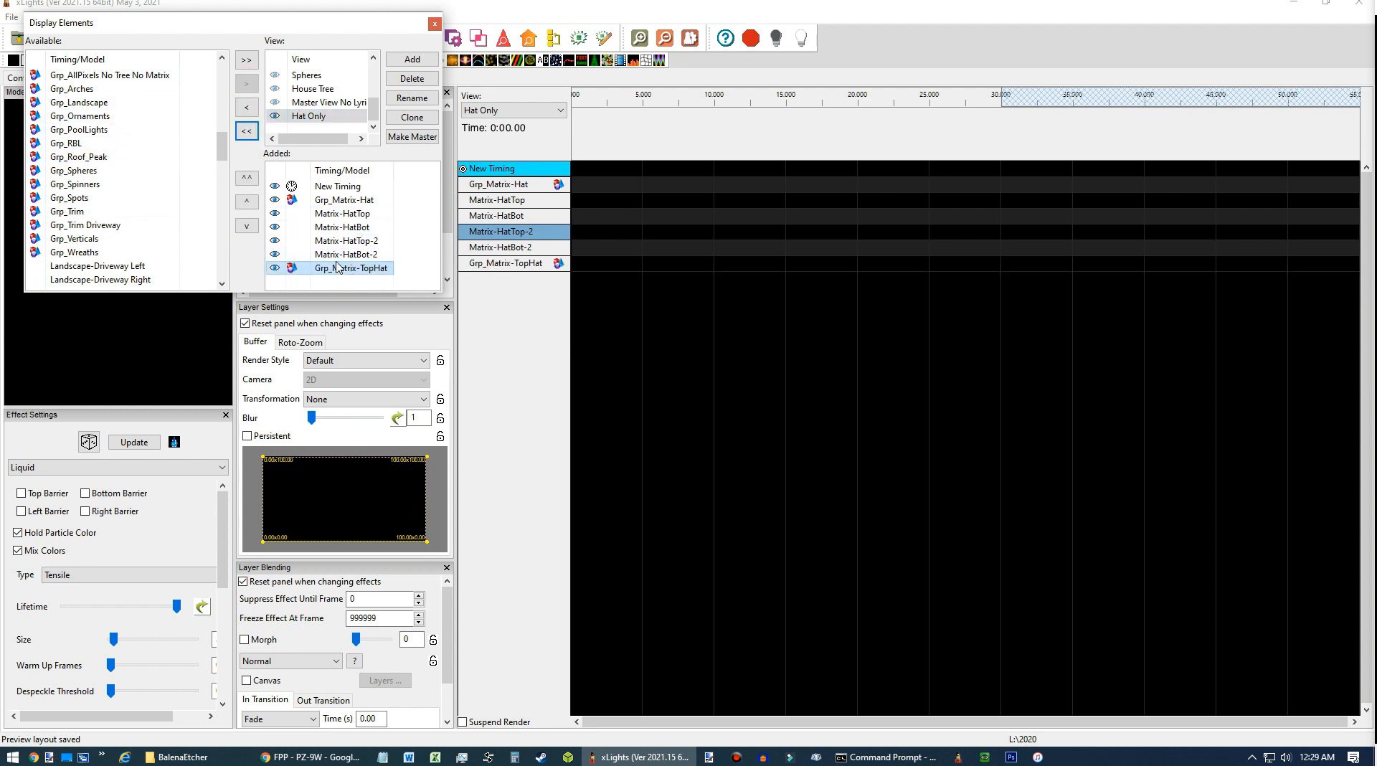
Move Grp_Matrix-TopHat up above Matrix-HatTop-2 in the Hat Only view order and close the display elements.
{"action": "left_click", "coordinate": [251, 205]}
{"action": "left_click", "coordinate": [248, 202]}
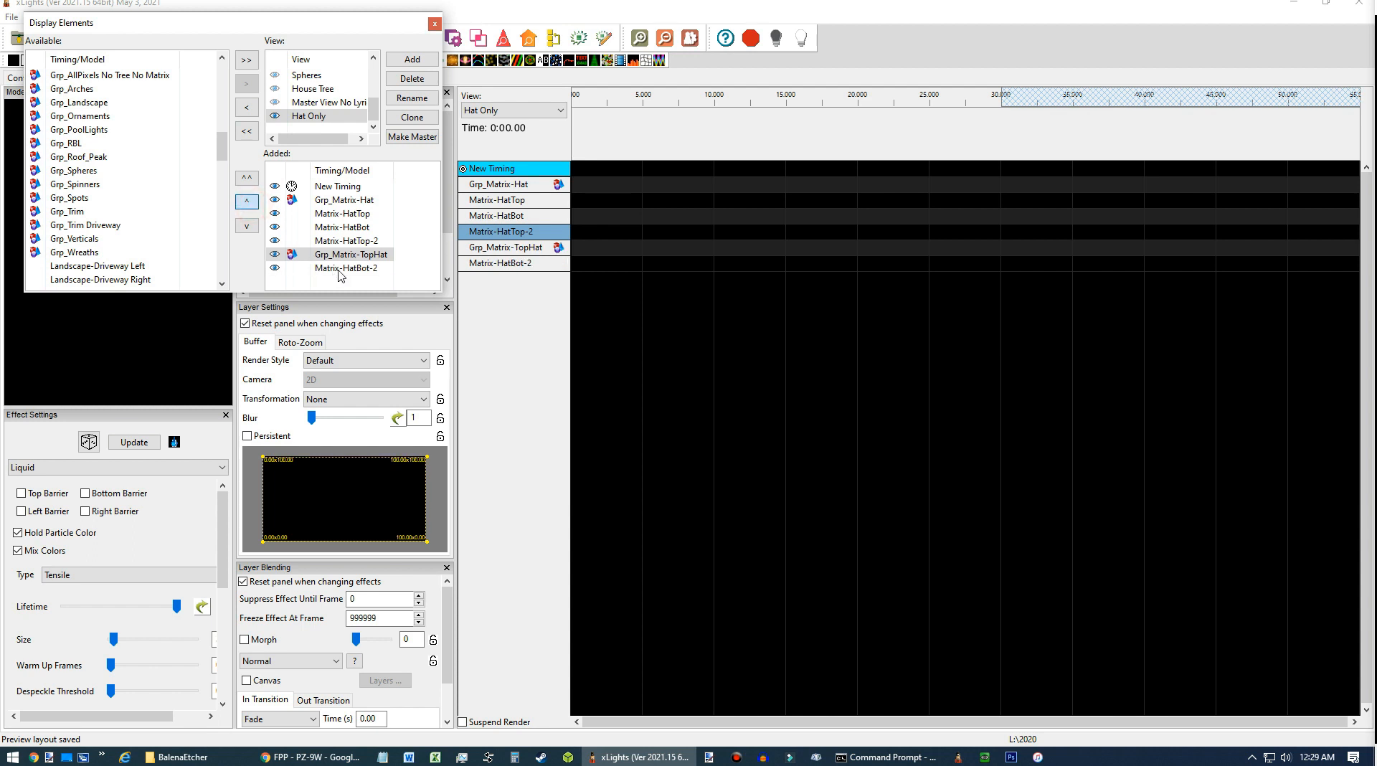
{"action": "left_click", "coordinate": [351, 200]}
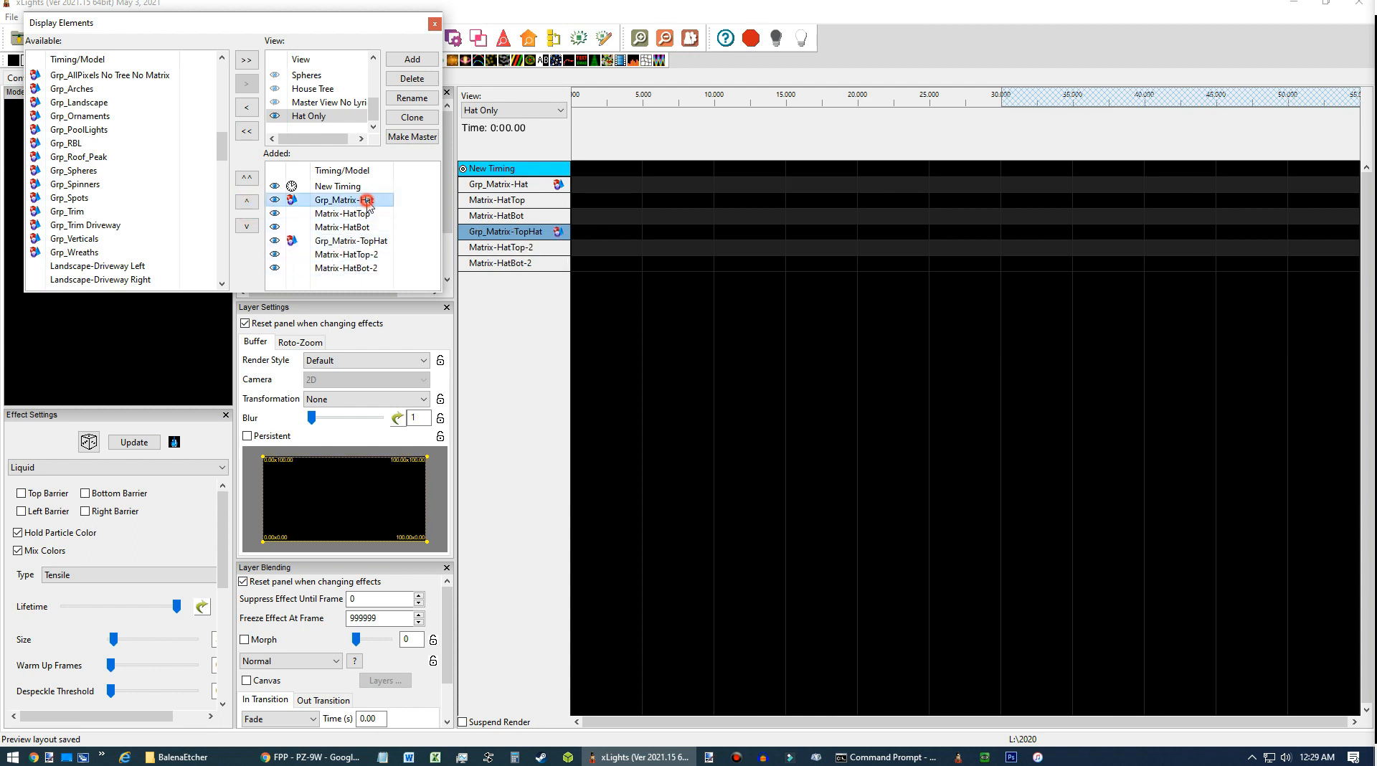
{"action": "left_click", "coordinate": [367, 240]}
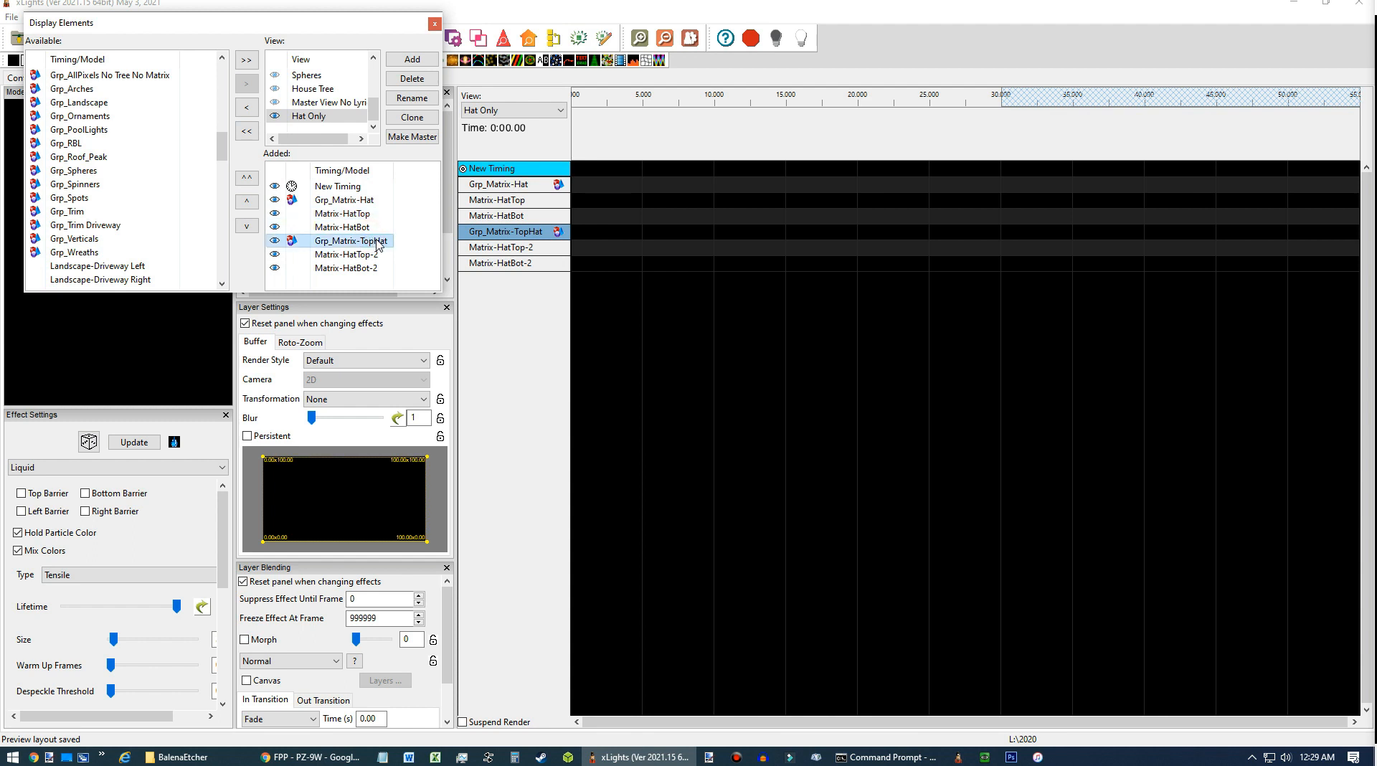
{"action": "left_click", "coordinate": [369, 254]}
{"action": "left_click", "coordinate": [367, 268], "text": "shift"}
{"action": "left_click", "coordinate": [366, 269]}
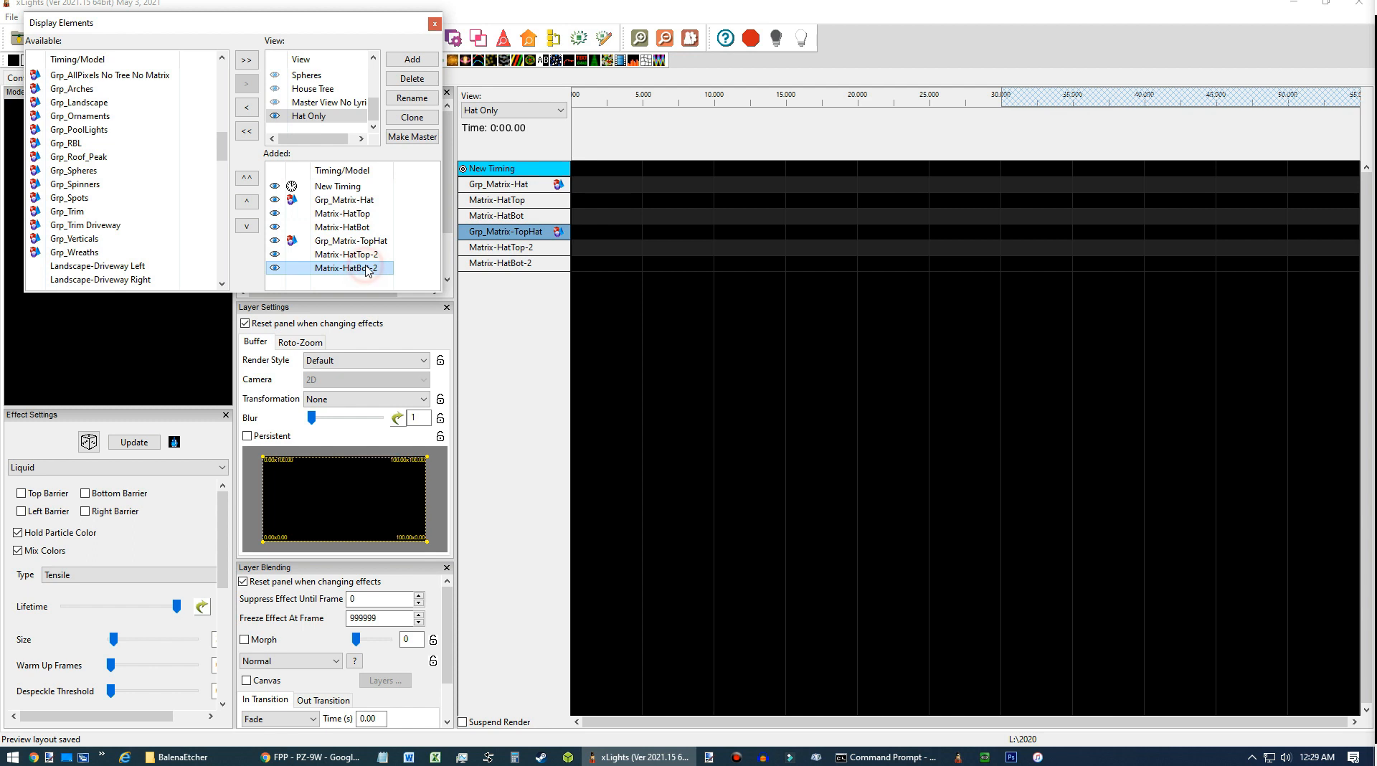
{"action": "left_click", "coordinate": [434, 24]}
Reselect the Hat Only view and insert a layer below on Grp_Matrix-TopHat.
{"action": "left_click", "coordinate": [558, 113]}
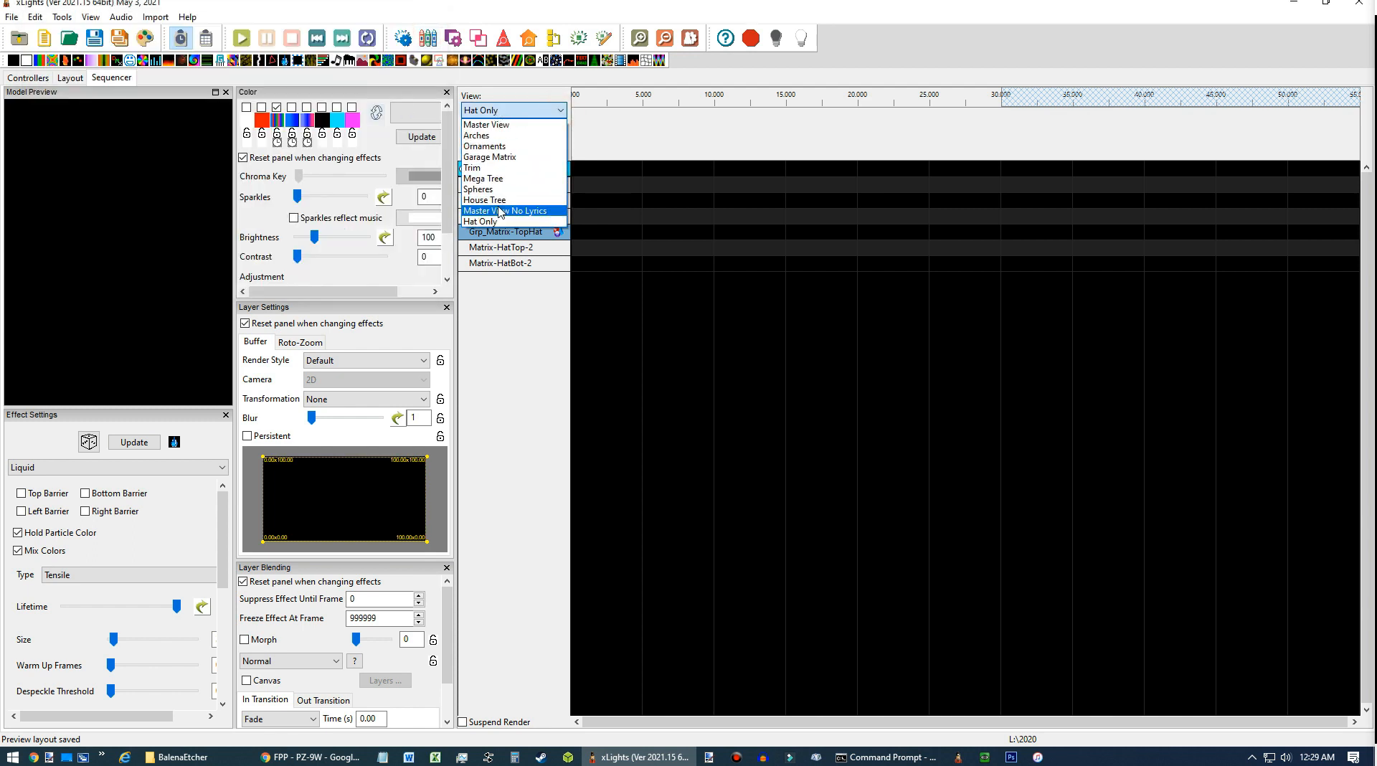
{"action": "left_click", "coordinate": [524, 220]}
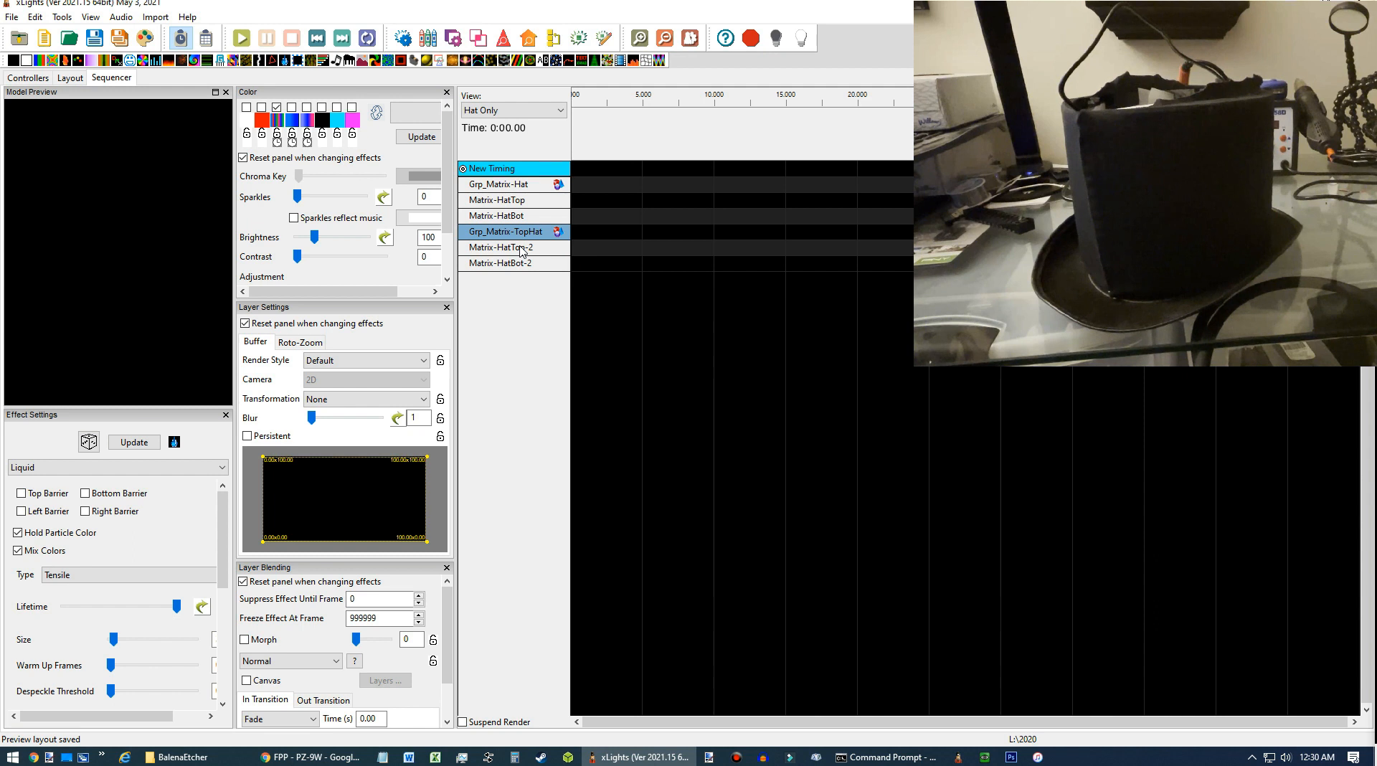
{"action": "right_click", "coordinate": [531, 237]}
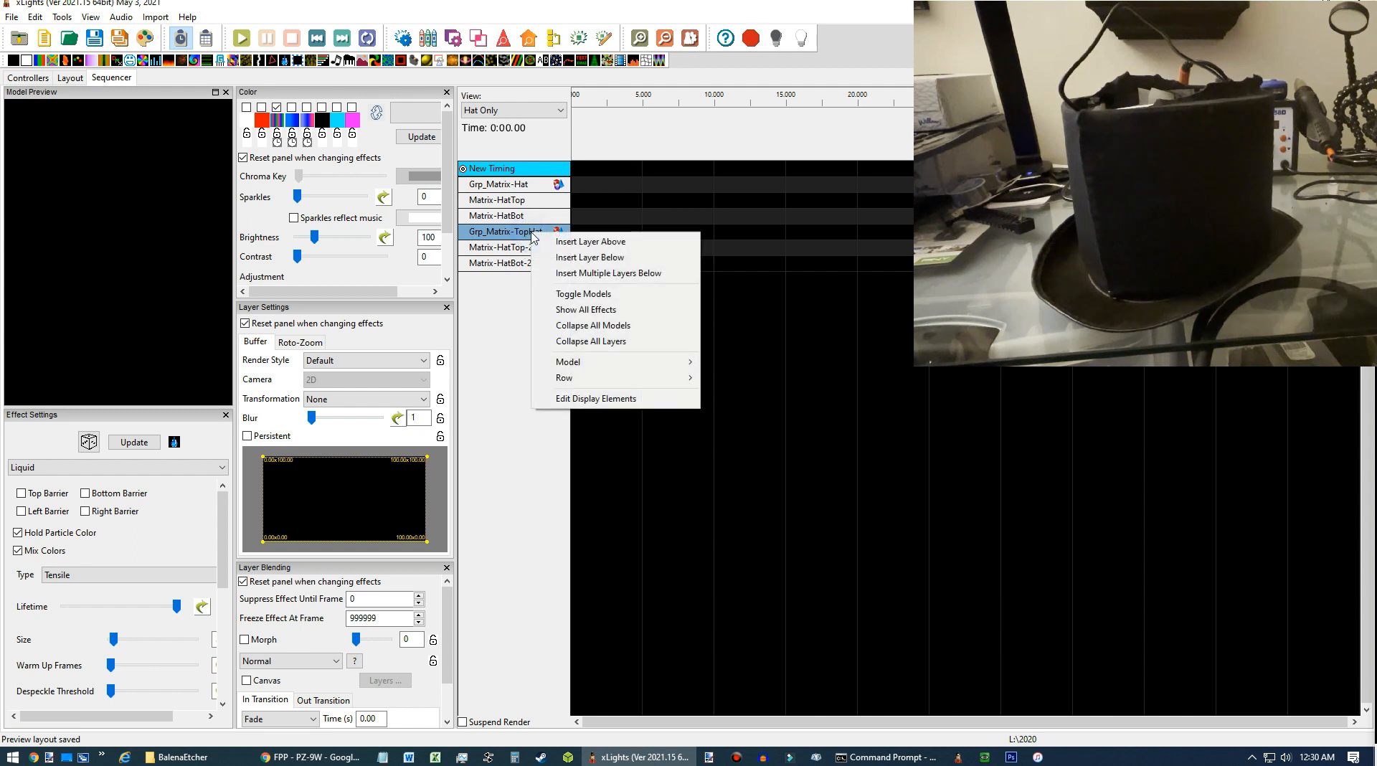
{"action": "left_click", "coordinate": [593, 257]}
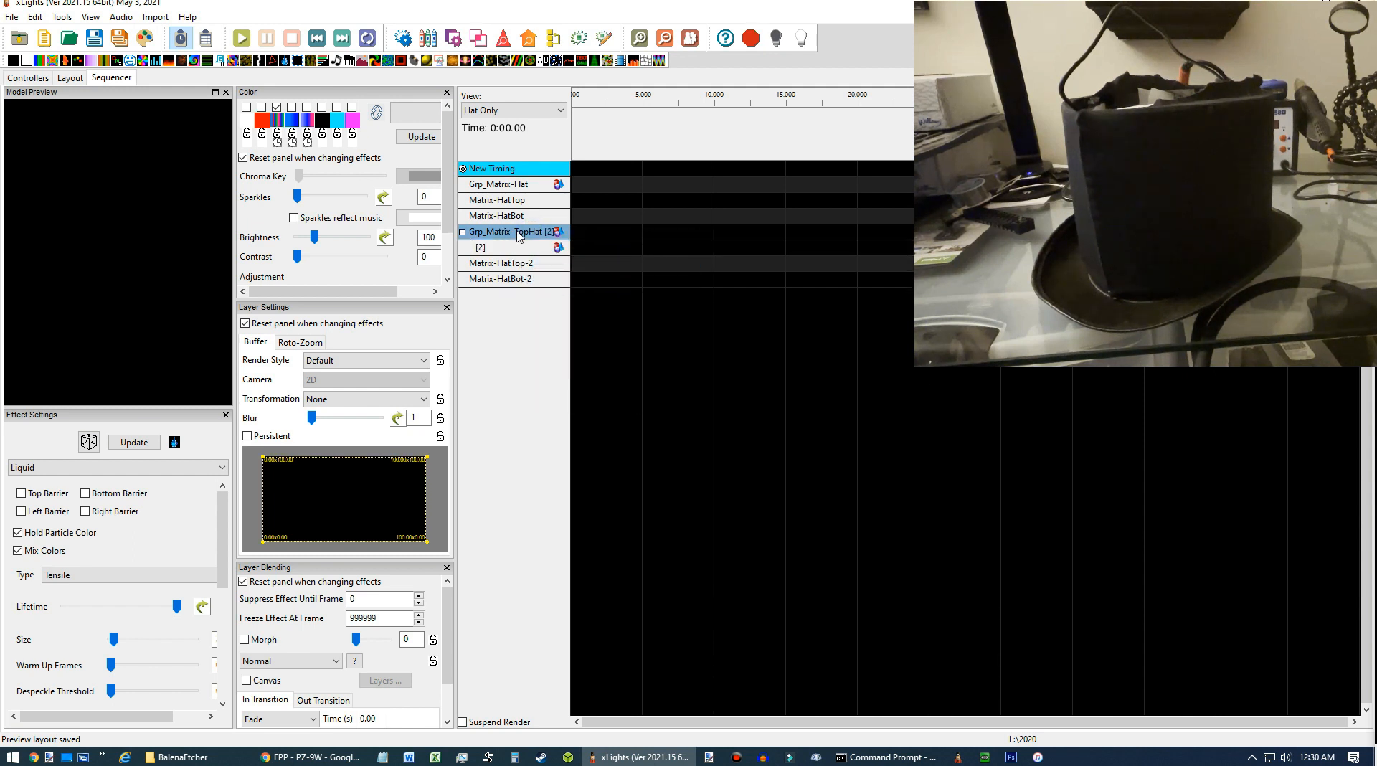
Insert a layer below on Matrix-HatTop-2.
{"action": "right_click", "coordinate": [522, 266]}
{"action": "left_click", "coordinate": [561, 289]}
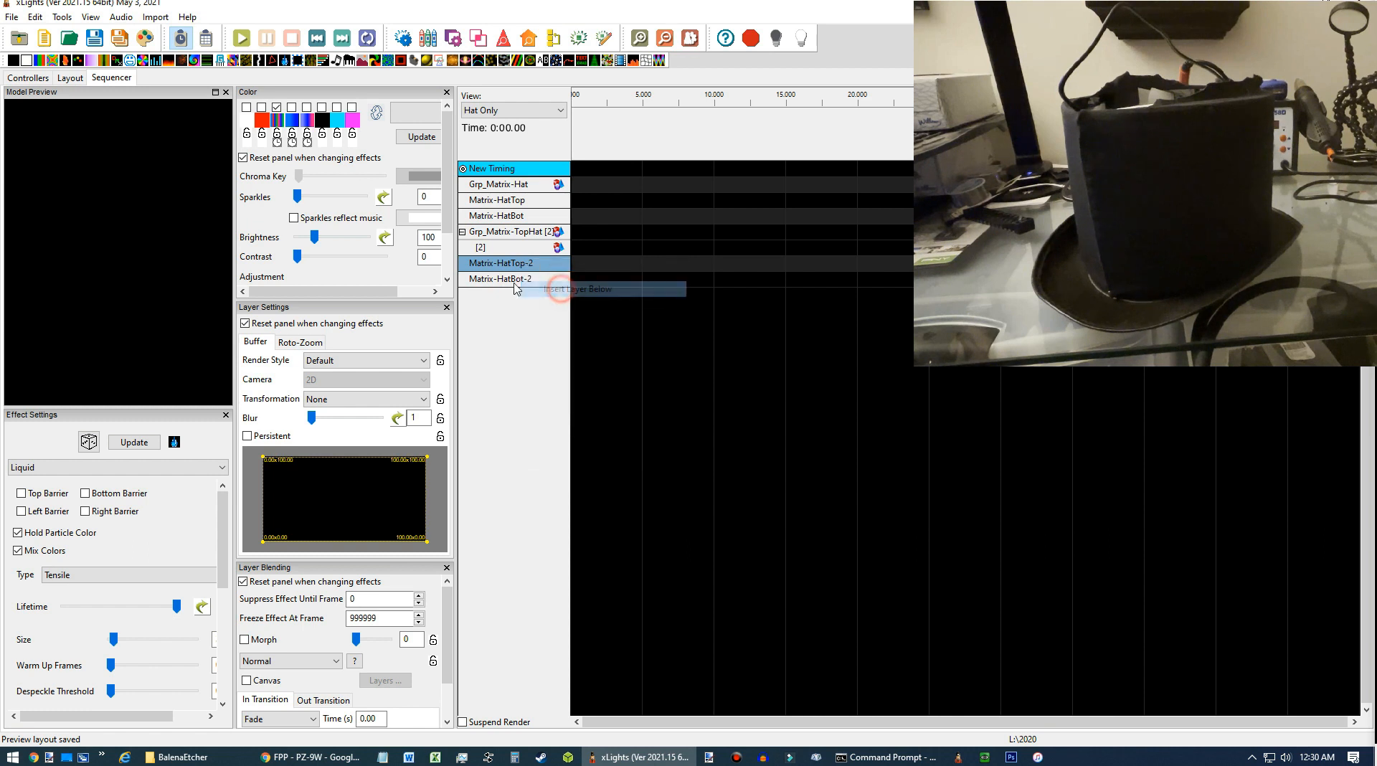
Insert a layer below on Matrix-HatBot-2.
{"action": "right_click", "coordinate": [533, 294]}
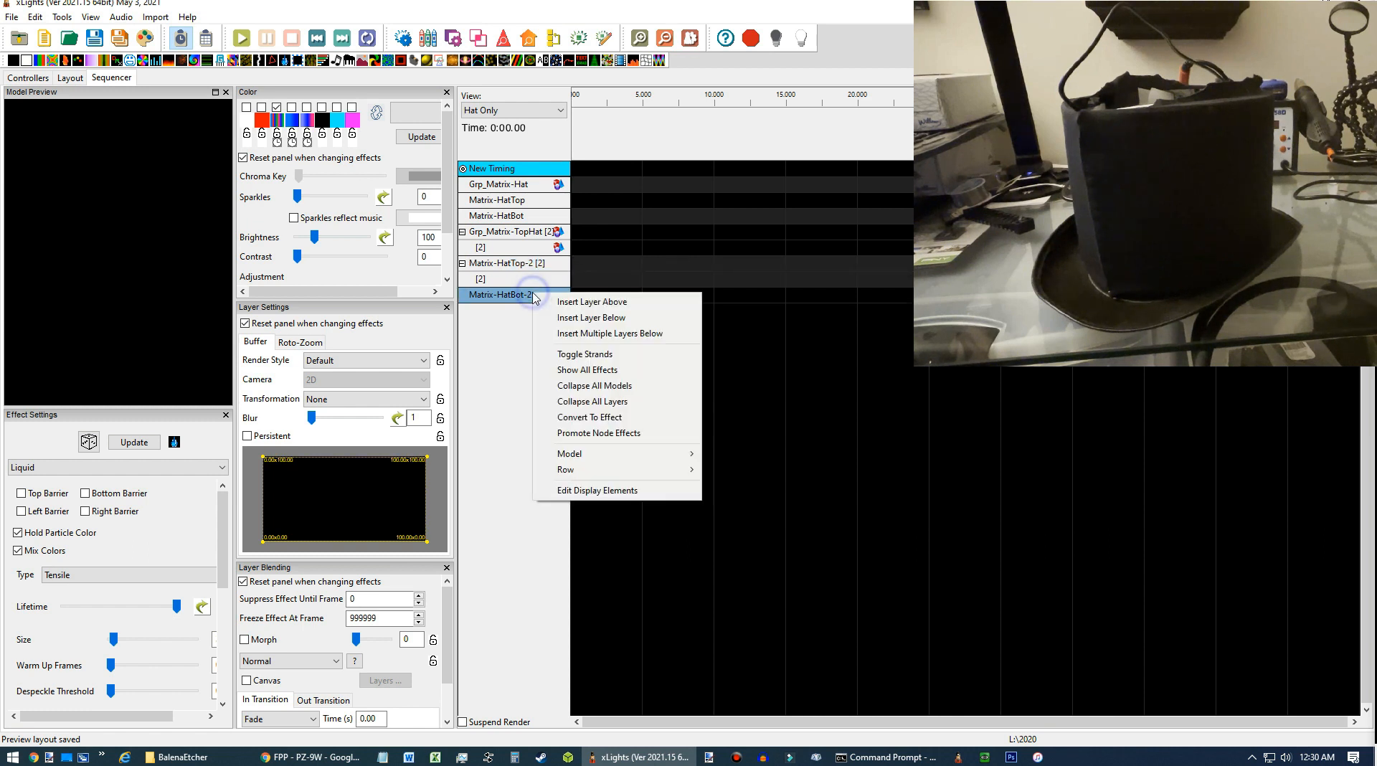
{"action": "left_click", "coordinate": [568, 317]}
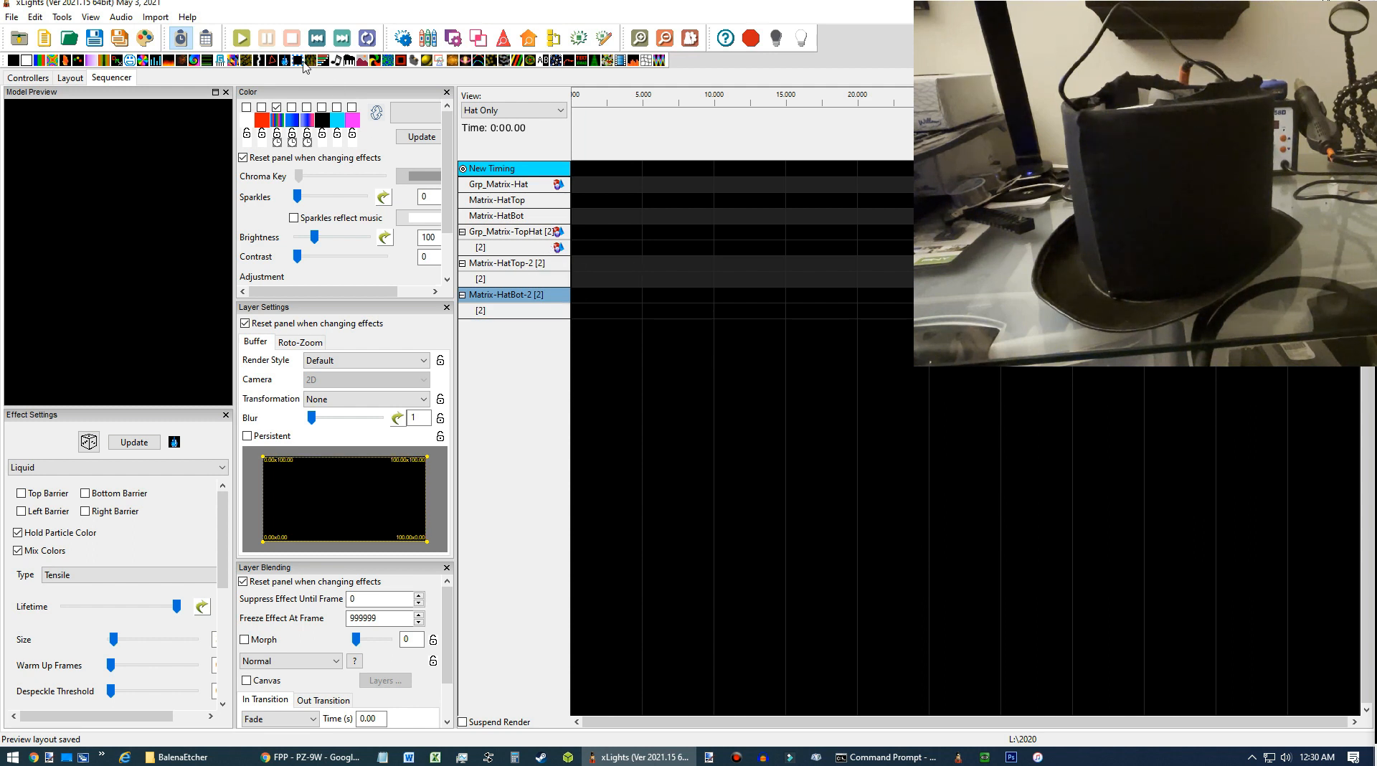
Place a Marquee effect at the start of Grp_Matrix-TopHat and turn on output to the lights.
{"action": "left_click_drag", "start_coordinate": [297, 60], "coordinate": [611, 230]}
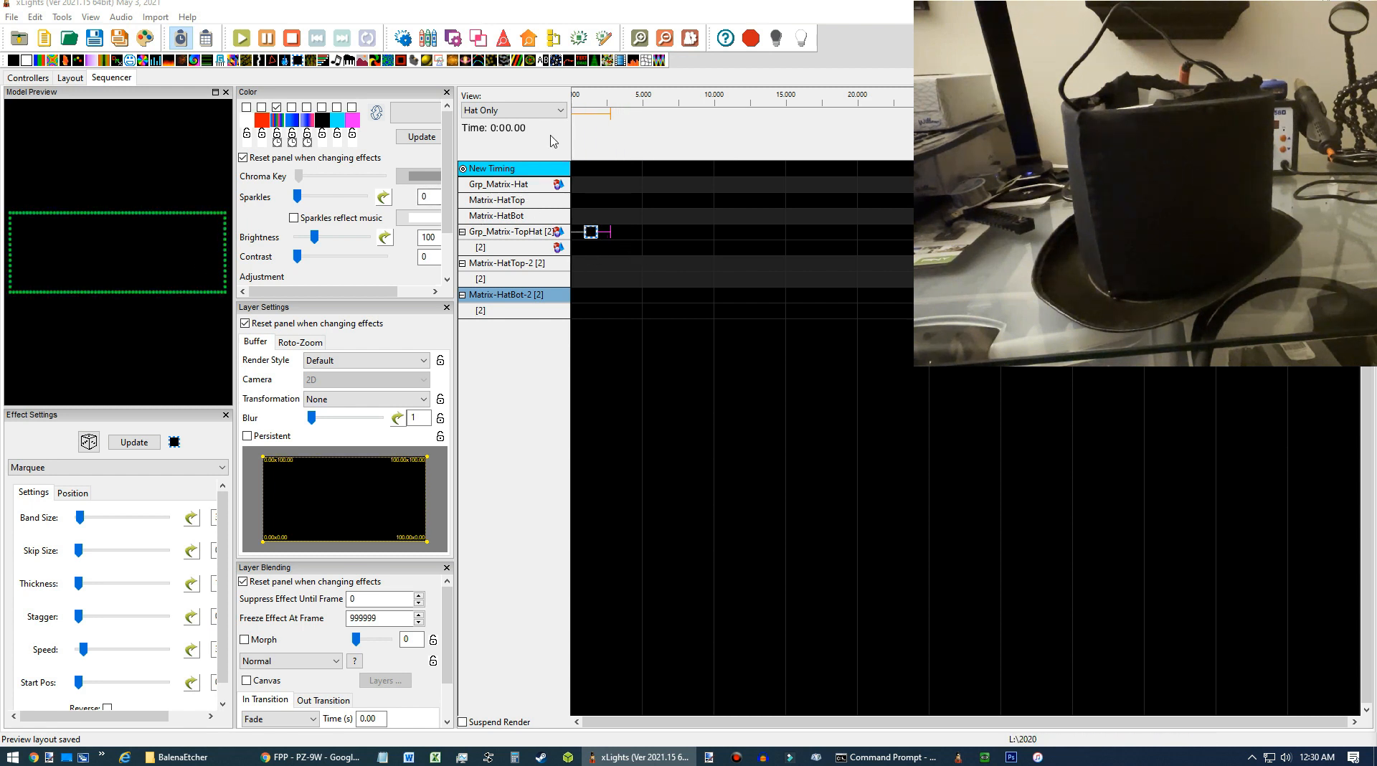
{"action": "left_click", "coordinate": [806, 45]}
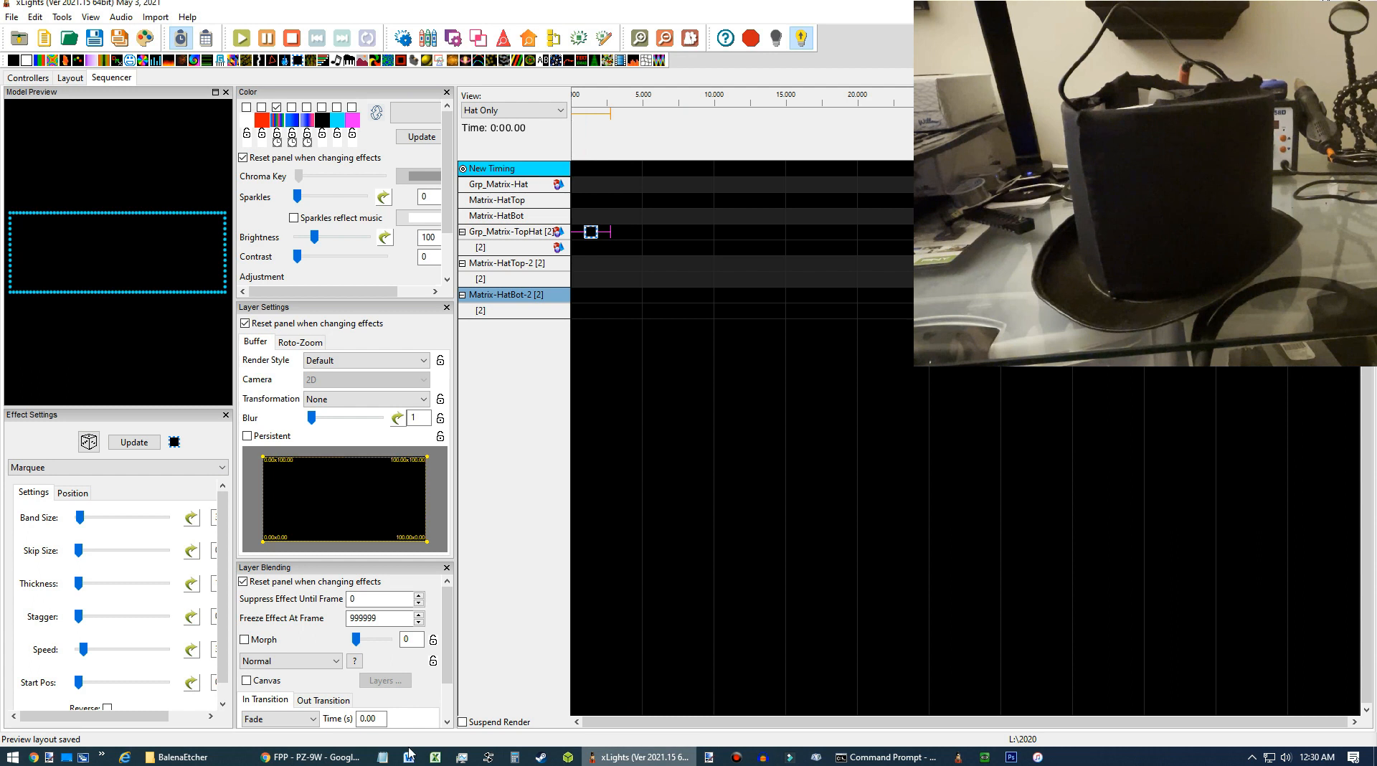
In the FPP channel outputs page, save the Pi pixel string settings and restart FPPD, then return to xLights.
{"action": "left_click", "coordinate": [312, 757]}
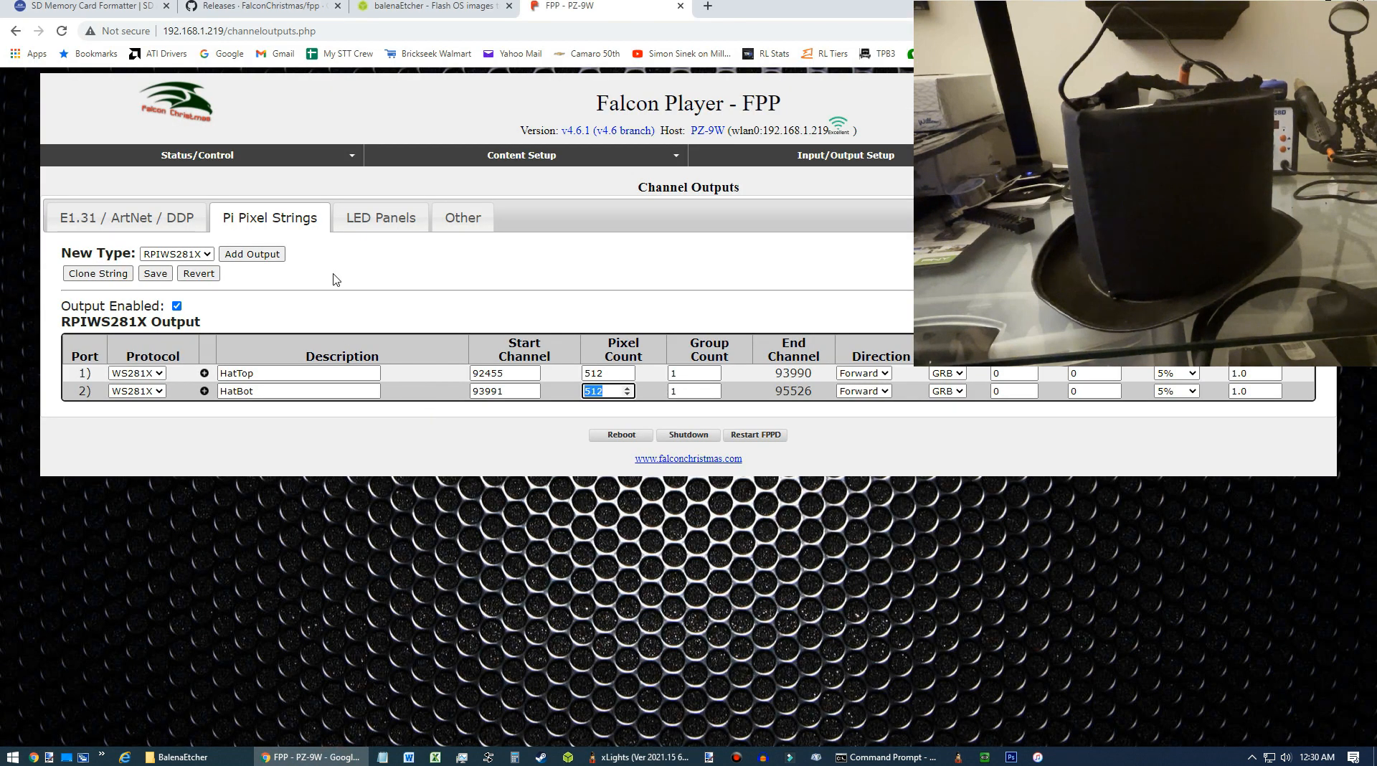
{"action": "left_click", "coordinate": [155, 273]}
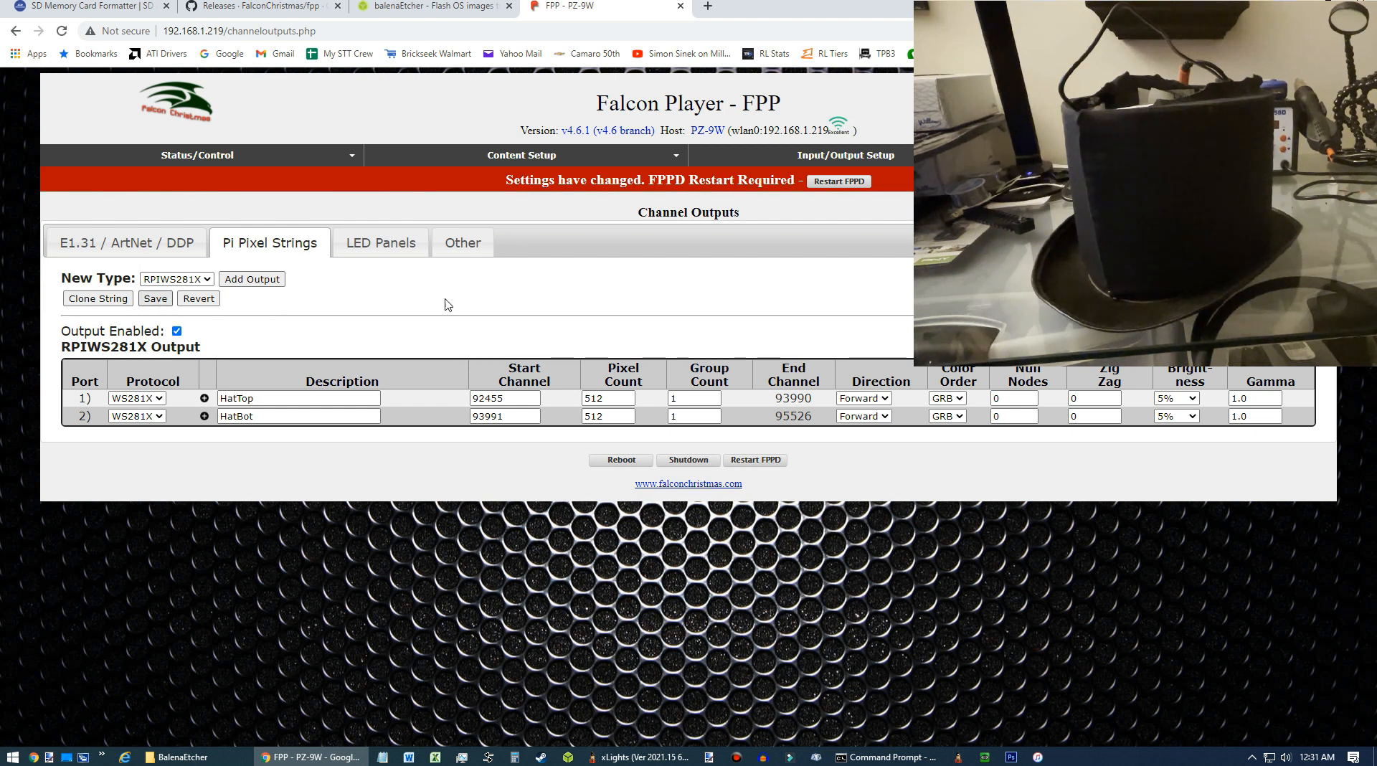
{"action": "left_click", "coordinate": [854, 185]}
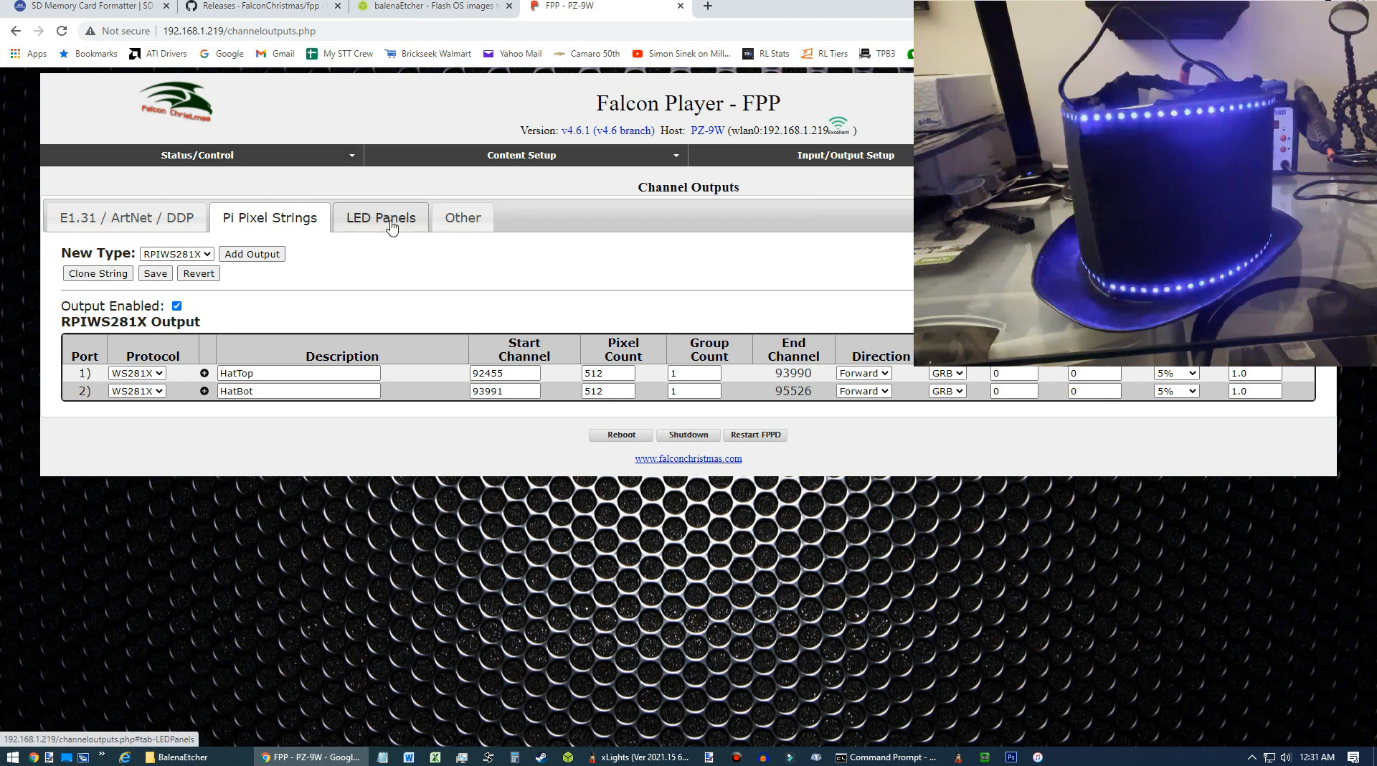
{"action": "left_click", "coordinate": [644, 759]}
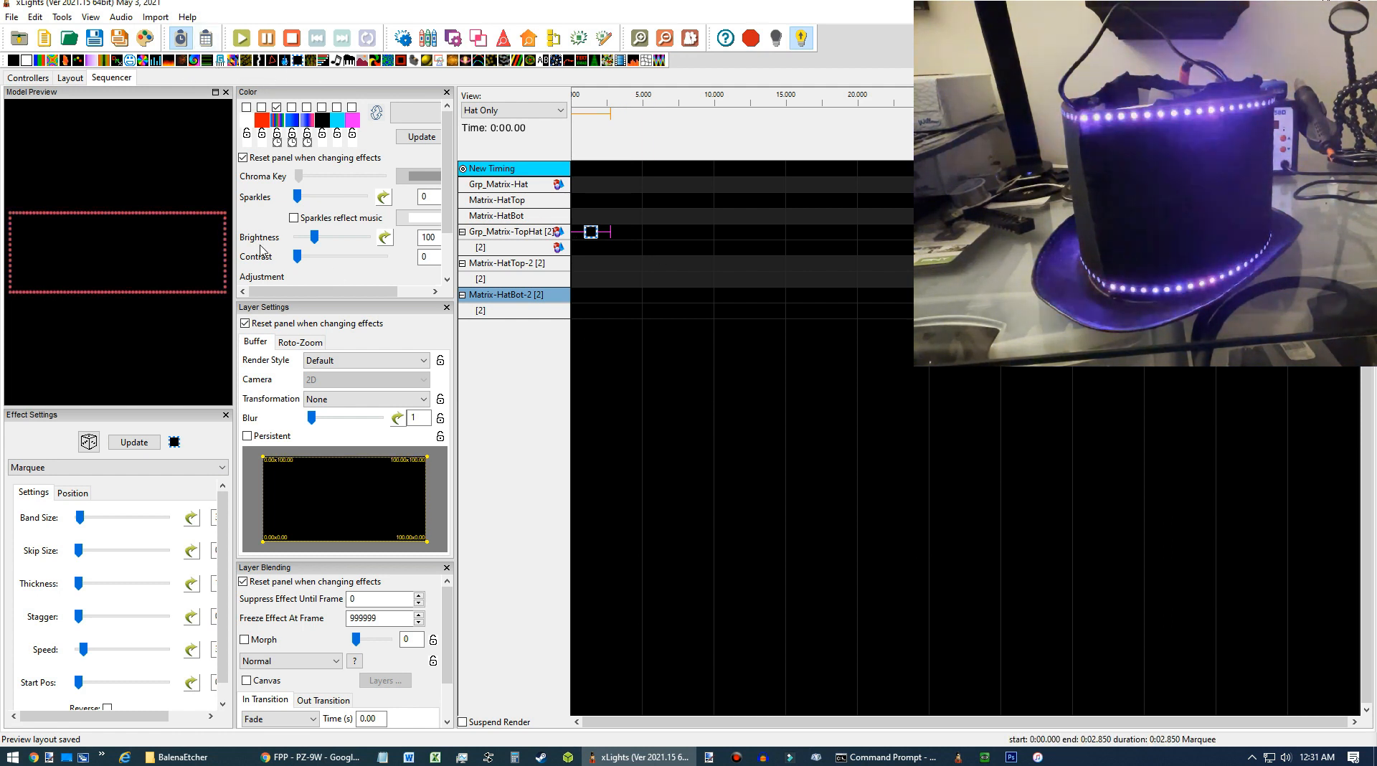
Toggle colours in the Marquee effect's palette to preview different colours on the hat.
{"action": "left_click", "coordinate": [262, 108]}
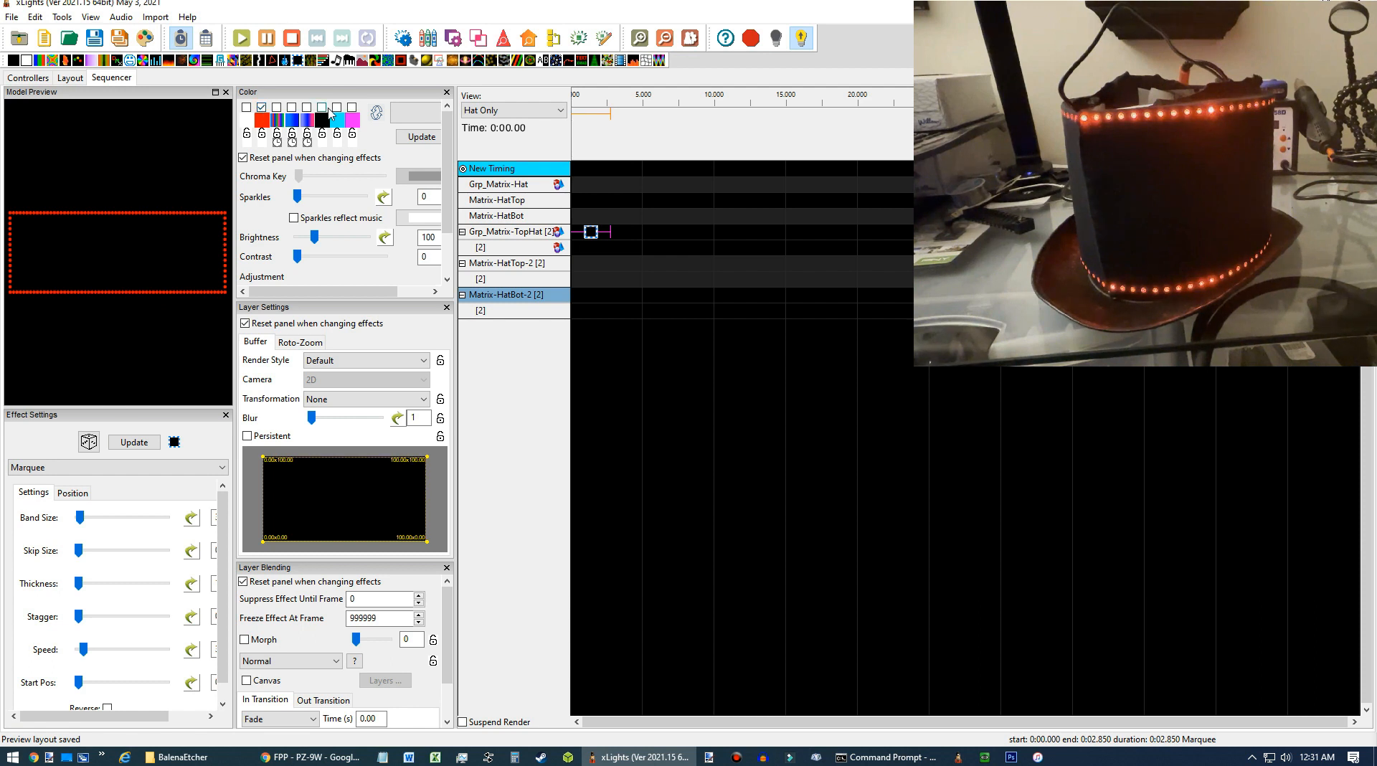
{"action": "left_click", "coordinate": [262, 108]}
{"action": "left_click", "coordinate": [337, 108]}
{"action": "left_click", "coordinate": [337, 108]}
{"action": "left_click", "coordinate": [352, 108]}
{"action": "left_click", "coordinate": [352, 109]}
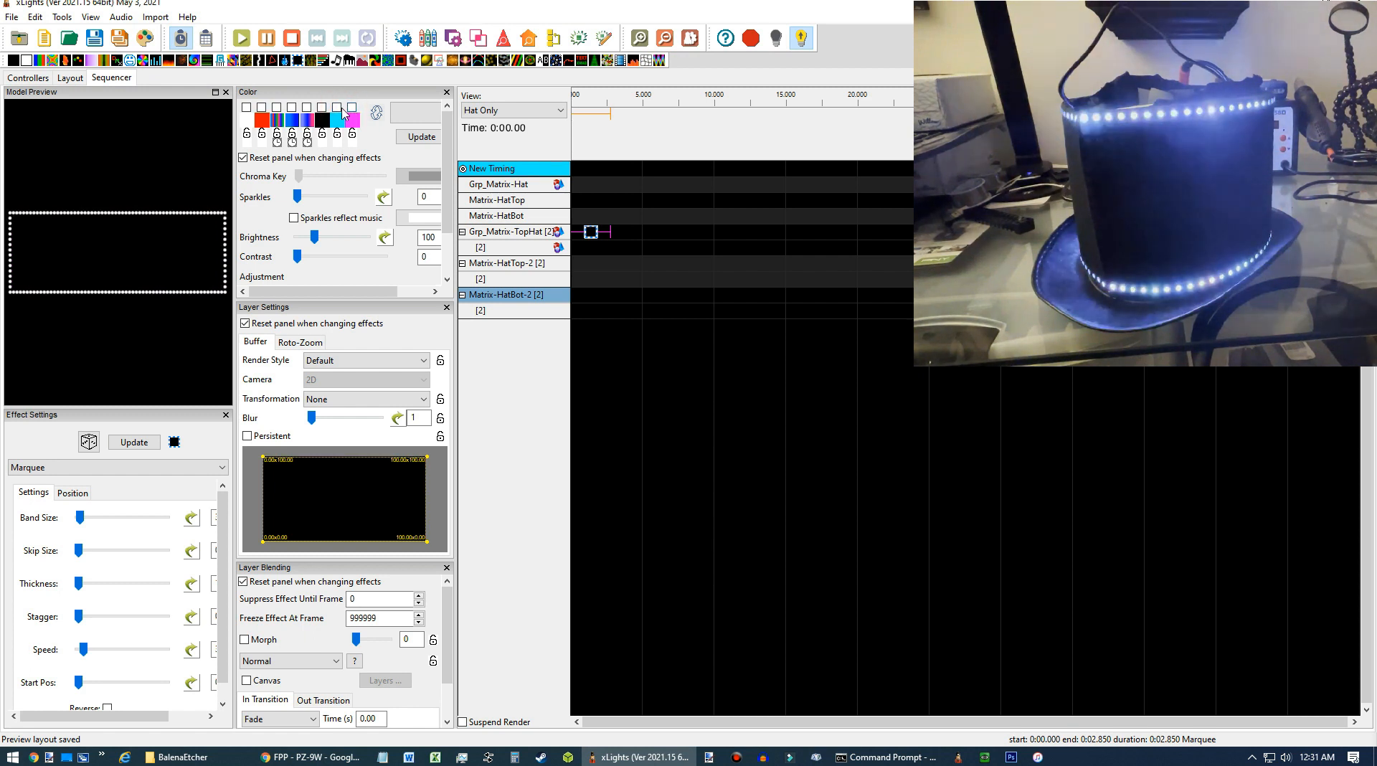
{"action": "left_click", "coordinate": [334, 757]}
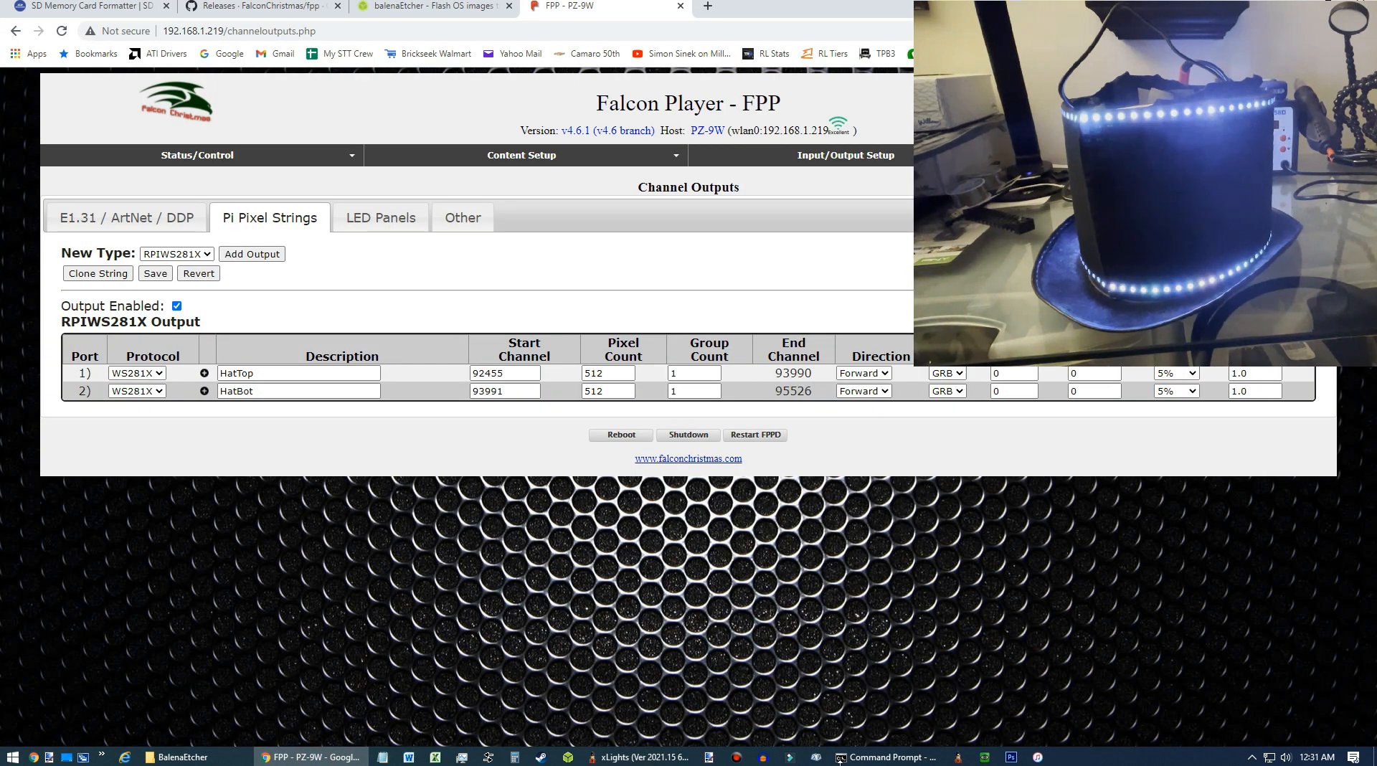
{"action": "mouse_move", "coordinate": [667, 763]}
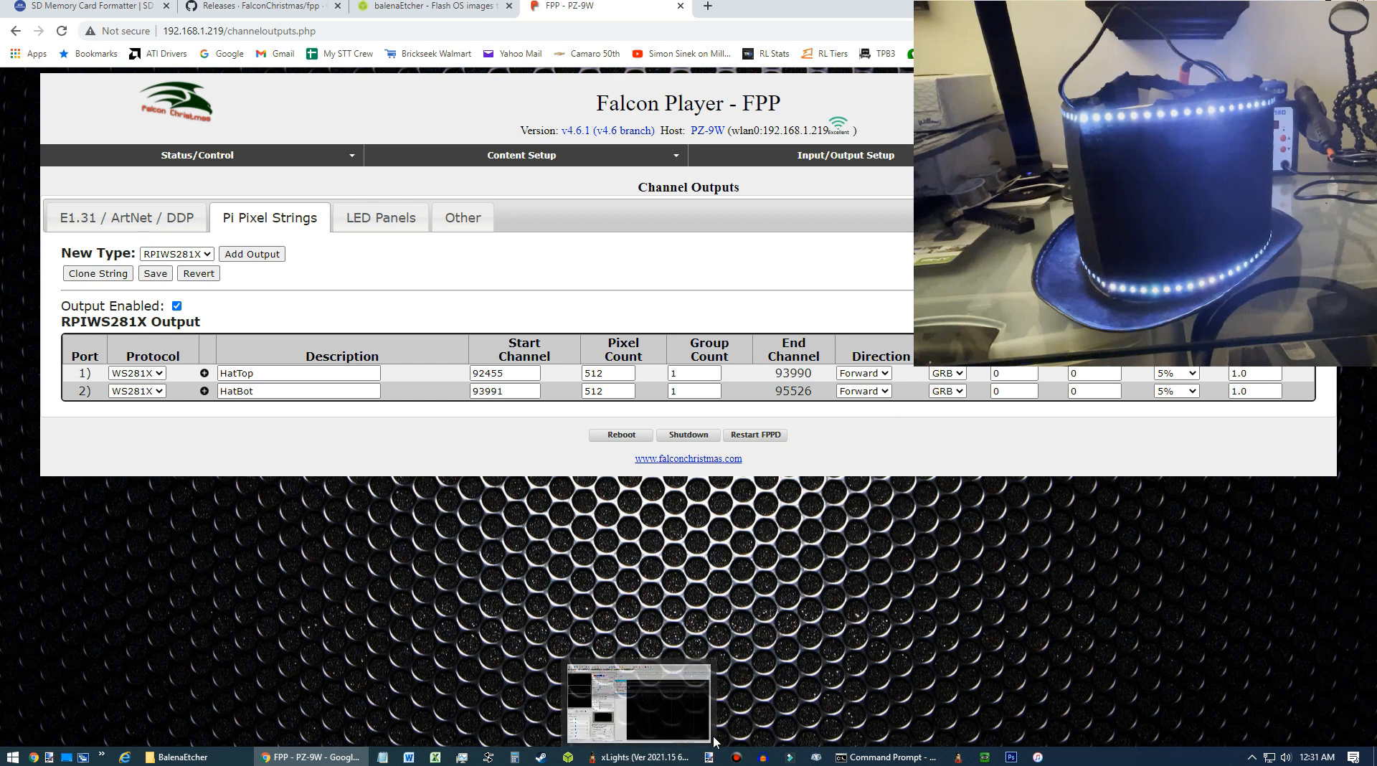
{"action": "left_click", "coordinate": [628, 756]}
Lengthen the Marquee effect to about 4.3 seconds and switch its palette colour.
{"action": "left_click", "coordinate": [608, 230]}
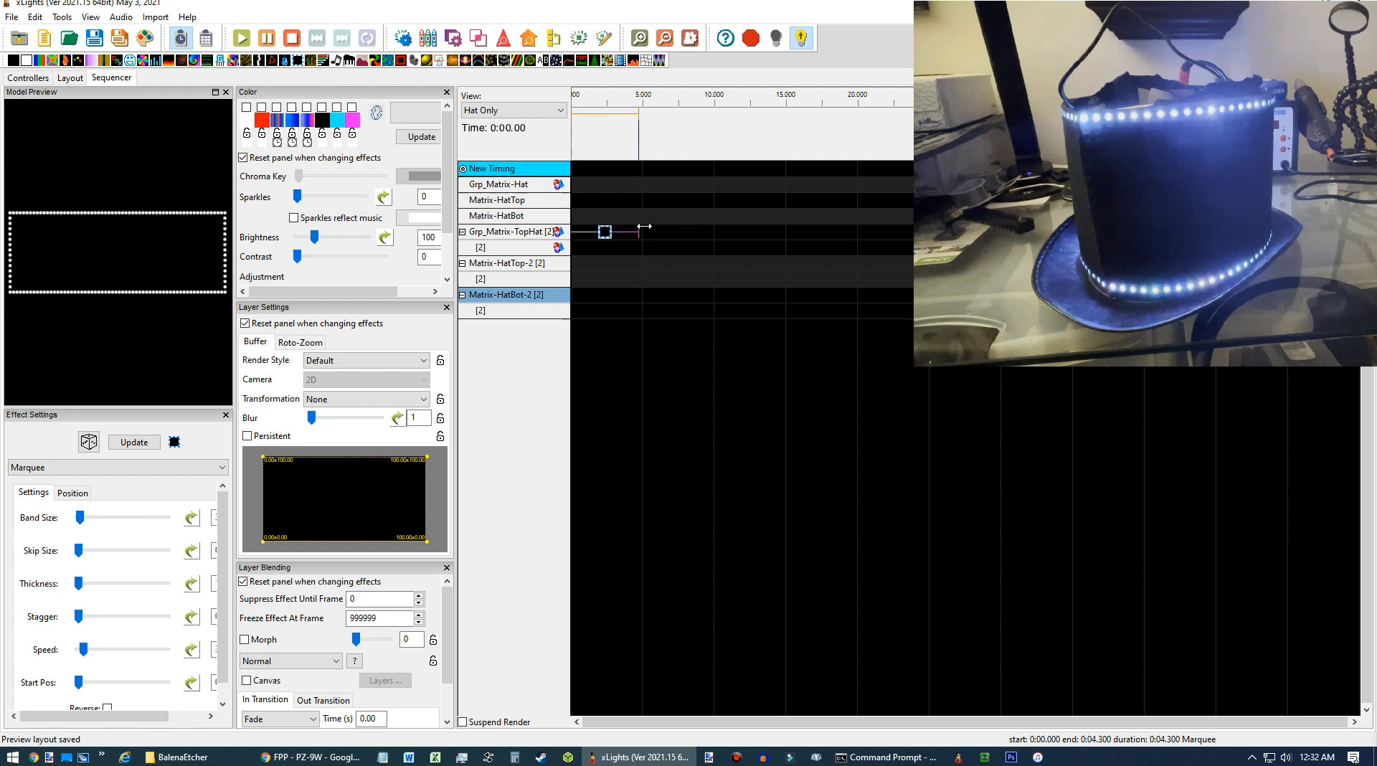
{"action": "left_click", "coordinate": [610, 232]}
{"action": "left_click", "coordinate": [275, 108]}
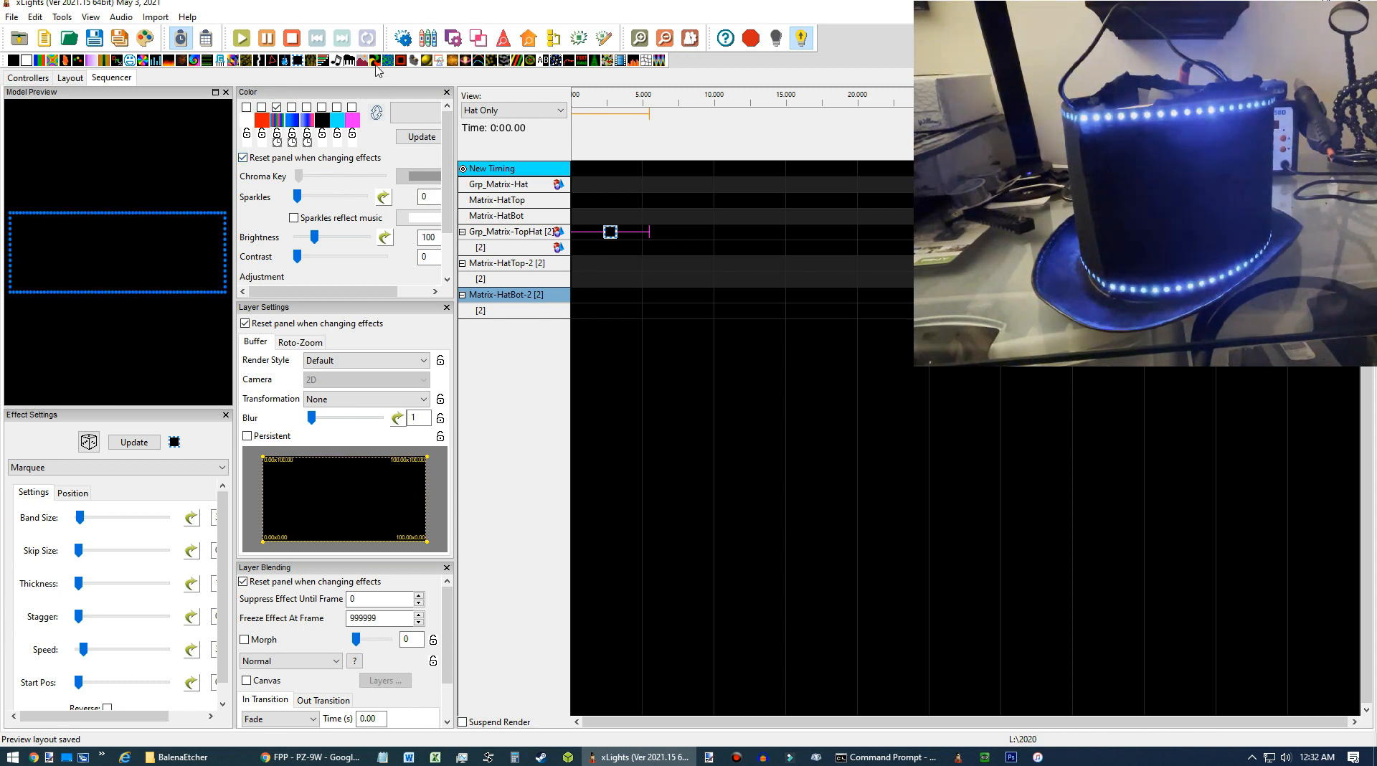
Place a Pinwheel effect on the group's second layer, stretching it to the Marquee's length.
{"action": "left_click_drag", "start_coordinate": [375, 60], "coordinate": [555, 246]}
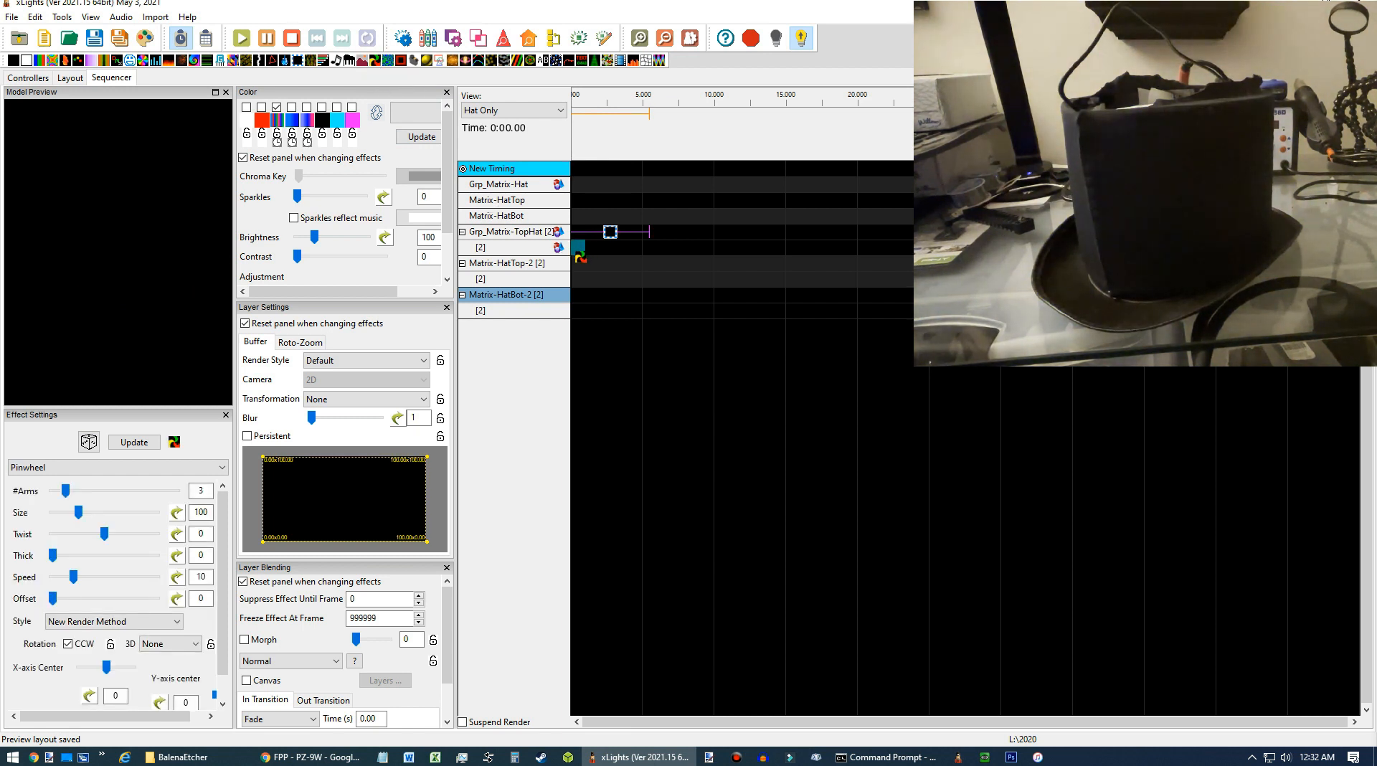
{"action": "left_click_drag", "start_coordinate": [579, 257], "coordinate": [651, 253]}
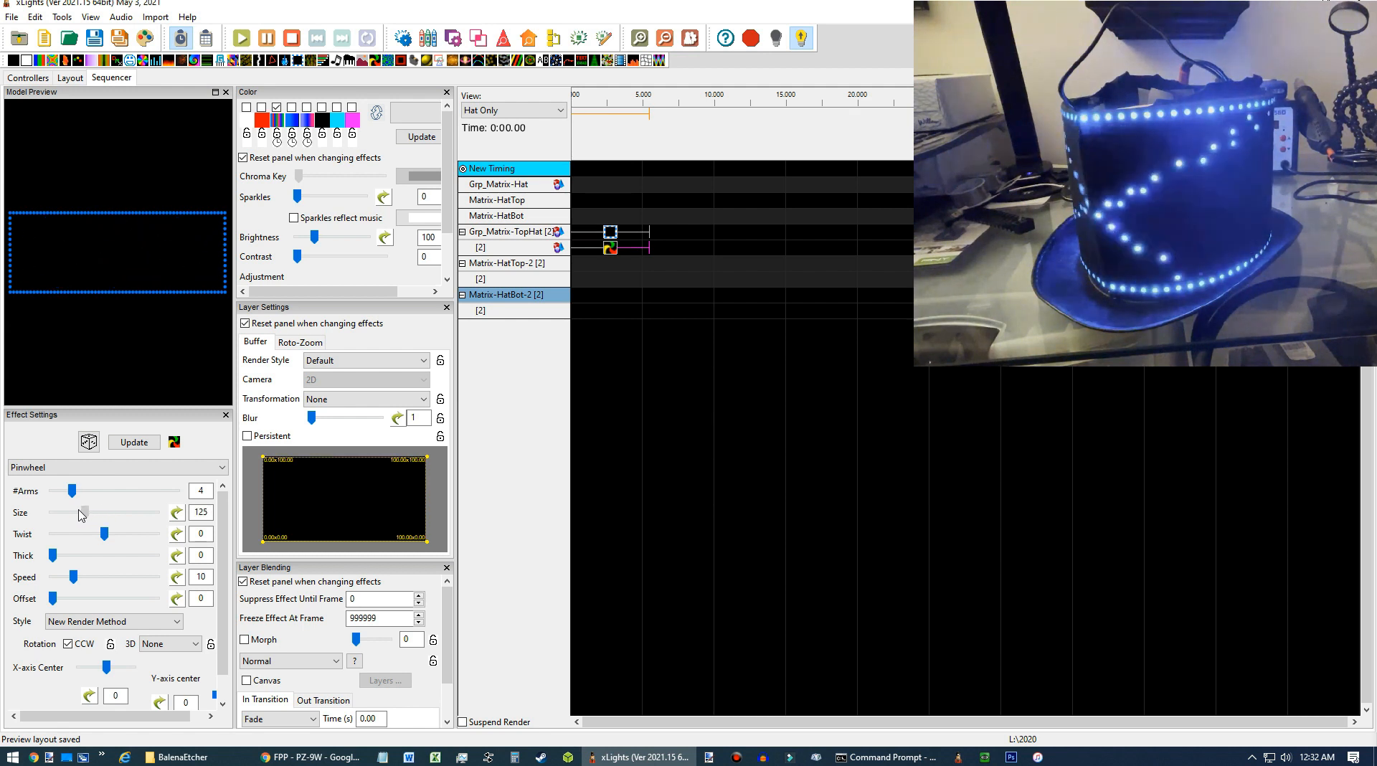
Set the Pinwheel to 4 arms, size 75, thickness 30, 3D rotation mode and twist 140.
{"action": "left_click_drag", "start_coordinate": [54, 557], "coordinate": [74, 557]}
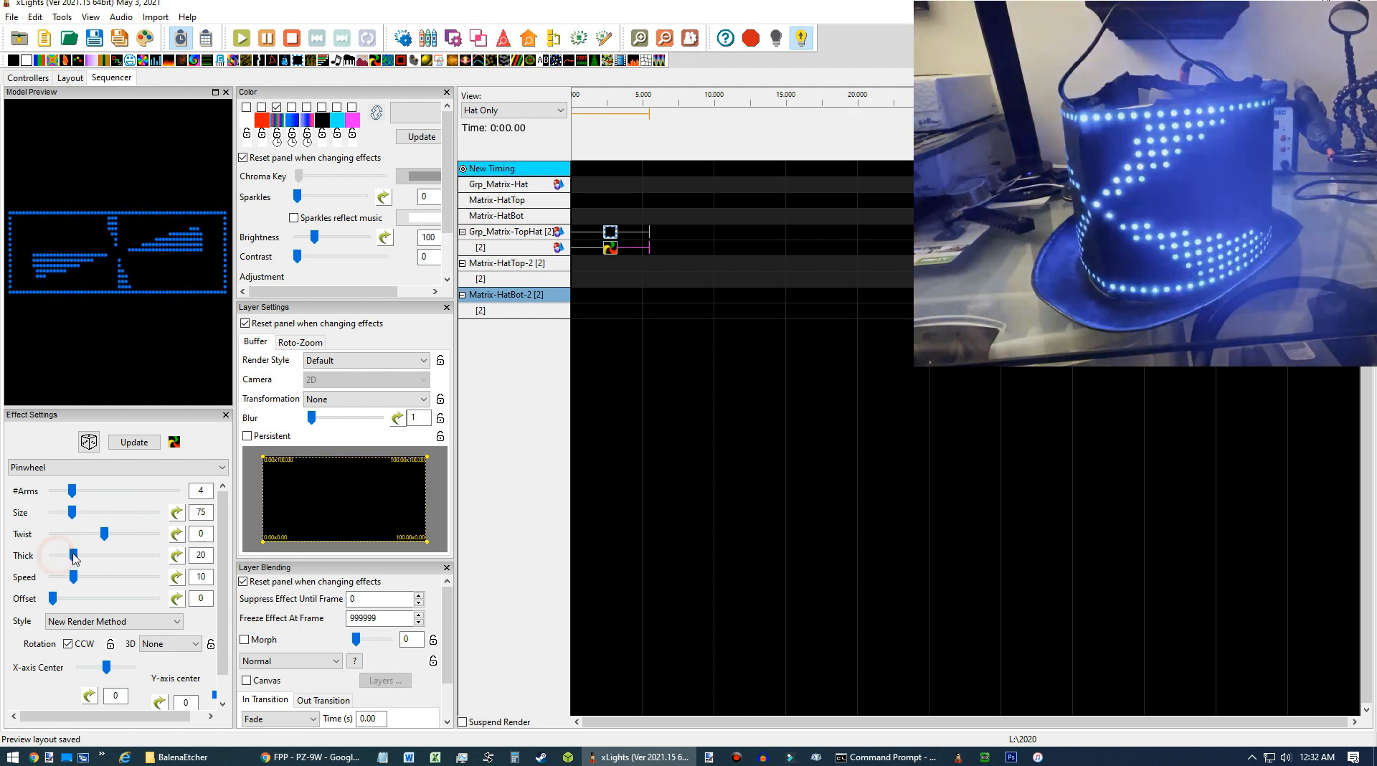
{"action": "left_click", "coordinate": [80, 552]}
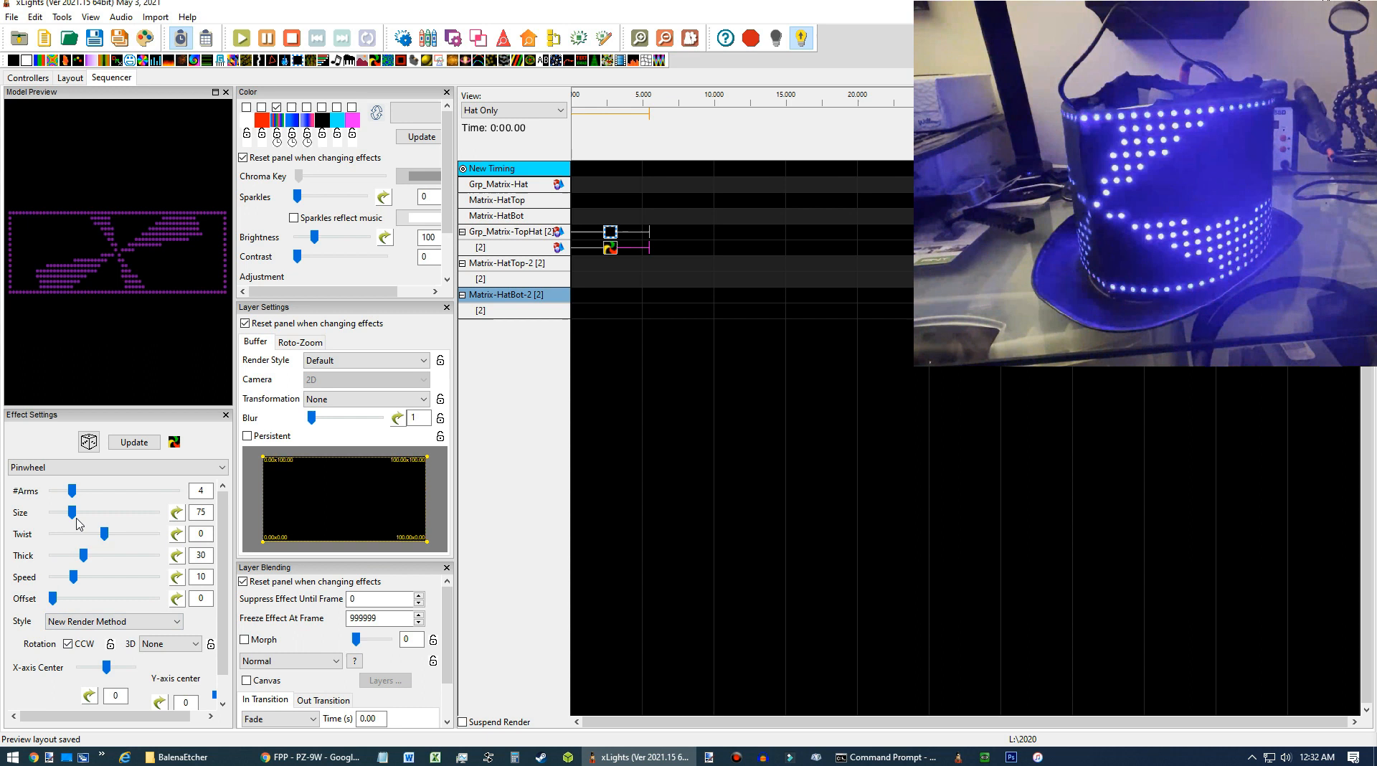
{"action": "left_click", "coordinate": [162, 644]}
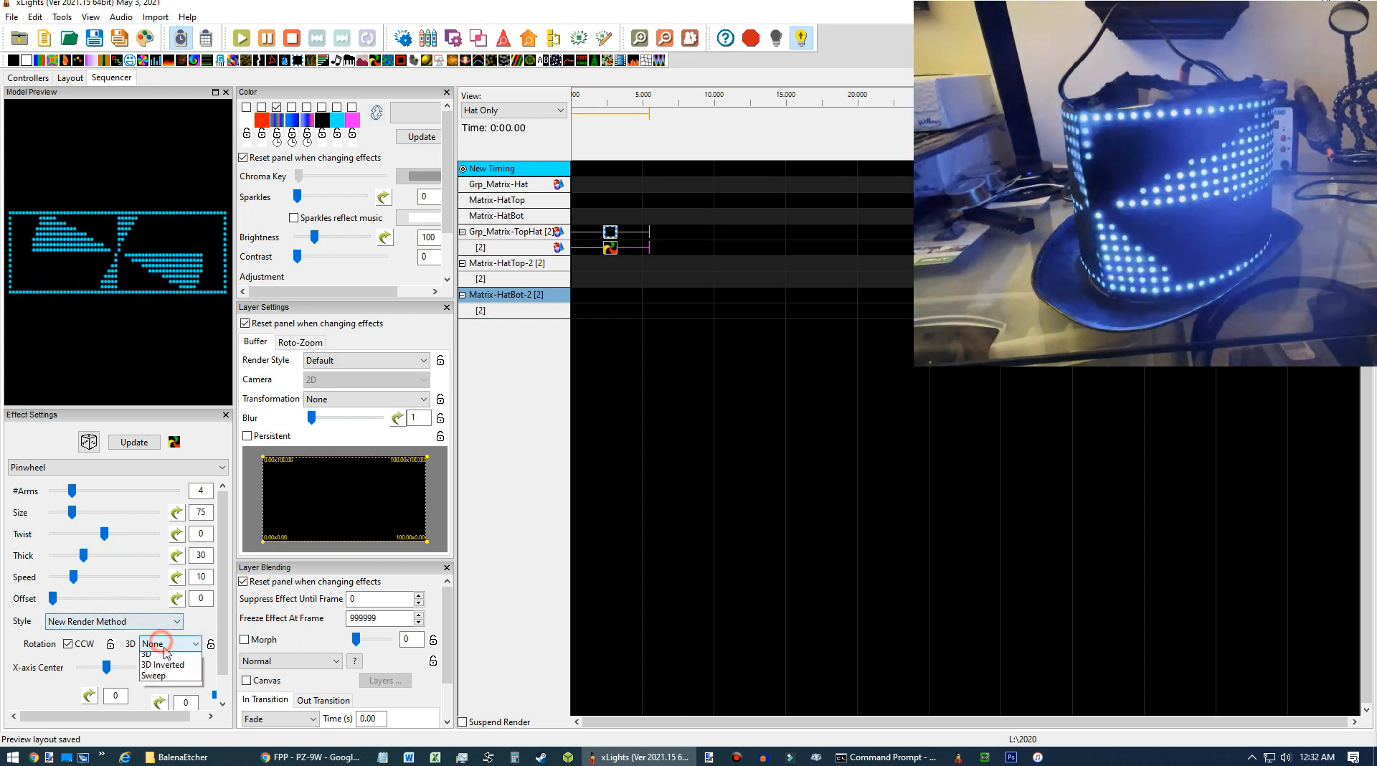
{"action": "left_click", "coordinate": [167, 669]}
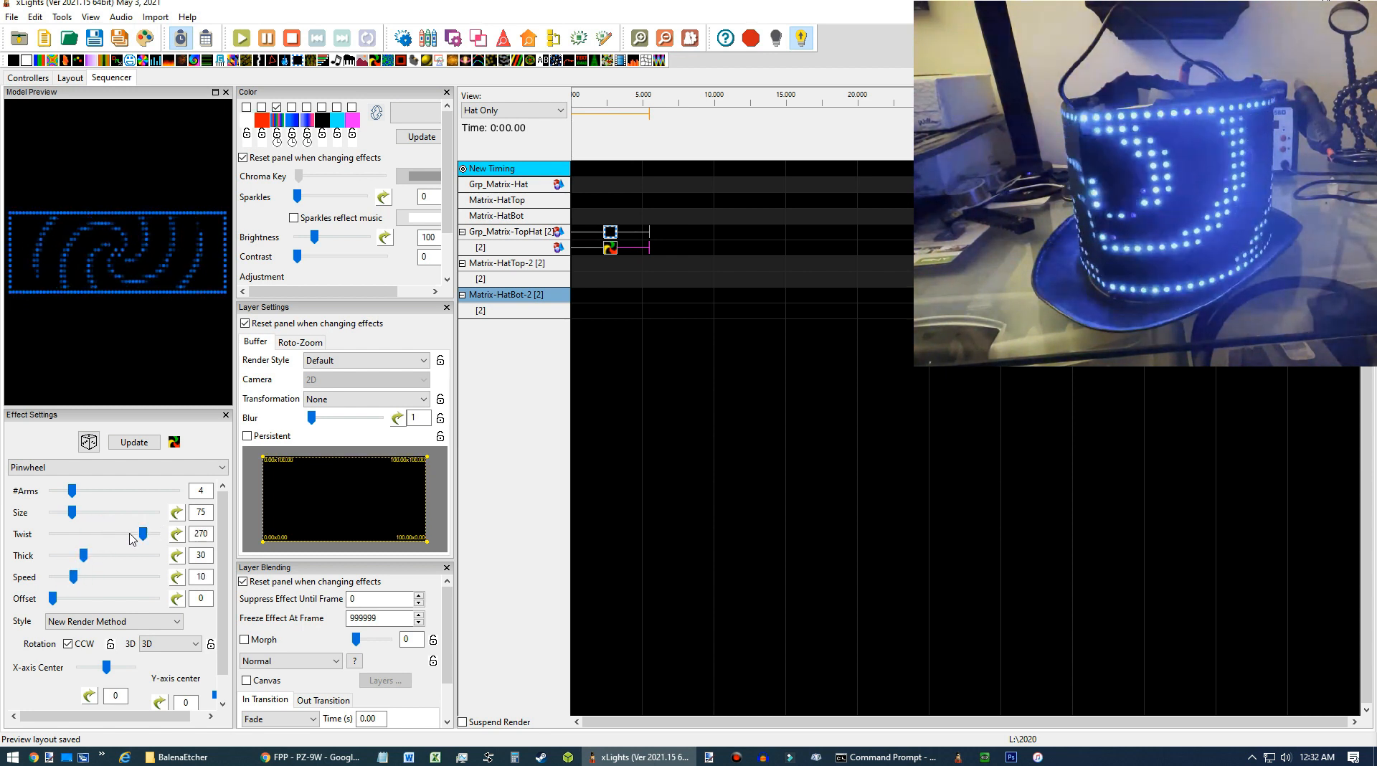
{"action": "left_click_drag", "start_coordinate": [139, 538], "coordinate": [124, 541]}
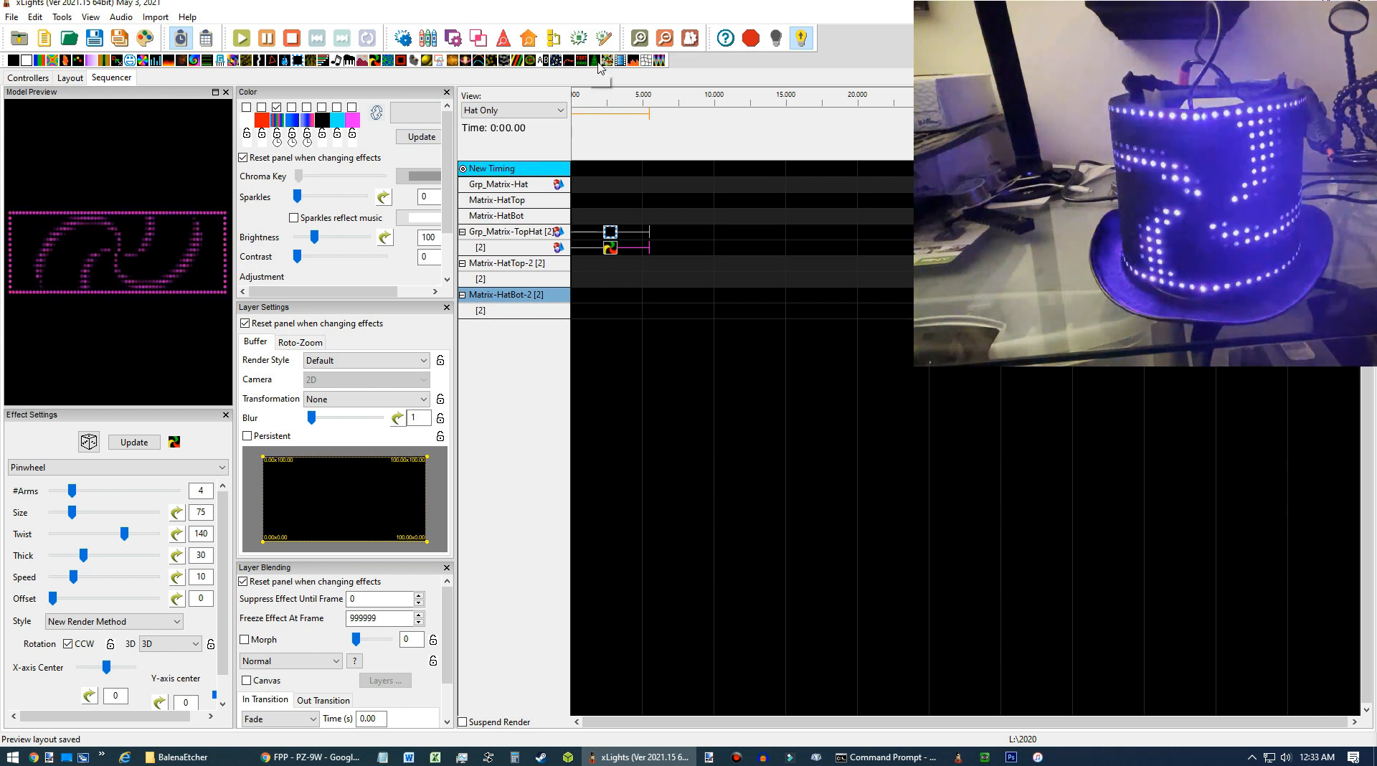
Add a Text effect on Matrix-HatTop-2 with the text THIS IS MY HAT.
{"action": "left_click_drag", "start_coordinate": [582, 63], "coordinate": [584, 265]}
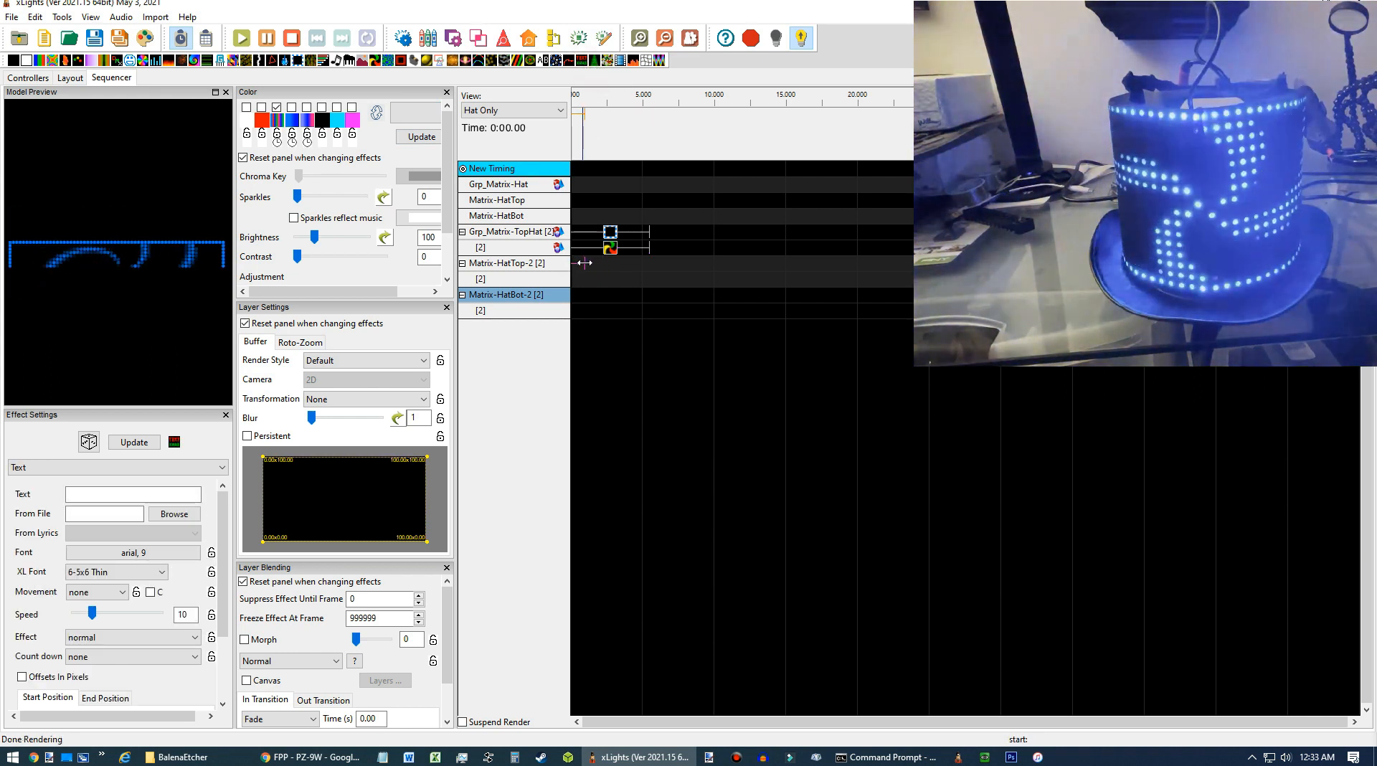
{"action": "left_click", "coordinate": [139, 490]}
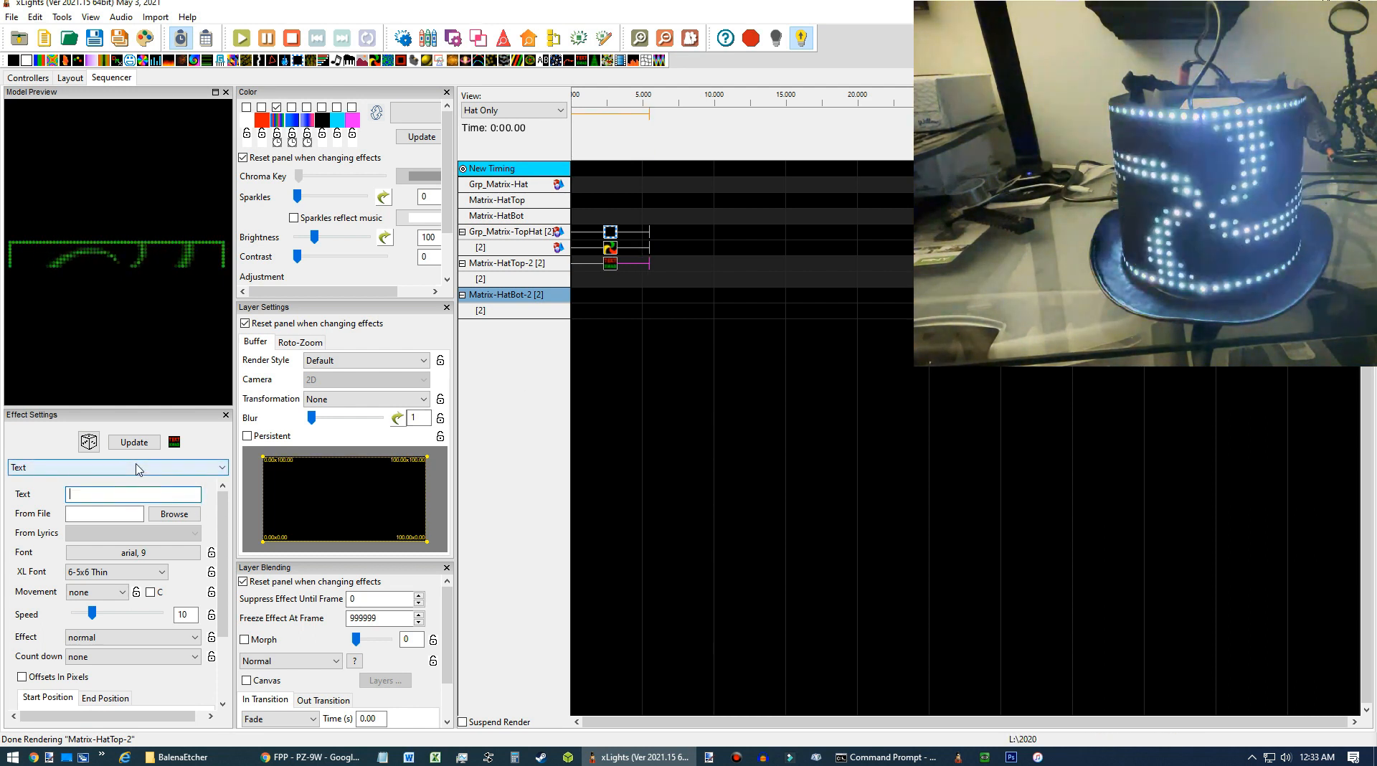
{"action": "type", "text": "H"}
{"action": "key", "text": "BackSpace"}
{"action": "type", "text": "THIS "}
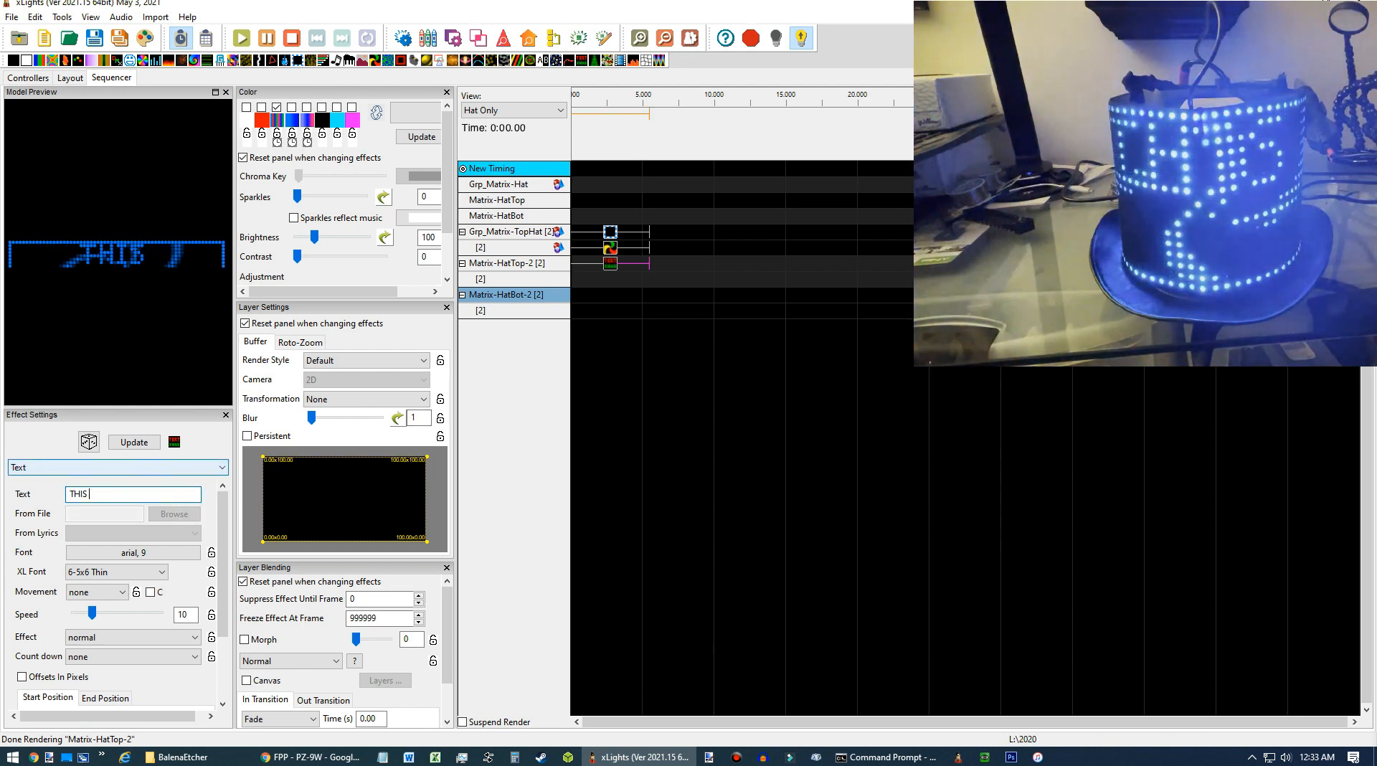
{"action": "type", "text": "IS MY HAT"}
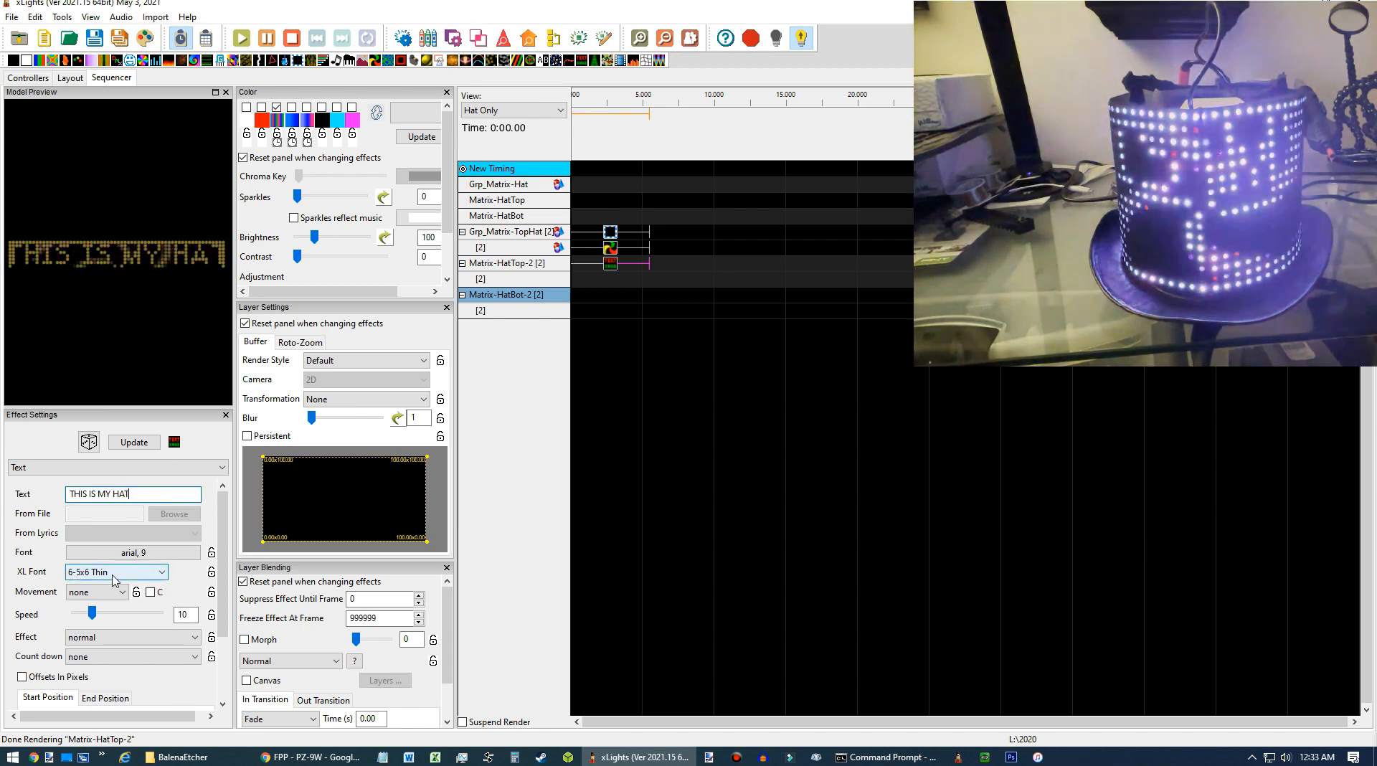
Set the text movement to left and change the text effect's palette colours.
{"action": "left_click", "coordinate": [117, 595]}
{"action": "left_click", "coordinate": [107, 617]}
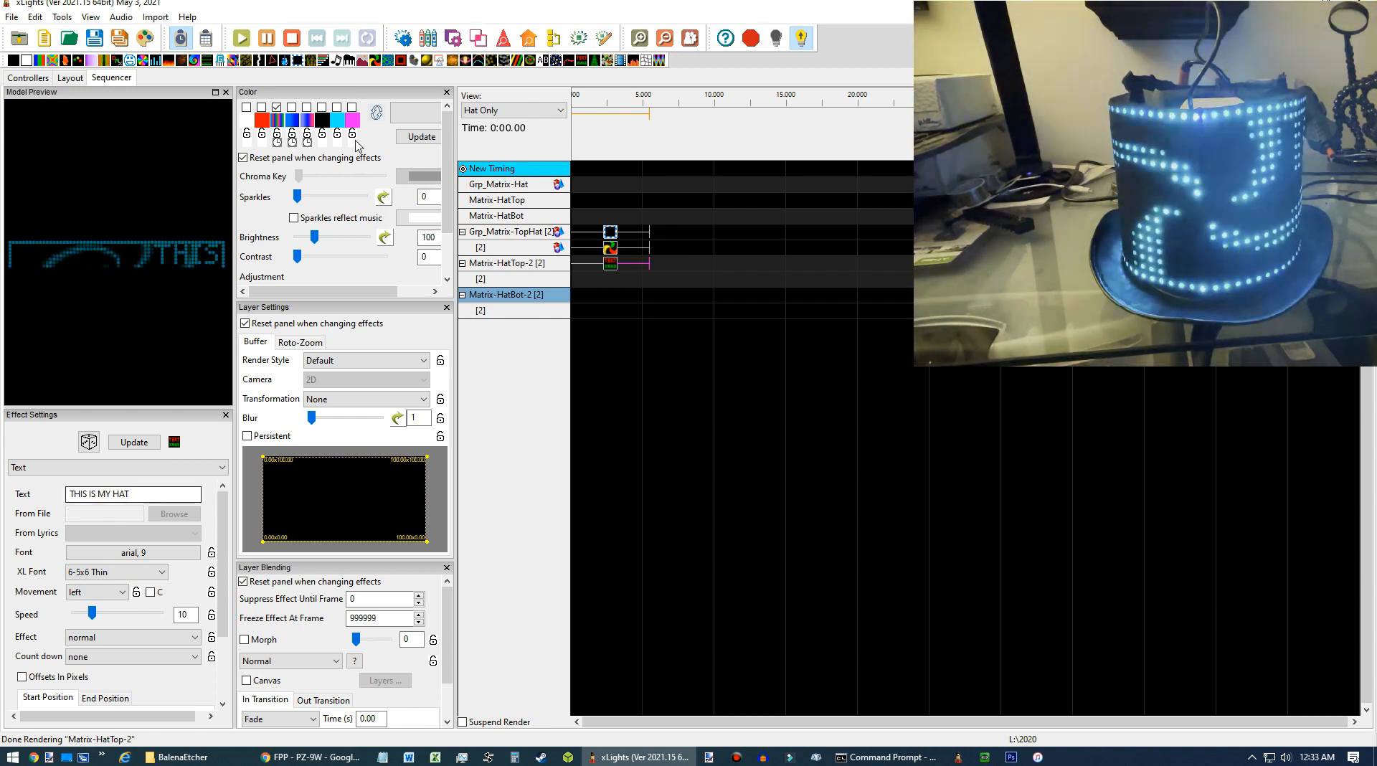
{"action": "left_click", "coordinate": [279, 108]}
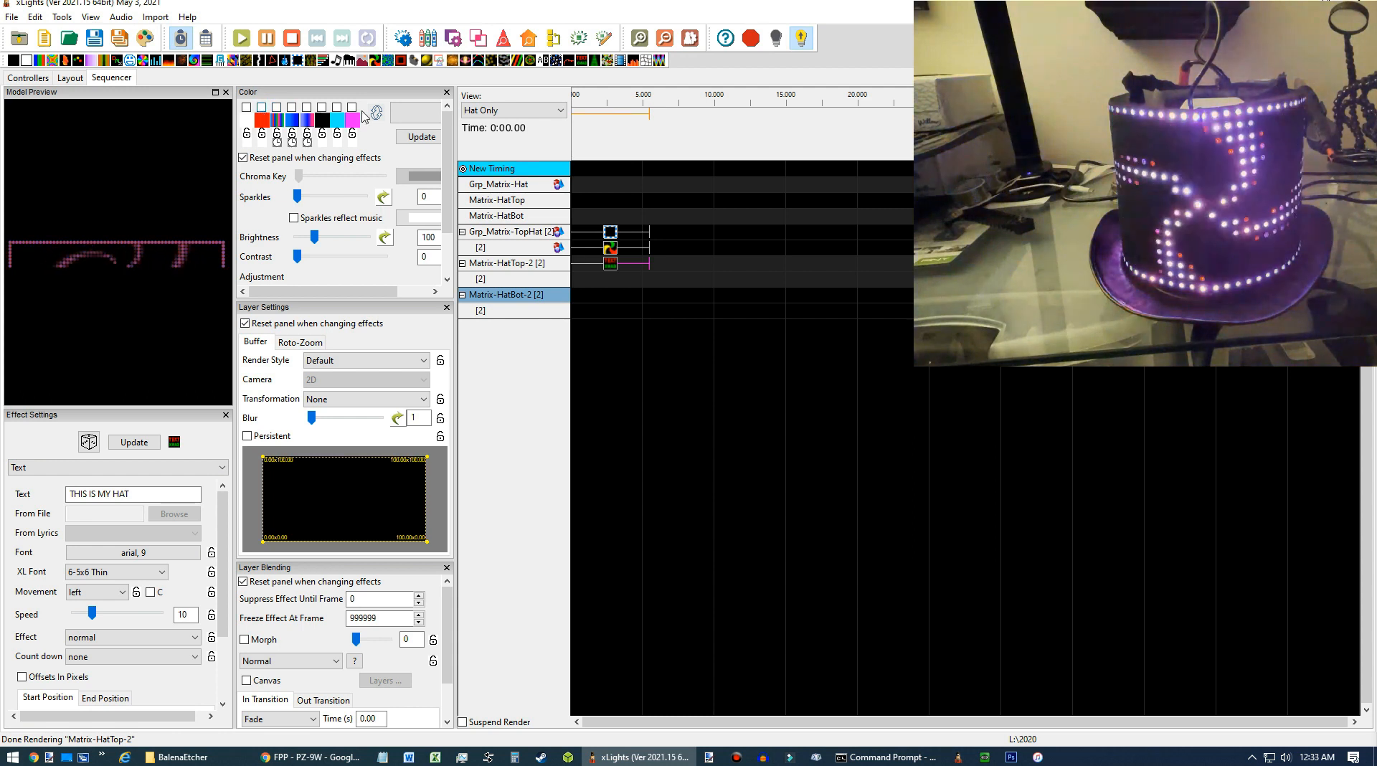
{"action": "left_click", "coordinate": [337, 107]}
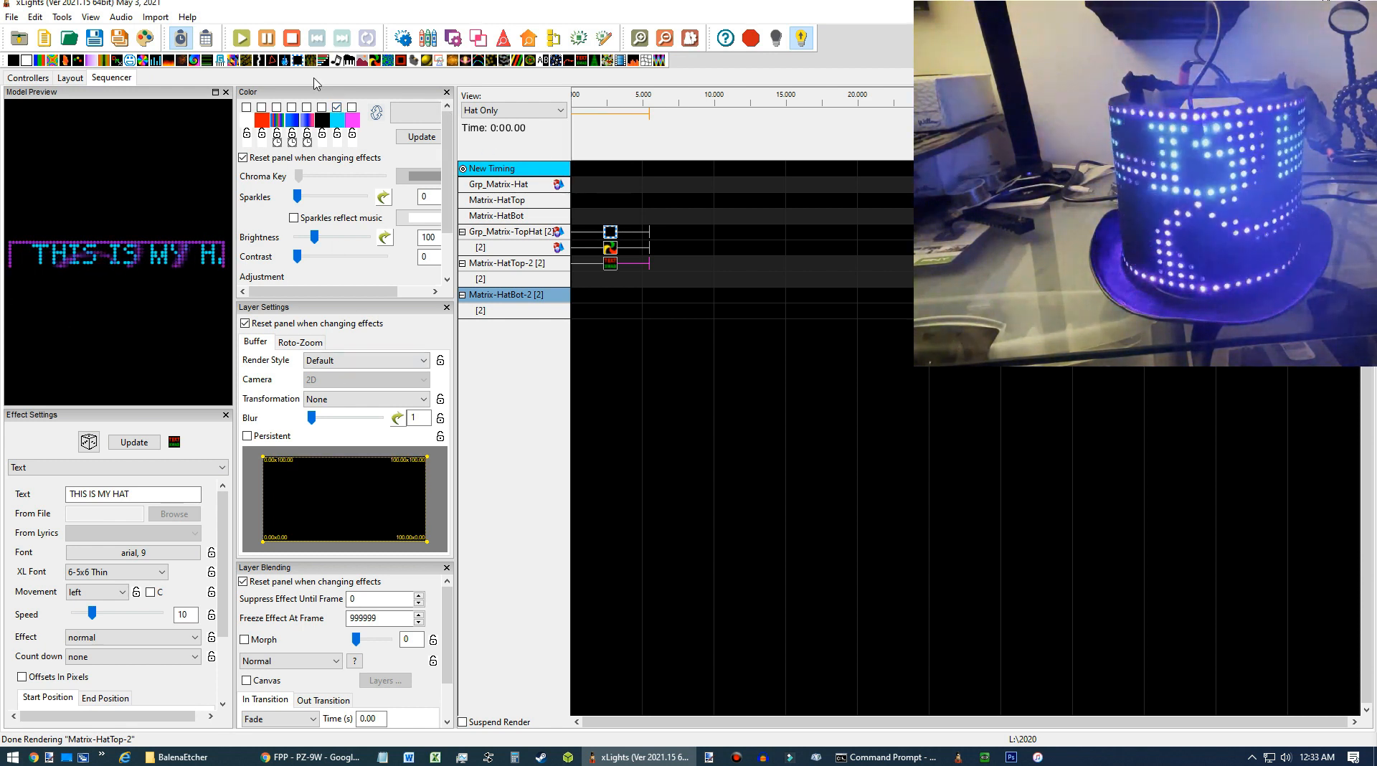
Add a Text effect on Matrix-HatBot-2 reading LIGHTS ON THUNDER ROAD with speed 8.
{"action": "left_click_drag", "start_coordinate": [582, 61], "coordinate": [582, 298]}
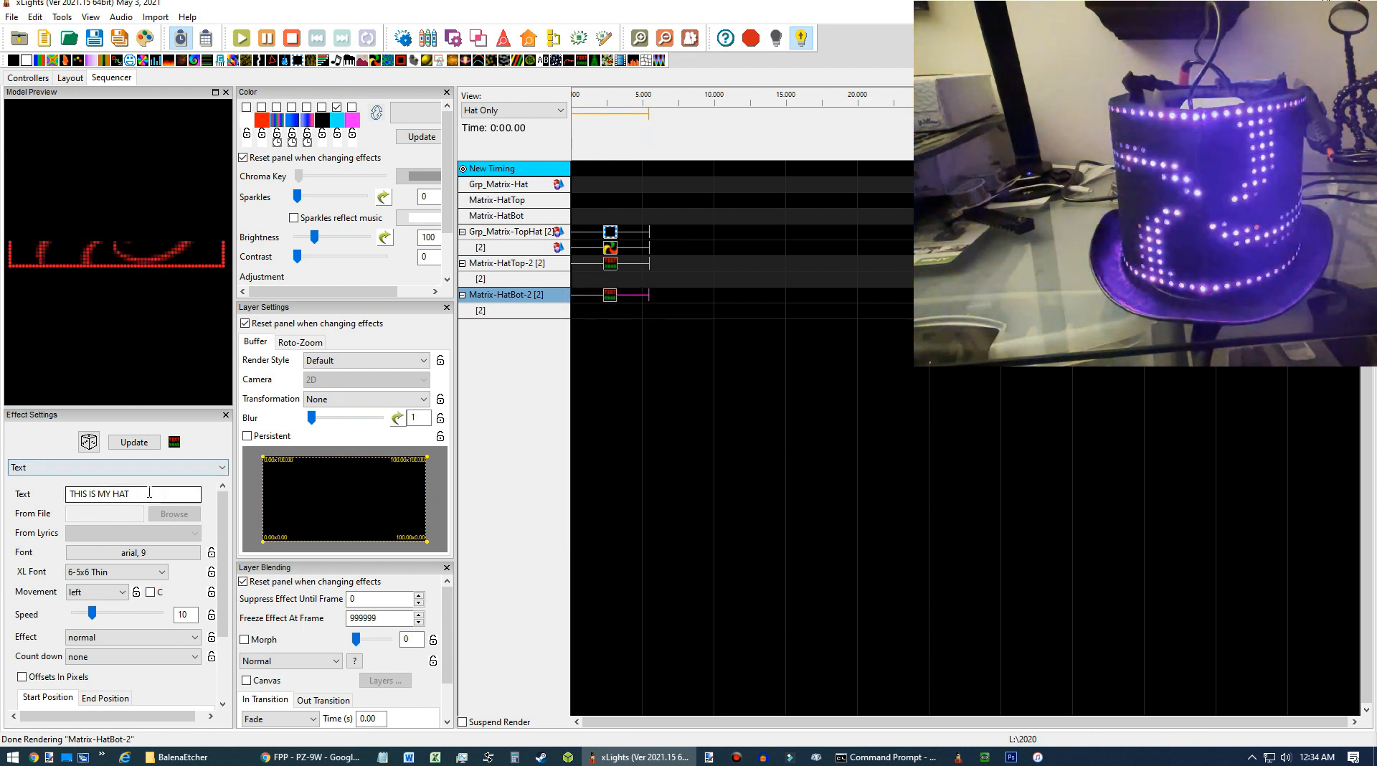
{"action": "left_click_drag", "start_coordinate": [149, 492], "coordinate": [11, 492]}
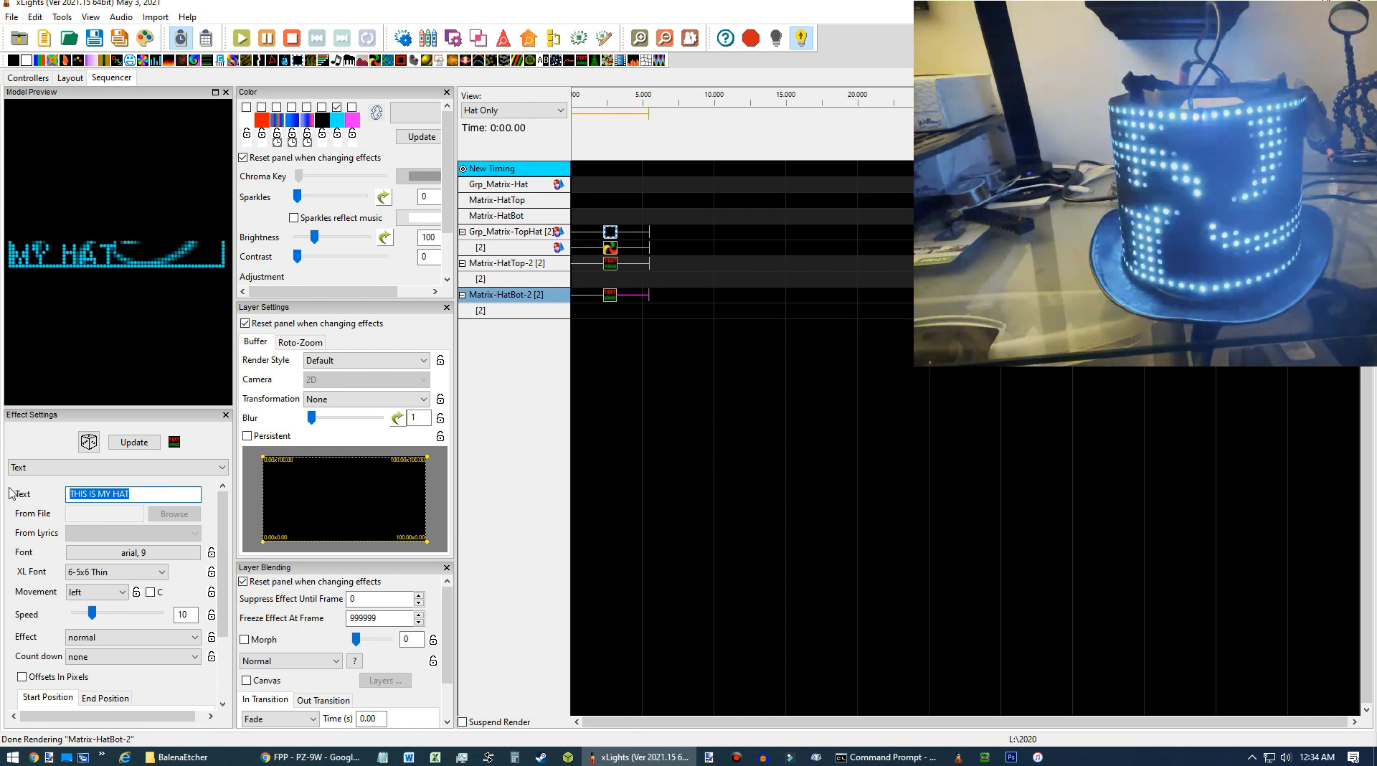
{"action": "type", "text": "LIGHTS ON THUNDER ROAD"}
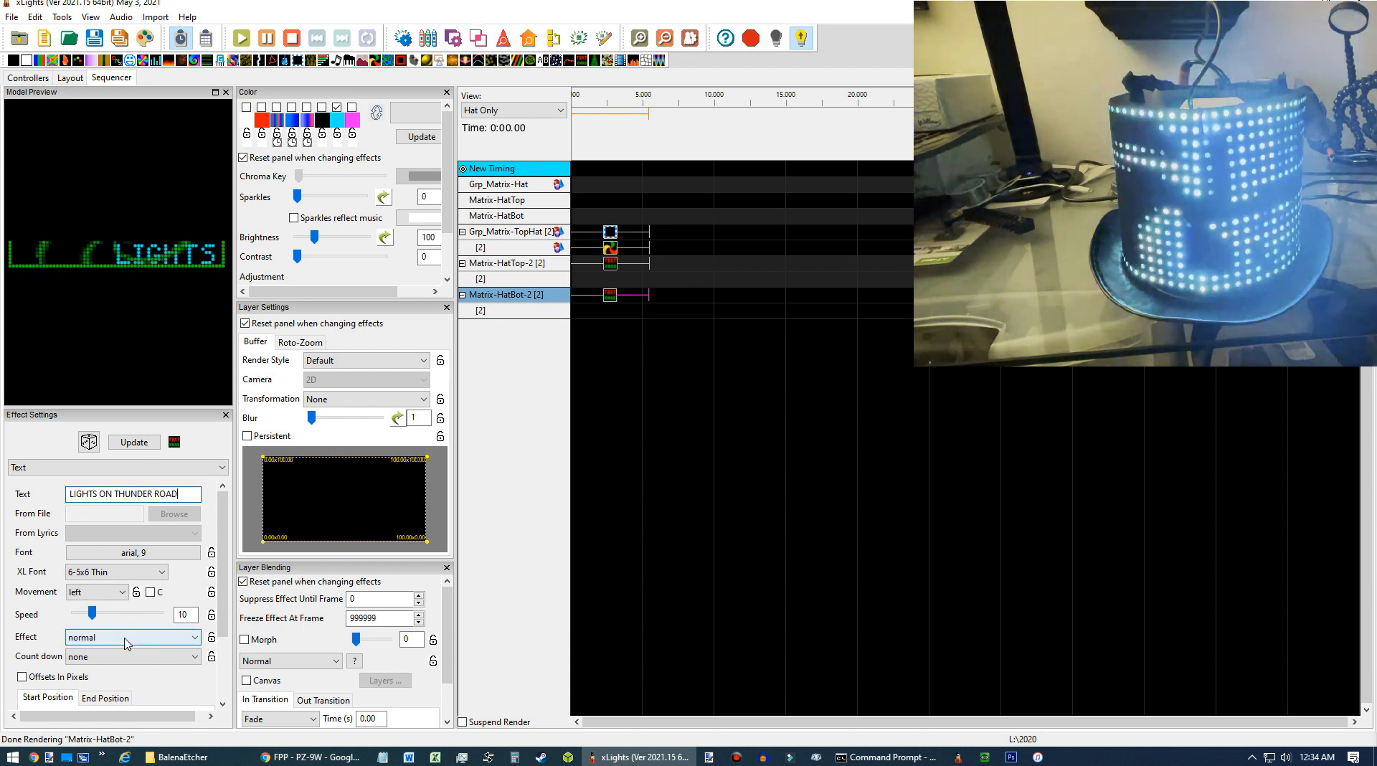
{"action": "left_click", "coordinate": [92, 613]}
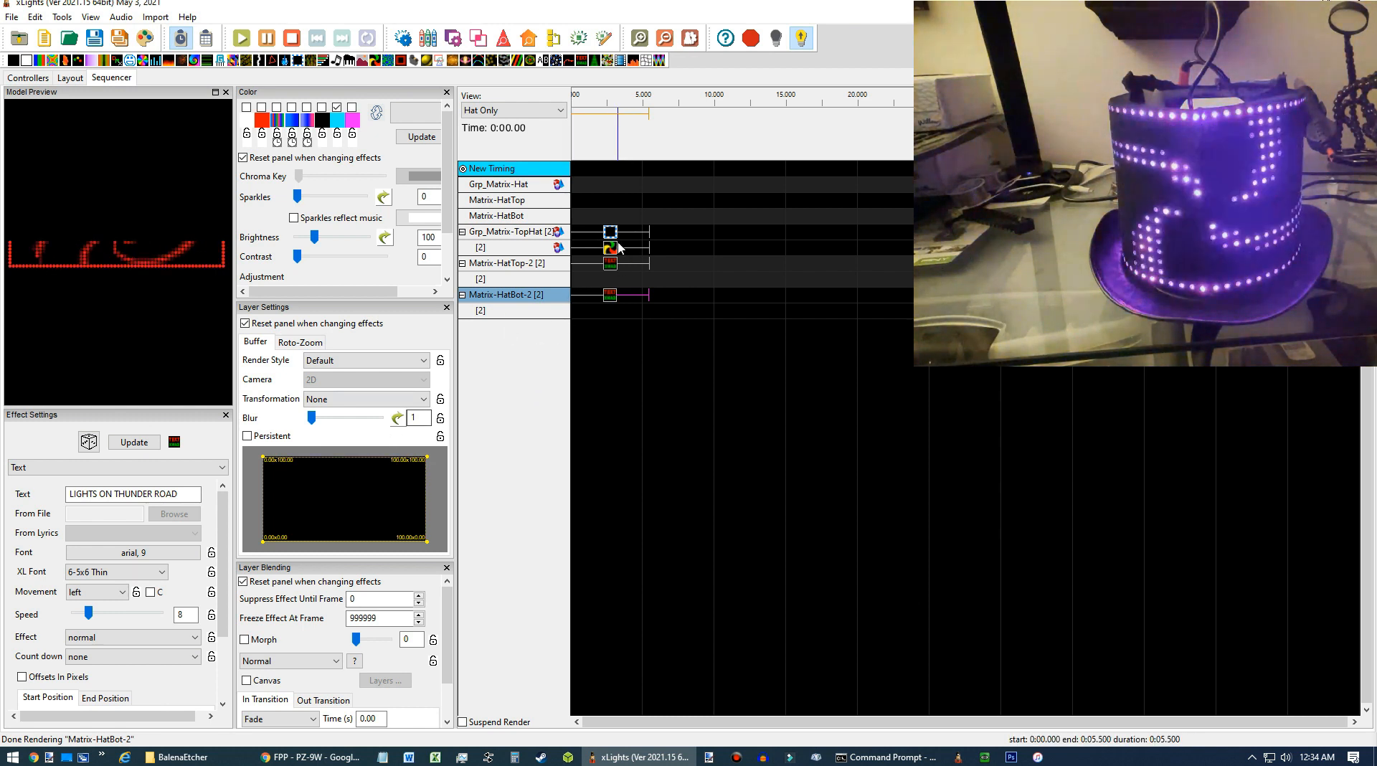
Select the Pinwheel effect and reduce its thickness to 17 and size to 33.
{"action": "left_click", "coordinate": [615, 249]}
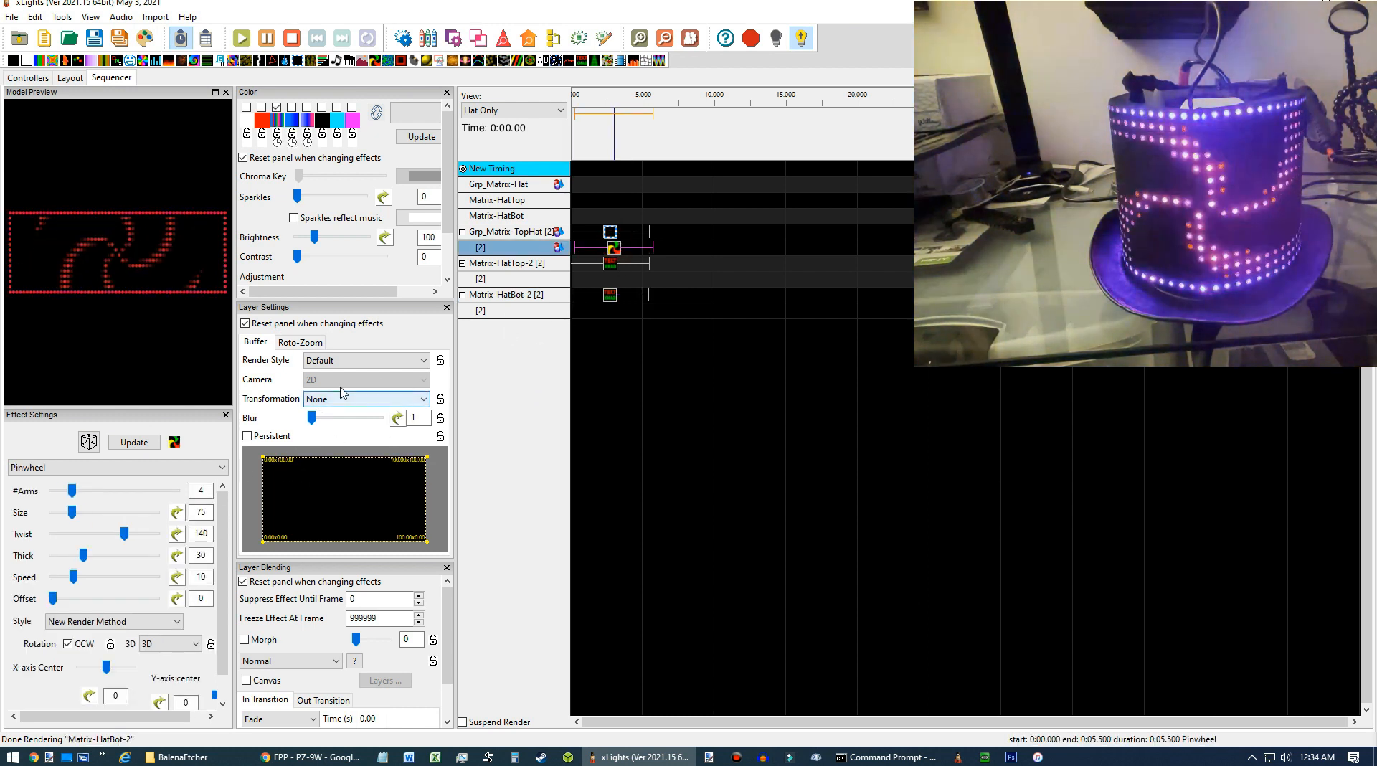
{"action": "left_click_drag", "start_coordinate": [613, 249], "coordinate": [611, 250]}
{"action": "left_click", "coordinate": [84, 560]}
{"action": "left_click_drag", "start_coordinate": [79, 562], "coordinate": [73, 557]}
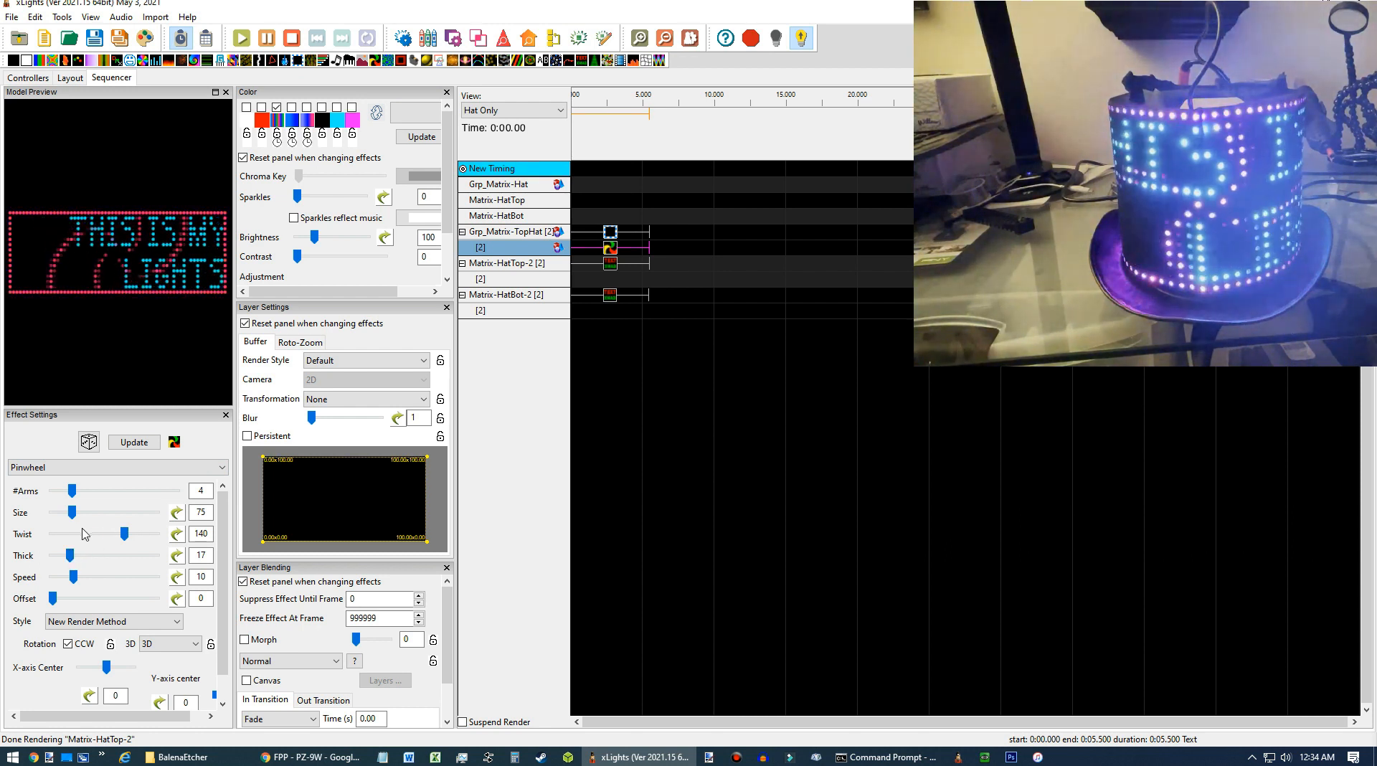
{"action": "left_click_drag", "start_coordinate": [76, 521], "coordinate": [68, 522]}
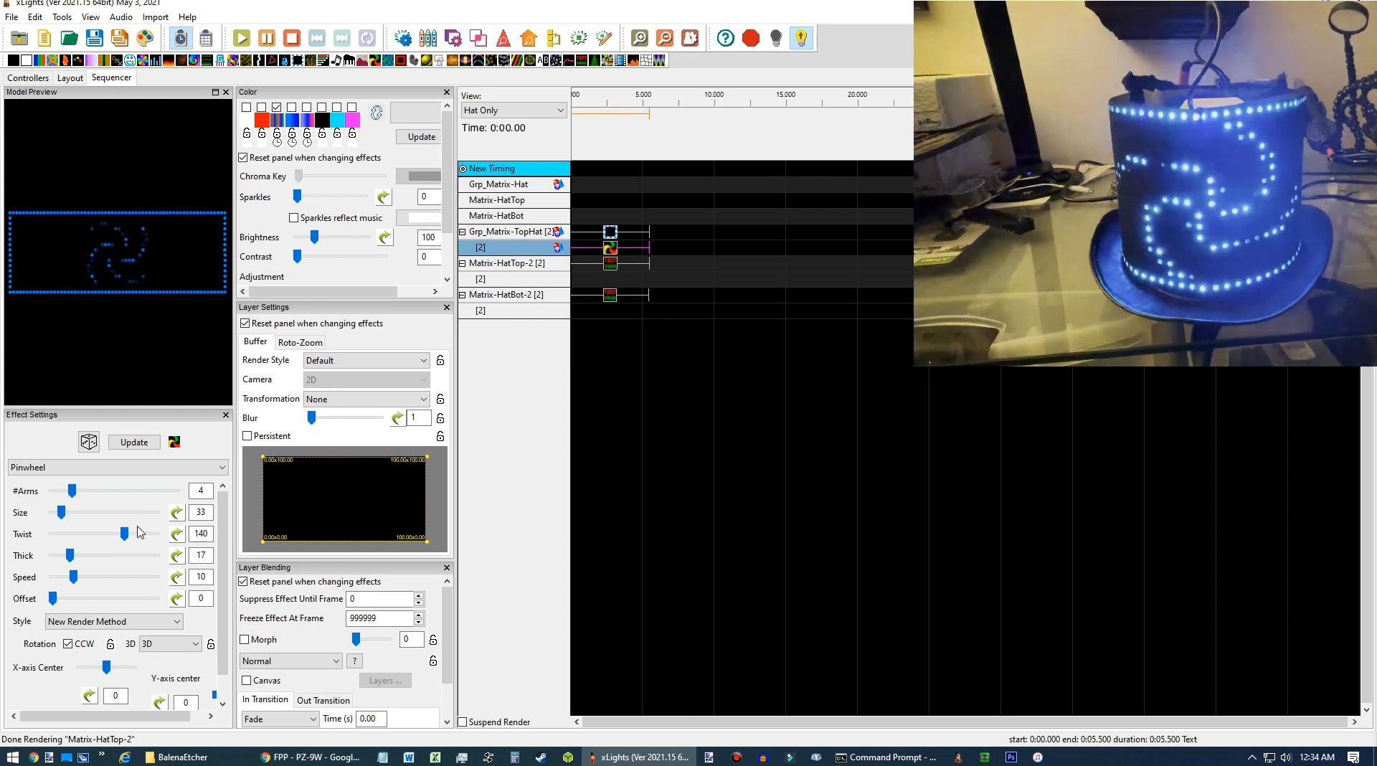
Select the bottom hat's text effect and raise its speed to 12.
{"action": "left_click", "coordinate": [608, 300]}
{"action": "left_click_drag", "start_coordinate": [89, 615], "coordinate": [95, 613]}
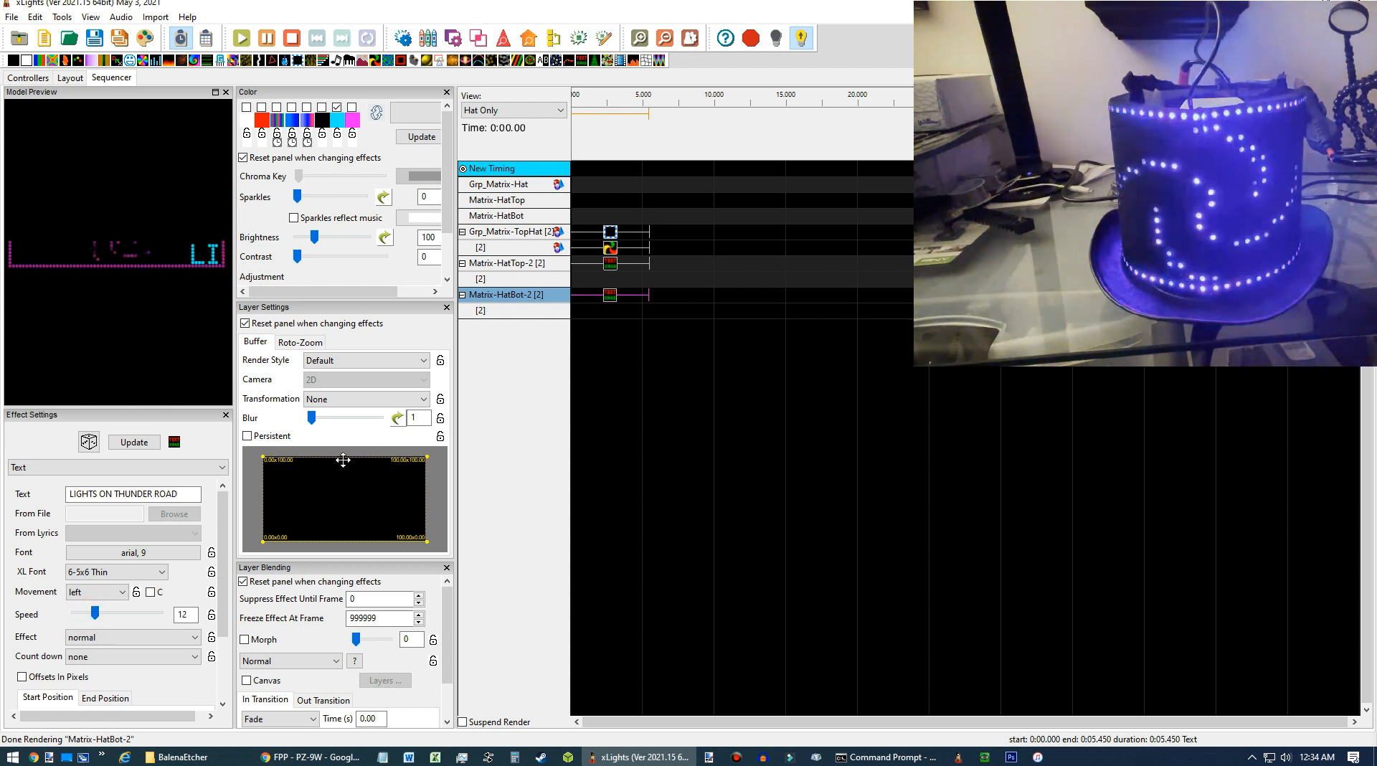
Turn on output to the lights and play the sequence on the hat.
{"action": "left_click", "coordinate": [610, 234]}
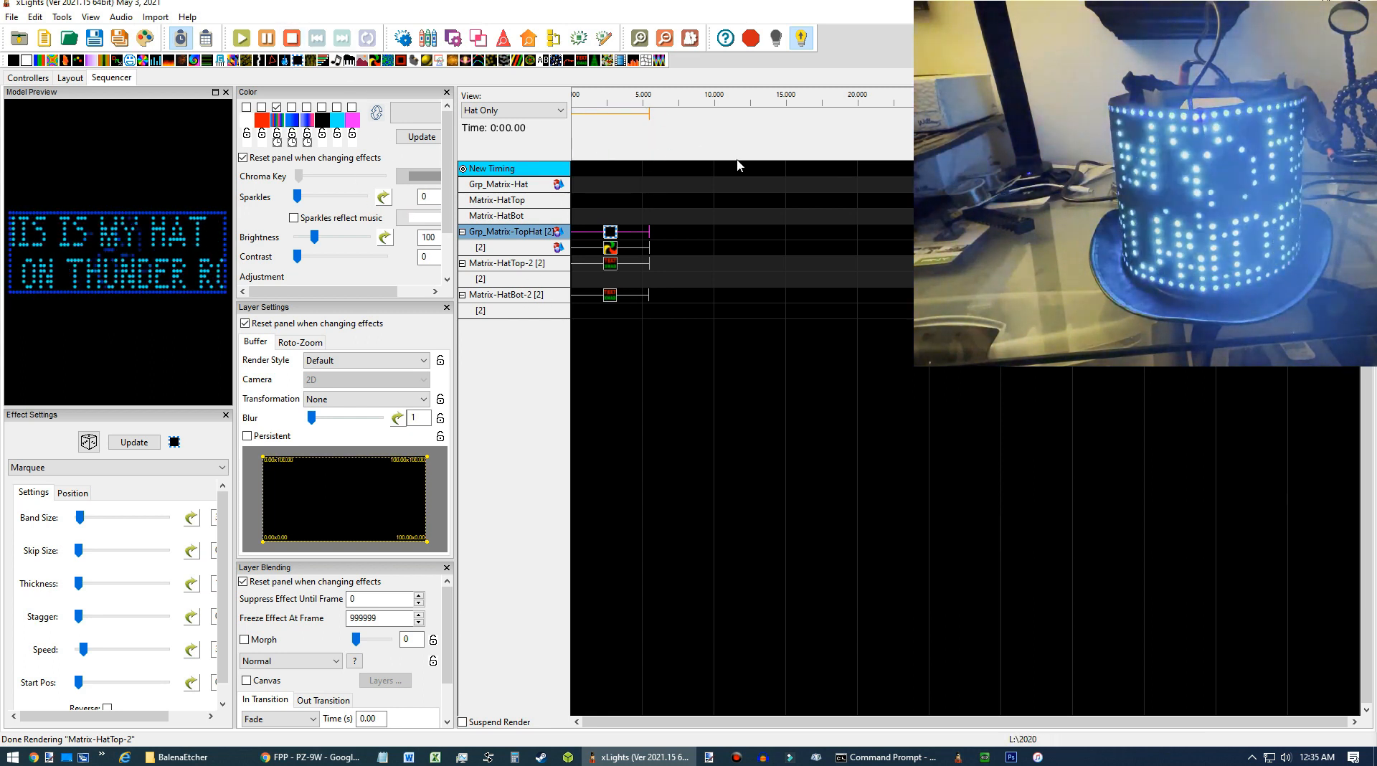
{"action": "left_click", "coordinate": [802, 39]}
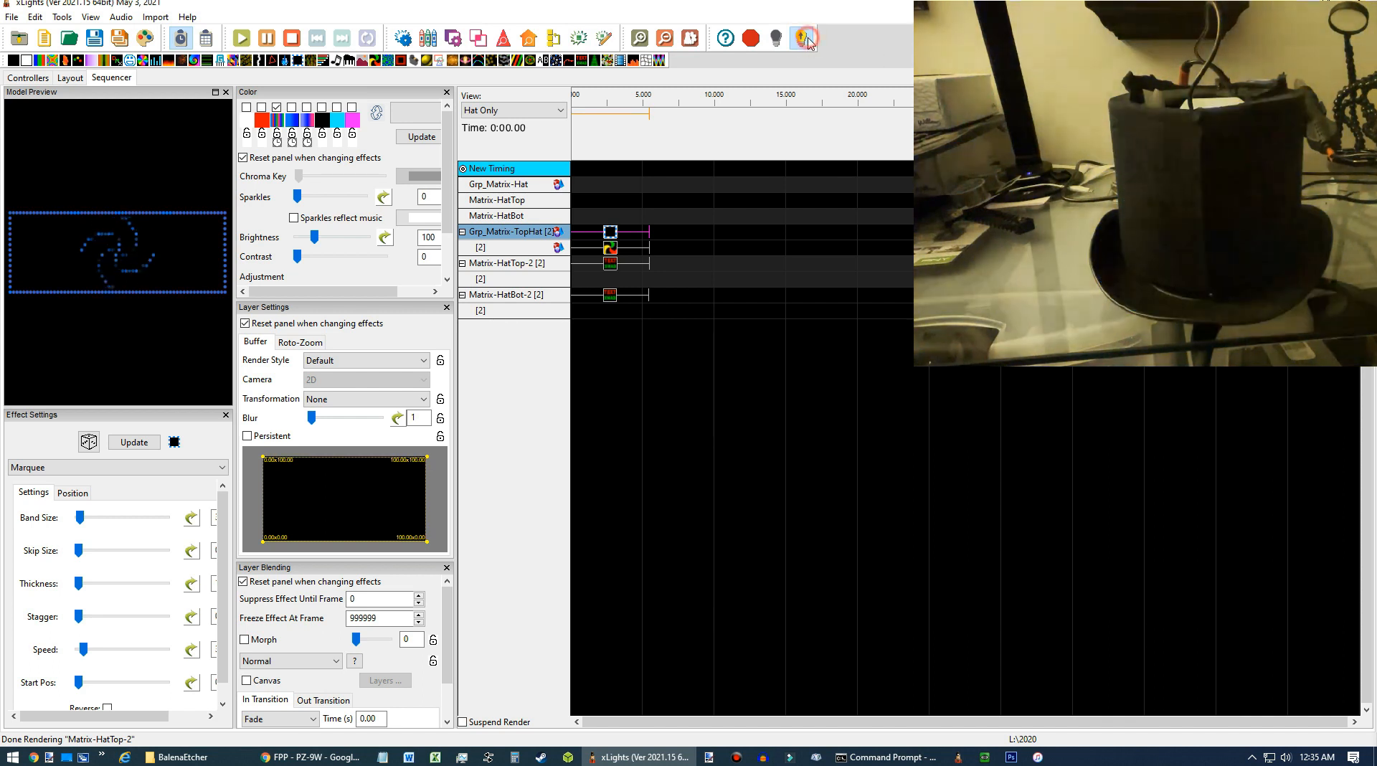
{"action": "left_click", "coordinate": [291, 41]}
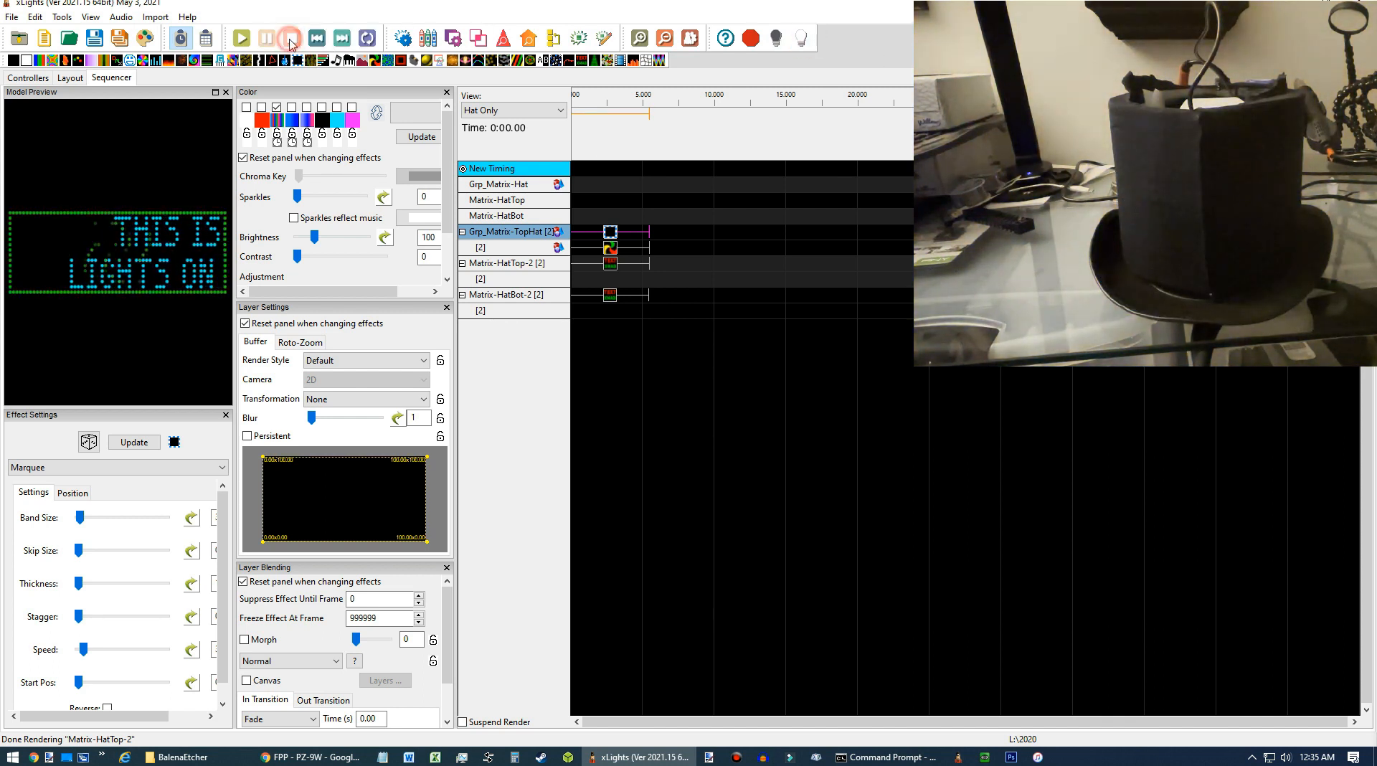
{"action": "left_click", "coordinate": [140, 39]}
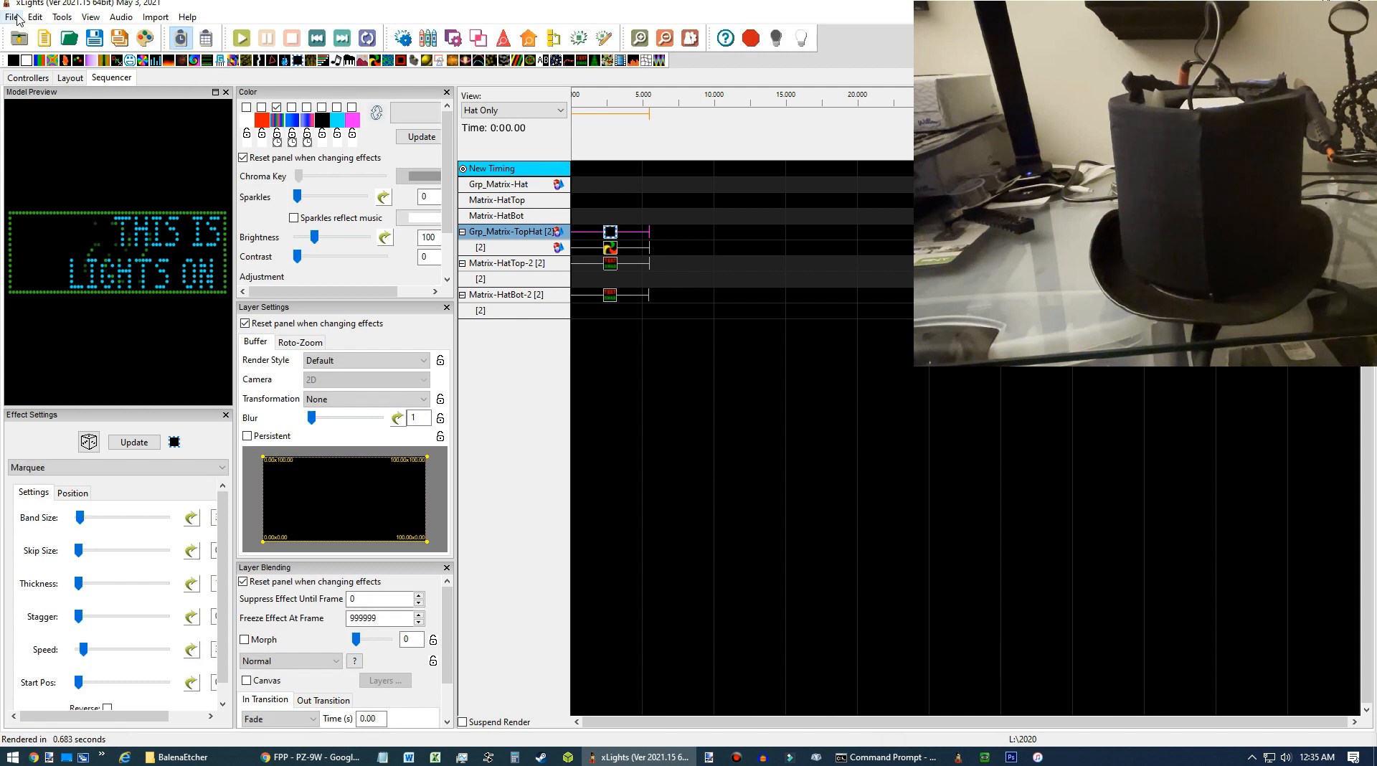
Save the sequence as TopHat Experiment.
{"action": "left_click", "coordinate": [12, 16]}
{"action": "left_click", "coordinate": [65, 104]}
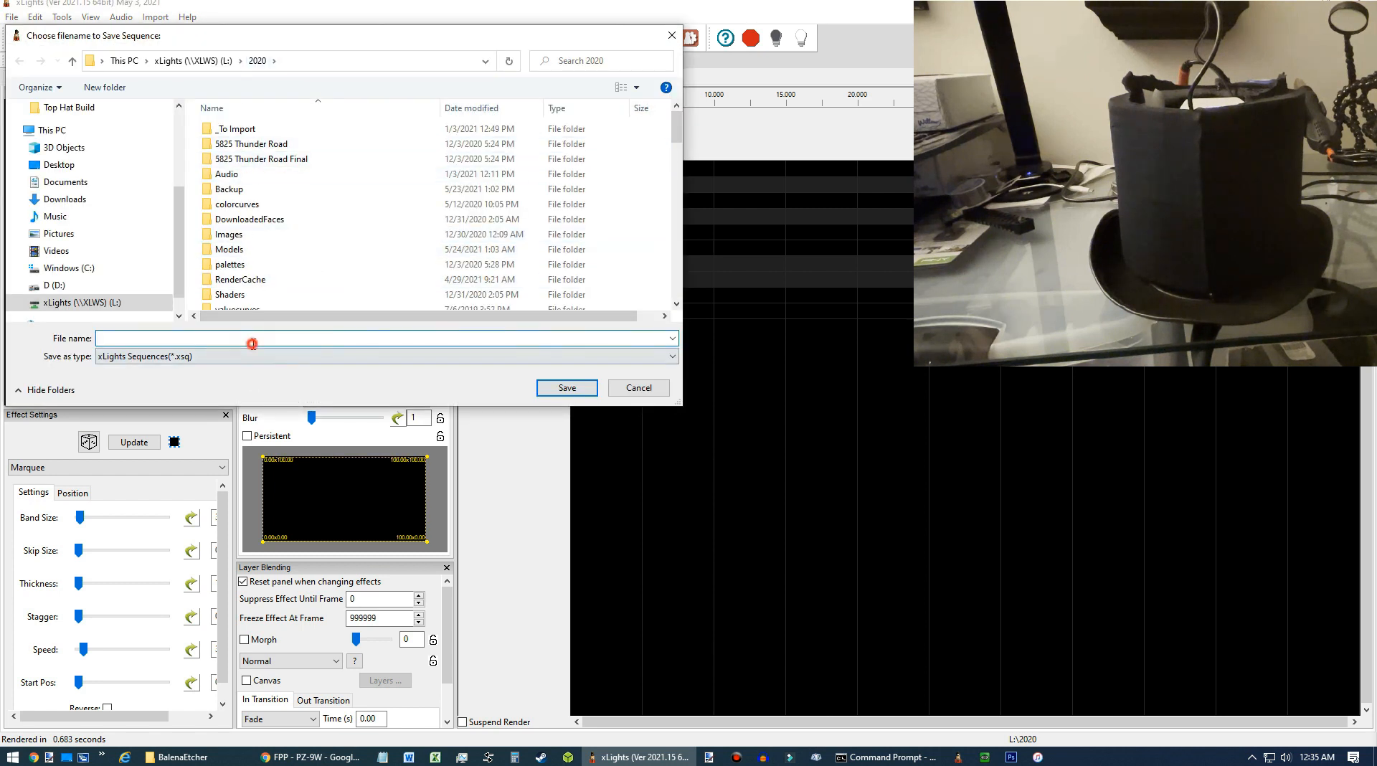
{"action": "type", "text": "TopHat Experiment"}
{"action": "left_click", "coordinate": [556, 387]}
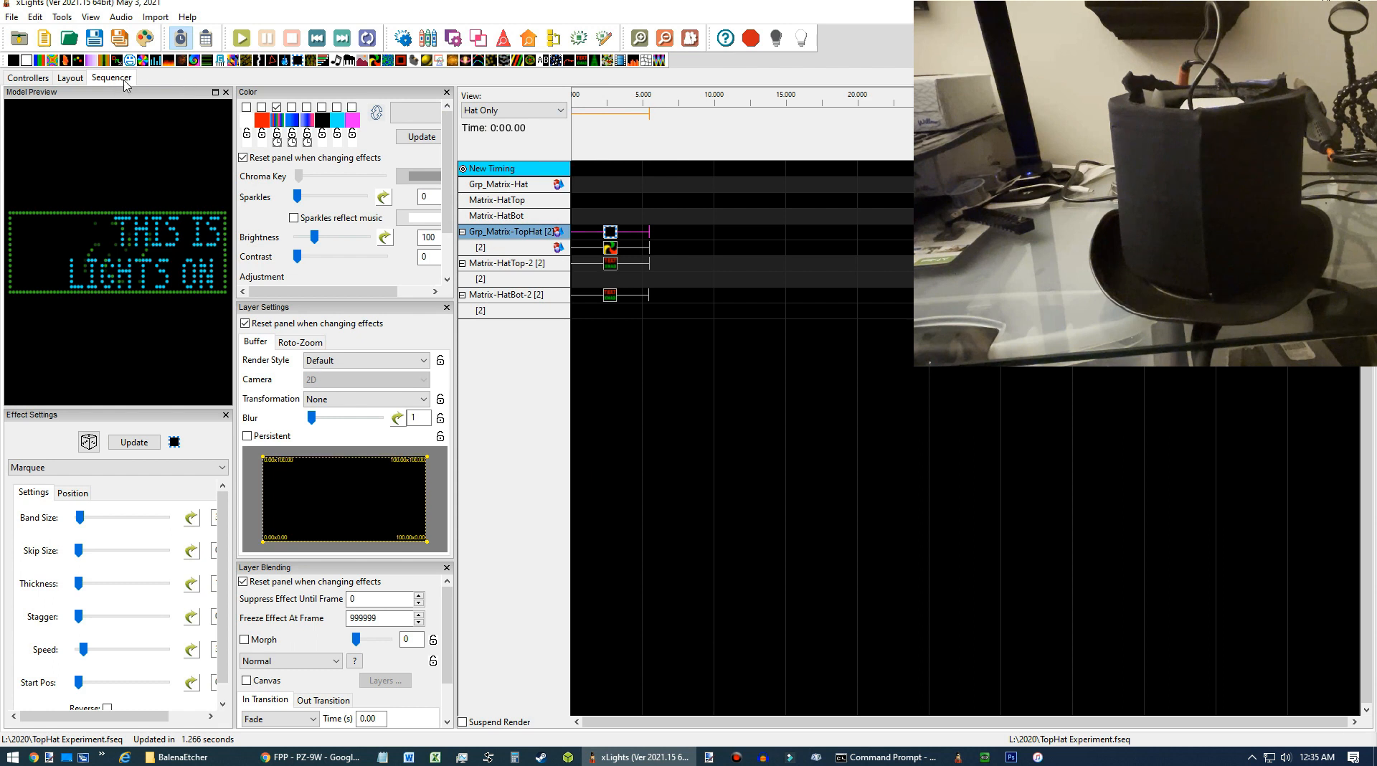
Open FPP Connect and upload TopHat Experiment.fseq to the PZ-9W controller.
{"action": "left_click", "coordinate": [43, 80]}
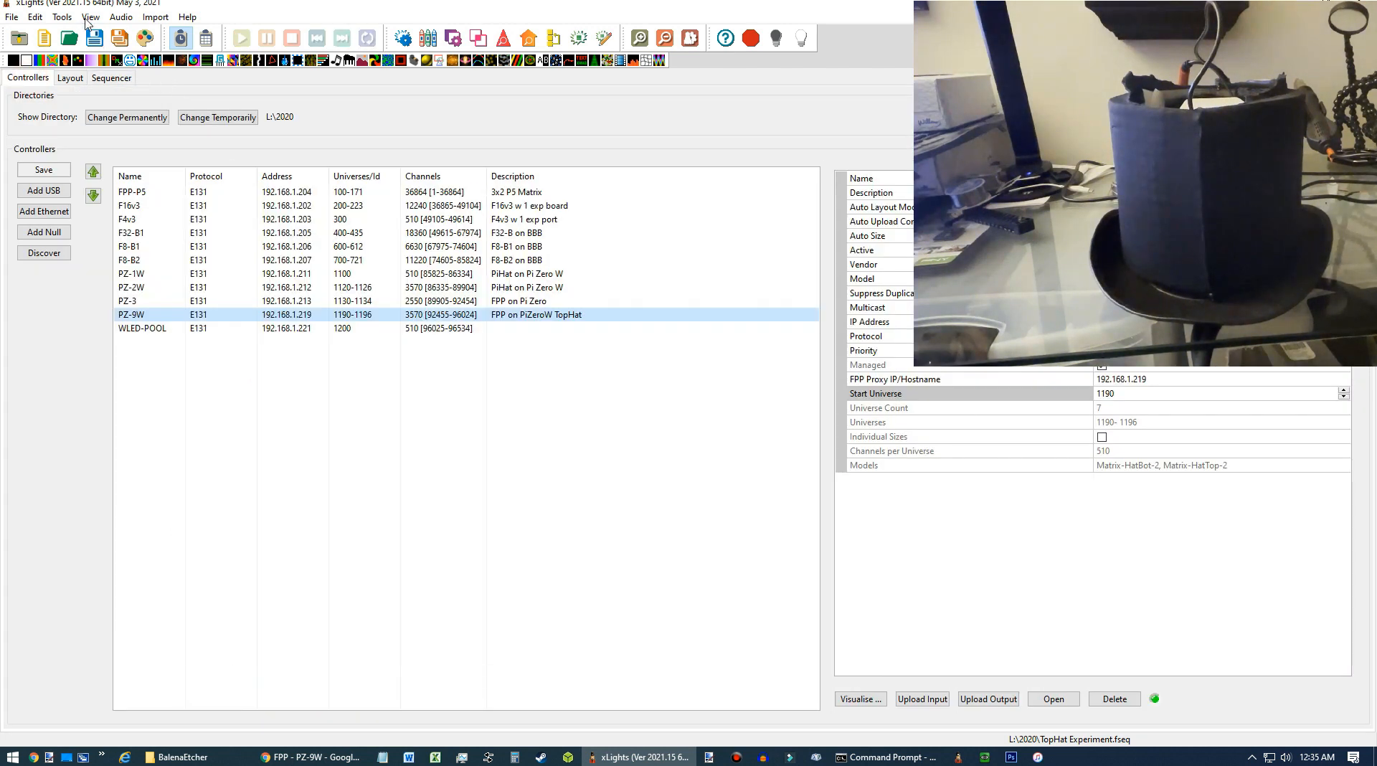
{"action": "left_click", "coordinate": [63, 17]}
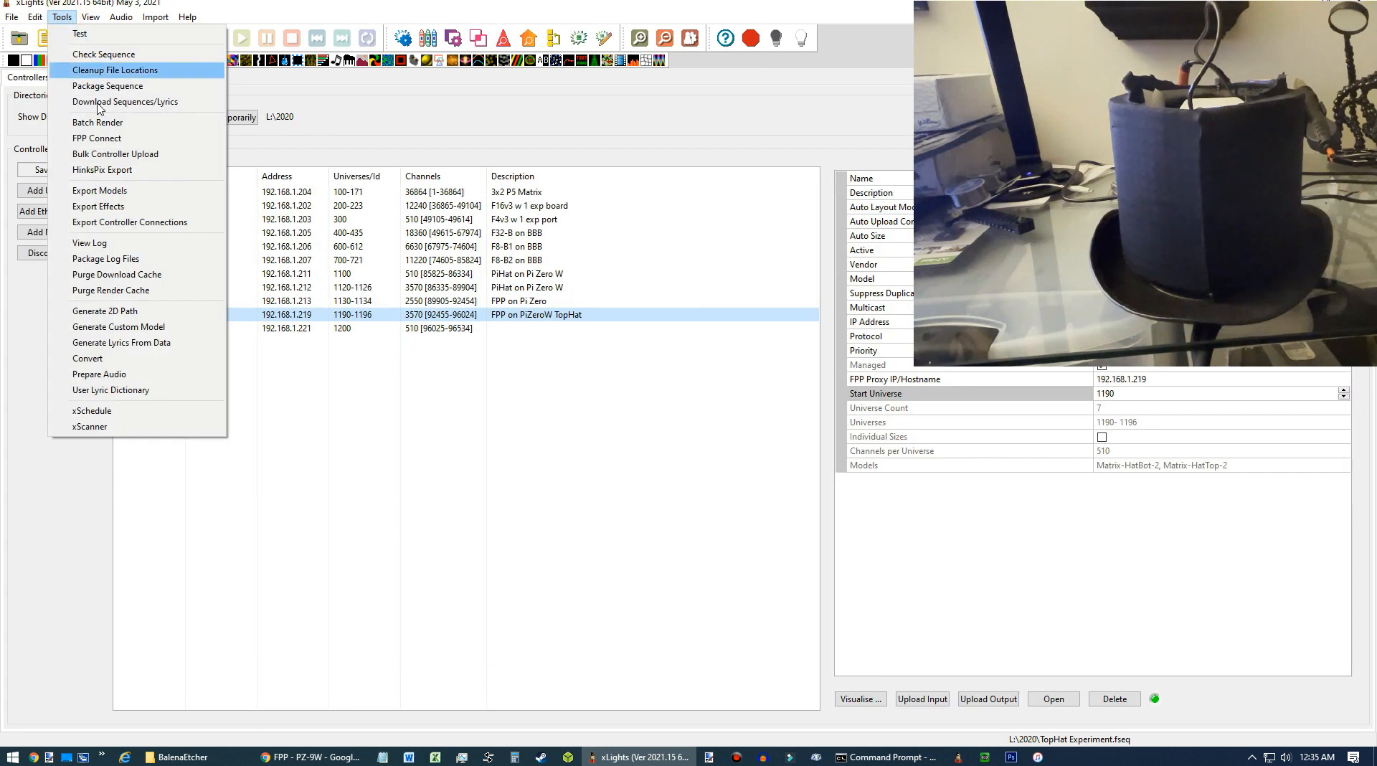
{"action": "left_click", "coordinate": [123, 137]}
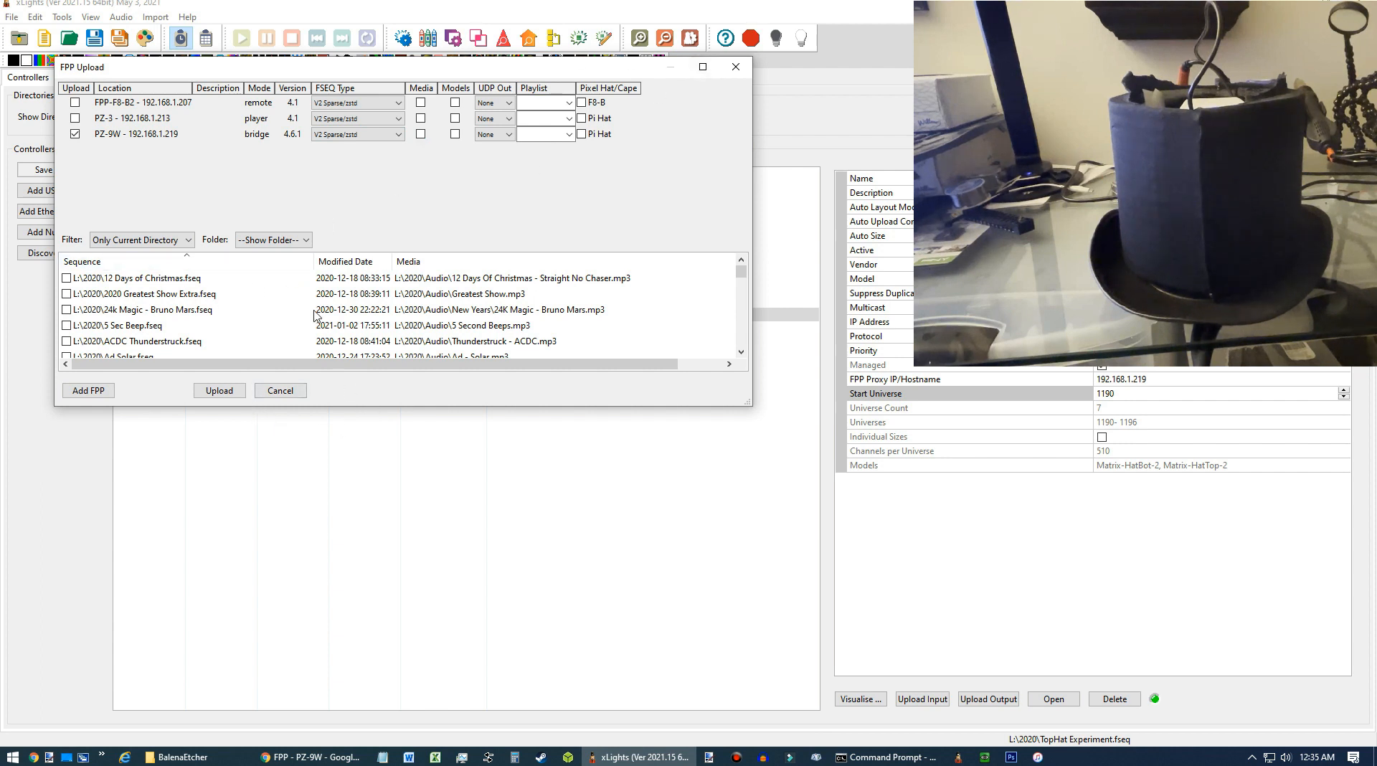
{"action": "left_click", "coordinate": [353, 262]}
{"action": "left_click", "coordinate": [356, 264]}
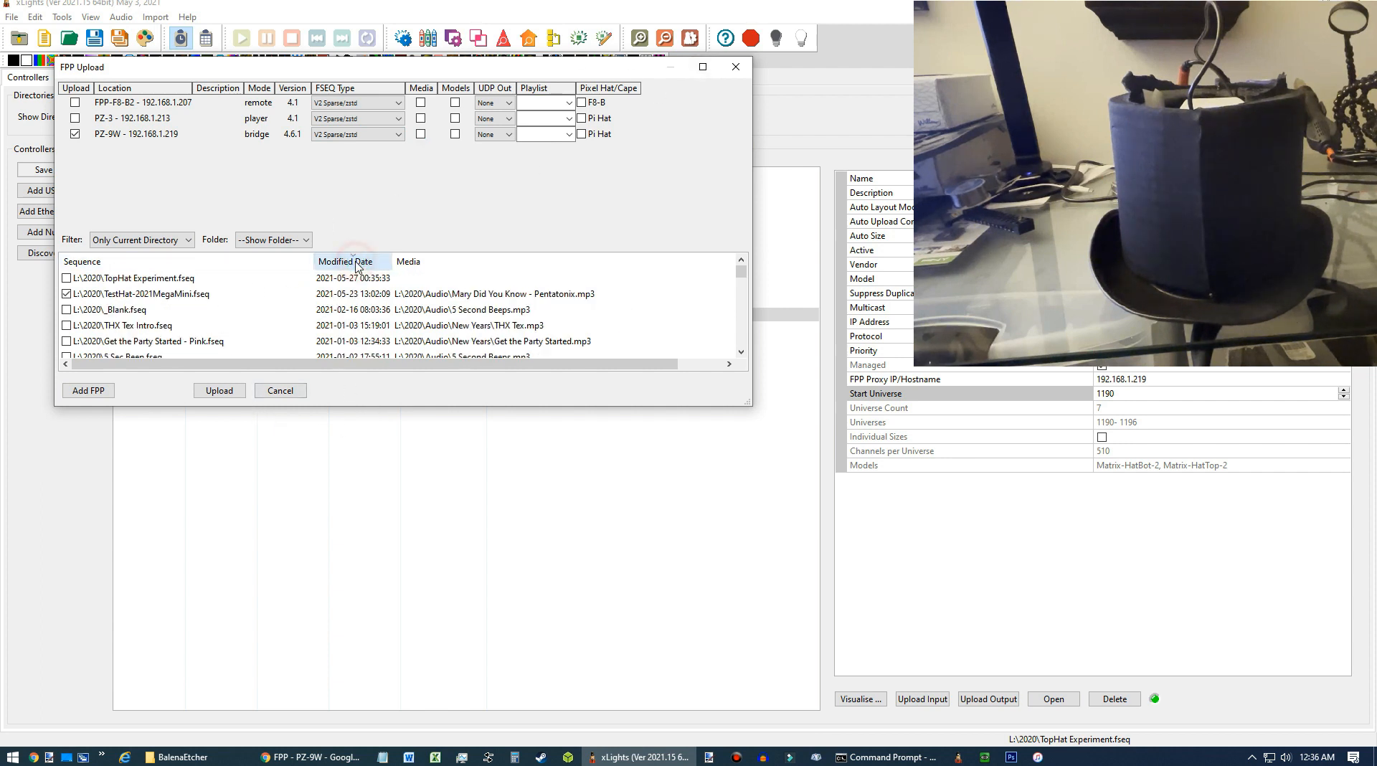
{"action": "left_click", "coordinate": [68, 294]}
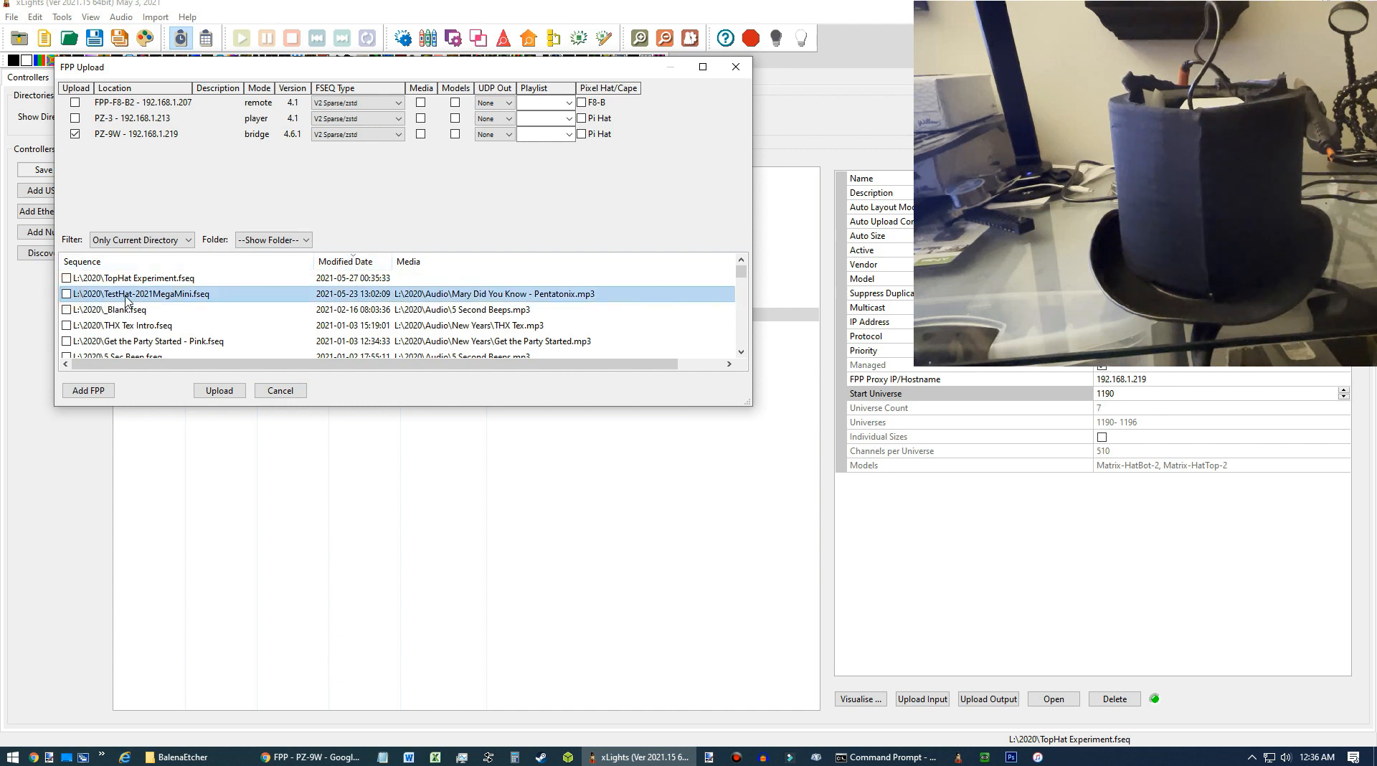
{"action": "left_click", "coordinate": [67, 278]}
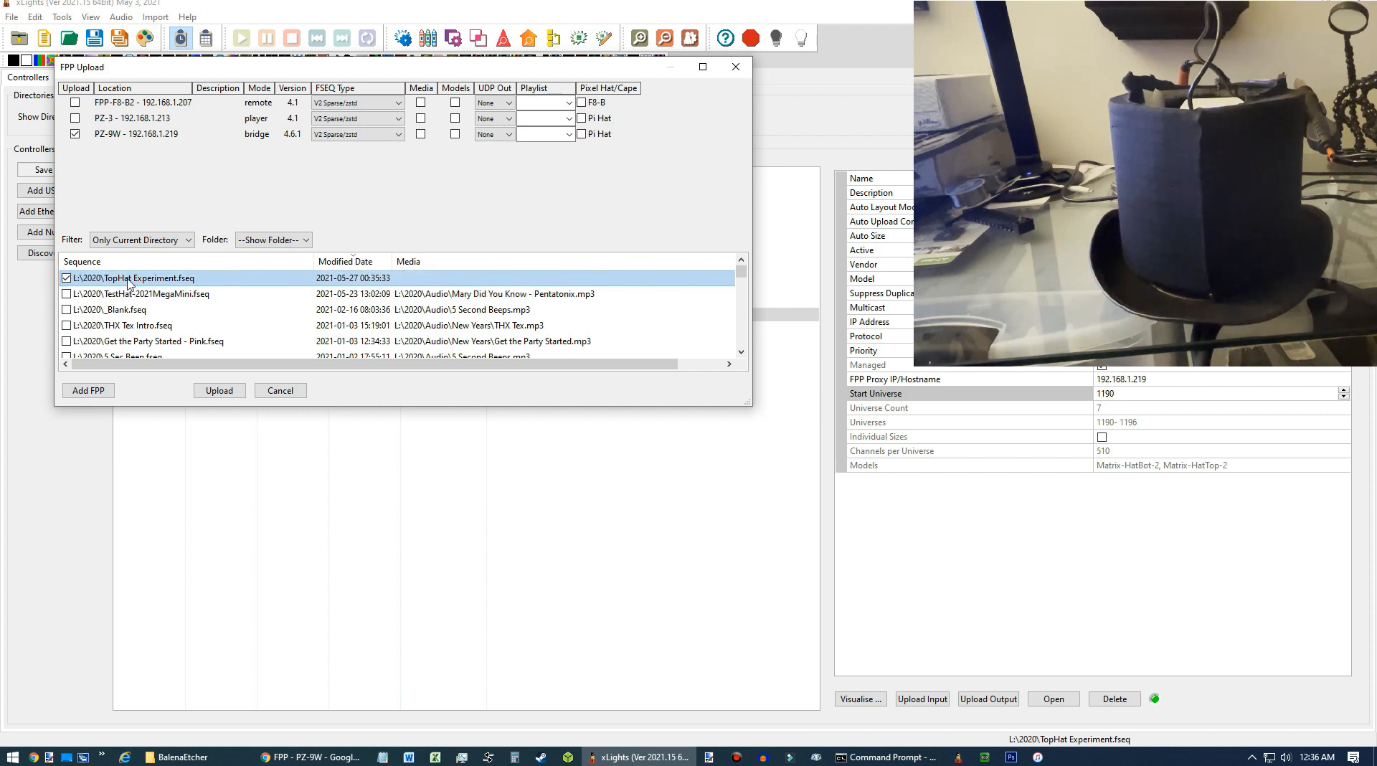
{"action": "left_click", "coordinate": [219, 391]}
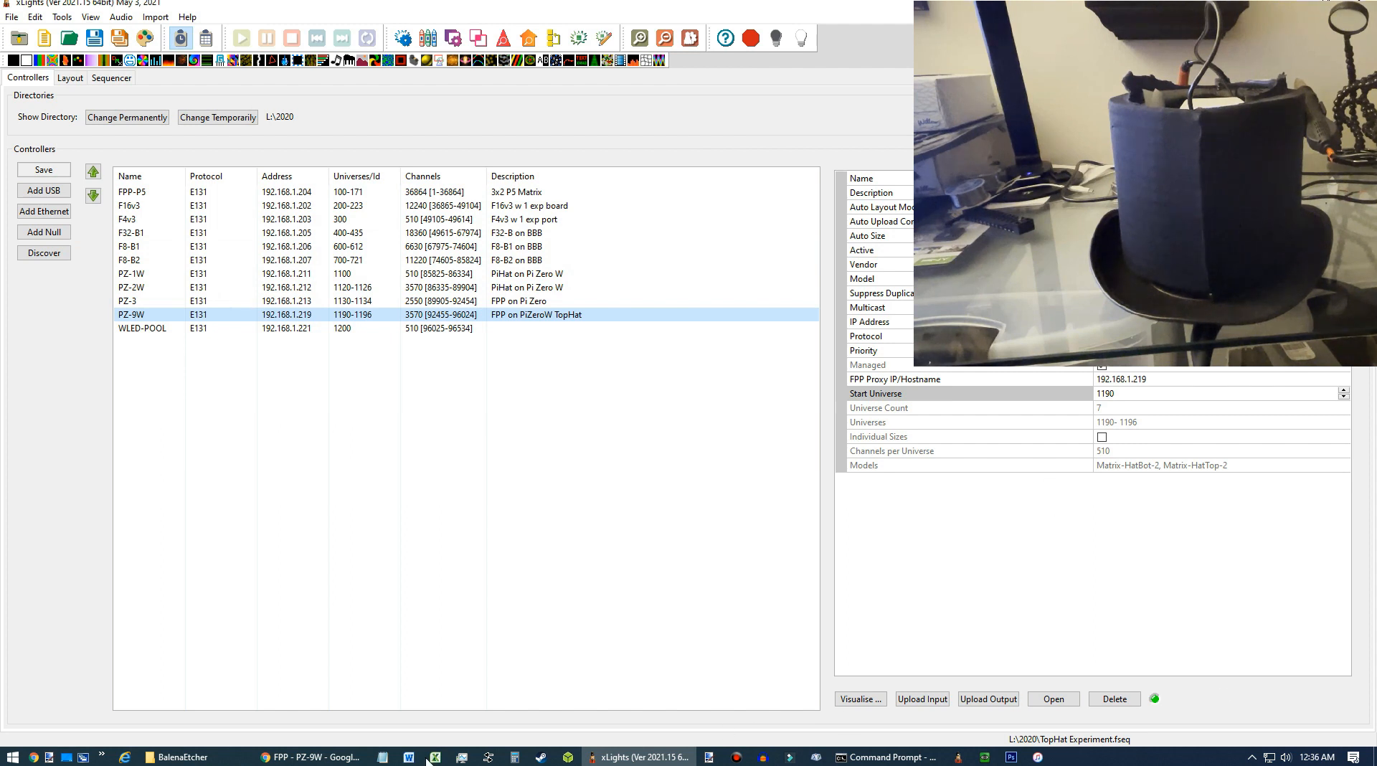
Open the FPP web interface's File Manager and inspect the uploaded sequence files.
{"action": "left_click", "coordinate": [310, 756]}
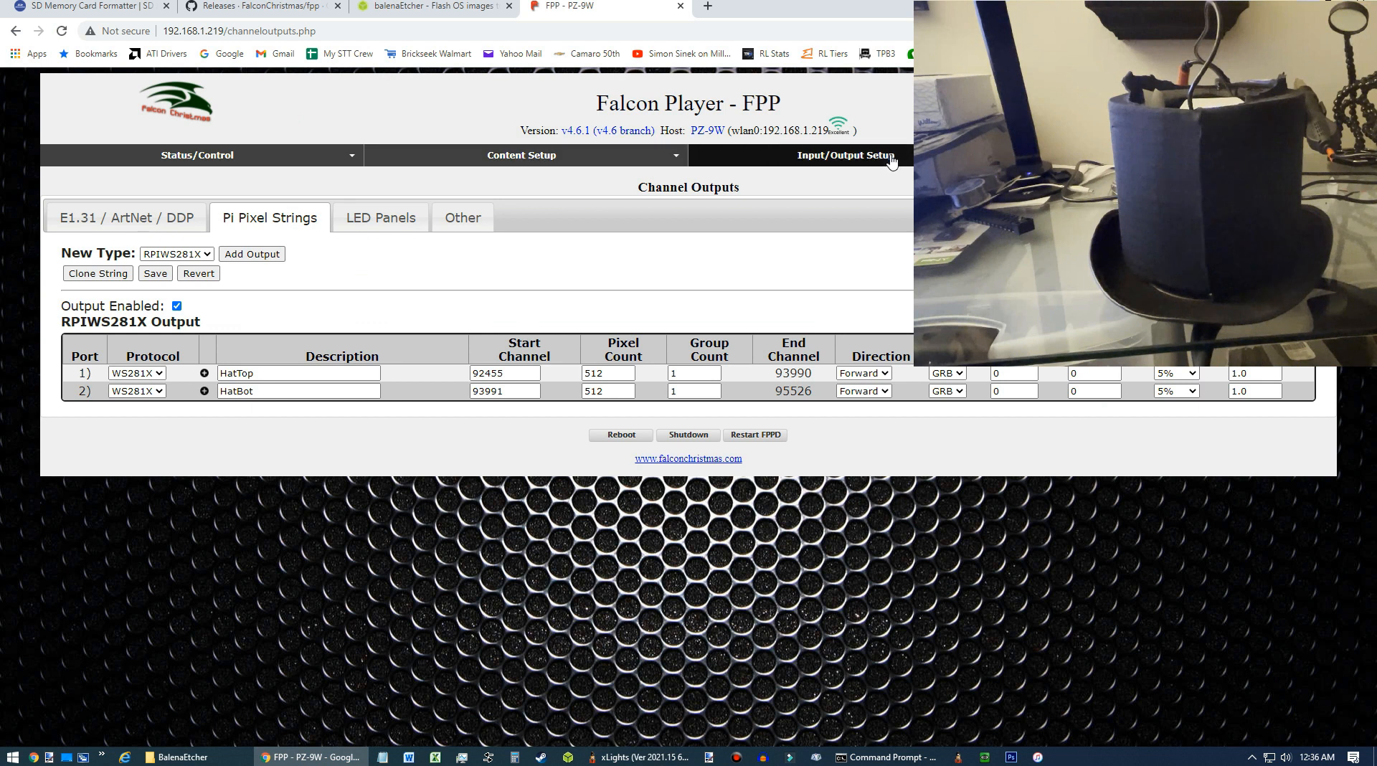
{"action": "mouse_move", "coordinate": [567, 159]}
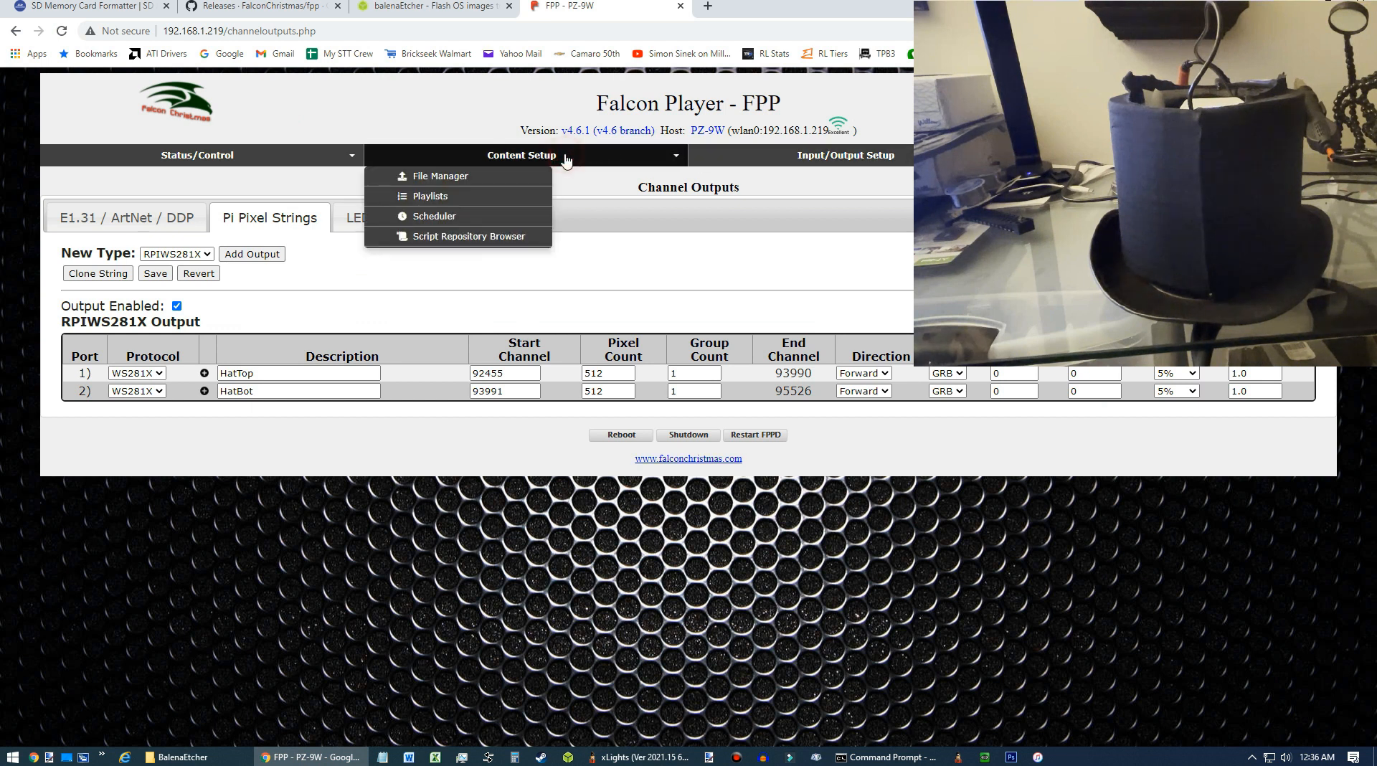
{"action": "left_click", "coordinate": [468, 177]}
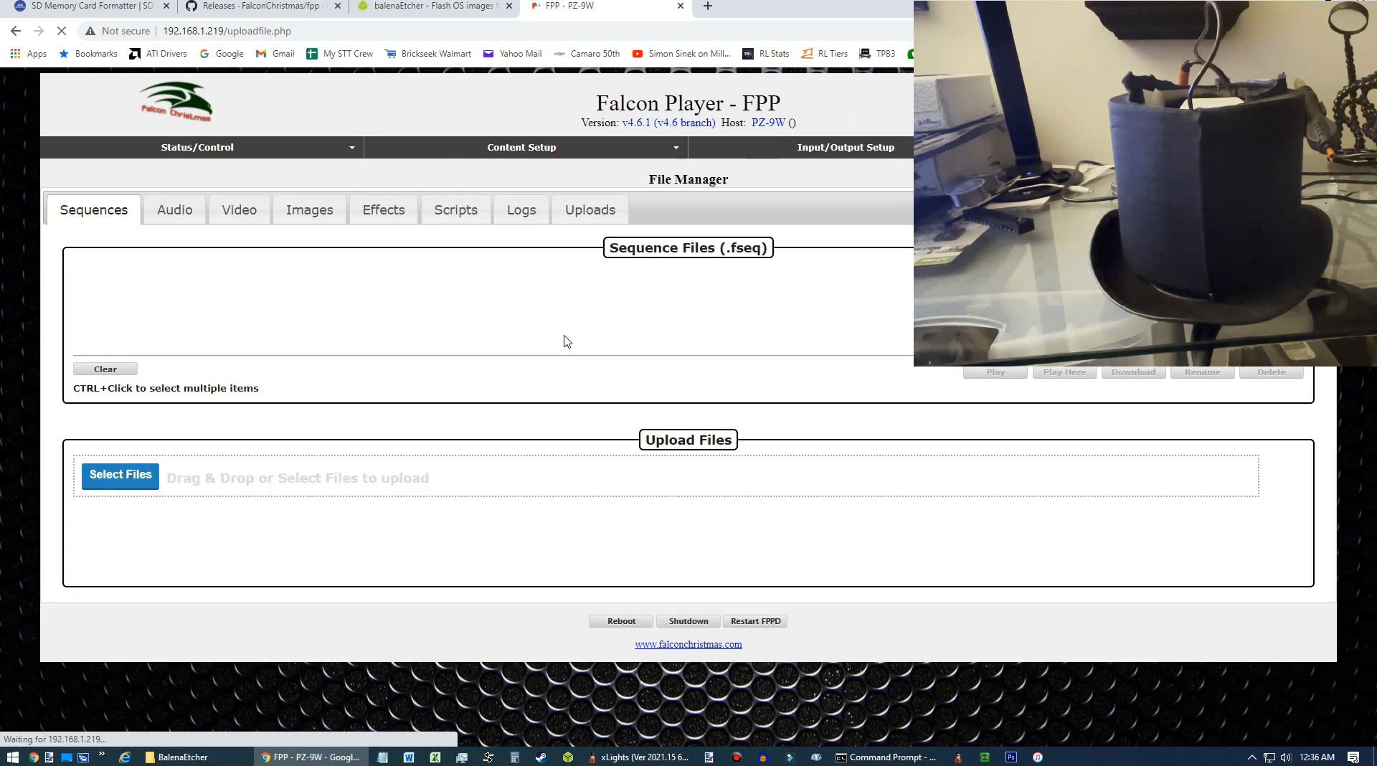
{"action": "left_click", "coordinate": [133, 279]}
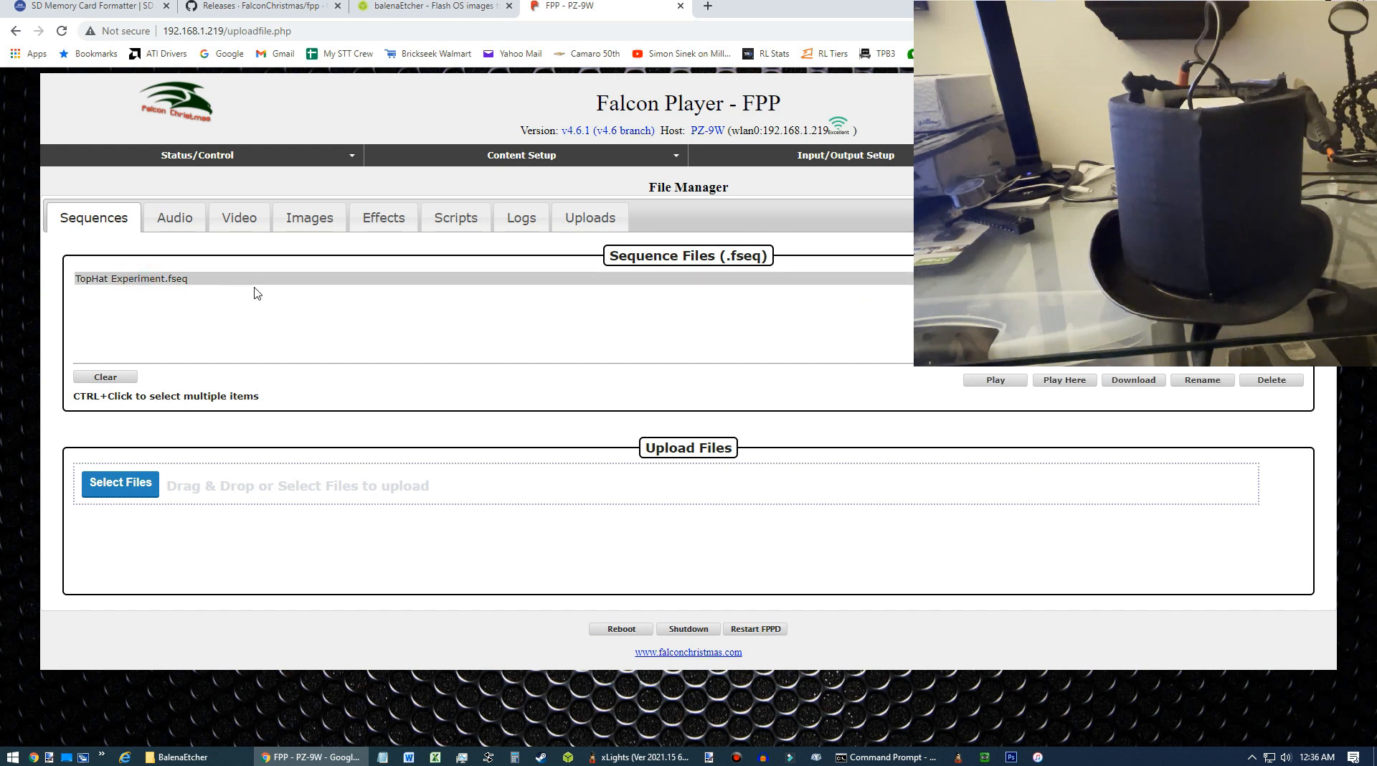
Create a new FPP playlist named TopHat.
{"action": "left_click", "coordinate": [537, 158]}
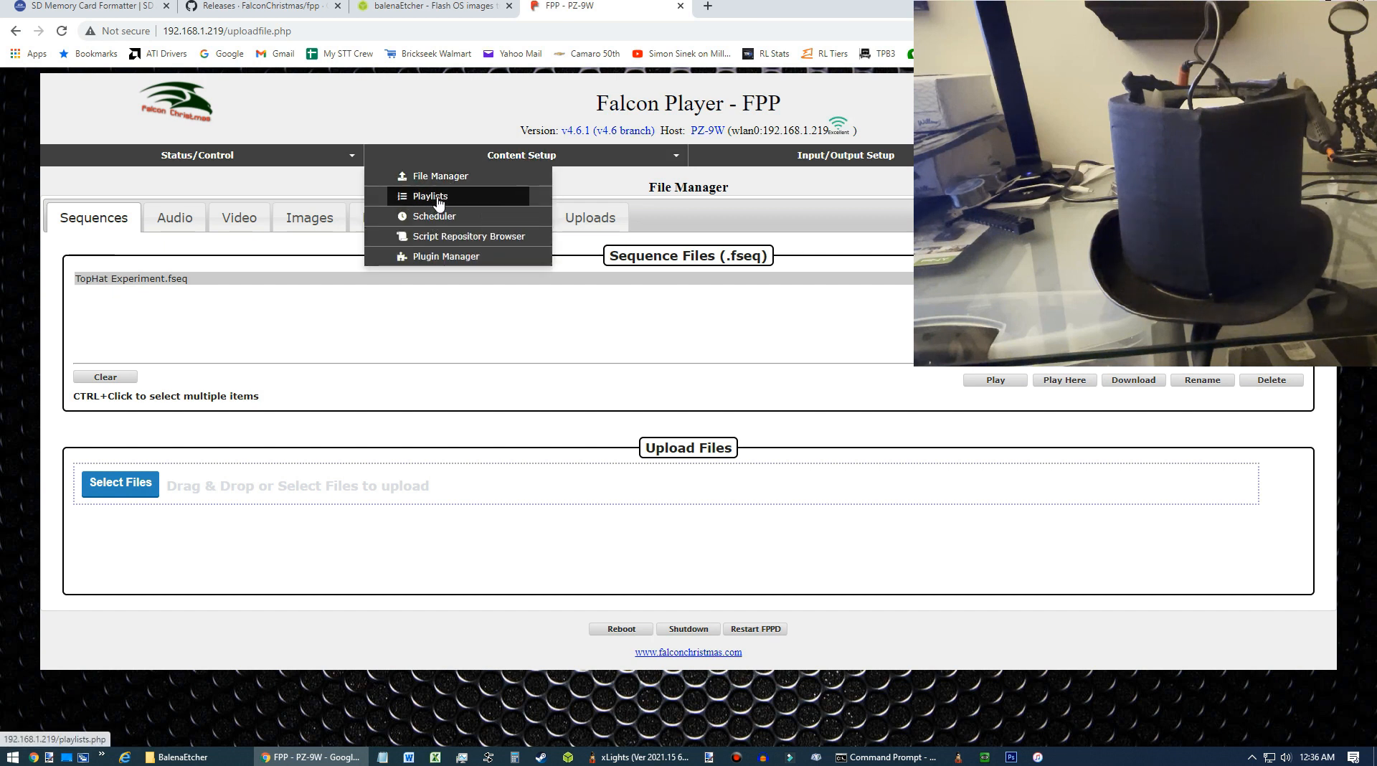
{"action": "left_click", "coordinate": [444, 198]}
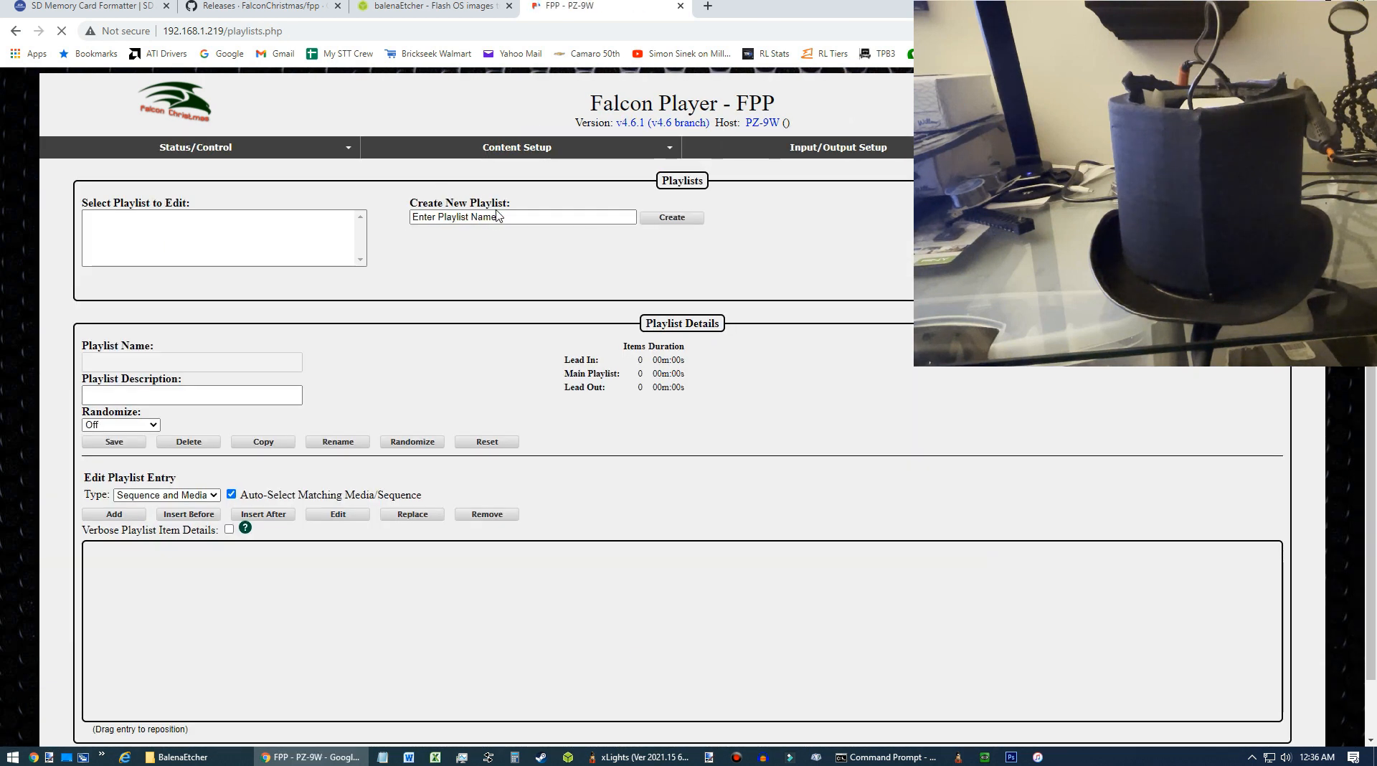
{"action": "left_click", "coordinate": [516, 218]}
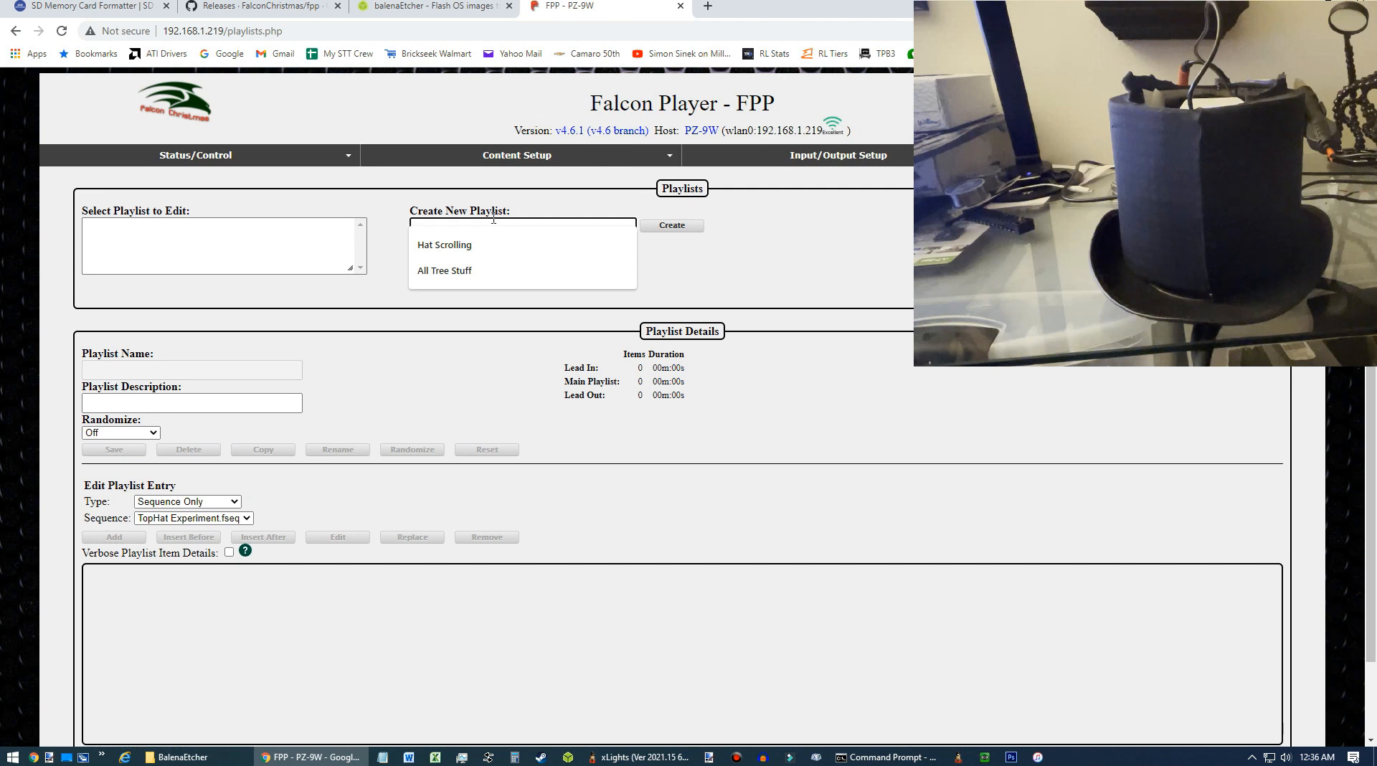
{"action": "type", "text": "TopHat"}
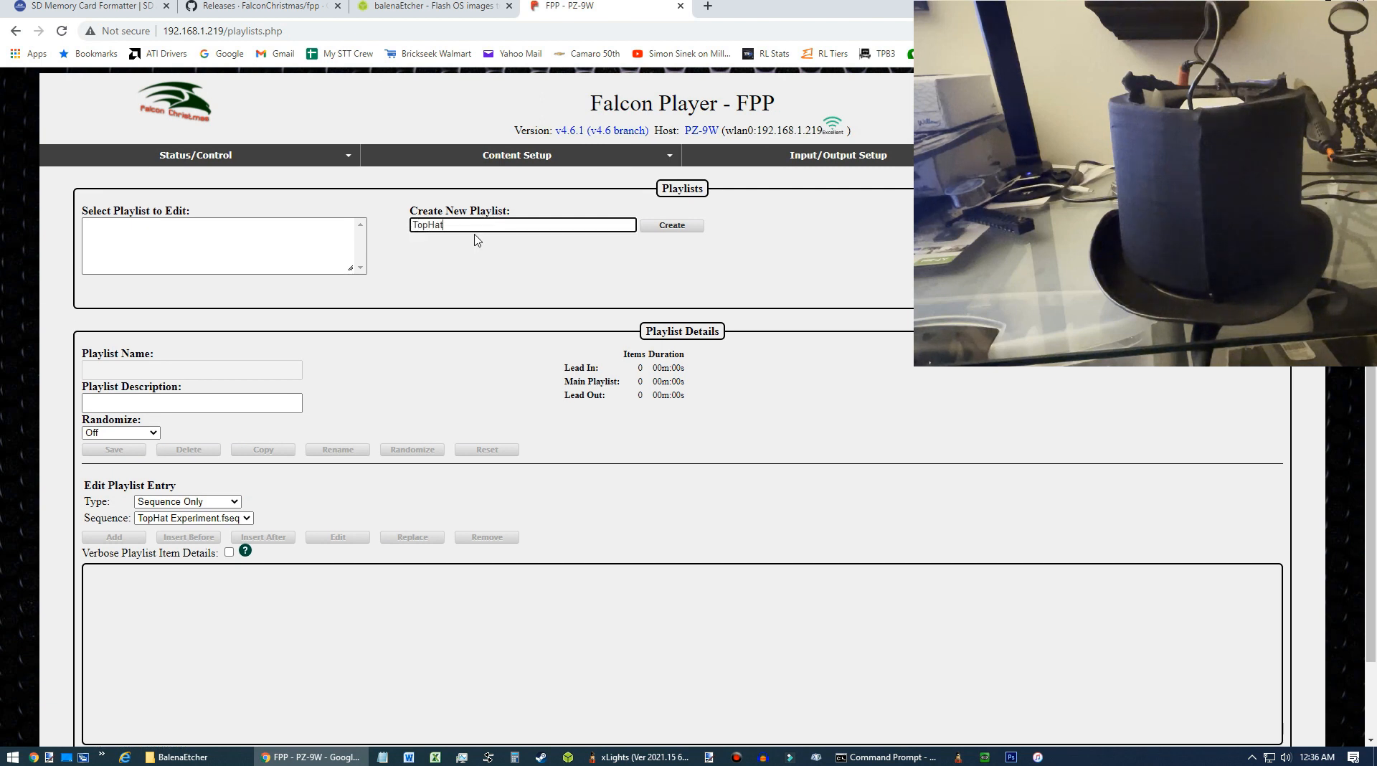
{"action": "key", "text": "Return"}
Describe the playlist as TopHat Play, add TopHat Experiment.fseq as a sequence entry, and save it.
{"action": "left_click", "coordinate": [232, 400]}
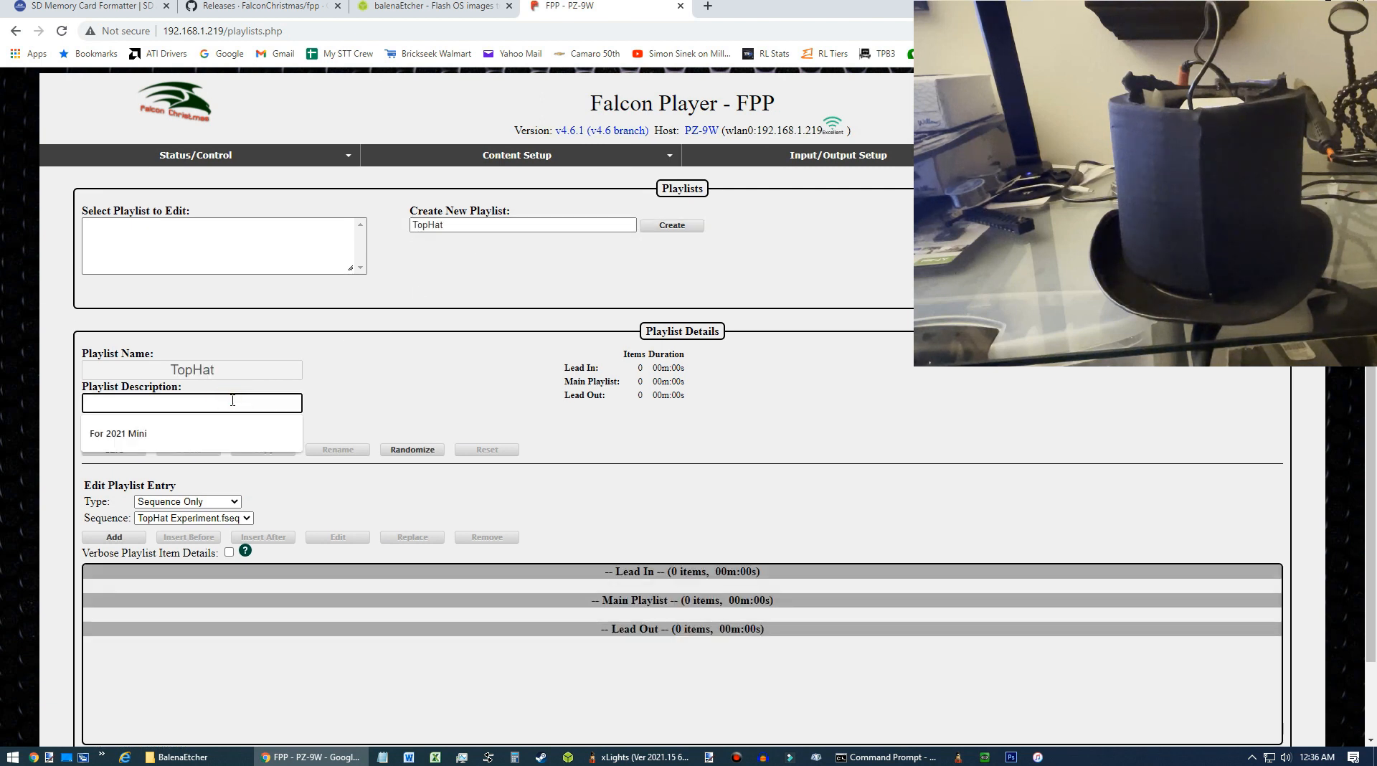
{"action": "type", "text": "TopHat Play"}
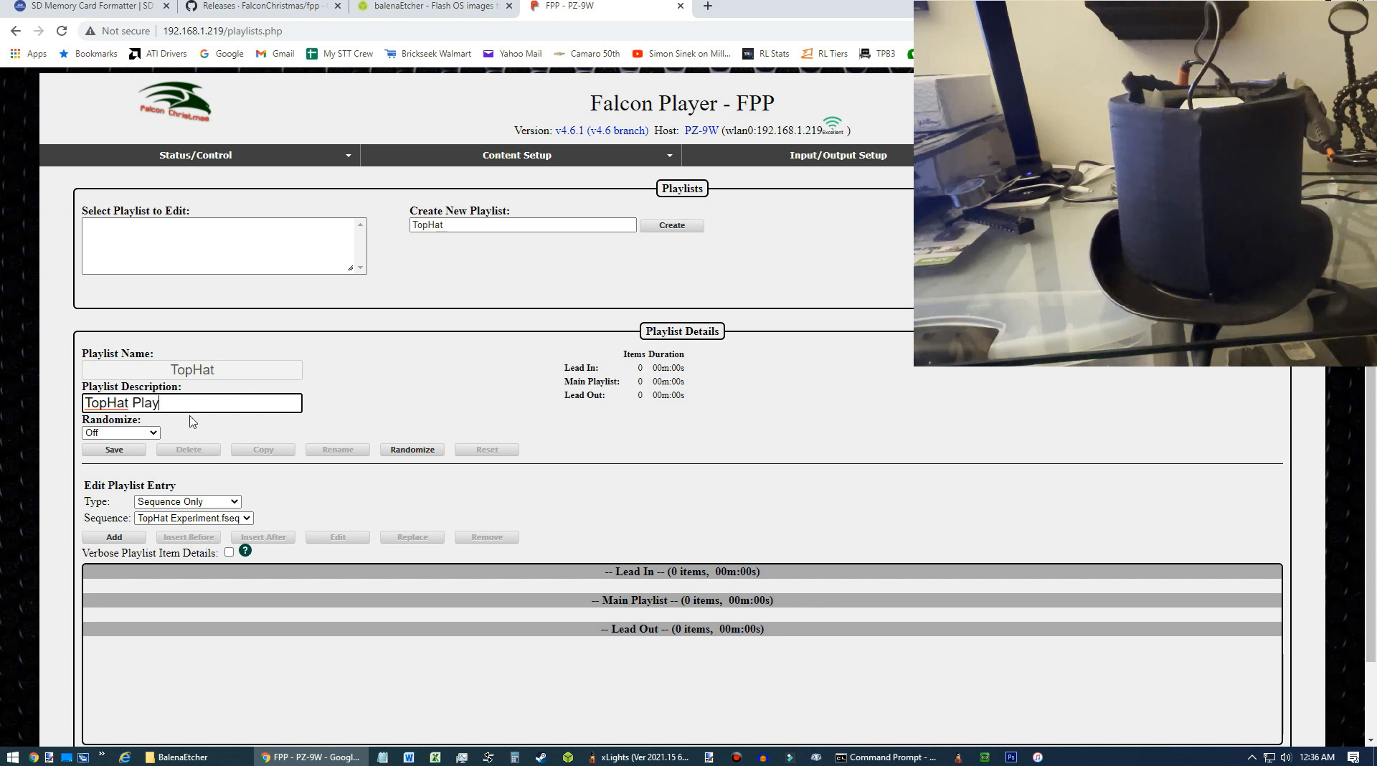
{"action": "left_click", "coordinate": [231, 522]}
{"action": "left_click", "coordinate": [231, 530]}
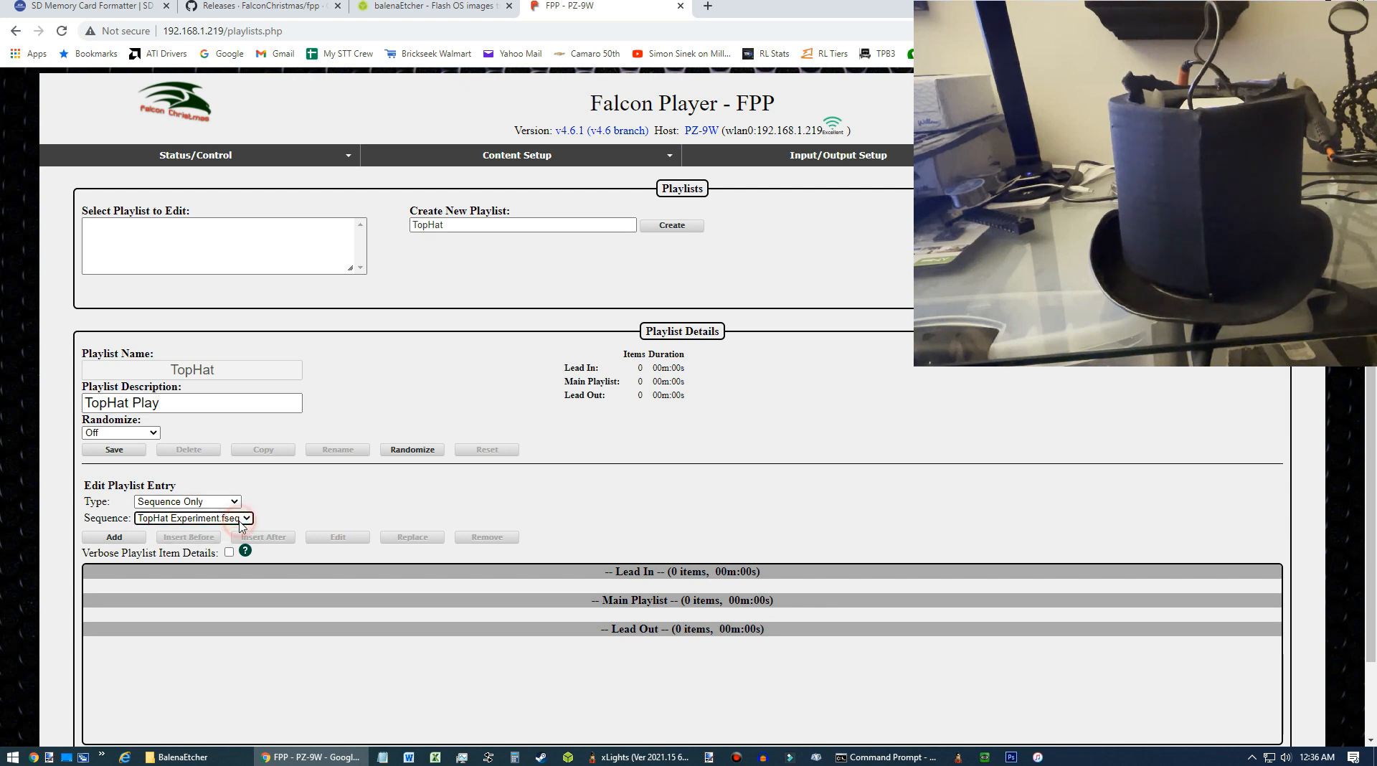
{"action": "left_click", "coordinate": [131, 543]}
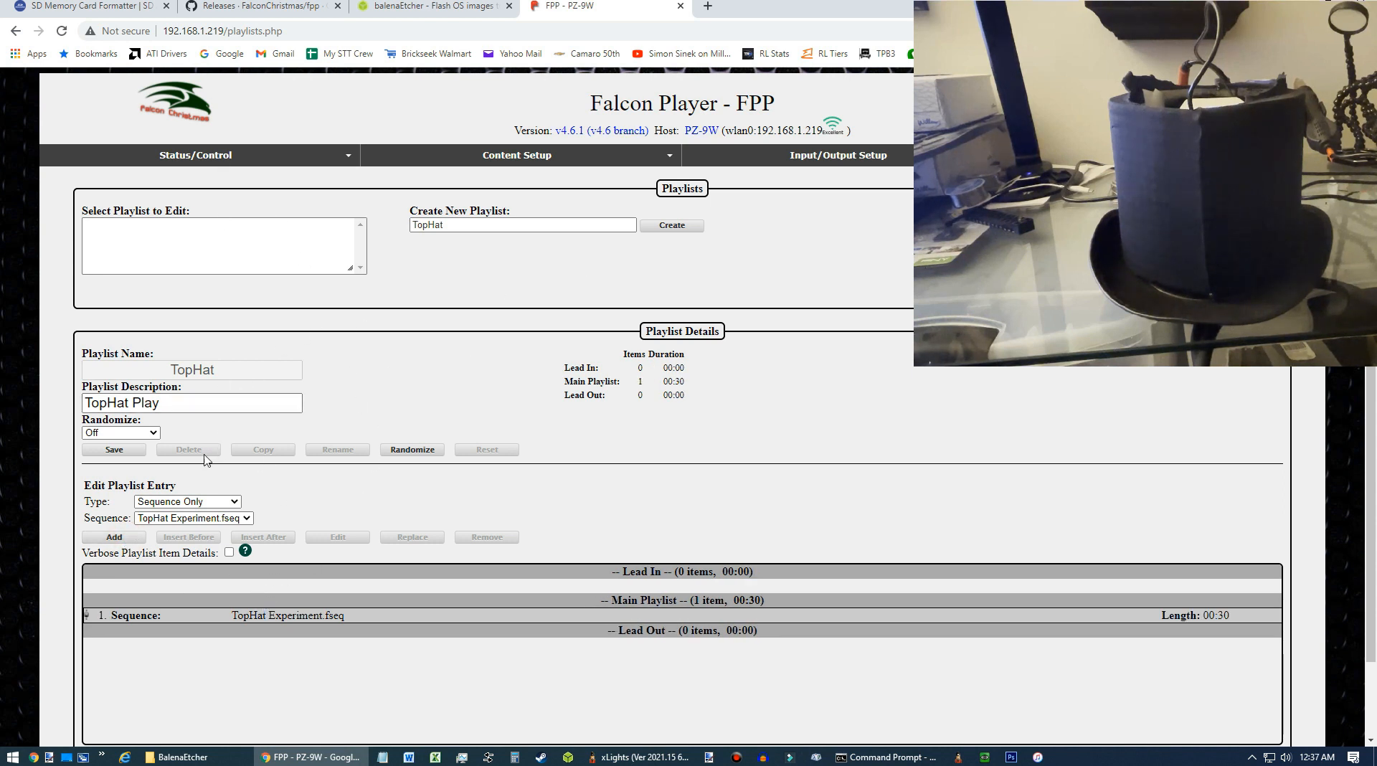
{"action": "left_click", "coordinate": [124, 458]}
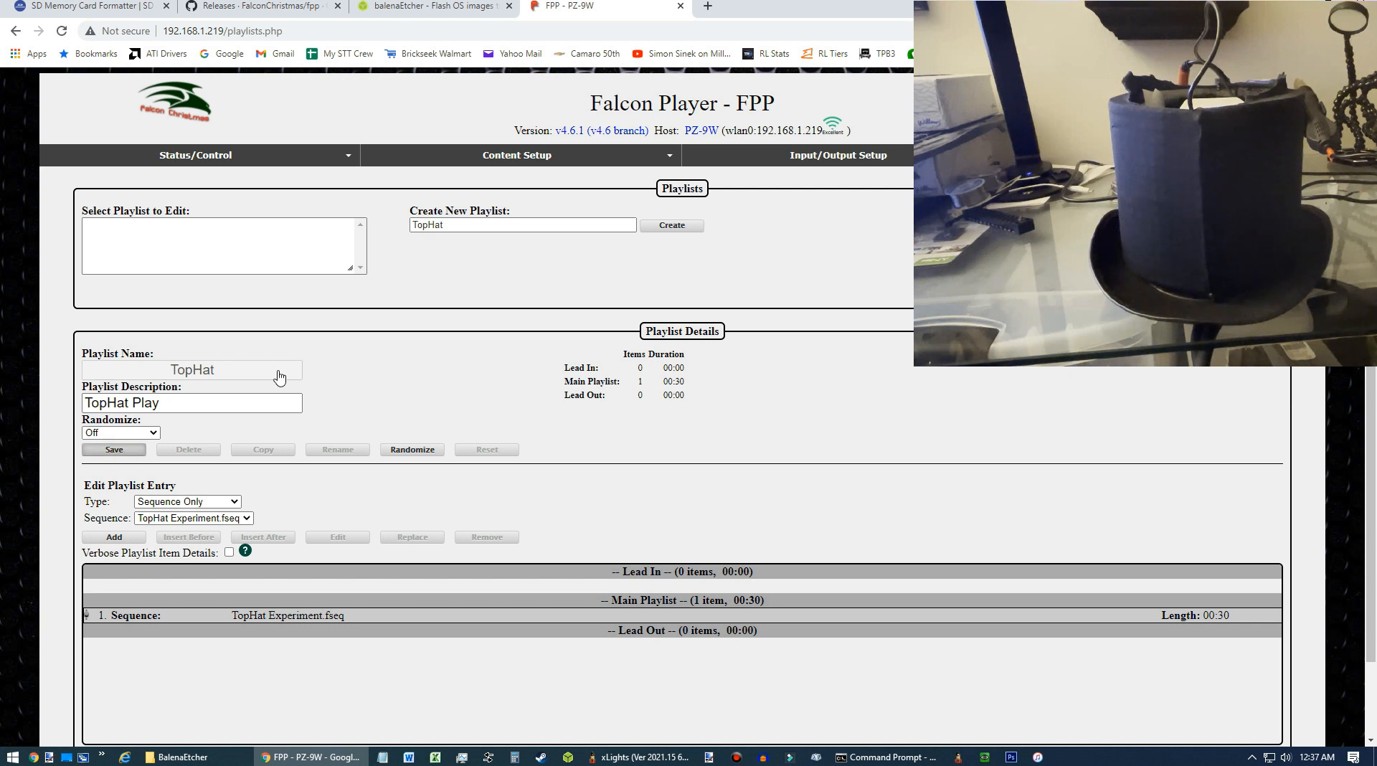
Add a schedule entry running the TopHat playlist everyday and save the schedule.
{"action": "scroll", "coordinate": [279, 374], "scroll_direction": "down", "scroll_amount": 1}
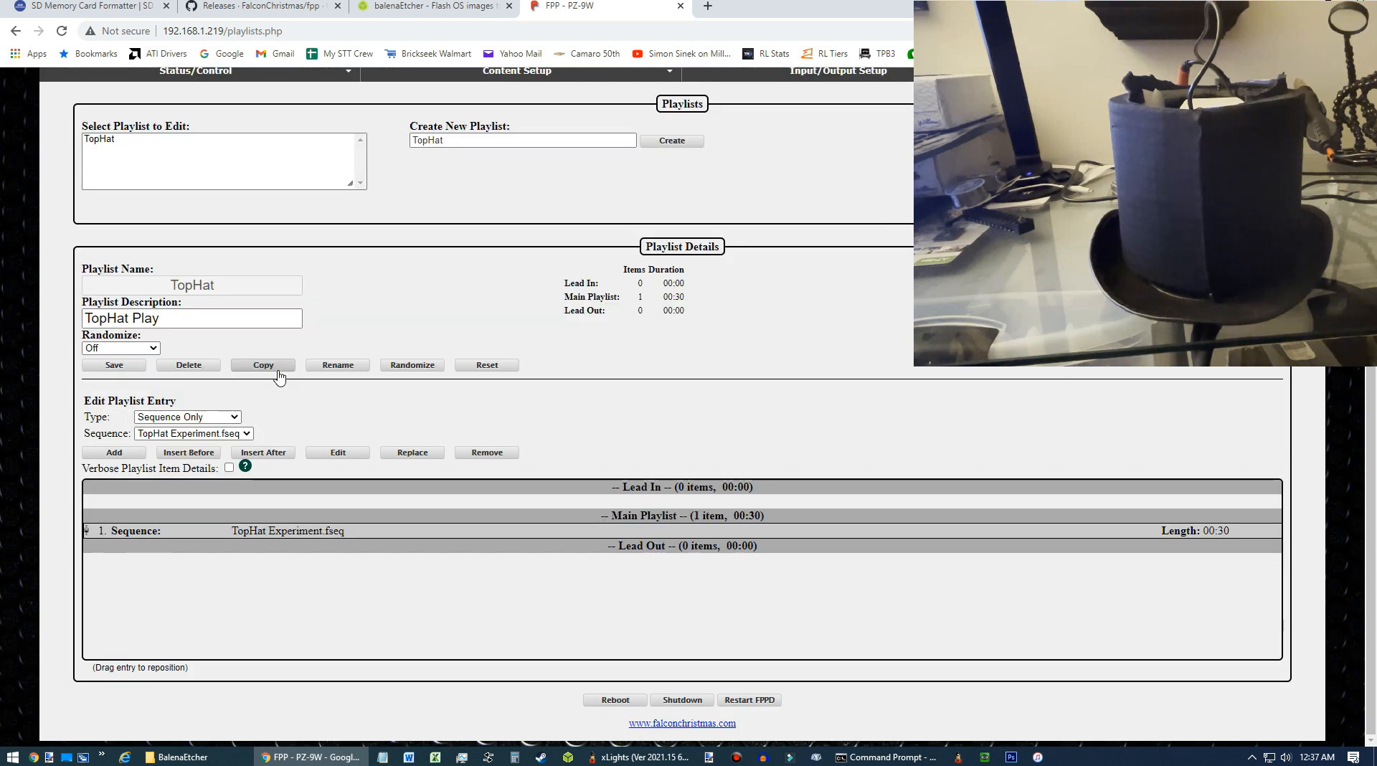
{"action": "scroll", "coordinate": [473, 379], "scroll_direction": "up", "scroll_amount": 1}
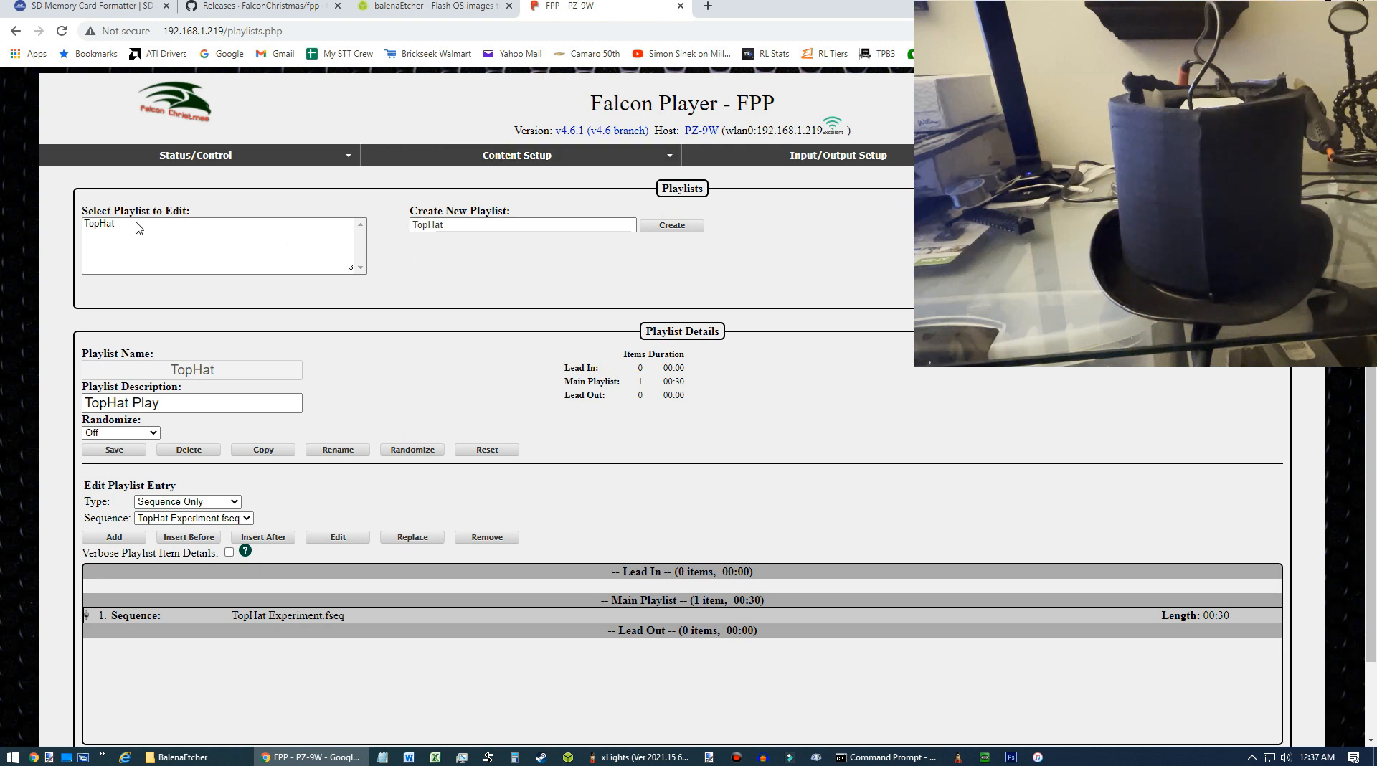
{"action": "mouse_move", "coordinate": [521, 164]}
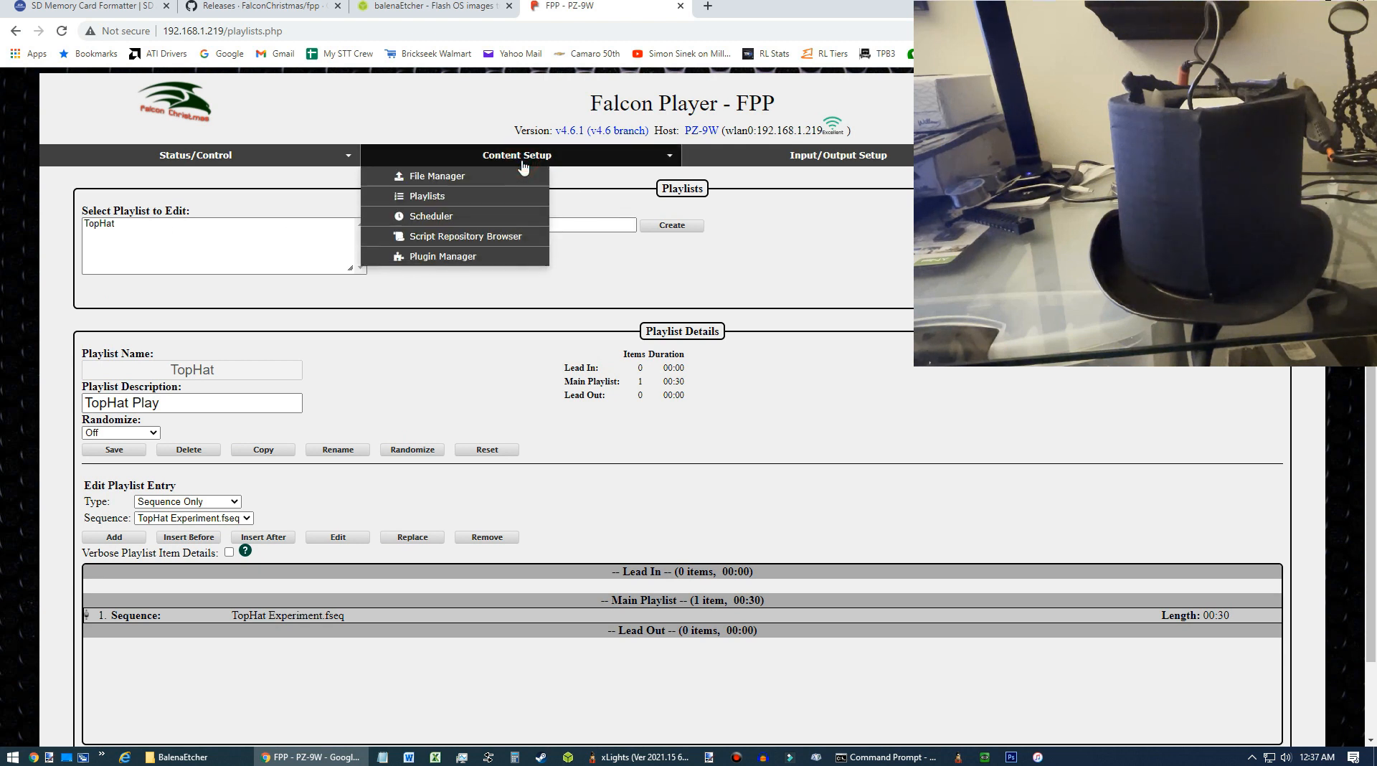
{"action": "left_click", "coordinate": [431, 217]}
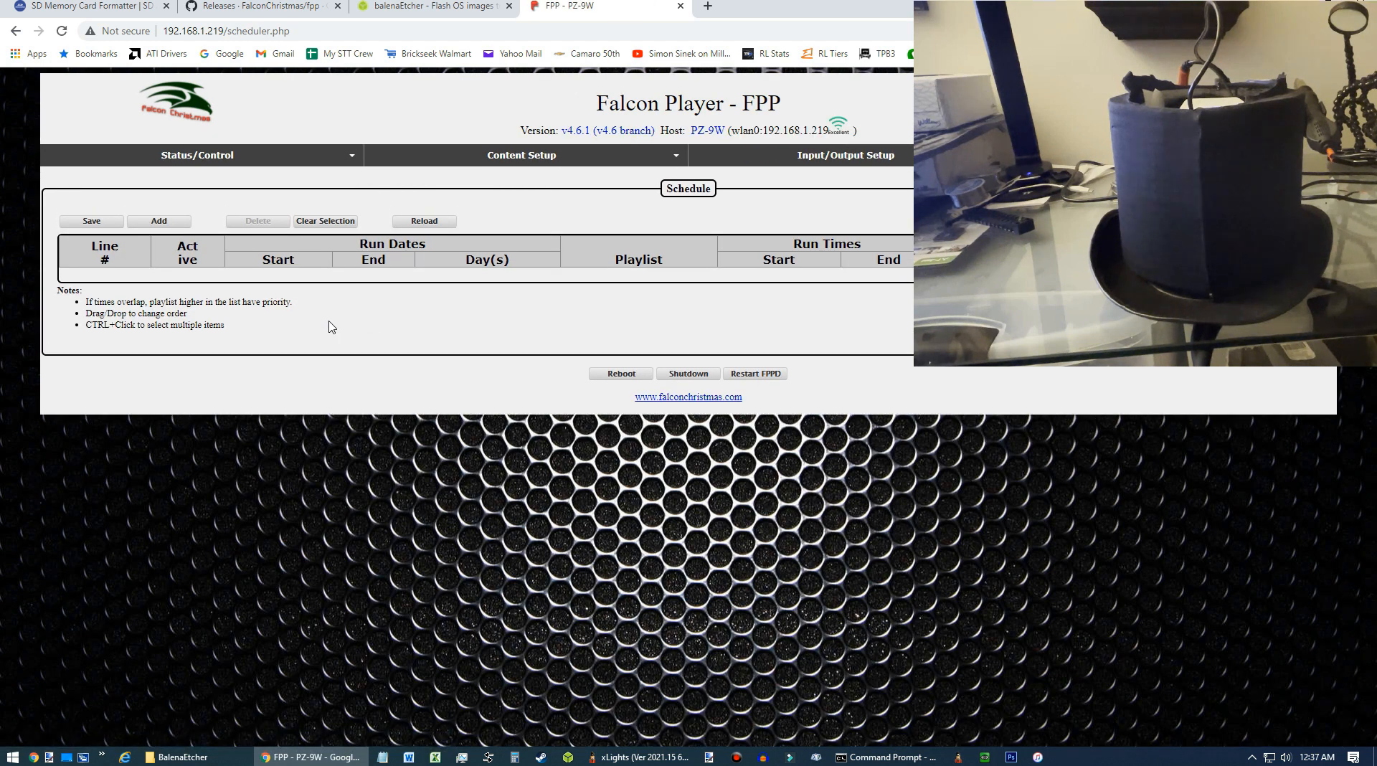
{"action": "left_click", "coordinate": [147, 220]}
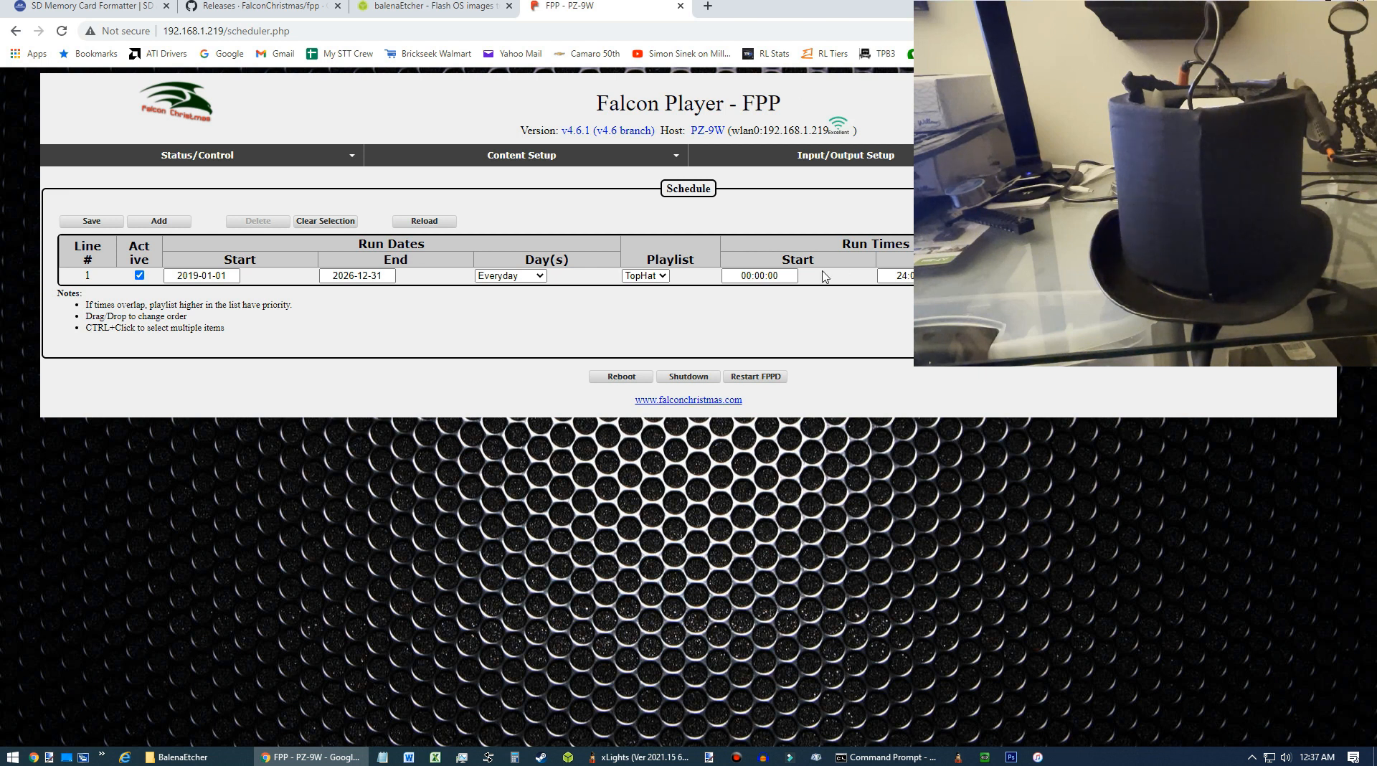
{"action": "left_click", "coordinate": [636, 277]}
{"action": "left_click", "coordinate": [639, 282]}
{"action": "left_click", "coordinate": [91, 221]}
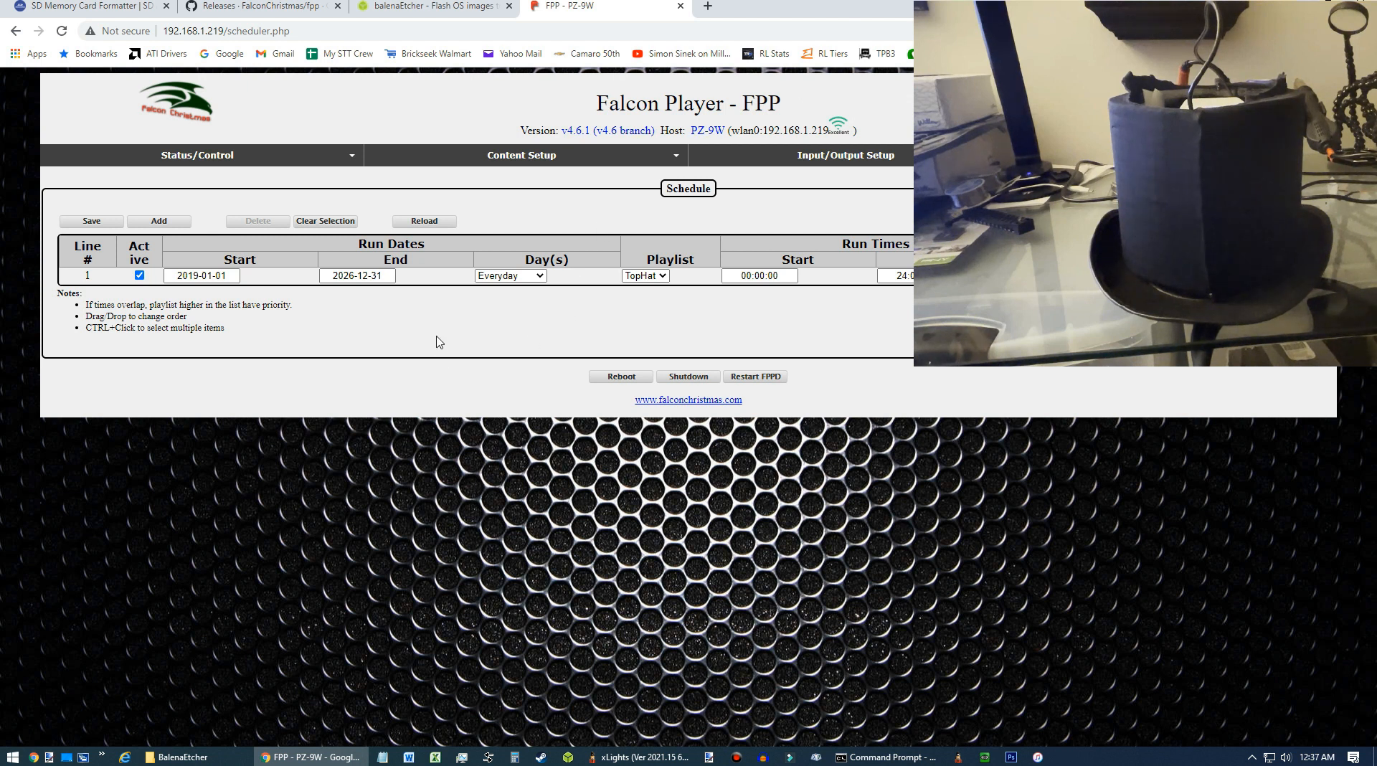
Open the TopHat playlist on the Playlists page to review its entries, then return to the Scheduler.
{"action": "left_click", "coordinate": [506, 156]}
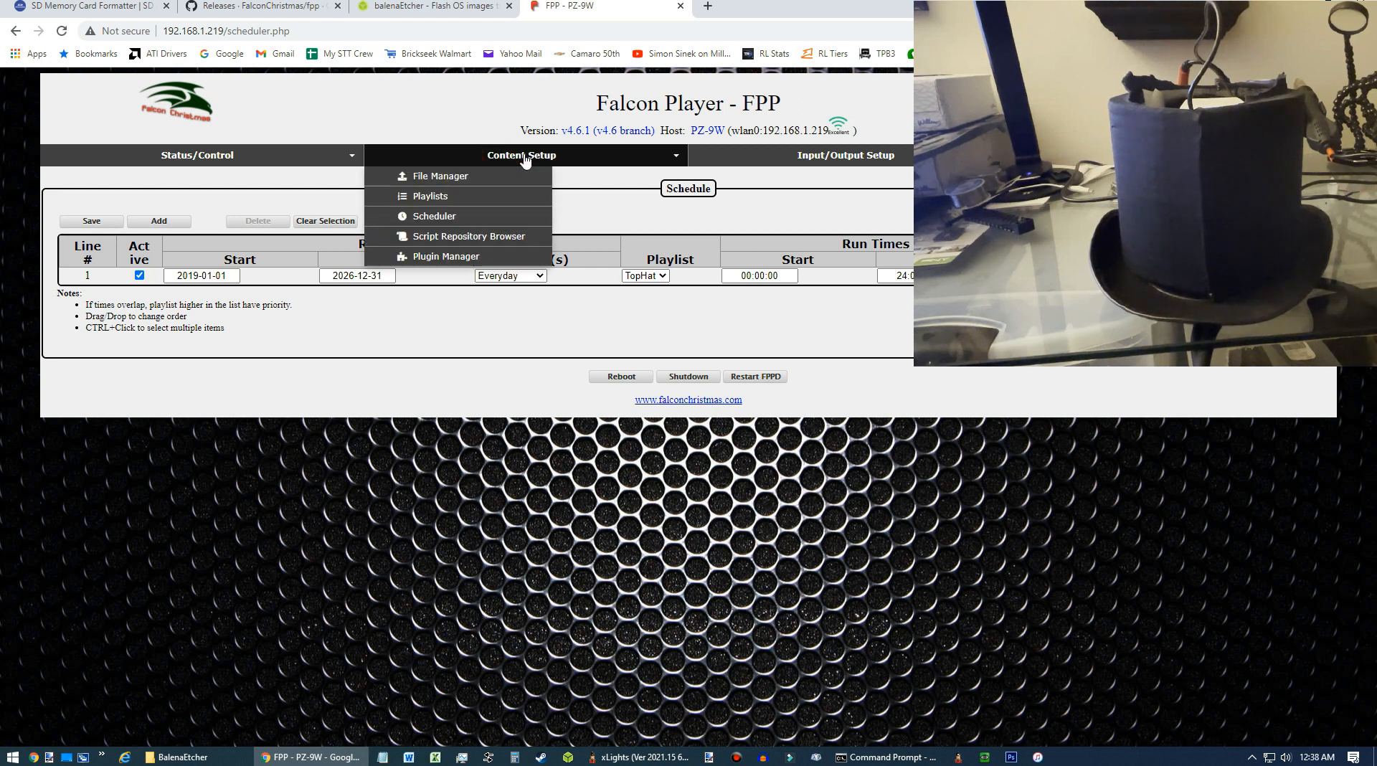
{"action": "left_click", "coordinate": [436, 197]}
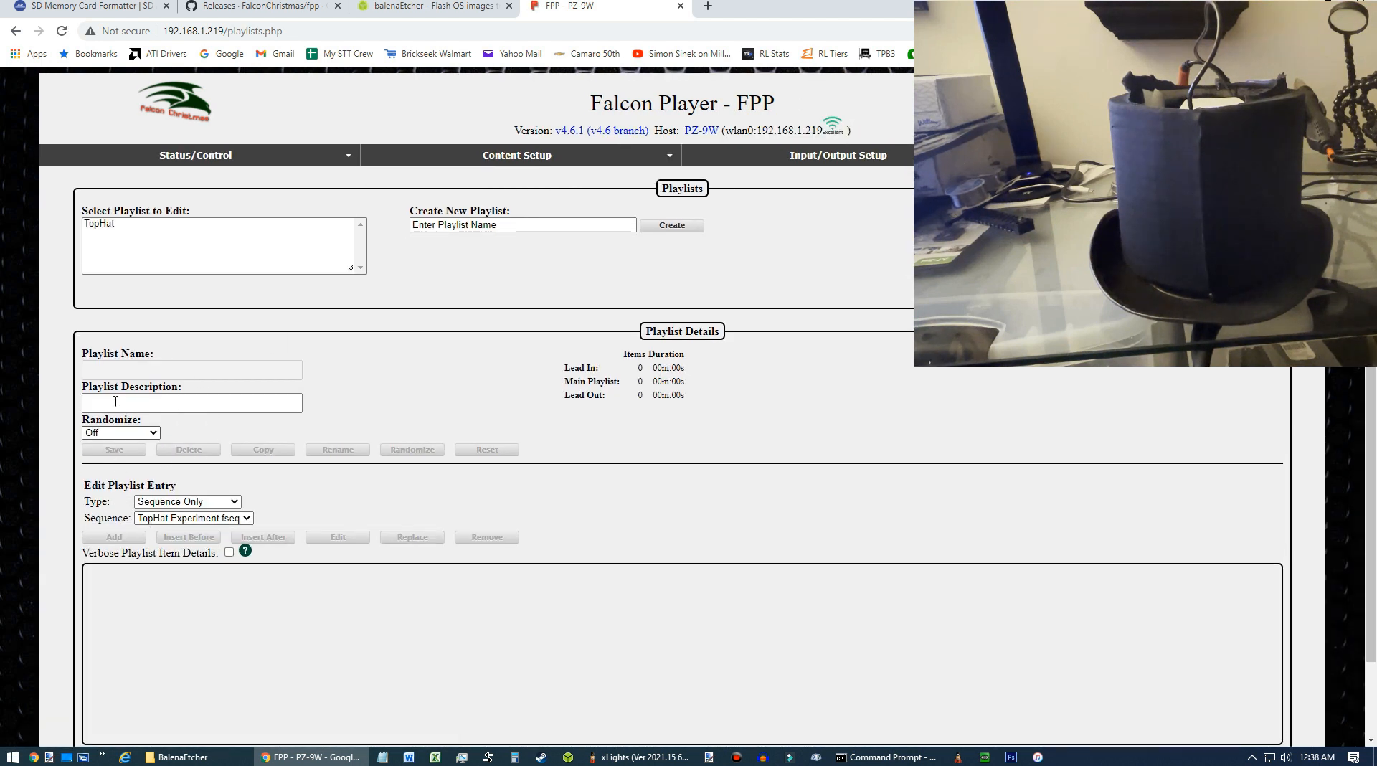
{"action": "left_click", "coordinate": [115, 224]}
{"action": "scroll", "coordinate": [172, 530], "scroll_direction": "down", "scroll_amount": 1}
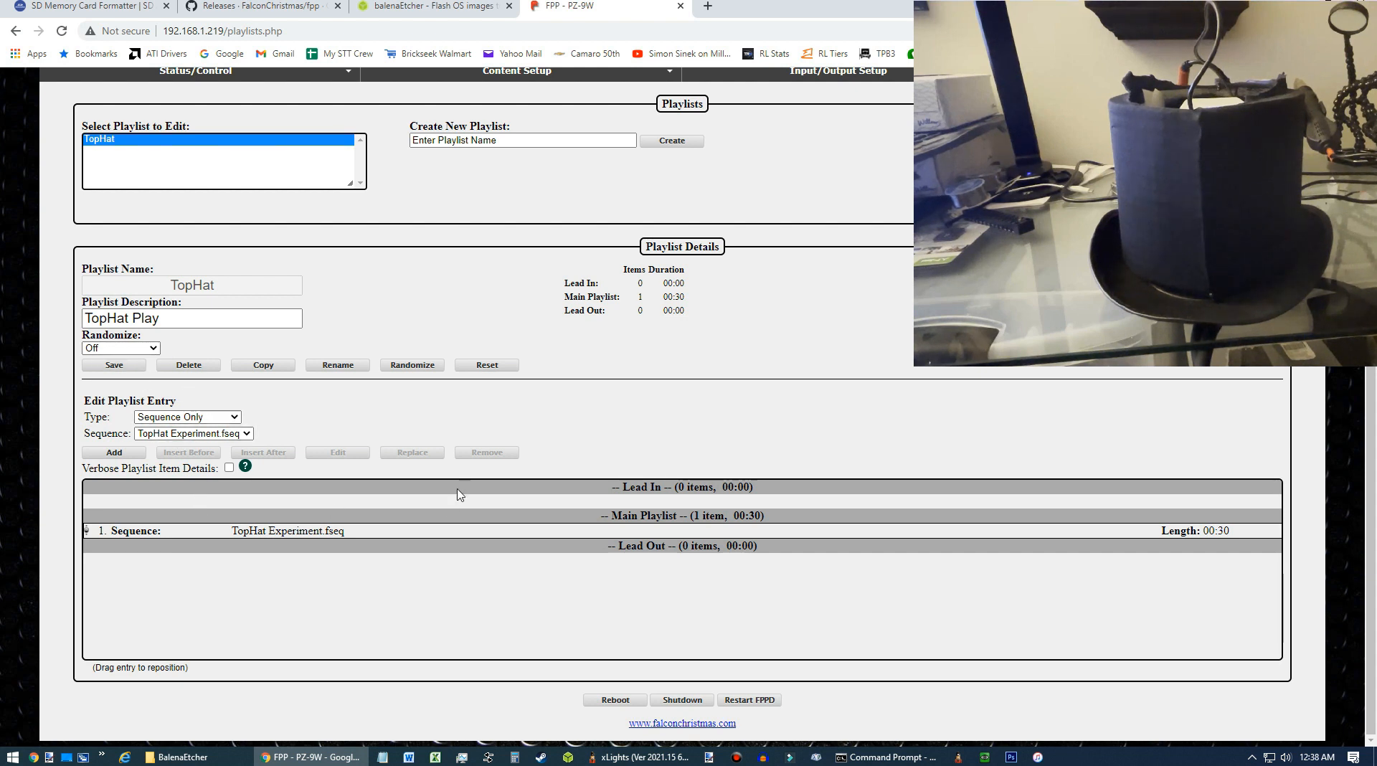
{"action": "scroll", "coordinate": [455, 430], "scroll_direction": "up", "scroll_amount": 2}
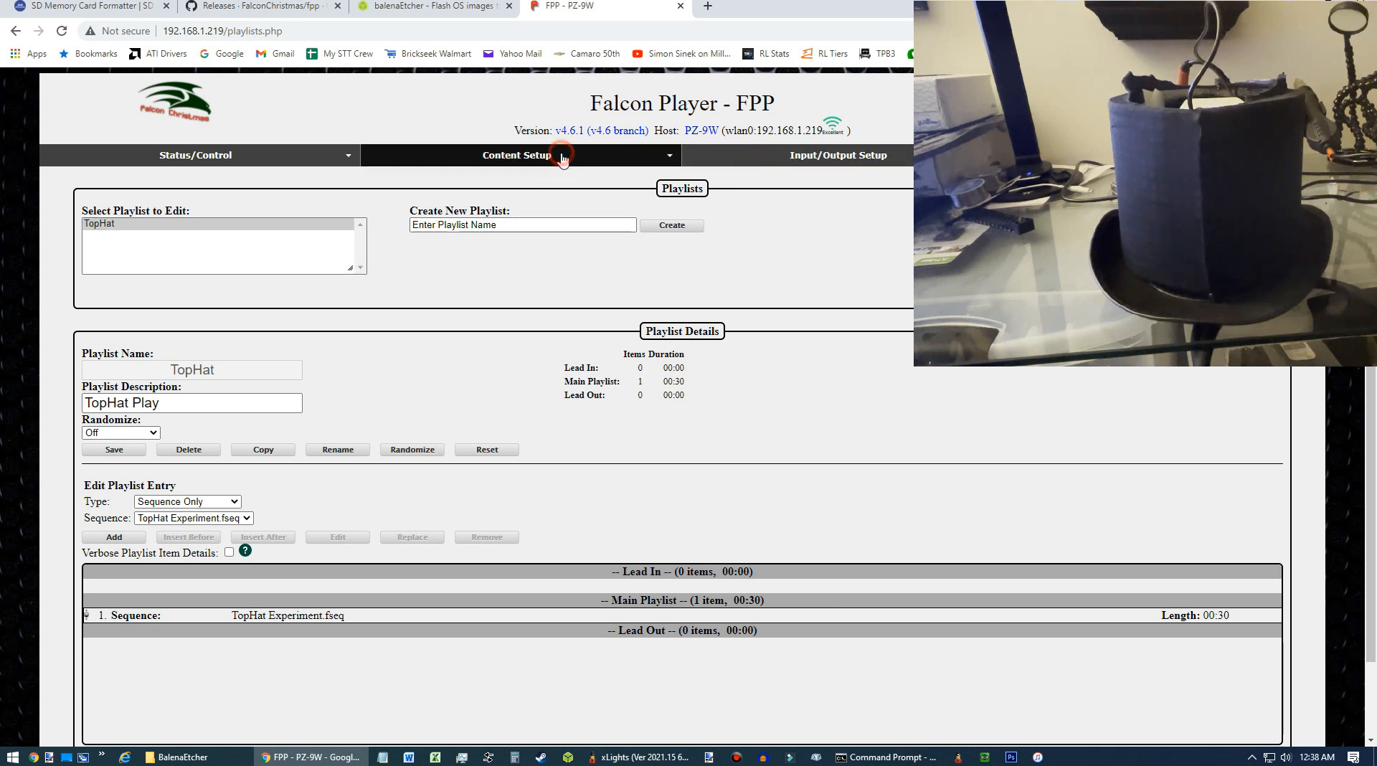
{"action": "mouse_move", "coordinate": [601, 161]}
{"action": "left_click", "coordinate": [430, 212]}
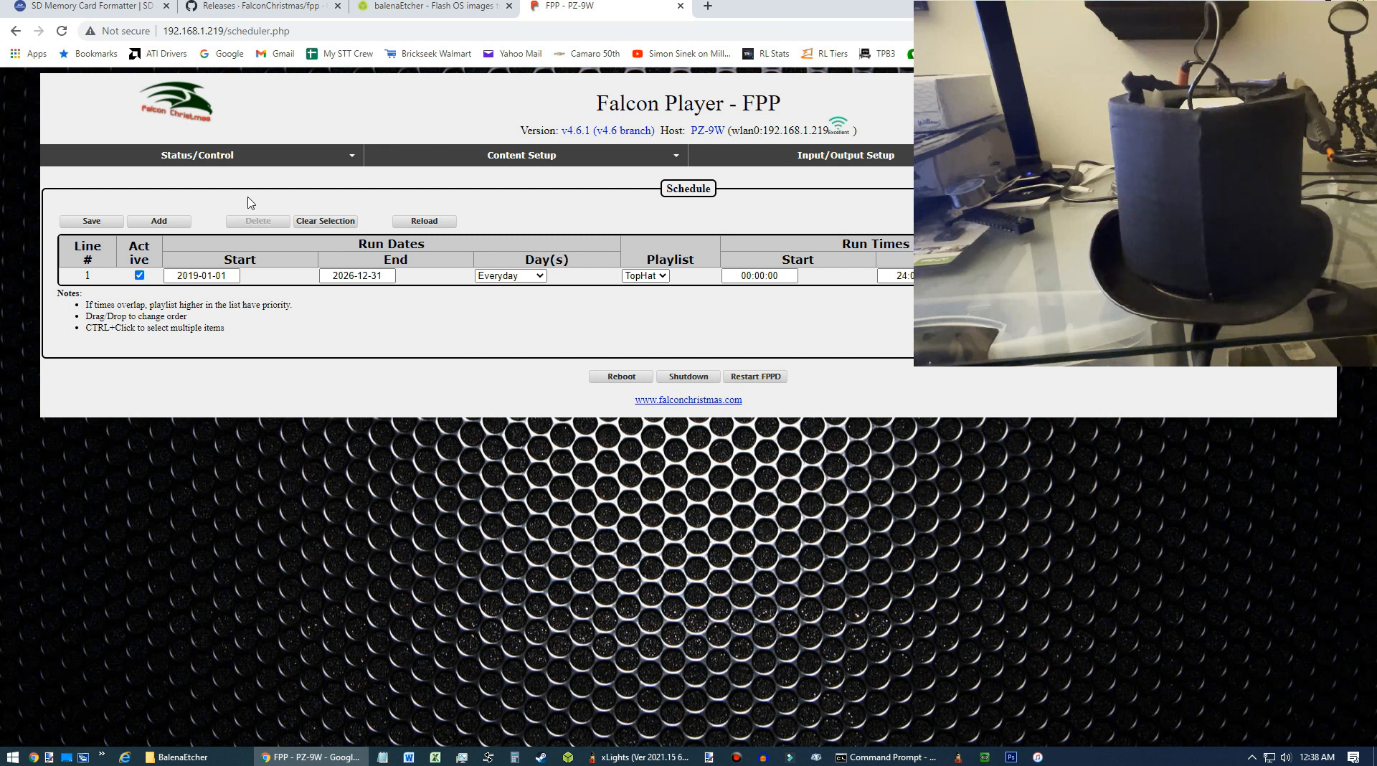
Switch the FPPD mode to Player (Standalone) on the status page.
{"action": "mouse_move", "coordinate": [213, 153]}
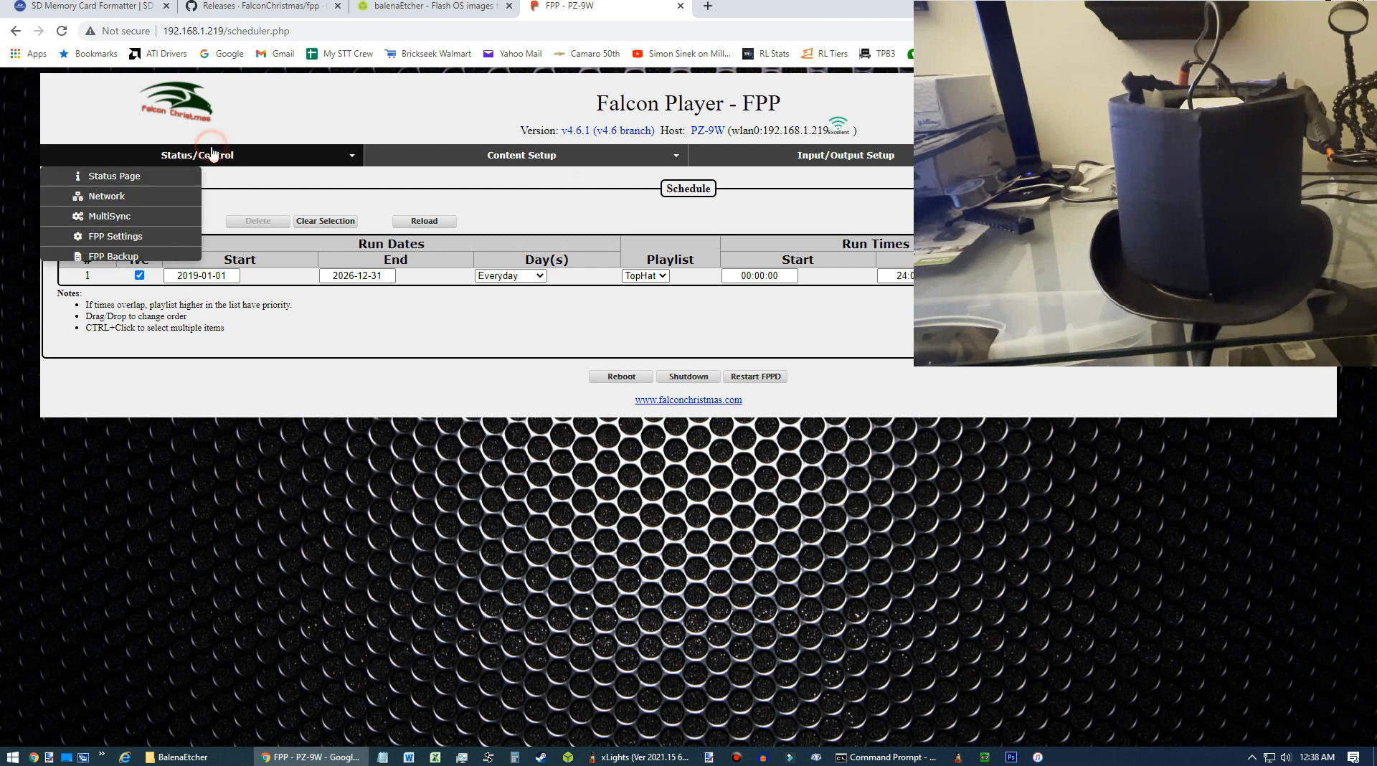
{"action": "left_click", "coordinate": [123, 175]}
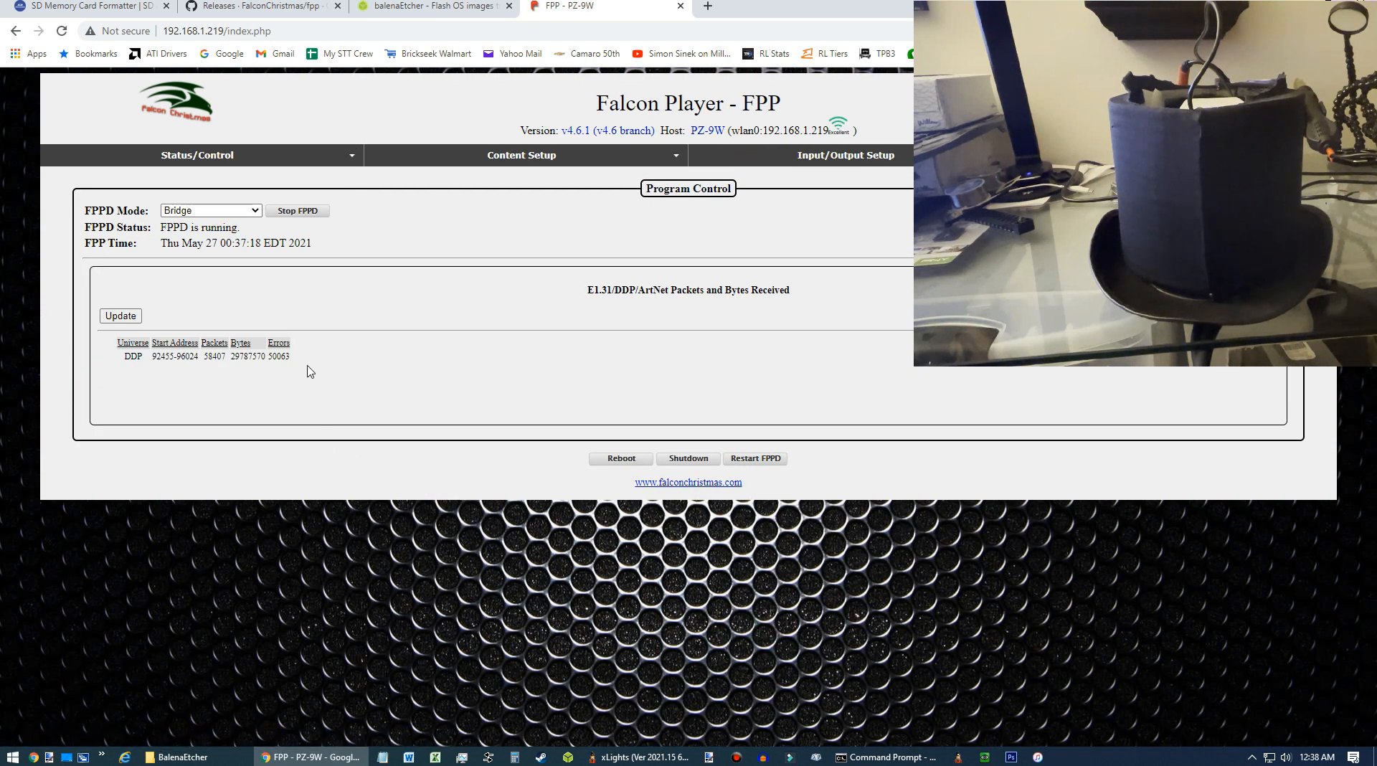
{"action": "left_click", "coordinate": [247, 210]}
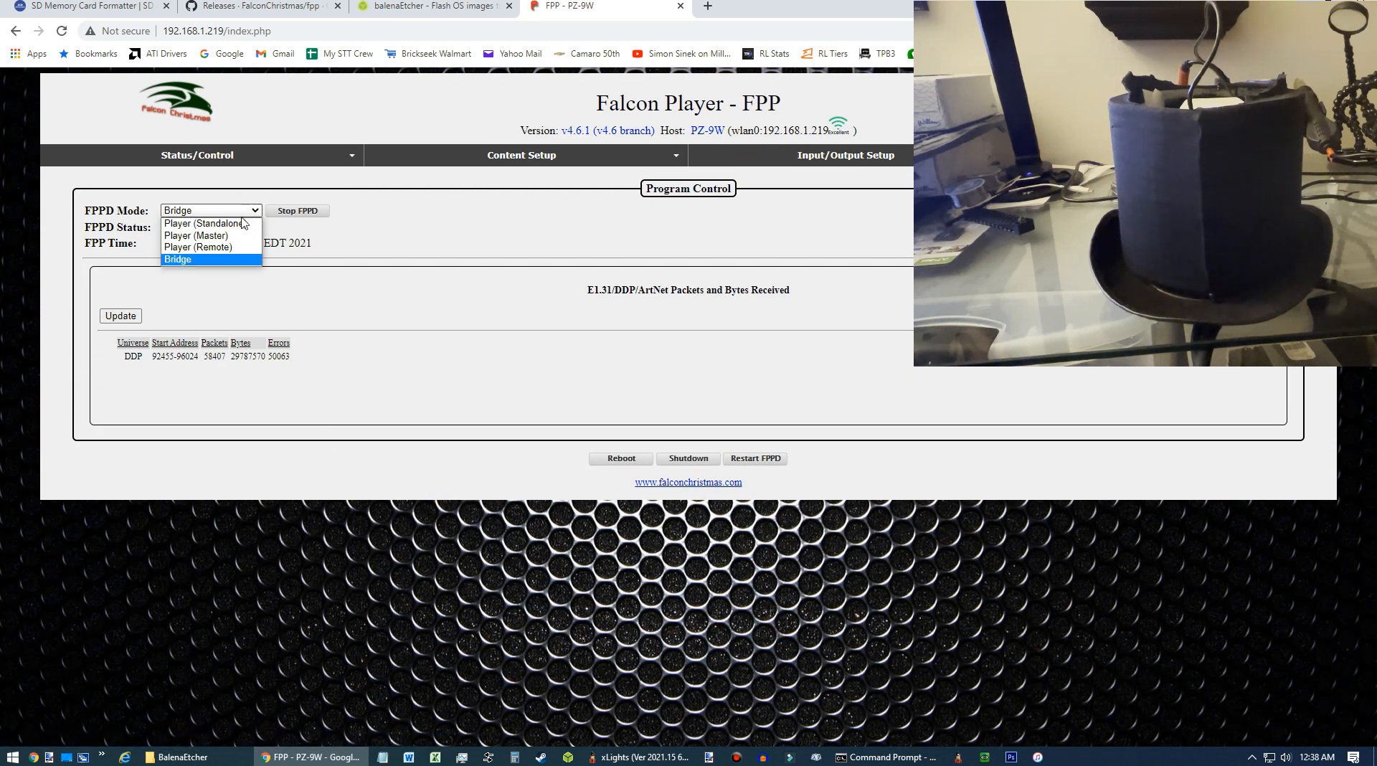
{"action": "left_click", "coordinate": [241, 224]}
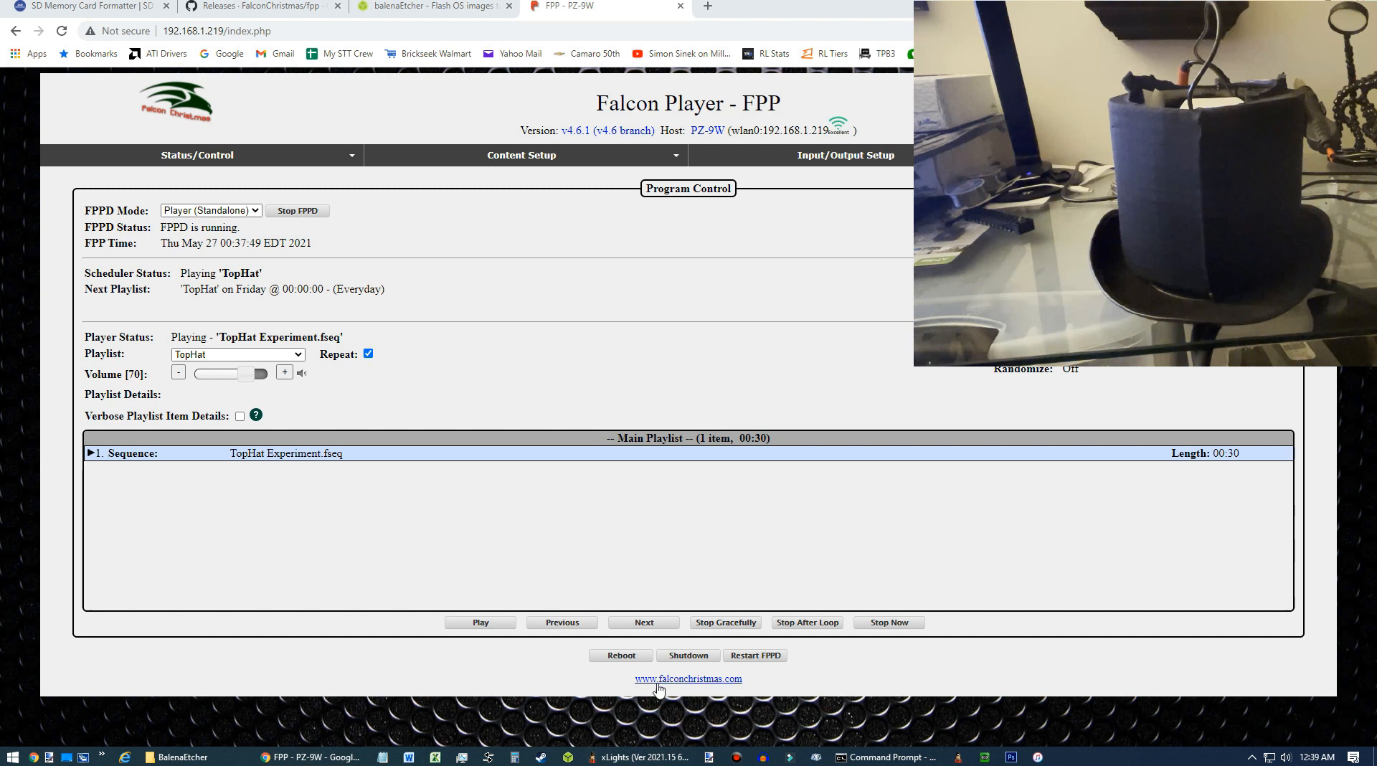
Switch to xLights and inspect the TopHat Experiment sequence's effects in the Sequencer.
{"action": "left_click", "coordinate": [641, 757]}
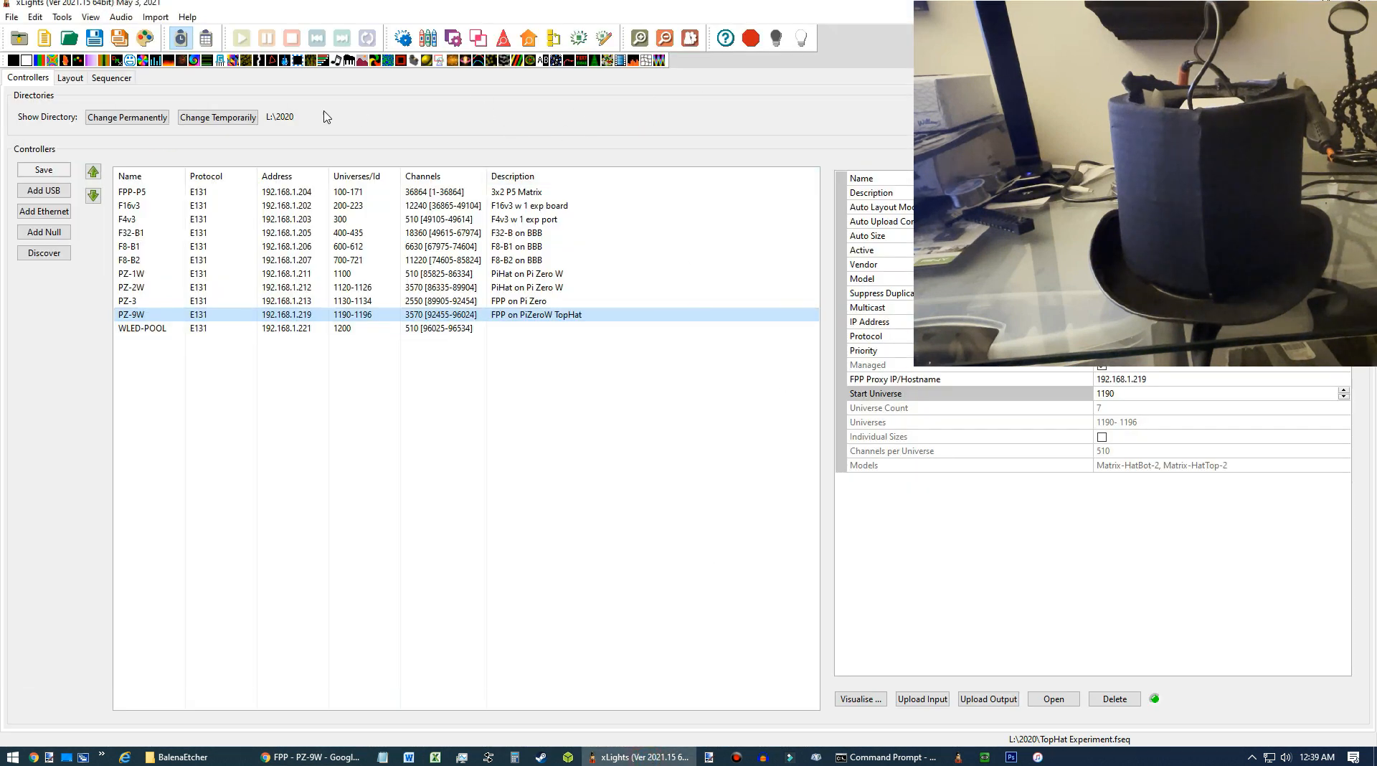
{"action": "left_click", "coordinate": [115, 78]}
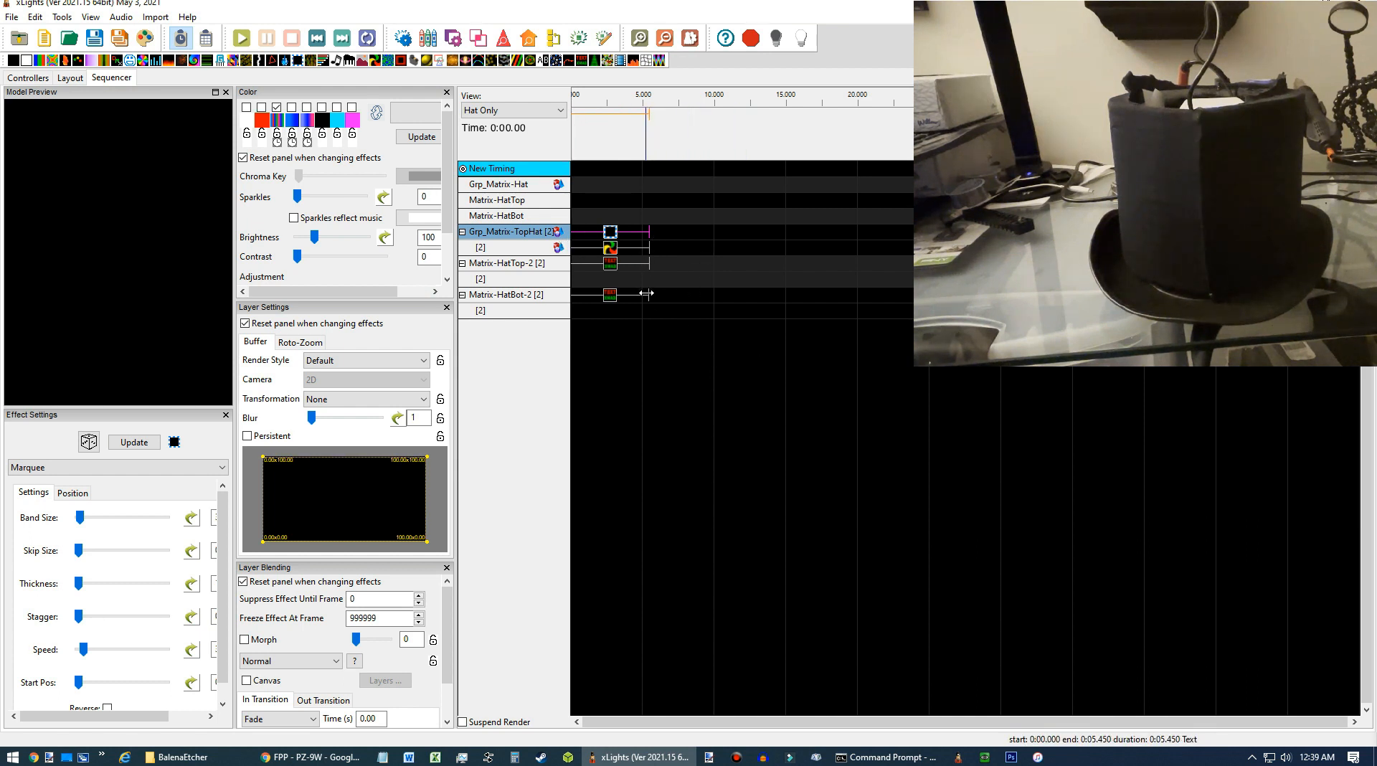
{"action": "left_click", "coordinate": [609, 234]}
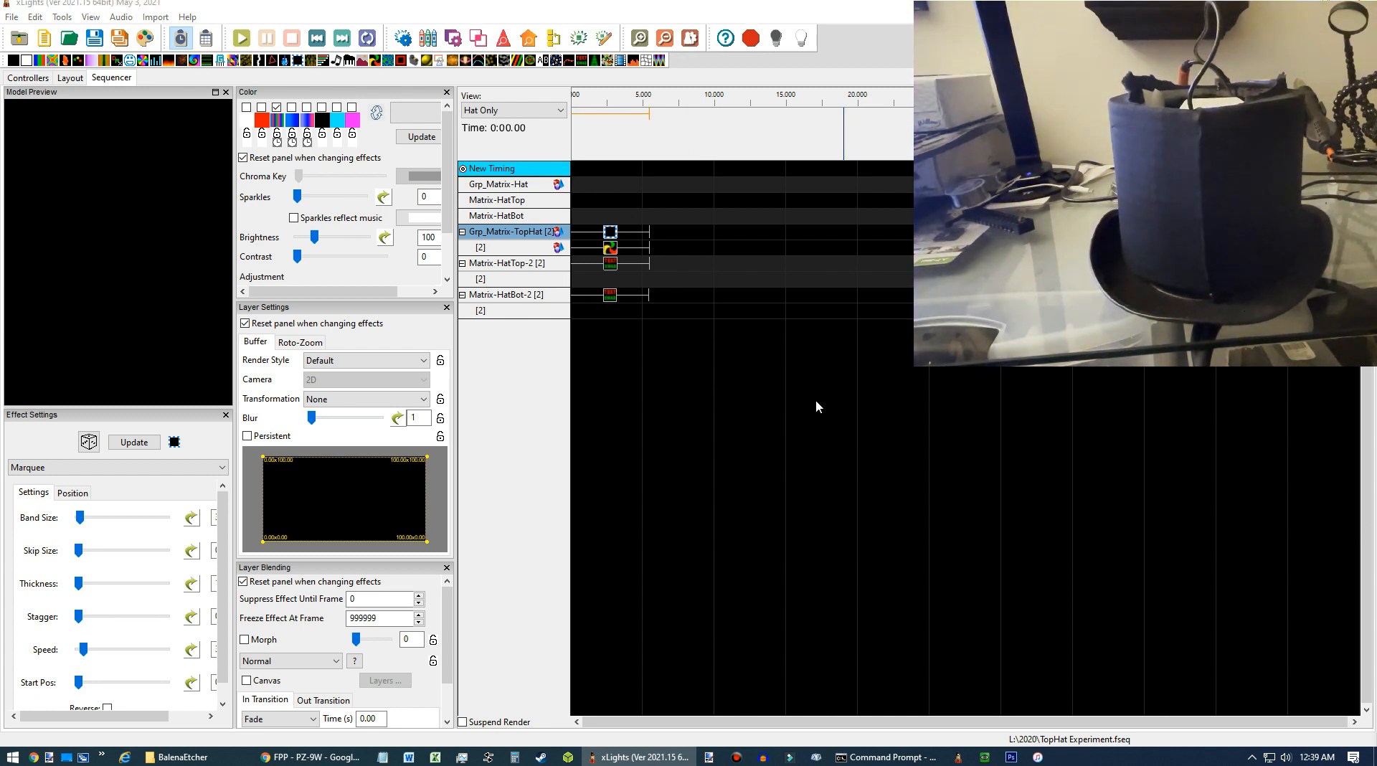
{"action": "left_click", "coordinate": [312, 757]}
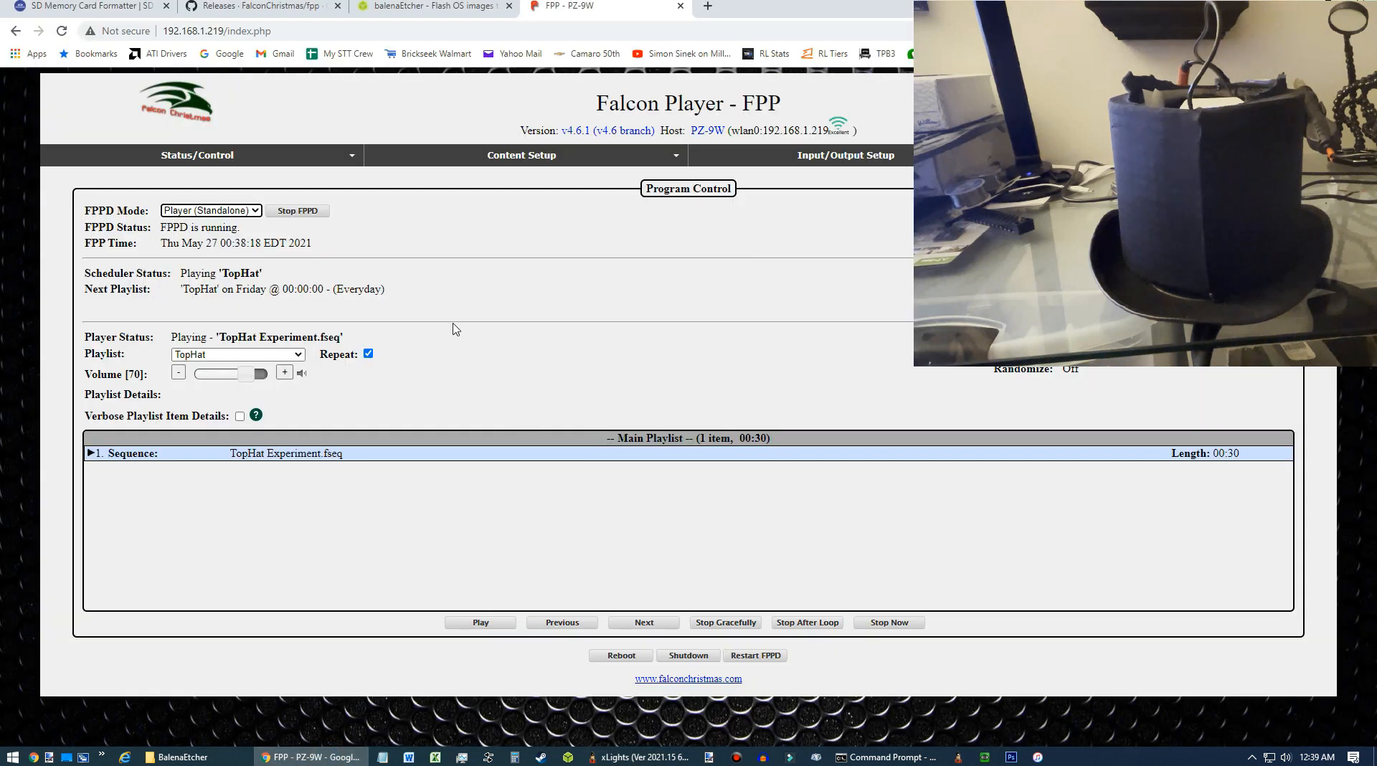
{"action": "left_click", "coordinate": [254, 211]}
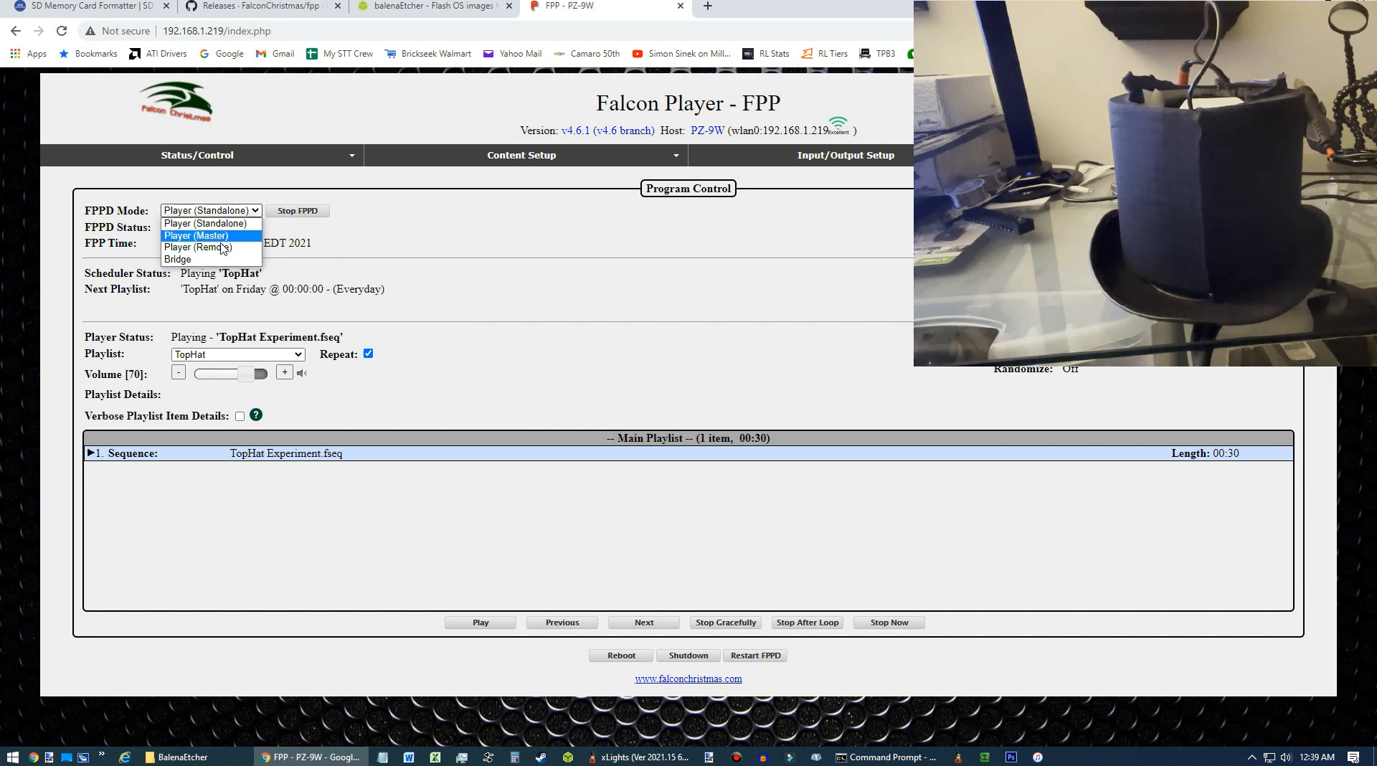
{"action": "left_click", "coordinate": [416, 242]}
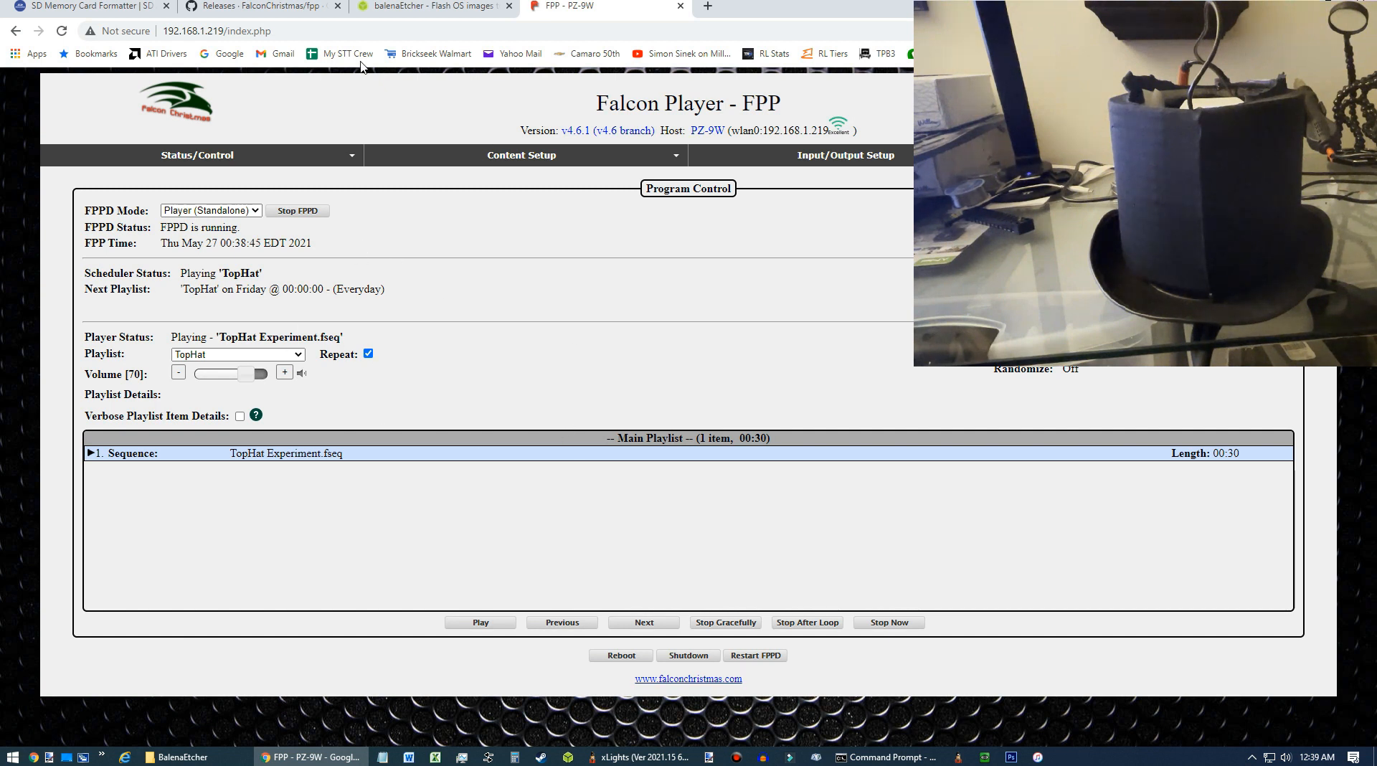
Switch to xLights and open the recent sequence ACDC Thunderstruck.xsq.
{"action": "left_click", "coordinate": [608, 757]}
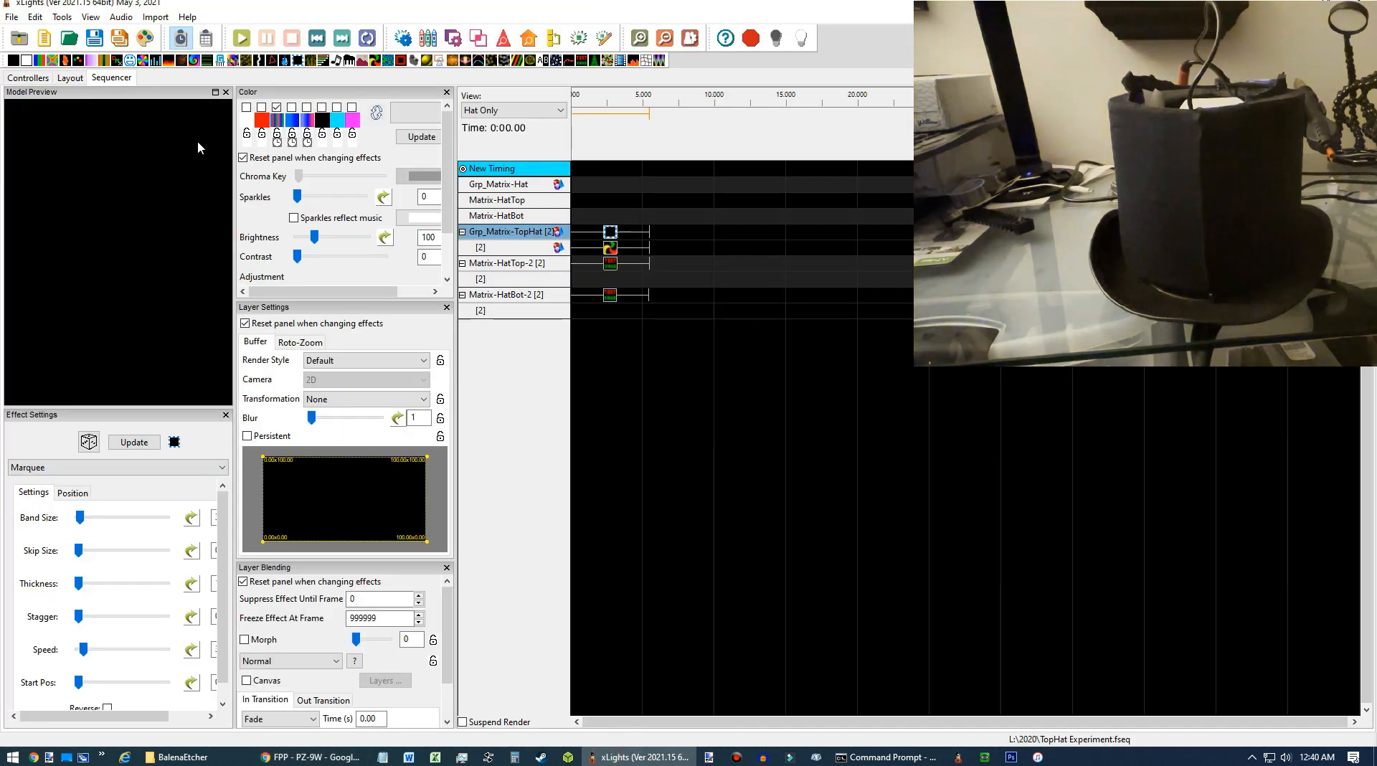
{"action": "left_click", "coordinate": [12, 17]}
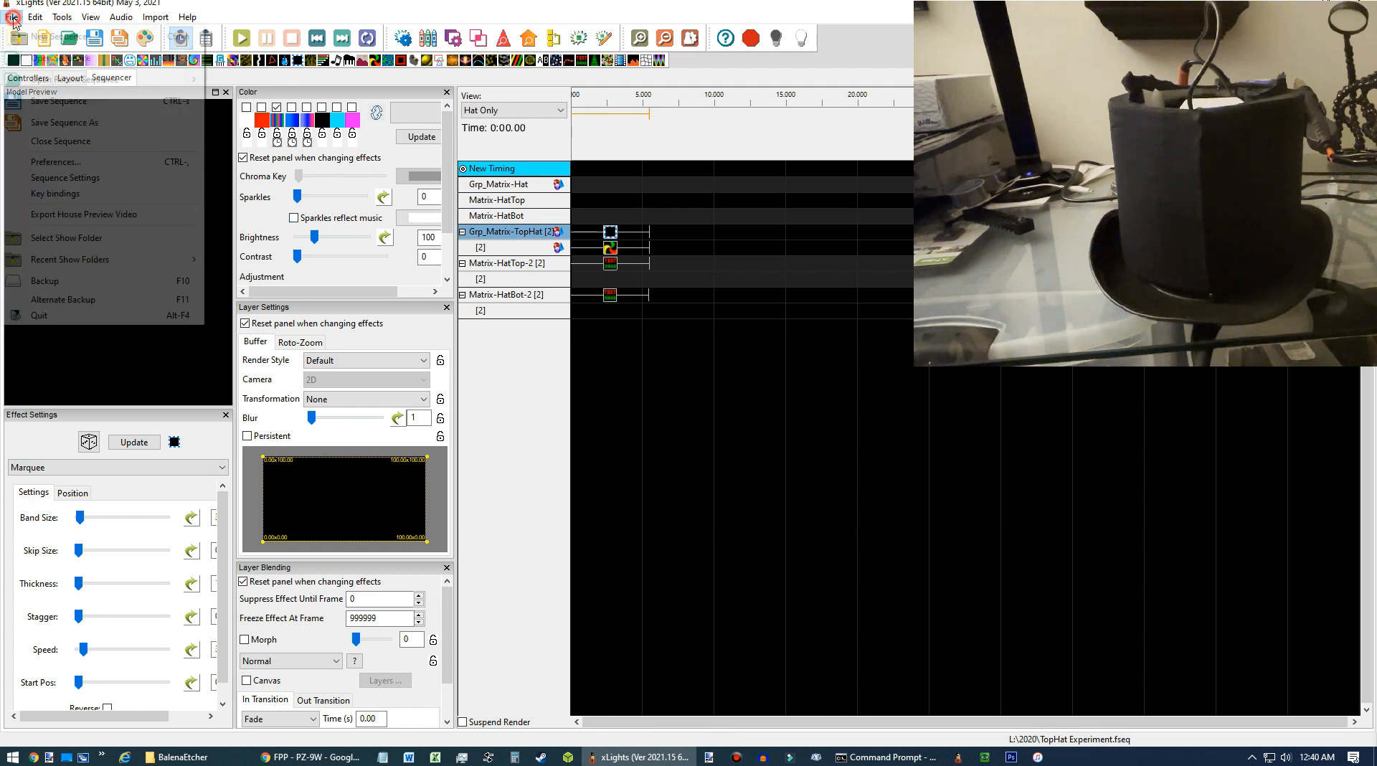
{"action": "mouse_move", "coordinate": [164, 80]}
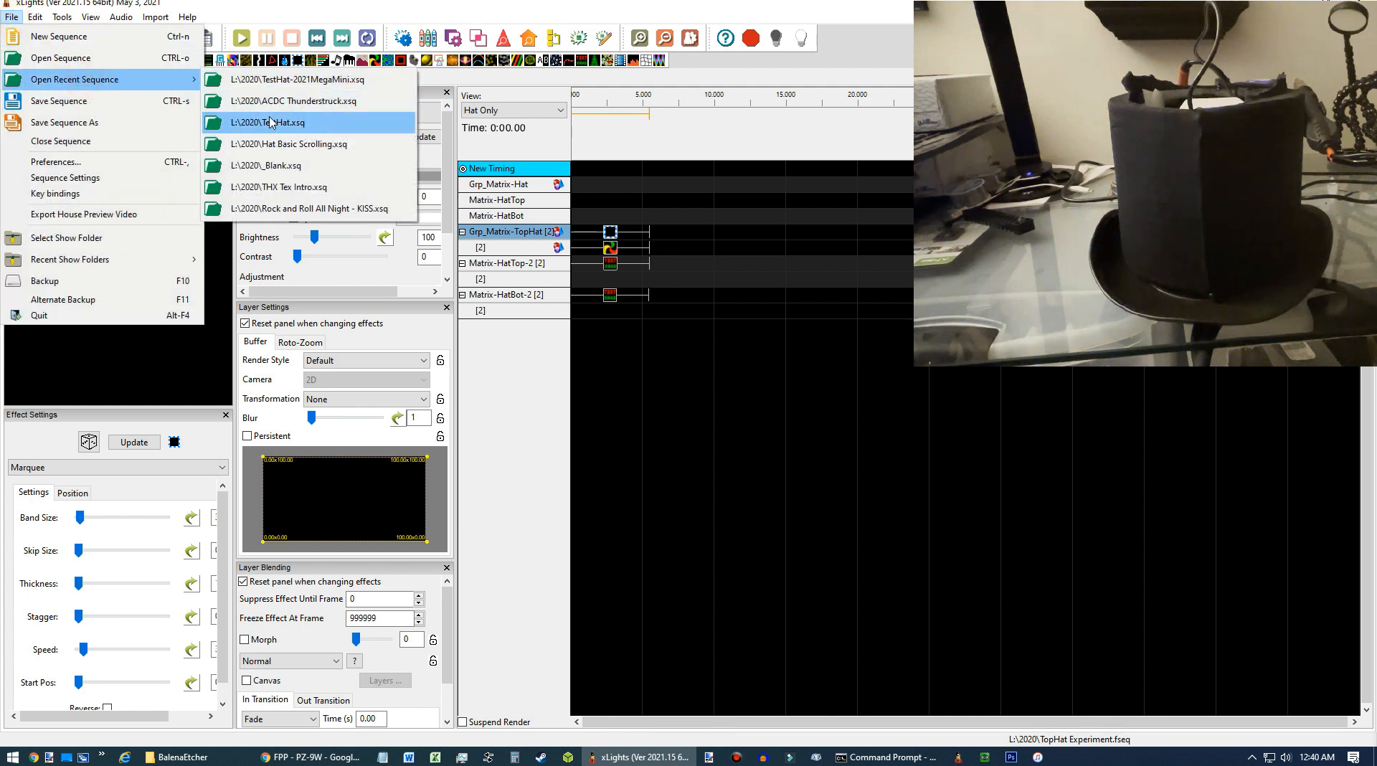
{"action": "left_click", "coordinate": [314, 105]}
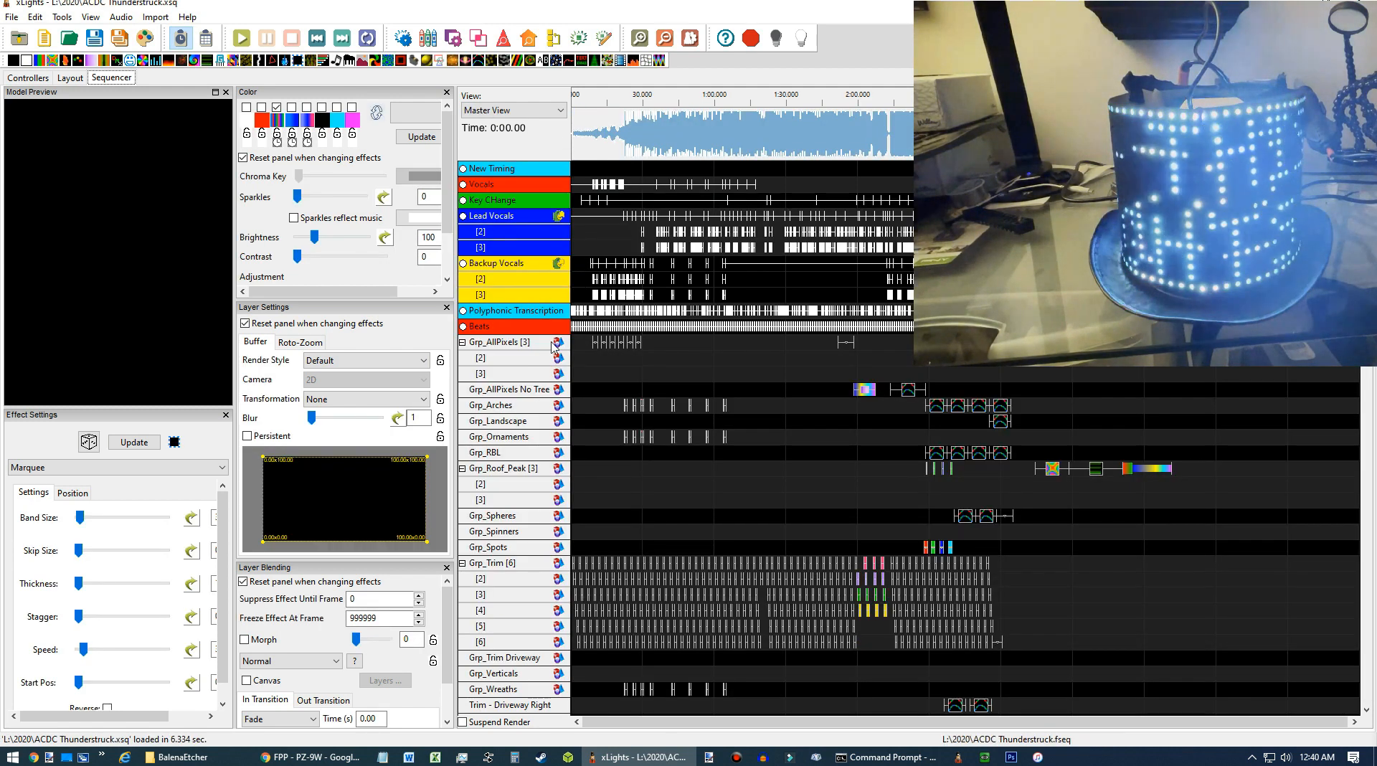
Switch the sequencer view to Hat Only and select the Grp_Matrix-Hat row.
{"action": "left_click", "coordinate": [537, 111]}
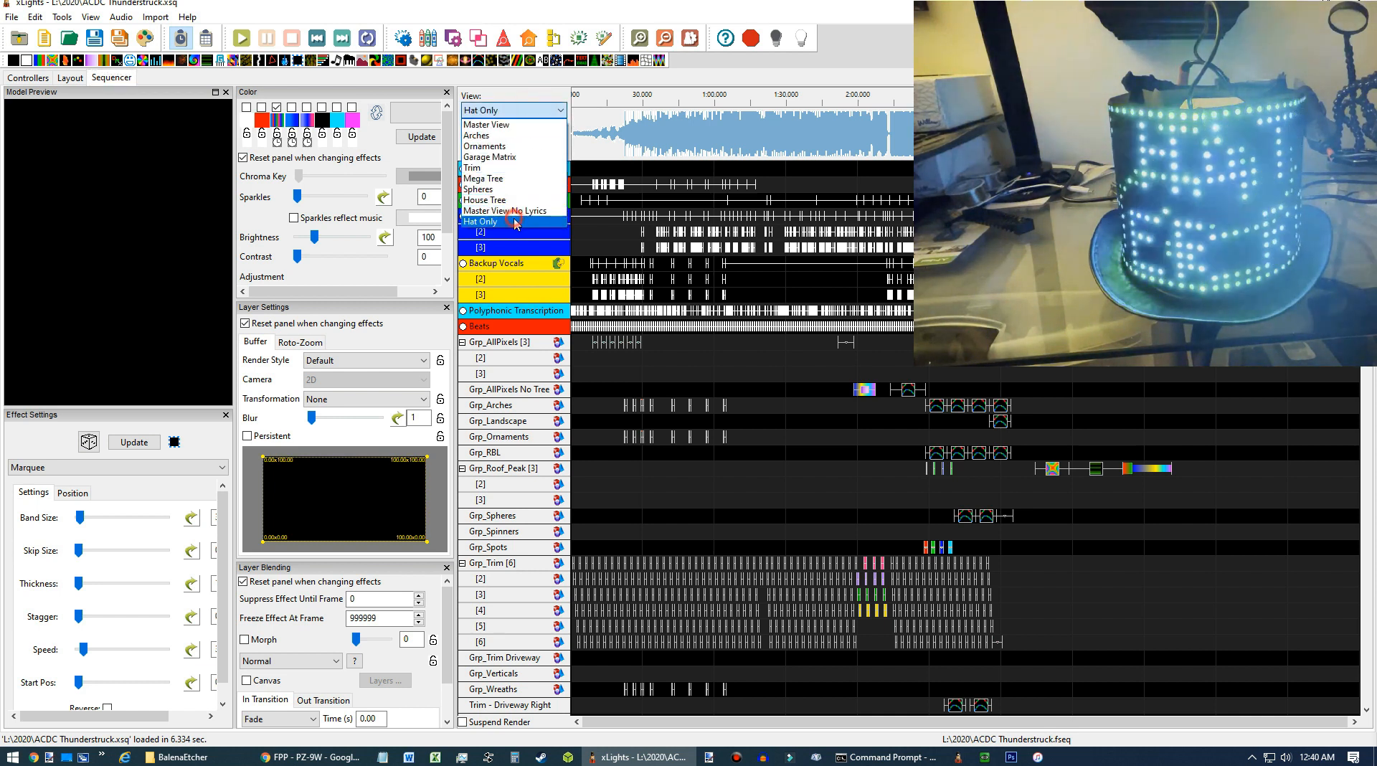
{"action": "left_click", "coordinate": [485, 185]}
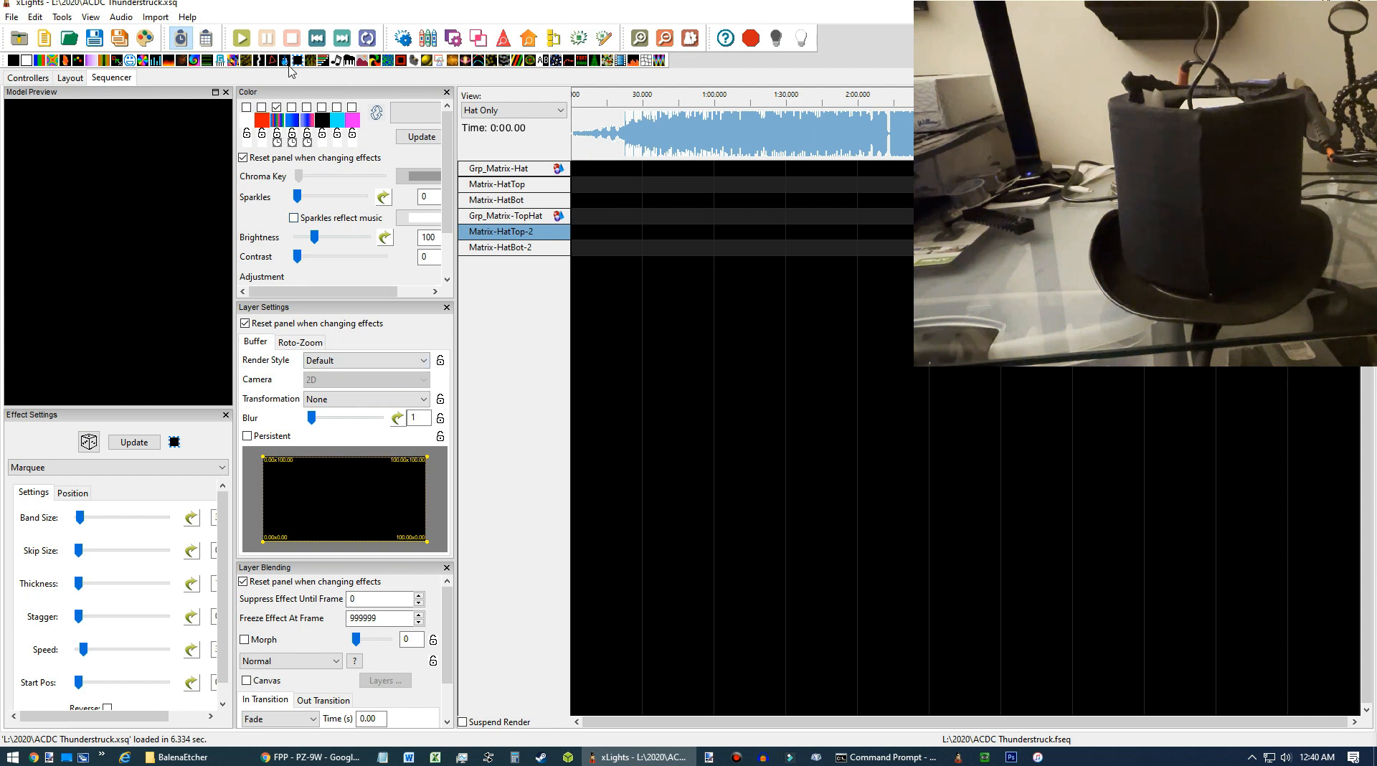
{"action": "left_click_drag", "start_coordinate": [291, 61], "coordinate": [575, 176]}
{"action": "scroll", "coordinate": [581, 202], "scroll_direction": "up", "scroll_amount": 10}
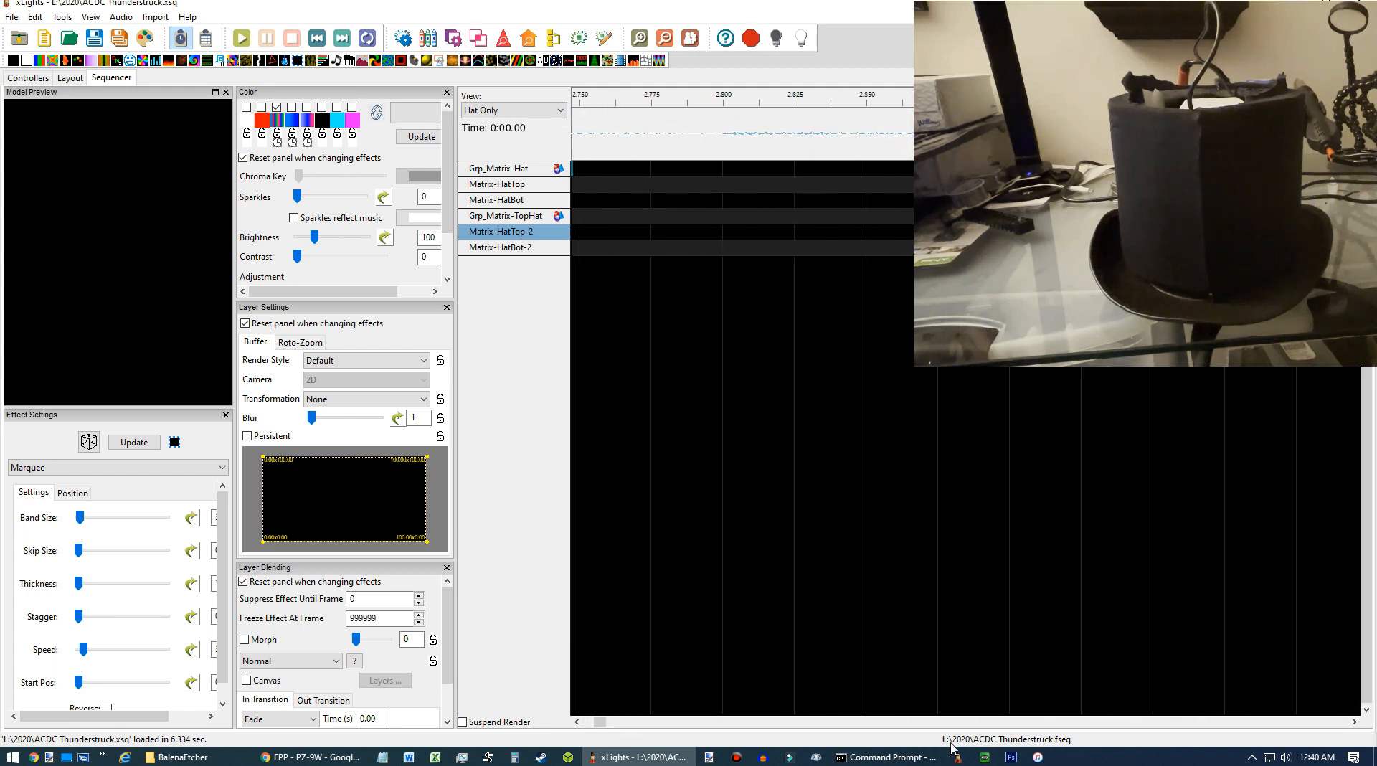
{"action": "left_click_drag", "start_coordinate": [601, 721], "coordinate": [589, 721]}
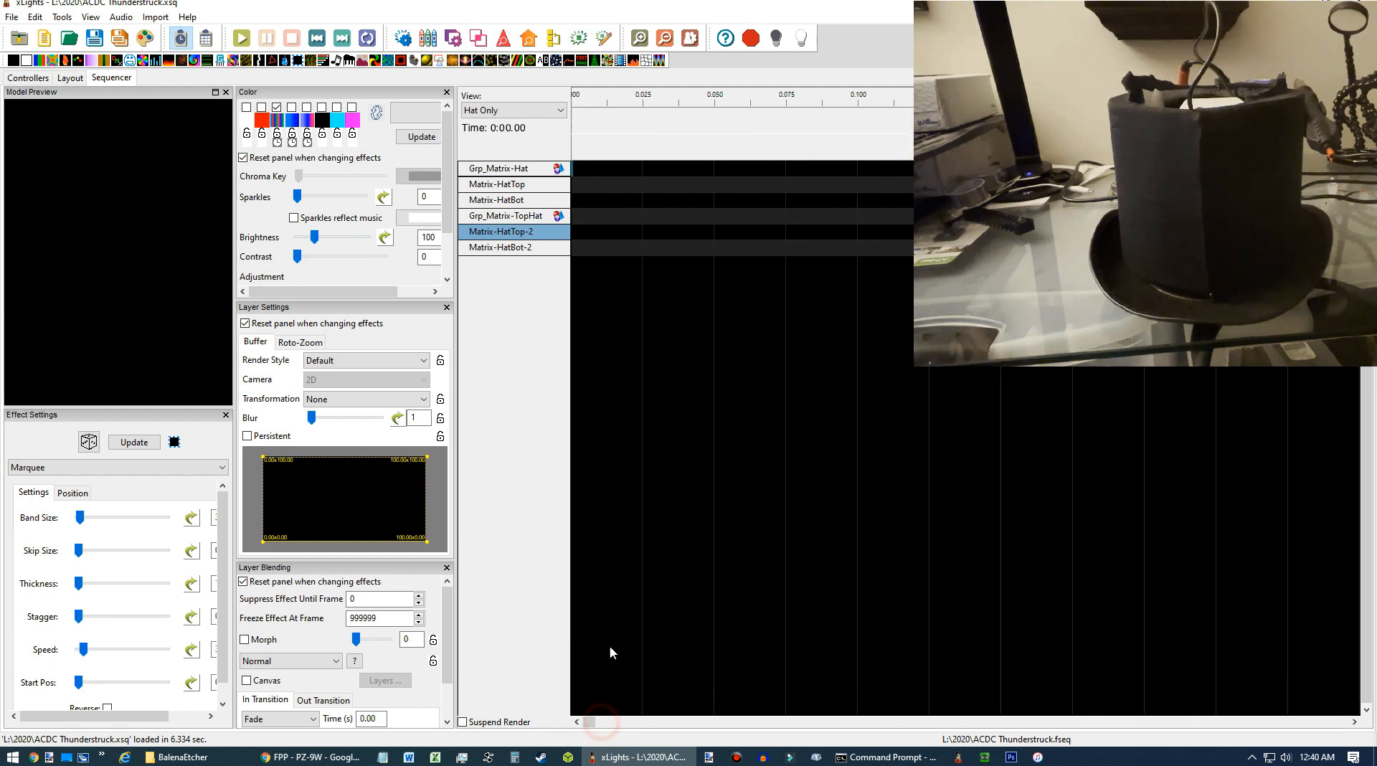
{"action": "double_click", "coordinate": [573, 172]}
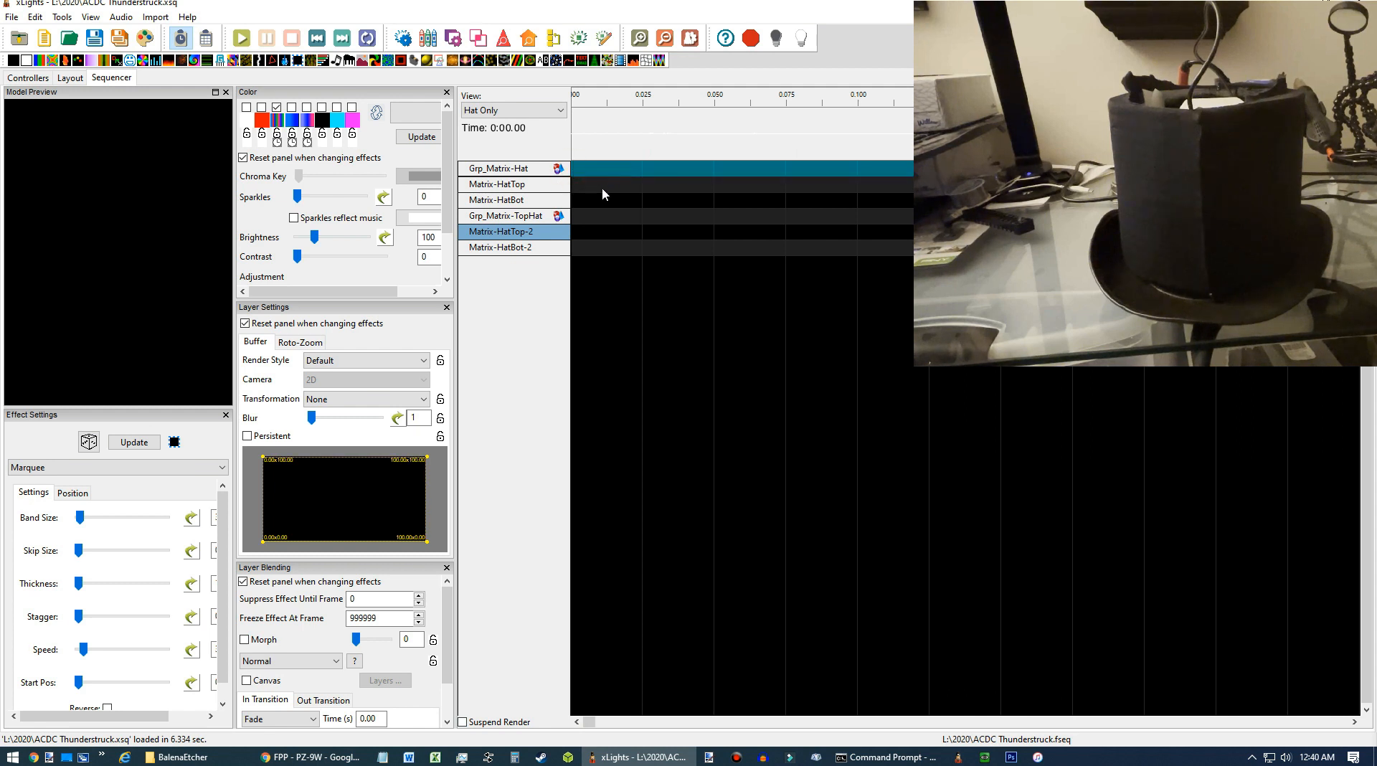
{"action": "double_click", "coordinate": [599, 188]}
{"action": "left_click", "coordinate": [597, 171]}
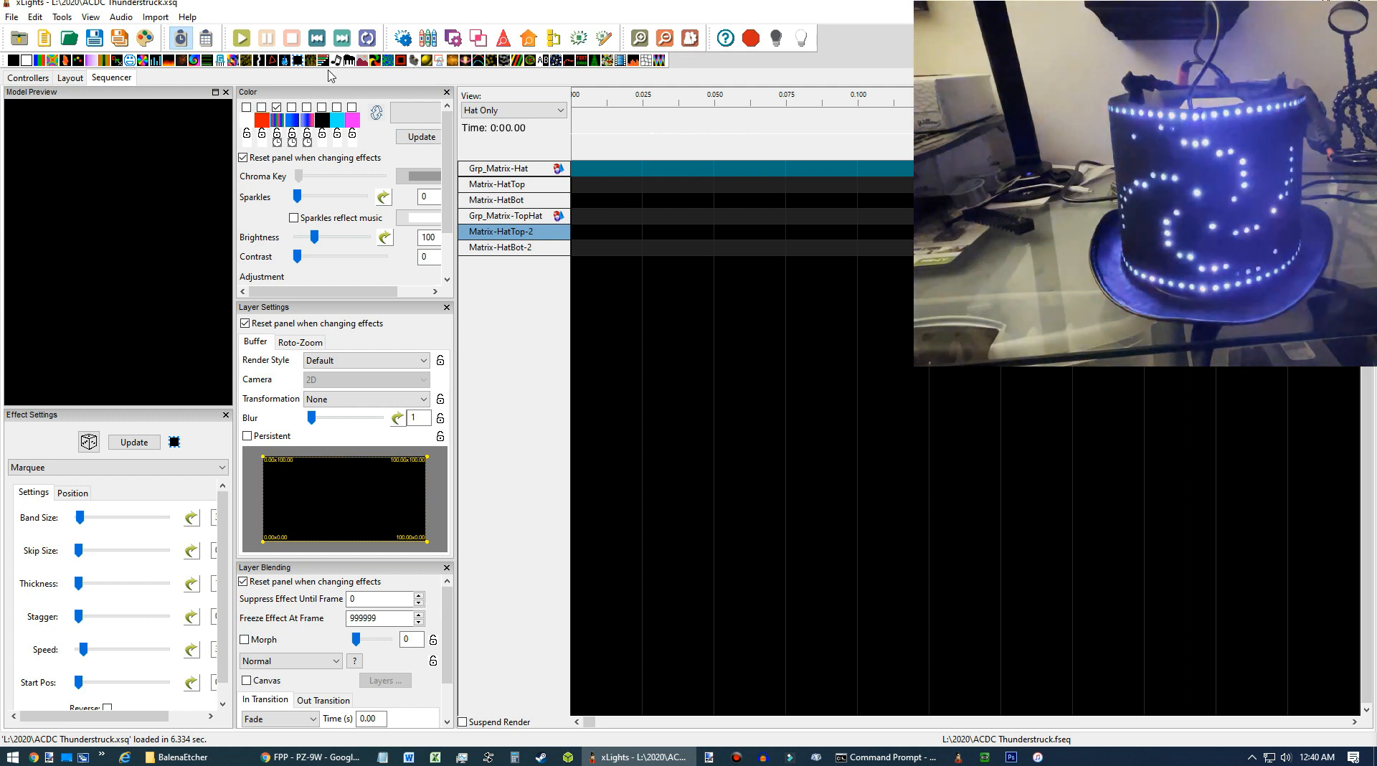
Add a Marquee effect to Grp_Matrix-TopHat from the start, extended to about 1.65 seconds.
{"action": "left_click_drag", "start_coordinate": [298, 63], "coordinate": [584, 216]}
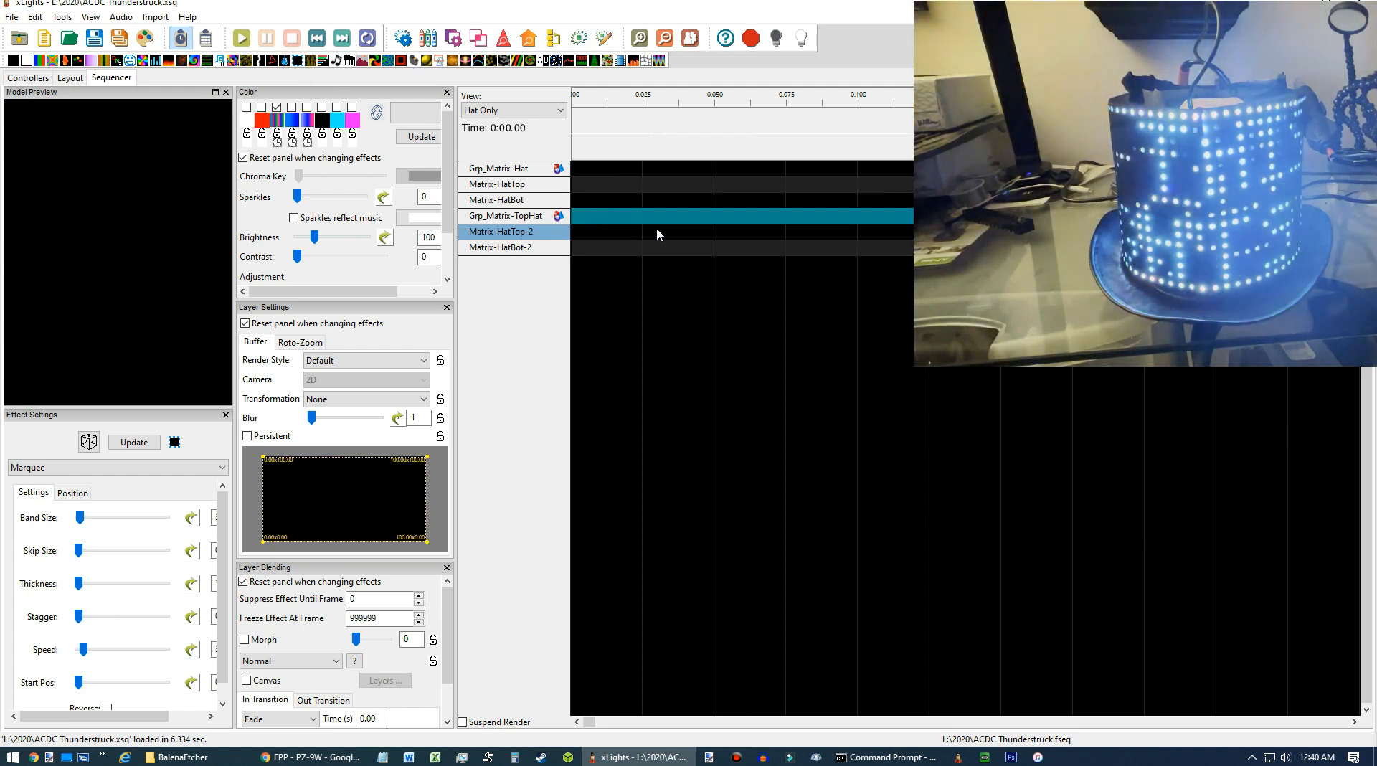
{"action": "scroll", "coordinate": [647, 237], "scroll_direction": "down", "scroll_amount": 2}
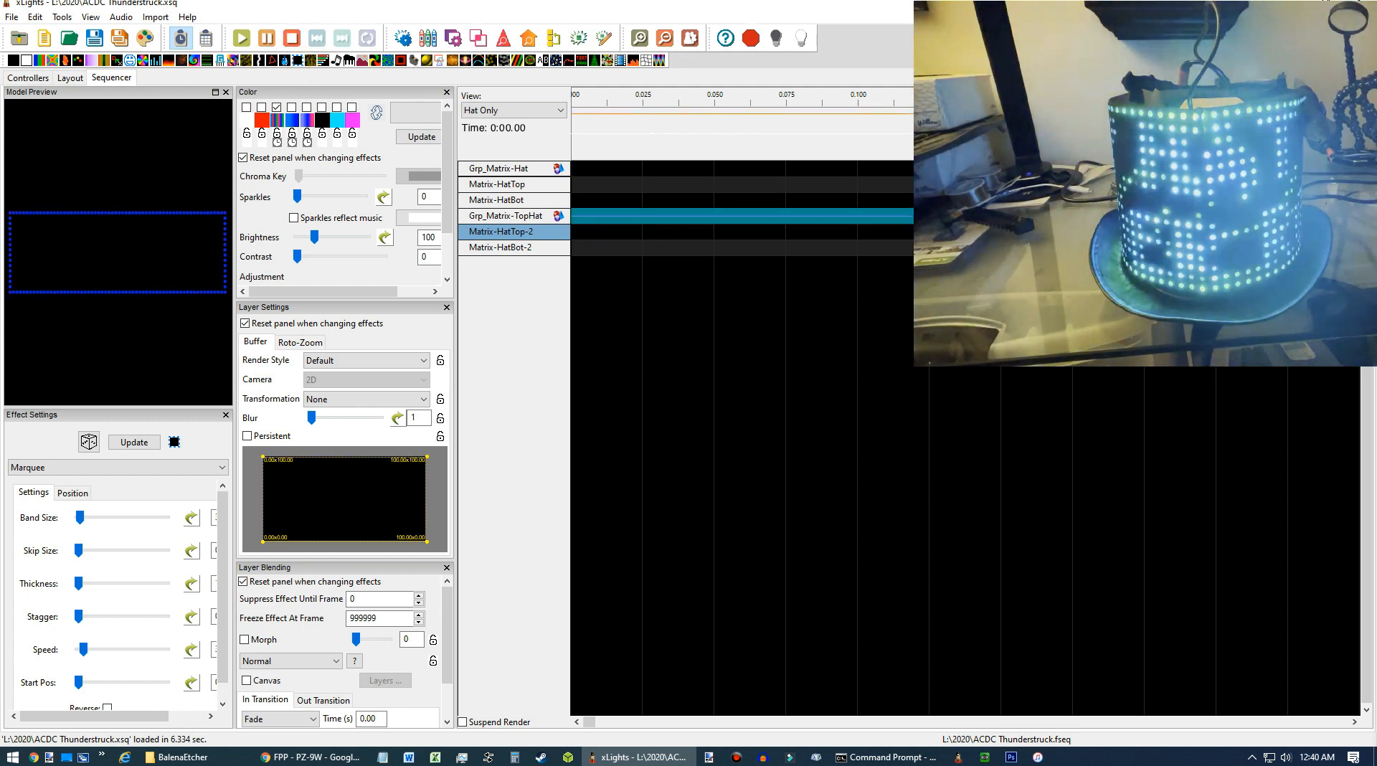
{"action": "scroll", "coordinate": [643, 216], "scroll_direction": "down", "scroll_amount": 2}
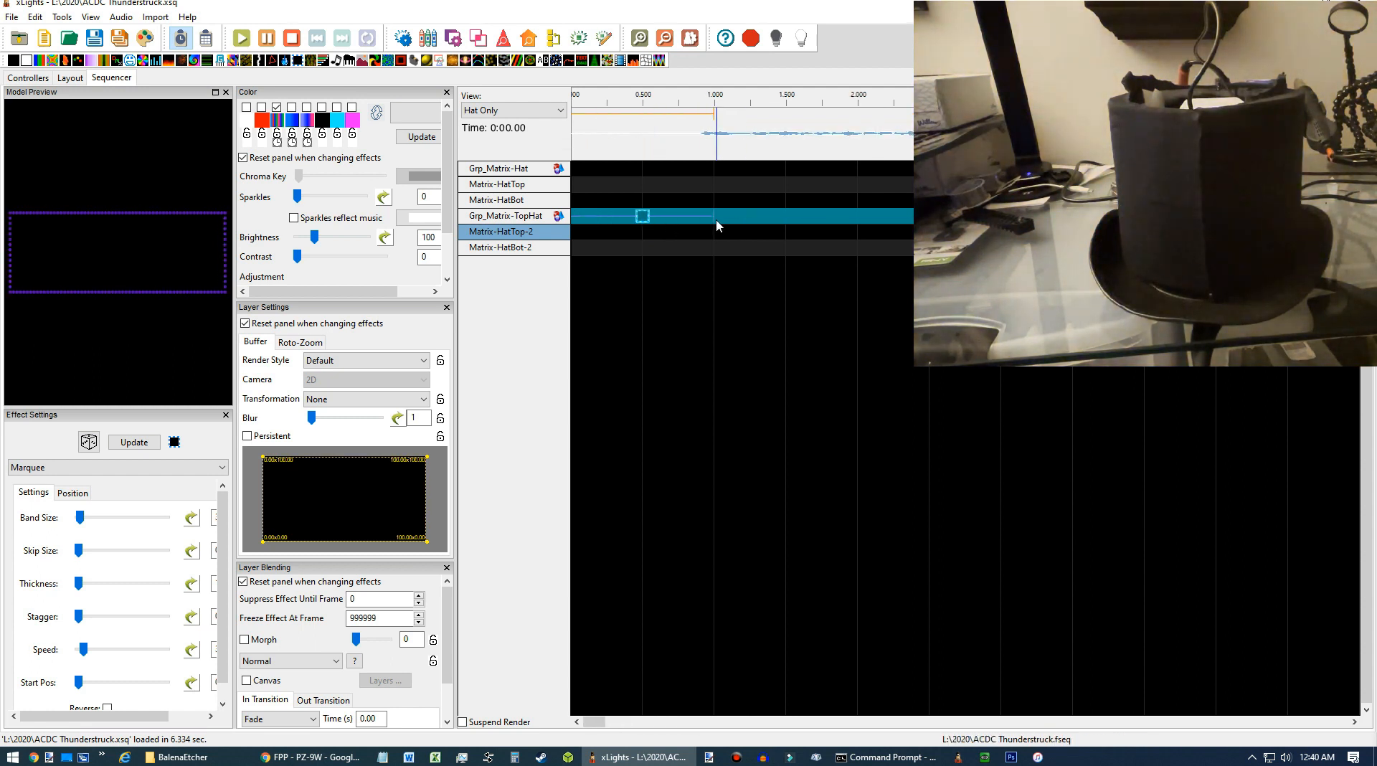
{"action": "left_click_drag", "start_coordinate": [714, 216], "coordinate": [807, 222]}
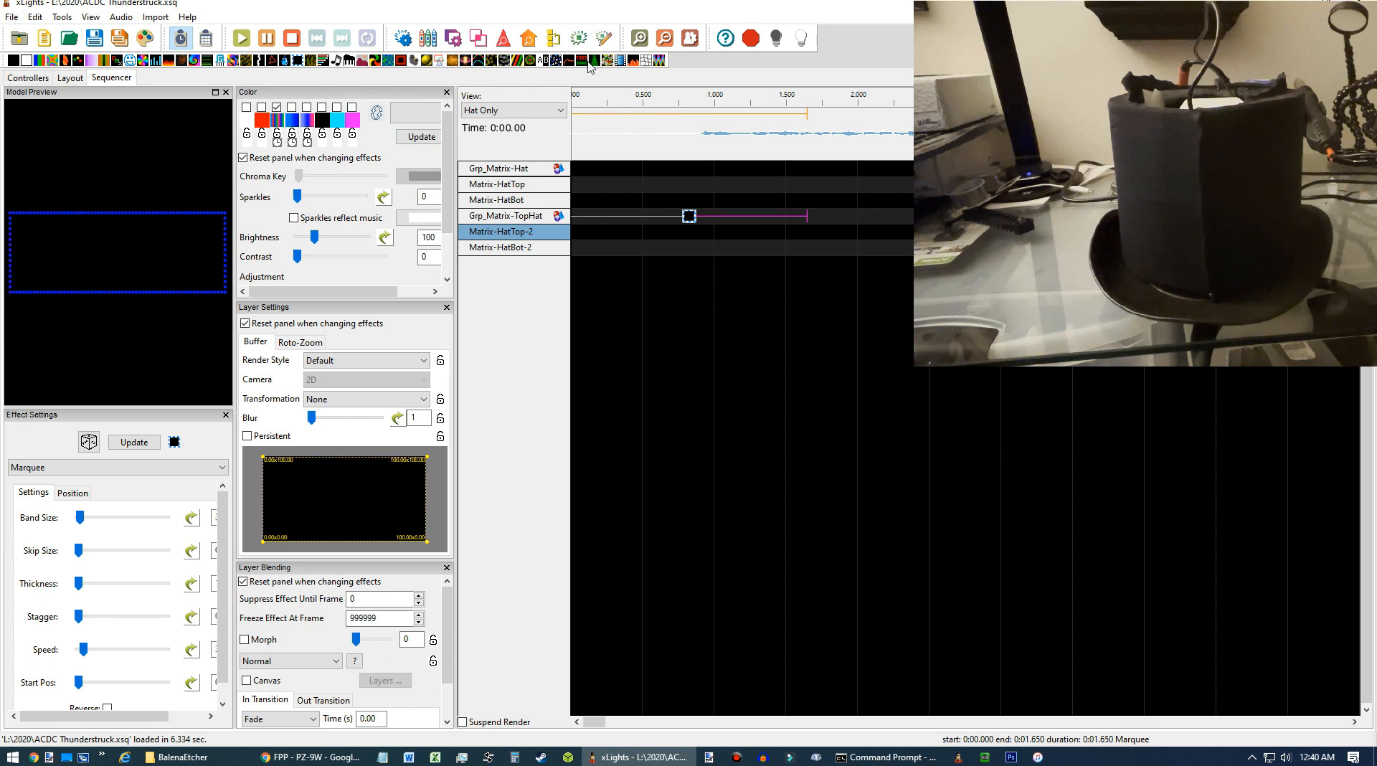
Add a Text effect on Matrix-HatTop-2 with the text LIKE US ON FACEBOOK.
{"action": "left_click_drag", "start_coordinate": [600, 61], "coordinate": [604, 231]}
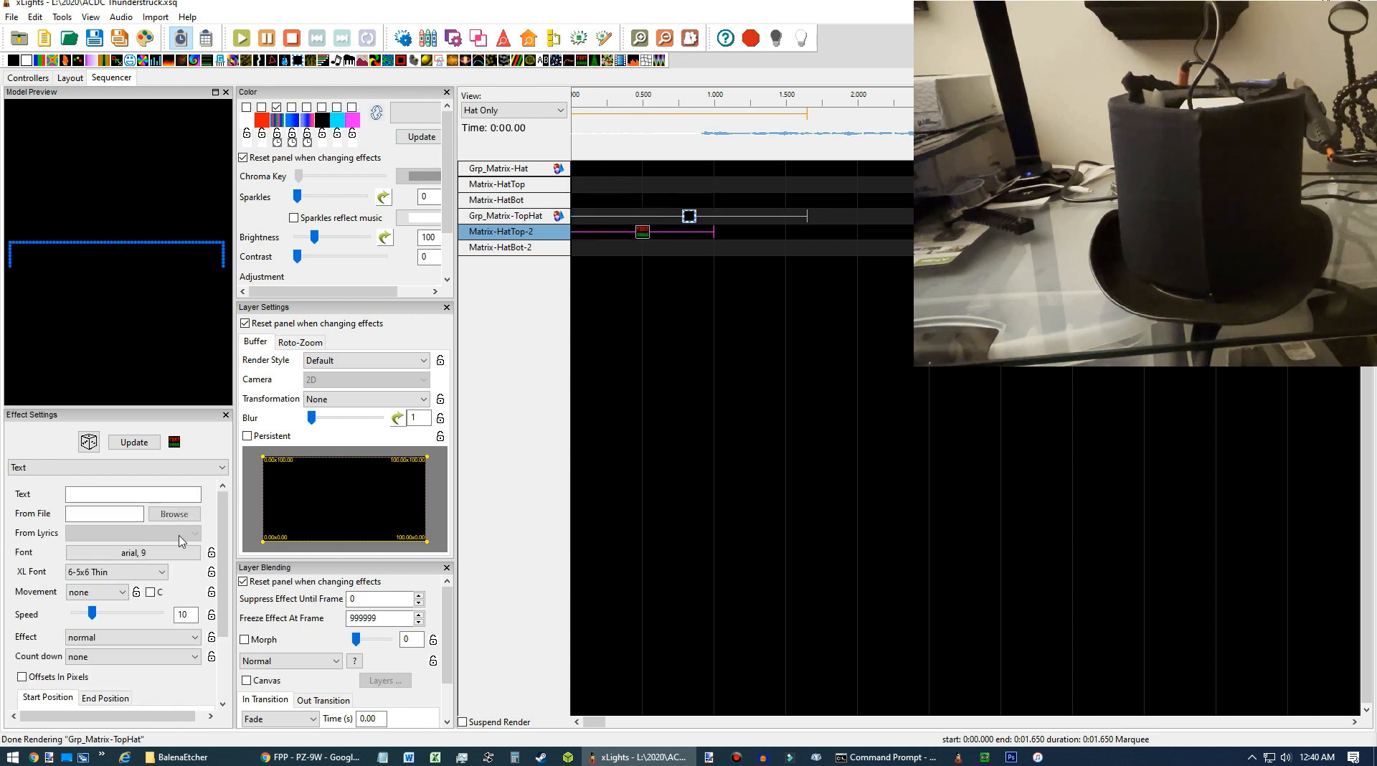
{"action": "left_click", "coordinate": [138, 494]}
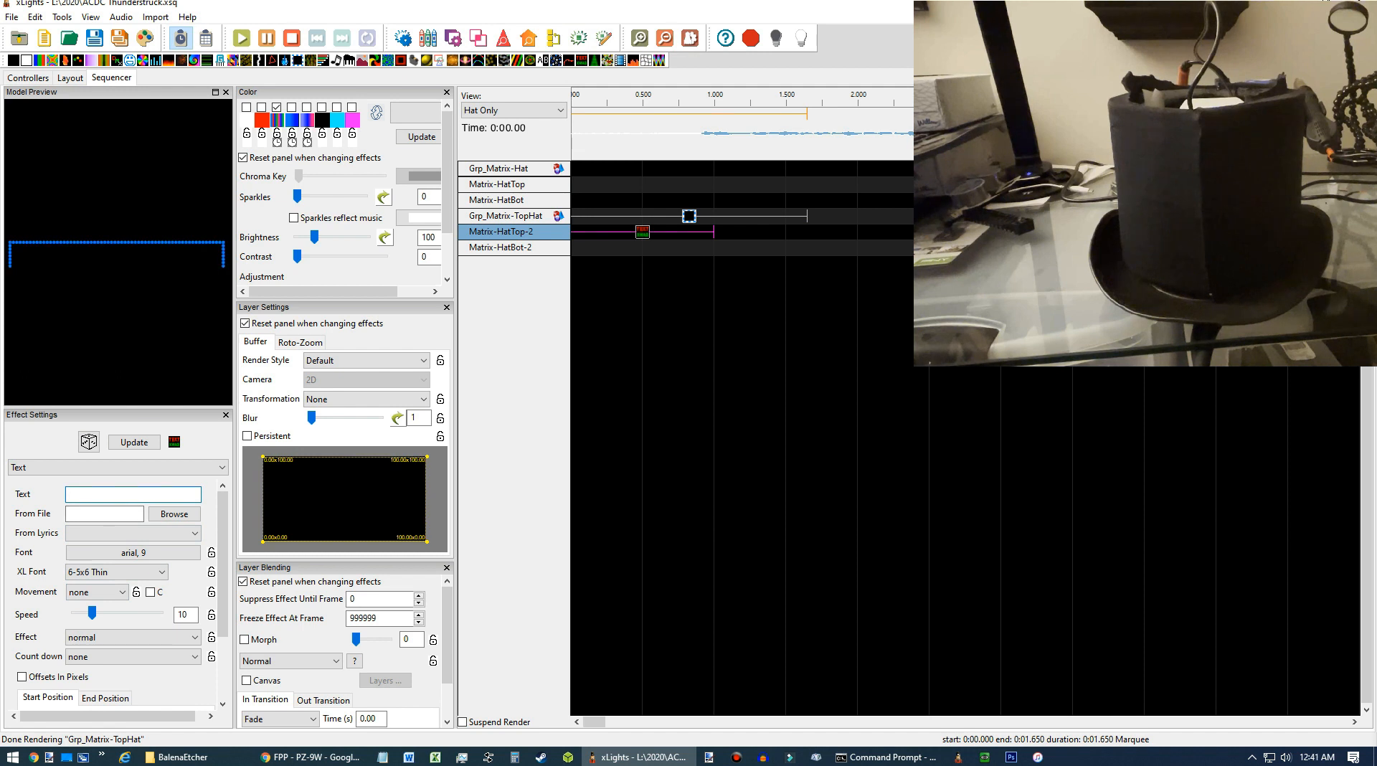
{"action": "type", "text": "LIKE US ON FACEBOOK"}
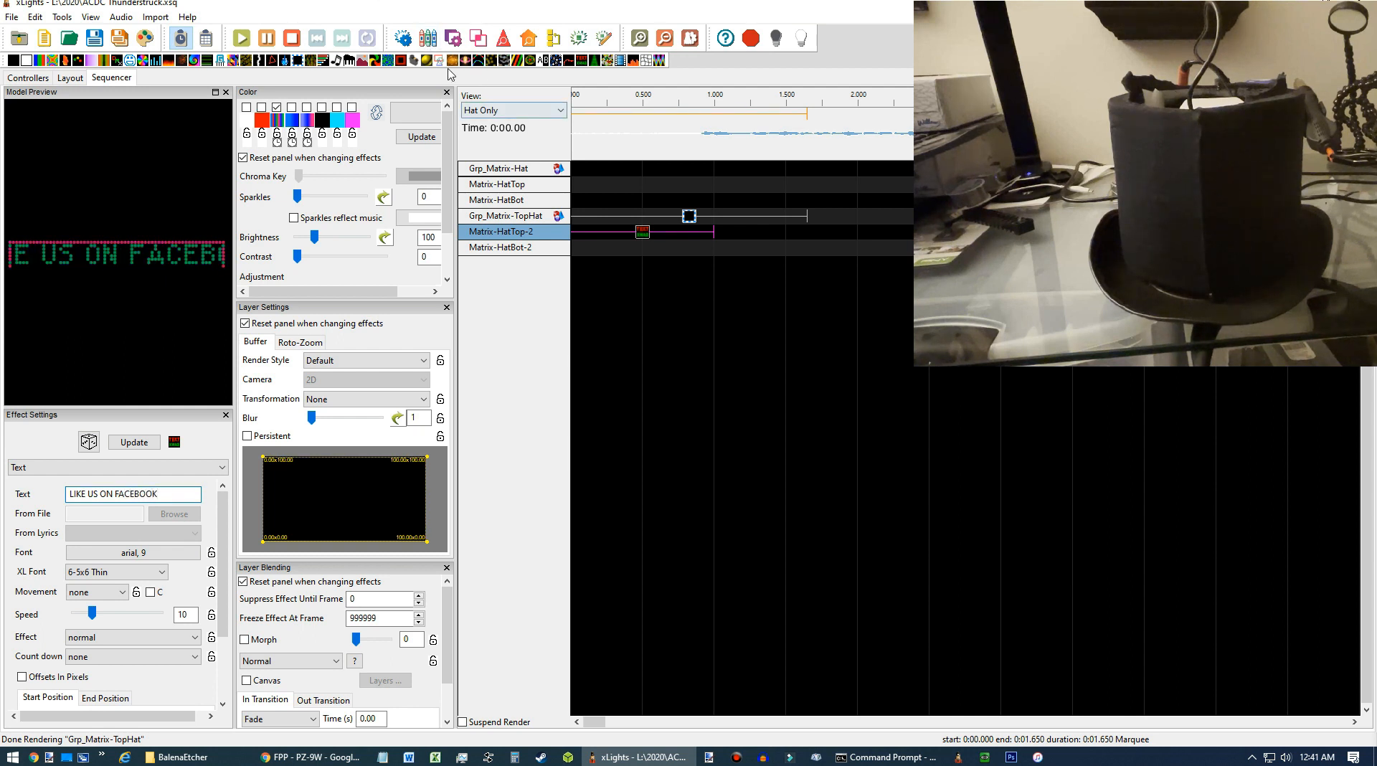
Add a Text effect on Matrix-HatBot-2 and set its text to NOW PLAYING: THUNDERSTRUCK.
{"action": "left_click_drag", "start_coordinate": [579, 63], "coordinate": [606, 247]}
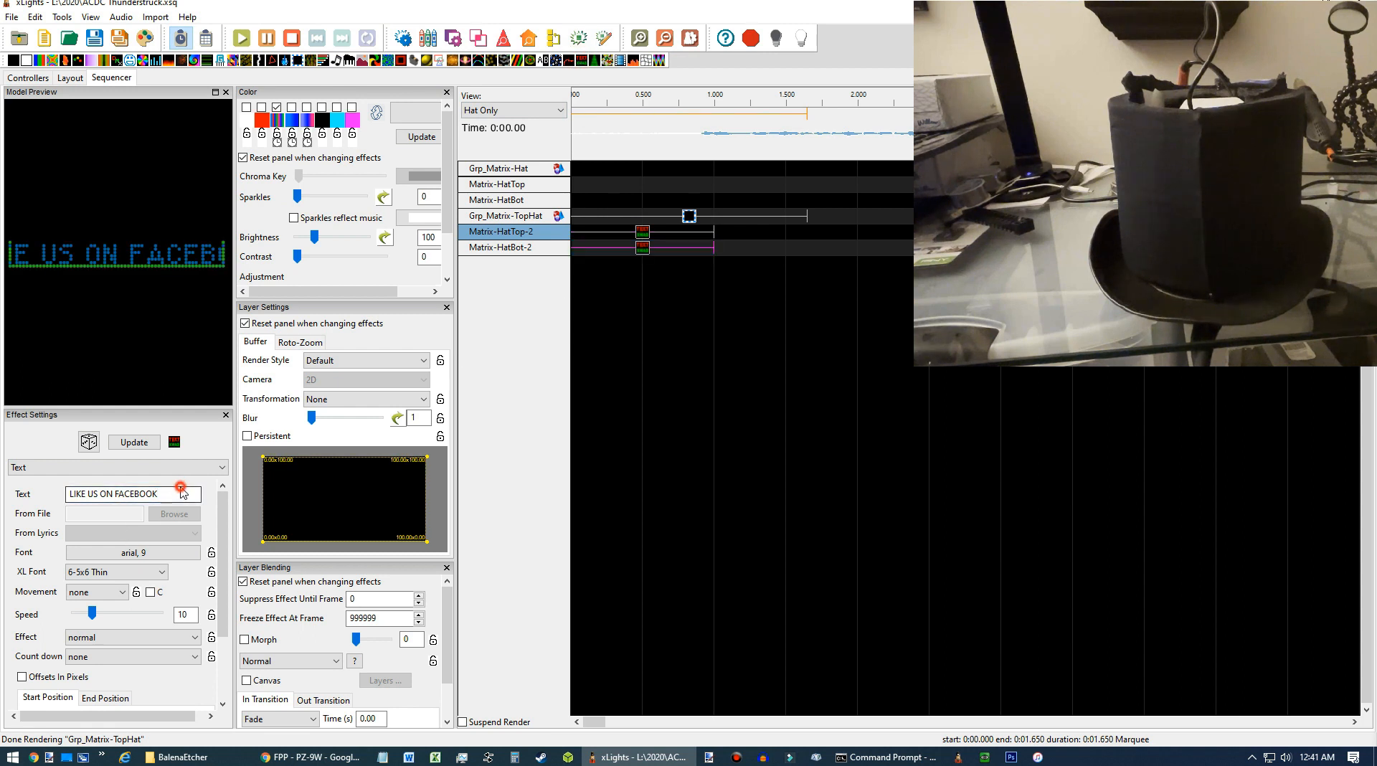
{"action": "left_click", "coordinate": [644, 233]}
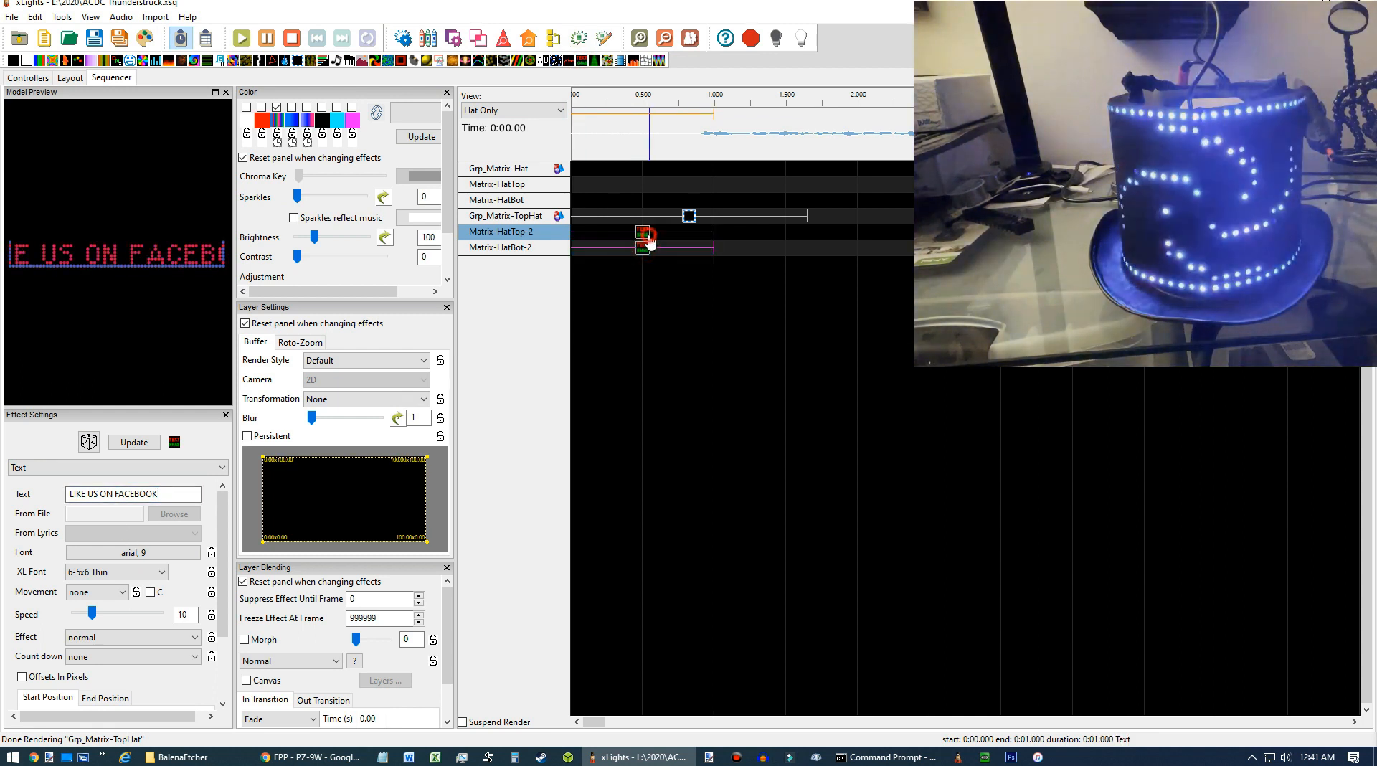
{"action": "left_click", "coordinate": [643, 247]}
{"action": "left_click_drag", "start_coordinate": [181, 493], "coordinate": [3, 477]}
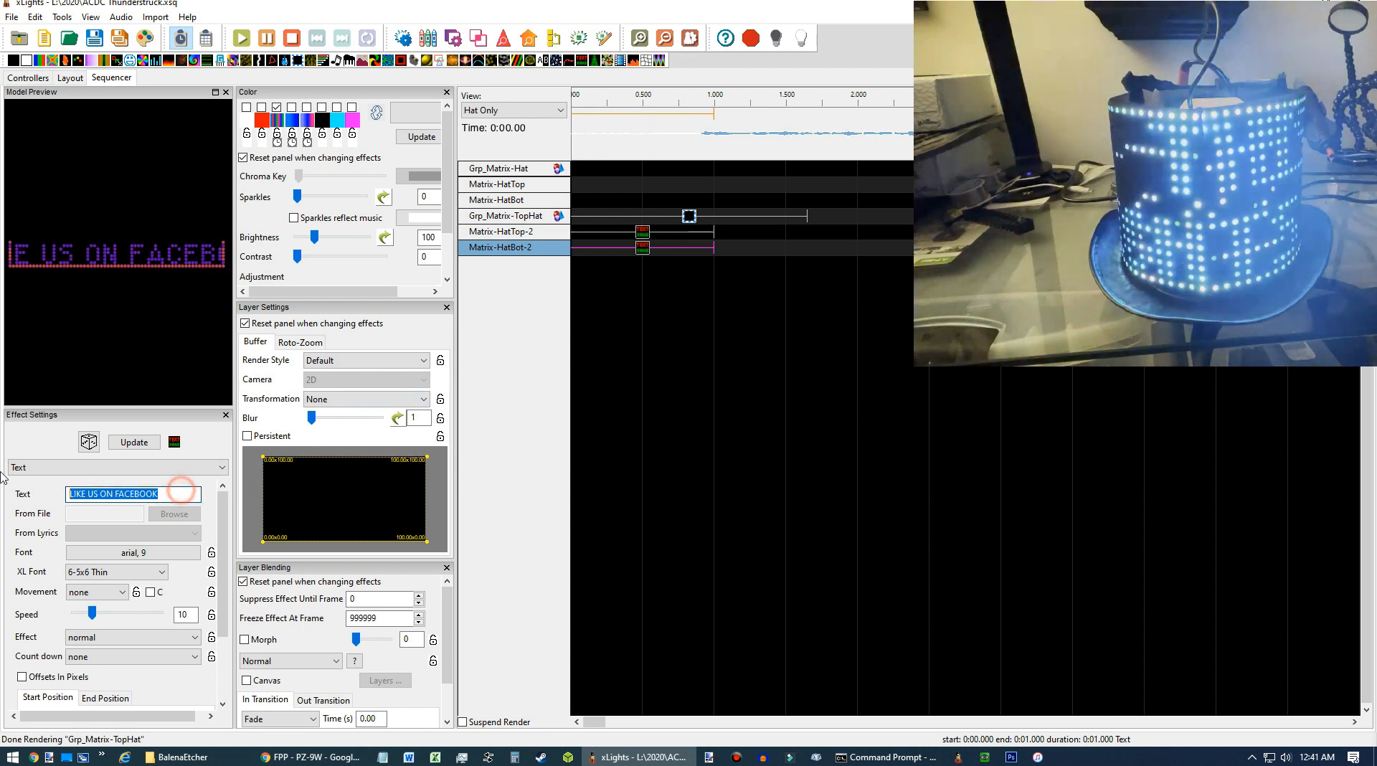
{"action": "type", "text": "NOW PLA"}
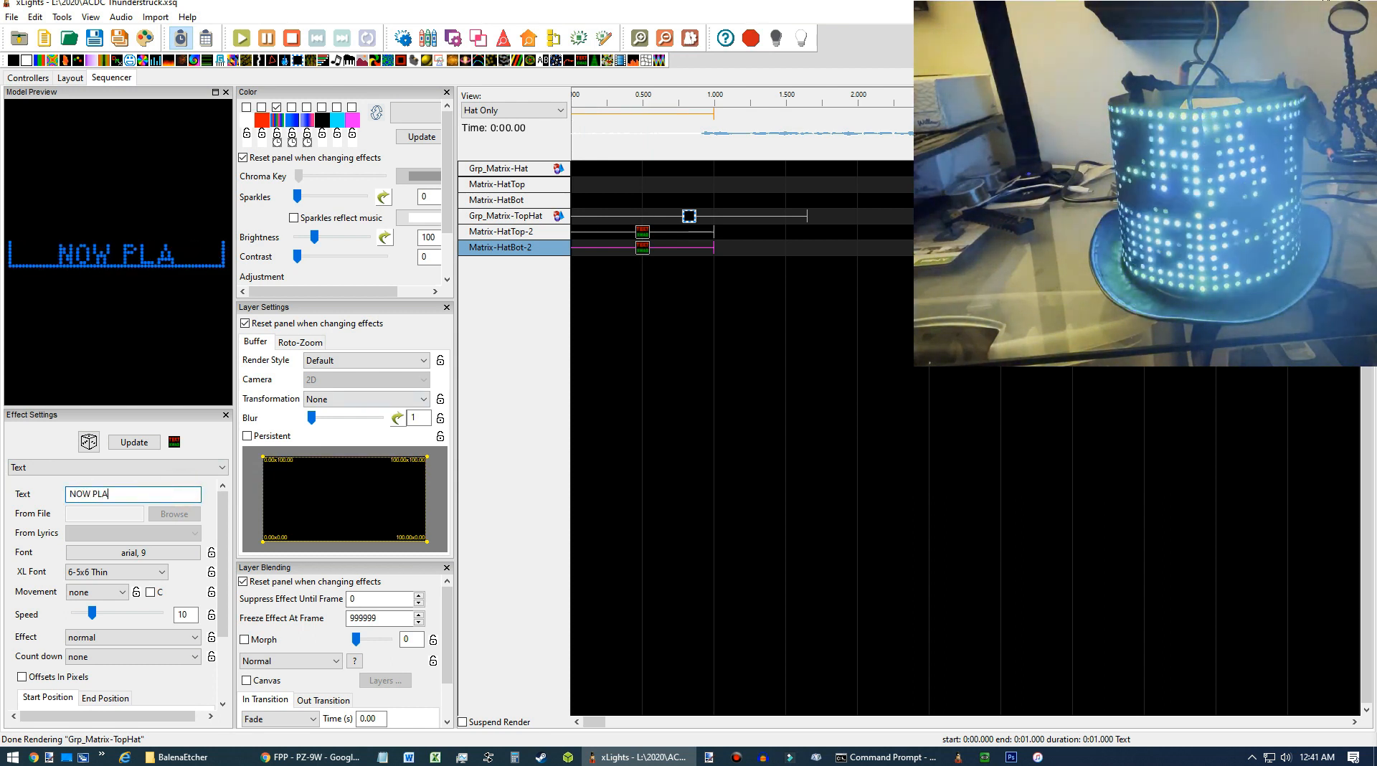
{"action": "type", "text": "YING:"}
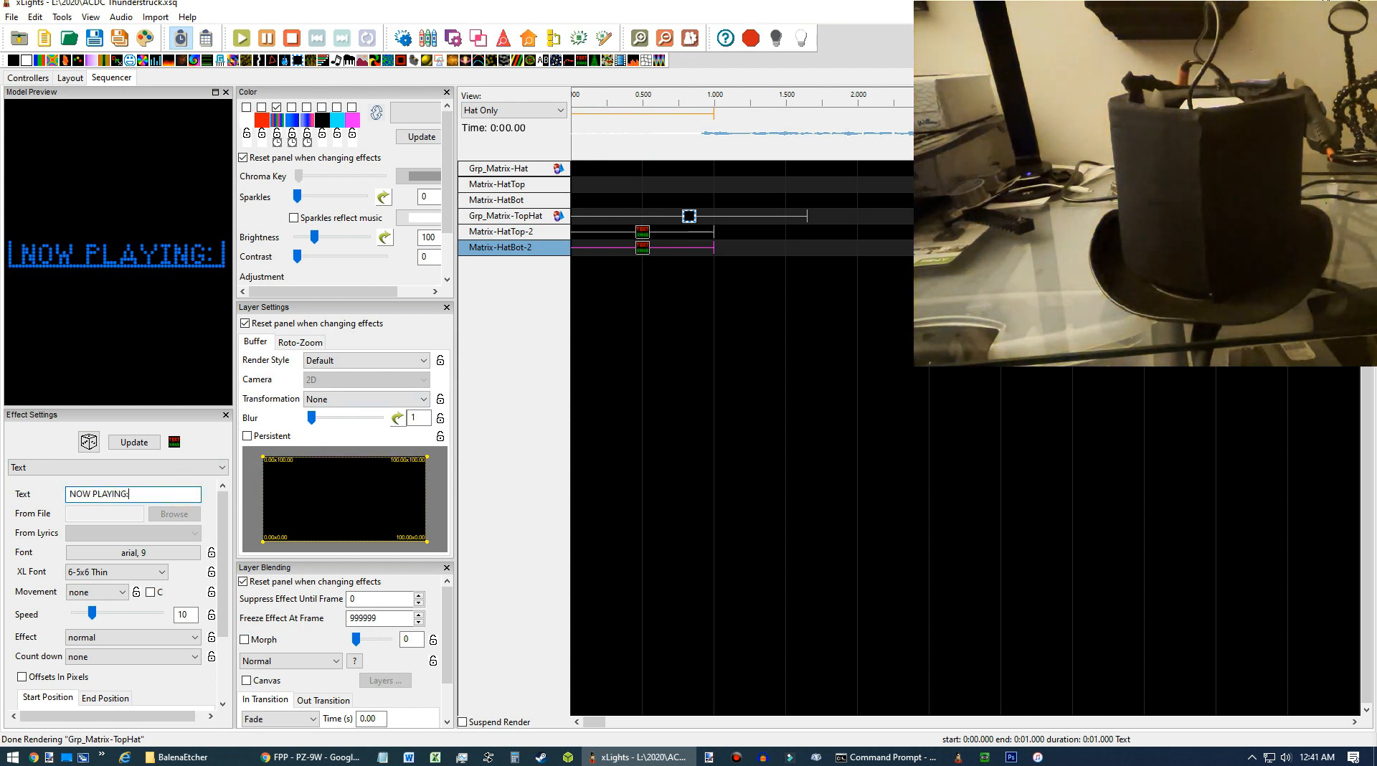
{"action": "type", "text": " THUNDERSTRUCK"}
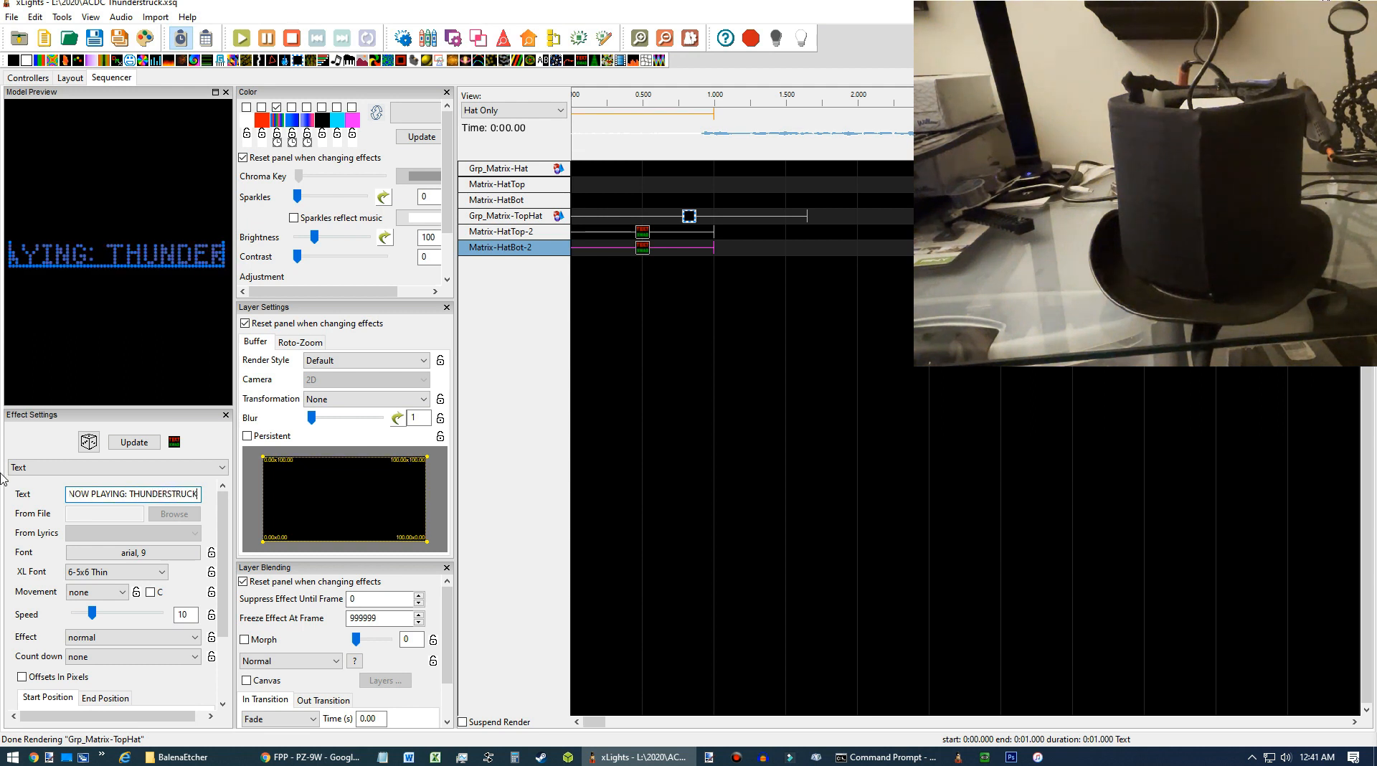
Set the bottom text effect's movement to left.
{"action": "left_click", "coordinate": [96, 591]}
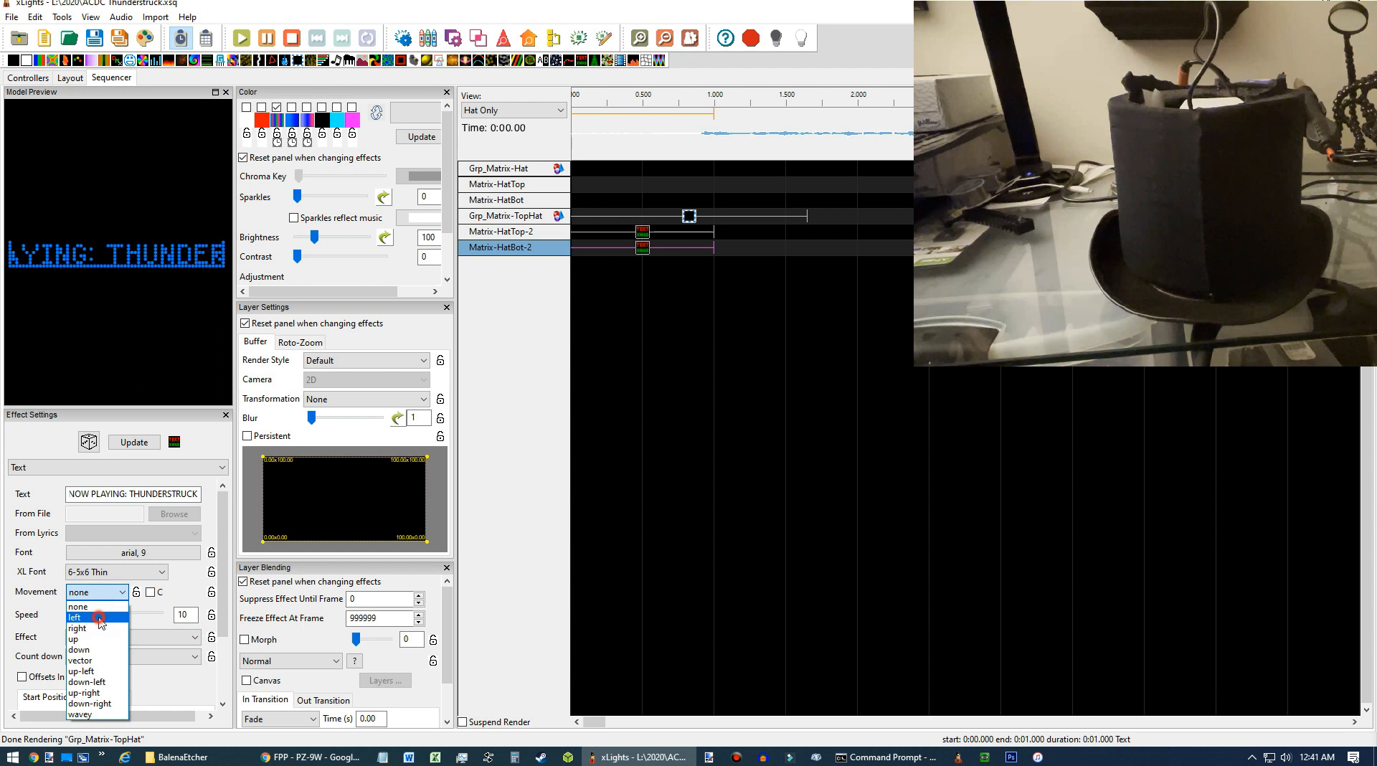
{"action": "left_click", "coordinate": [97, 615]}
{"action": "left_click", "coordinate": [160, 572]}
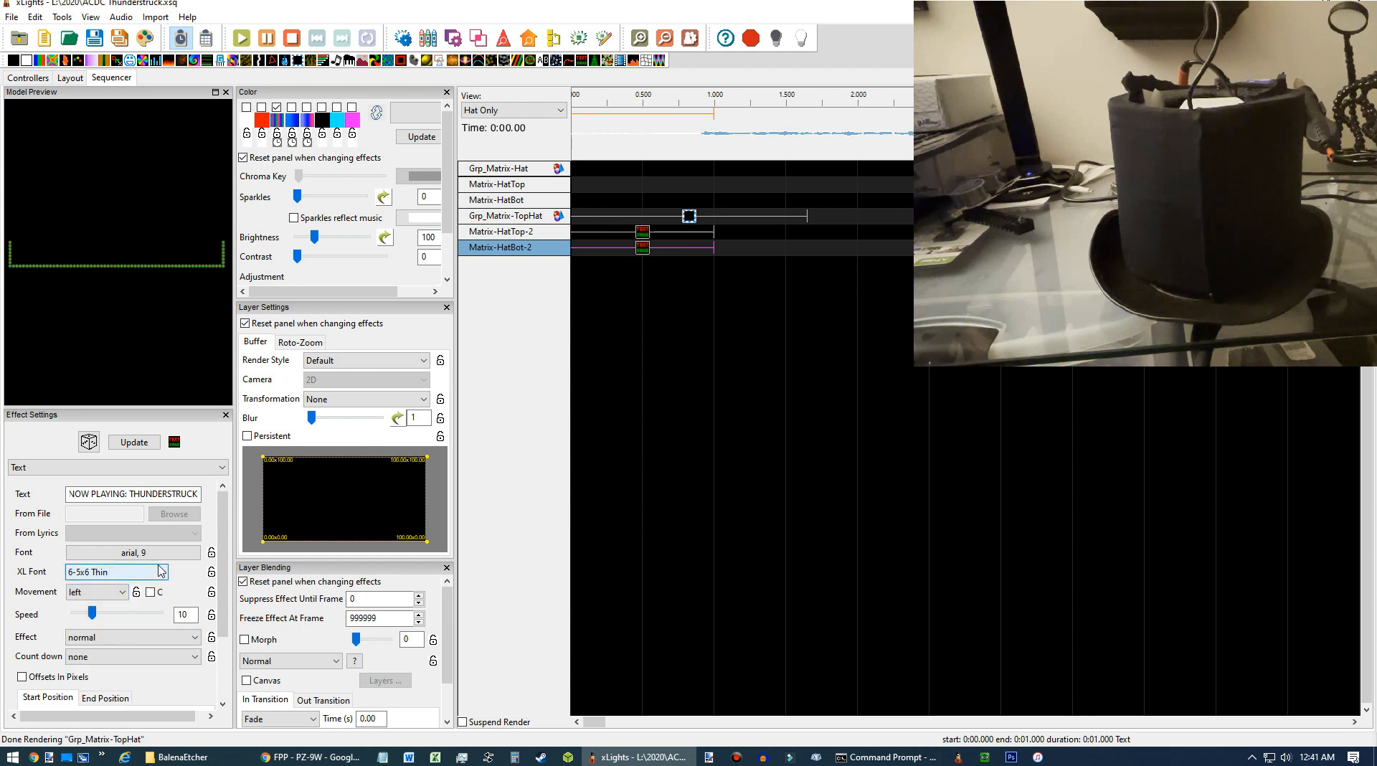